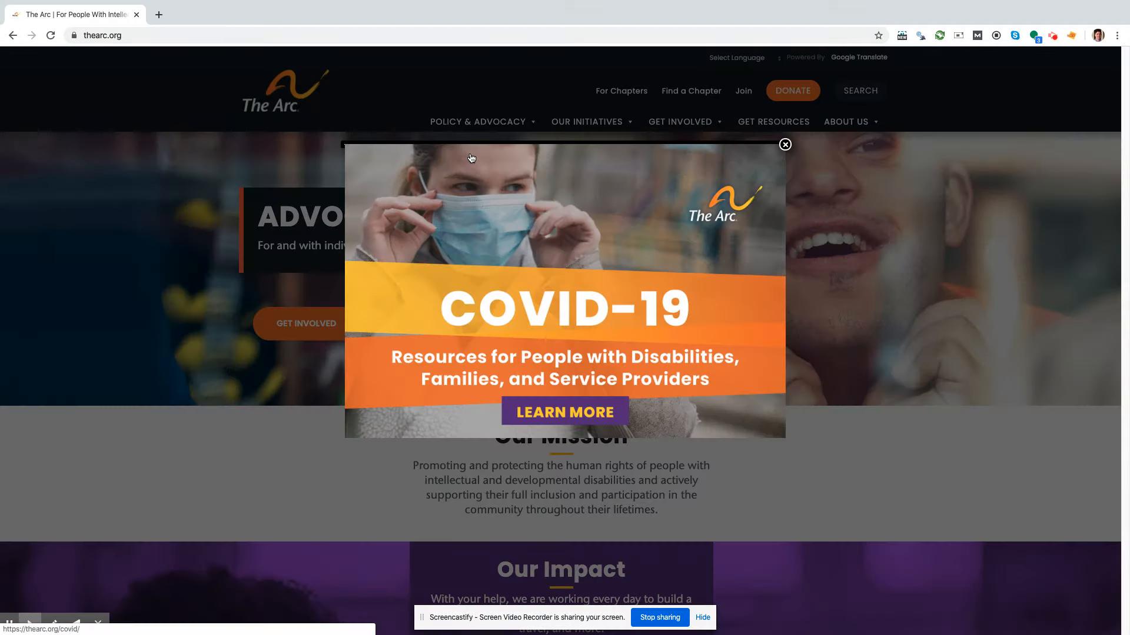
Step: Dismiss the COVID-19 popup, then find the Illinois chapter of The Arc and view its local chapters list
left_click(785, 146)
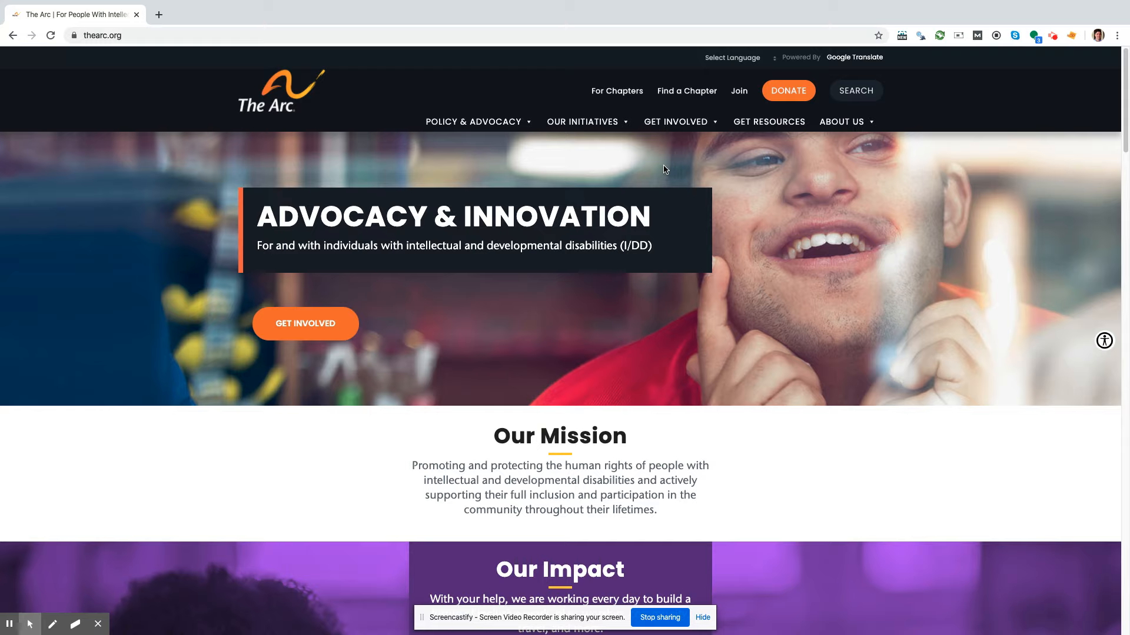
left_click(680, 93)
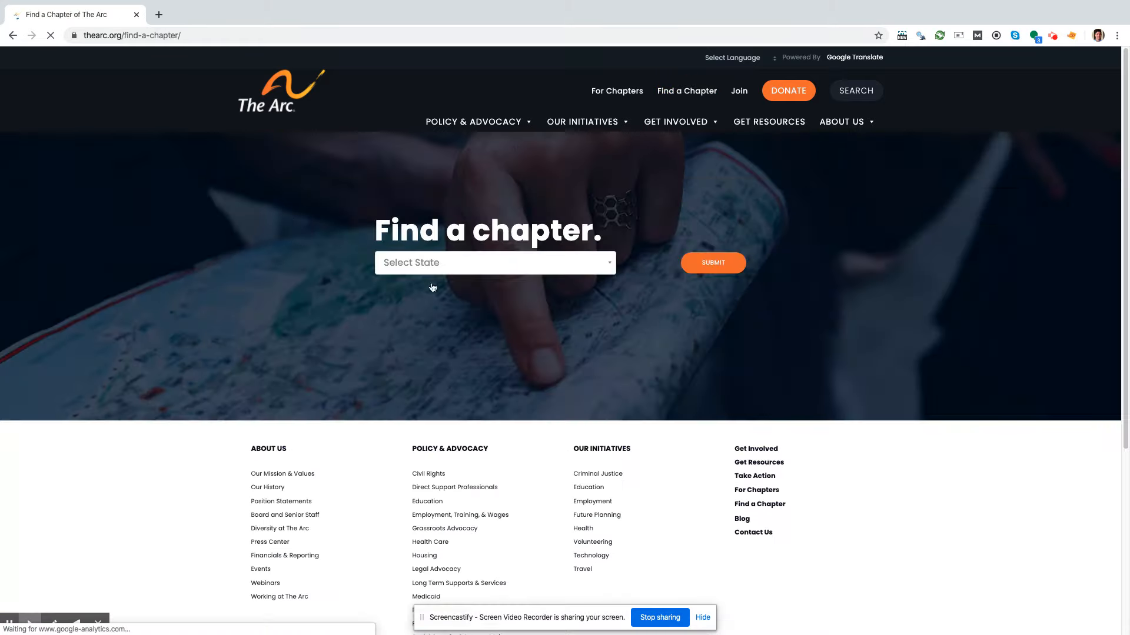
left_click(427, 262)
scroll(478, 325, "down", 4)
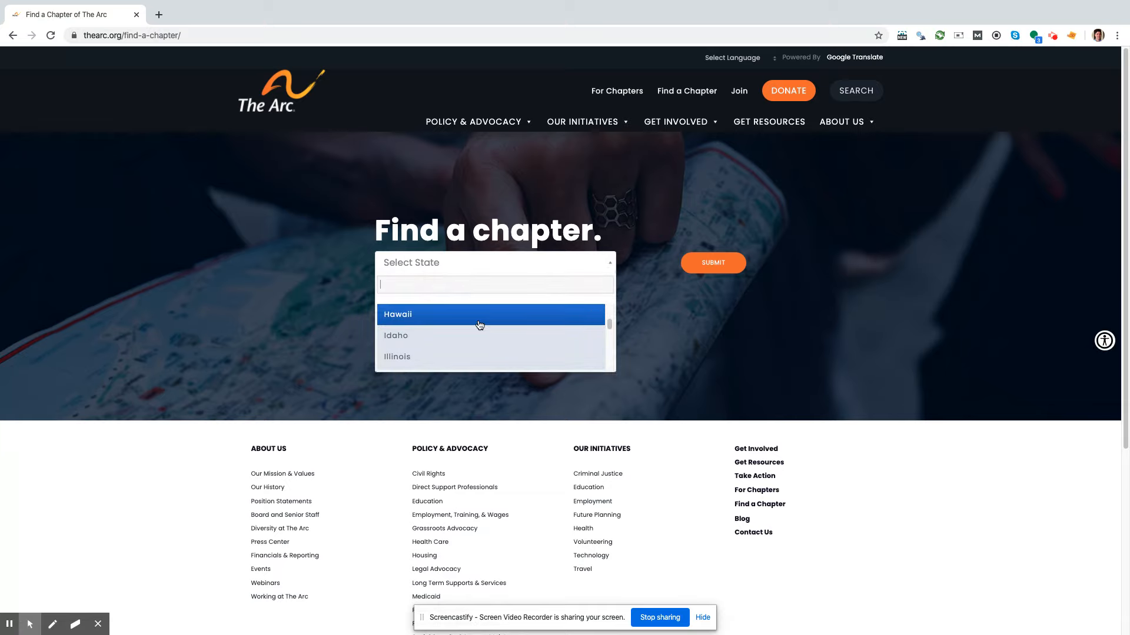
left_click_drag(609, 325, 609, 327)
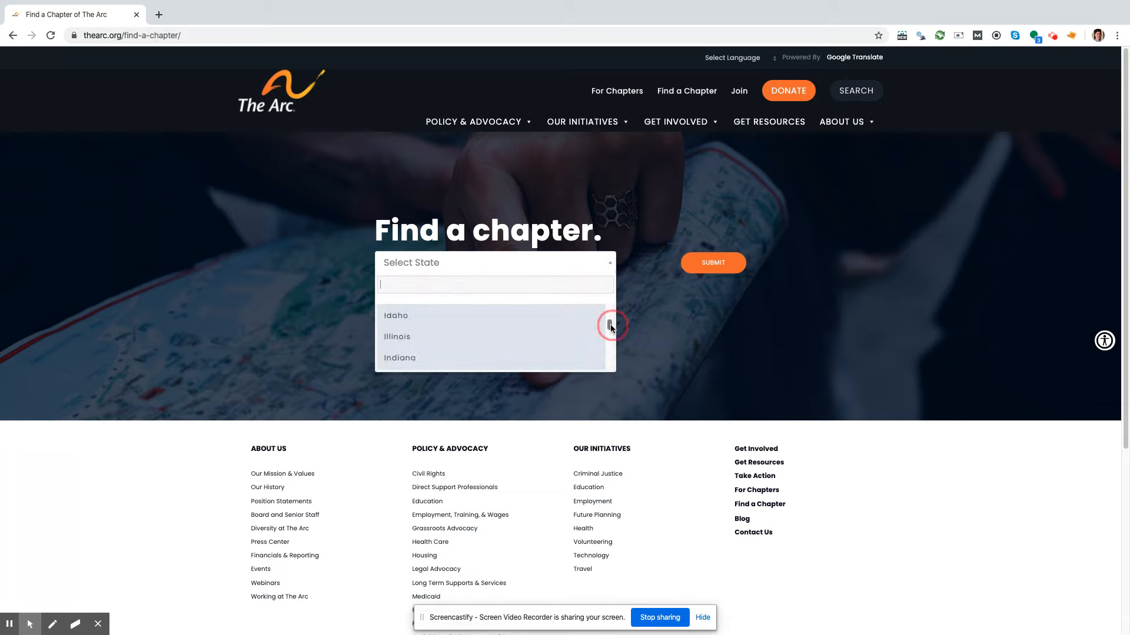
left_click(518, 337)
left_click(715, 262)
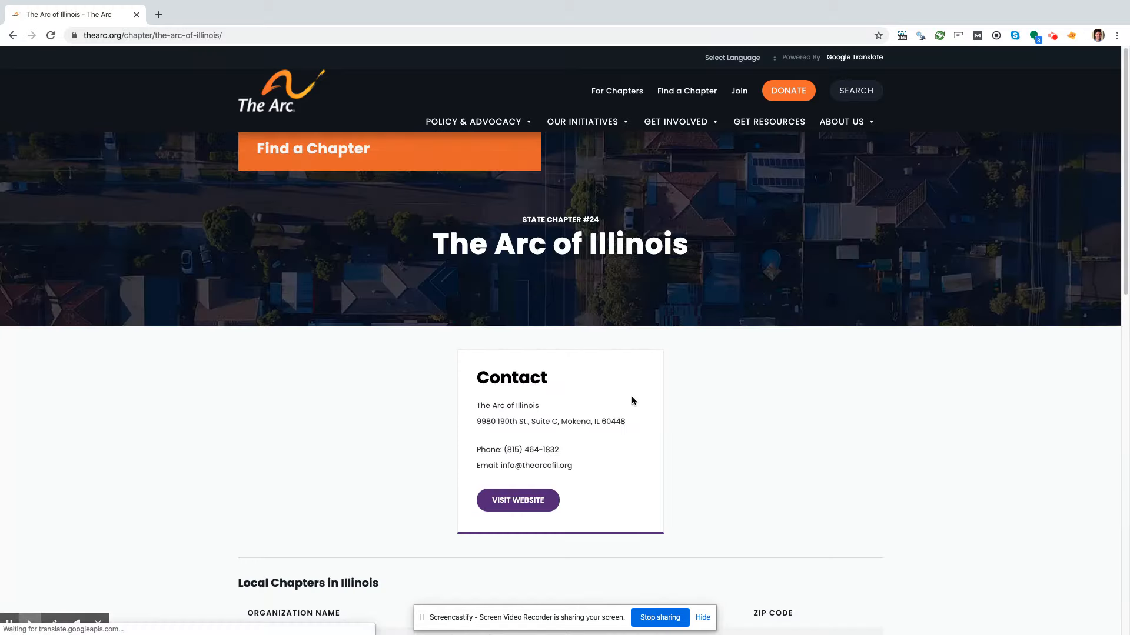
scroll(719, 412, "down", 3)
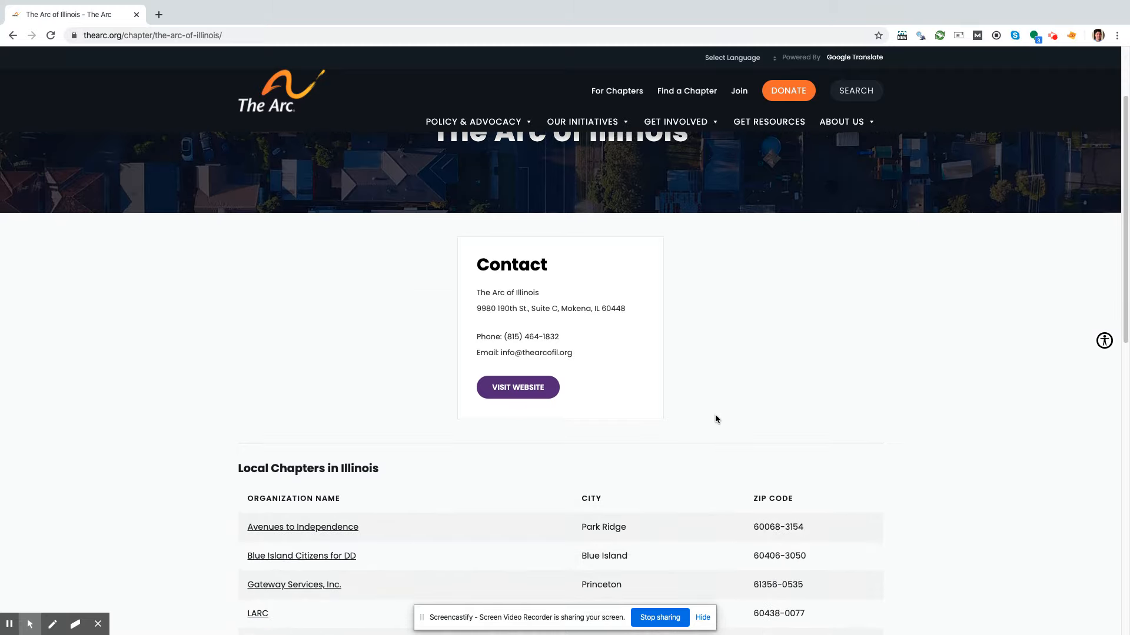
scroll(716, 417, "down", 6)
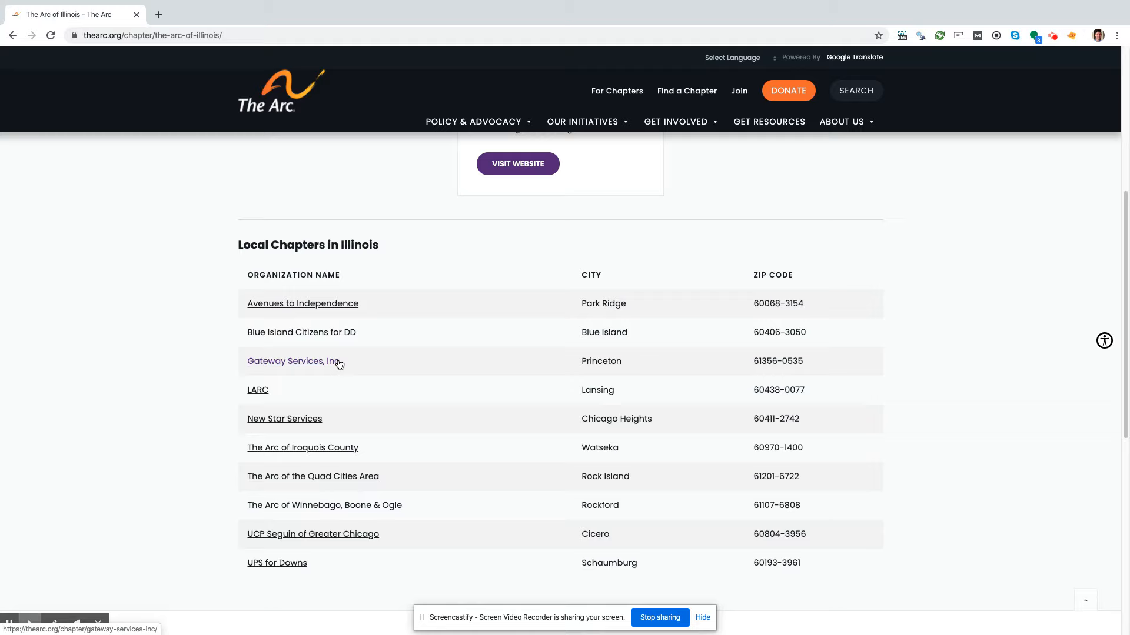
Step: Visit apple.com in a new tab, look through its home page, and close that tab
left_click(158, 15)
type("apple.")
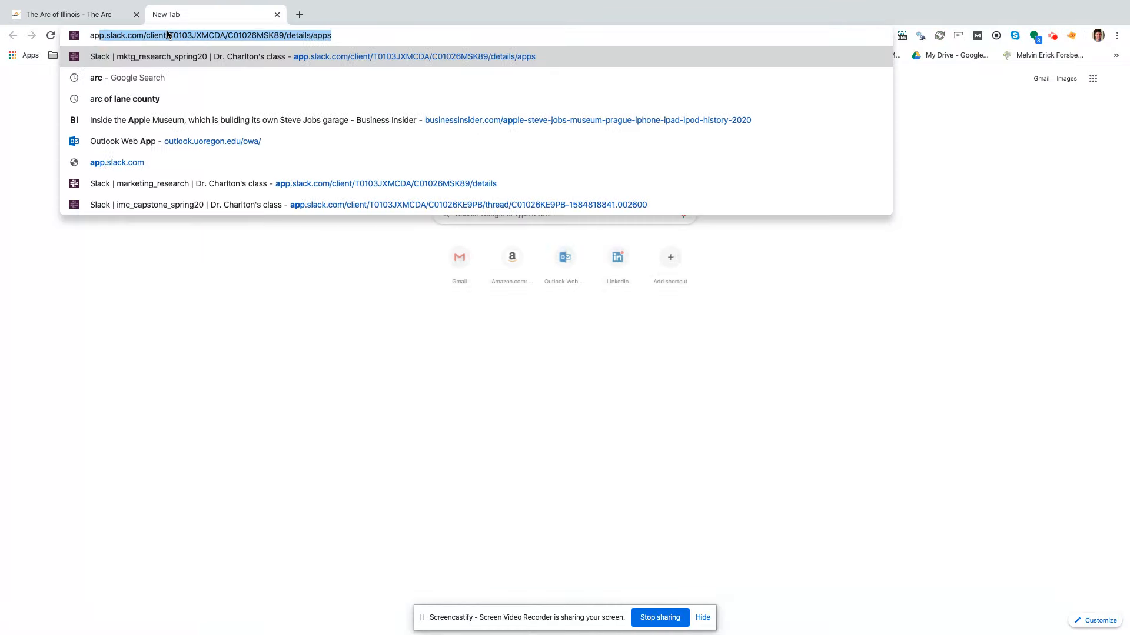
type("com")
key("Return")
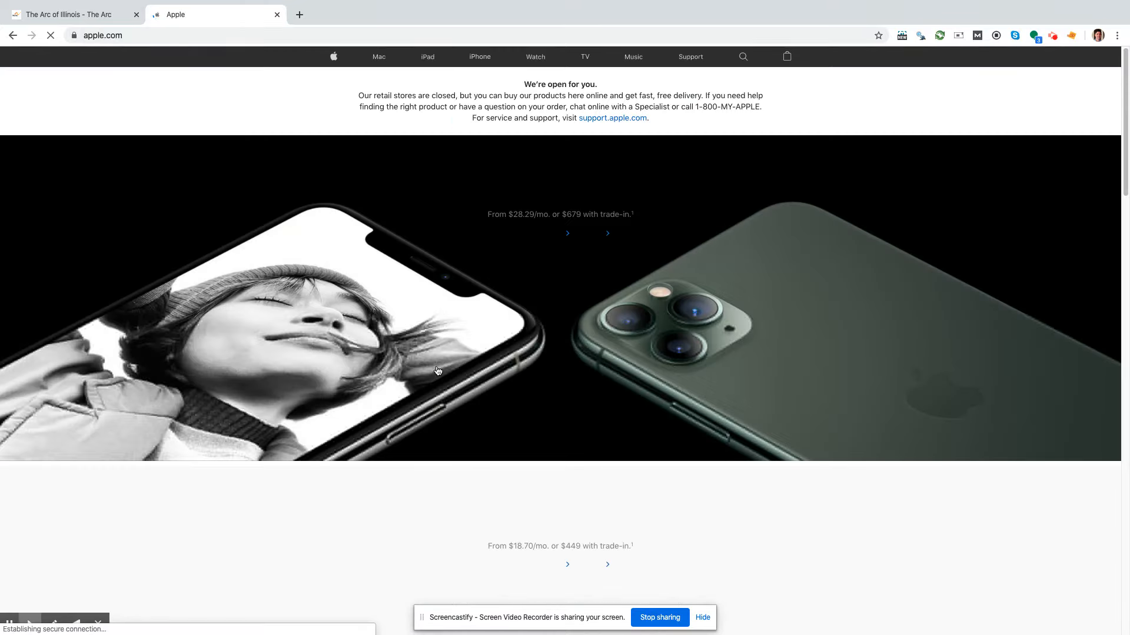
scroll(424, 329, "down", 3)
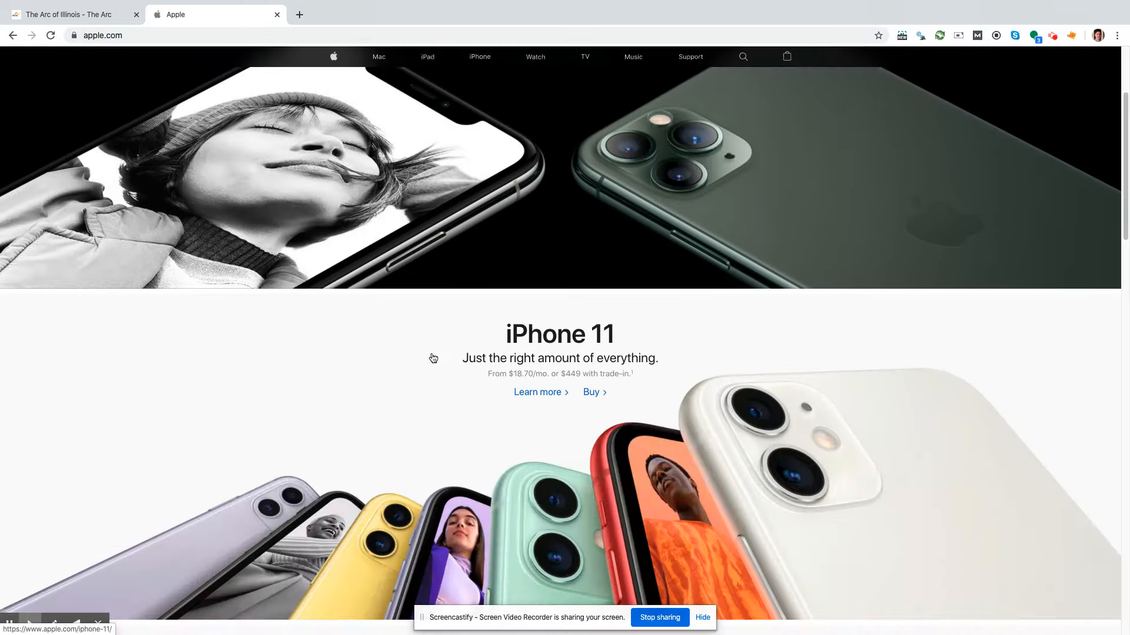
scroll(434, 360, "down", 6)
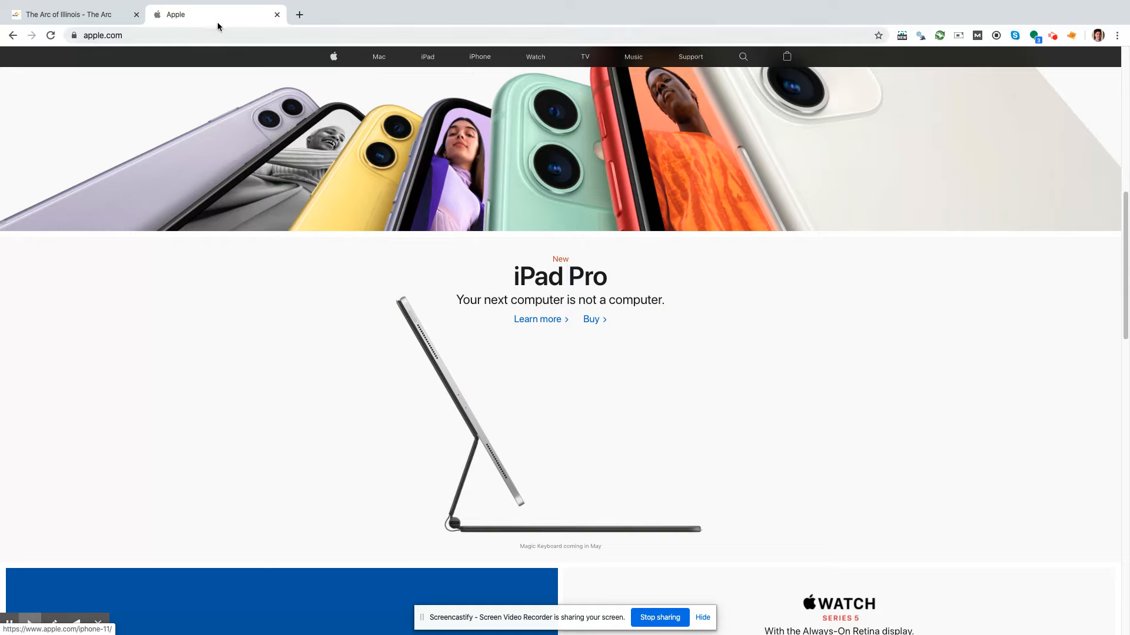
left_click(277, 15)
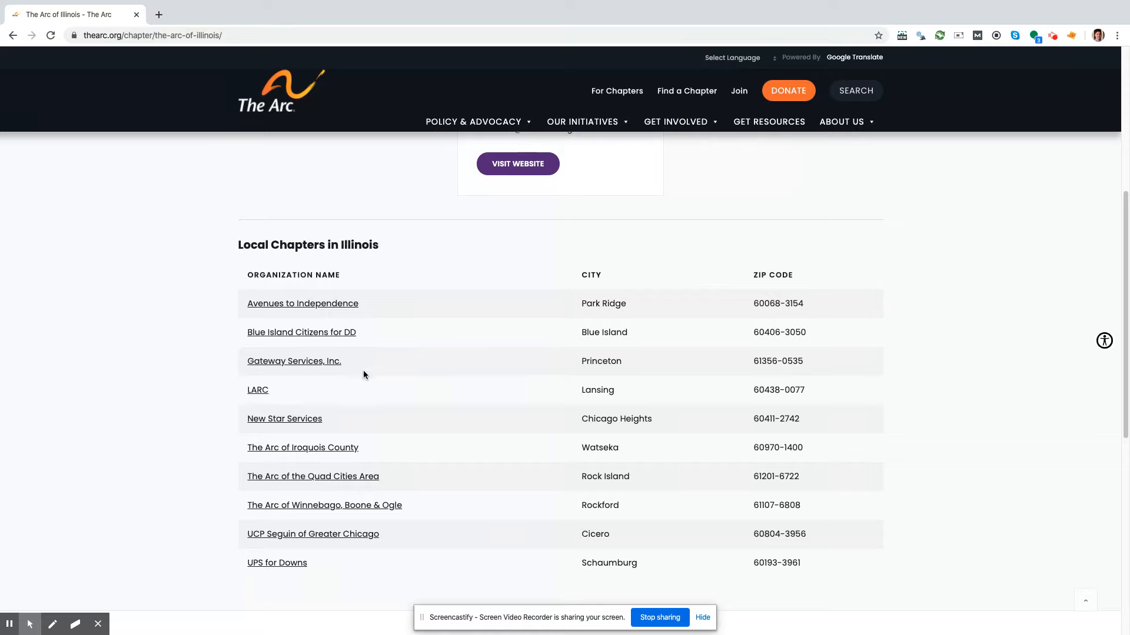
Step: Open the Avenues to Independence entry among the Illinois local chapters and visit its website
scroll(398, 344, "down", 2)
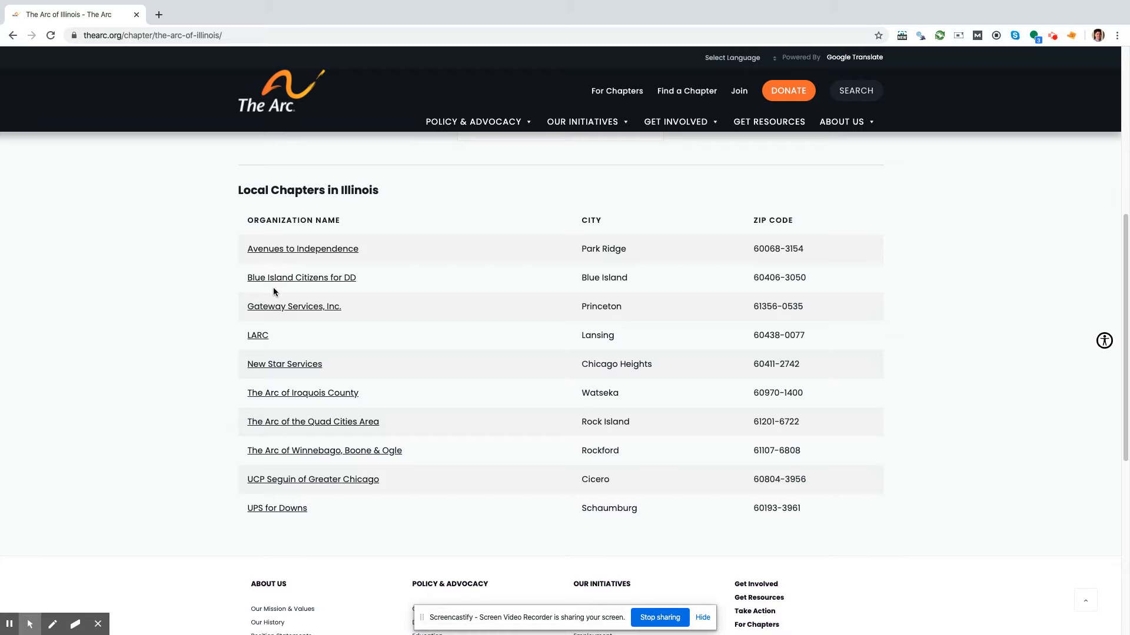
left_click(295, 247)
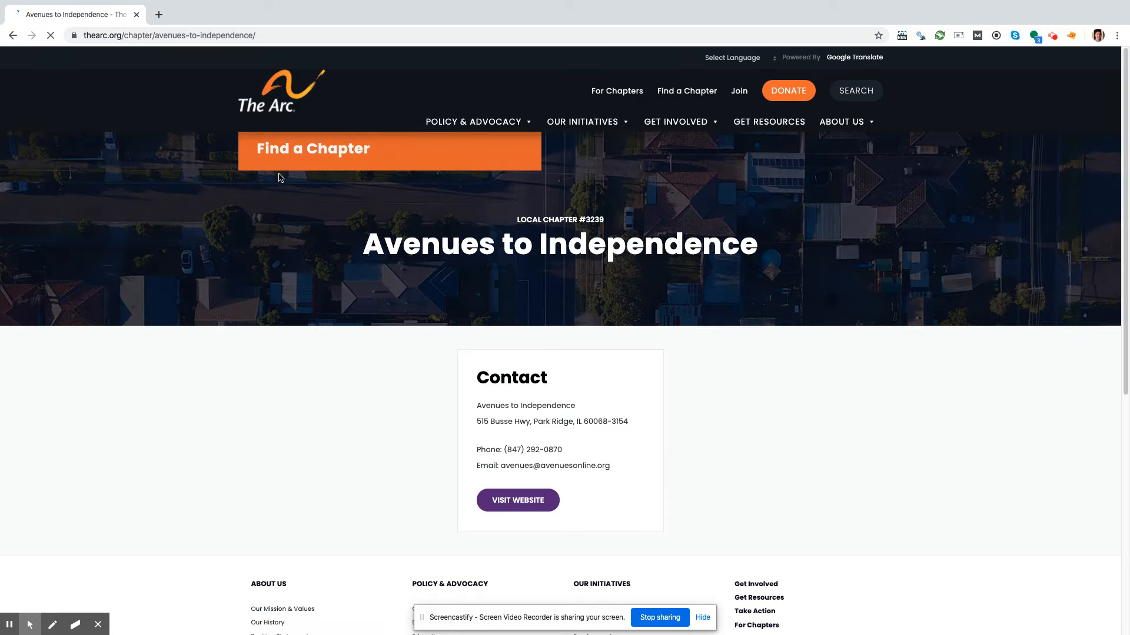
left_click(518, 501)
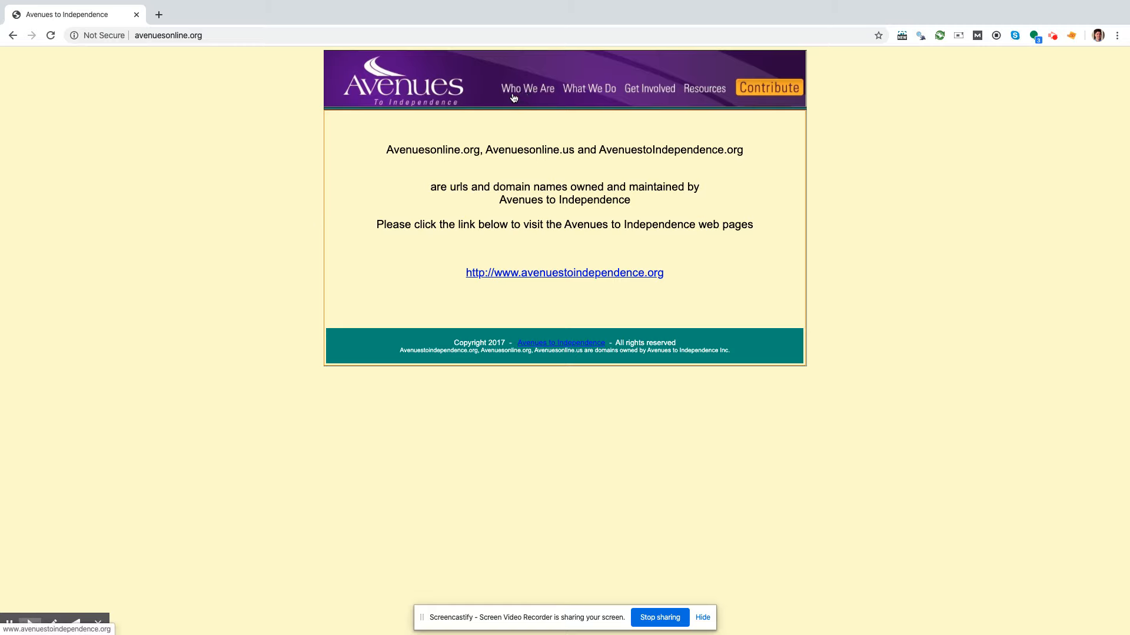
Step: Open the avenuestoindependence.org link in a new tab and switch to it
right_click(562, 277)
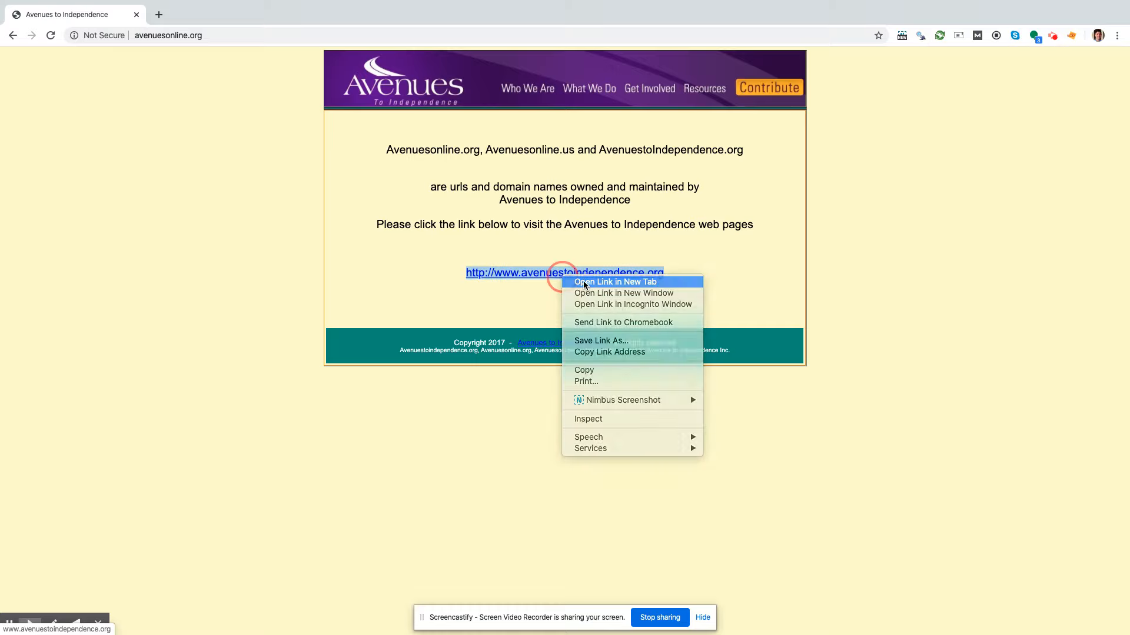
left_click(585, 283)
left_click(224, 19)
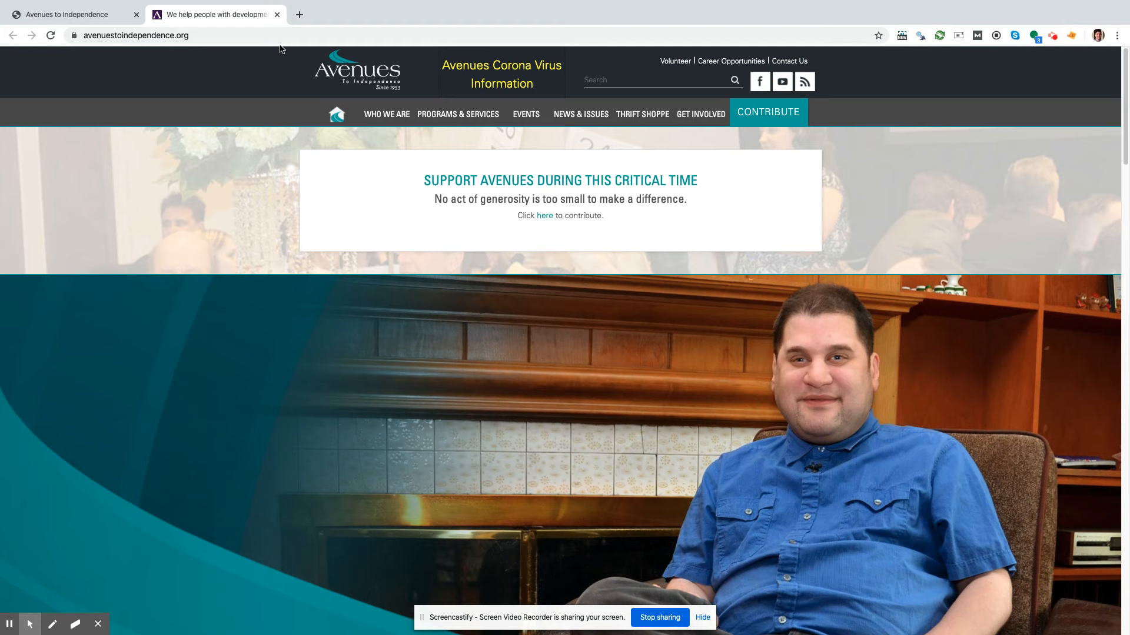
Step: Compare the avenuesonline.org landing page with the avenuestoindependence.org home page
left_click(100, 13)
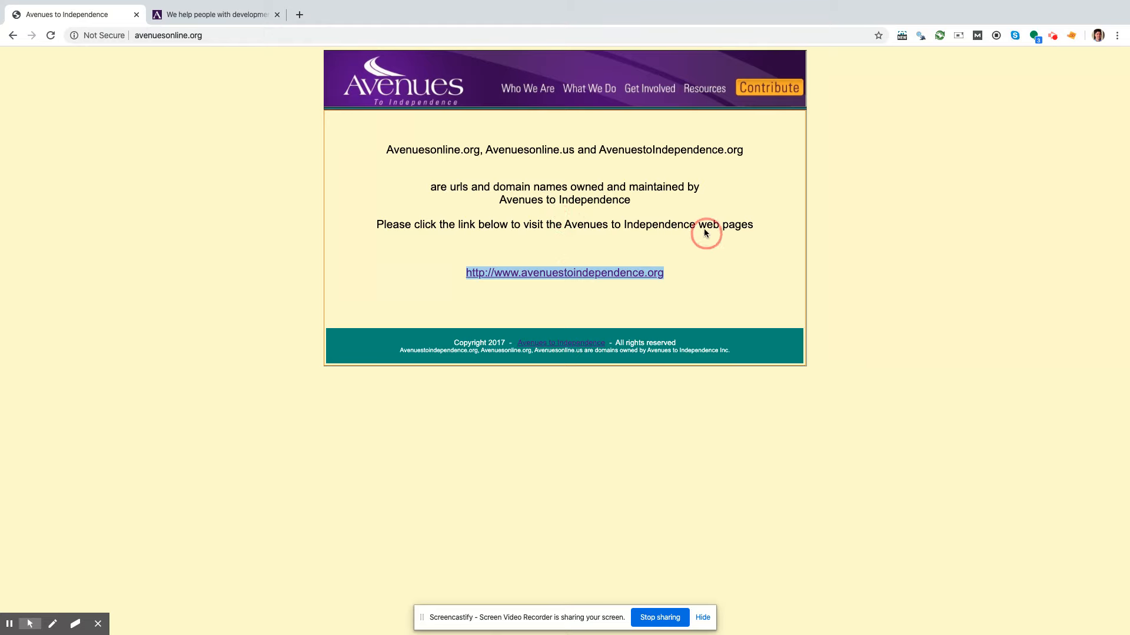
left_click(240, 17)
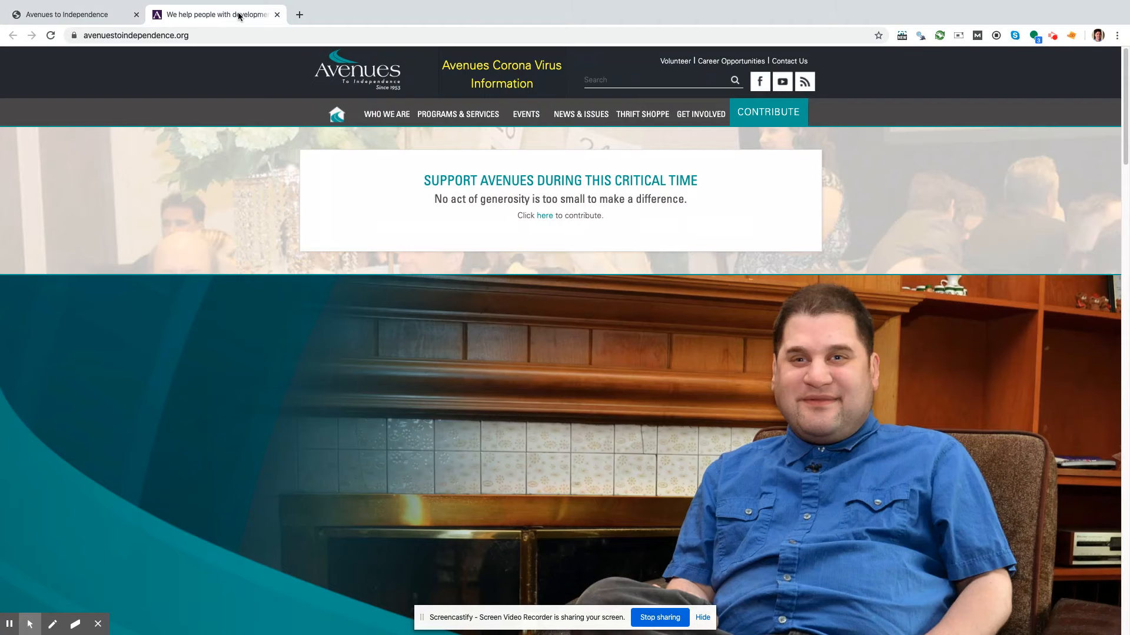
left_click(115, 12)
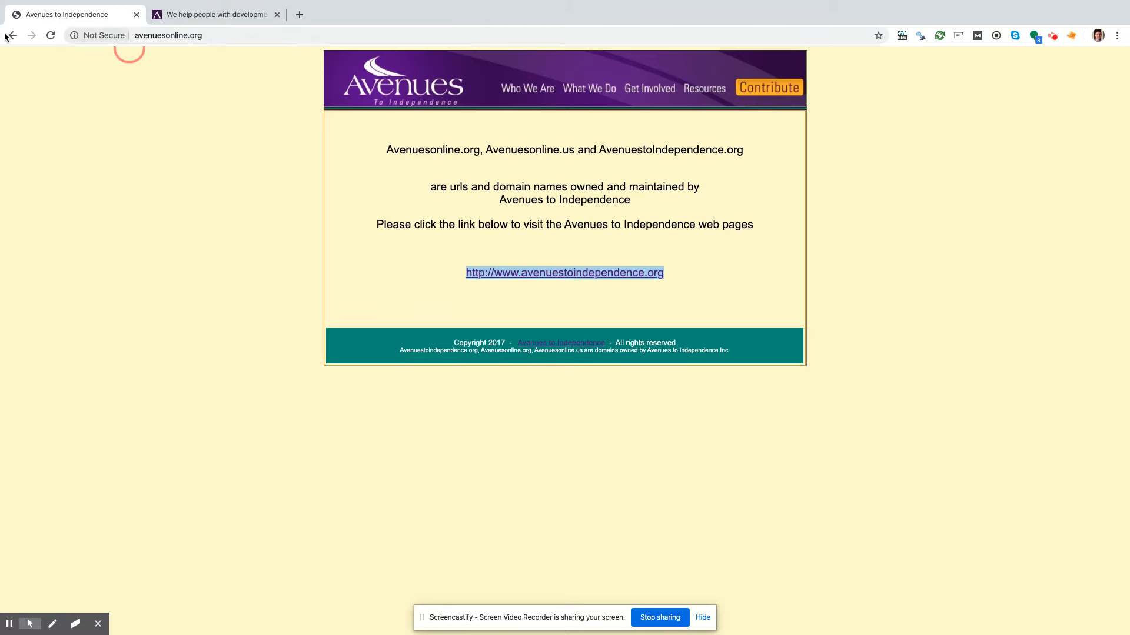
left_click(210, 16)
Step: Examine the main navigation categories of the Avenues site and their submenus, from Who We Are through Contribute
mouse_move(386, 114)
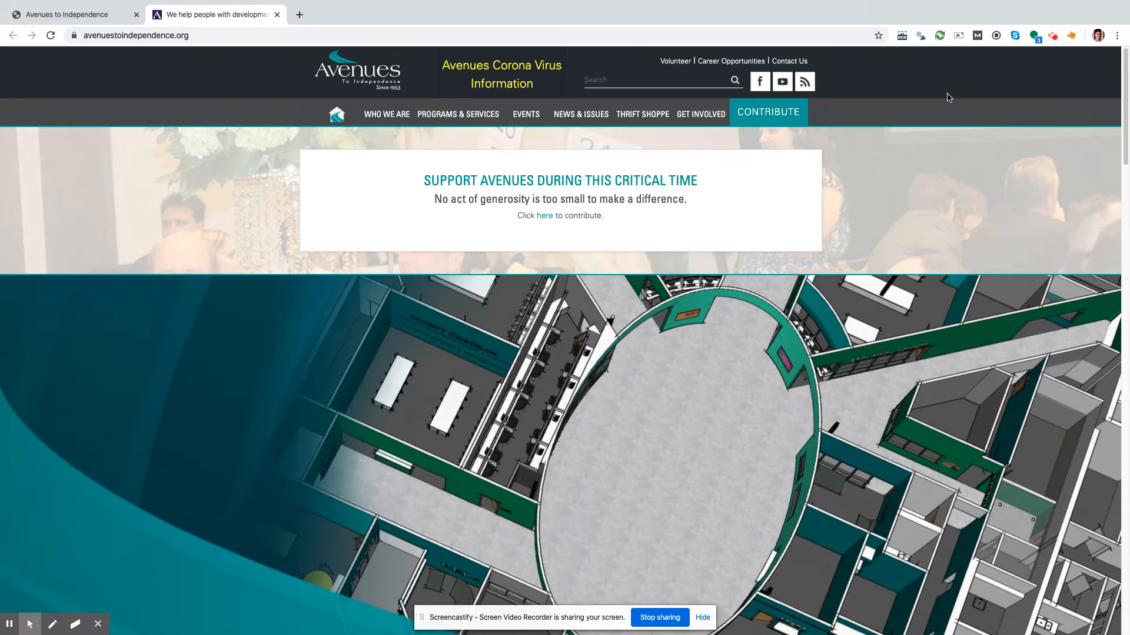
mouse_move(691, 116)
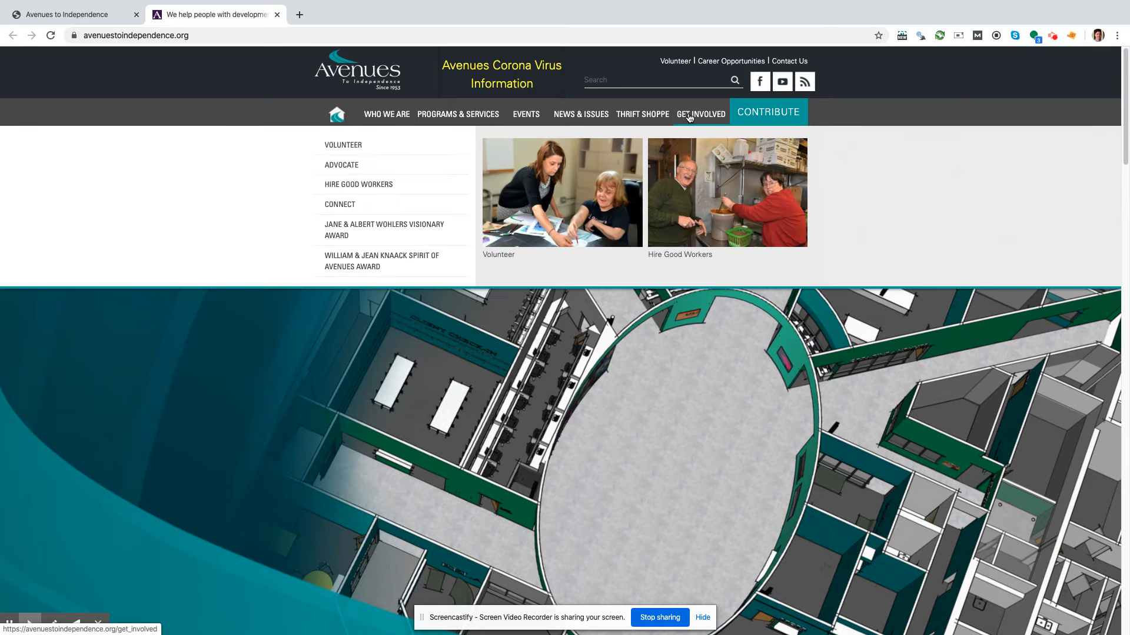
mouse_move(526, 115)
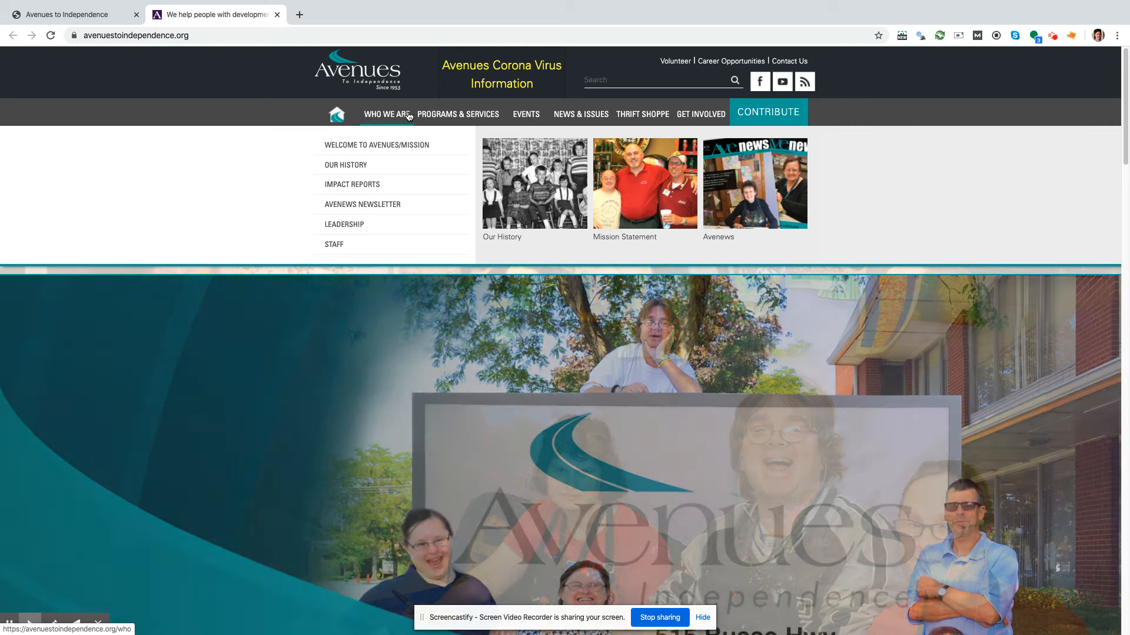
mouse_move(427, 120)
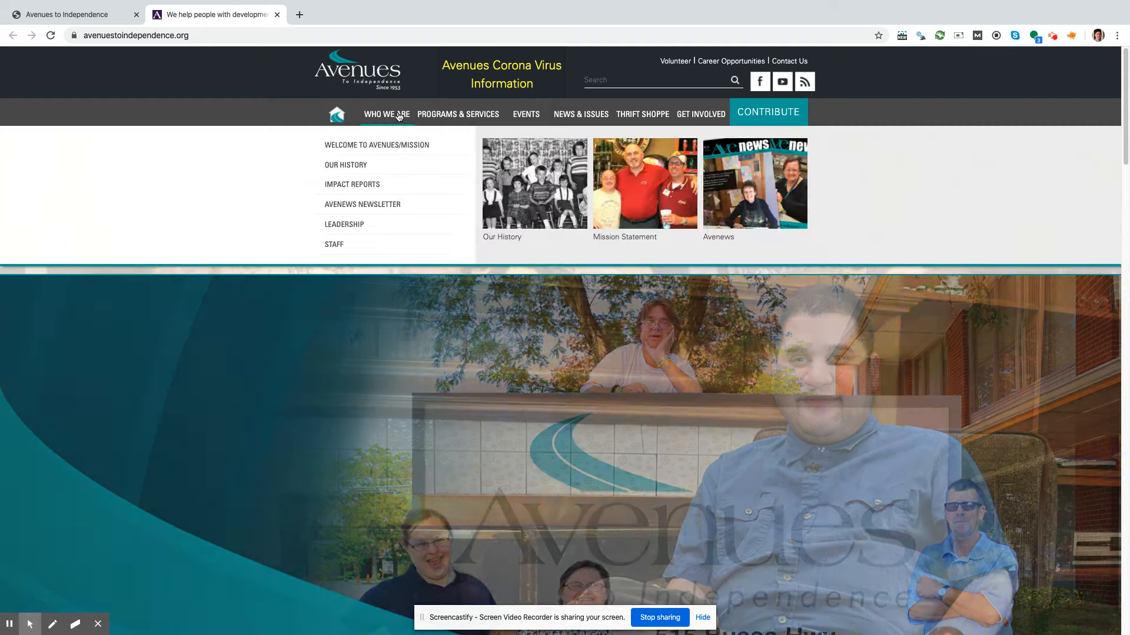
mouse_move(482, 115)
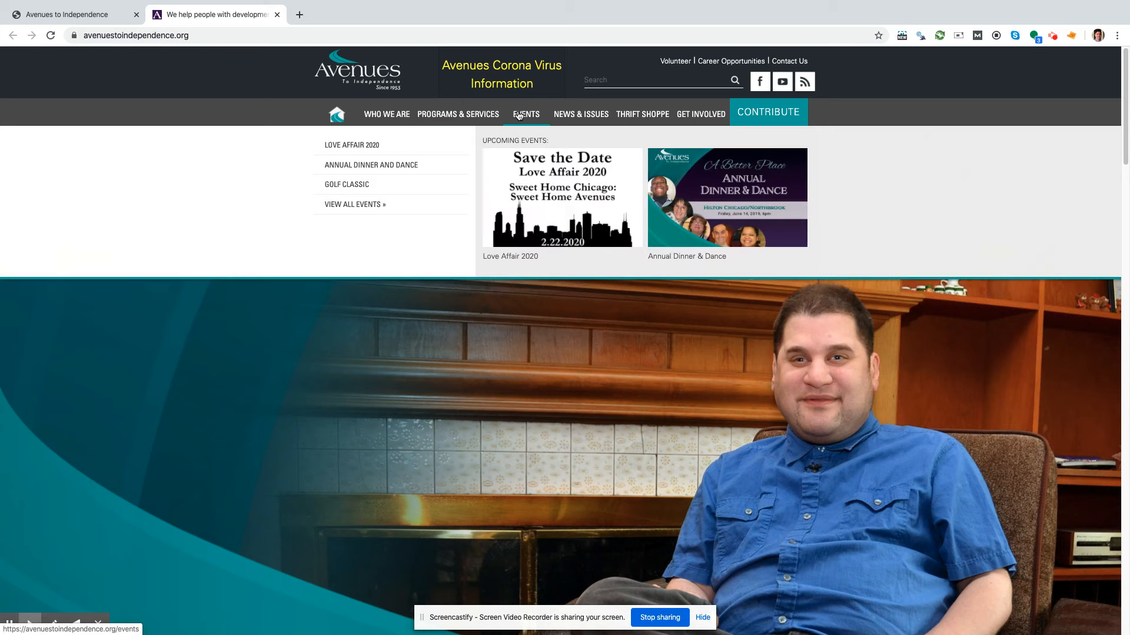
mouse_move(636, 126)
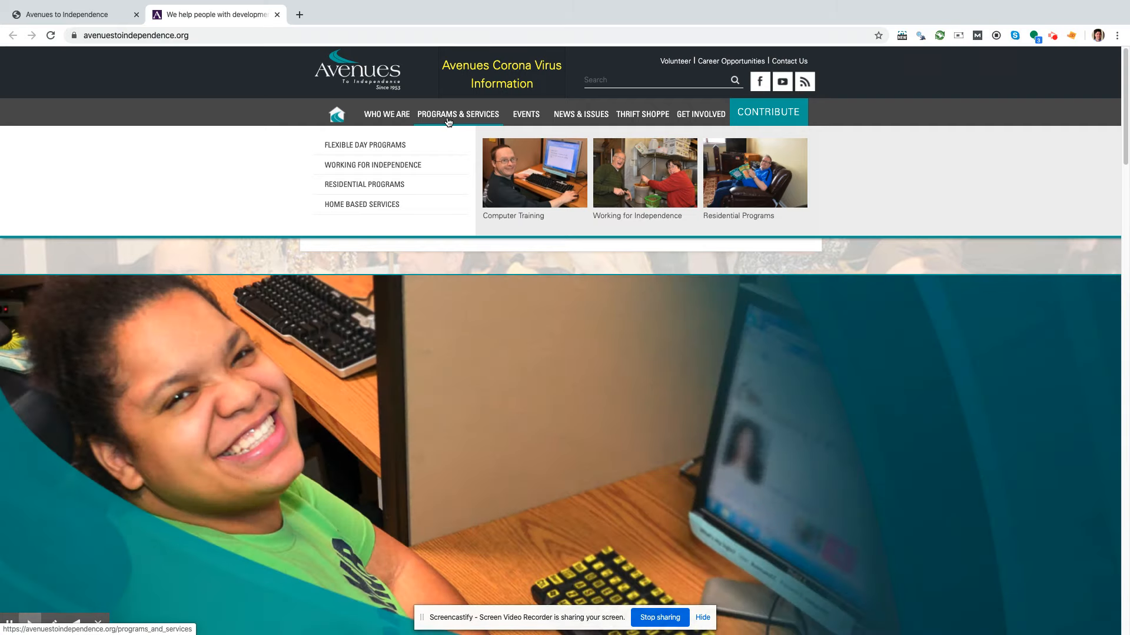
mouse_move(566, 113)
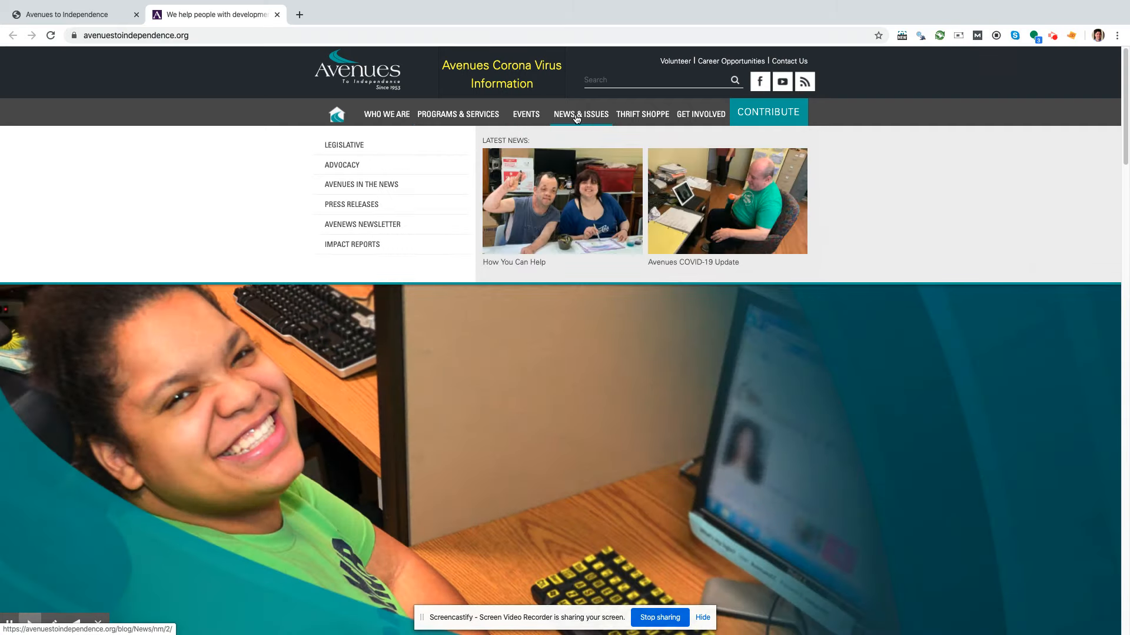
mouse_move(647, 122)
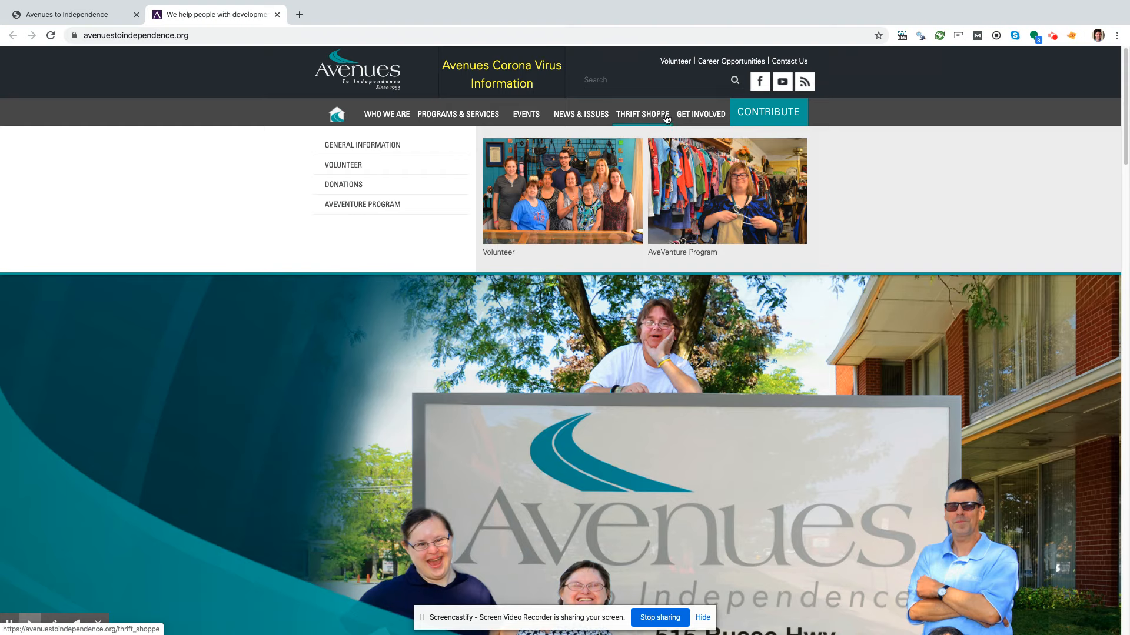
mouse_move(685, 120)
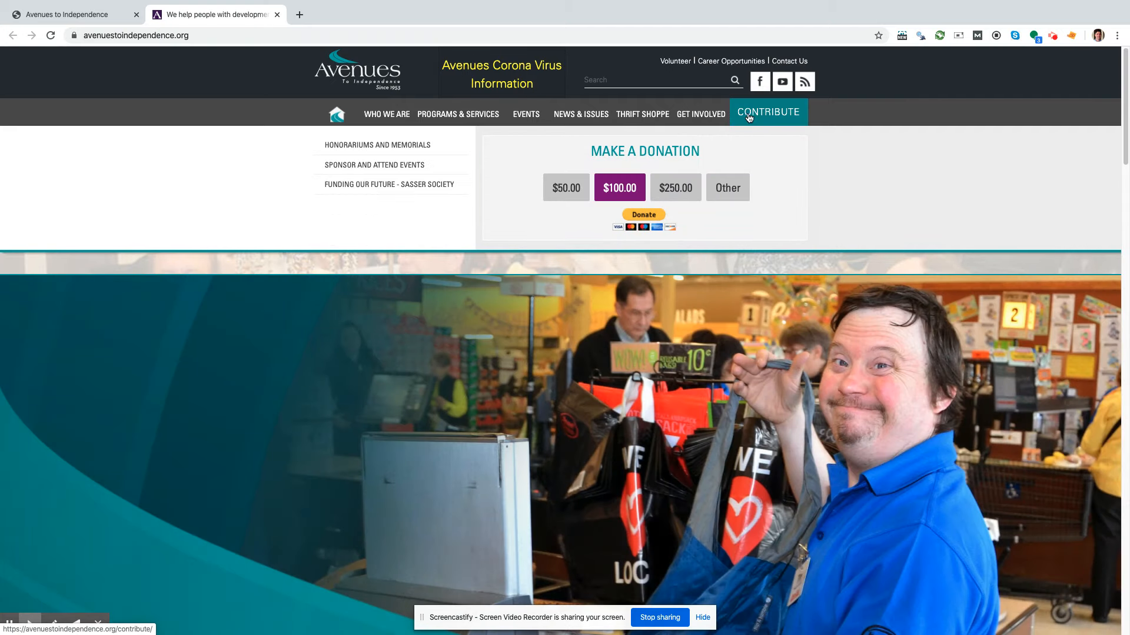
mouse_move(745, 123)
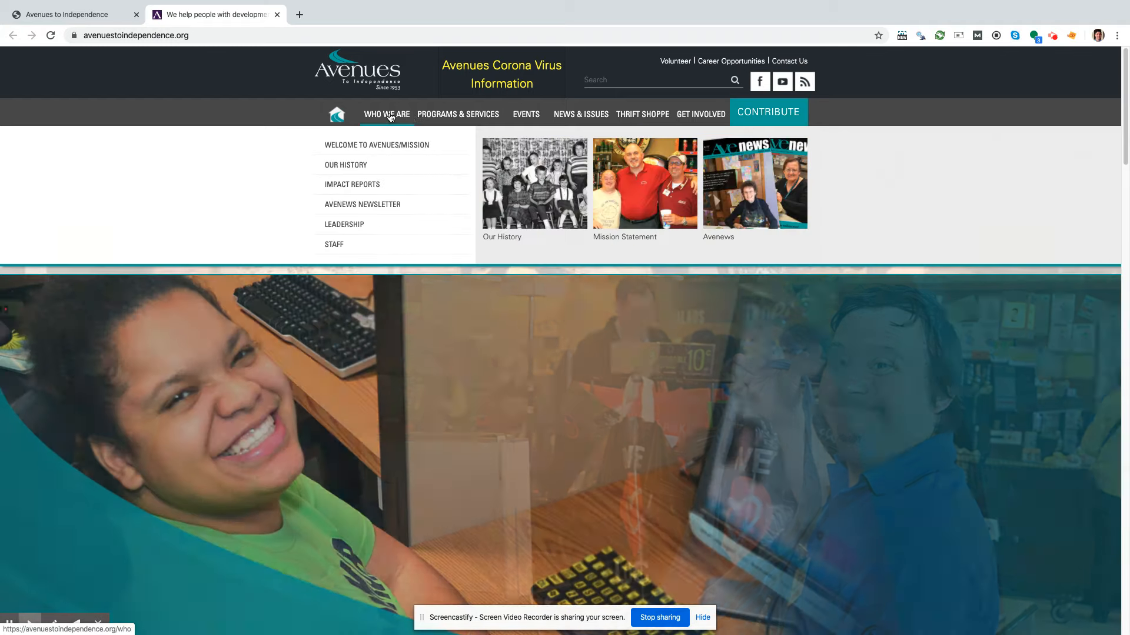
mouse_move(439, 120)
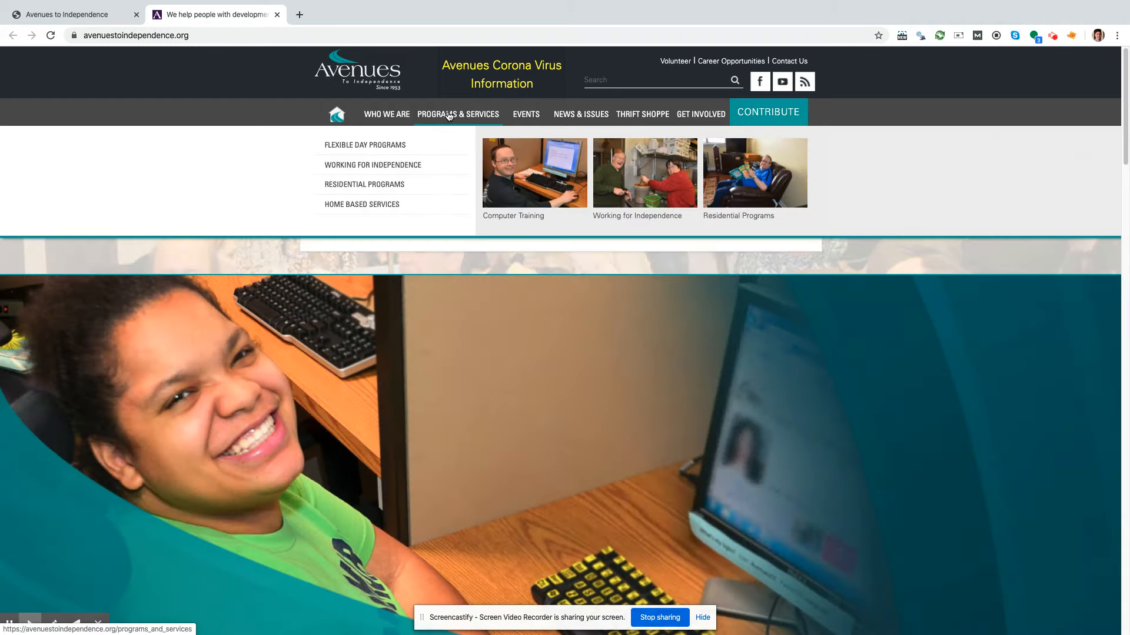
mouse_move(525, 118)
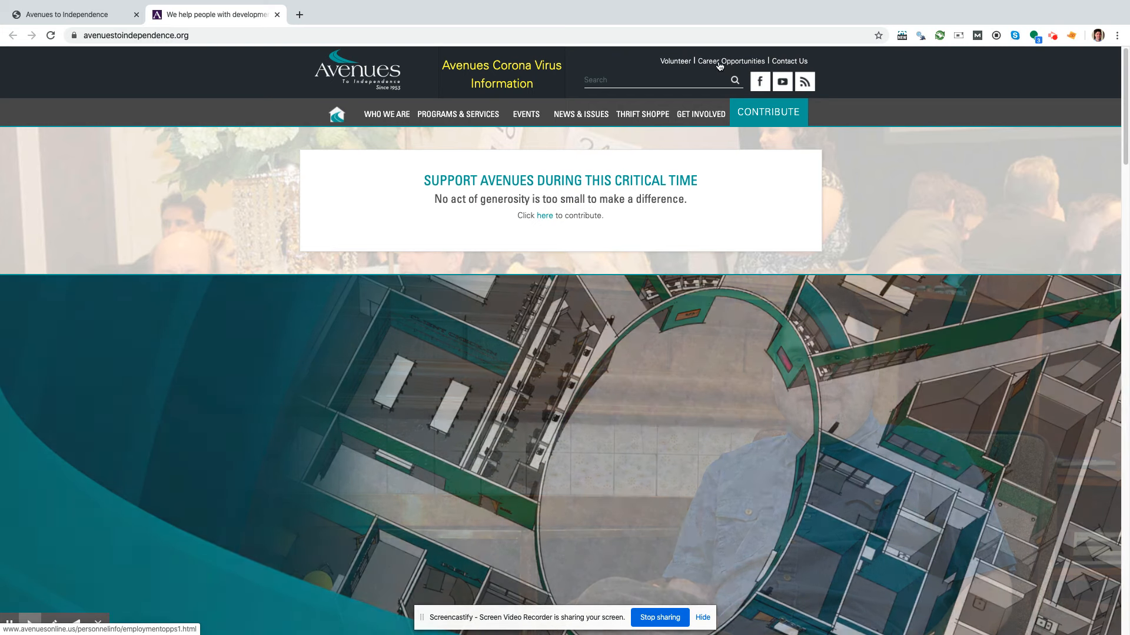
mouse_move(396, 120)
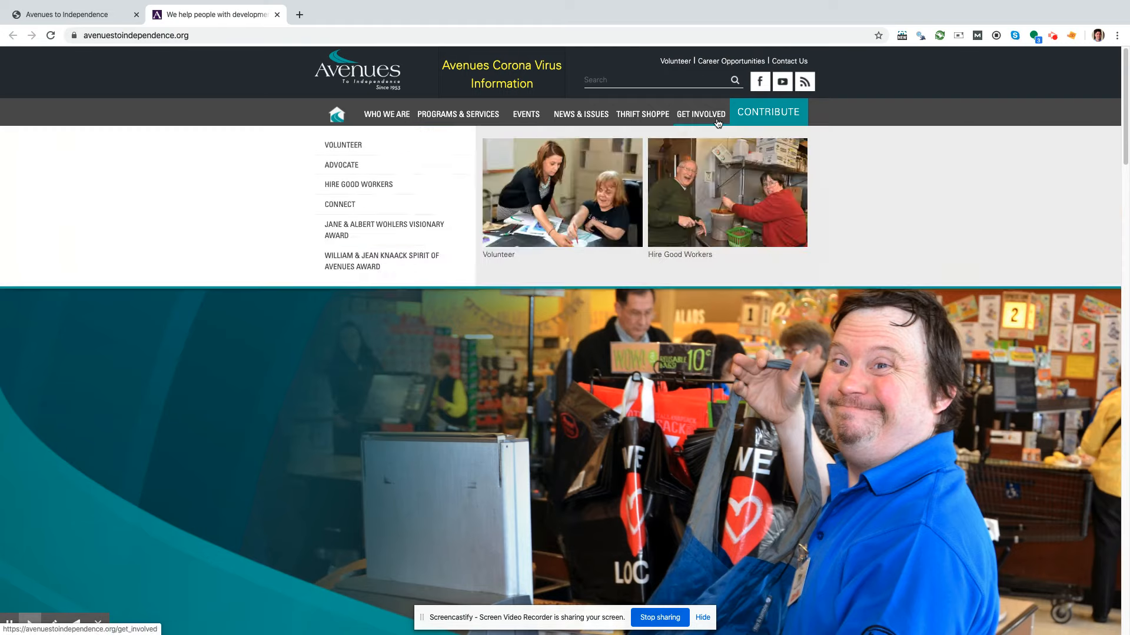
mouse_move(809, 119)
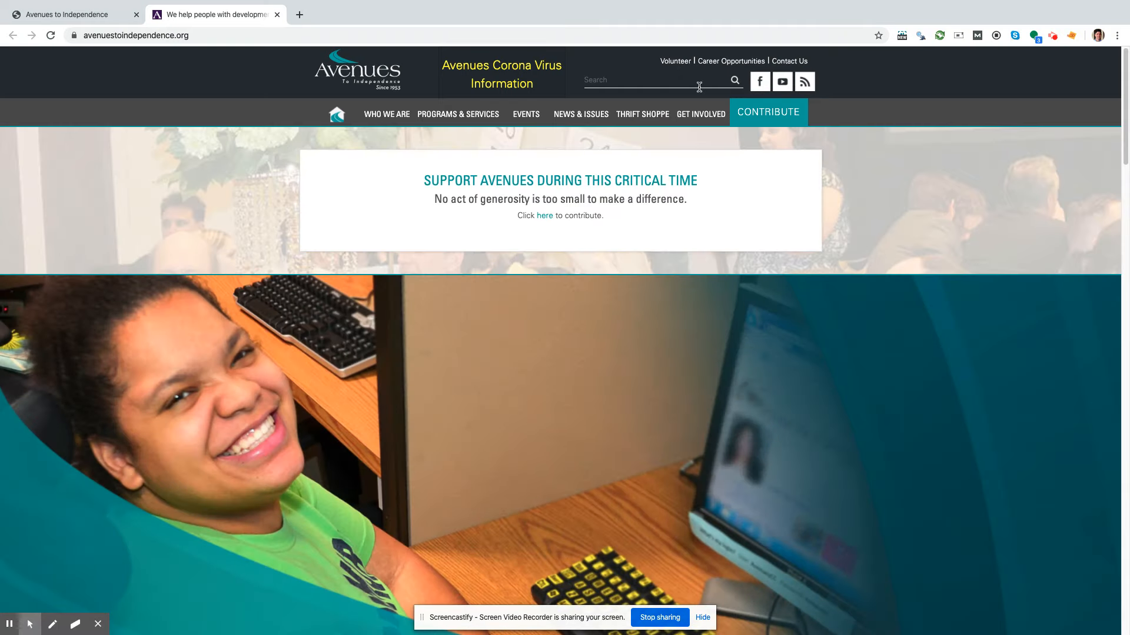
Step: Examine the Avenues home page content below the banner, down to the Our Mission section
mouse_move(877, 220)
scroll(880, 221, "down", 2)
scroll(882, 225, "down", 12)
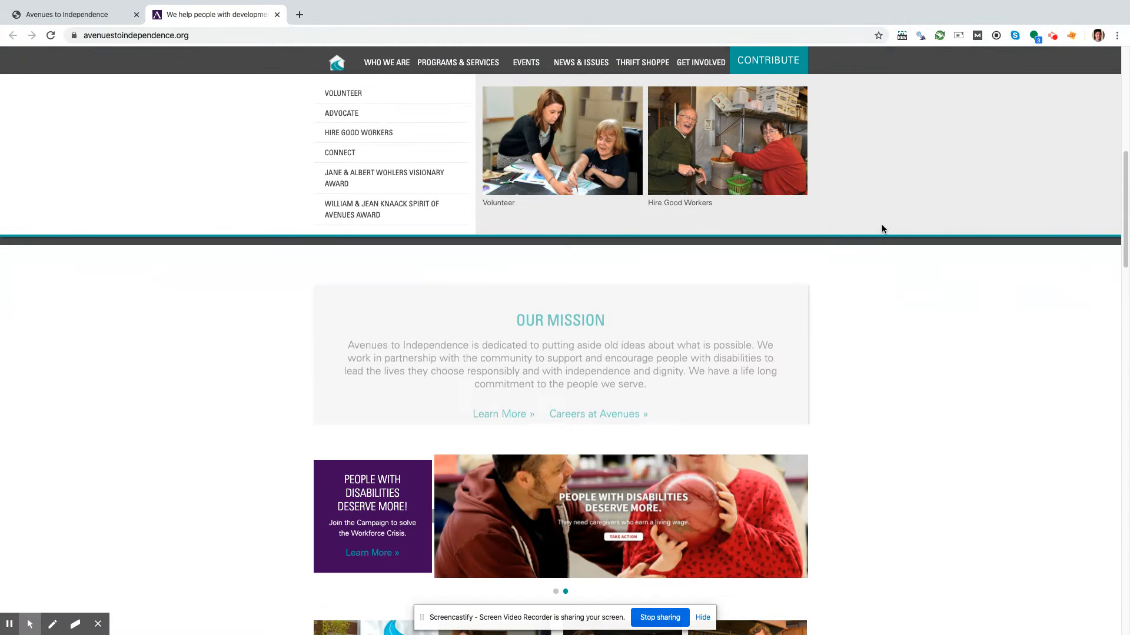
Step: Examine the lower sections of the Avenues home page down to the footer, then return to the header and support notice
scroll(891, 271, "down", 10)
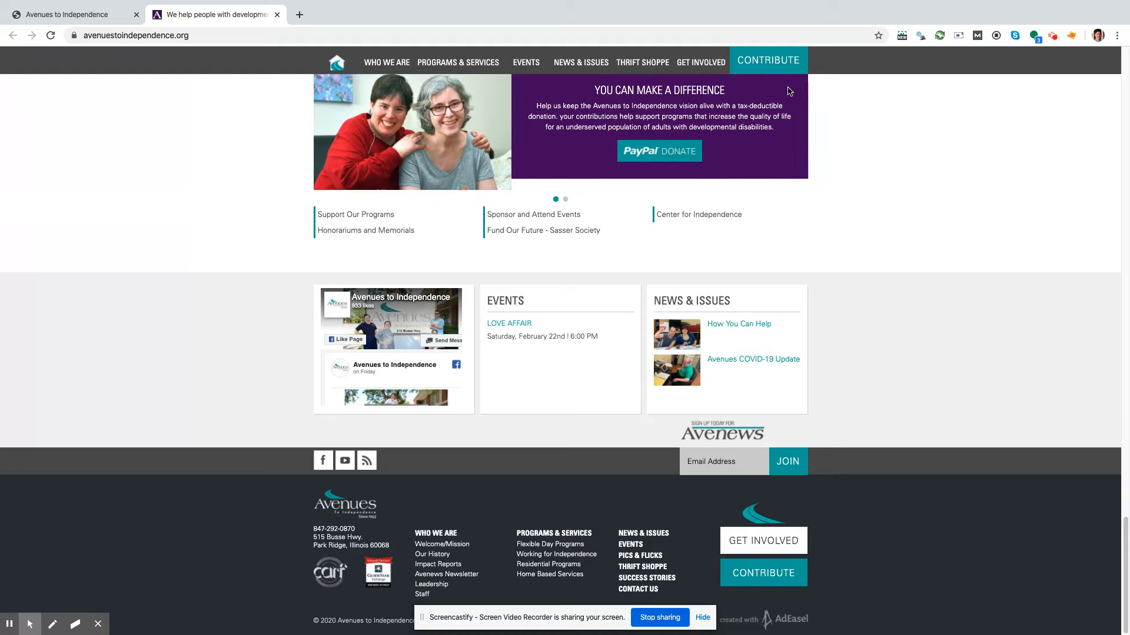
mouse_move(769, 59)
scroll(937, 464, "up", 20)
scroll(939, 463, "up", 5)
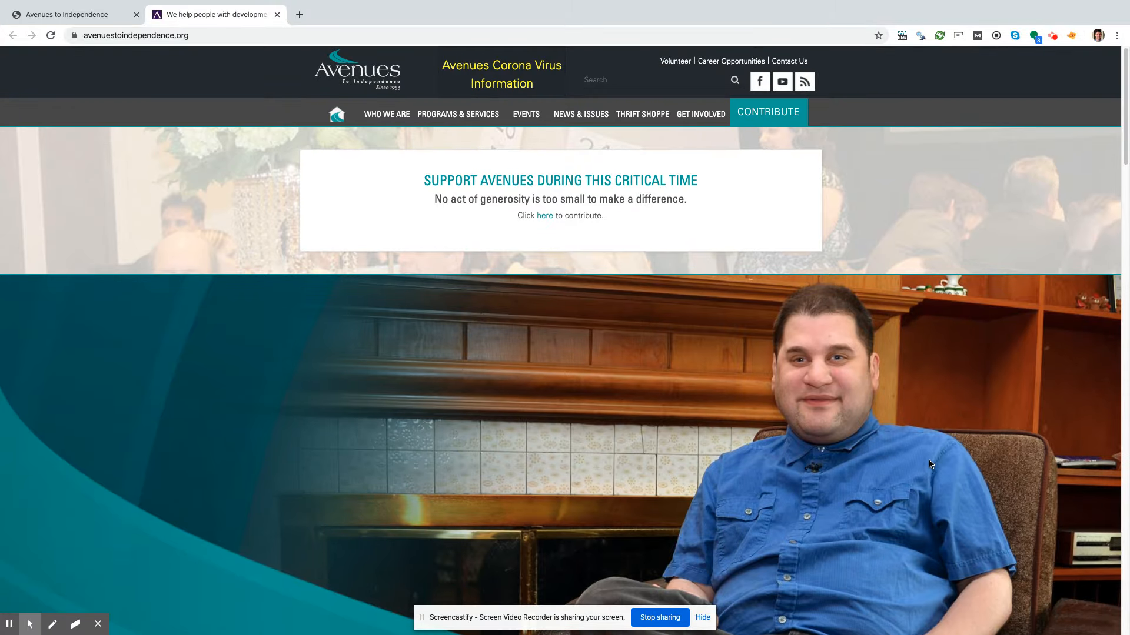
scroll(890, 374, "down", 1)
scroll(895, 380, "up", 1)
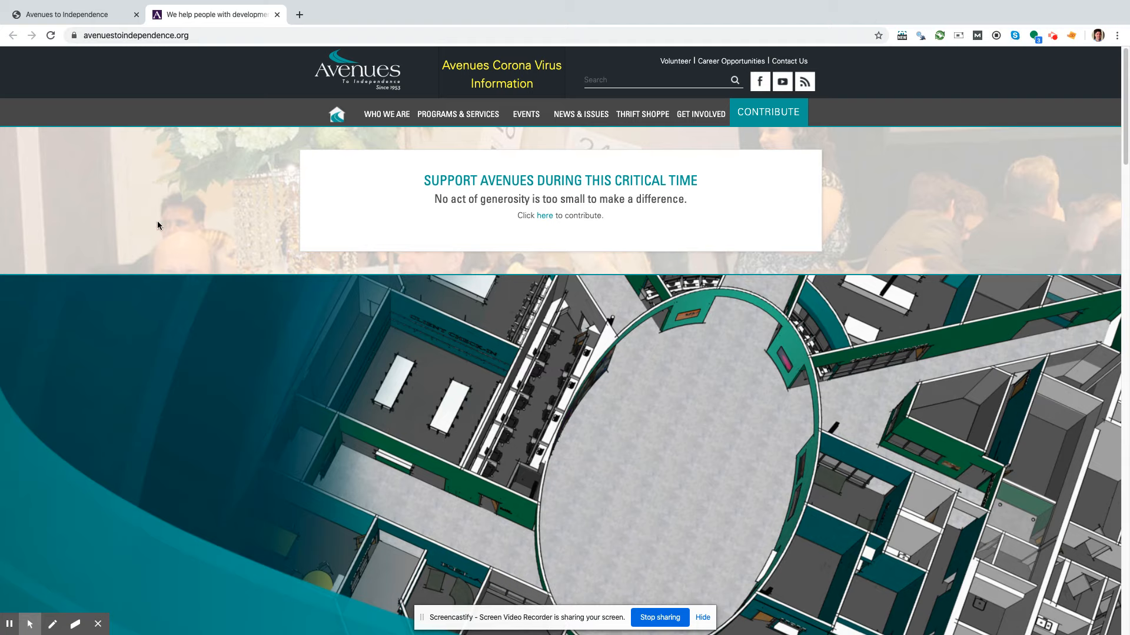
scroll(894, 310, "down", 2)
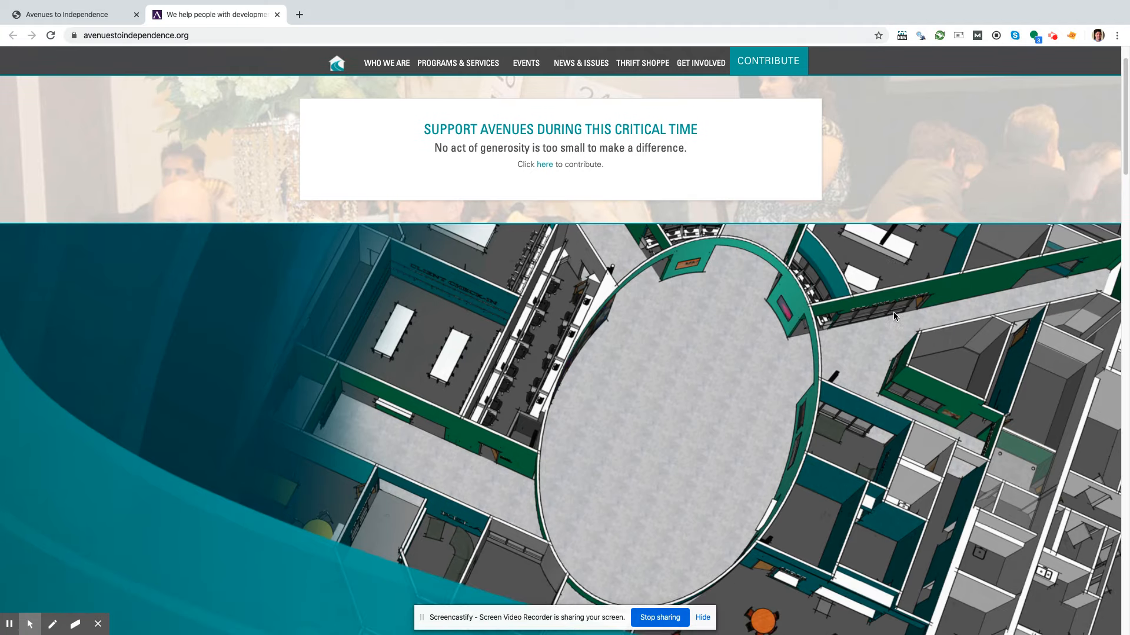
scroll(895, 309, "up", 2)
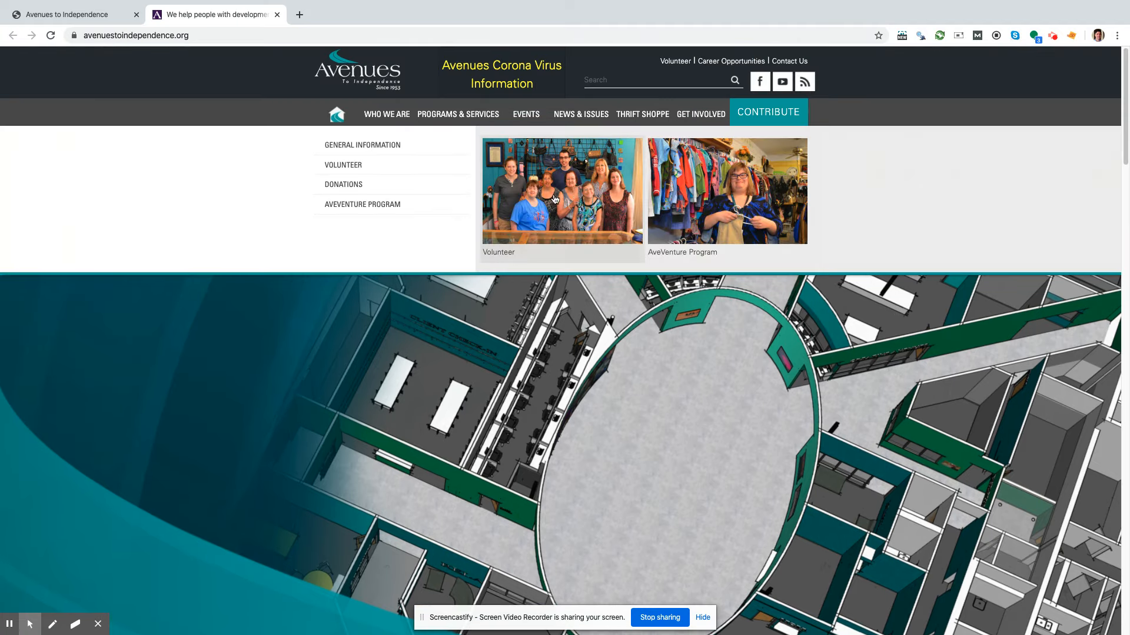
Step: Review the Programs & Services submenu, the Contribute donation options and the large home page banner
mouse_move(457, 114)
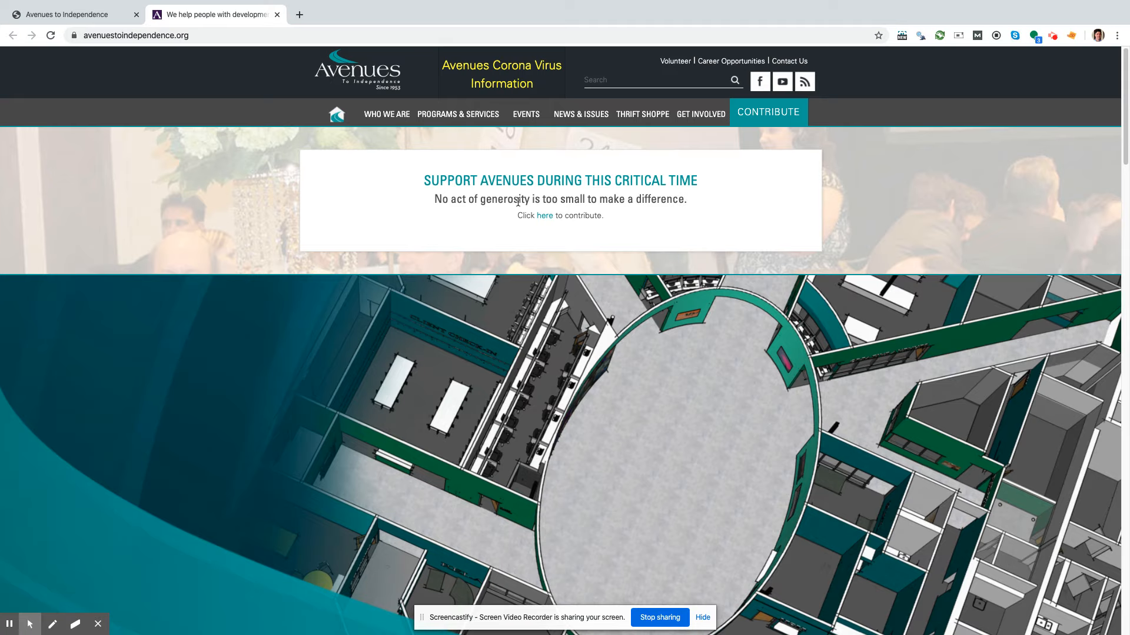
scroll(740, 269, "down", 1)
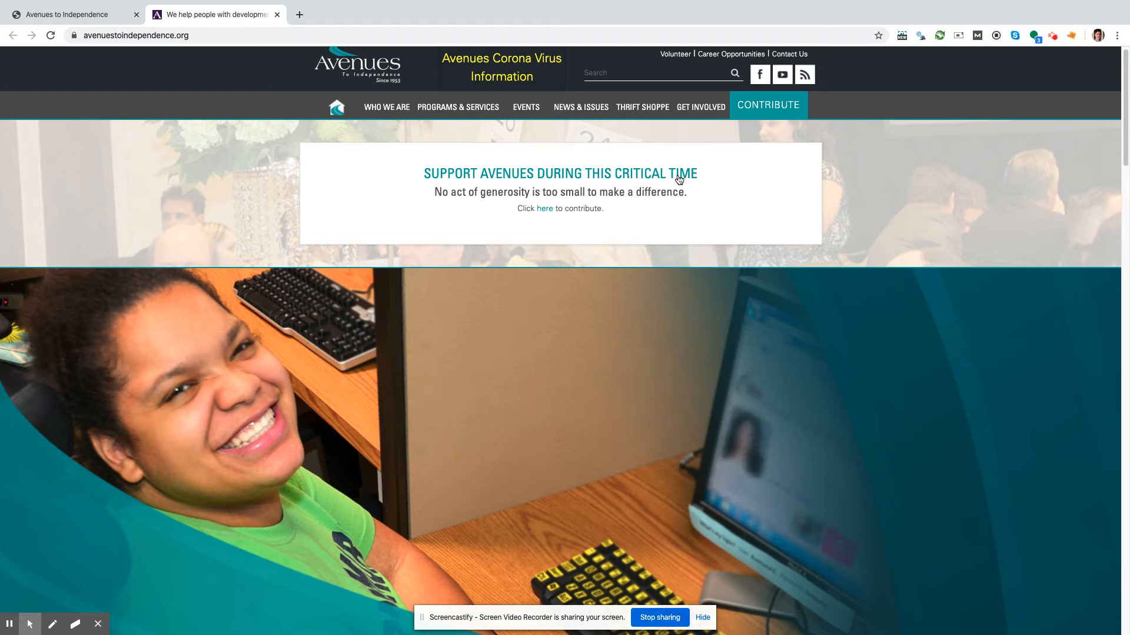
mouse_move(772, 193)
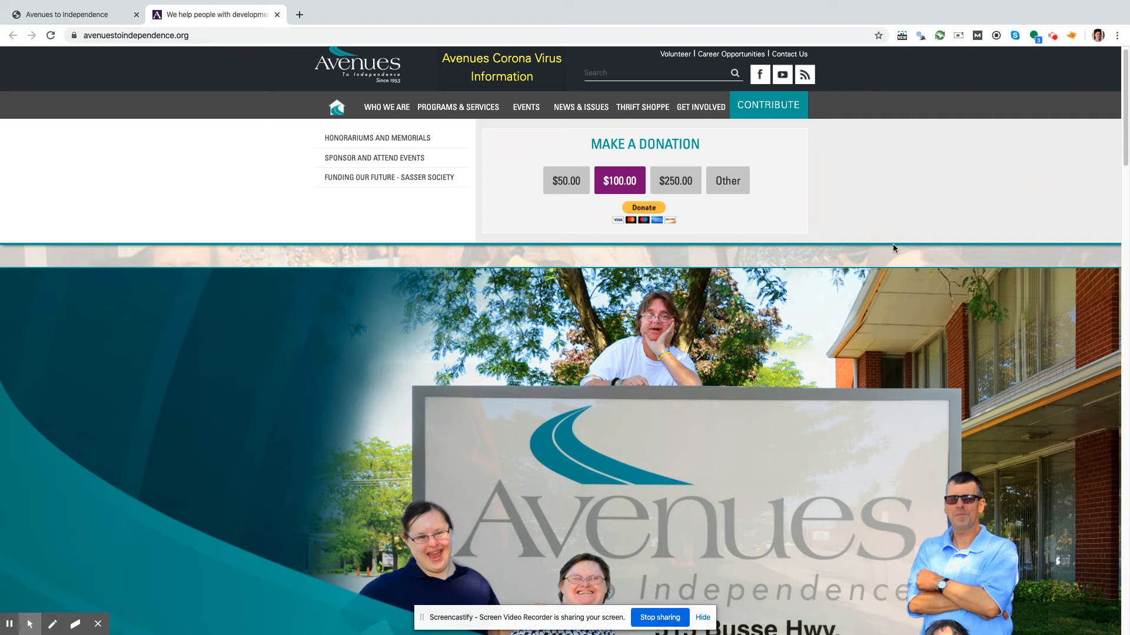
scroll(888, 244, "down", 3)
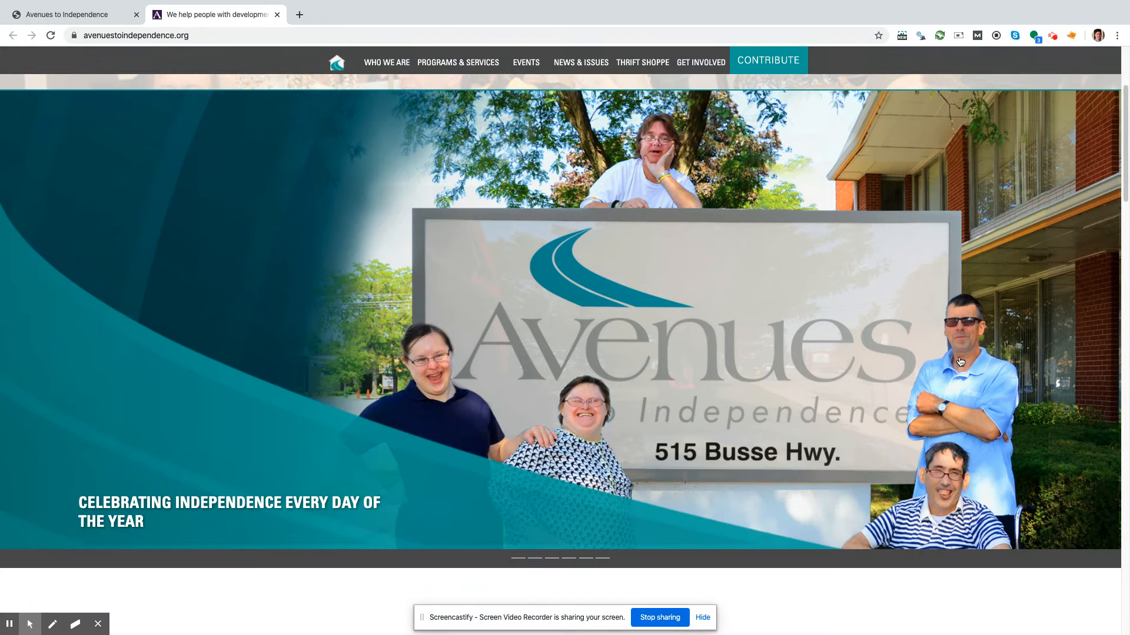
scroll(918, 362, "down", 1)
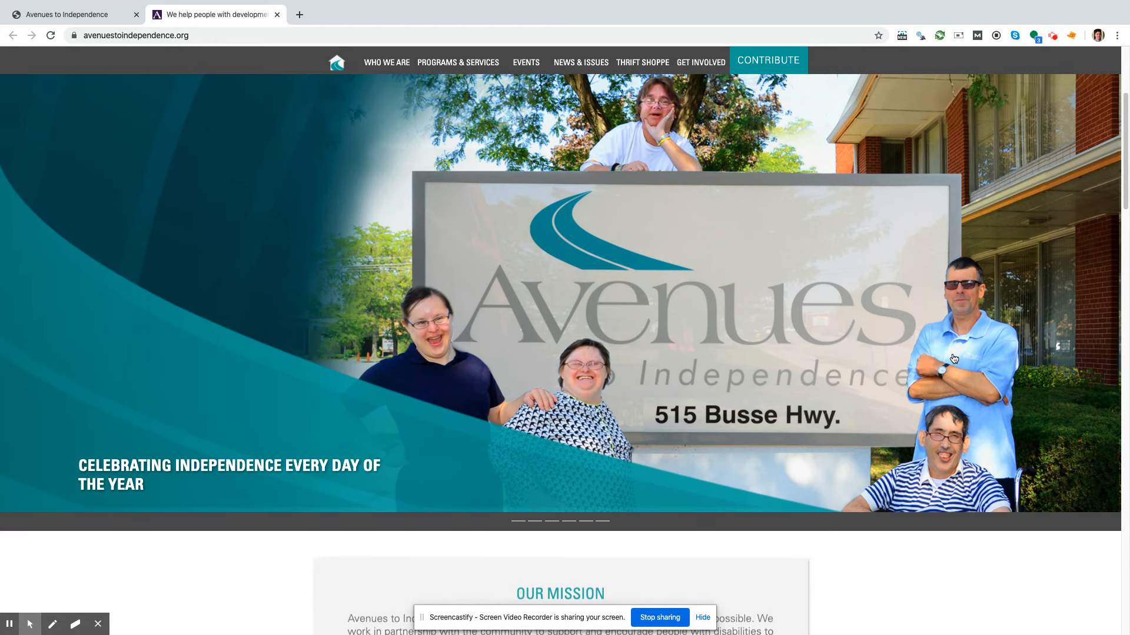
scroll(947, 358, "up", 1)
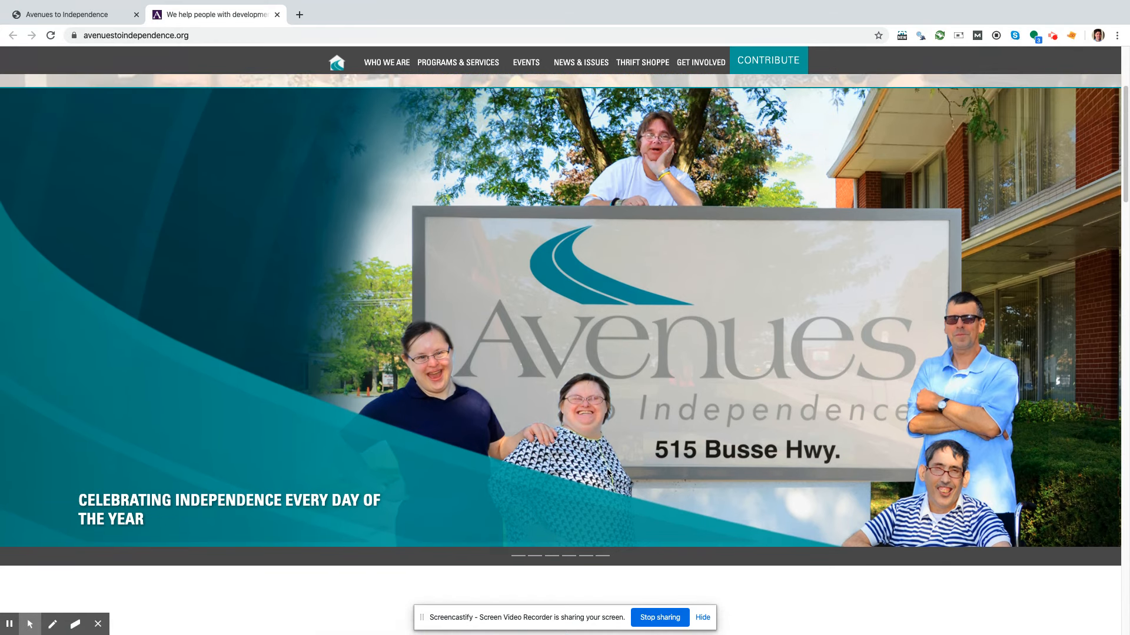
scroll(683, 436, "up", 3)
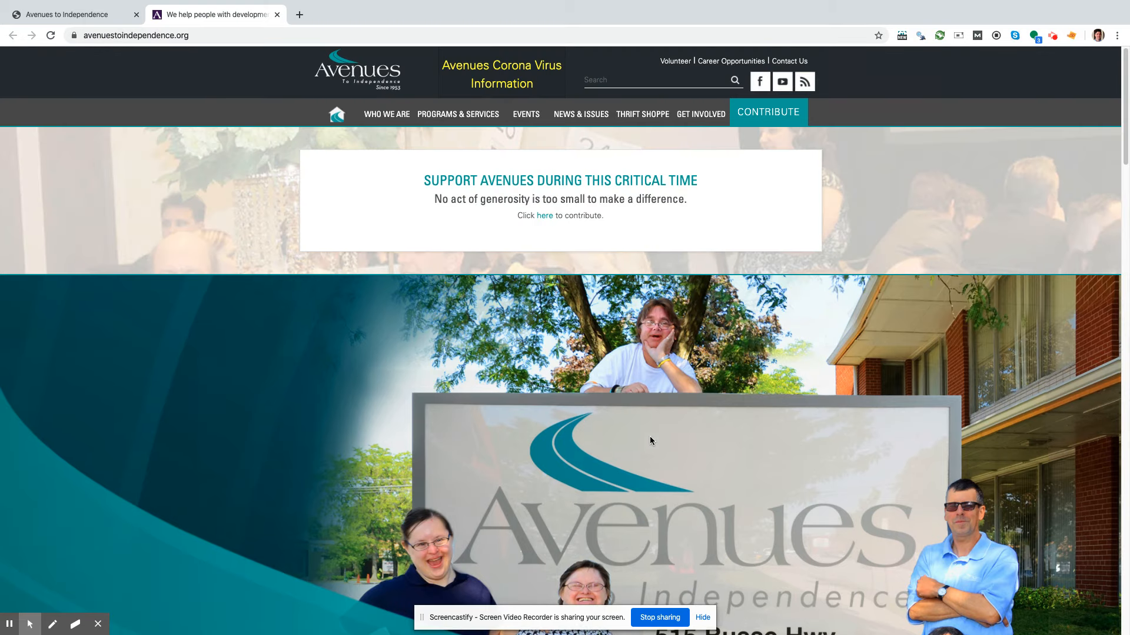
Step: Review the Programs & Services submenu again, then examine the home page down to Our Mission and the feature slider below it
mouse_move(435, 114)
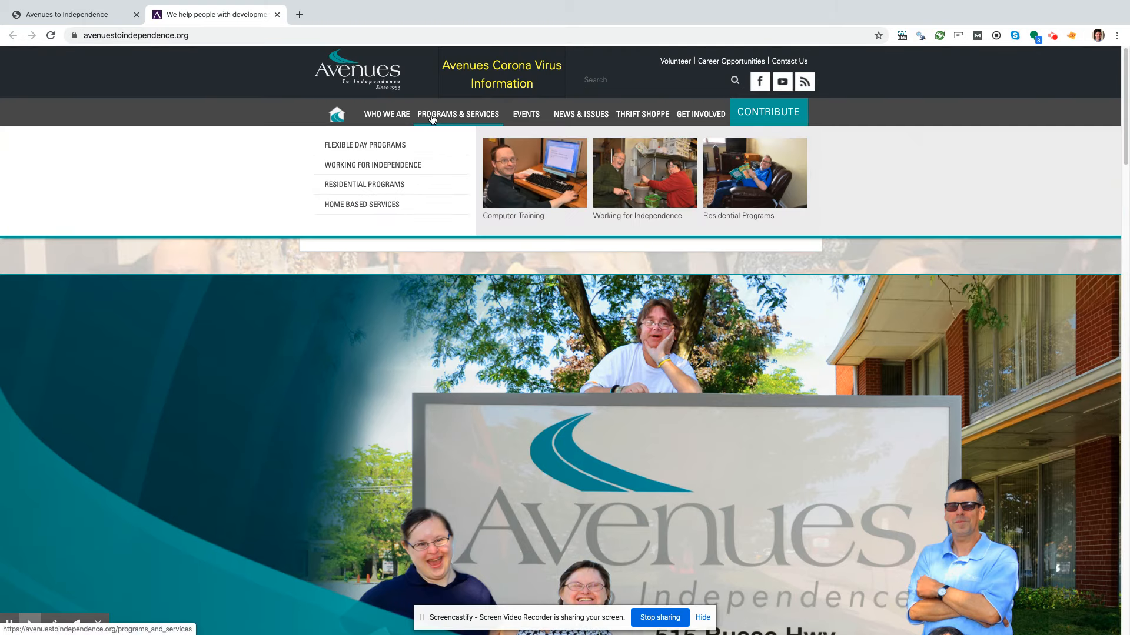
scroll(921, 400, "down", 1)
scroll(920, 400, "down", 4)
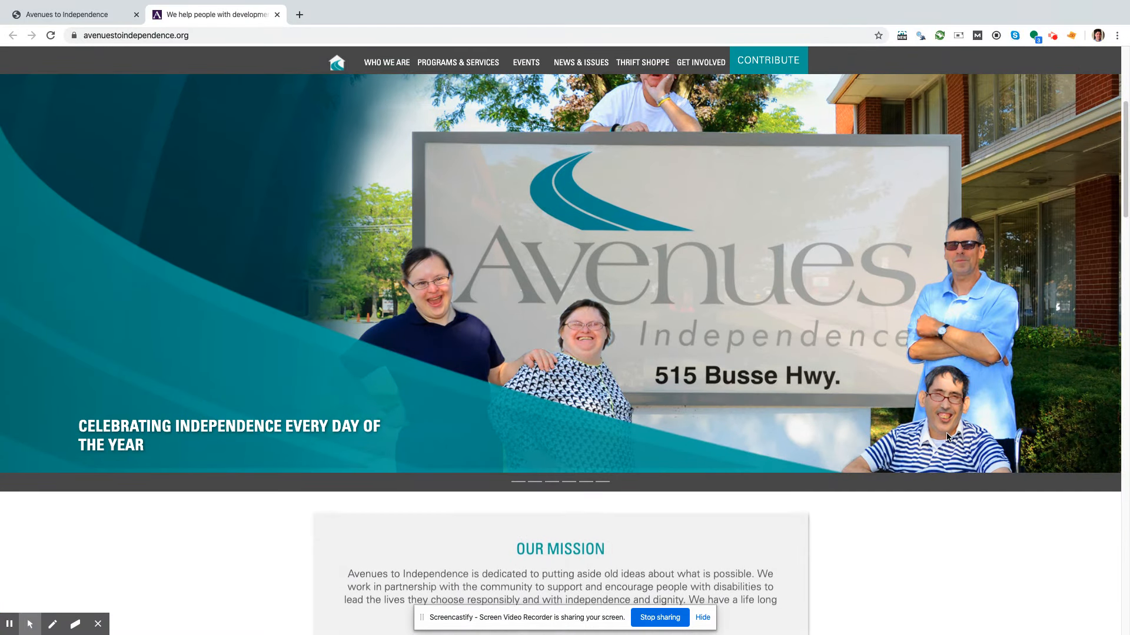
scroll(745, 348, "down", 1)
scroll(745, 349, "down", 2)
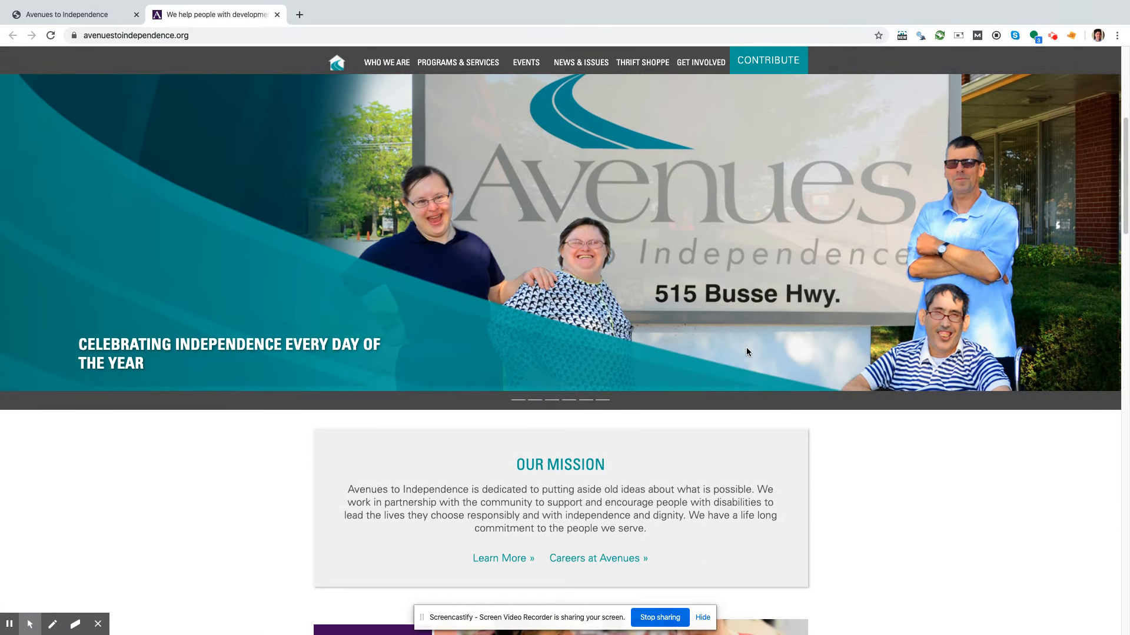
scroll(732, 347, "down", 2)
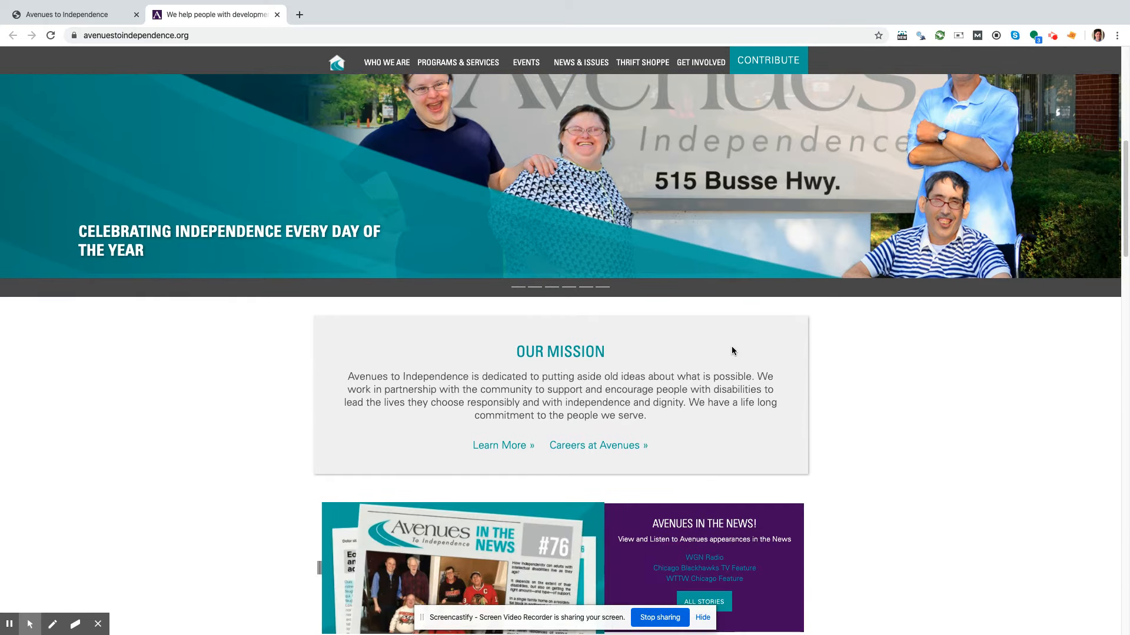
scroll(736, 349, "down", 1)
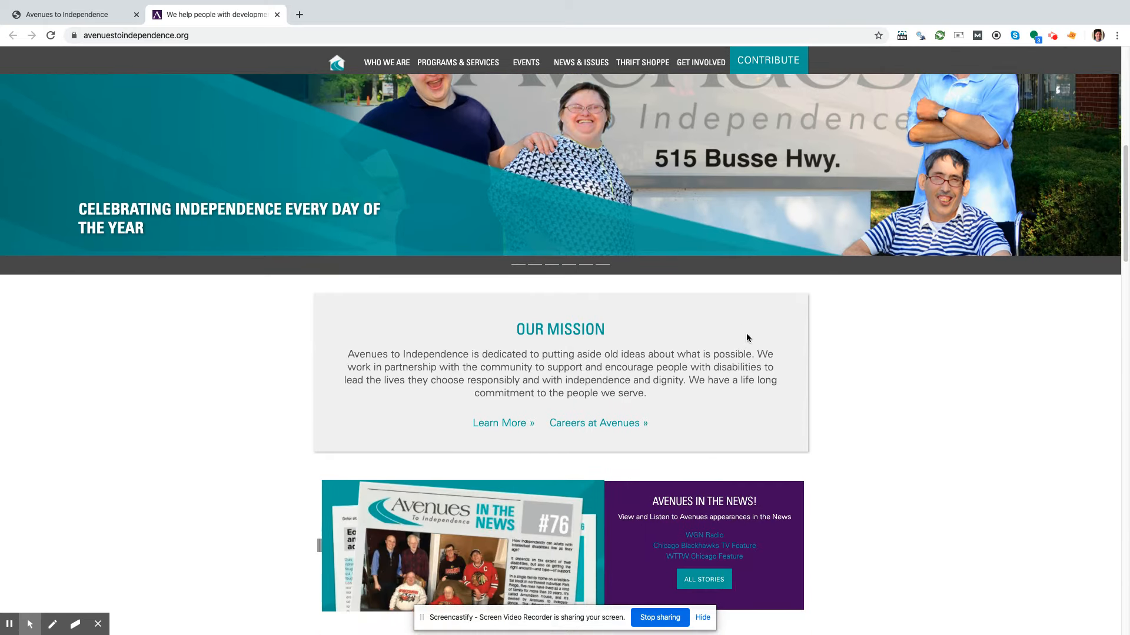
scroll(756, 317, "down", 1)
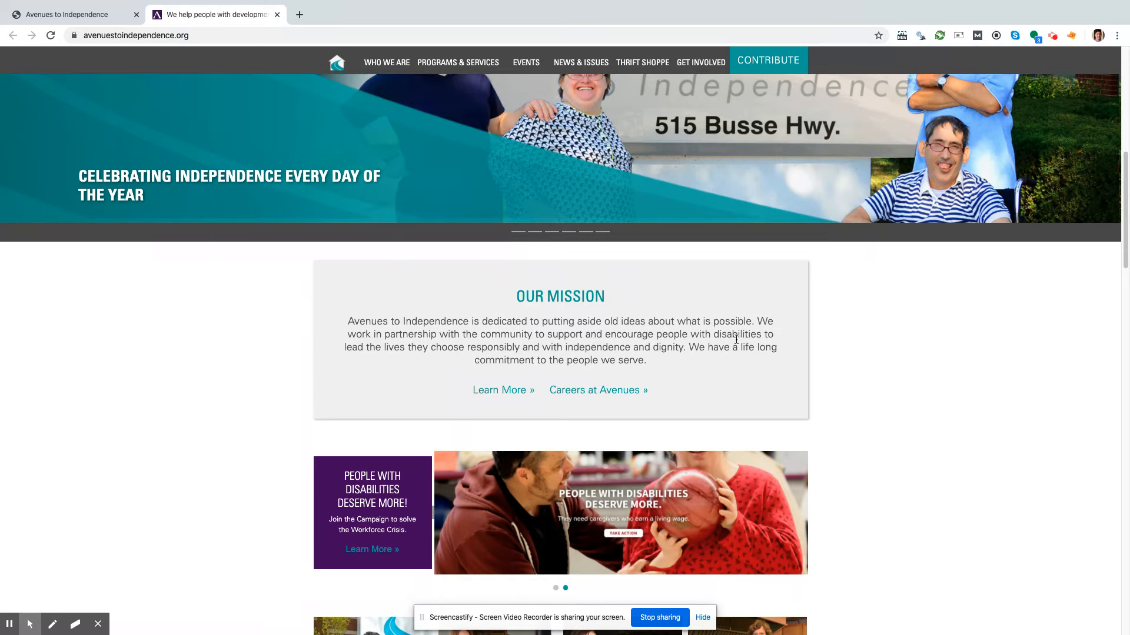
Step: Examine how the header, the support notice and the oversized banner image fill the top of the home page
scroll(750, 329, "up", 12)
scroll(748, 340, "down", 5)
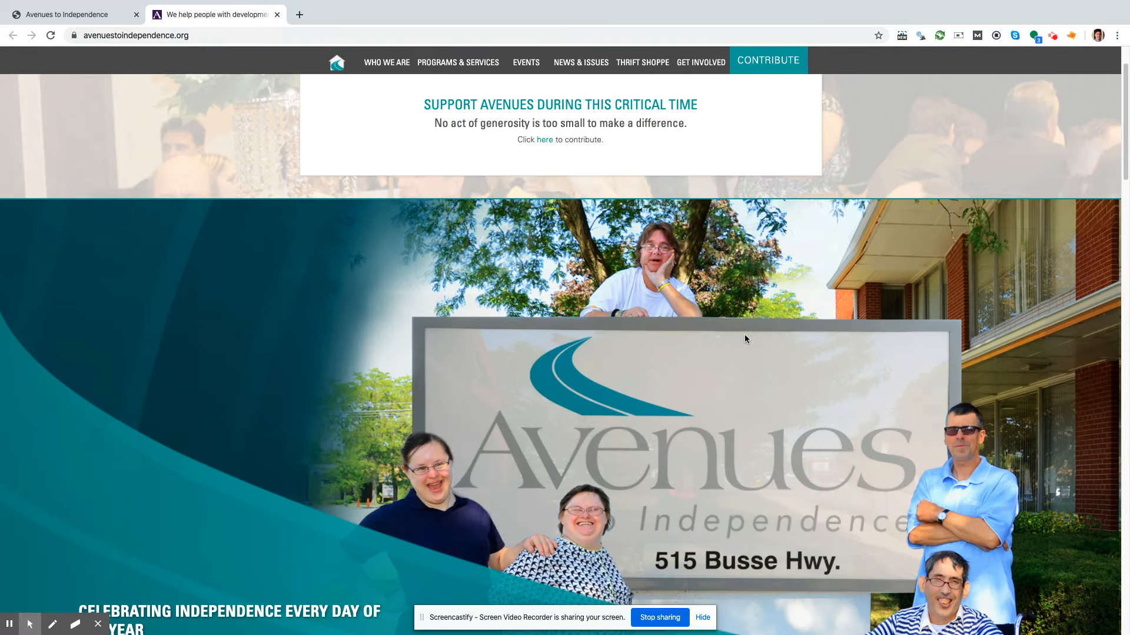
scroll(747, 334, "up", 2)
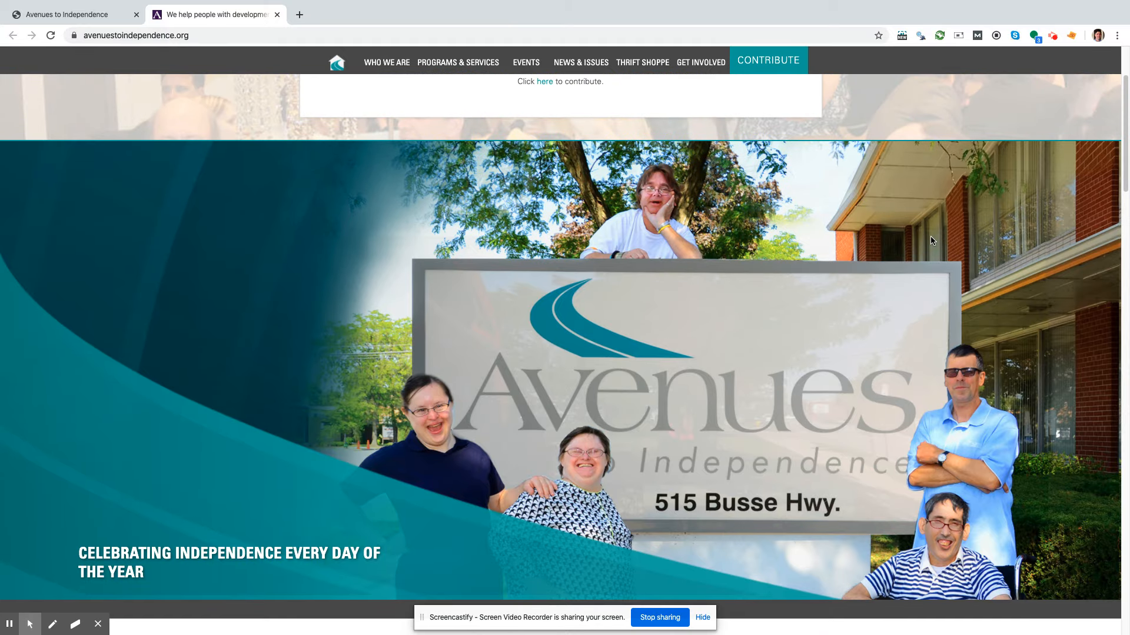
scroll(937, 233, "up", 1)
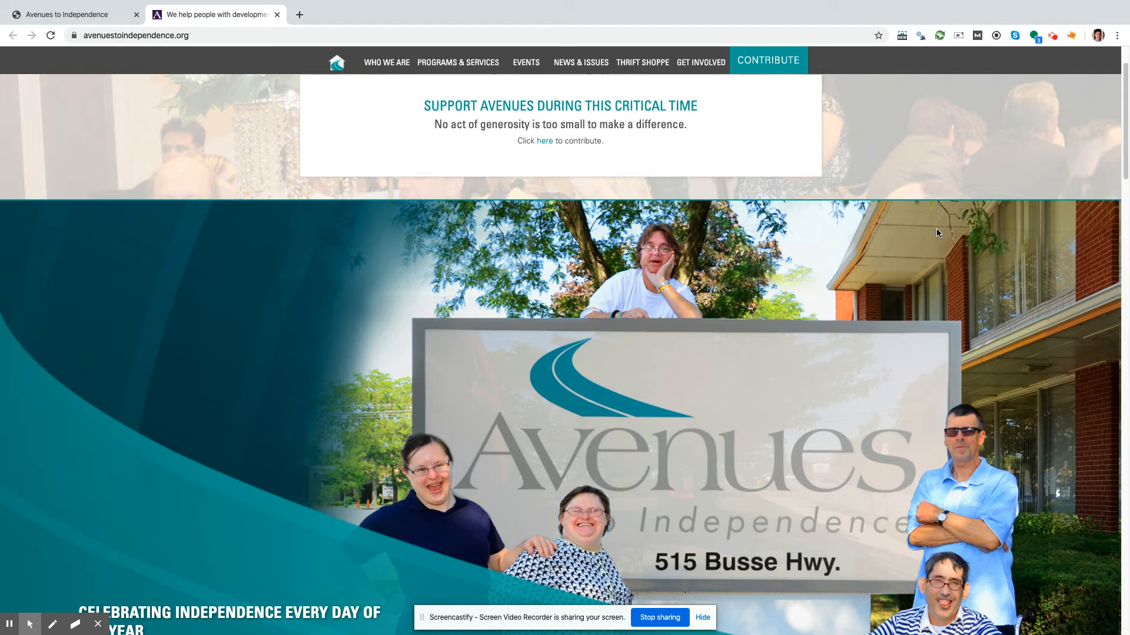
scroll(937, 233, "up", 1)
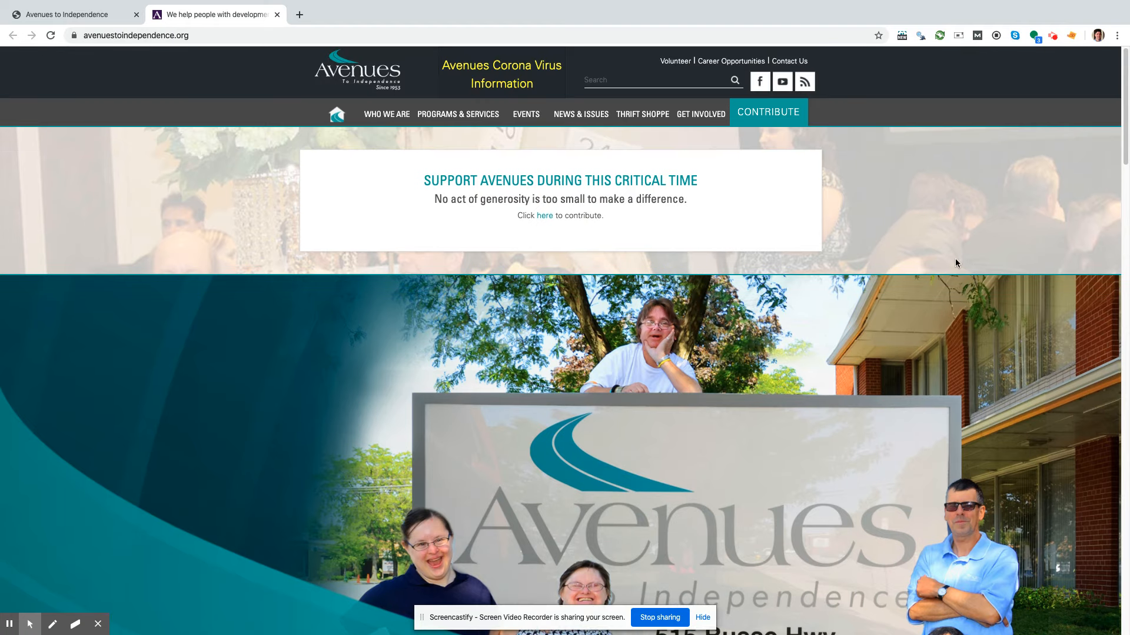
scroll(1023, 394, "down", 3)
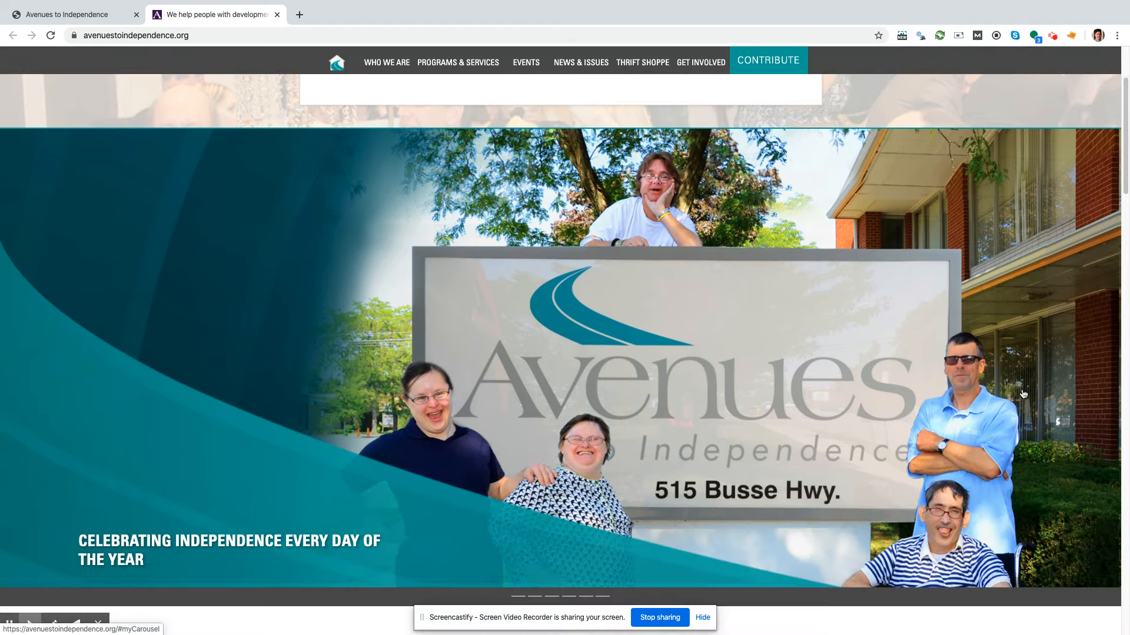
scroll(1019, 387, "up", 3)
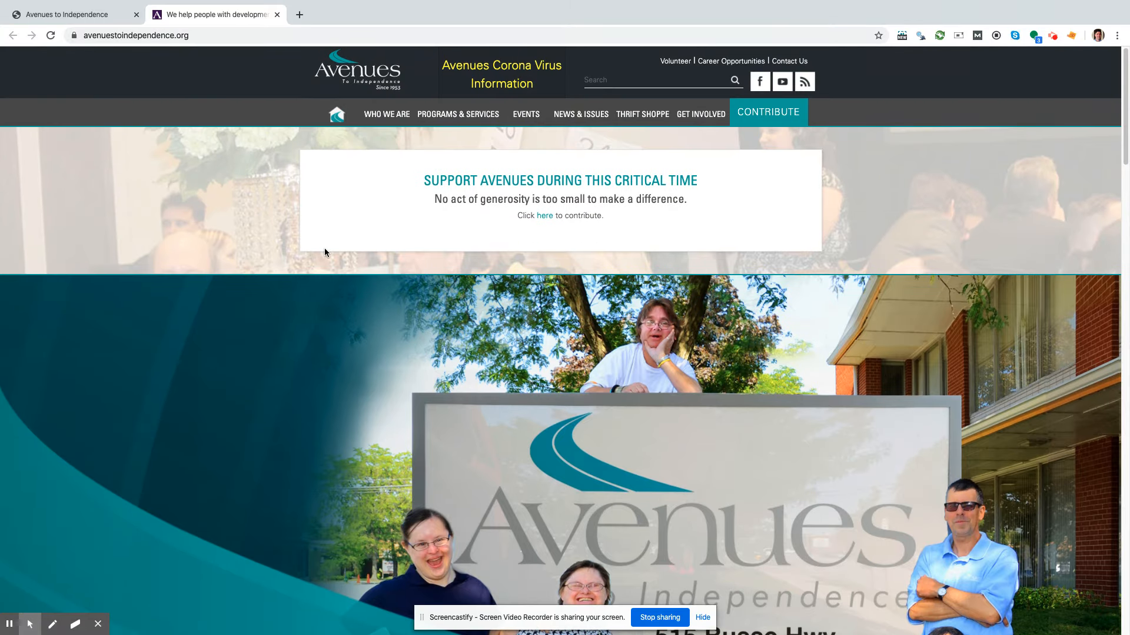
scroll(930, 372, "down", 3)
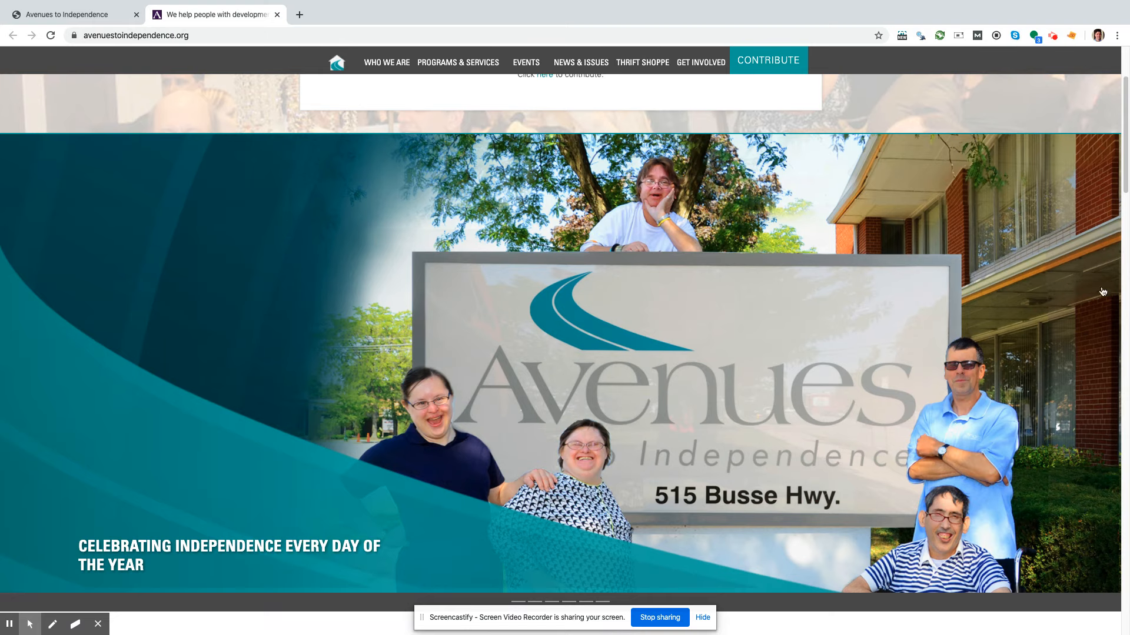
scroll(767, 360, "down", 2)
scroll(782, 368, "up", 3)
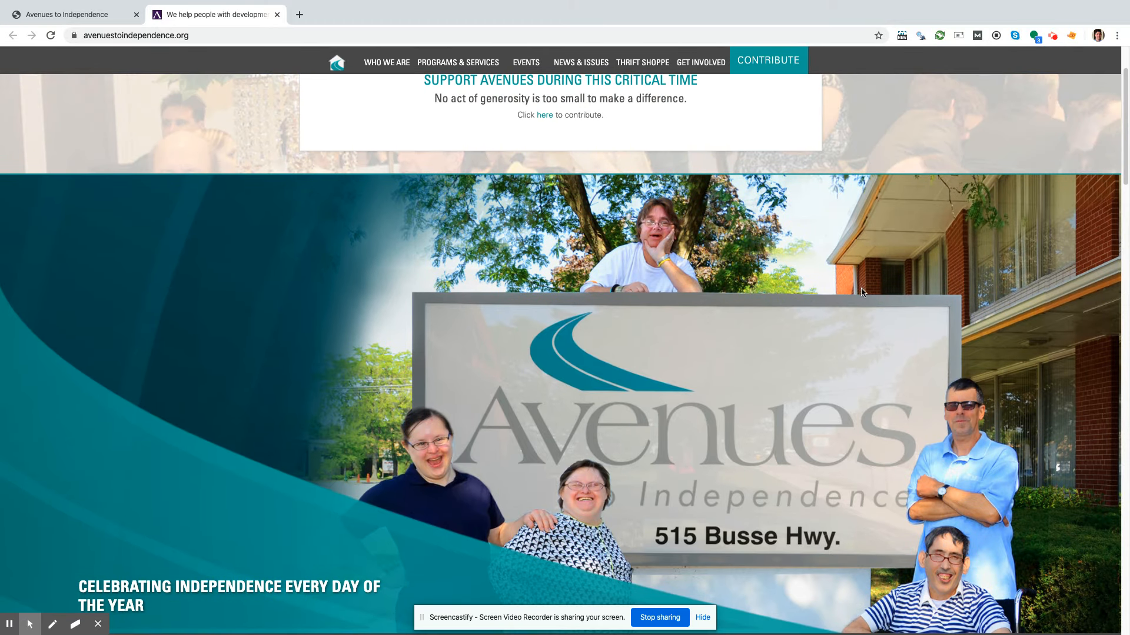
scroll(344, 330, "down", 1)
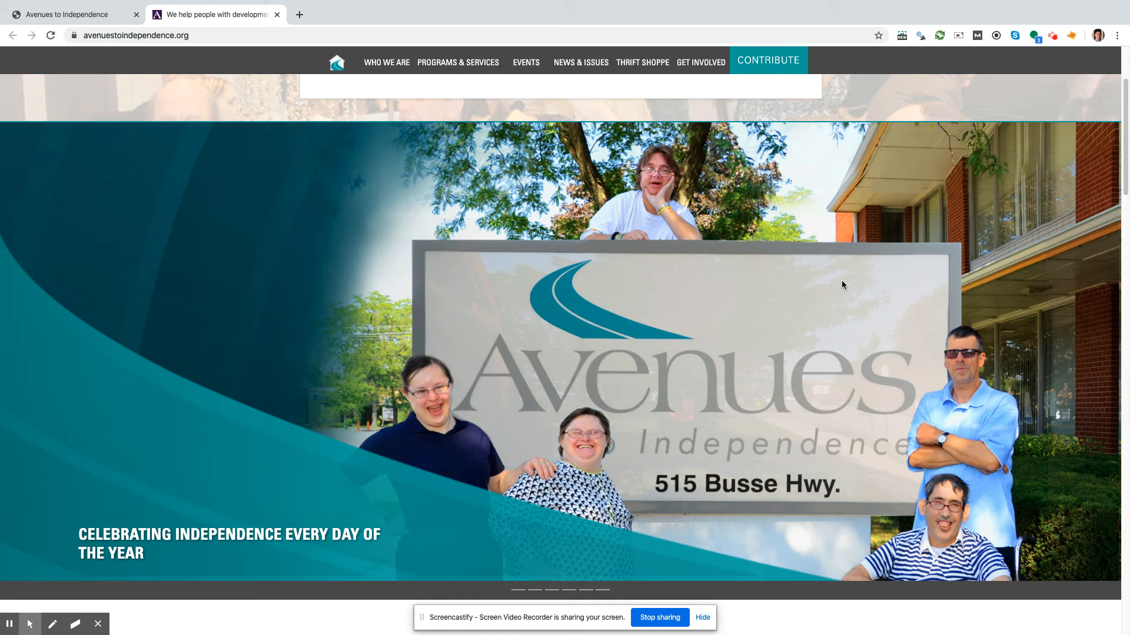
scroll(845, 288, "down", 1)
scroll(853, 295, "up", 2)
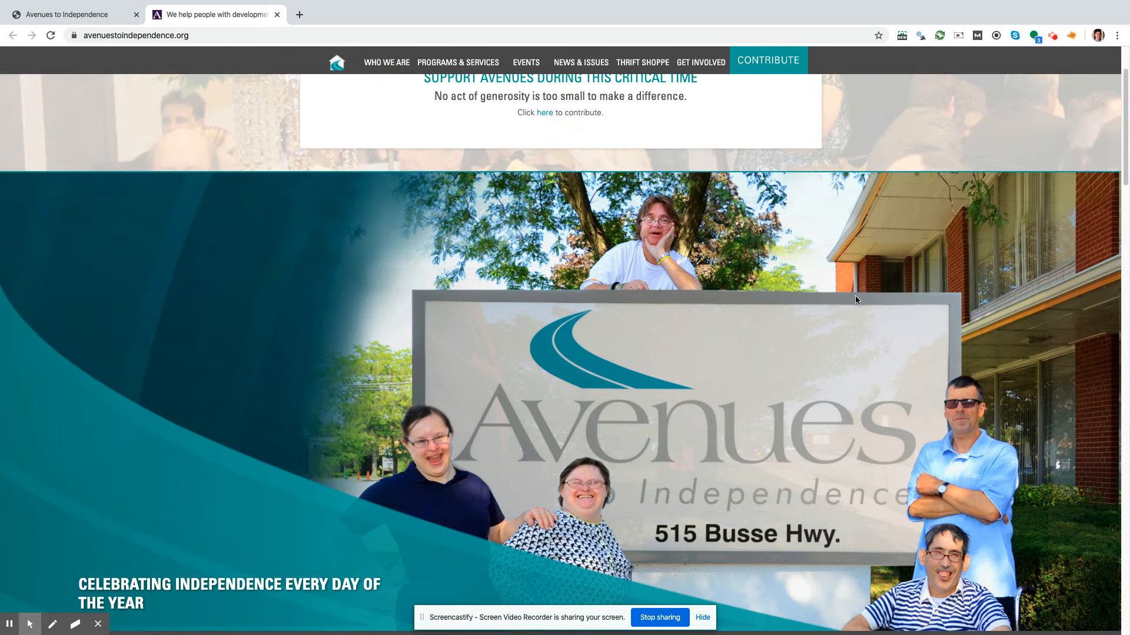
scroll(858, 300, "up", 1)
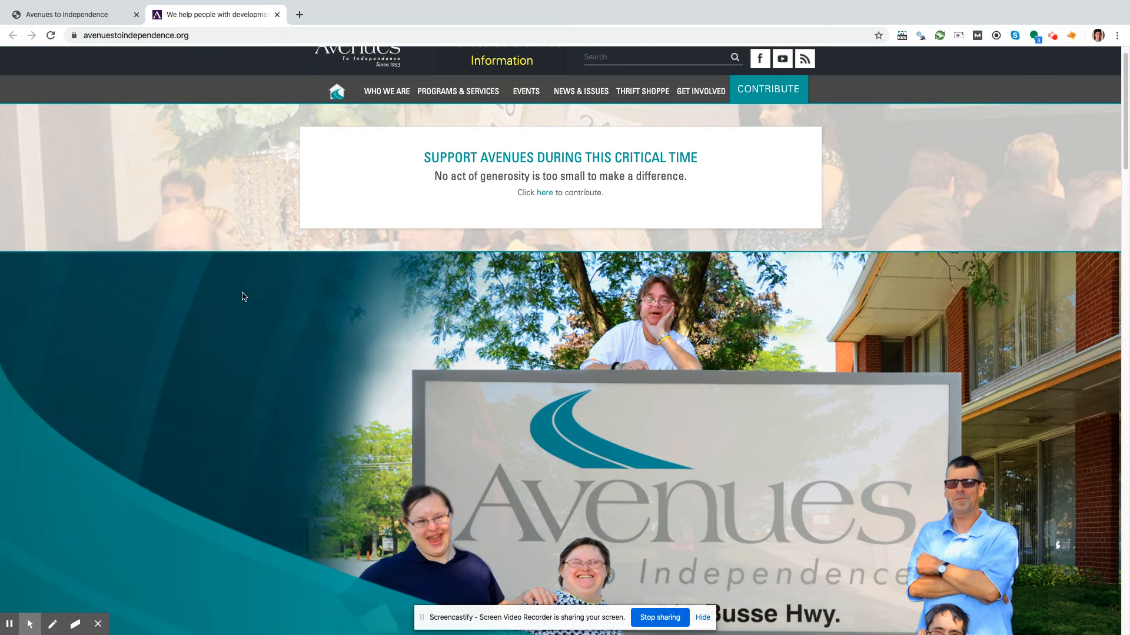
scroll(647, 394, "down", 2)
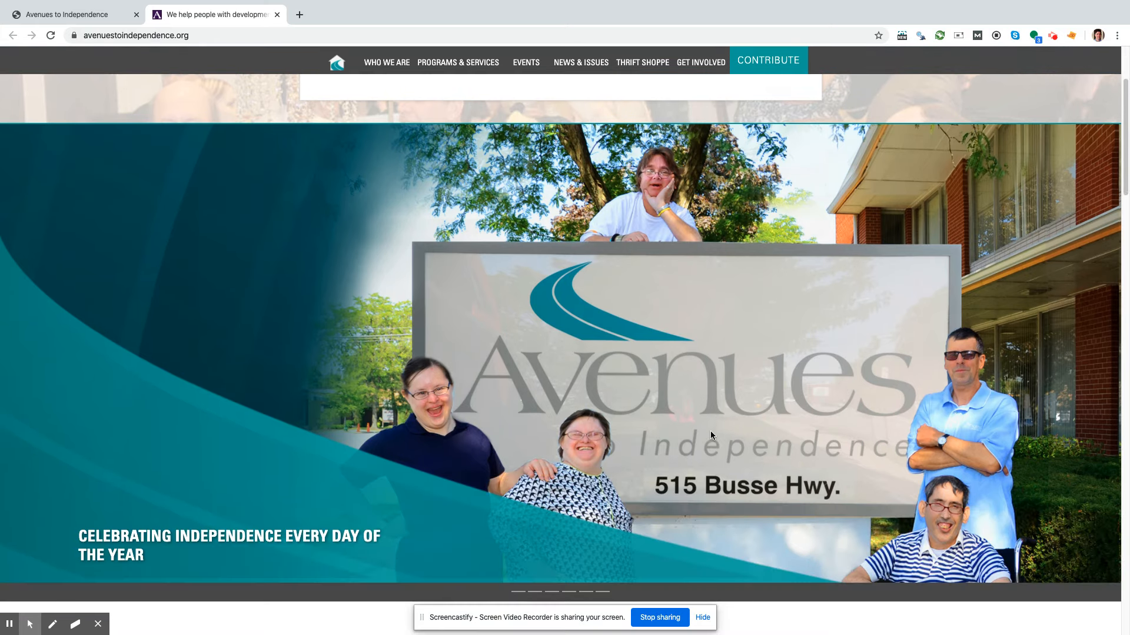
scroll(710, 431, "down", 1)
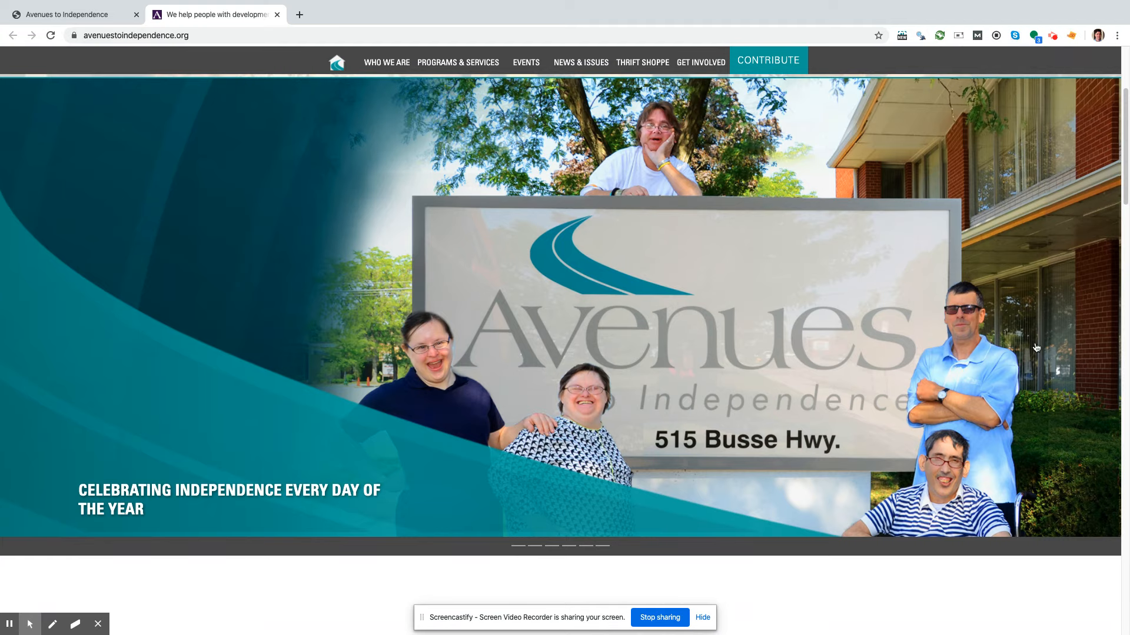
Step: Step through the slides of the home page banner carousel using its slide indicators
scroll(525, 439, "down", 2)
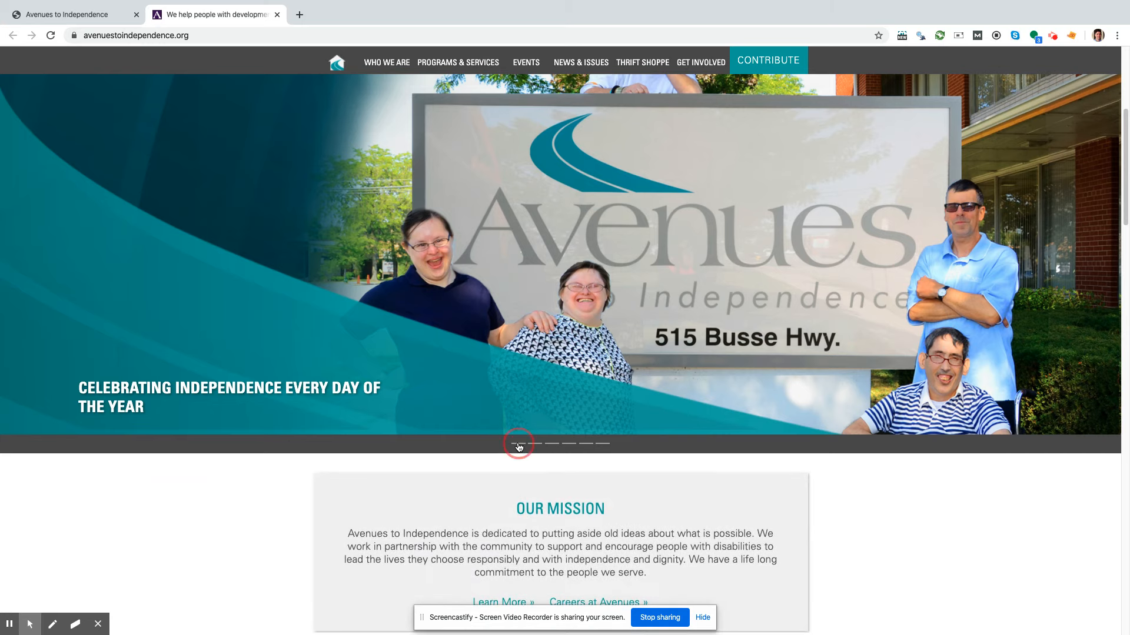
left_click(537, 448)
left_click(552, 447)
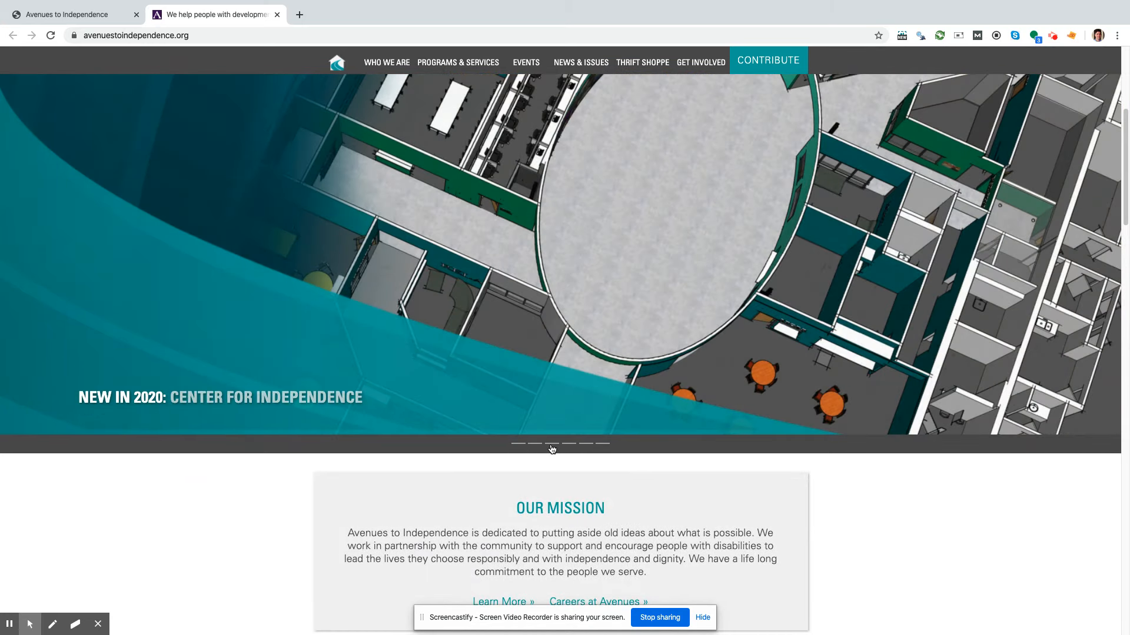
left_click(569, 448)
left_click(586, 447)
left_click(602, 448)
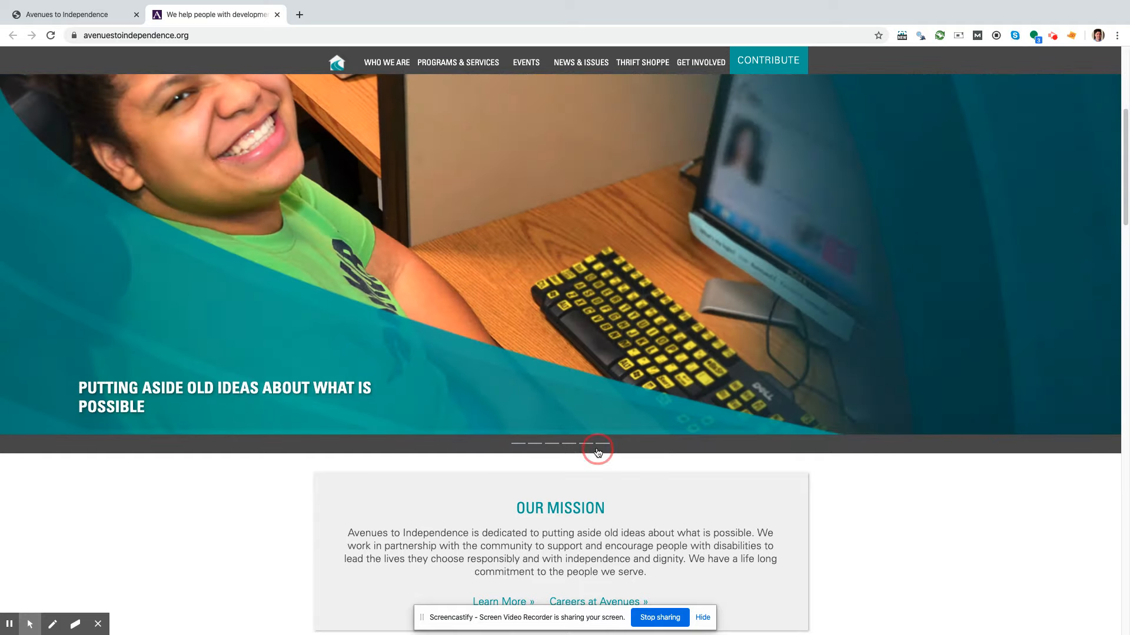
scroll(605, 452, "up", 1)
left_click(584, 514)
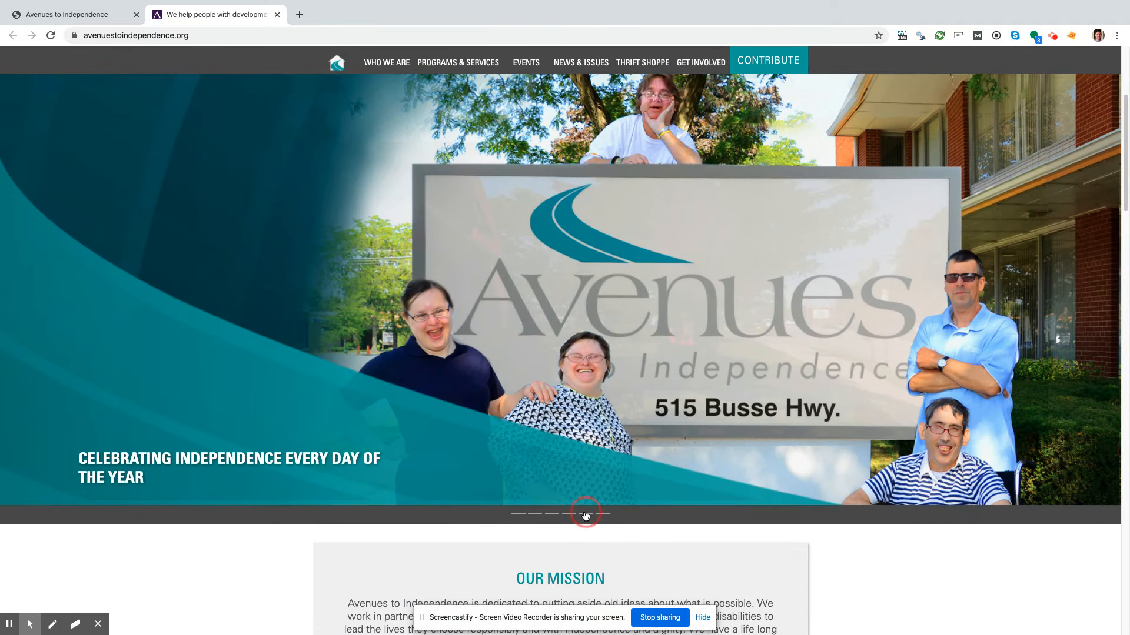
Step: Show the Center for Independence slide in the banner carousel and open its linked page
left_click(532, 515)
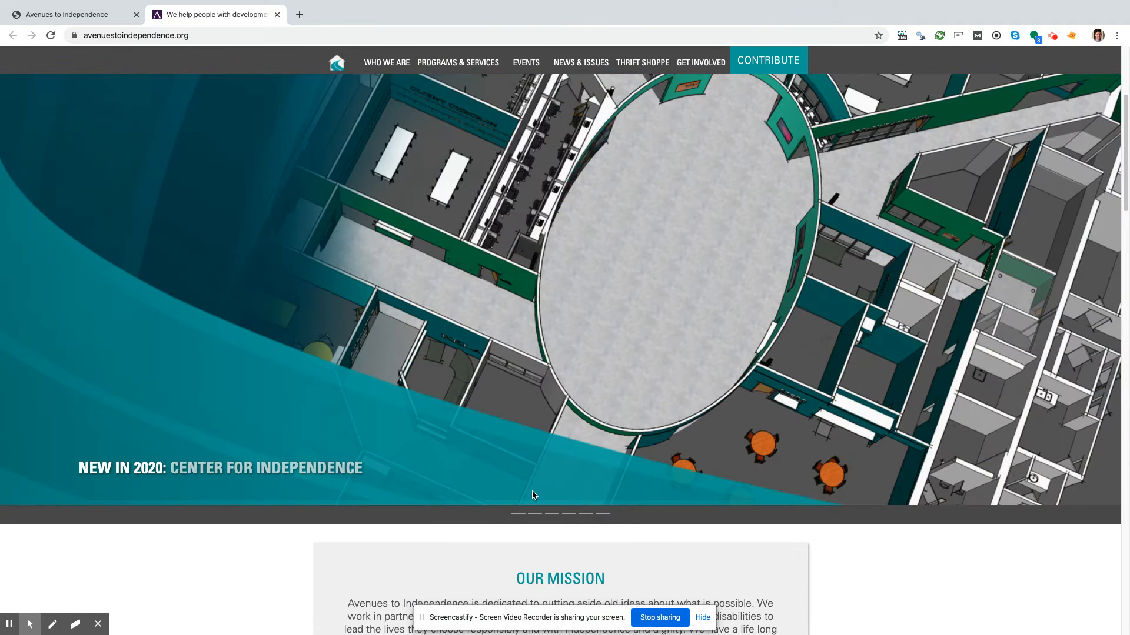
scroll(532, 491, "up", 1)
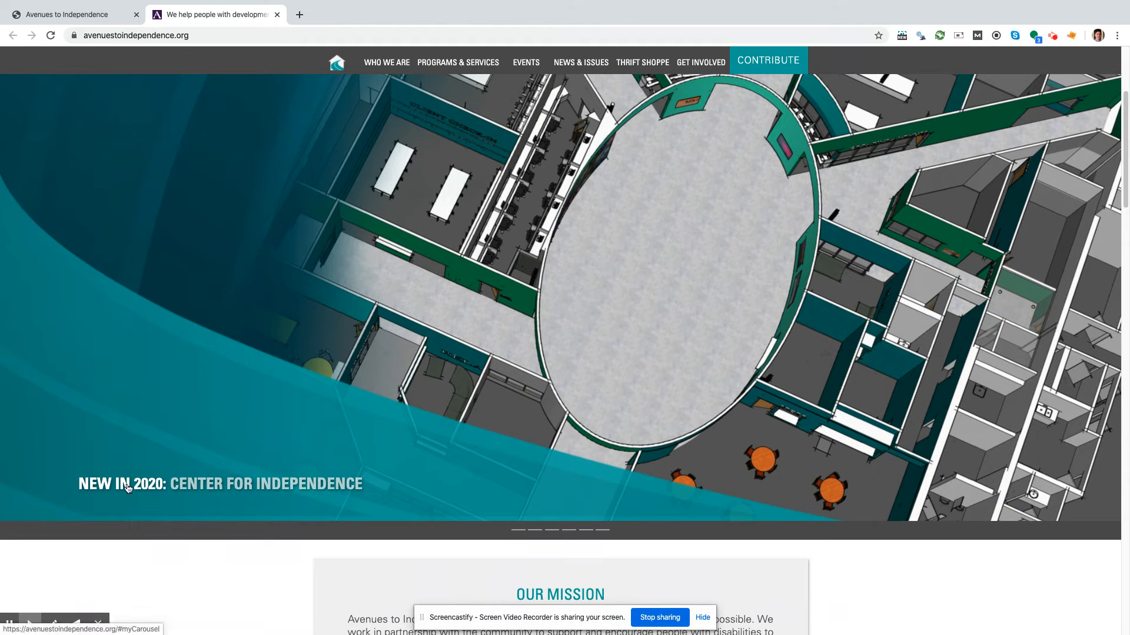
left_click(256, 487)
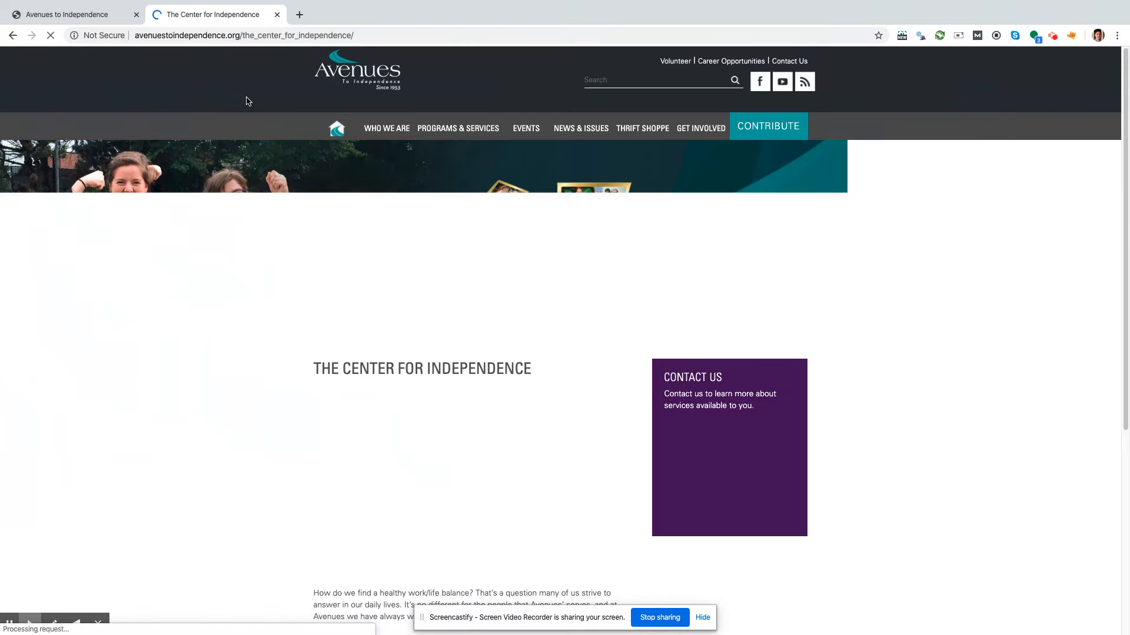
left_click(277, 15)
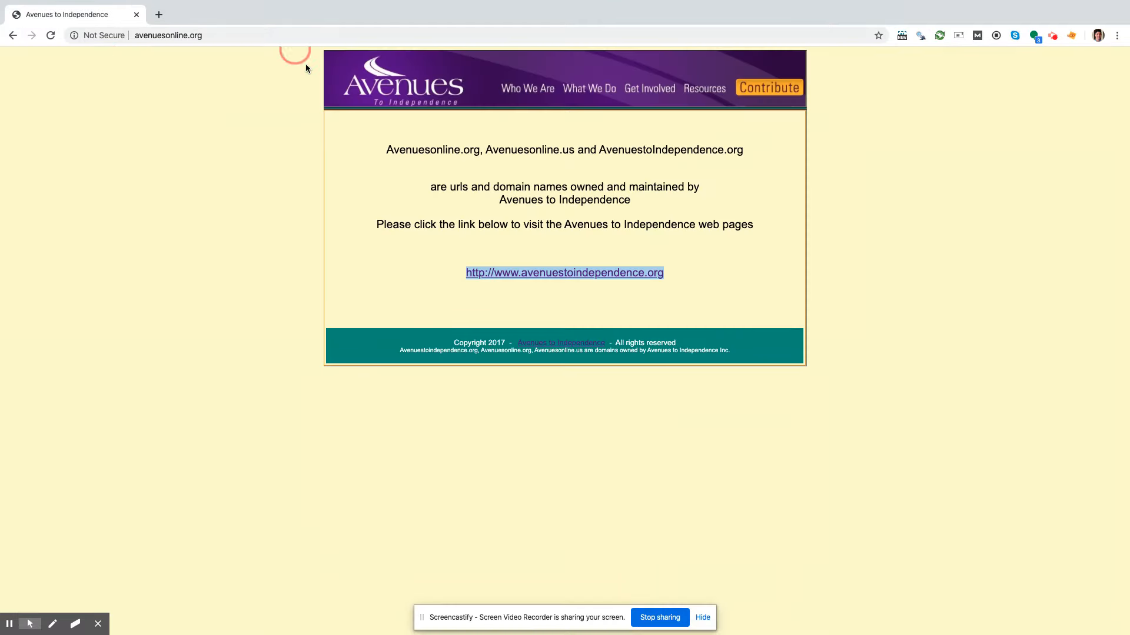
Step: Restore the closed Center for Independence page from the browsing history and return it to the Avenues home page, leaving no blank tab
left_click(159, 15)
left_click(1117, 37)
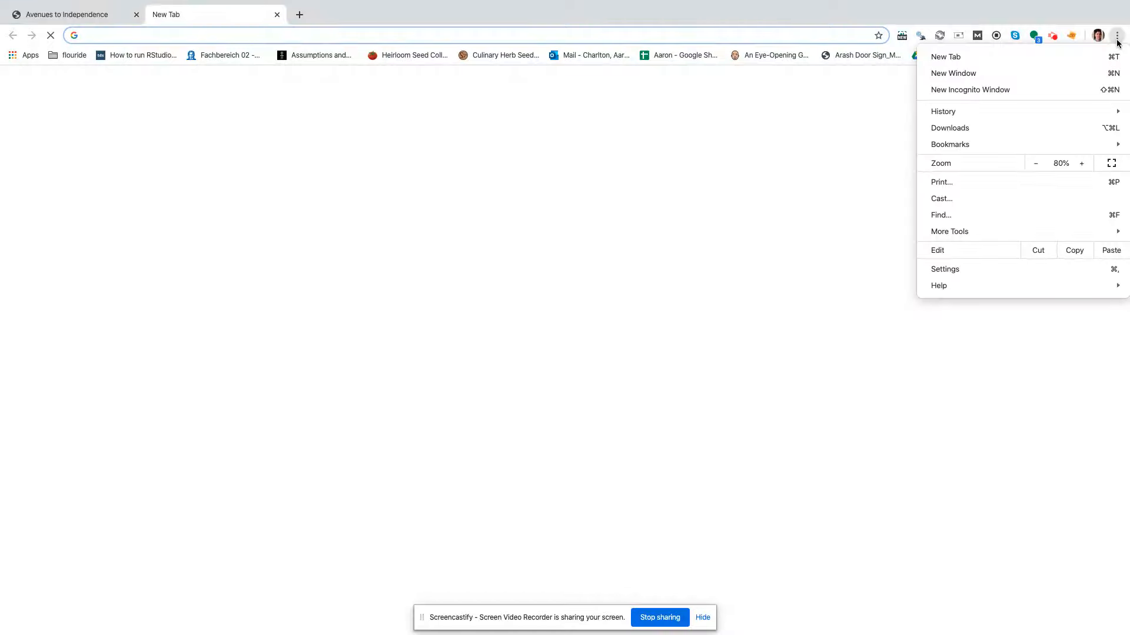
mouse_move(1056, 111)
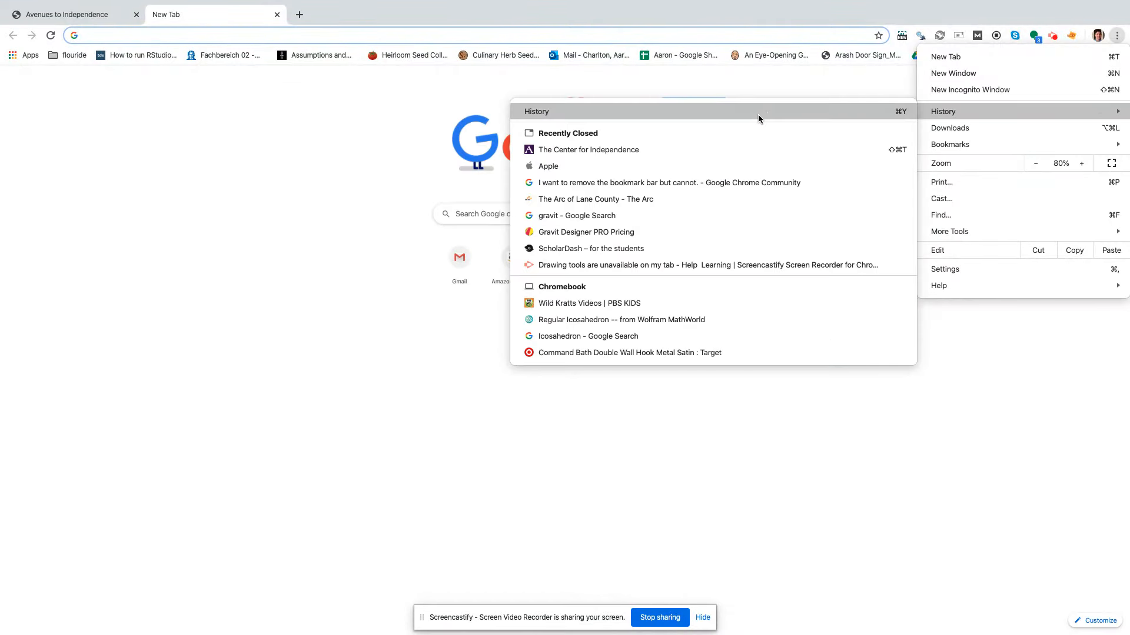
left_click(700, 150)
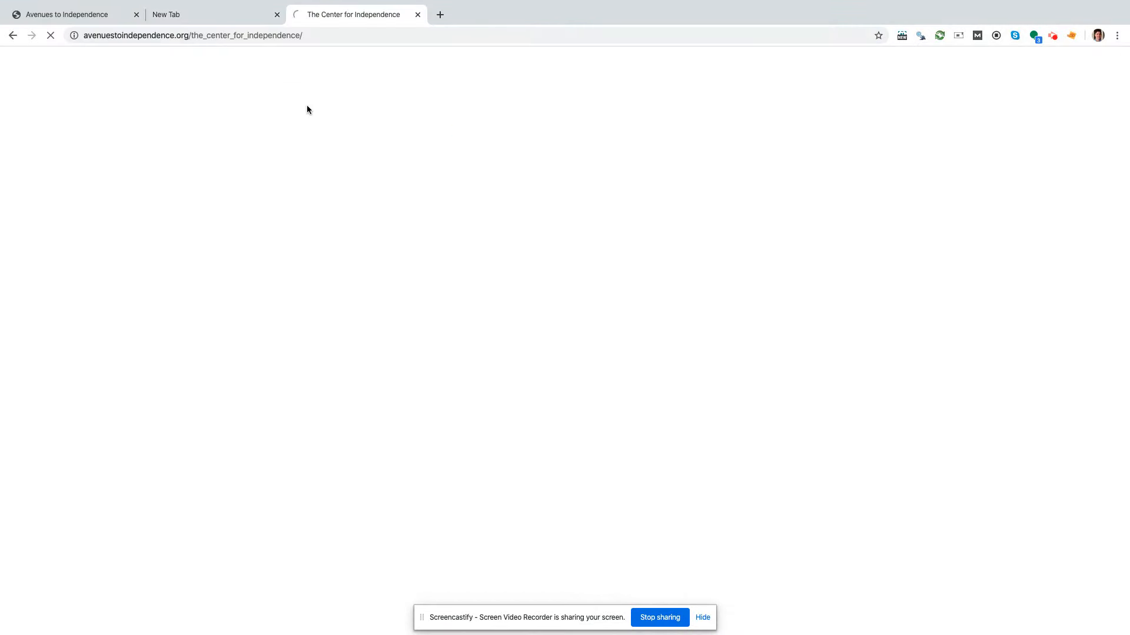
left_click(13, 36)
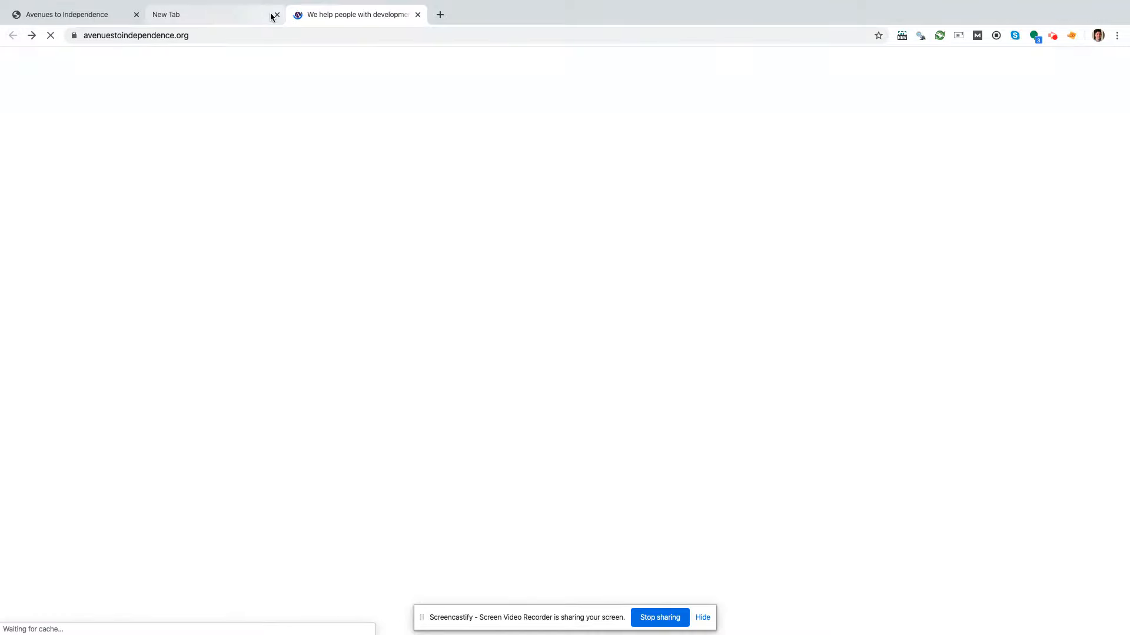
left_click(275, 15)
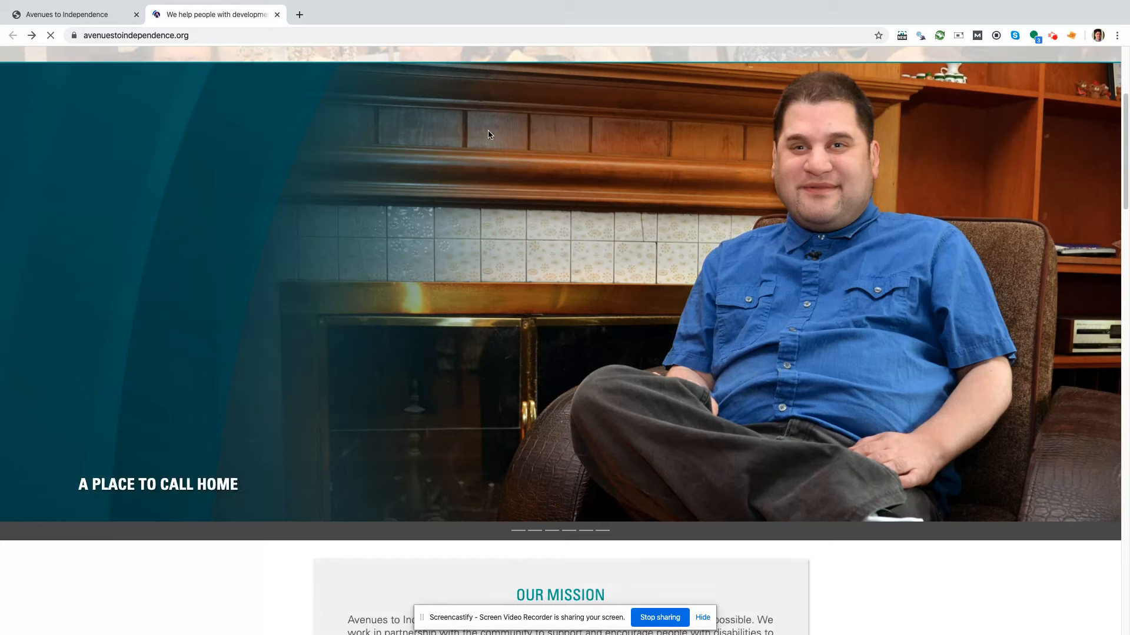
Step: Compare the avenuesonline.org landing page with the top of the avenuestoindependence.org home page
scroll(841, 318, "up", 4)
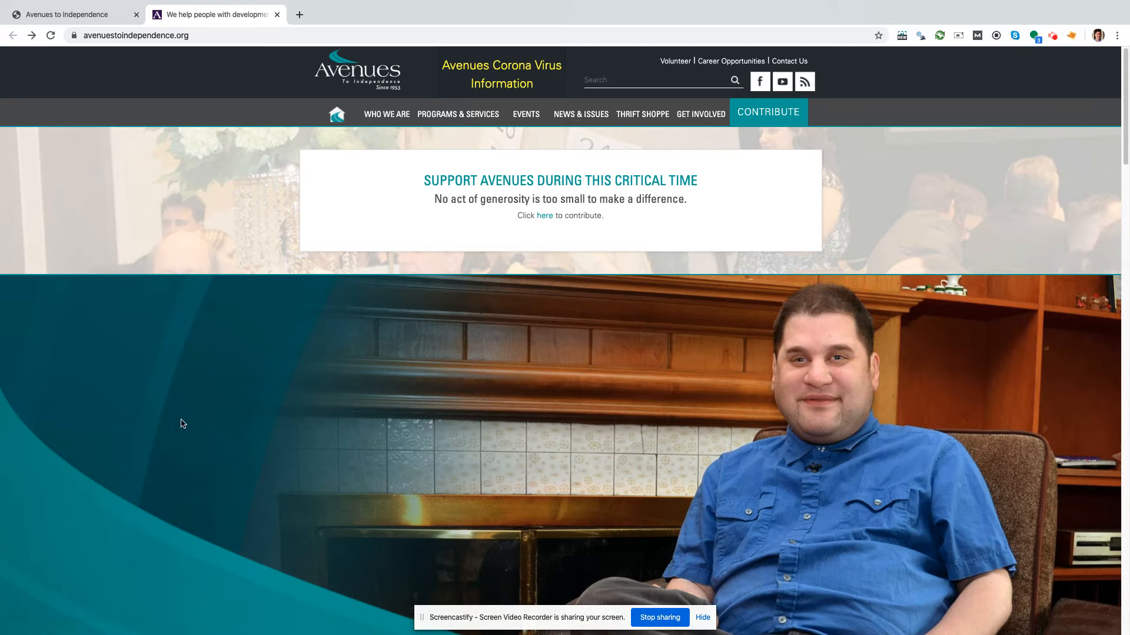
left_click(72, 14)
left_click(204, 7)
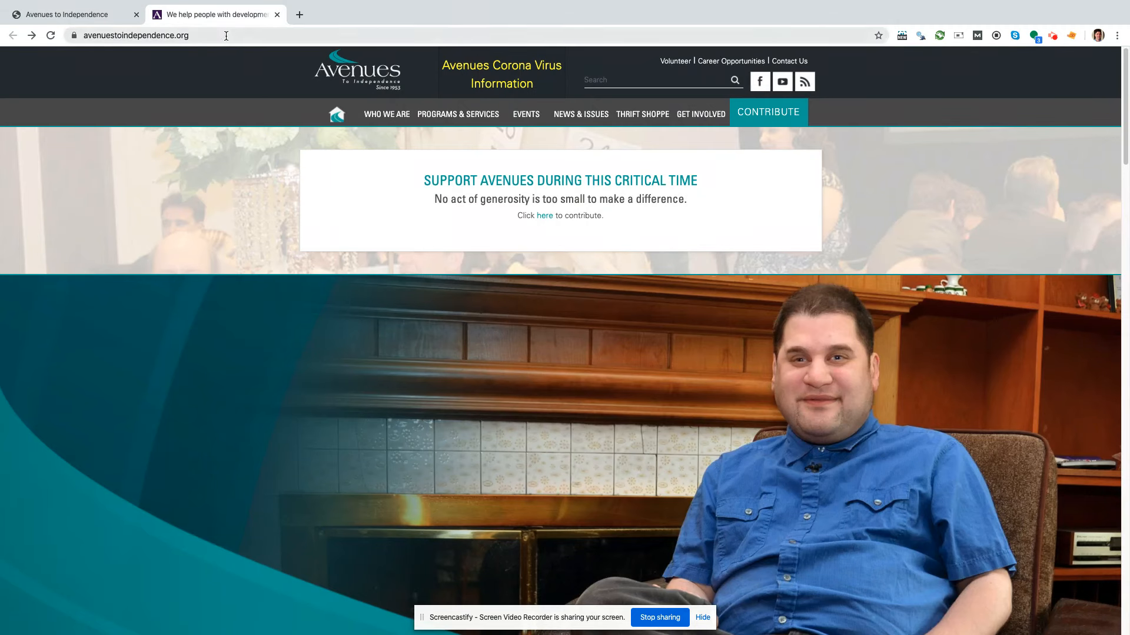
left_click(1053, 36)
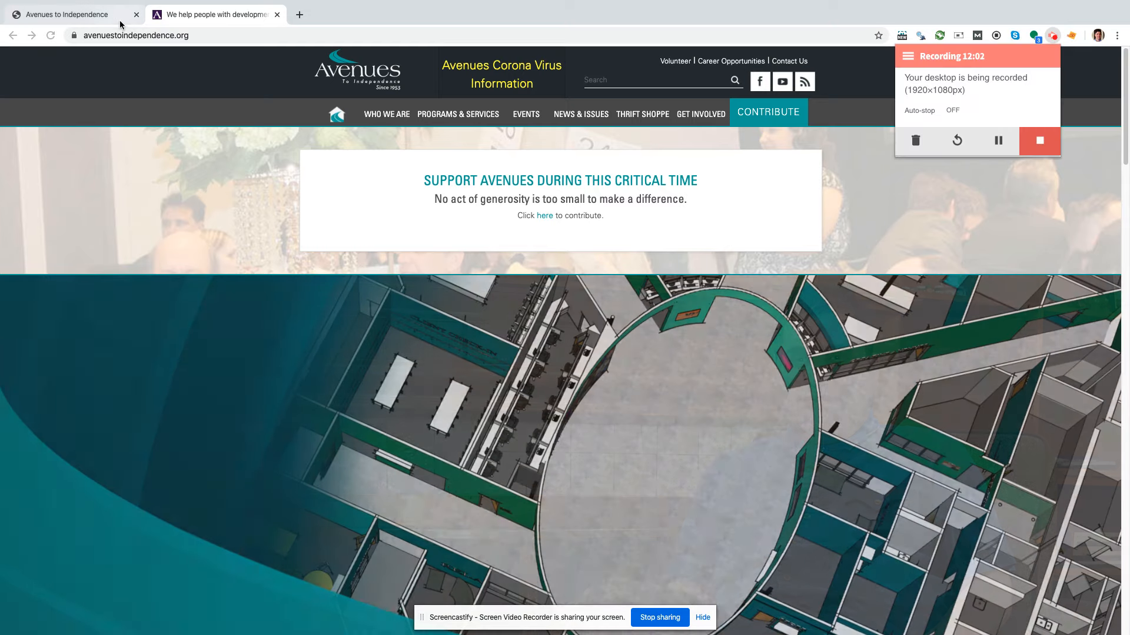
left_click(115, 14)
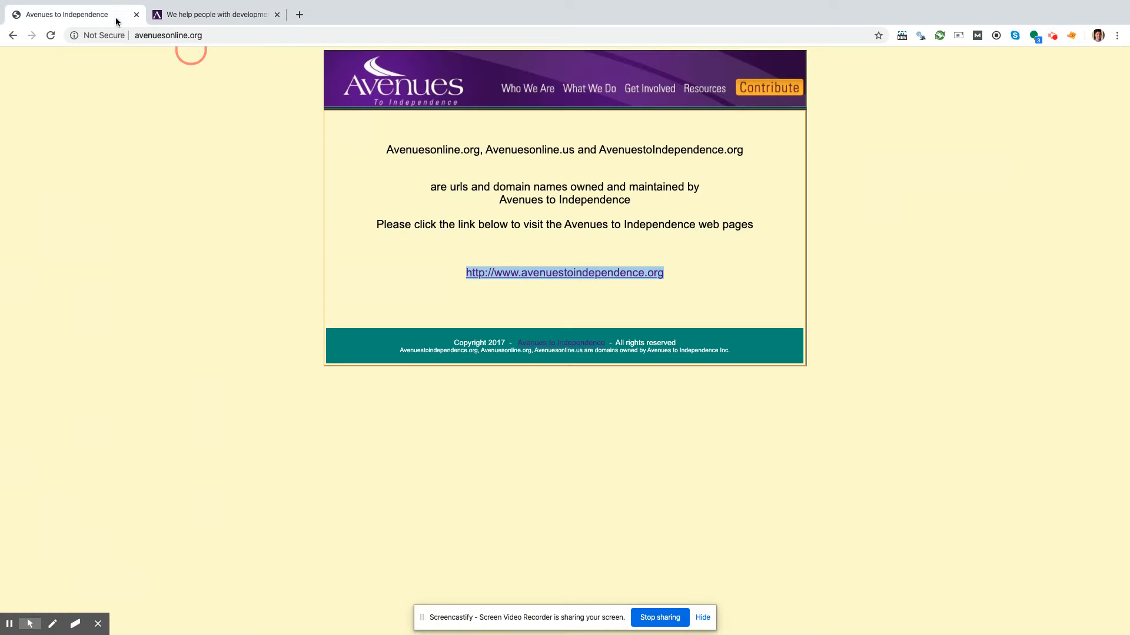
left_click(185, 14)
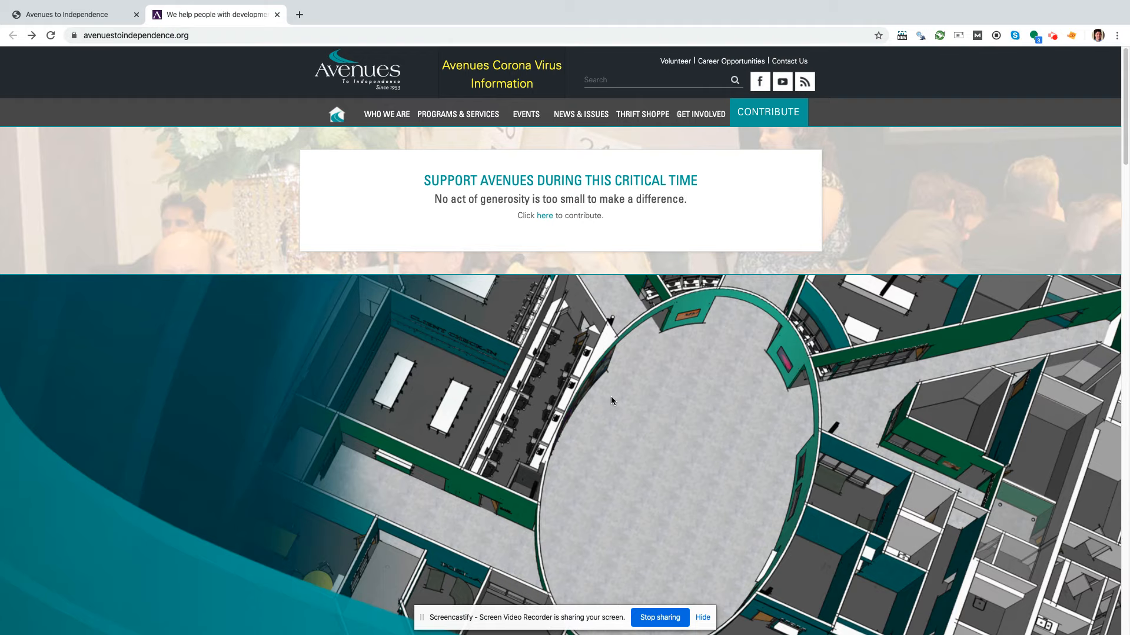
Step: Examine how the Center for Independence banner fills the space between the support notice and the Our Mission section
scroll(634, 478, "down", 4)
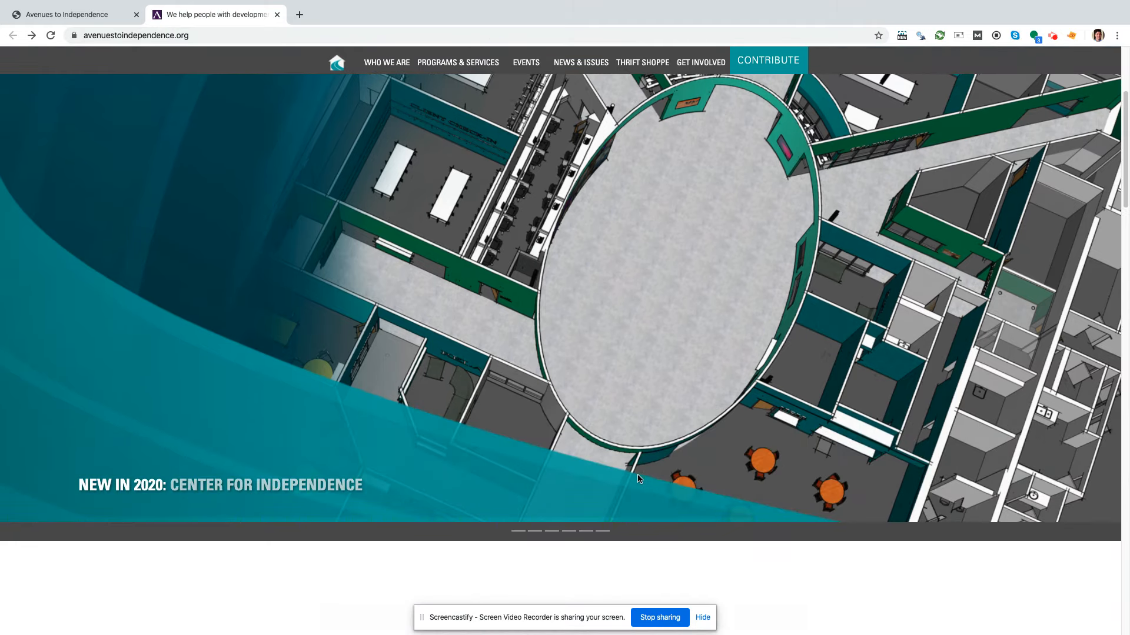
scroll(637, 479, "up", 4)
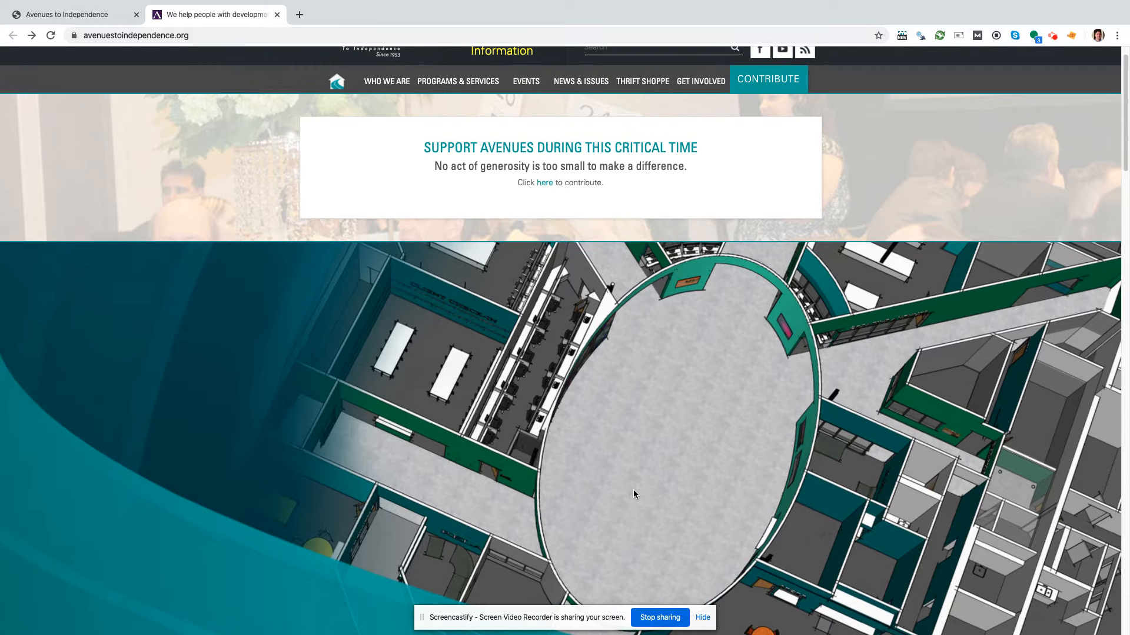
scroll(634, 491, "down", 2)
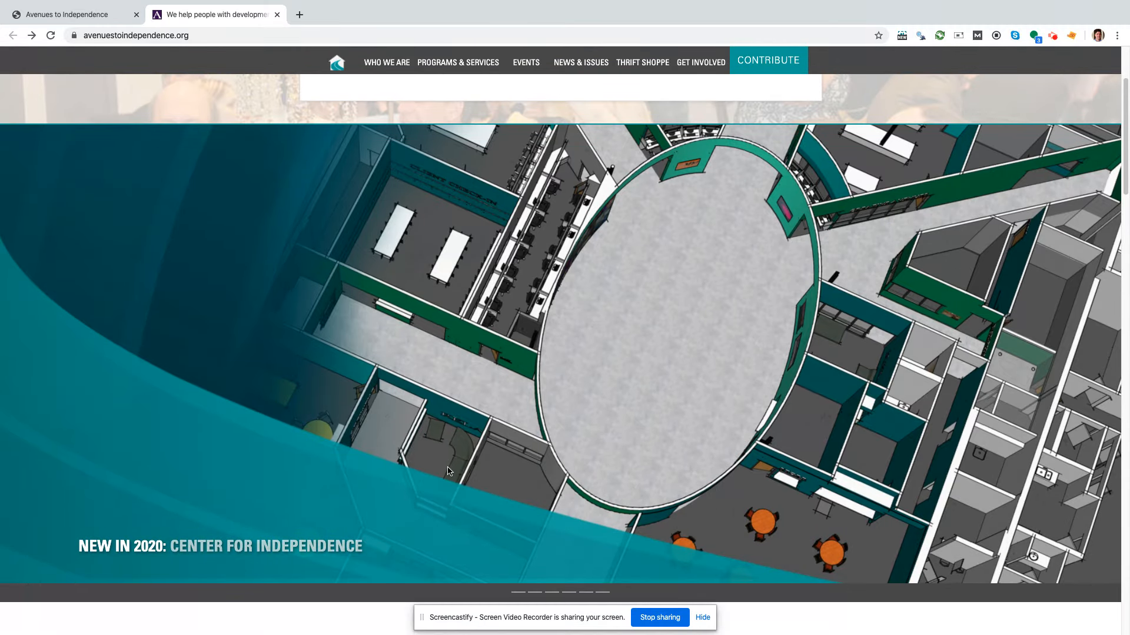
scroll(473, 493, "down", 4)
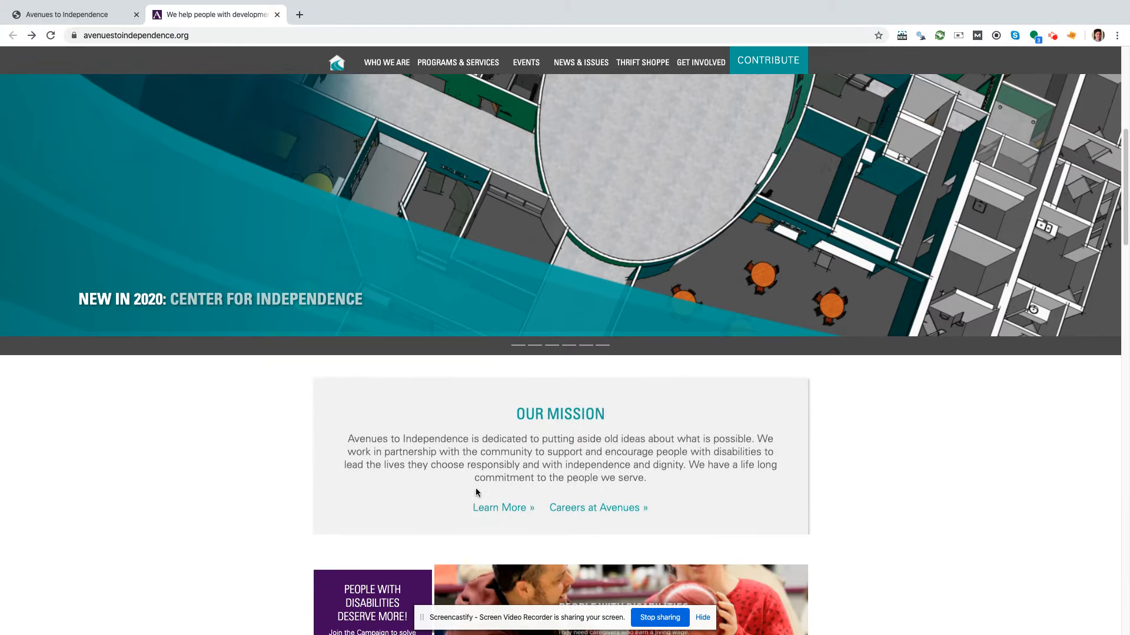
scroll(476, 491, "up", 4)
scroll(473, 493, "up", 2)
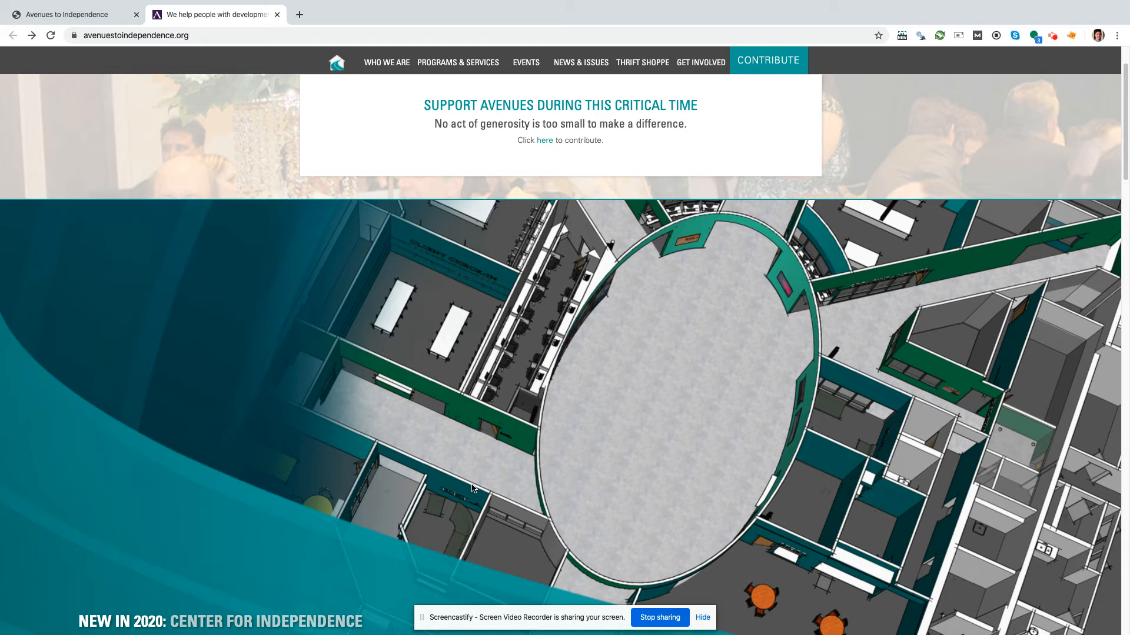
Step: Examine the home page from Our Mission to the image tile grid, revealing the overlay text of tiles such as Events and News & Issues
scroll(473, 488, "down", 7)
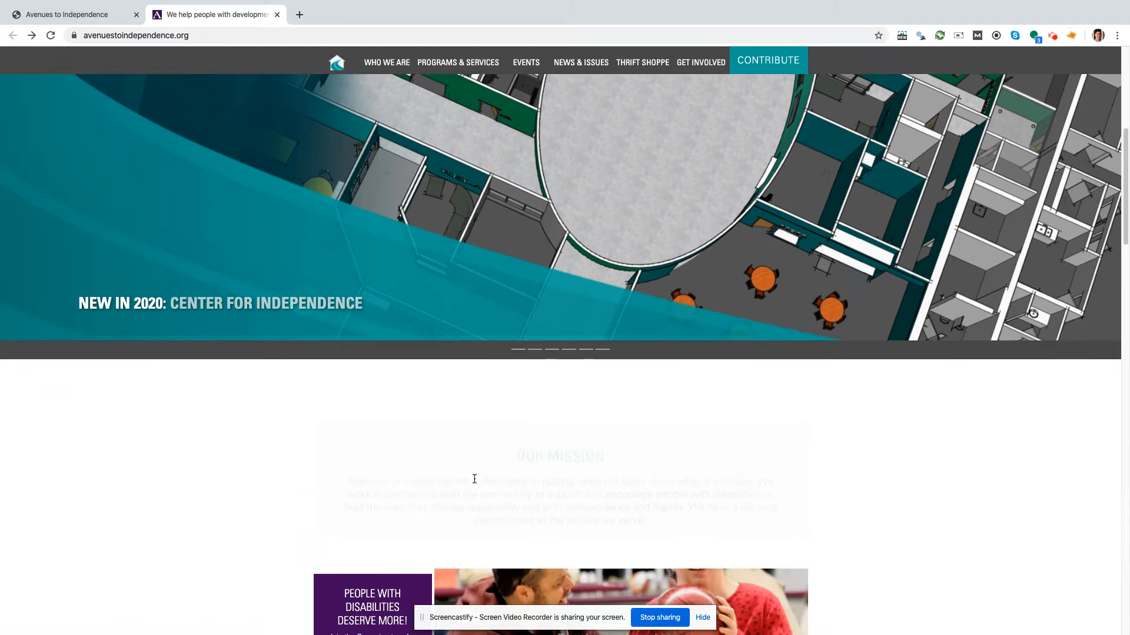
scroll(475, 482, "down", 2)
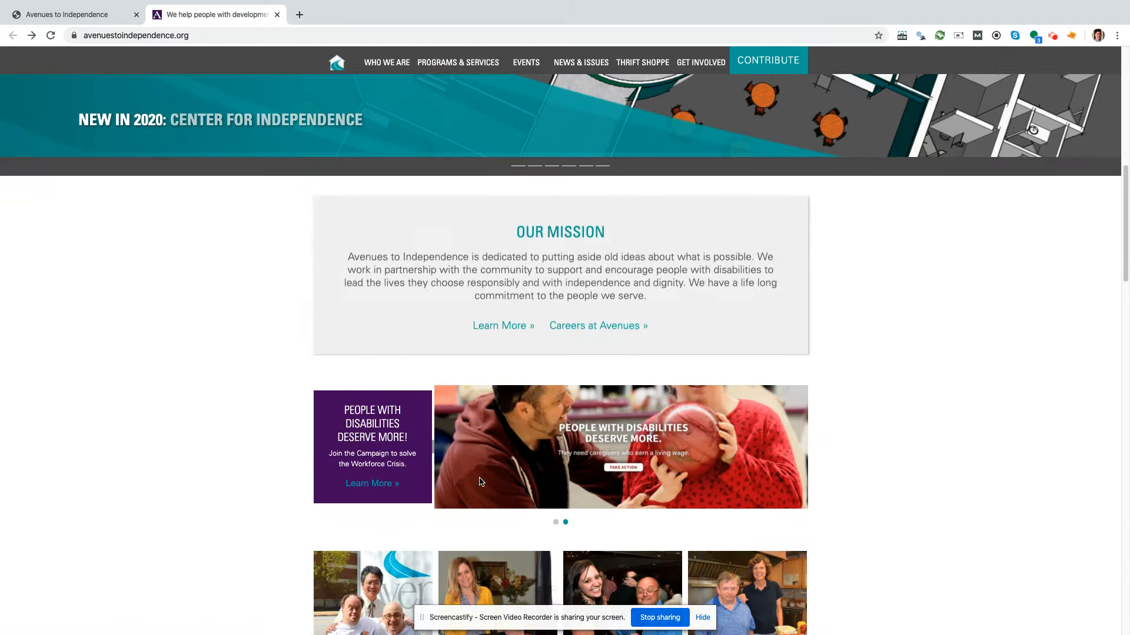
scroll(473, 485, "down", 1)
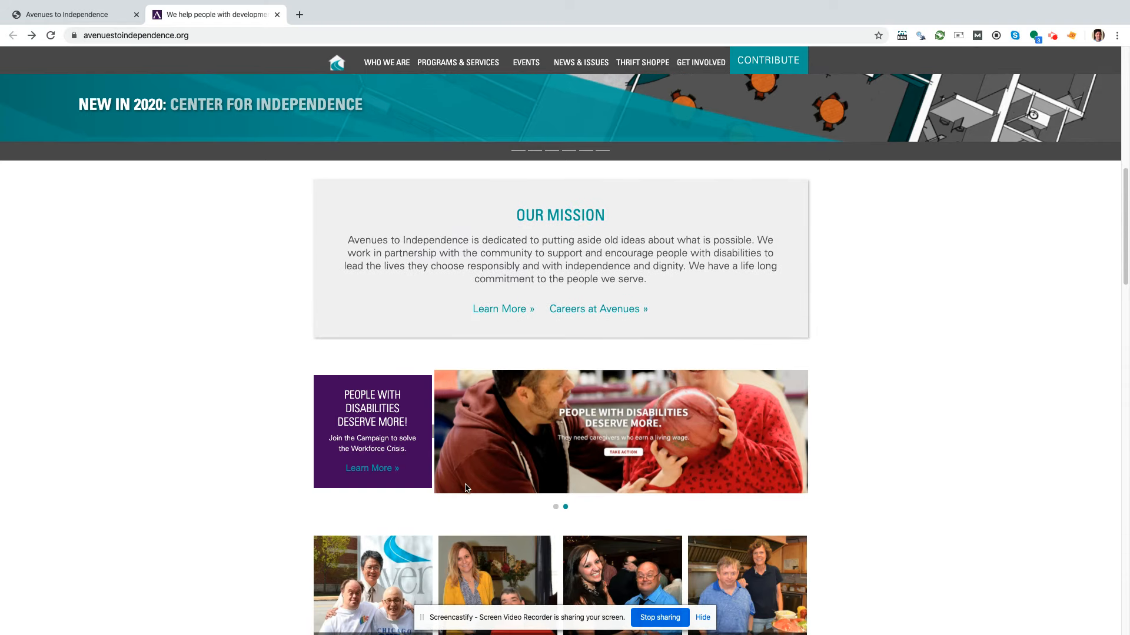
scroll(466, 488, "down", 2)
scroll(500, 459, "down", 1)
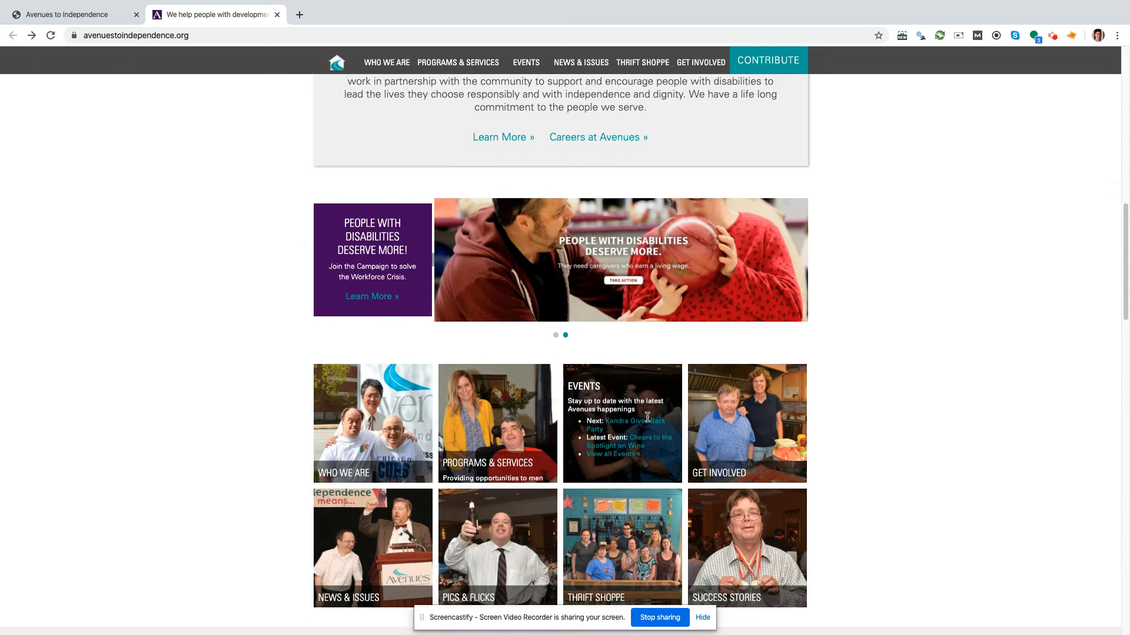
mouse_move(740, 378)
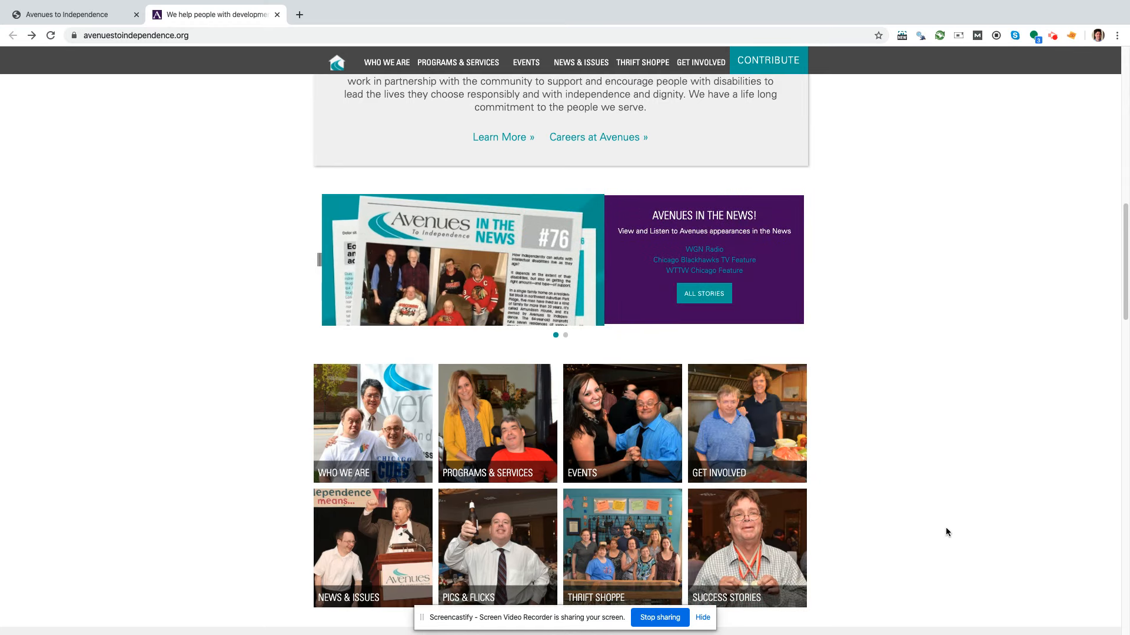
mouse_move(652, 473)
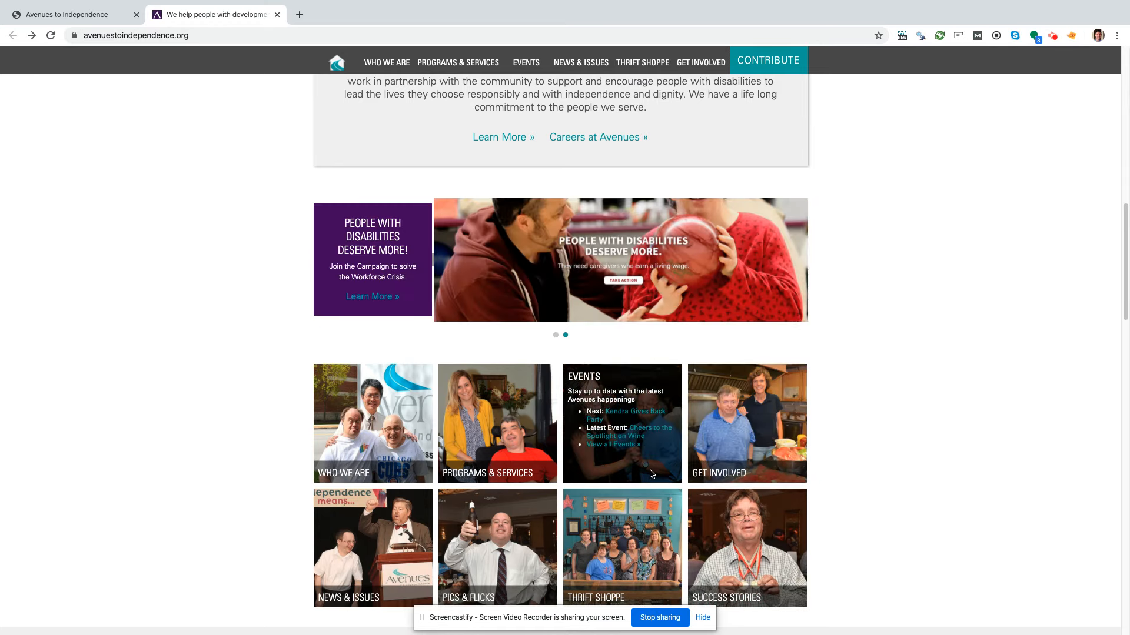
mouse_move(399, 555)
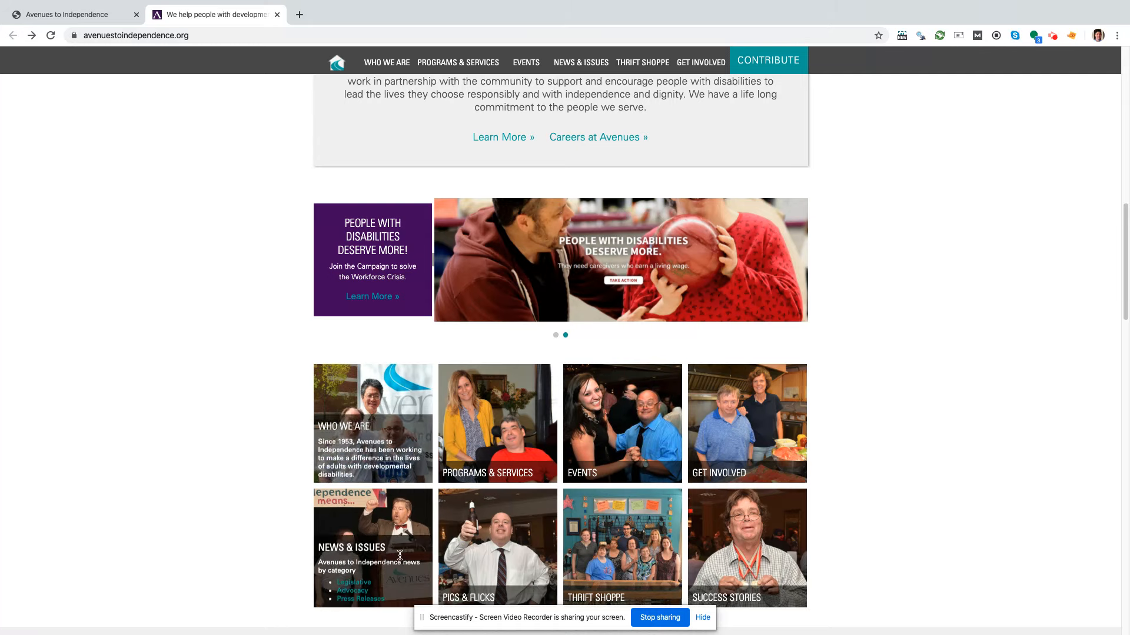
Step: Examine the News & Issues and Success Stories sections below the image tiles on the home page
scroll(842, 523, "down", 2)
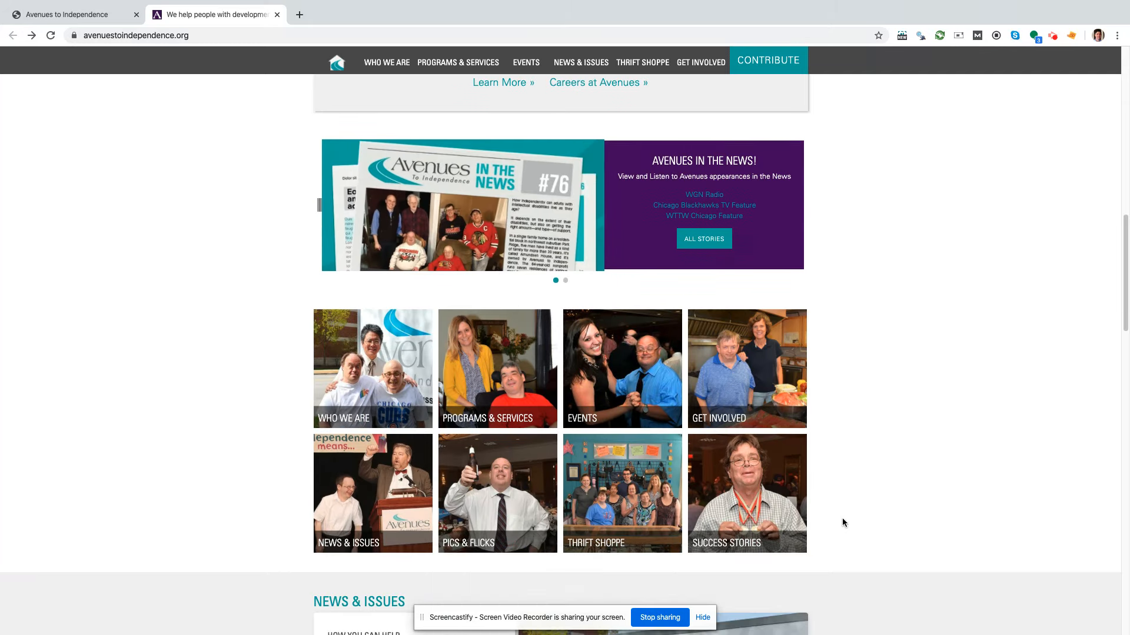
scroll(842, 518, "down", 3)
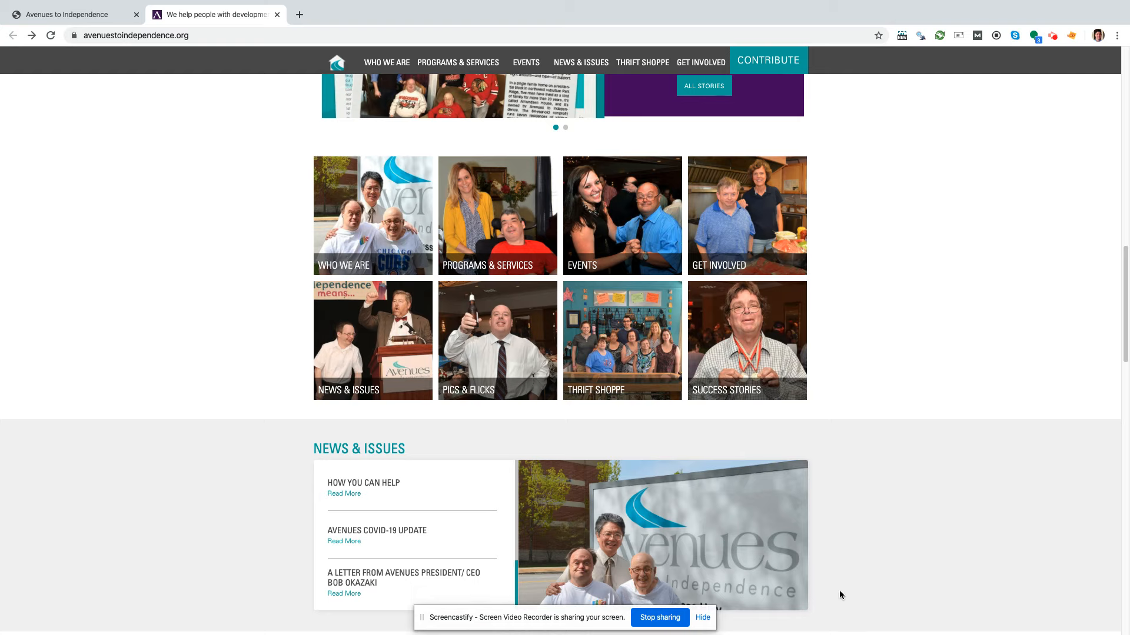
scroll(839, 595, "down", 5)
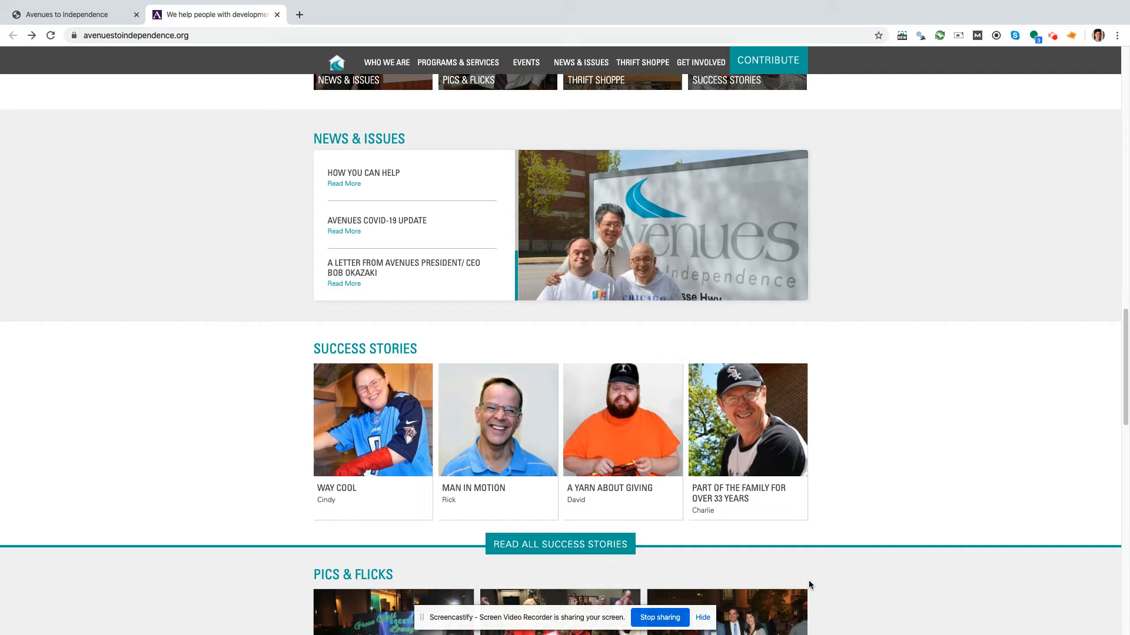
Step: Return to the top of the home page and review the Programs & Services and Get Involved submenus
scroll(807, 582, "up", 10)
scroll(797, 577, "up", 2)
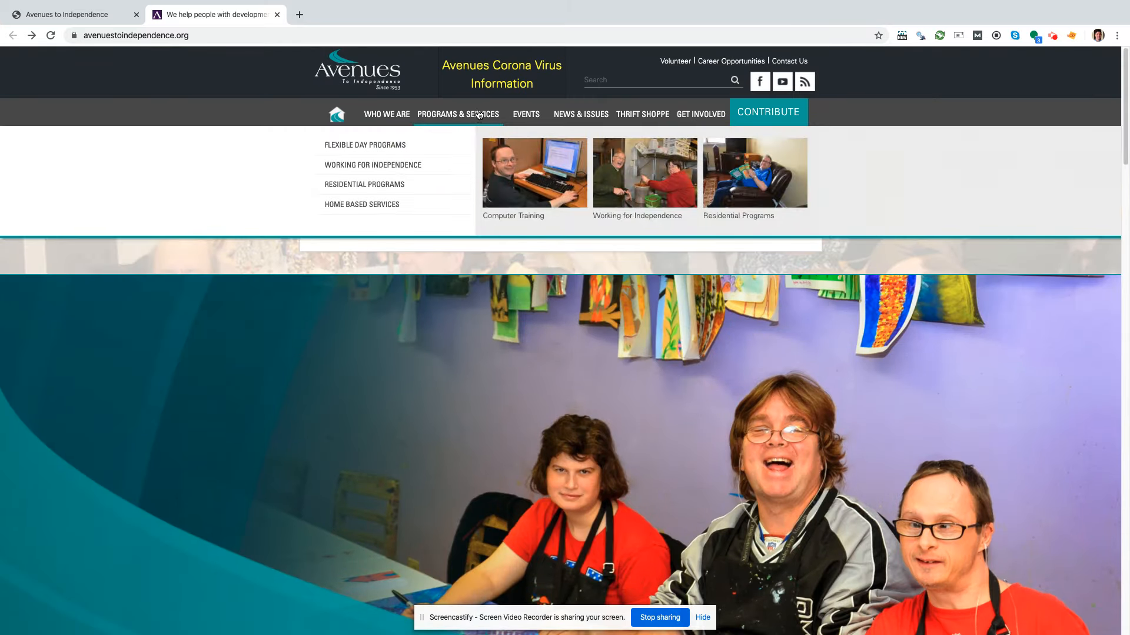
mouse_move(654, 130)
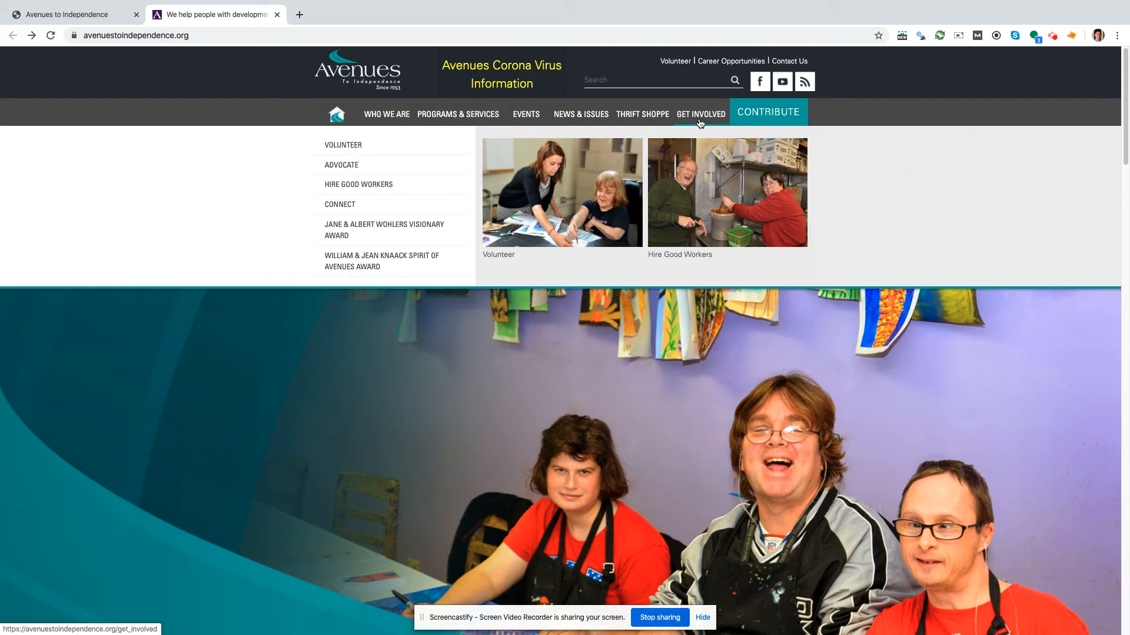
Step: Go back from the avenuesonline.org landing page to The Arc's list of local chapters in Illinois
left_click(103, 15)
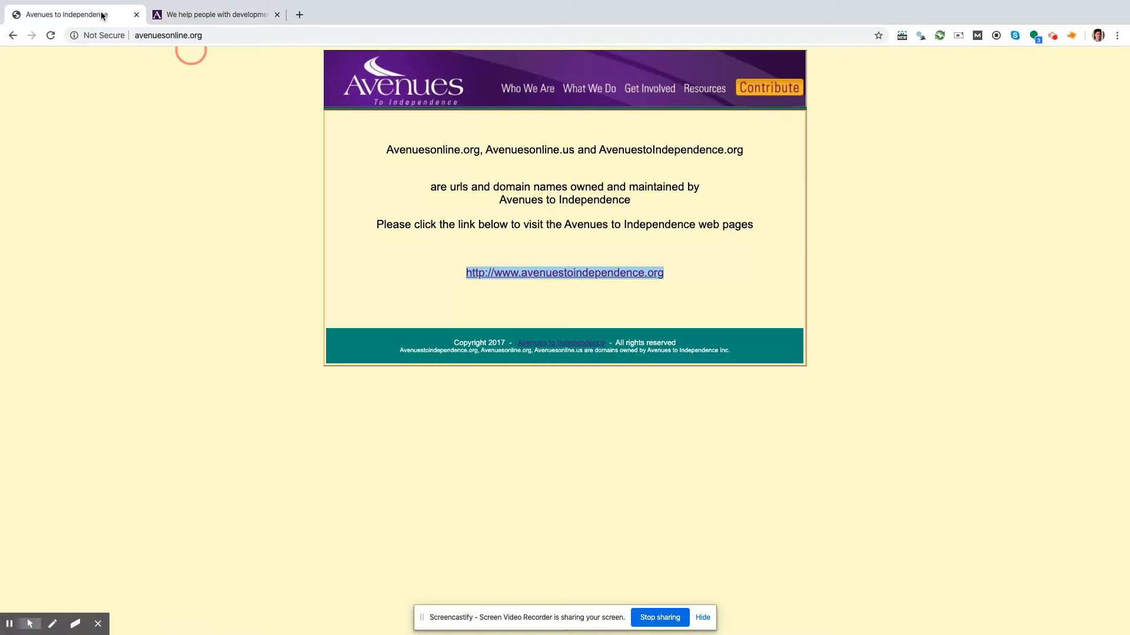
left_click(13, 35)
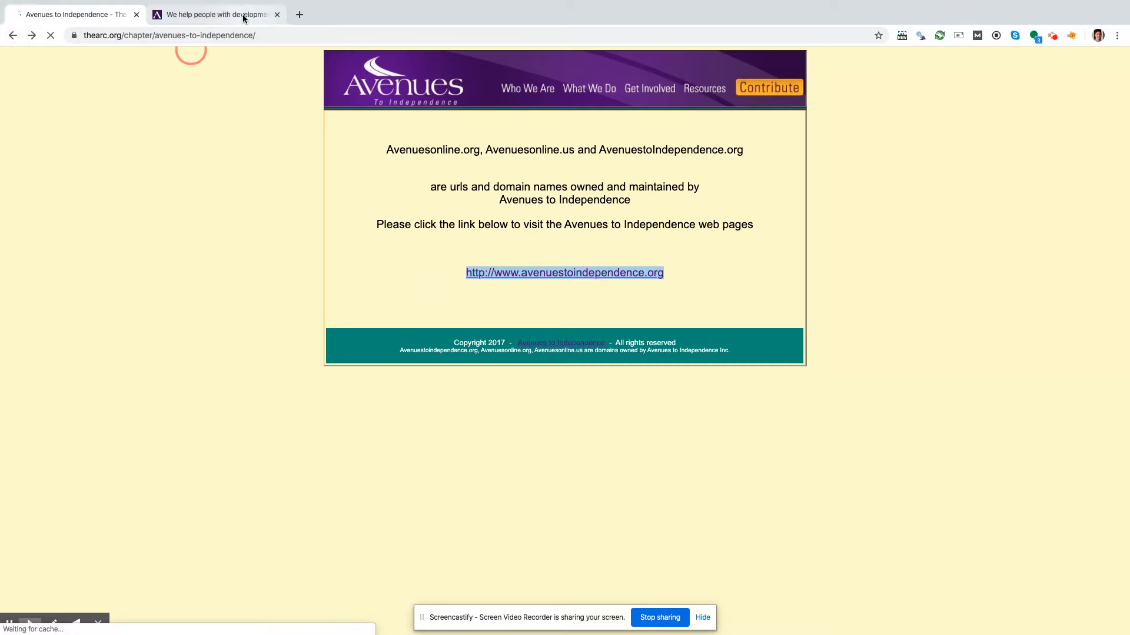
left_click(243, 18)
left_click(103, 16)
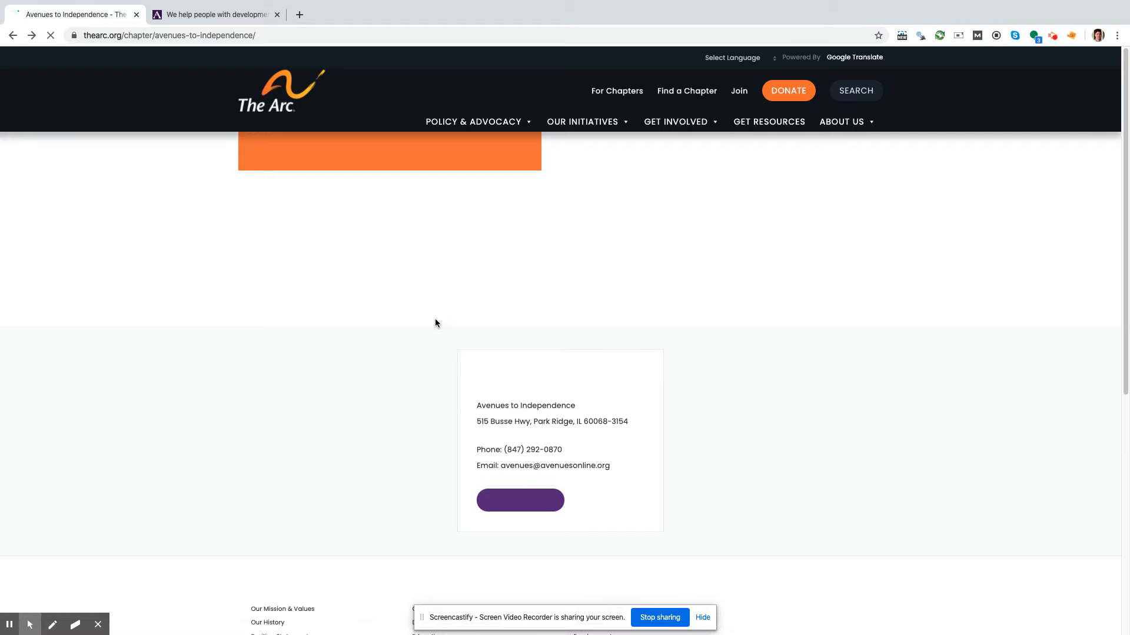
left_click(11, 37)
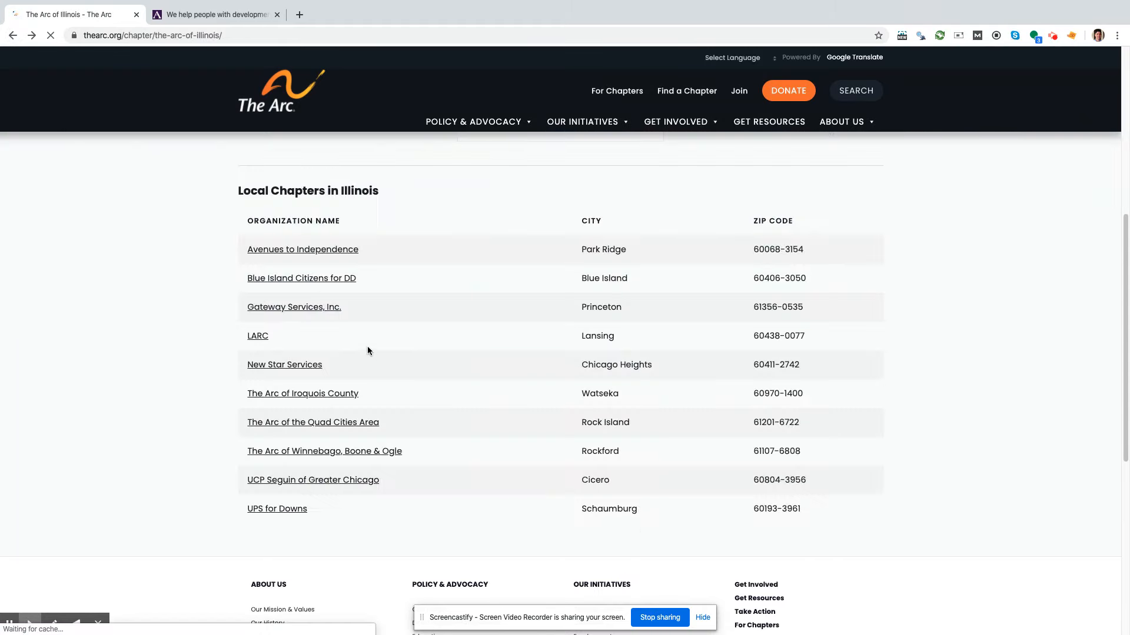
Step: Open the UPS for Downs chapter page from the Illinois list and visit the chapter's website
left_click(287, 510)
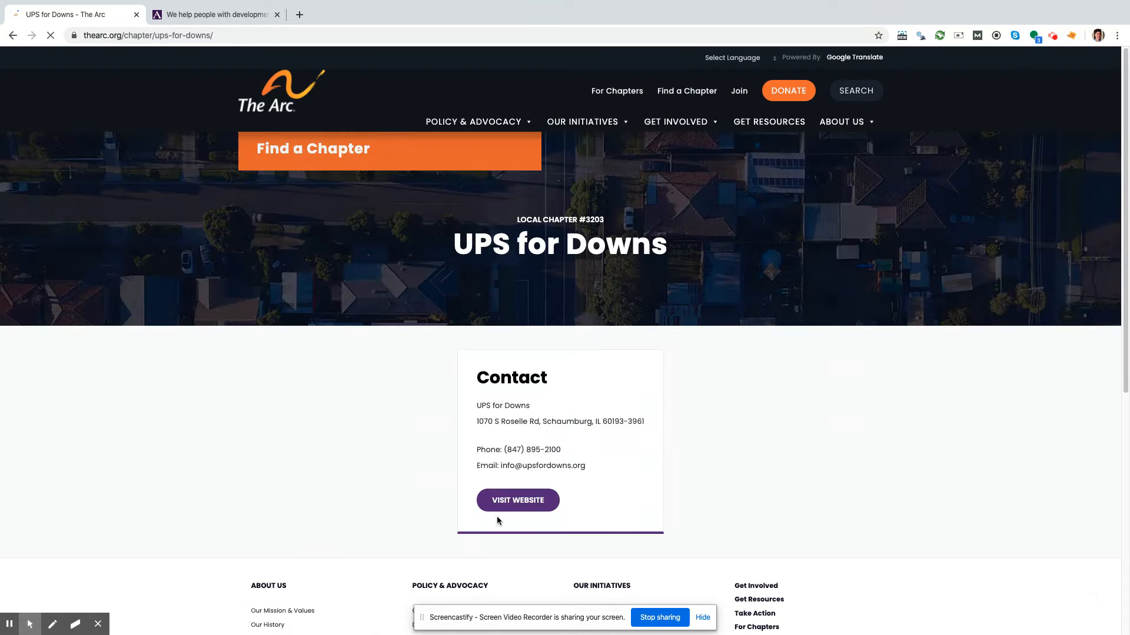
left_click(504, 512)
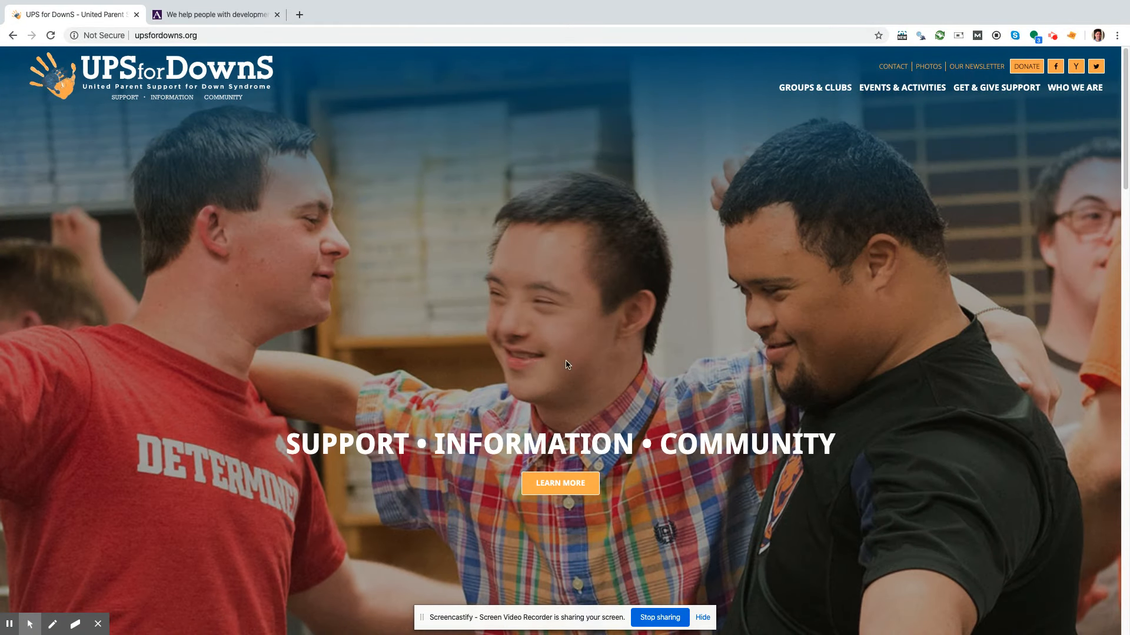
Step: Examine the UPS for DownS home page's hero banner and header navigation, including Who We Are
scroll(577, 371, "down", 5)
scroll(646, 388, "up", 5)
scroll(759, 302, "down", 3)
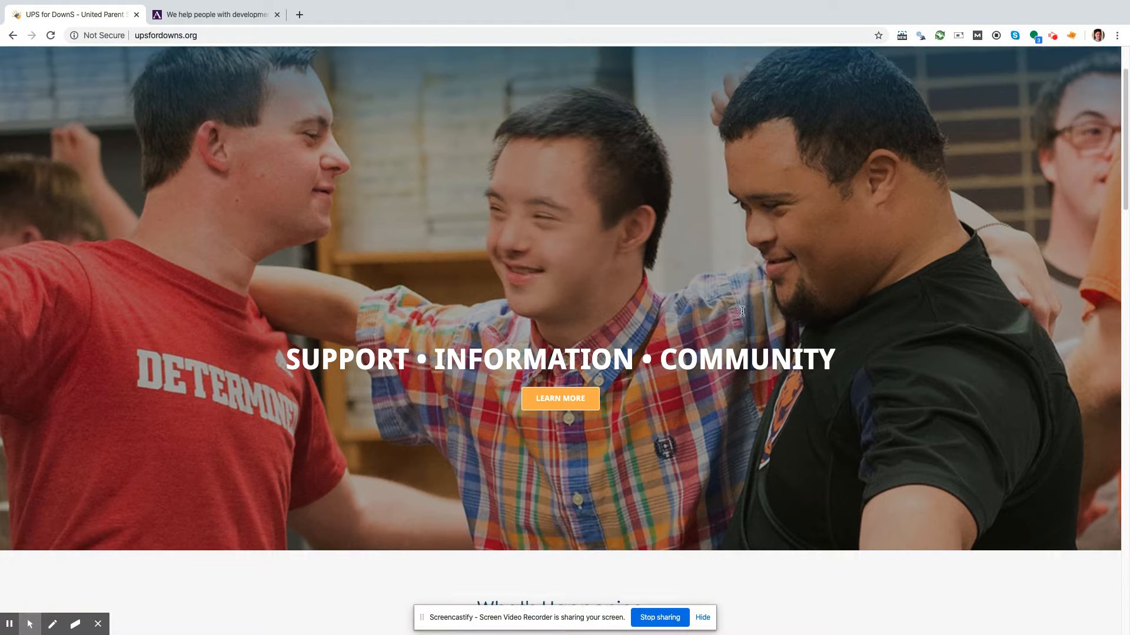
scroll(739, 310, "up", 3)
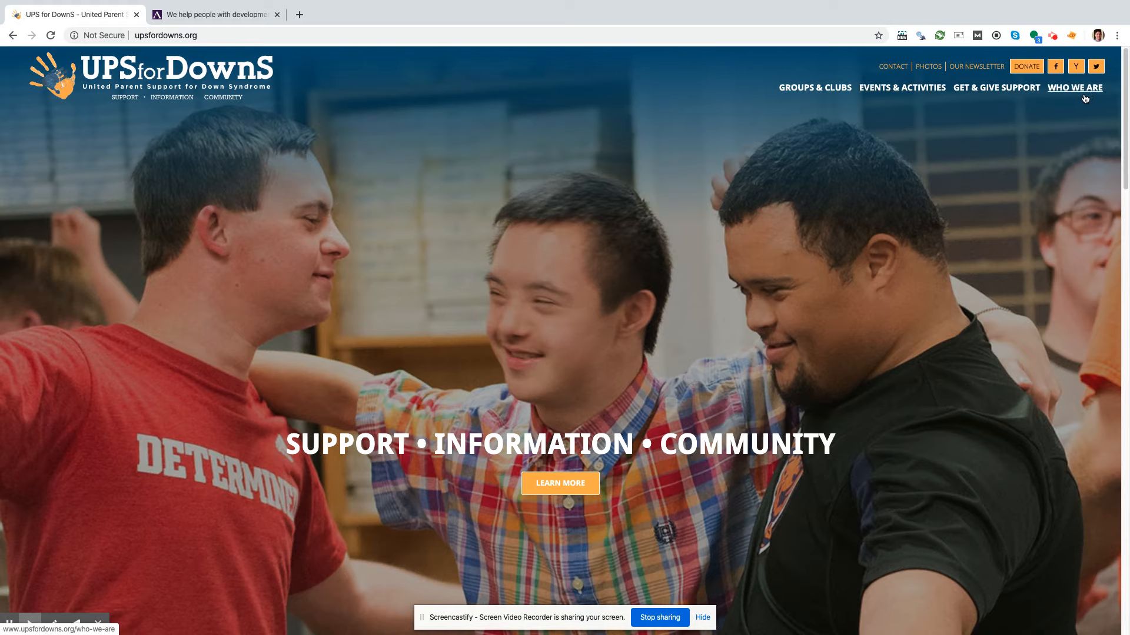
scroll(824, 253, "down", 2)
scroll(824, 253, "down", 5)
scroll(818, 290, "up", 6)
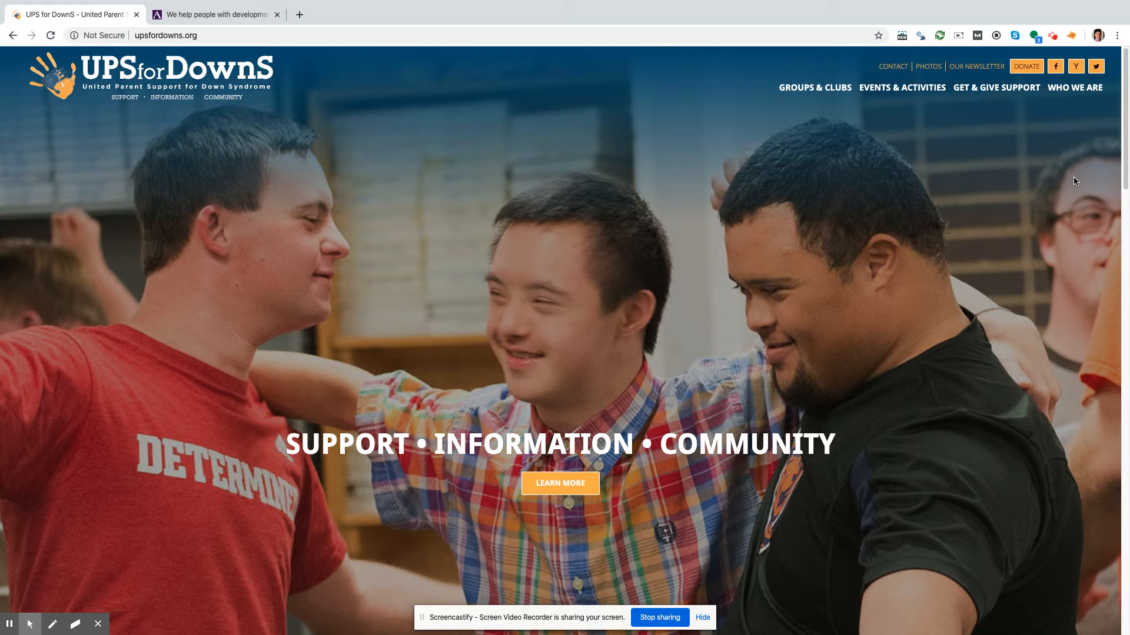
Step: View the Get & Give Support page with its list of subpages, and return to the home page
left_click(988, 91)
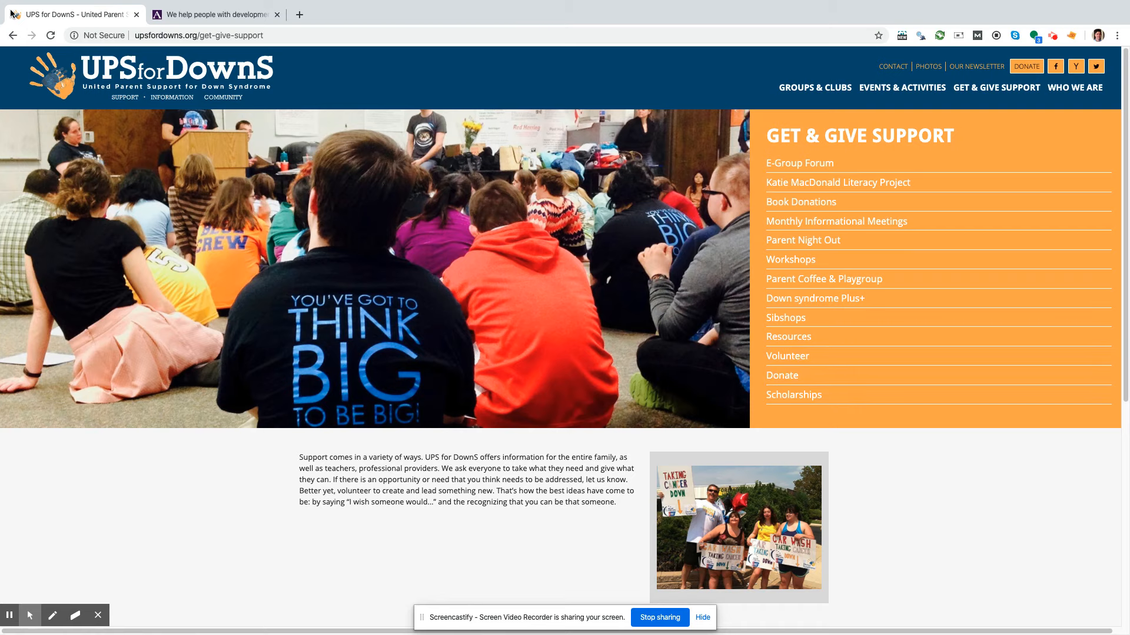
left_click(15, 37)
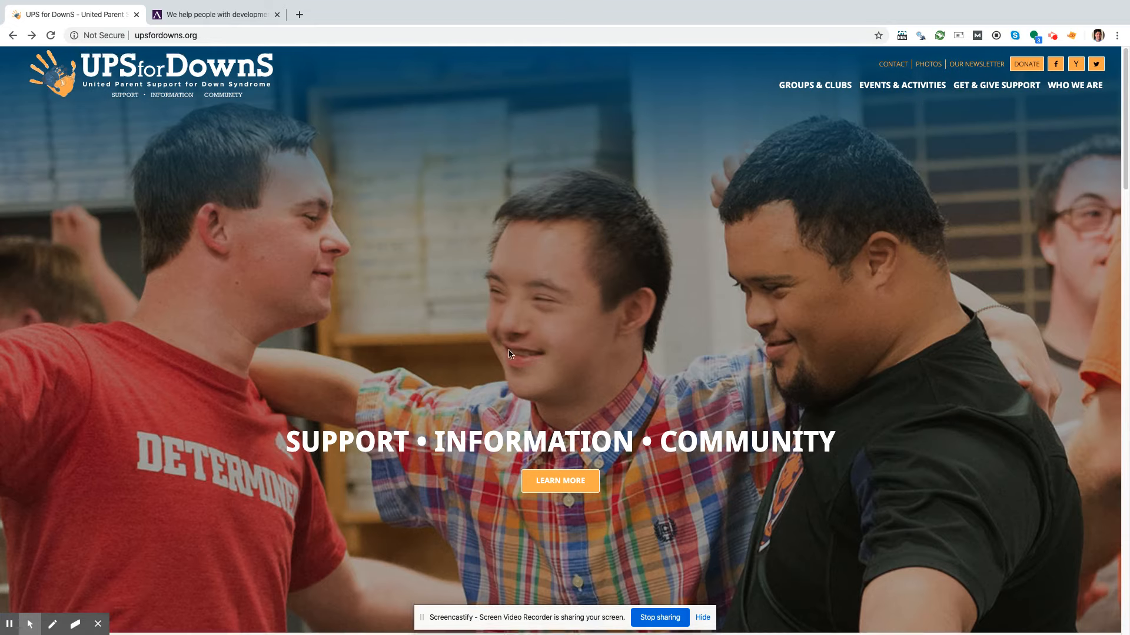
Step: Examine the What's Happening section, including the Facebook feed, social media links and event banners
scroll(510, 351, "down", 7)
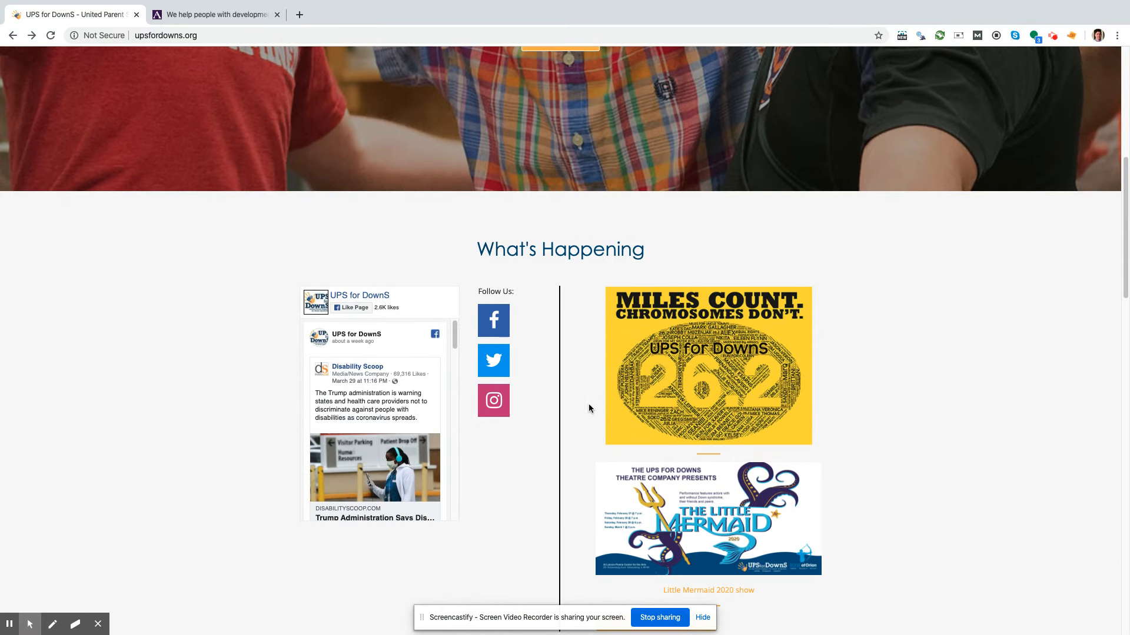
scroll(589, 406, "up", 7)
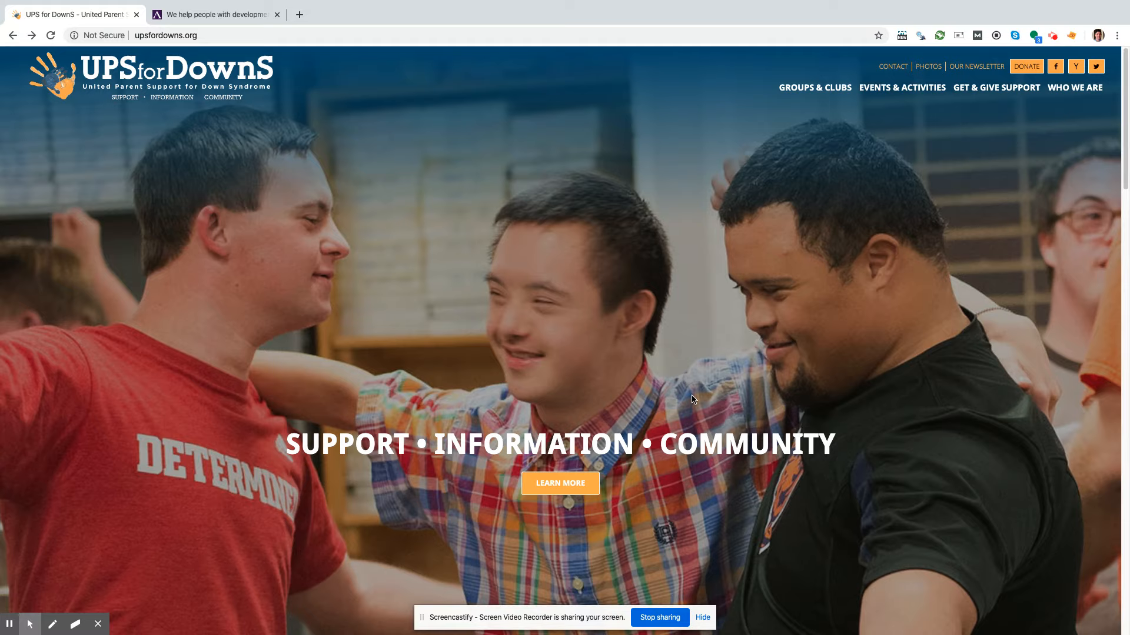
scroll(558, 369, "down", 6)
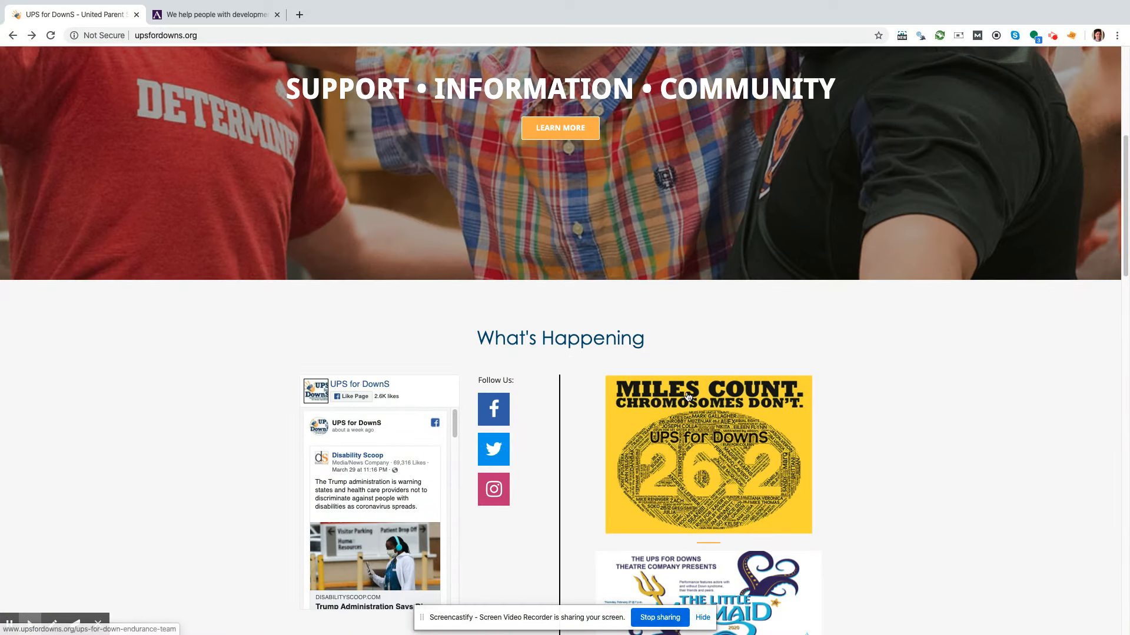
left_click(480, 337)
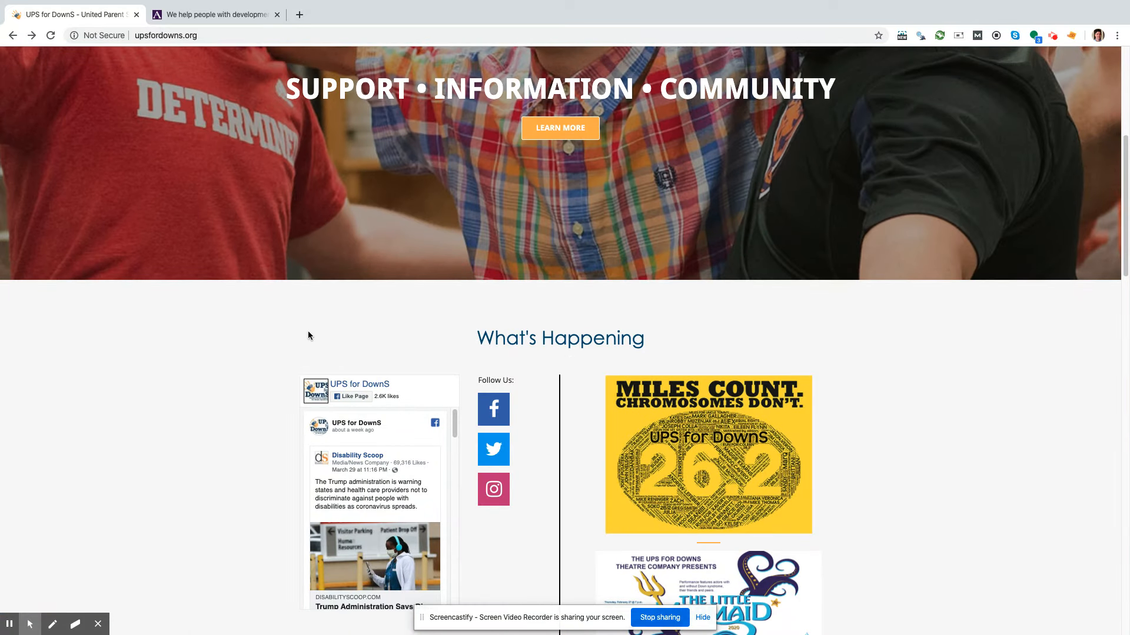
scroll(615, 386, "down", 2)
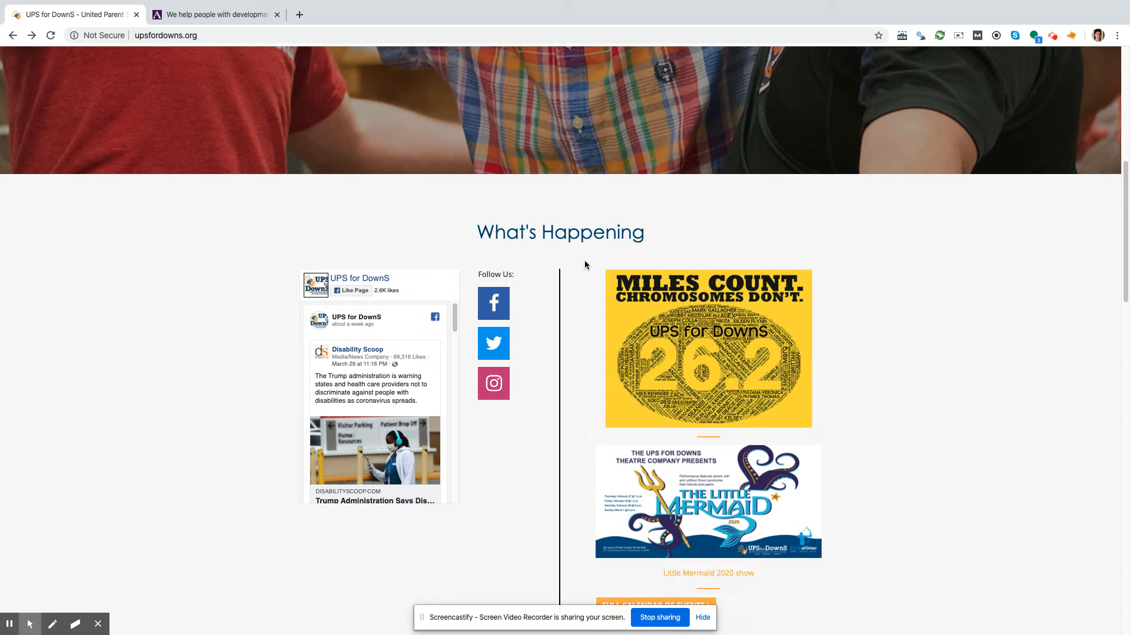
scroll(573, 280, "down", 1)
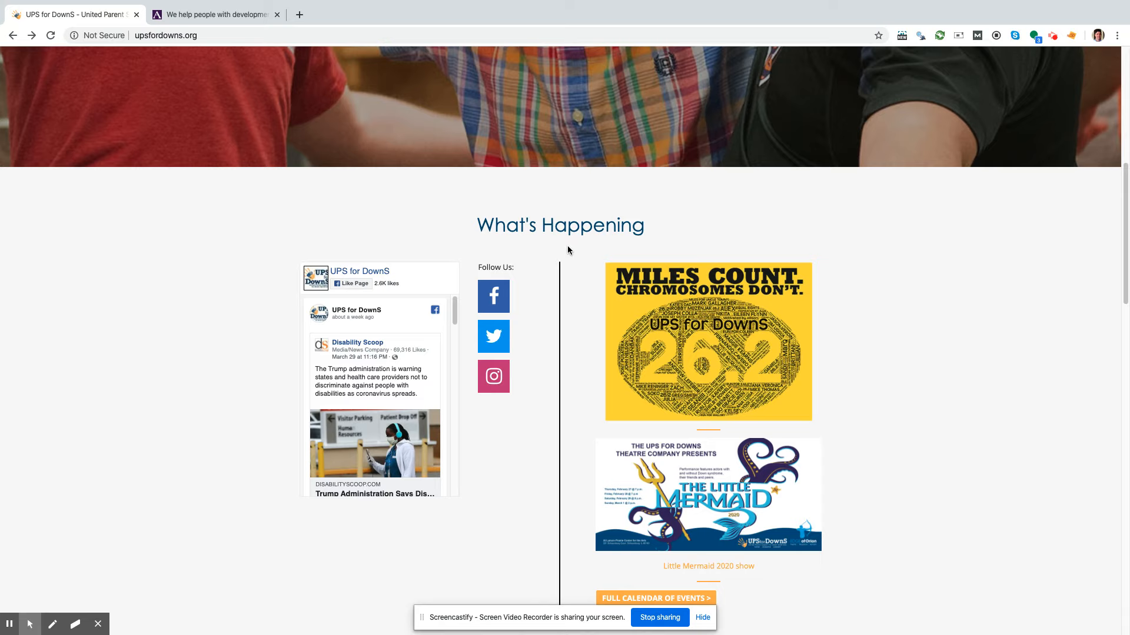
scroll(559, 332, "down", 4)
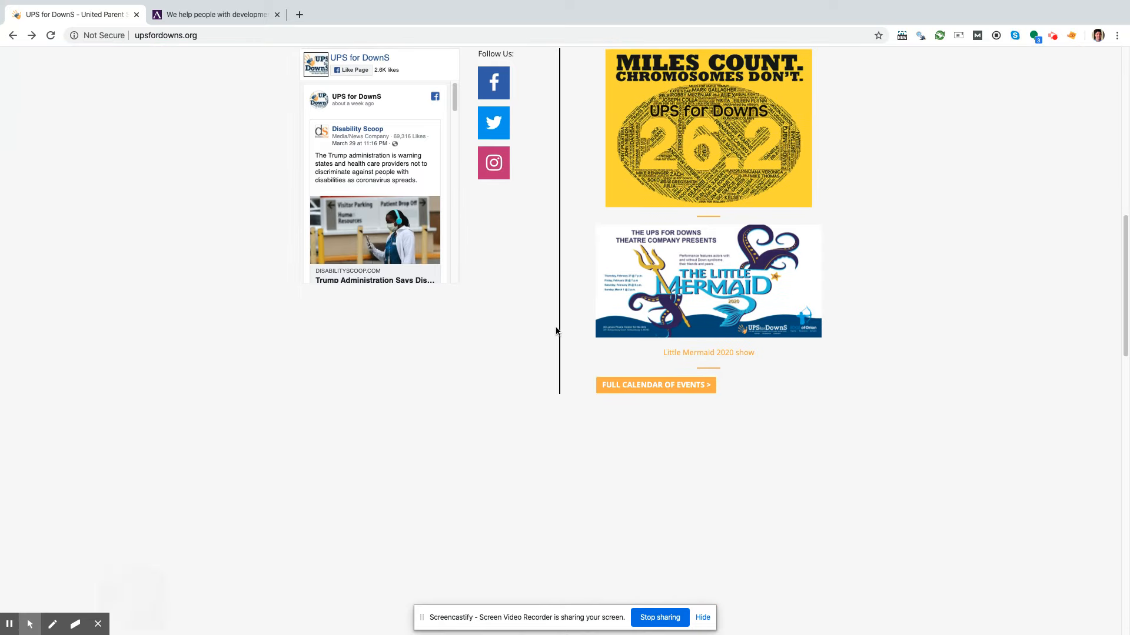
scroll(562, 334, "down", 1)
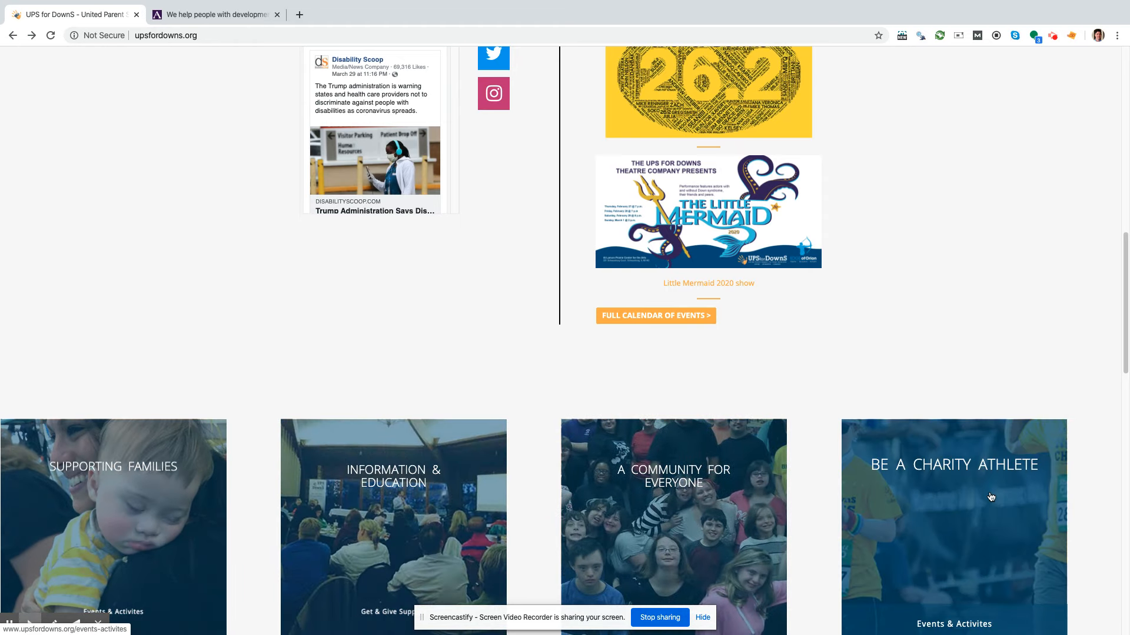
Step: Review the image tiles and Get Involved section, and highlight the "UPS for DownS is..." description while reading it
scroll(994, 497, "down", 3)
scroll(997, 475, "down", 7)
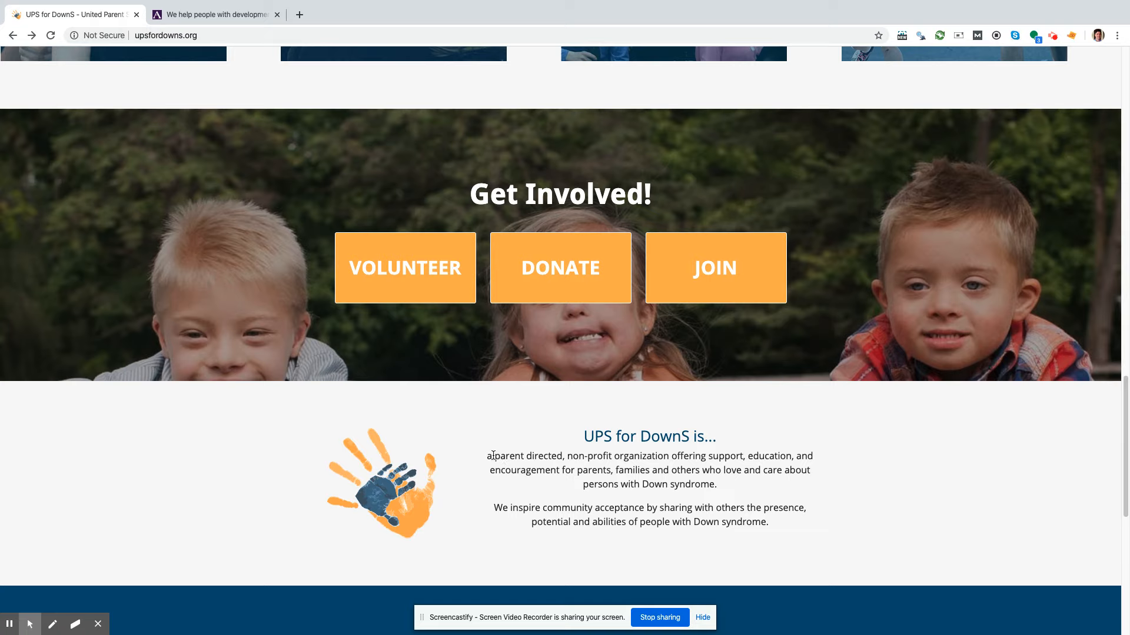
left_click_drag(489, 453, 822, 541)
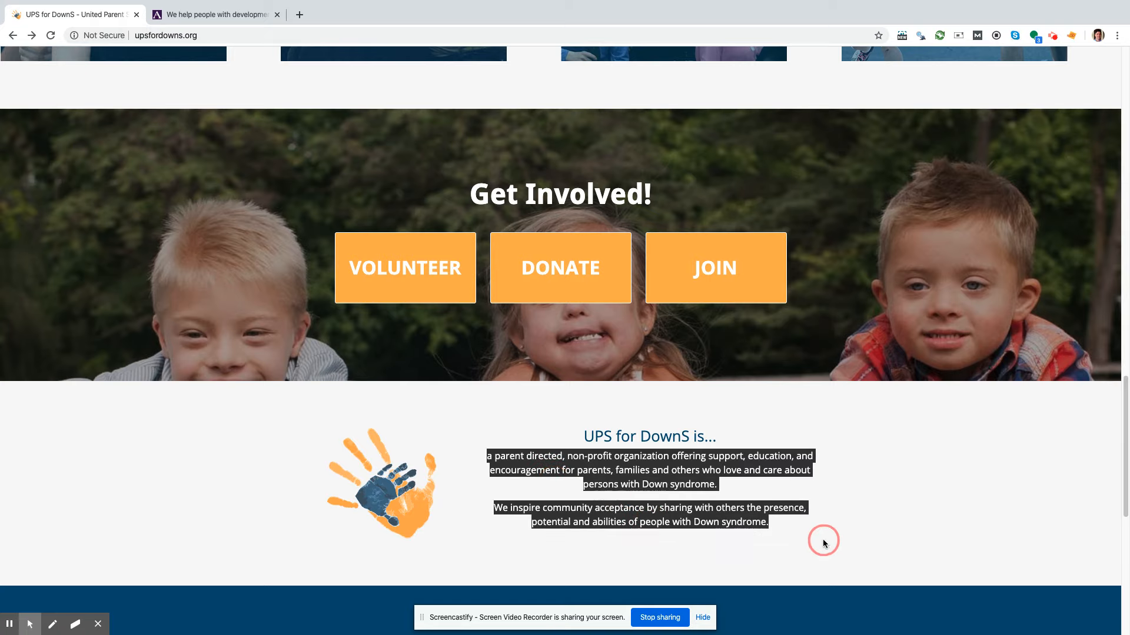
scroll(867, 506, "down", 1)
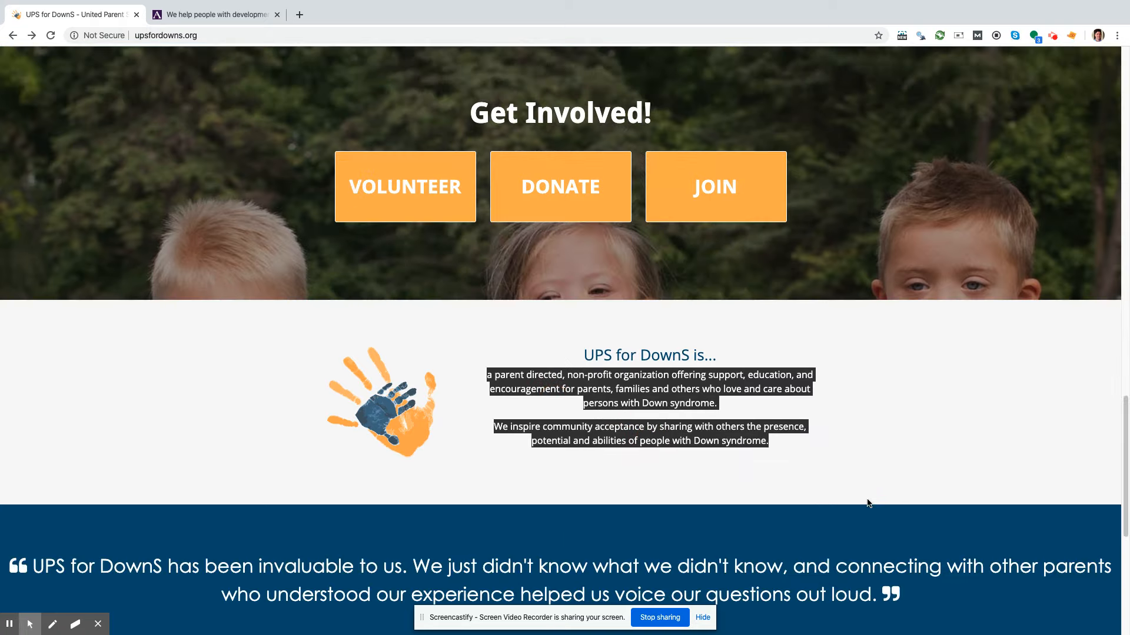
left_click(867, 441)
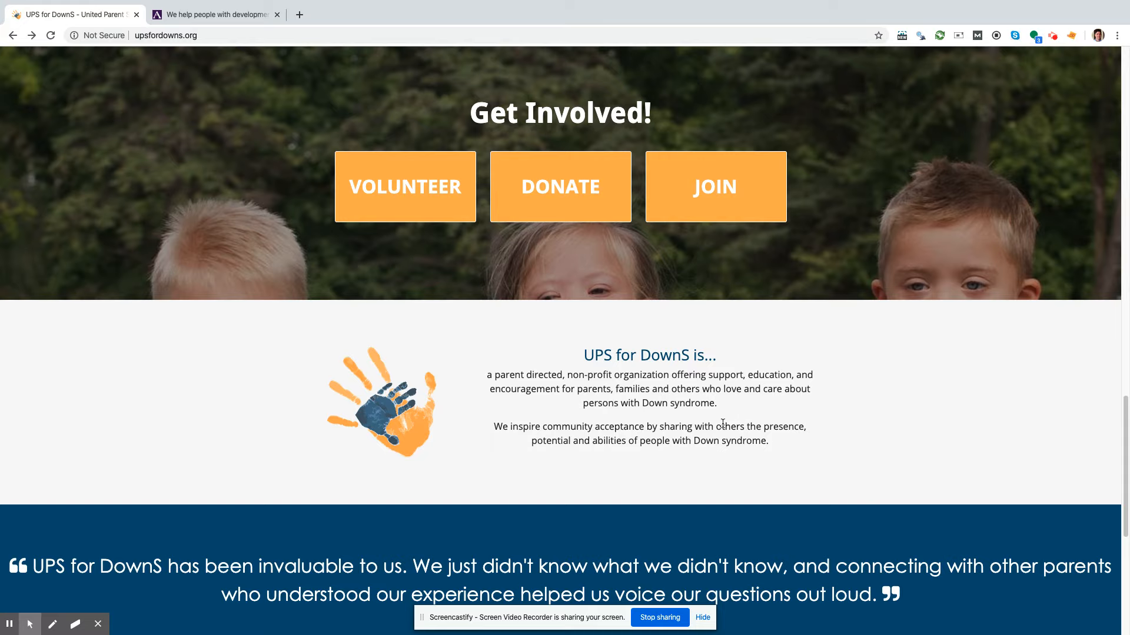
Step: Examine the parent testimonial quote and the footer link columns, including Events & Activities and Groups & Clubs
scroll(689, 427, "down", 2)
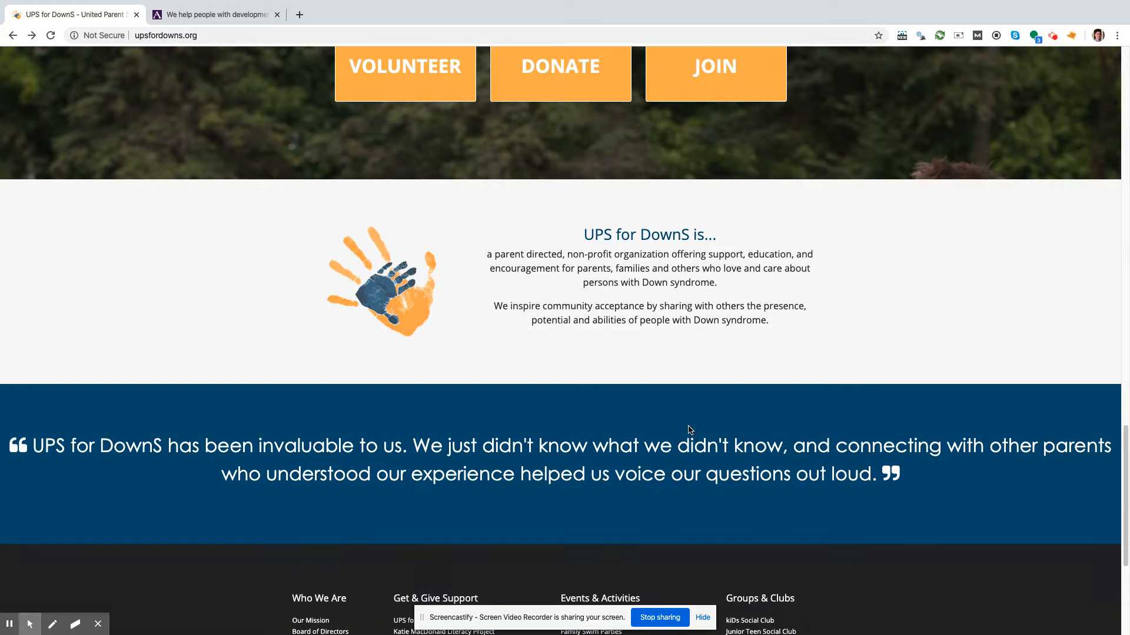
scroll(688, 429, "down", 1)
scroll(689, 430, "down", 4)
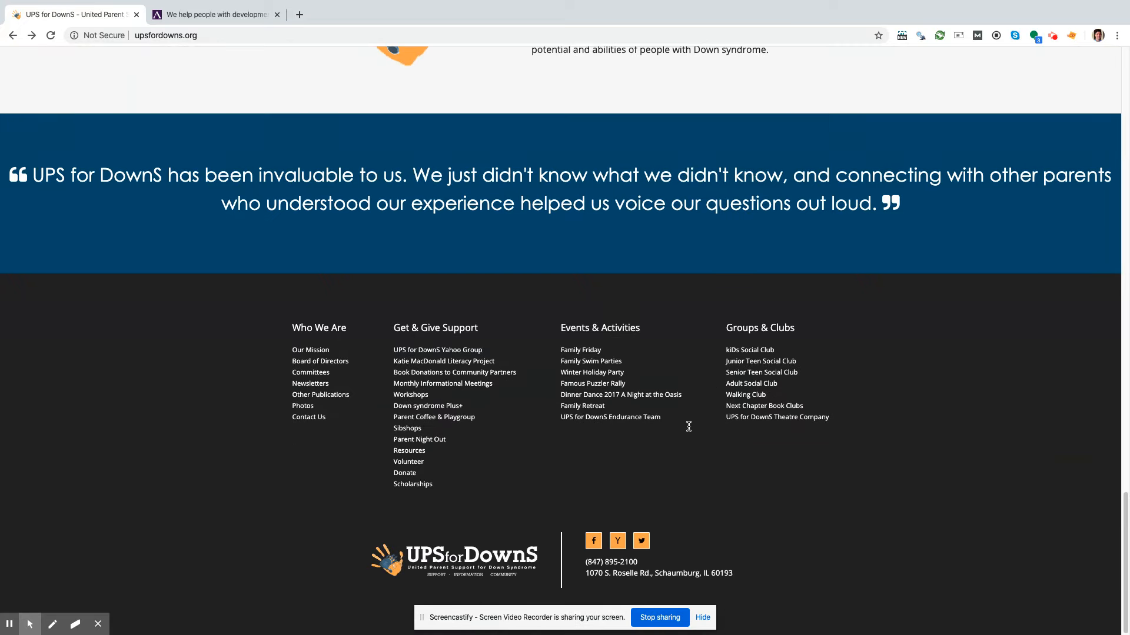
scroll(694, 427, "up", 2)
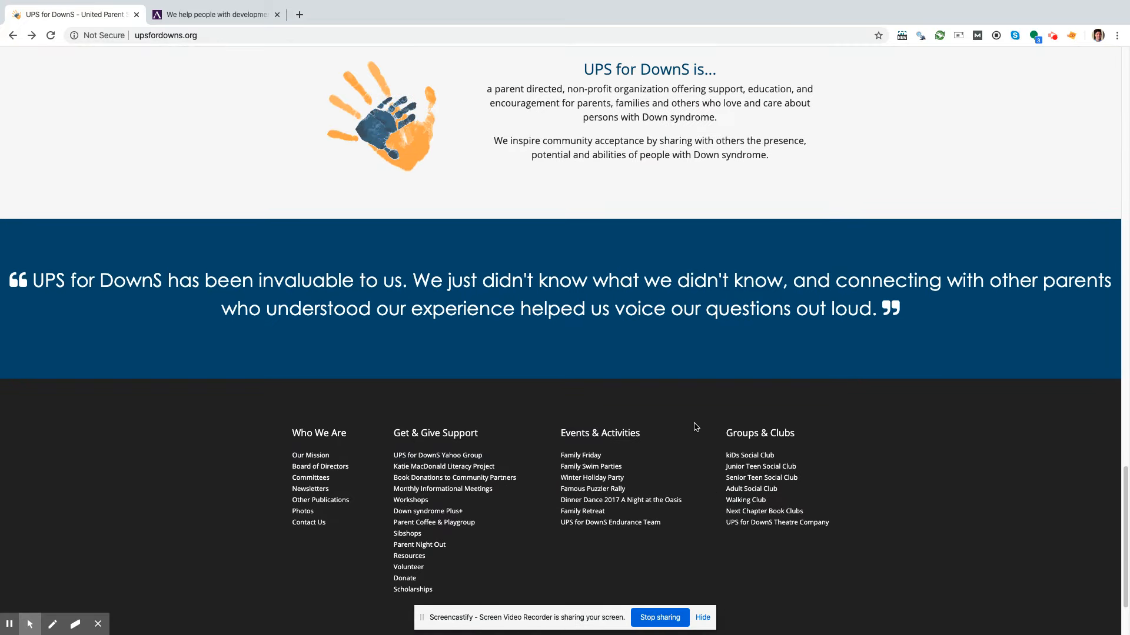
scroll(696, 426, "down", 2)
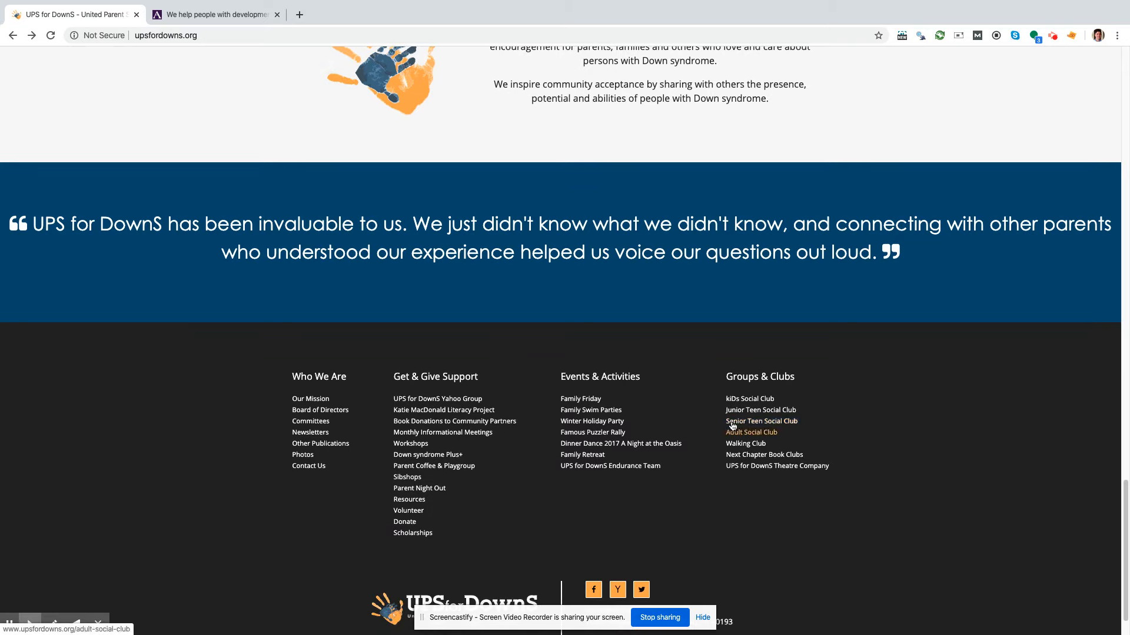
scroll(747, 411, "down", 1)
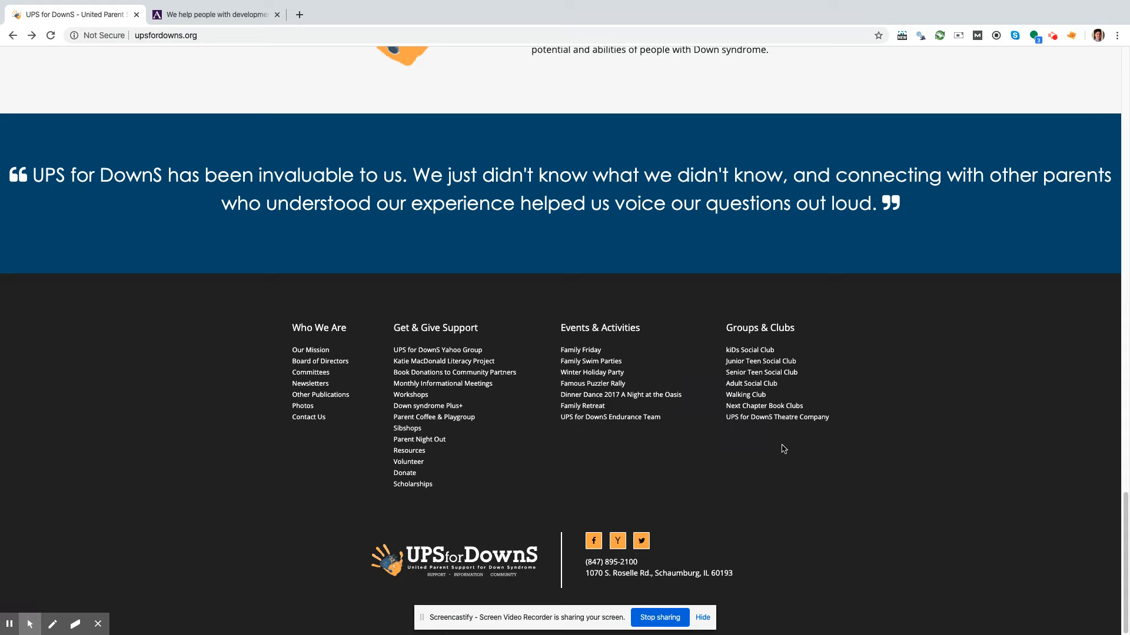
Step: Review the home page sections in reverse order, from Get Involved through the image tiles and What's Happening to the hero banner
scroll(777, 450, "up", 9)
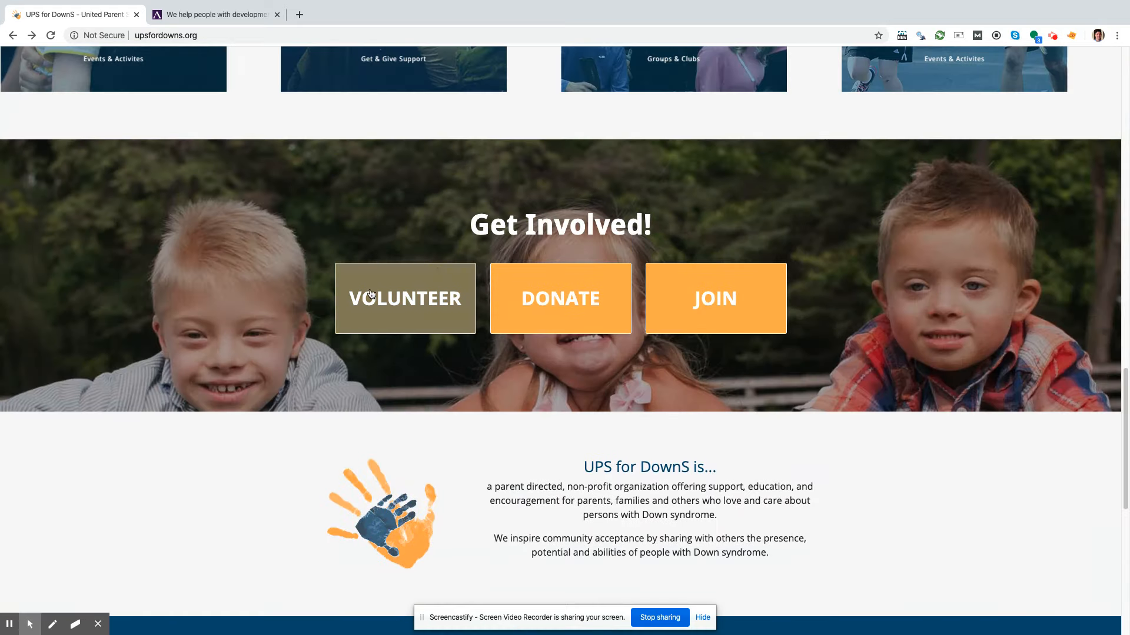
scroll(729, 306, "up", 2)
scroll(671, 347, "up", 10)
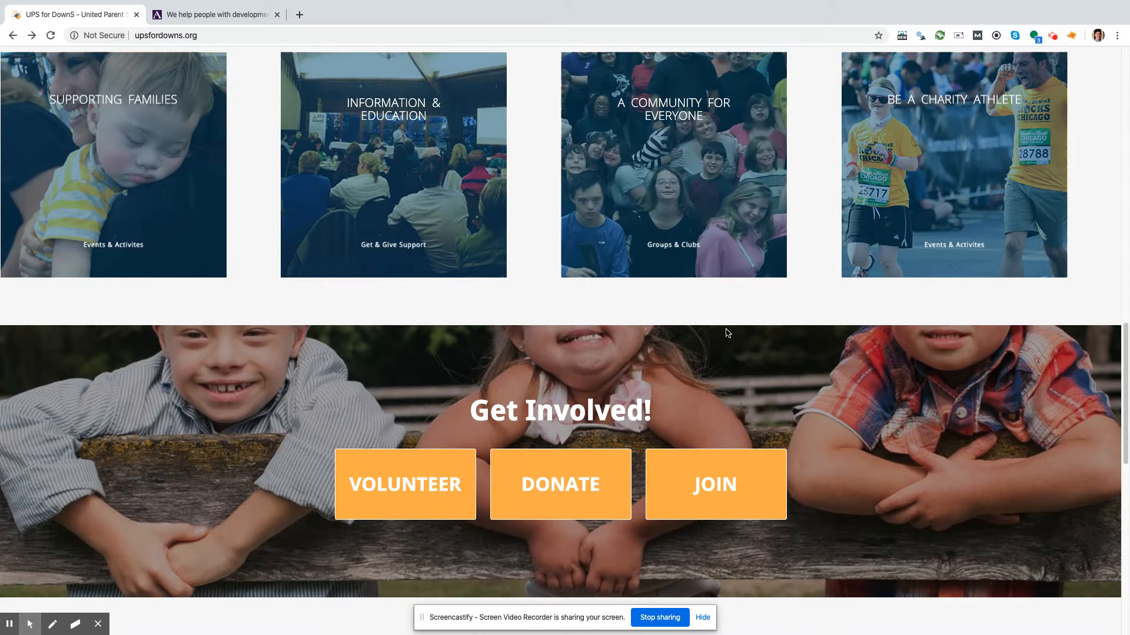
scroll(288, 412, "down", 5)
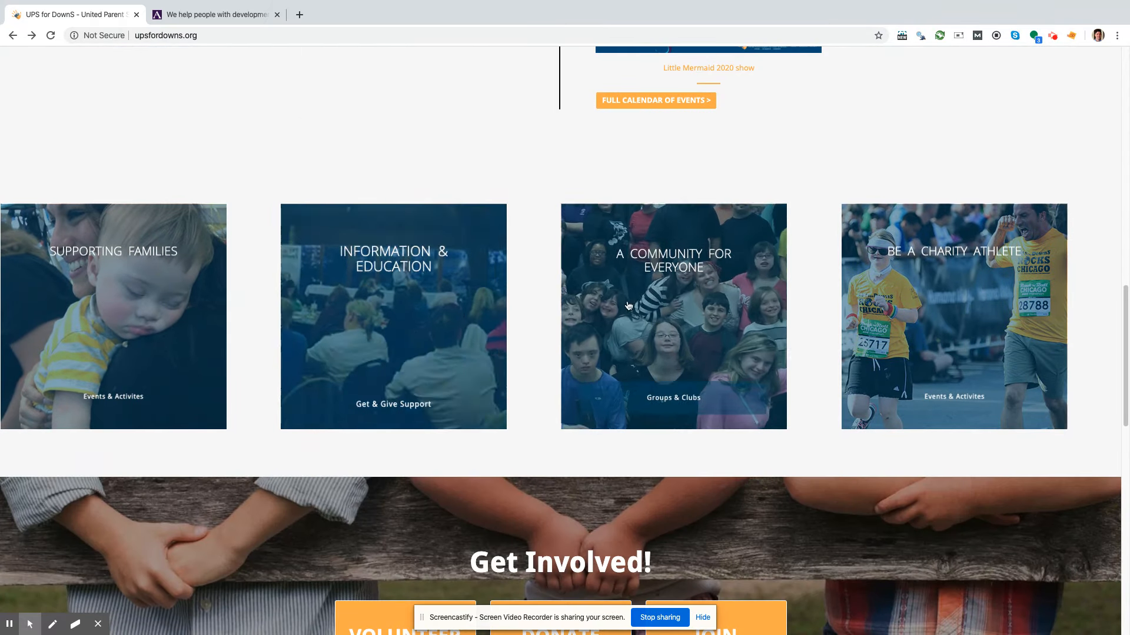
scroll(953, 346, "up", 4)
scroll(953, 346, "up", 4)
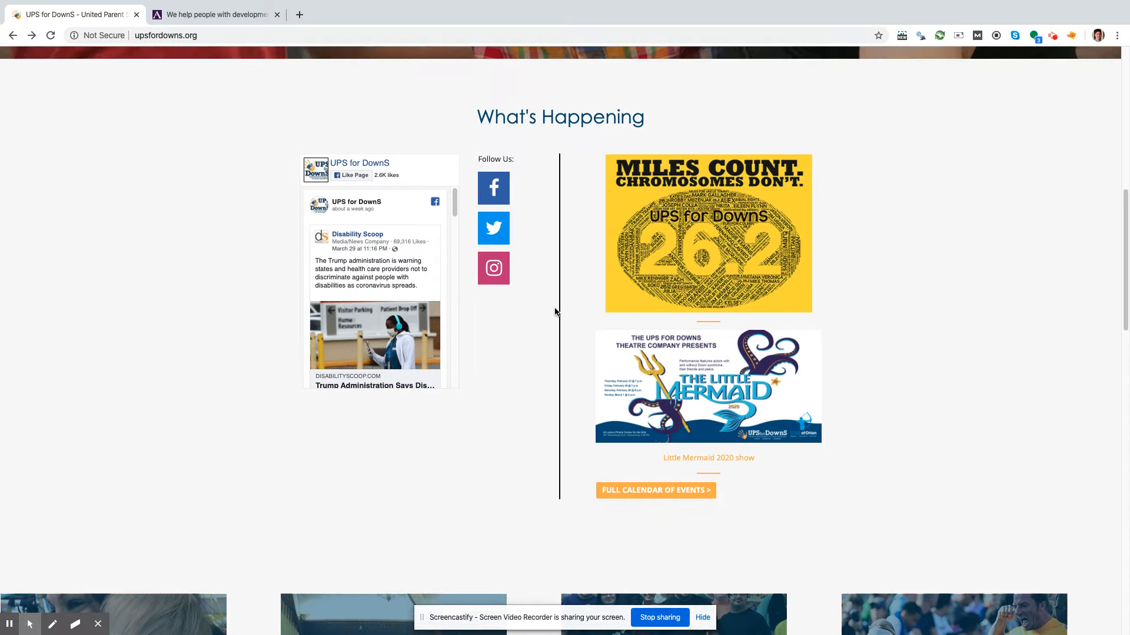
scroll(556, 312, "up", 10)
scroll(555, 312, "up", 2)
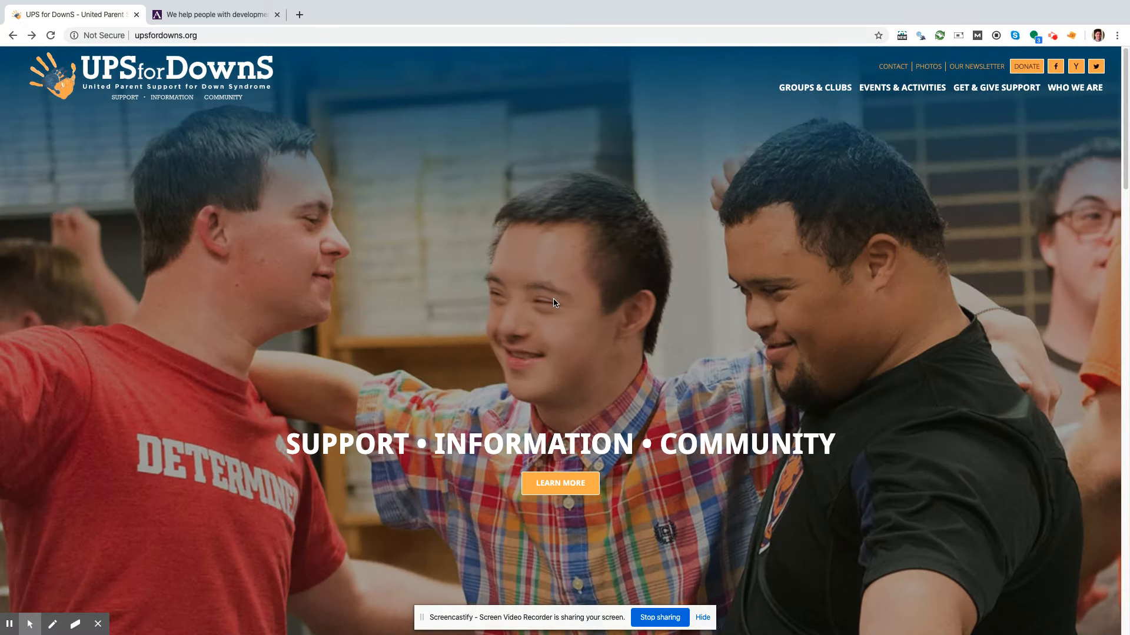
Step: Compare the four image tiles with the Volunteer, Donate and Join options in the Get Involved section
scroll(554, 302, "down", 15)
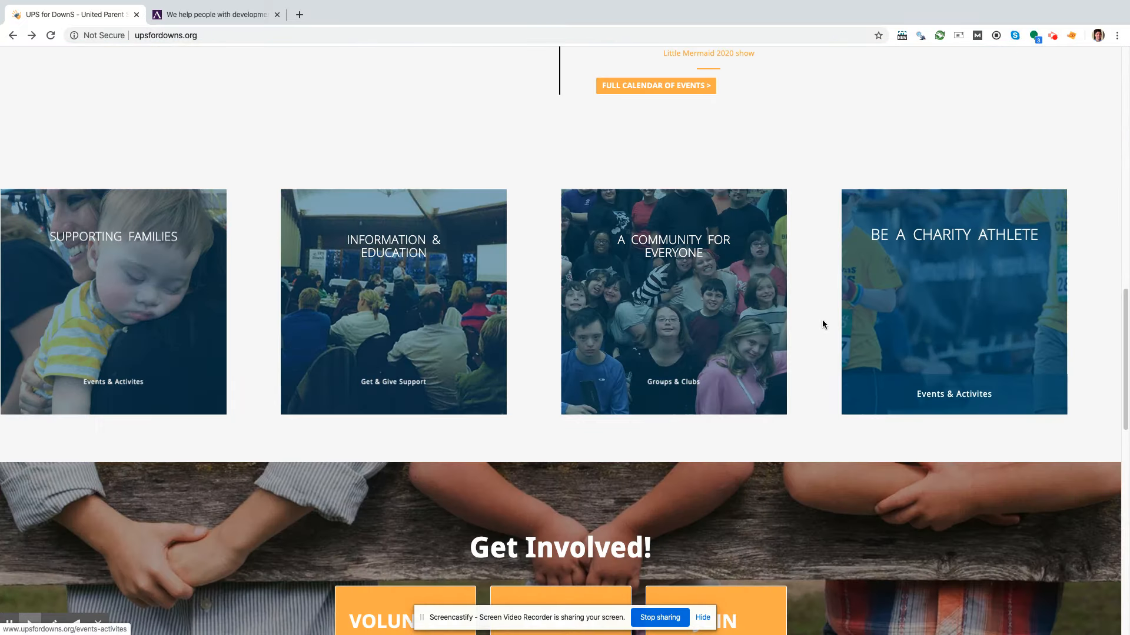
scroll(822, 325, "down", 1)
scroll(803, 325, "down", 2)
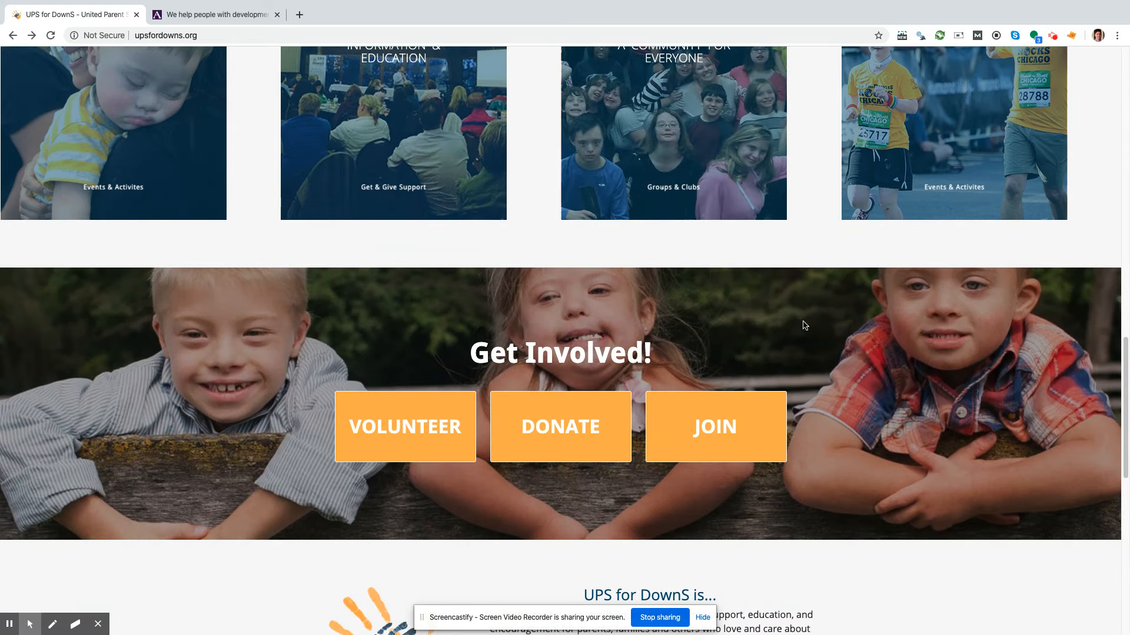
scroll(805, 325, "down", 2)
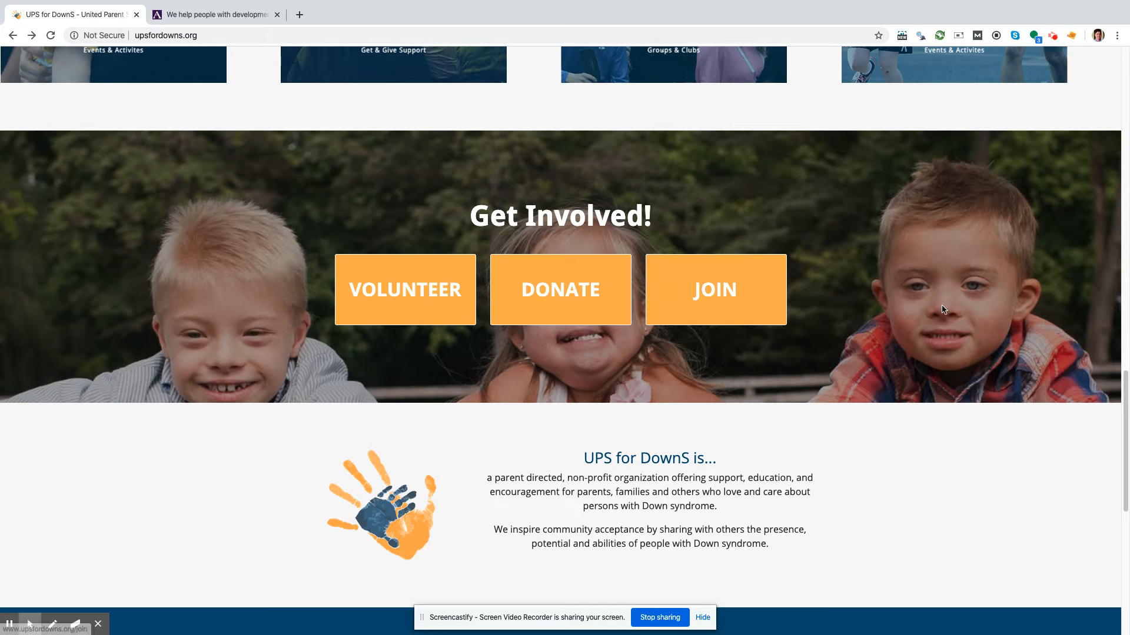
scroll(954, 287, "down", 1)
scroll(957, 292, "up", 2)
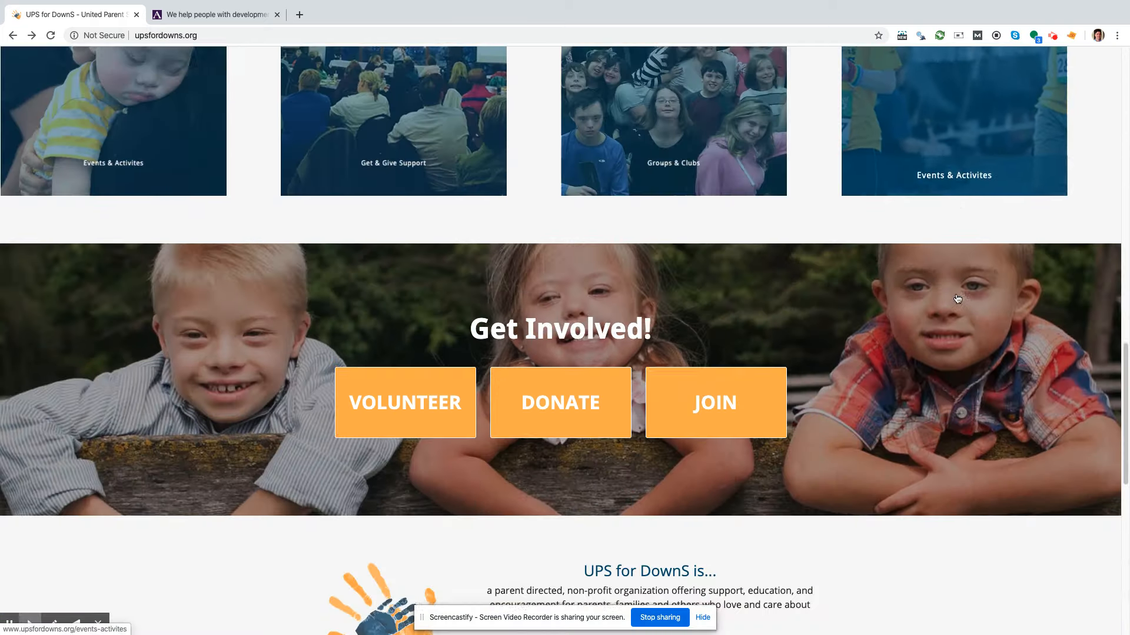
Step: Re-examine the testimonial quote band between the organization description and the footer
scroll(954, 294, "down", 4)
scroll(954, 299, "down", 5)
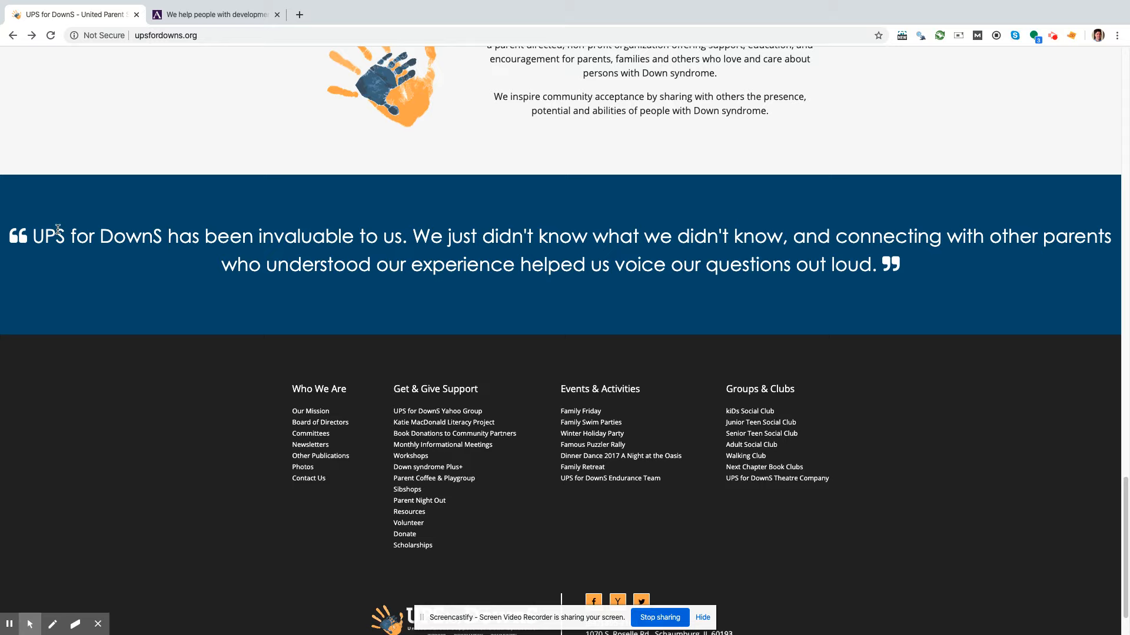
scroll(100, 268, "up", 1)
scroll(105, 267, "up", 1)
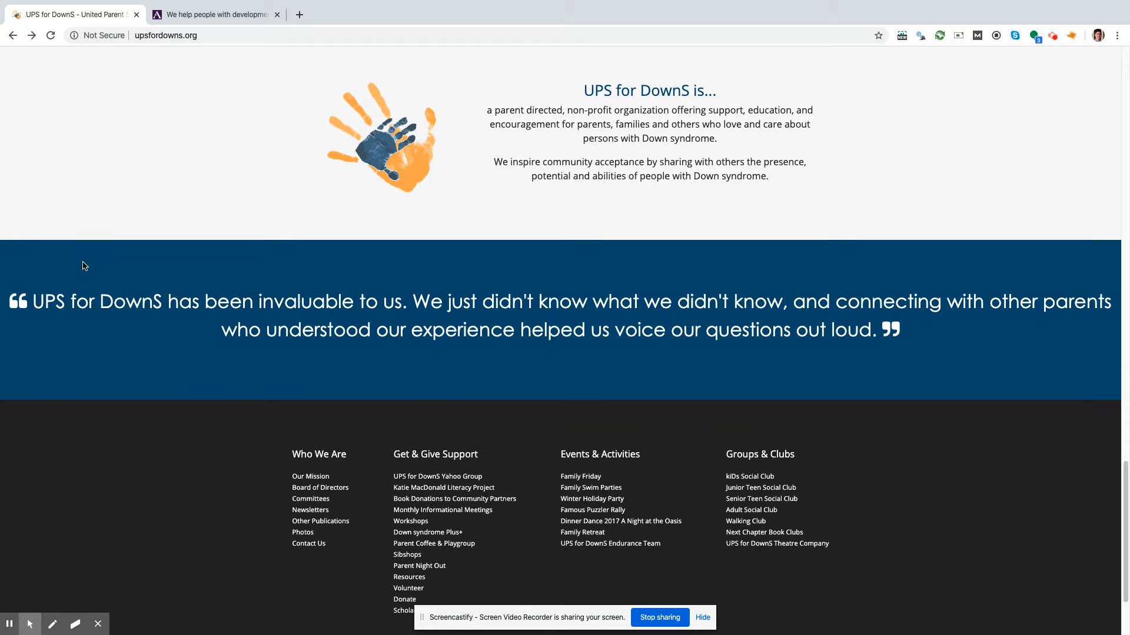
Step: Review the home page from the testimonial band back through Get Involved, the image tiles and What's Happening to the header navigation
scroll(84, 266, "up", 3)
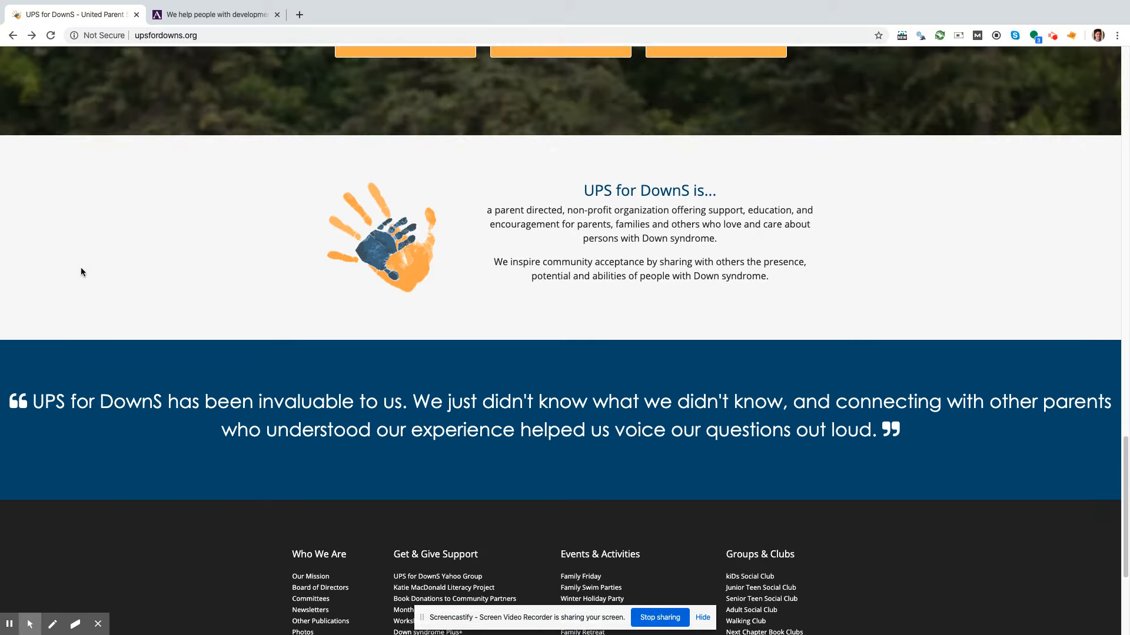
scroll(81, 272, "up", 2)
scroll(831, 351, "up", 5)
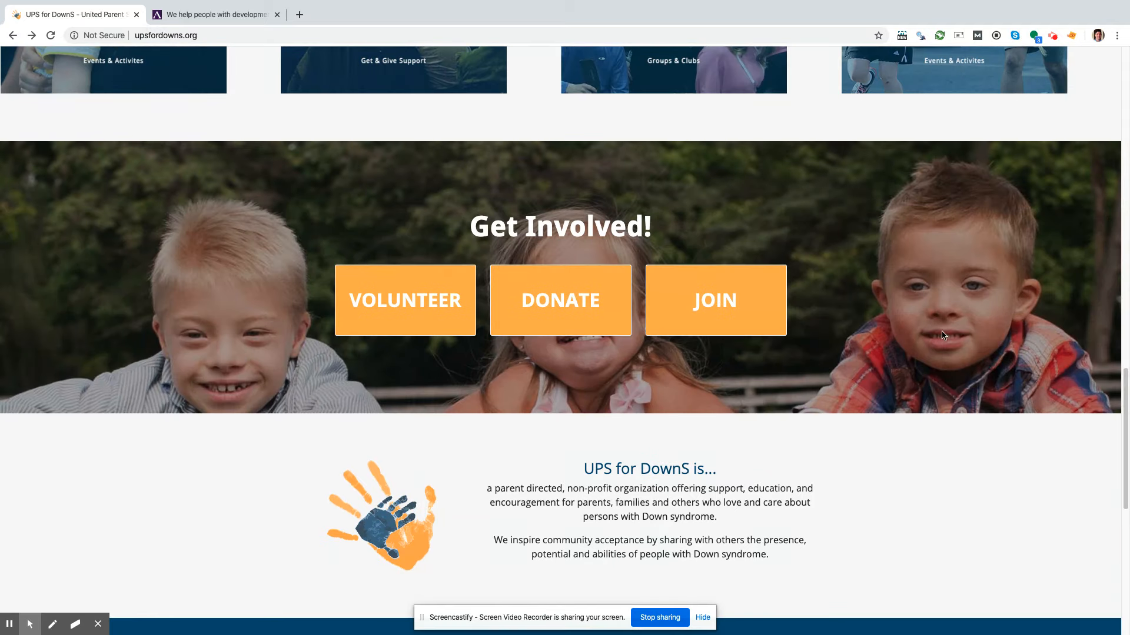
scroll(656, 371, "up", 7)
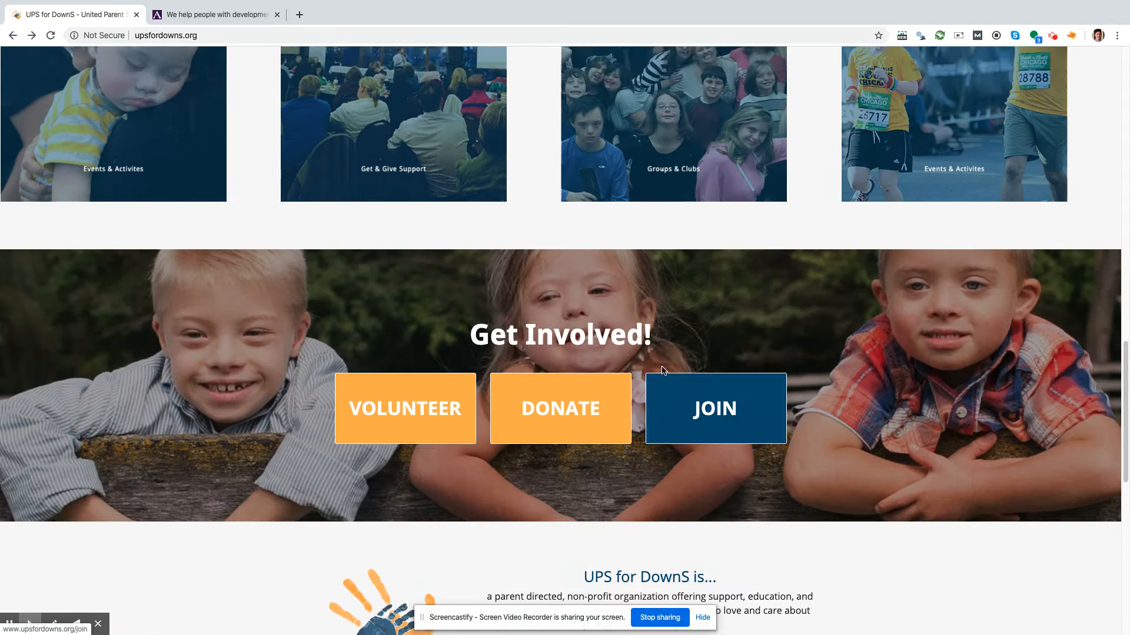
scroll(665, 371, "up", 2)
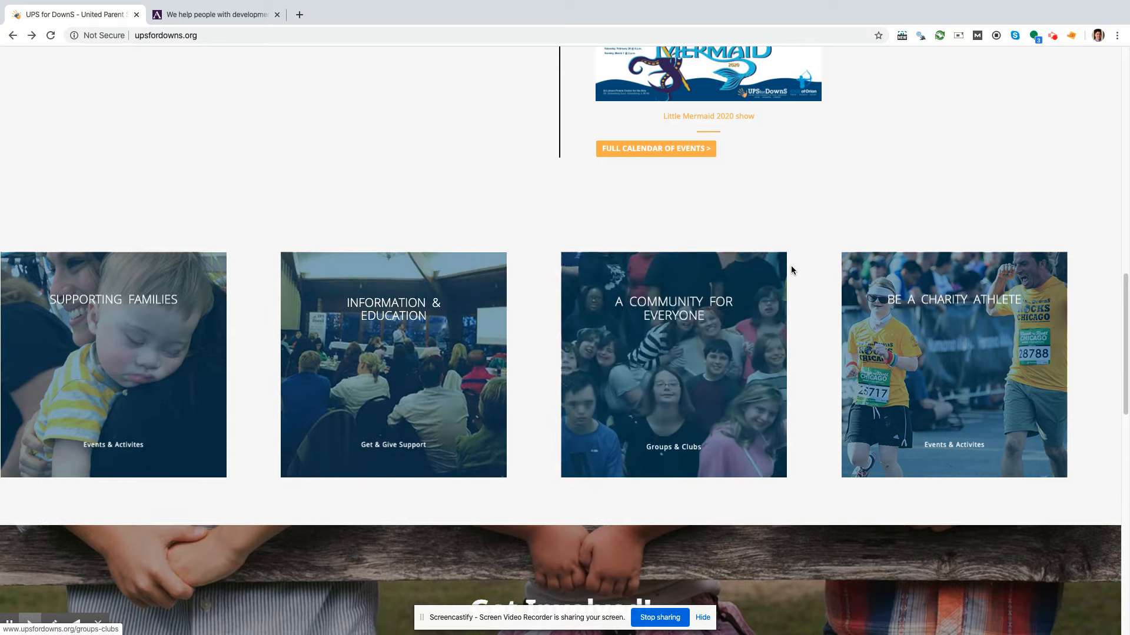
scroll(789, 270, "up", 3)
scroll(788, 272, "up", 4)
scroll(860, 305, "up", 1)
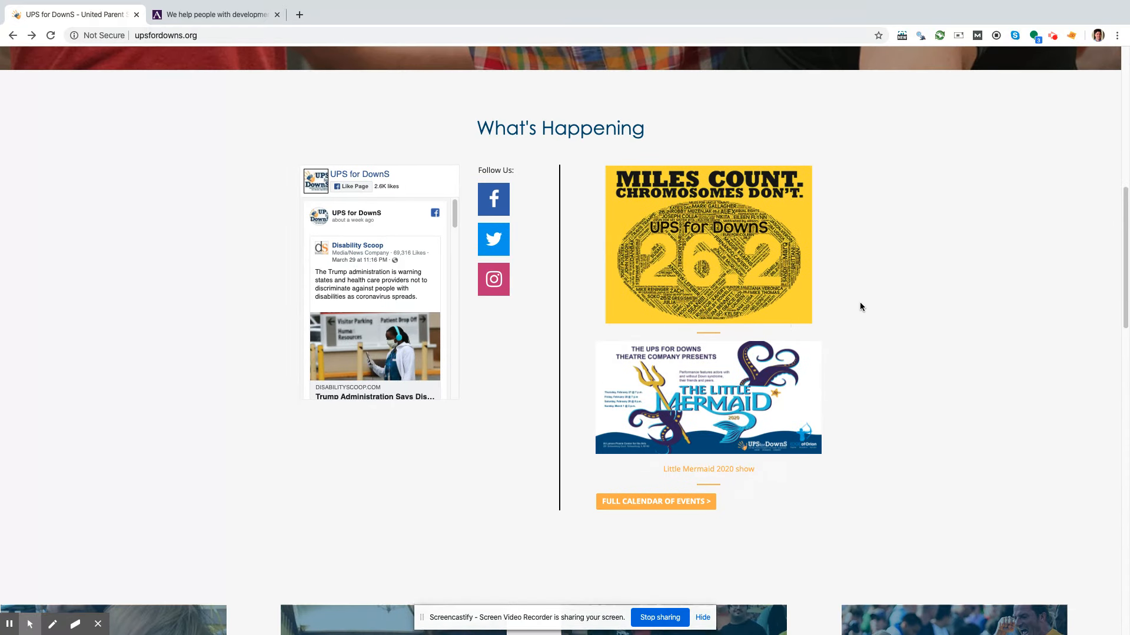
scroll(863, 297, "up", 9)
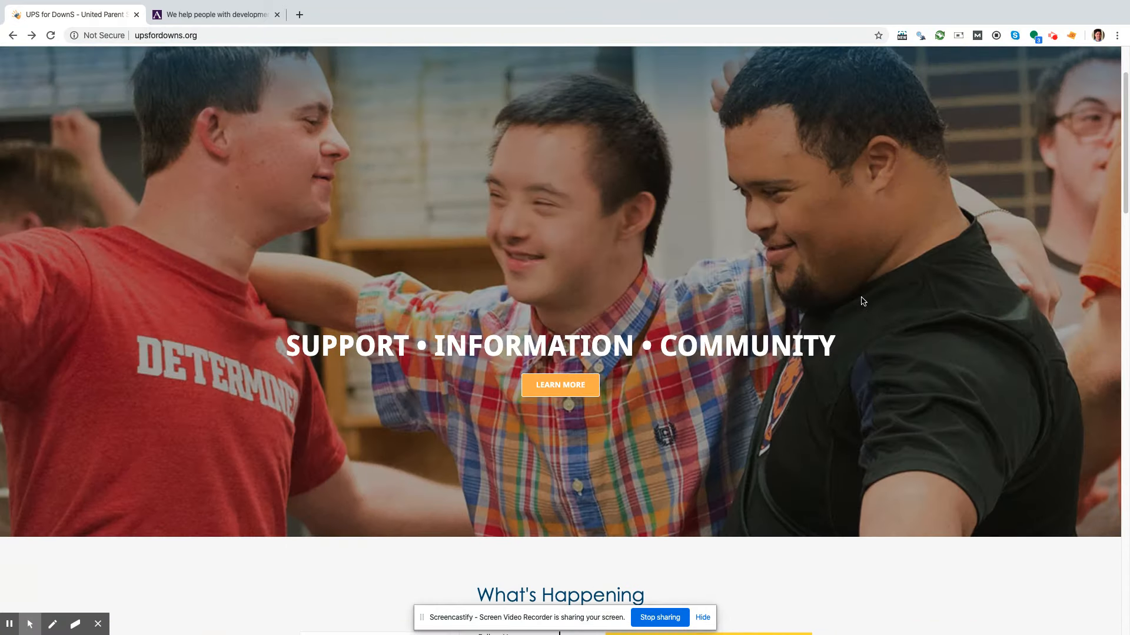
scroll(861, 301, "up", 2)
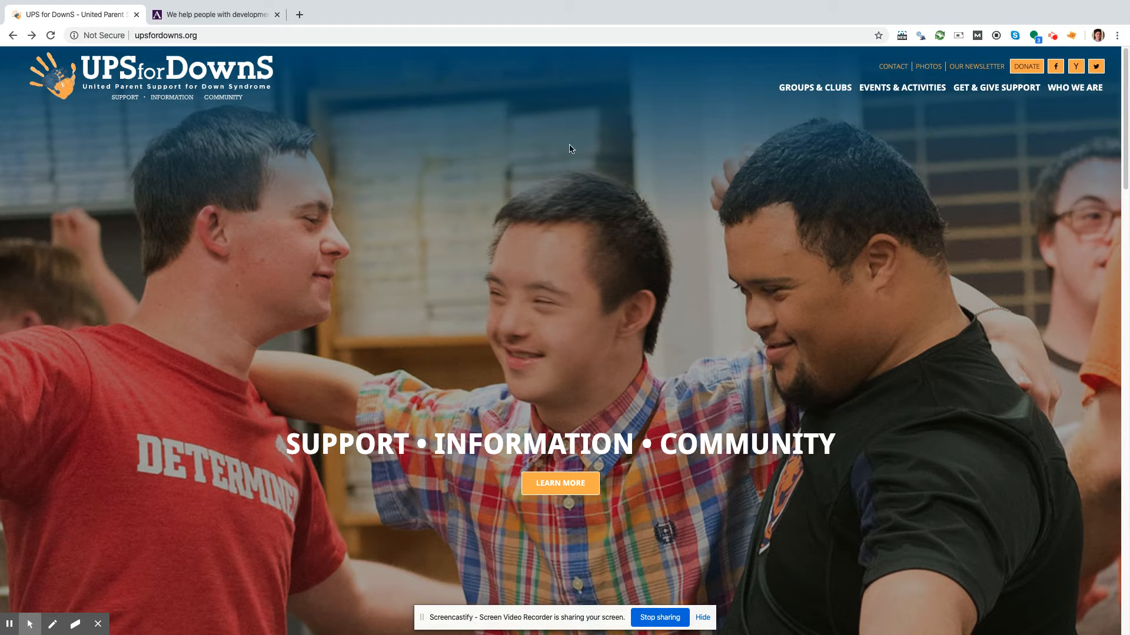
Step: Open the Groups & Clubs page and look through its content from the club list to the footer links
left_click(812, 88)
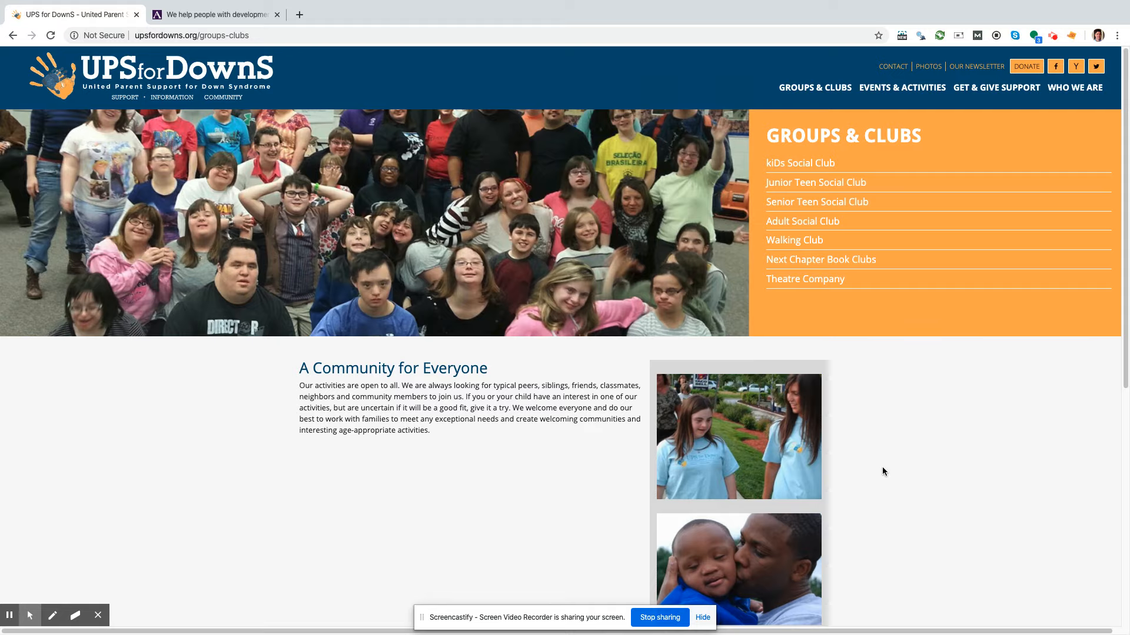
scroll(883, 468, "down", 2)
scroll(892, 459, "down", 4)
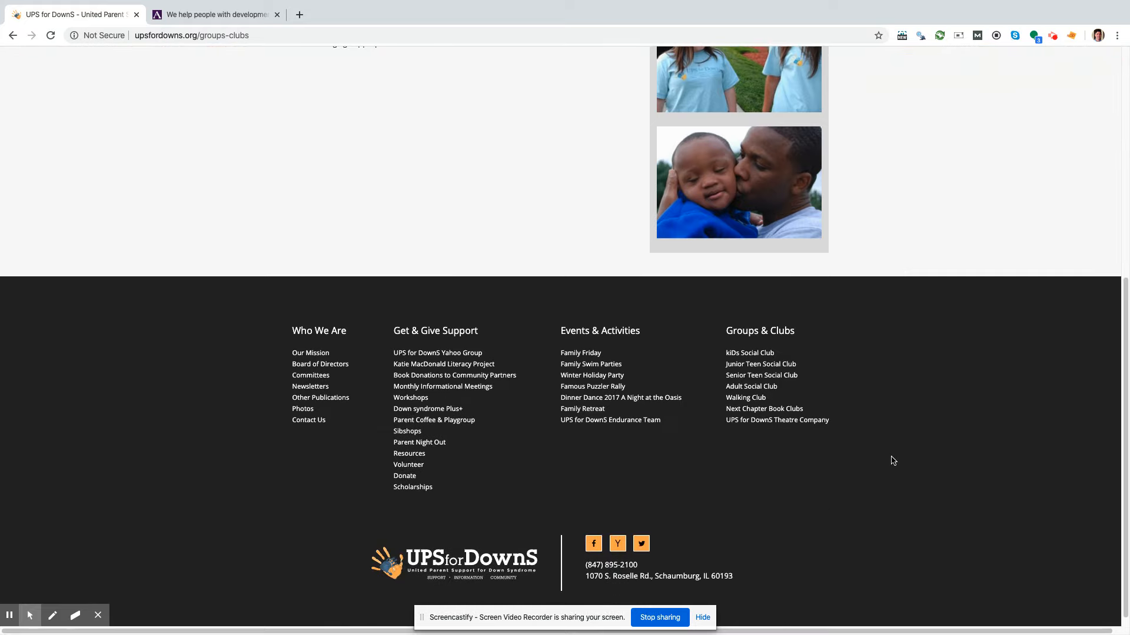
scroll(897, 468, "up", 6)
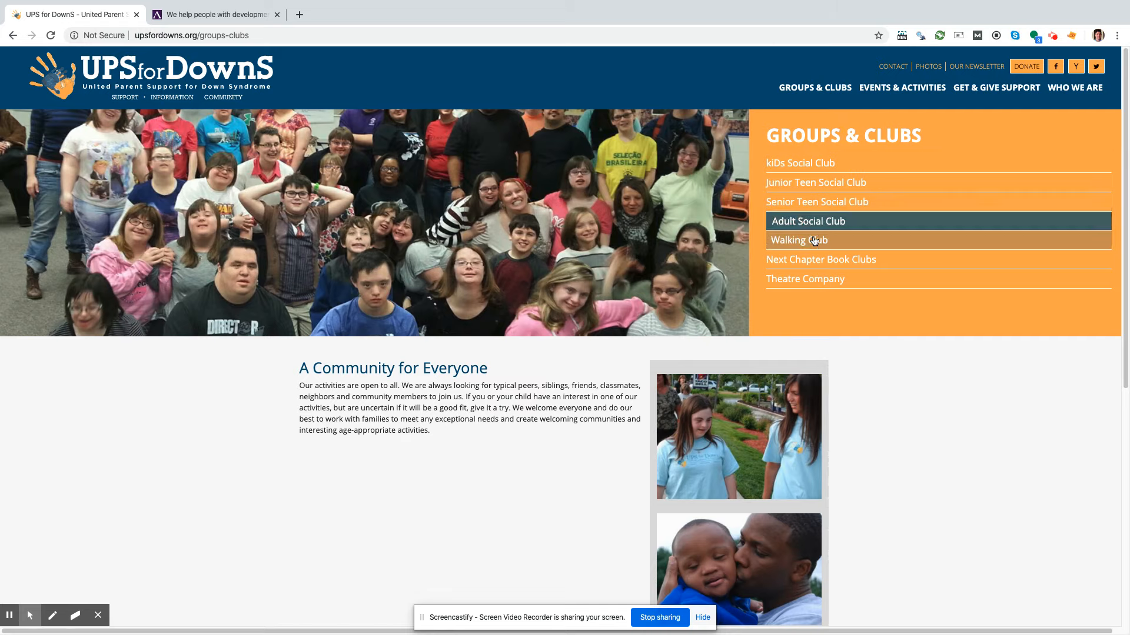
Step: Read the A Community for Everyone paragraph, highlighting its full text, and compare it with the surrounding layout
scroll(585, 423, "down", 5)
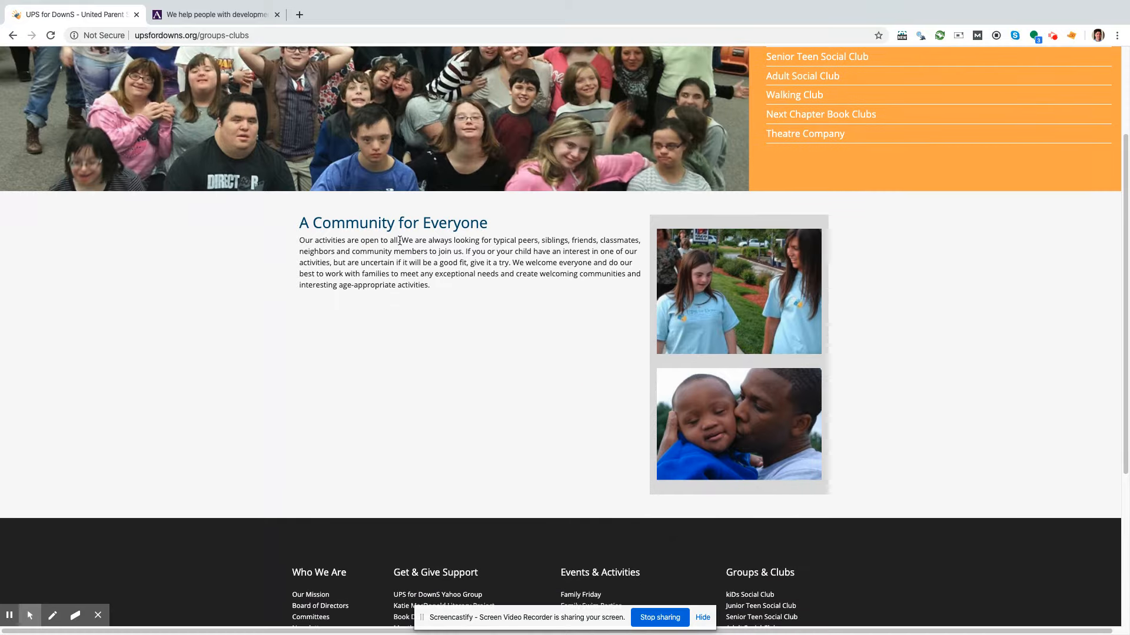
left_click_drag(300, 240, 444, 298)
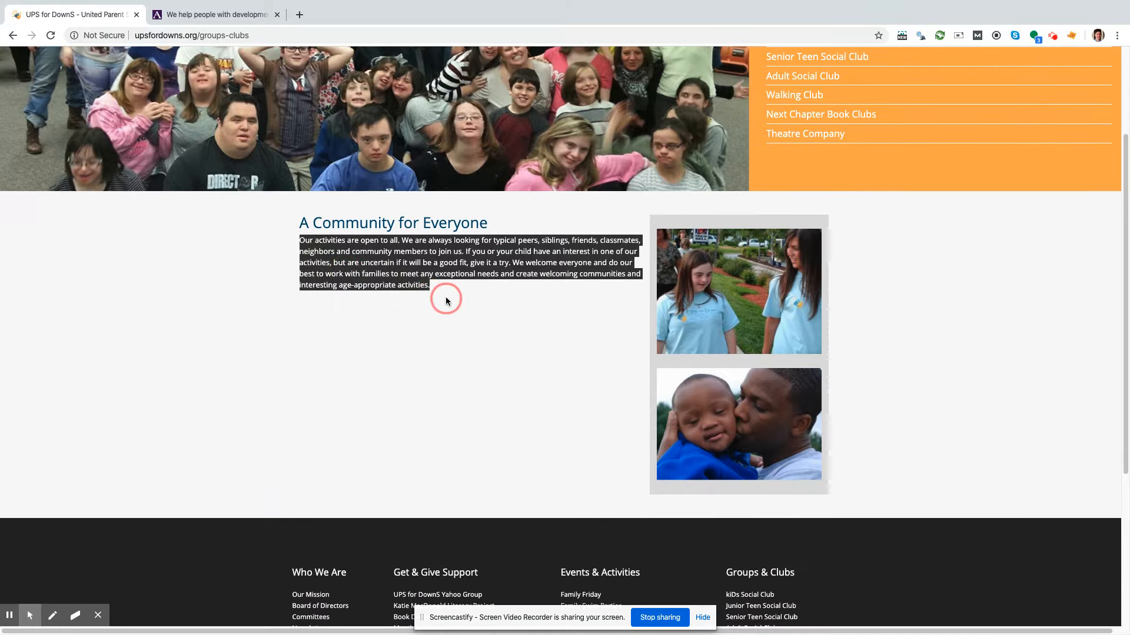
left_click(493, 339)
scroll(506, 386, "up", 4)
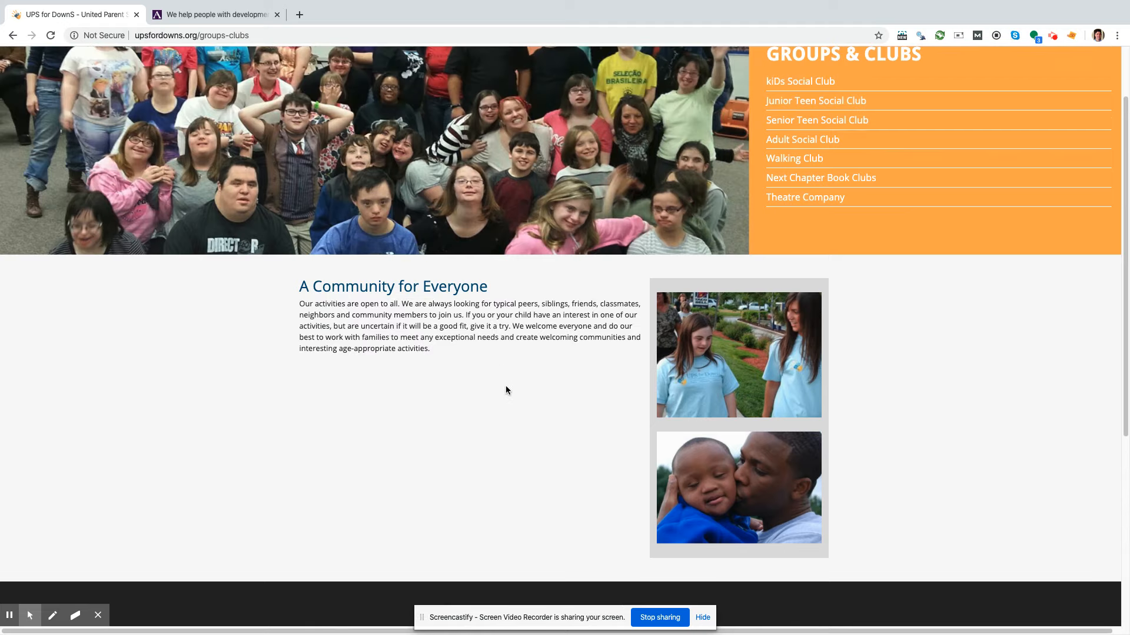
scroll(562, 404, "down", 3)
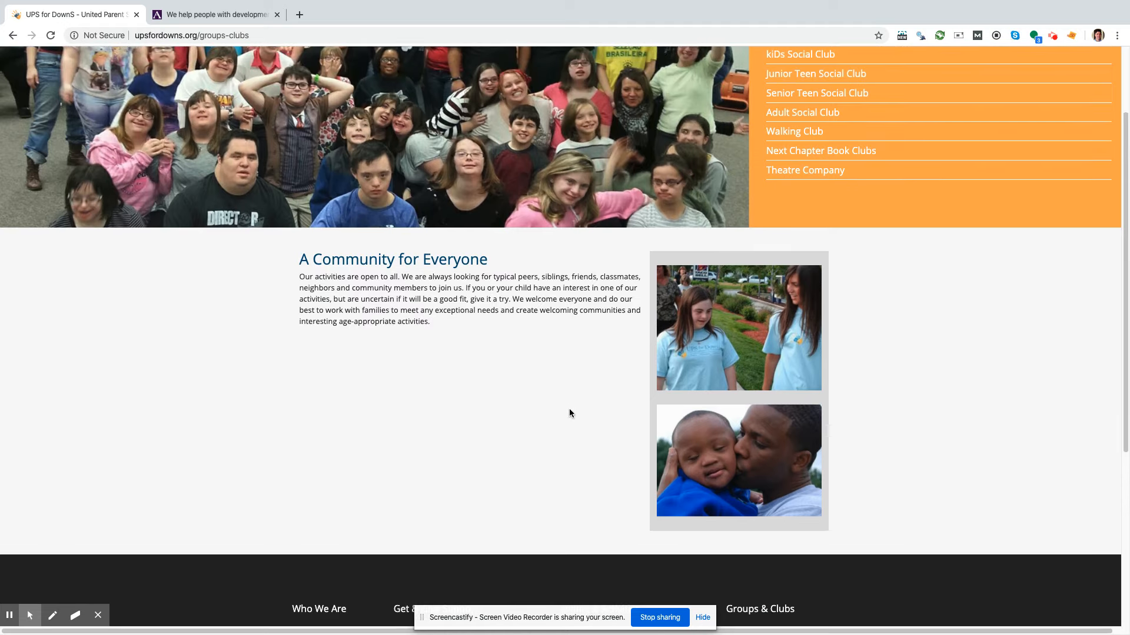
scroll(571, 410, "up", 2)
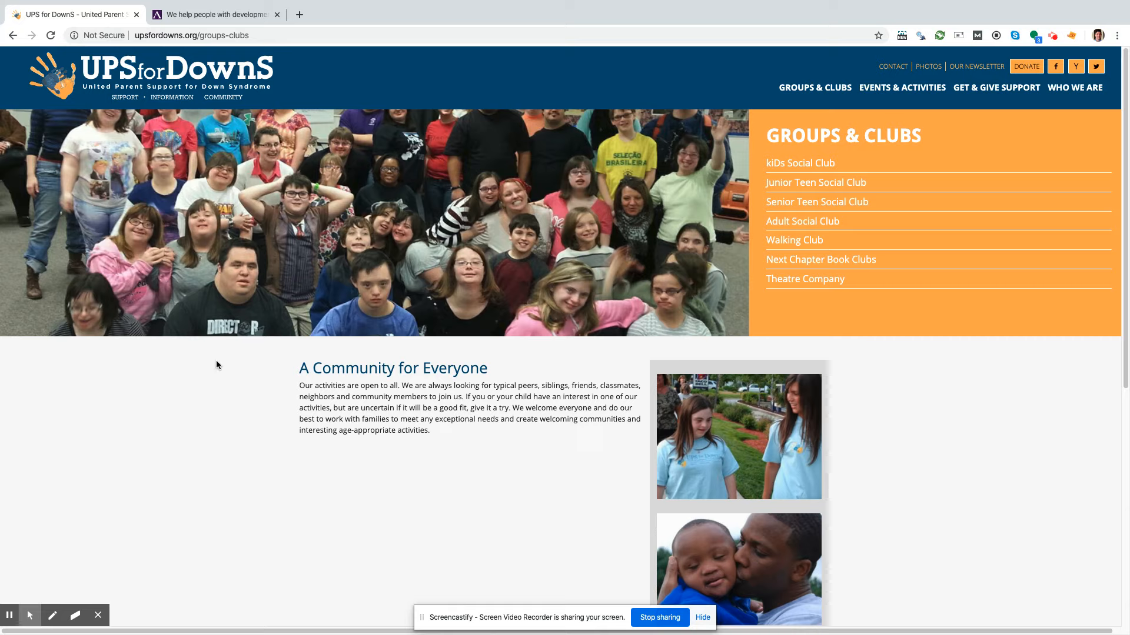
Step: Examine the Groups & Clubs page's list of club links, side photos and footer columns
scroll(305, 423, "down", 3)
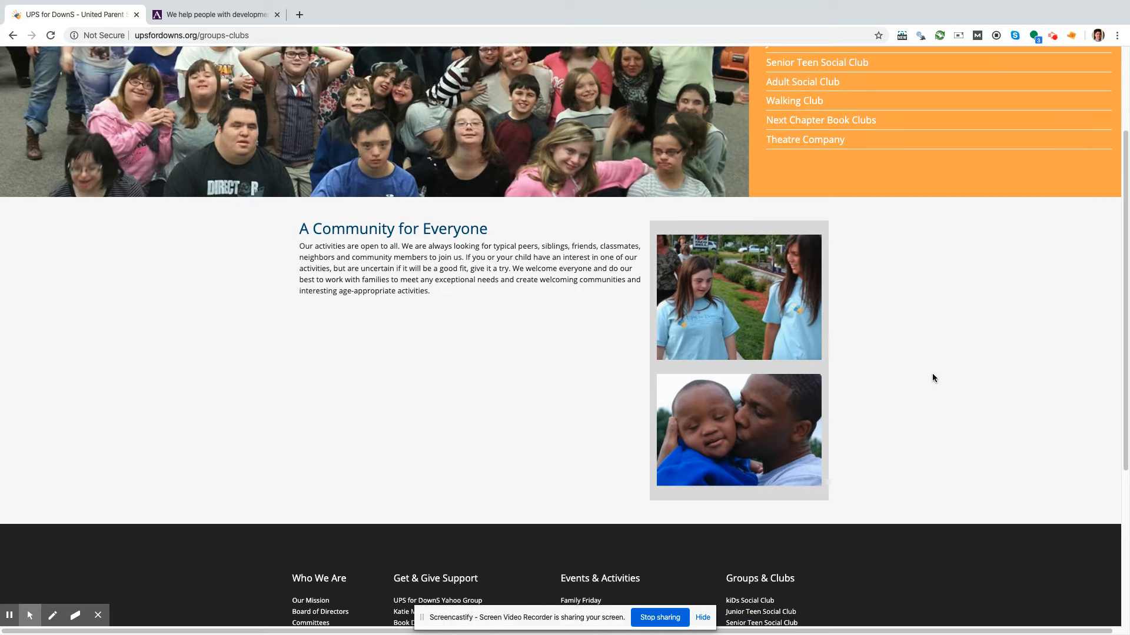
scroll(248, 423, "up", 3)
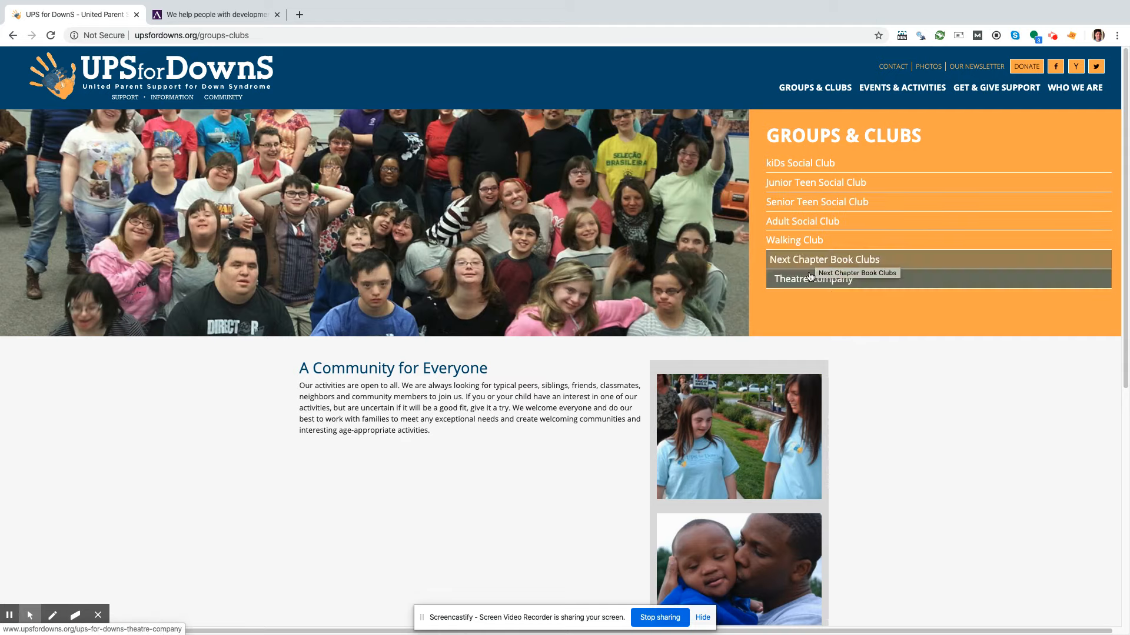
scroll(906, 427, "down", 3)
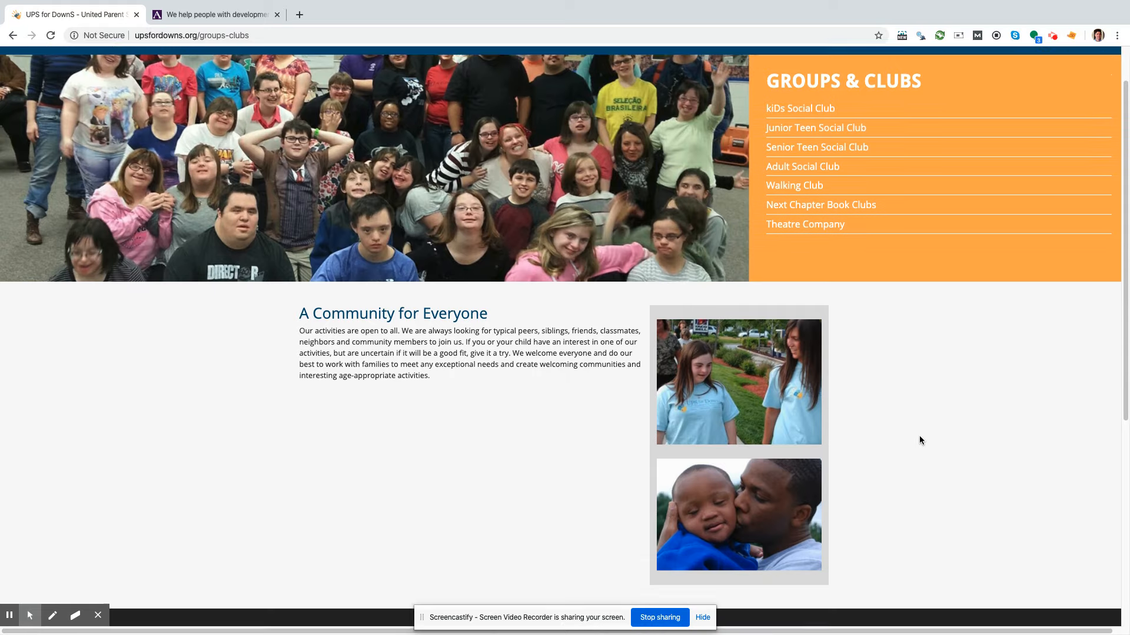
scroll(882, 418, "up", 3)
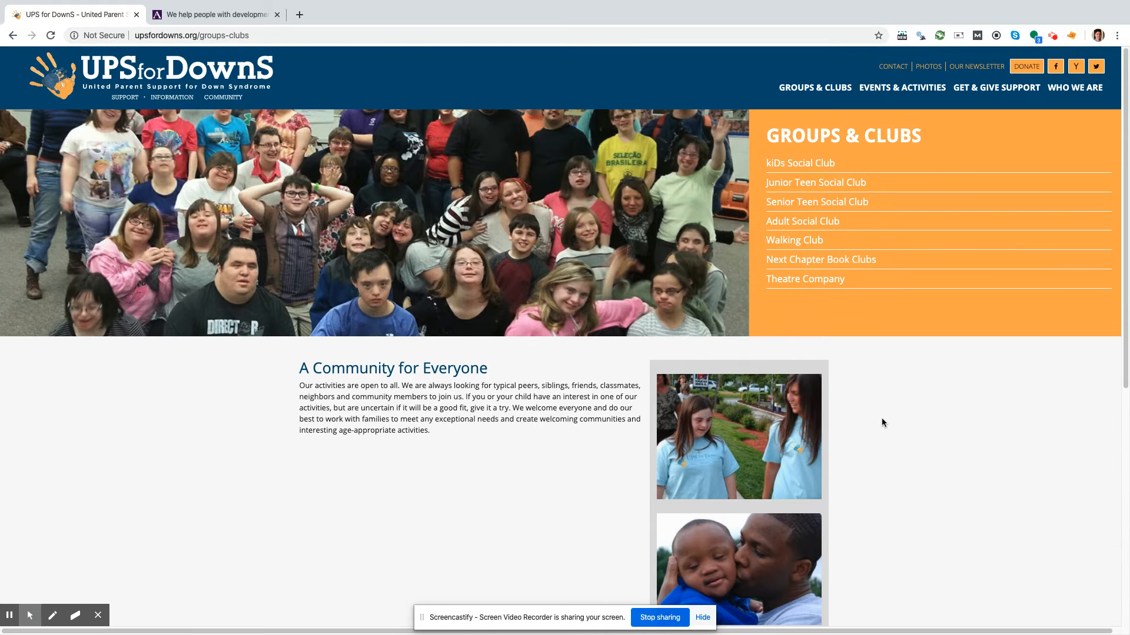
scroll(878, 416, "down", 1)
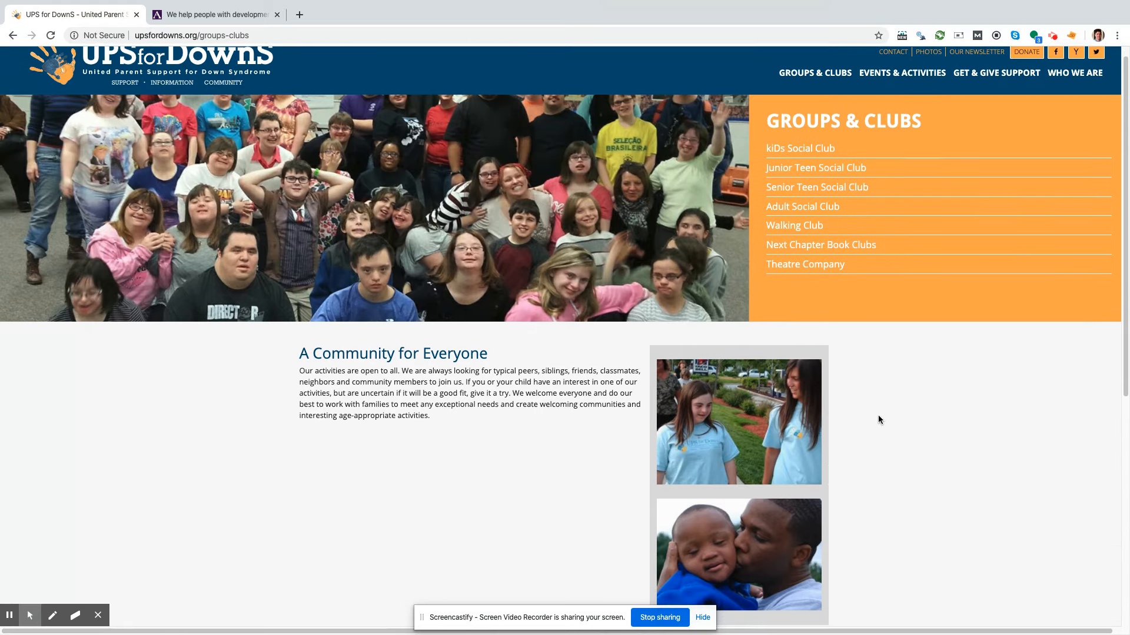
scroll(893, 419, "down", 7)
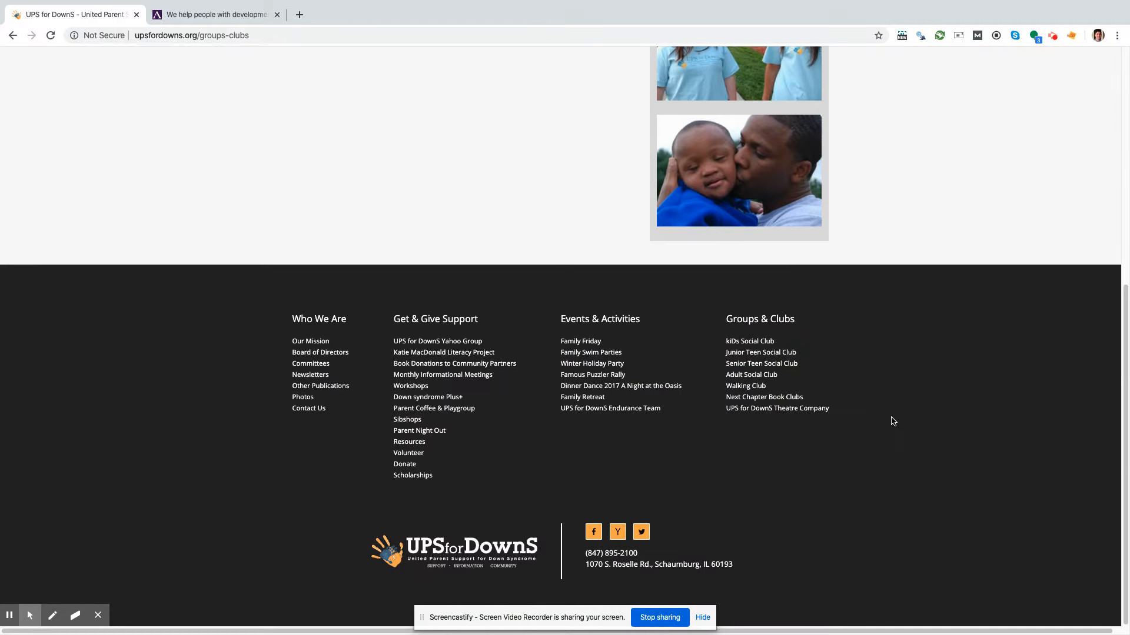
scroll(788, 459, "up", 7)
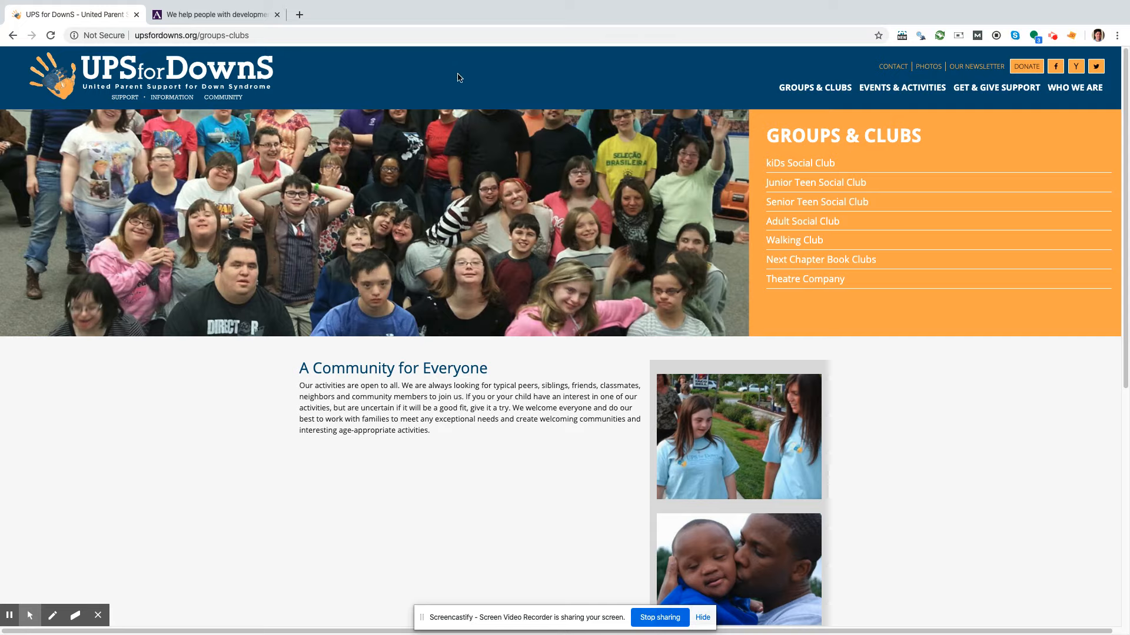
Step: Search Google Images for "color wheel" in a new tab and open the Better Homes & Gardens color wheel
left_click(298, 15)
type("col")
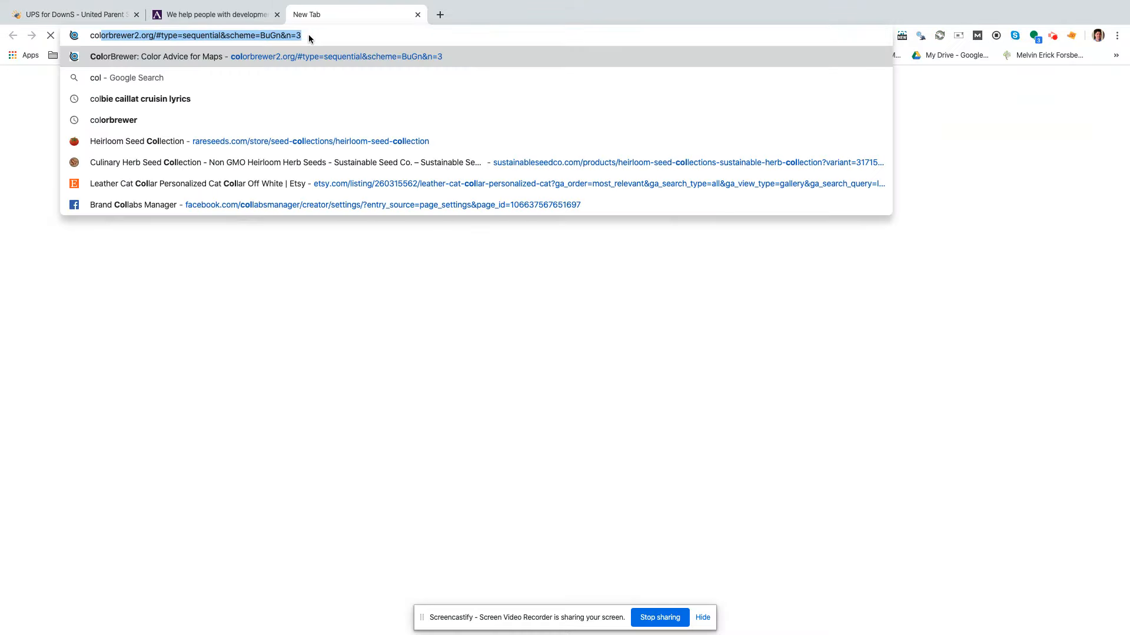
type("or wheel")
key("Return")
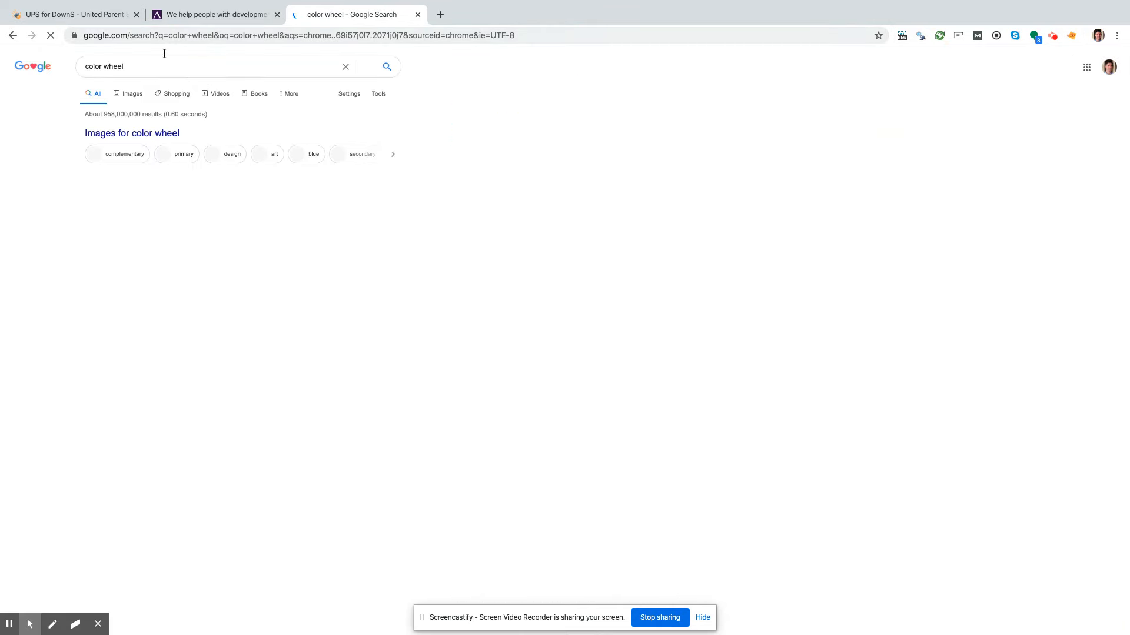
left_click(134, 95)
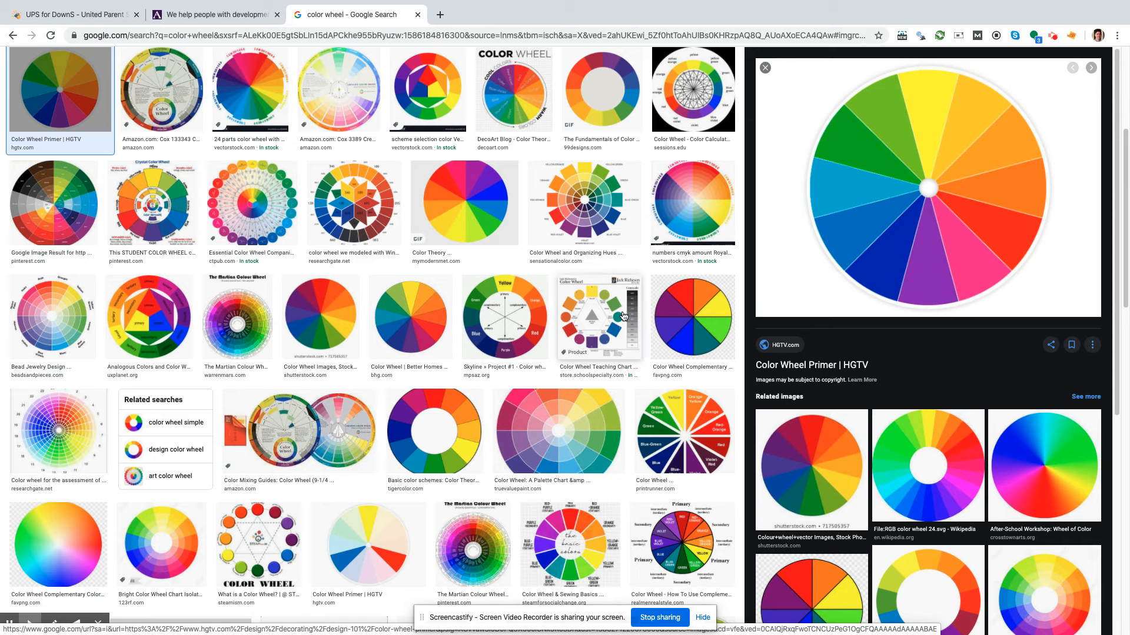
left_click(420, 340)
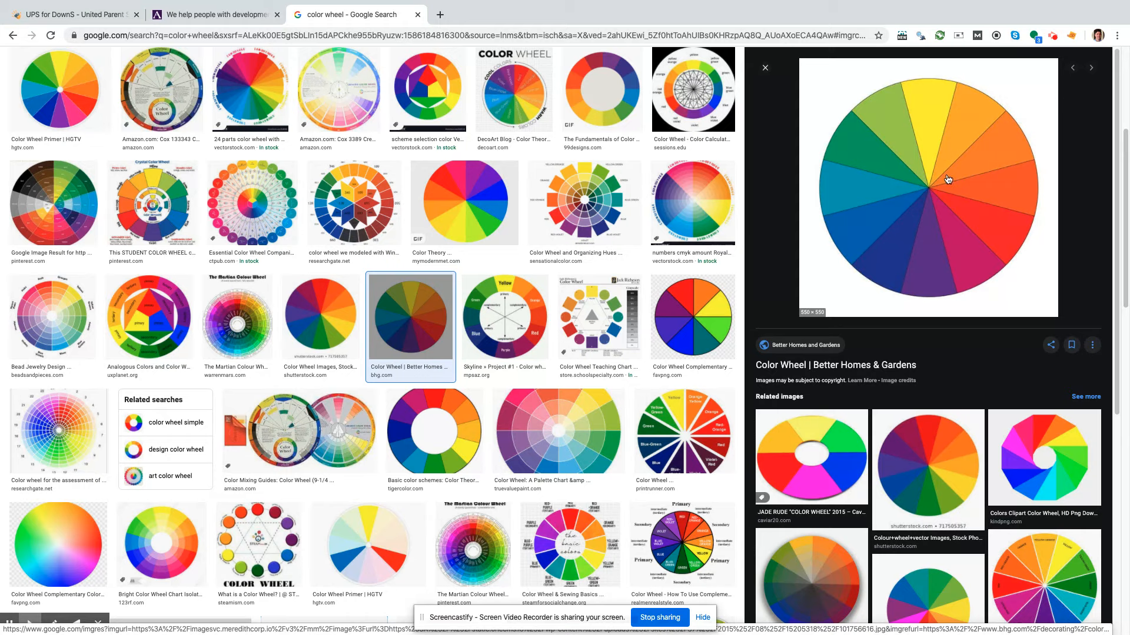
Step: Compare the color wheel with the color schemes of the Avenues to Independence and UPS for DownS sites
left_click(228, 14)
left_click(101, 14)
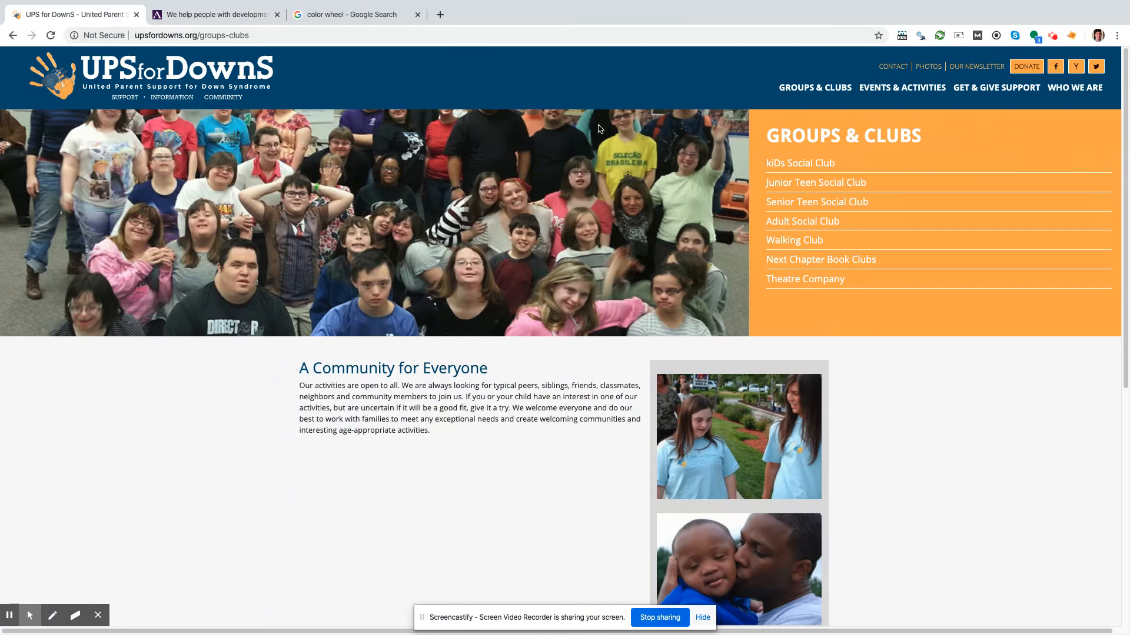
left_click(383, 16)
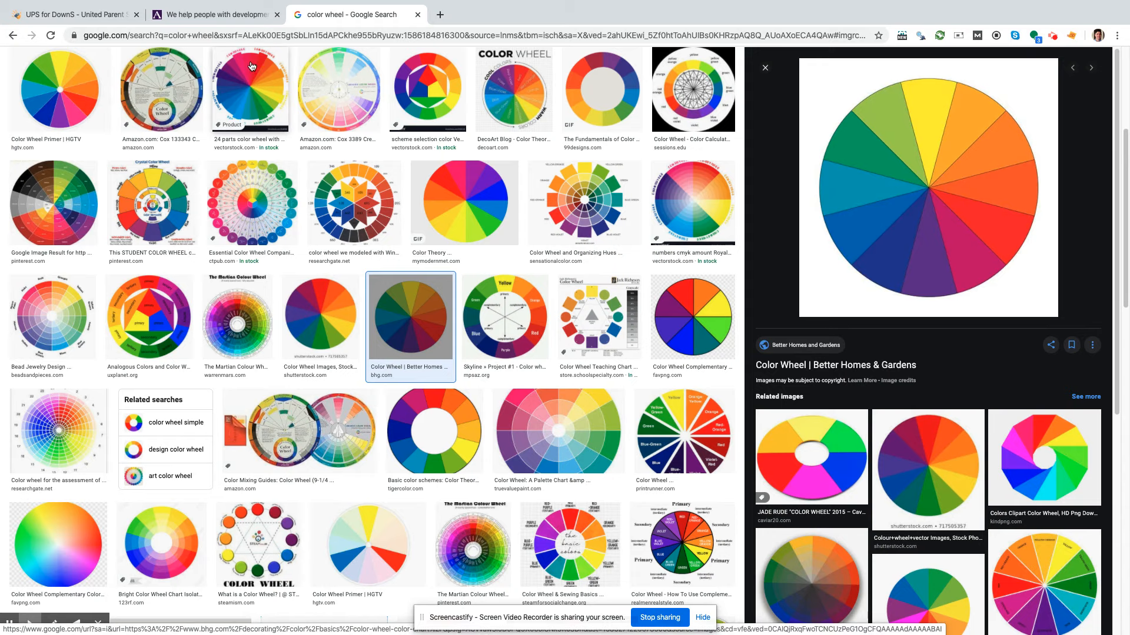
left_click(229, 16)
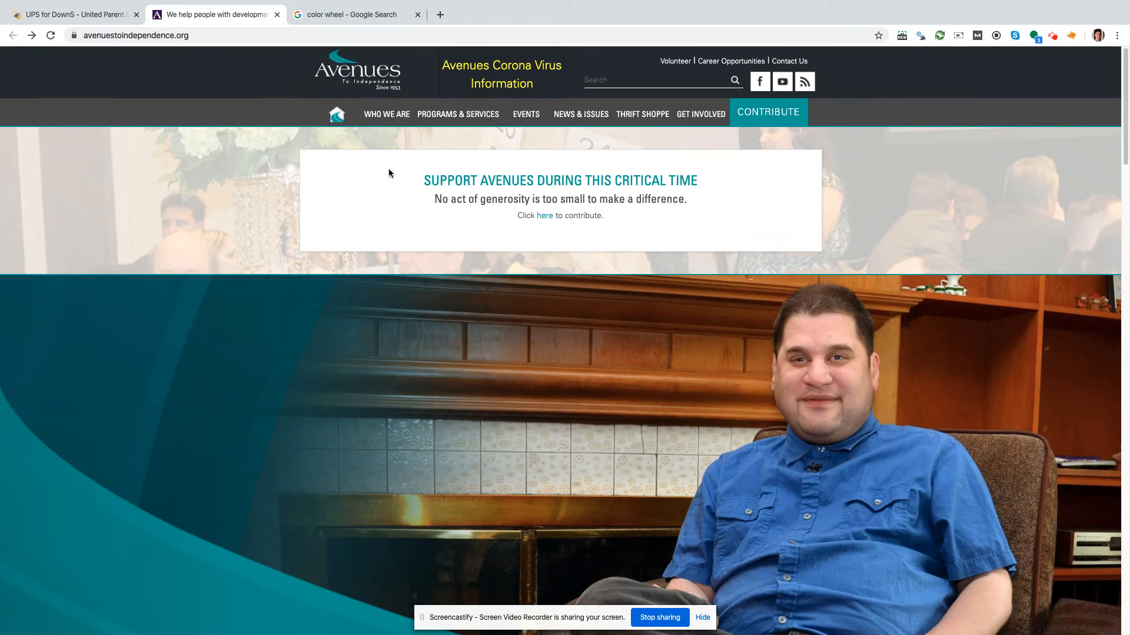
left_click(334, 16)
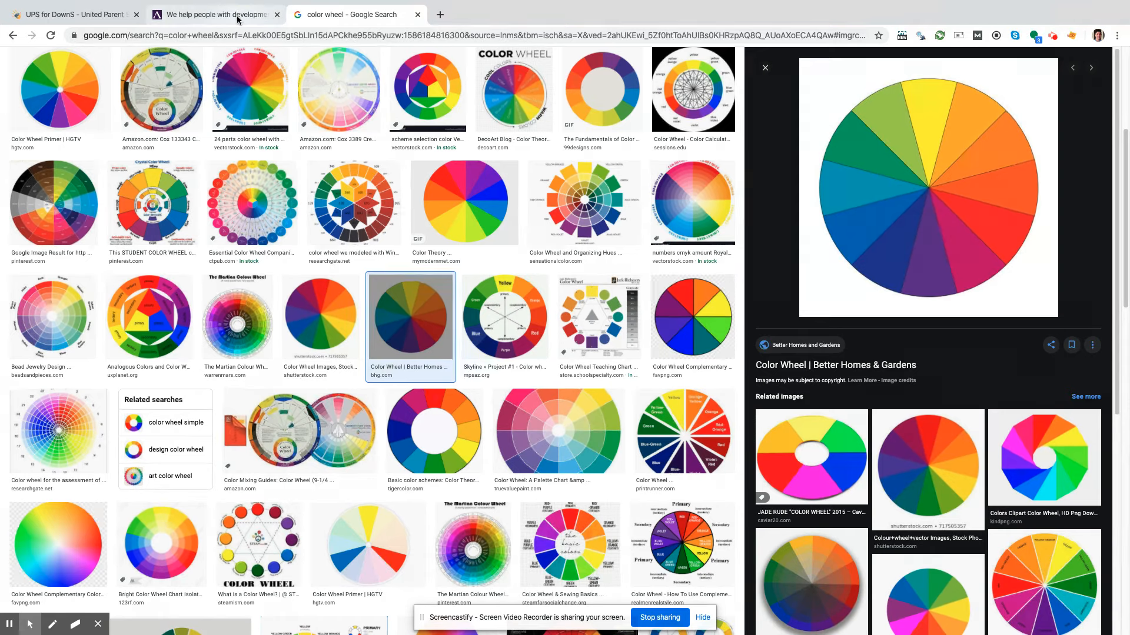
left_click(265, 13)
left_click(104, 11)
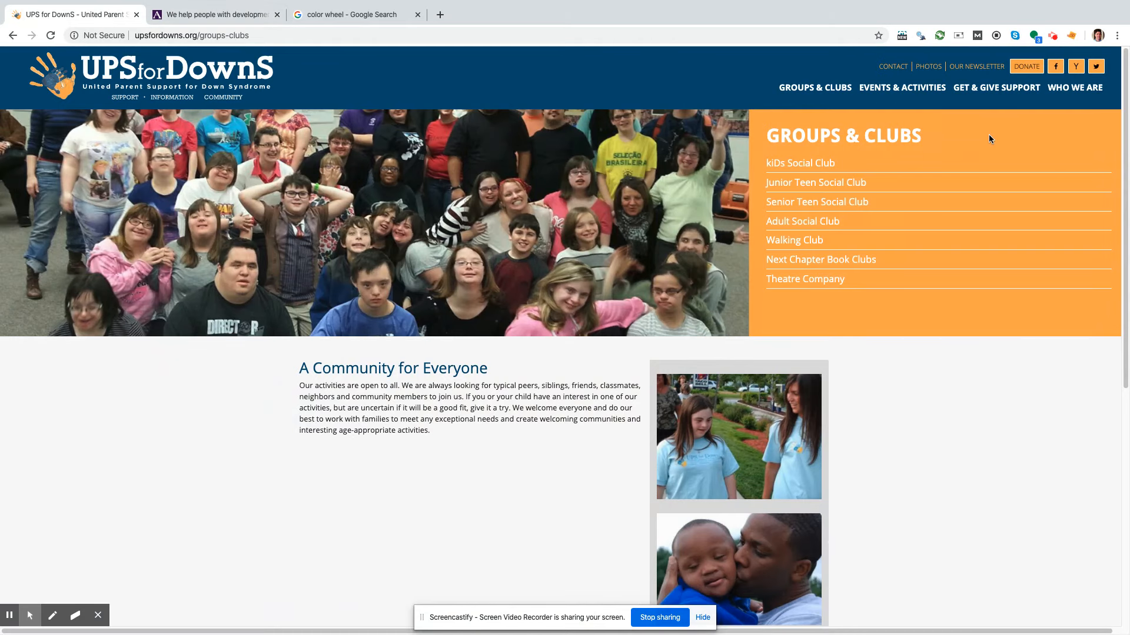
Step: Re-examine the Groups & Clubs page, from the orange club list and community text down to the footer contact area
scroll(630, 350, "down", 3)
scroll(630, 352, "down", 2)
scroll(636, 352, "up", 4)
scroll(822, 390, "down", 3)
scroll(821, 394, "down", 3)
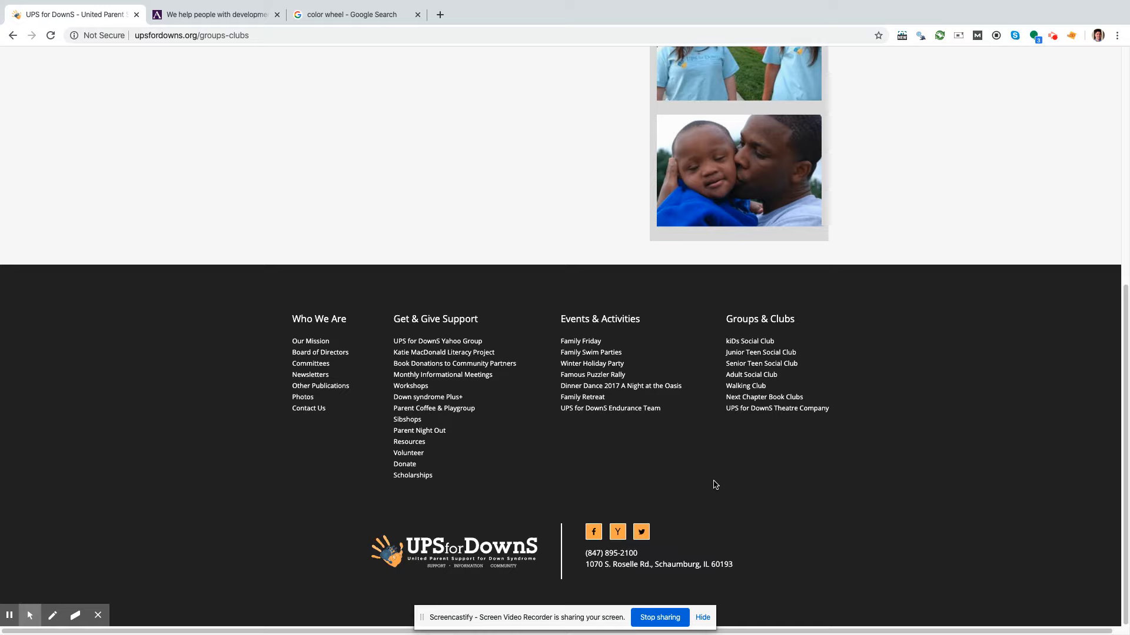
scroll(717, 479, "up", 7)
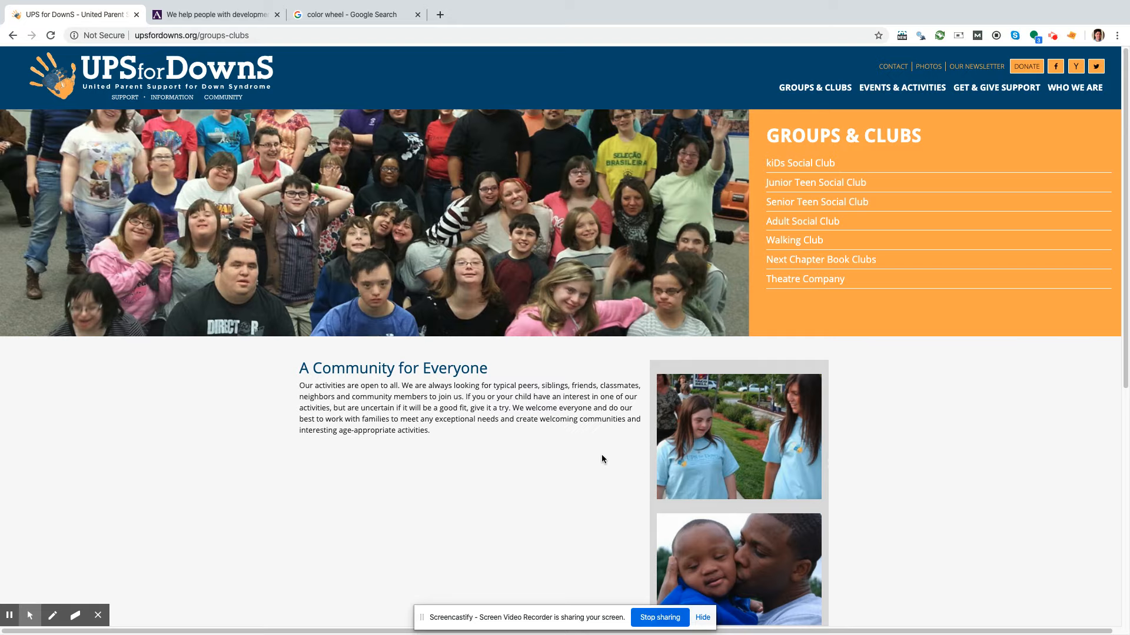
scroll(584, 441, "down", 4)
scroll(584, 442, "up", 4)
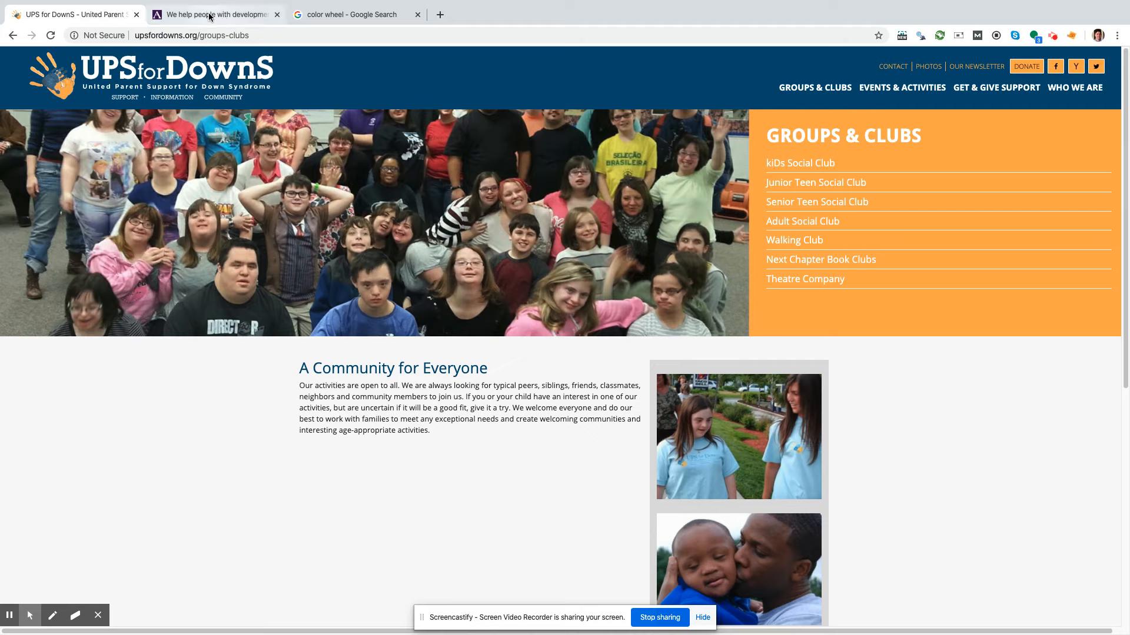
Step: Replace the color wheel results with a search for "gravit", launch the Gravit Designer web app and create a blank infinite-canvas design
left_click(328, 15)
left_click(239, 35)
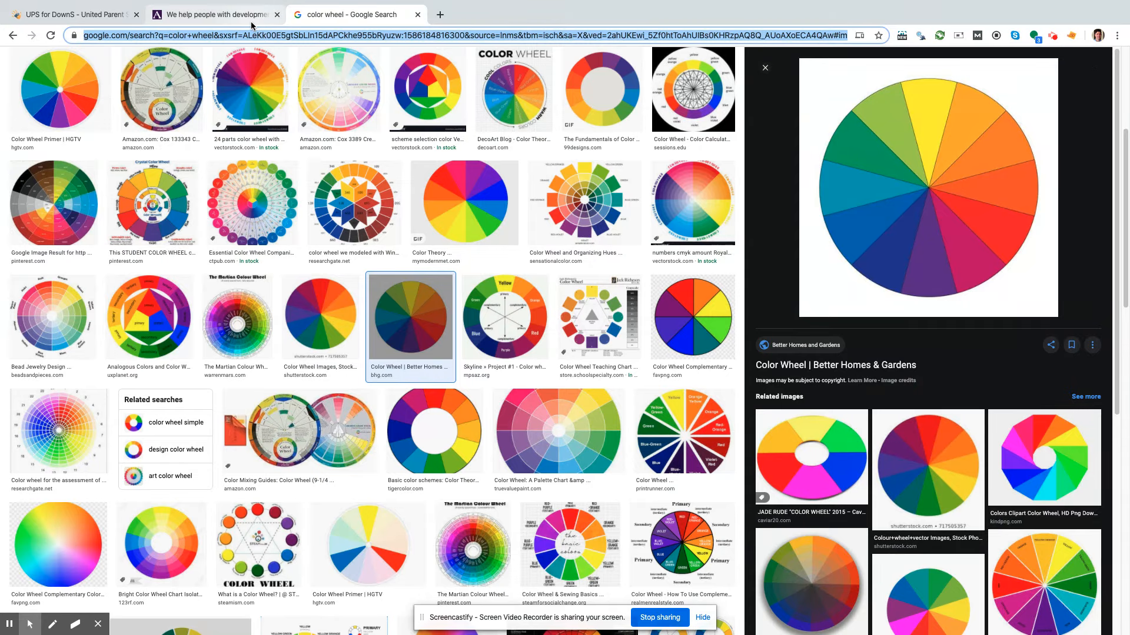
type("gravit")
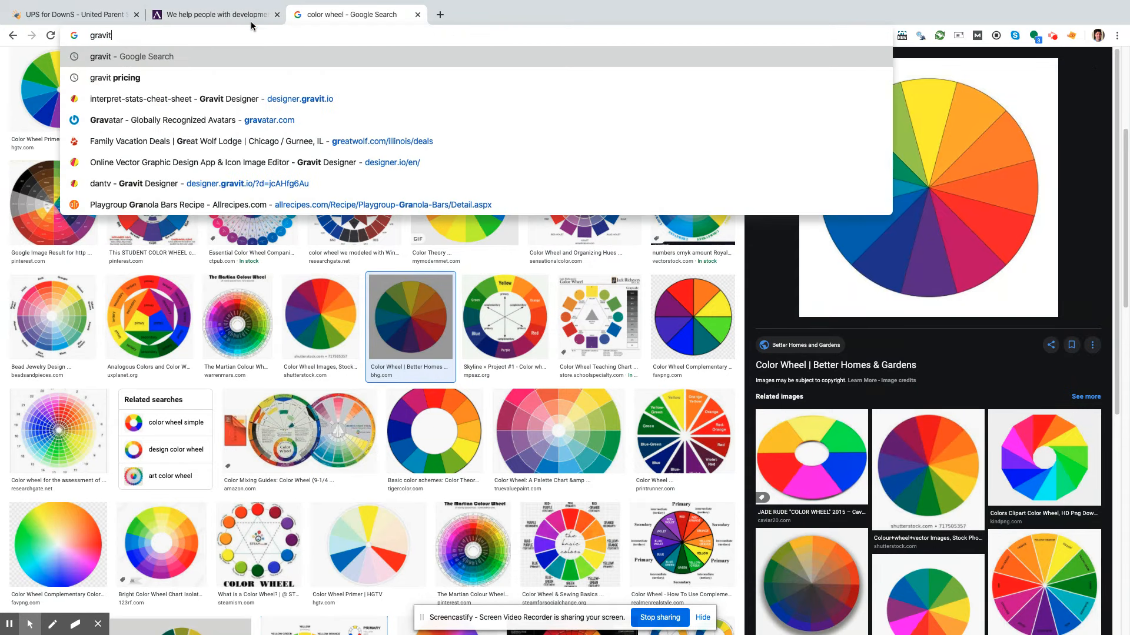
key("Return")
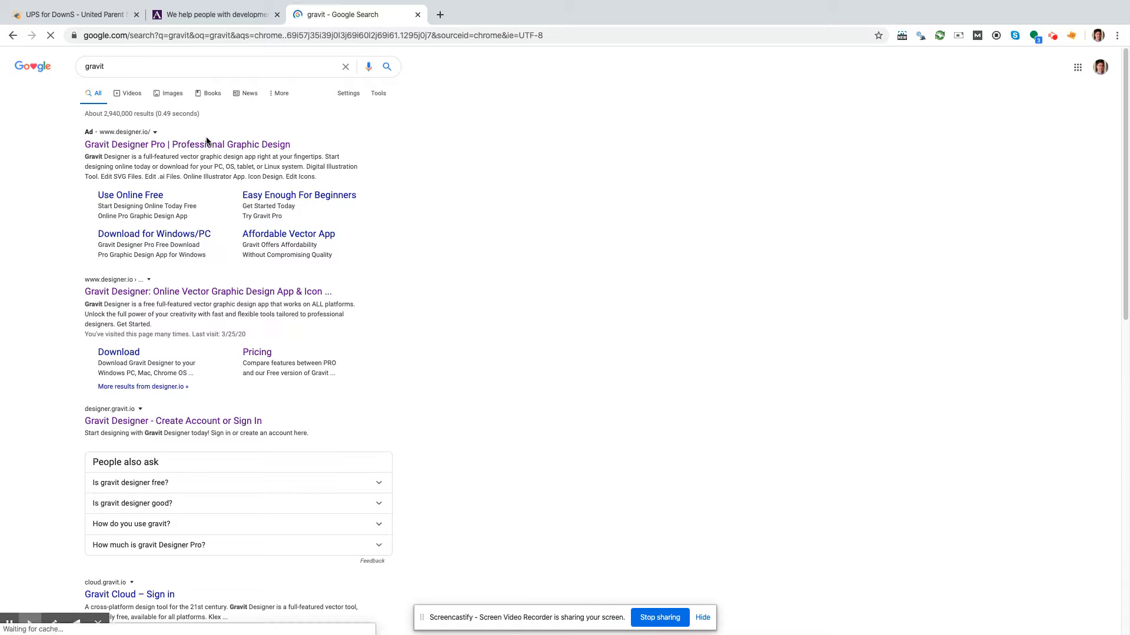
left_click(177, 292)
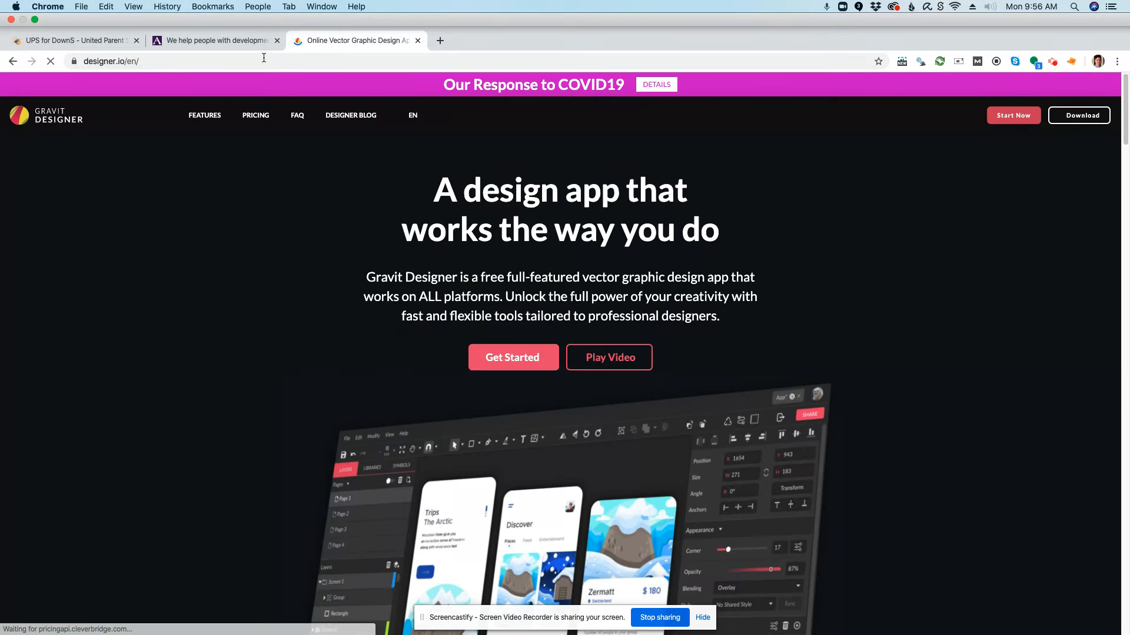
left_click(1022, 92)
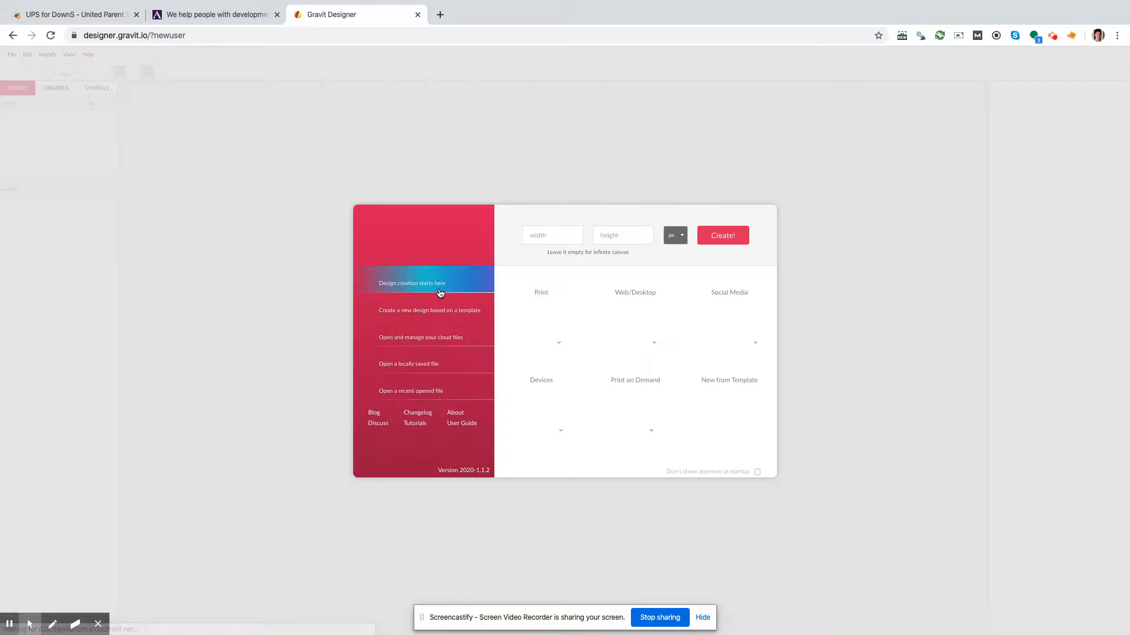
left_click(724, 238)
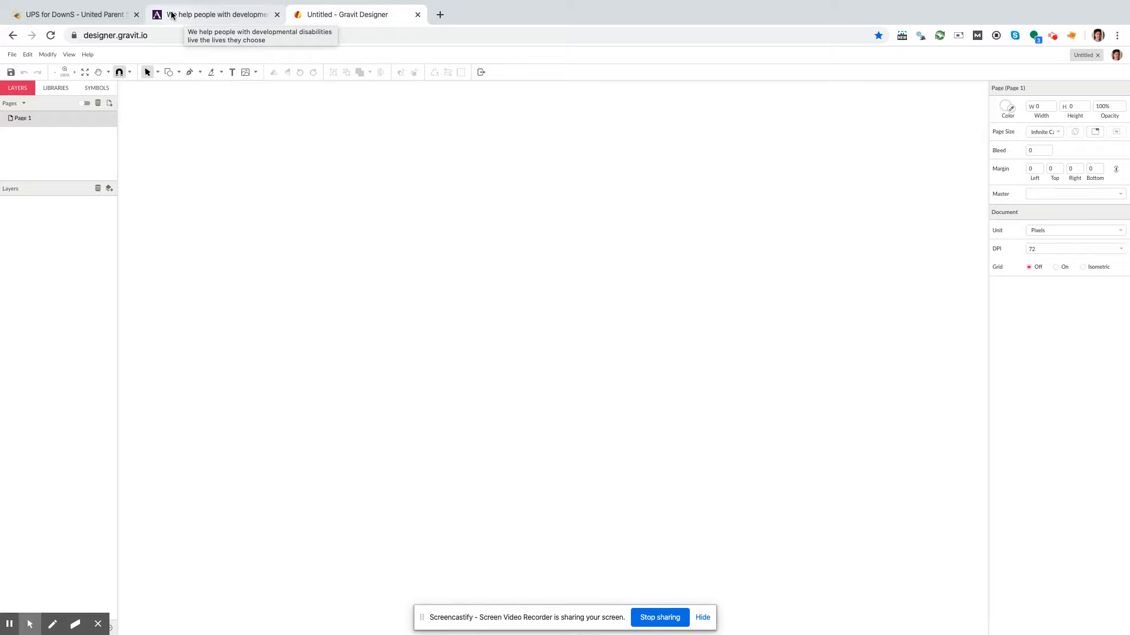
Step: Return to the UPS for DownS site and review the Groups & Clubs page layout against its footer links
left_click(107, 14)
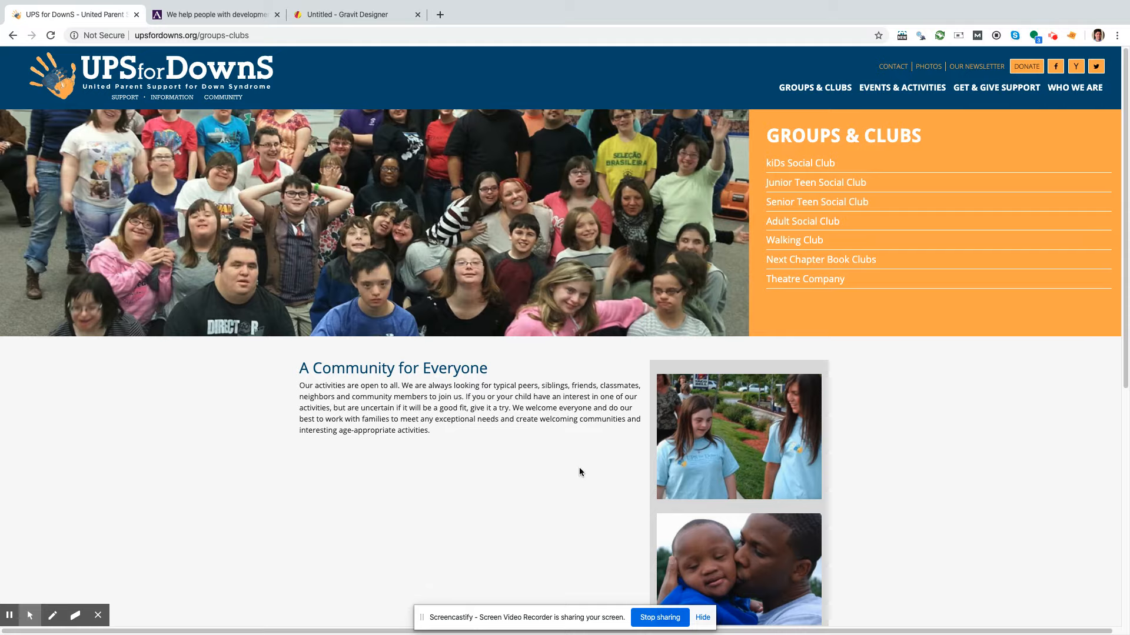
scroll(571, 452, "down", 7)
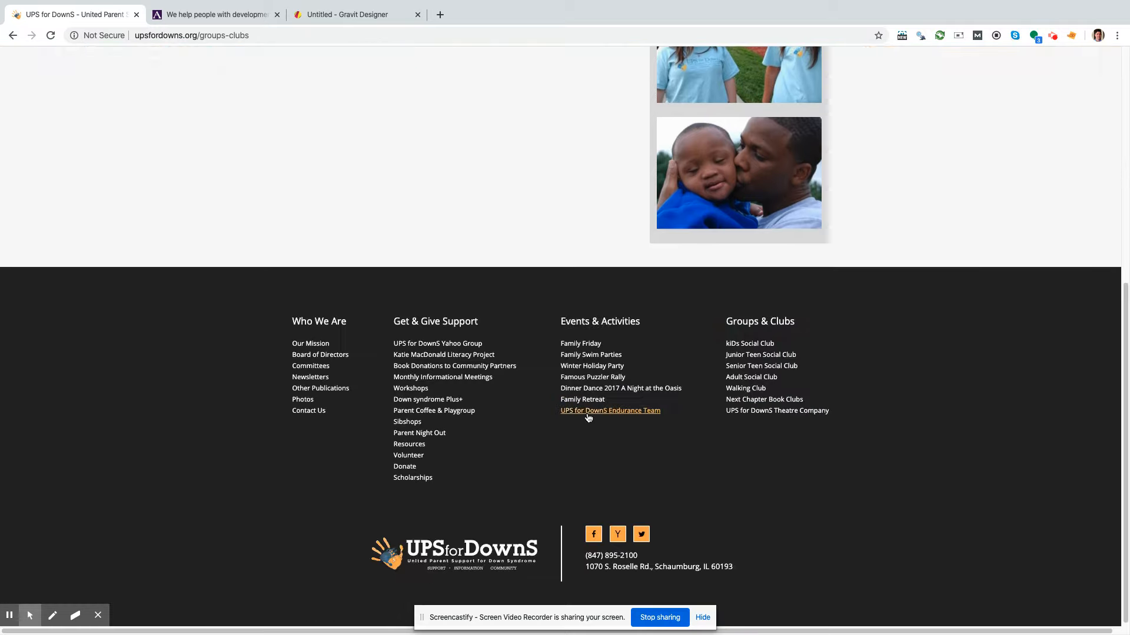
scroll(592, 415, "up", 7)
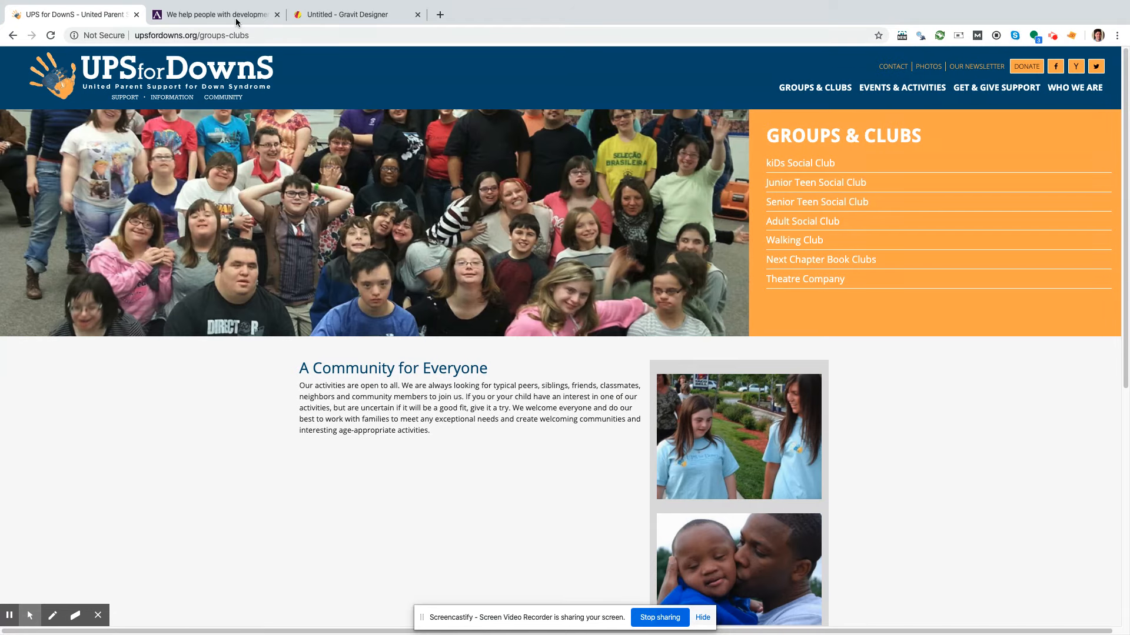
scroll(465, 218, "down", 3)
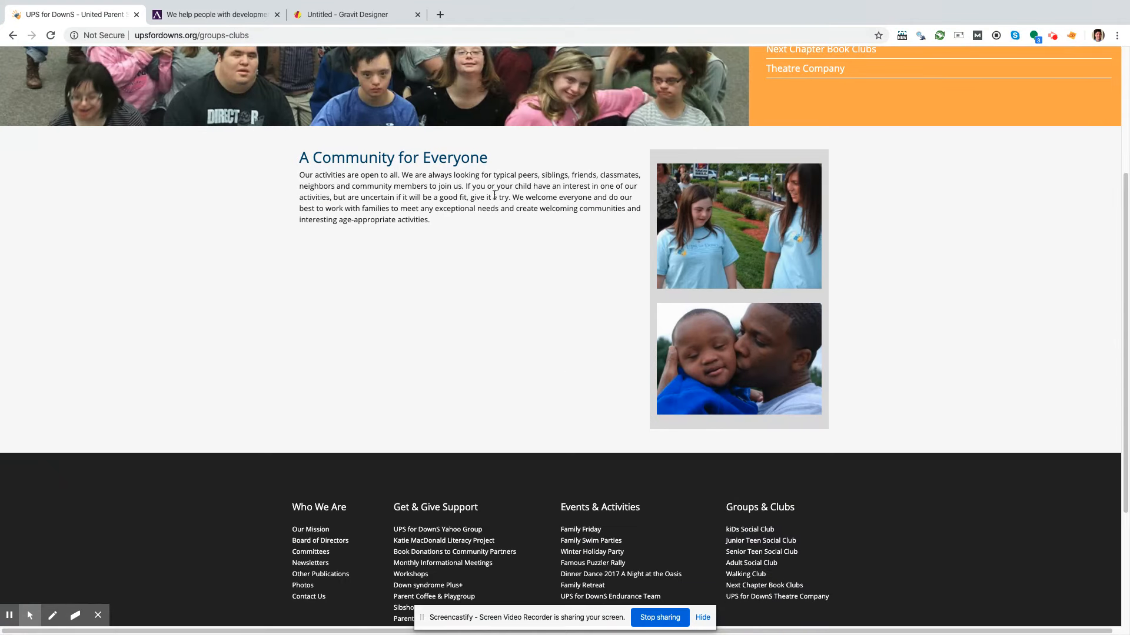
scroll(593, 287, "up", 3)
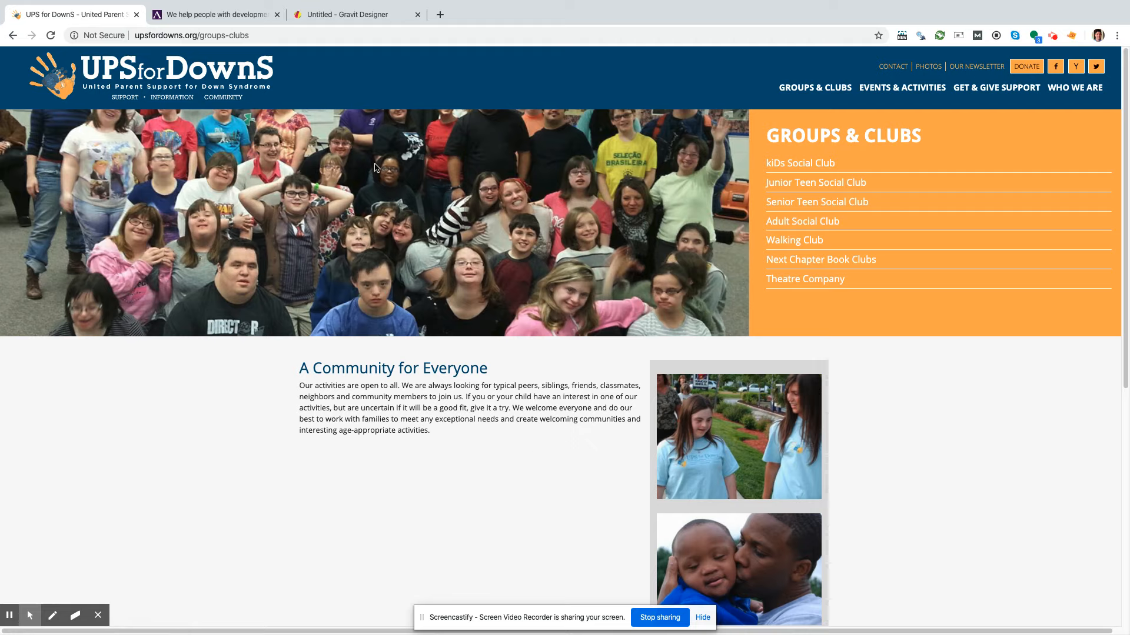
Step: Open the Senior Teen Social Club page and examine its photo, description text, club navigation and footer
left_click(802, 204)
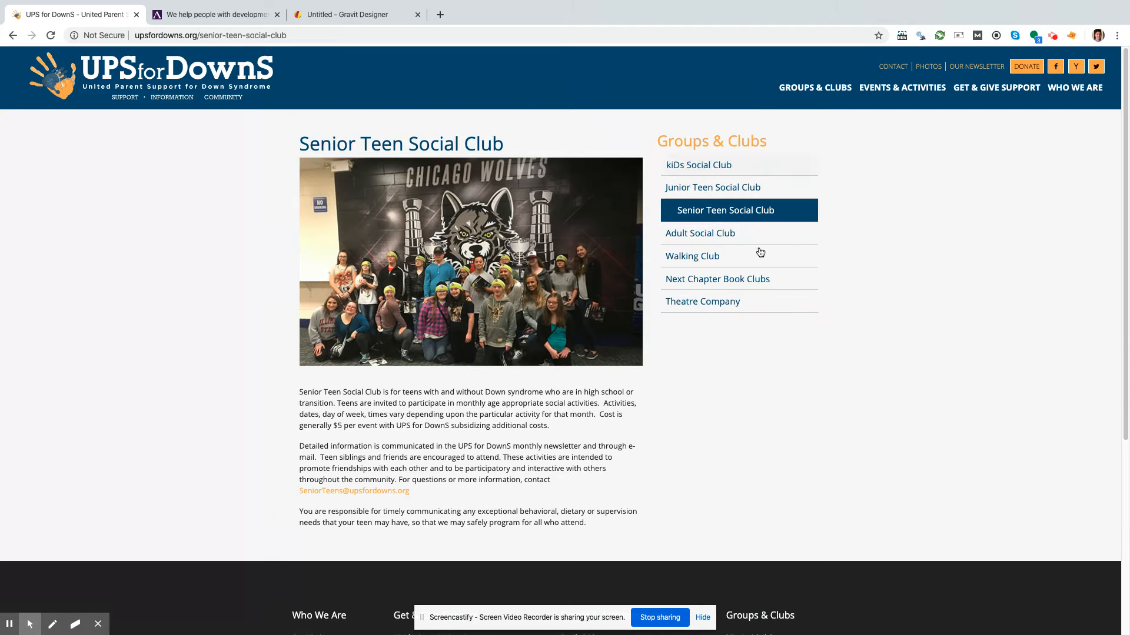
scroll(765, 341, "down", 4)
scroll(769, 345, "up", 4)
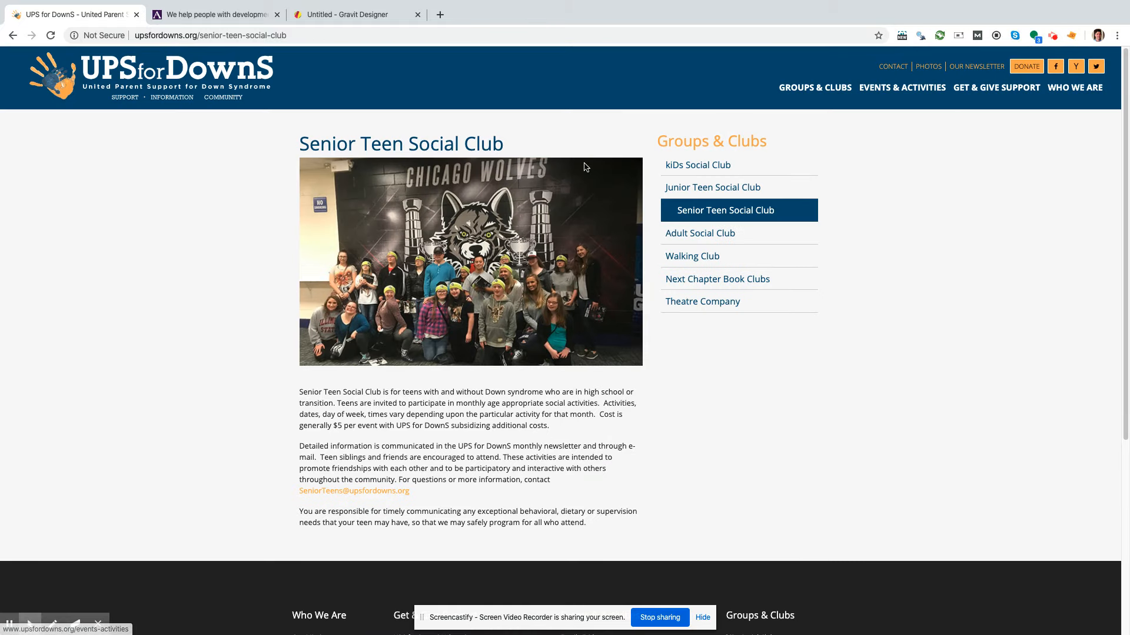
scroll(252, 353, "down", 5)
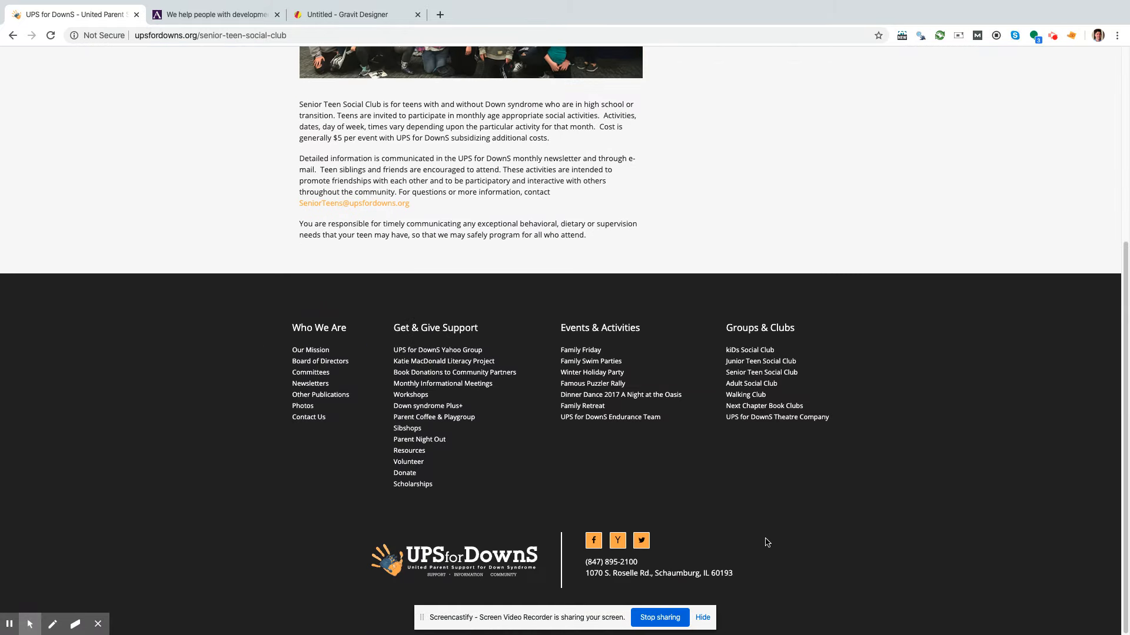
scroll(569, 224, "up", 5)
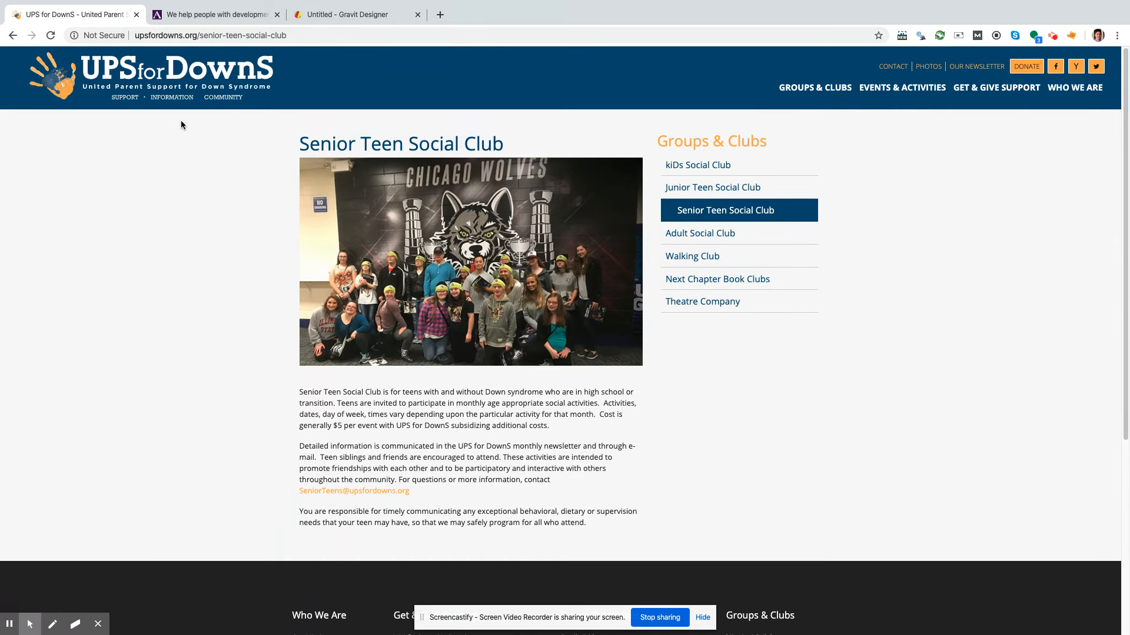
Step: Search for "marcfirst" in a new tab and open the Marcfirst website
left_click(440, 14)
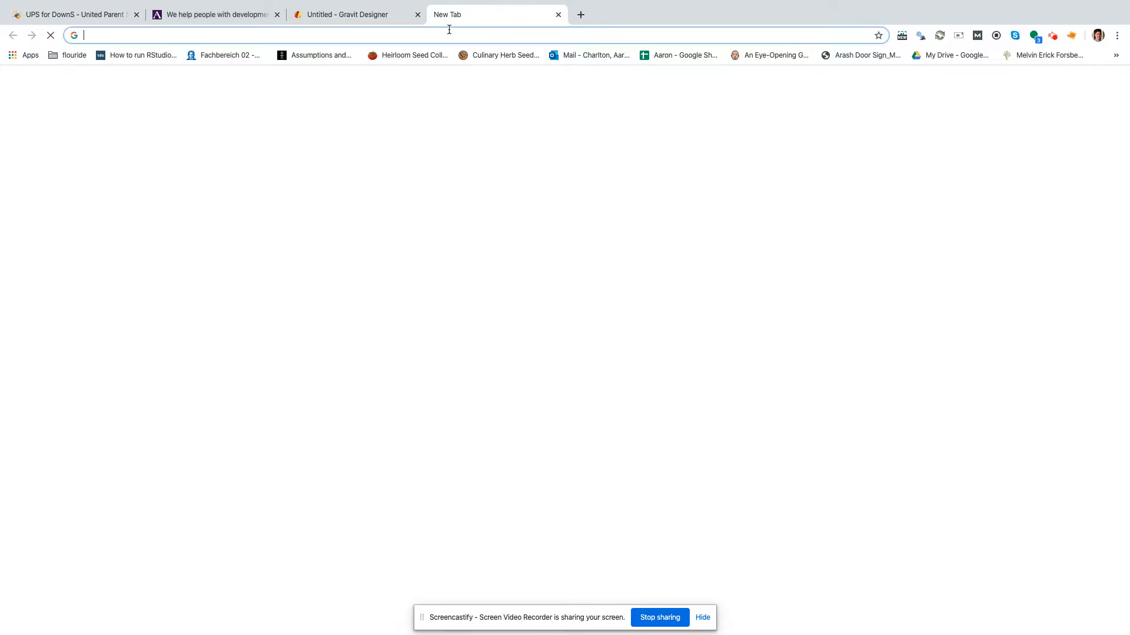
type("marcr")
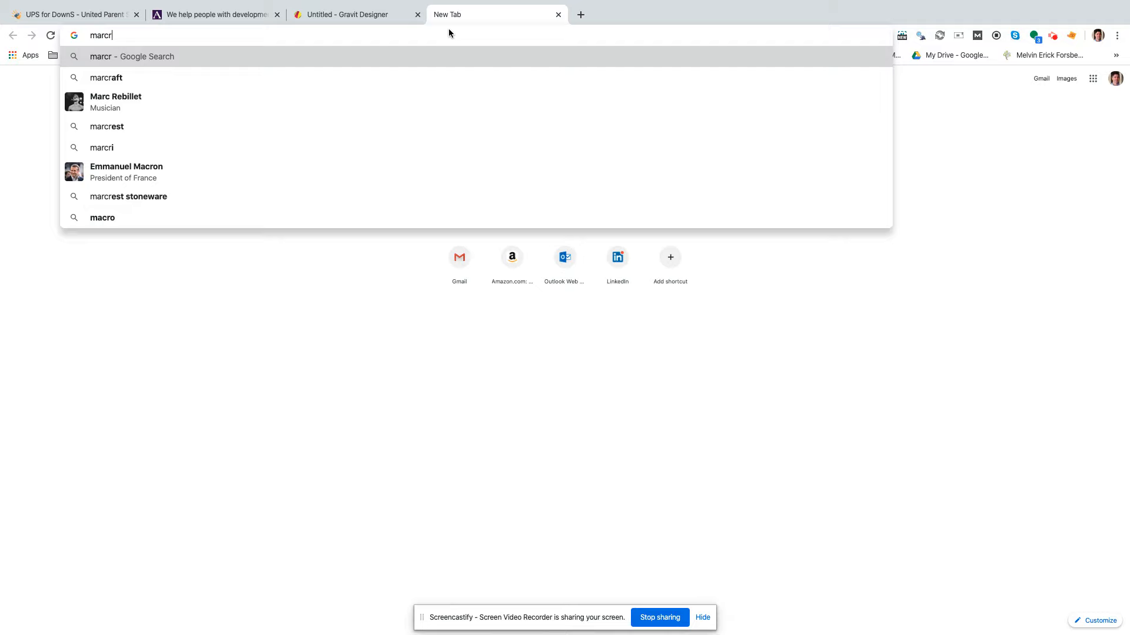
key("BackSpace")
type("first")
key("Return")
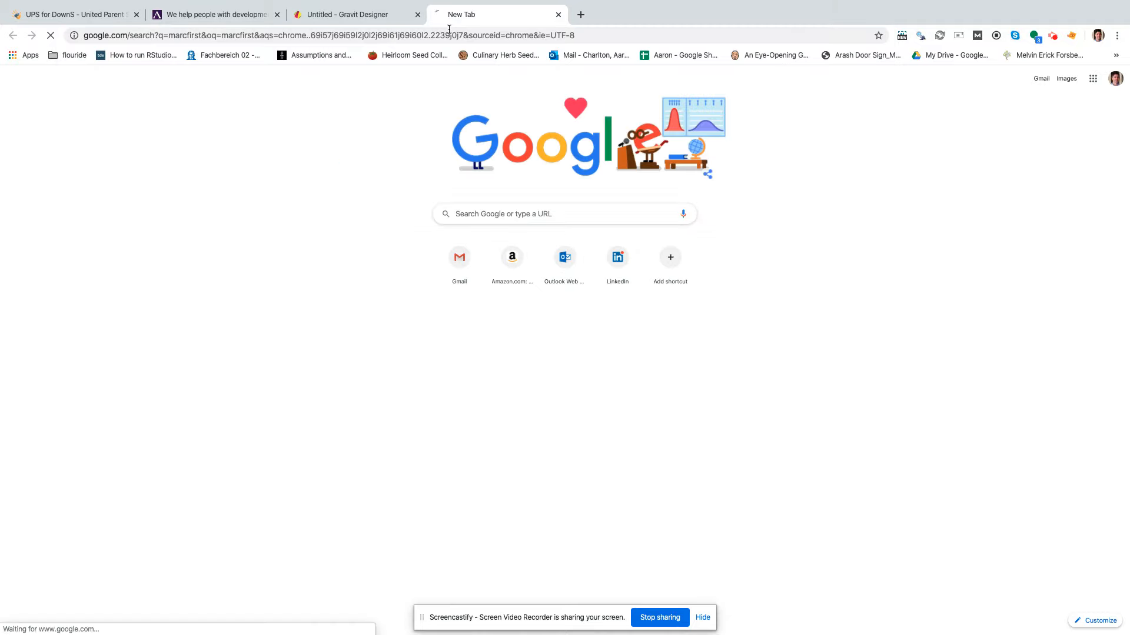
left_click(153, 134)
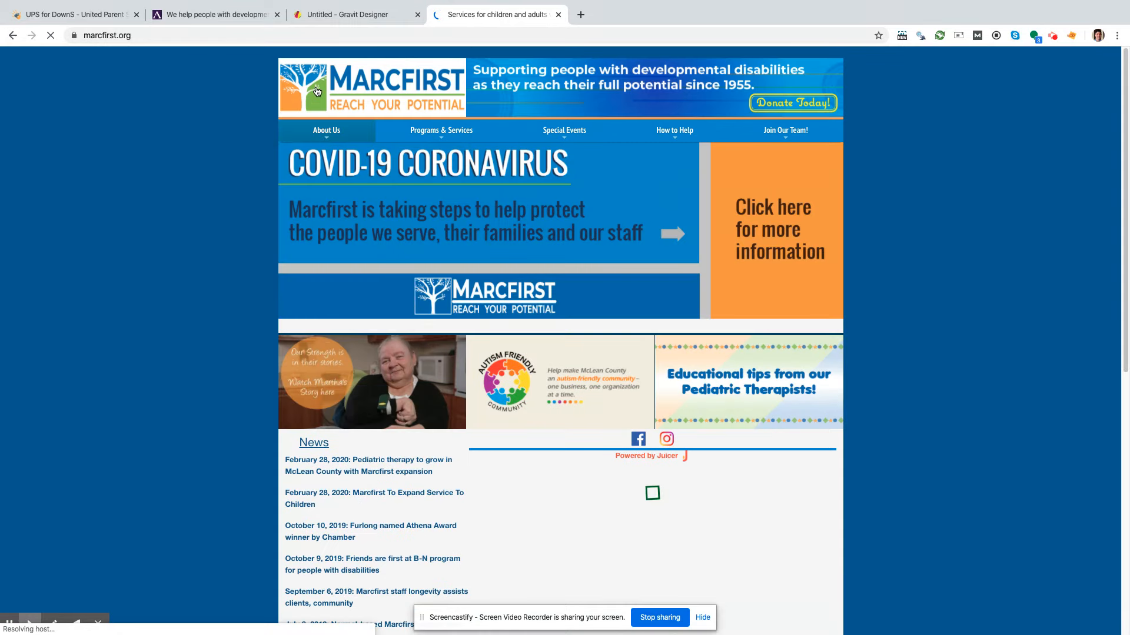
Step: Copy the Marcfirst header logo into the blank Gravit Designer canvas and place it at about X 418, Y 236
right_click(323, 83)
left_click(371, 200)
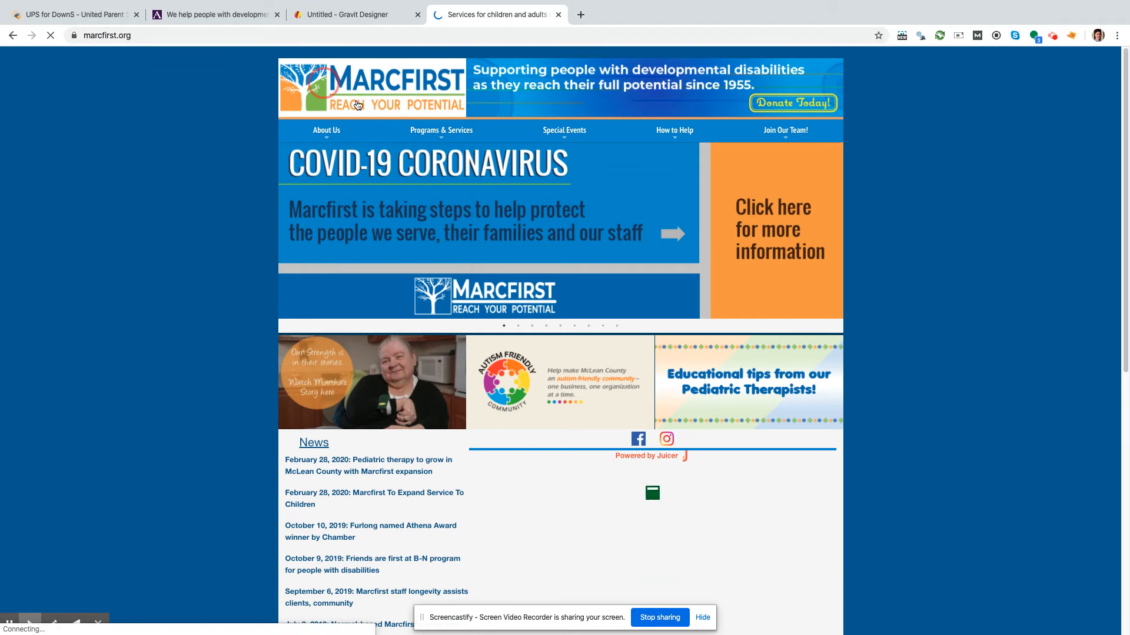
key("super+shift+4")
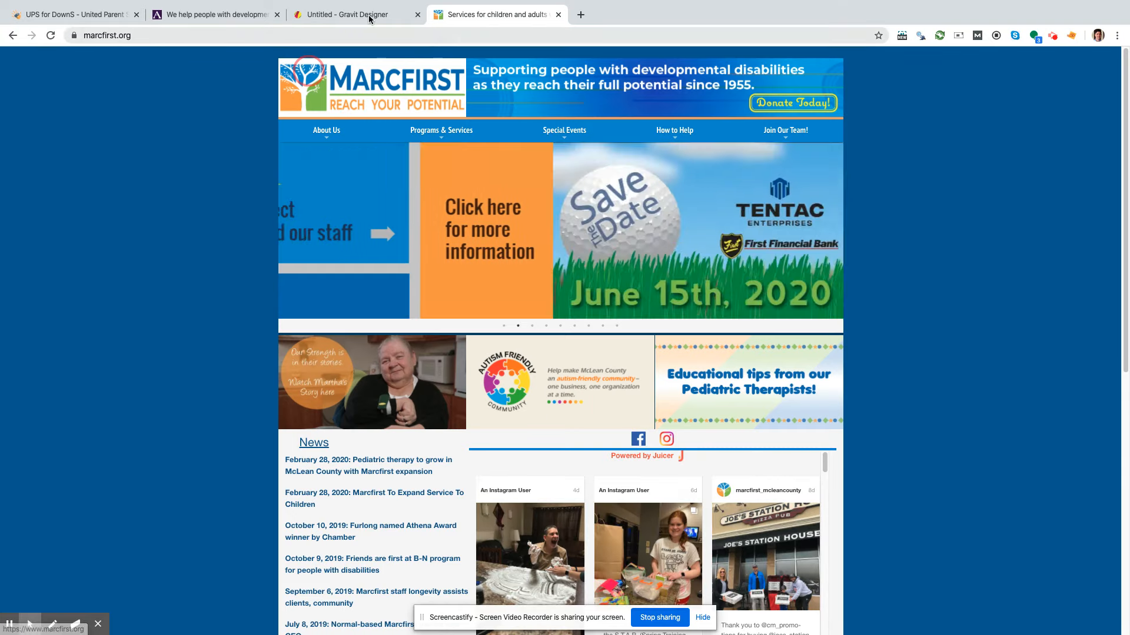
left_click(348, 14)
right_click(249, 158)
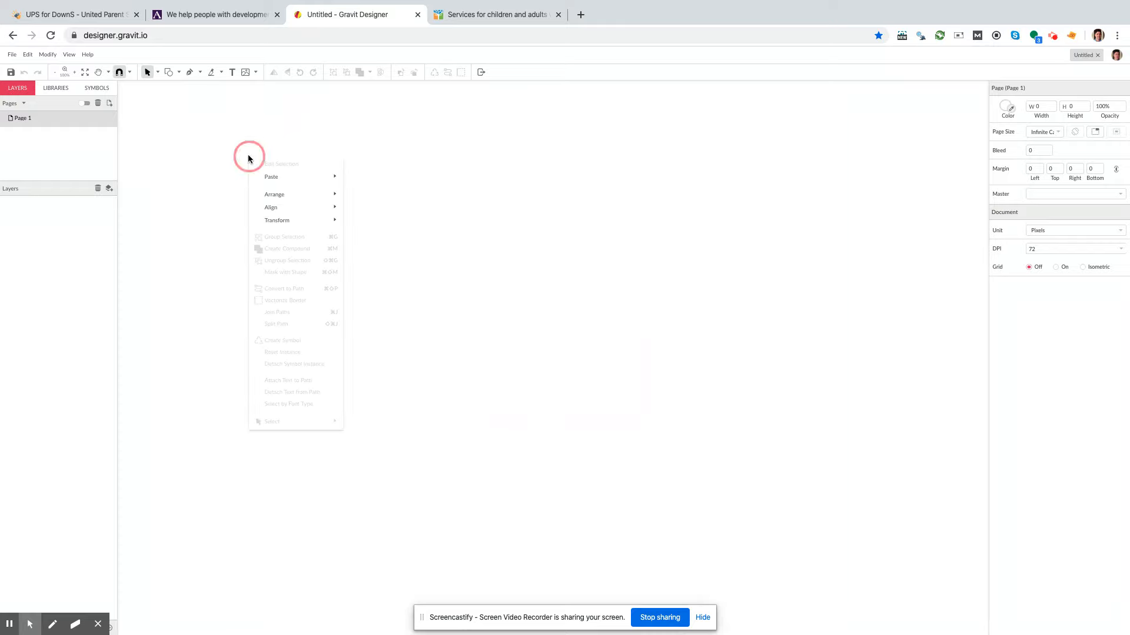
left_click(240, 148)
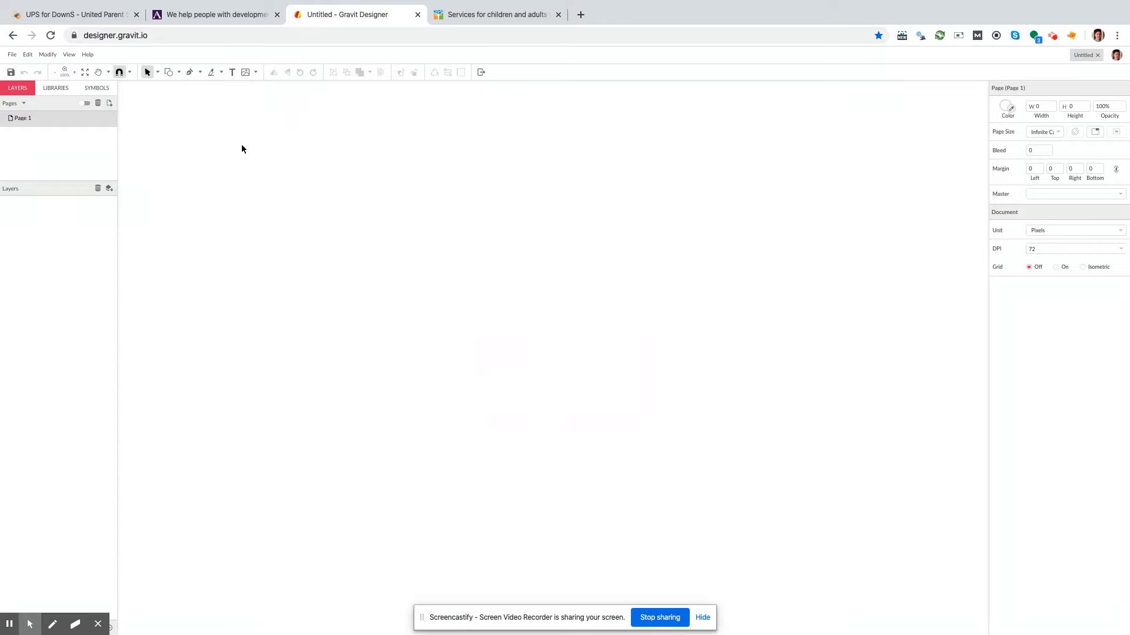
key("ctrl+v")
left_click_drag(167, 96, 357, 198)
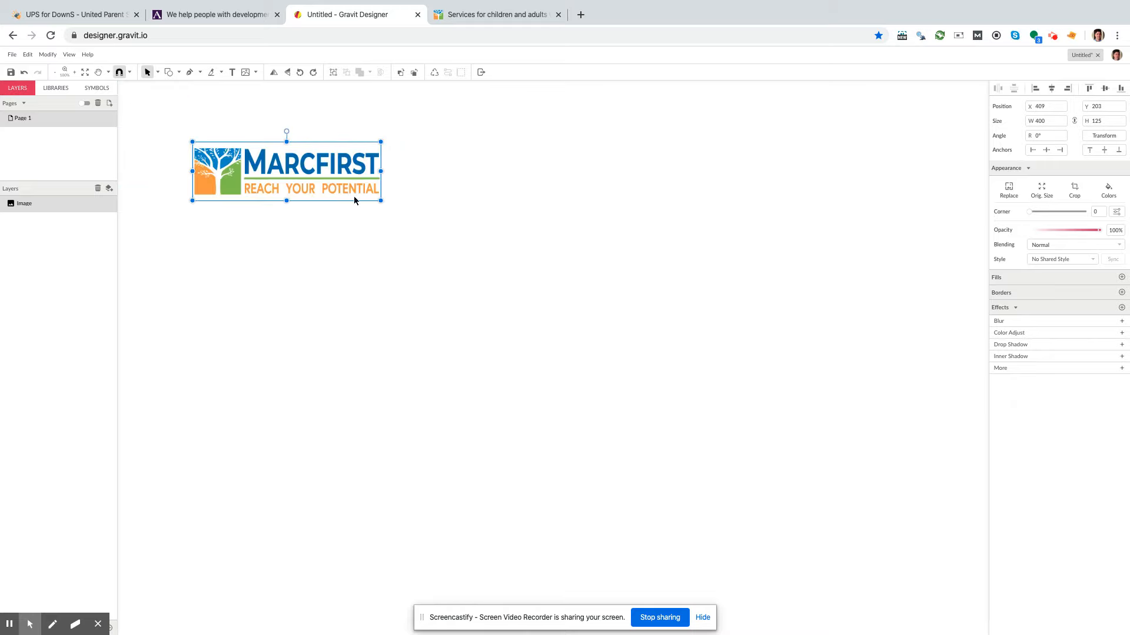
left_click_drag(354, 197, 357, 217)
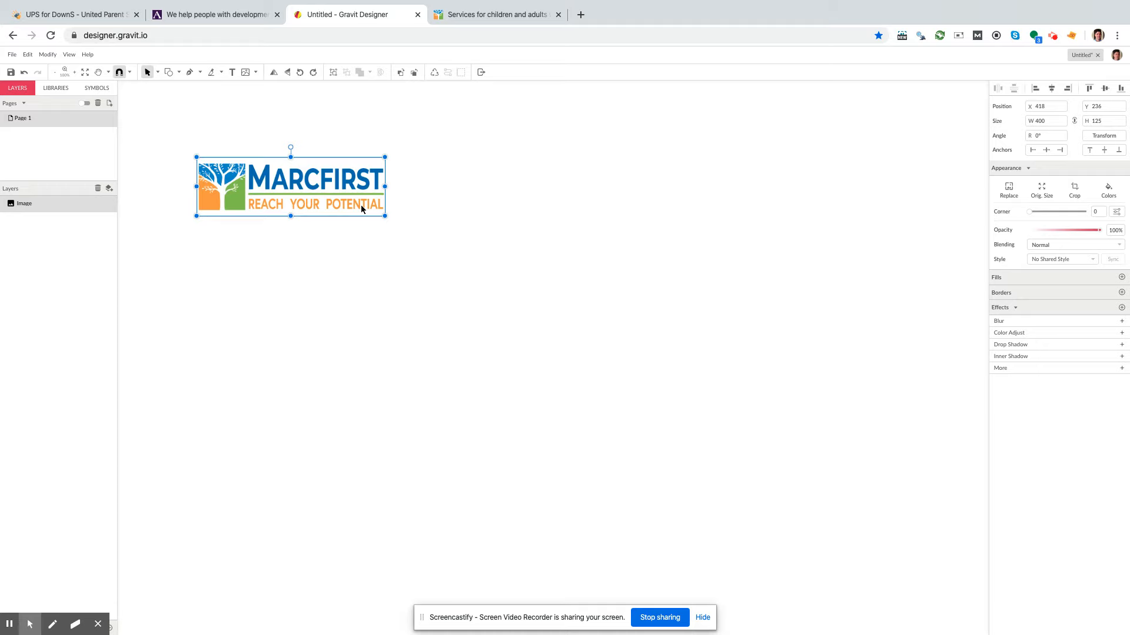
Step: Compare the UPS for DownS page and the Marcfirst homepage with the logo on the Gravit Designer canvas, leaving the logo deselected
left_click(85, 15)
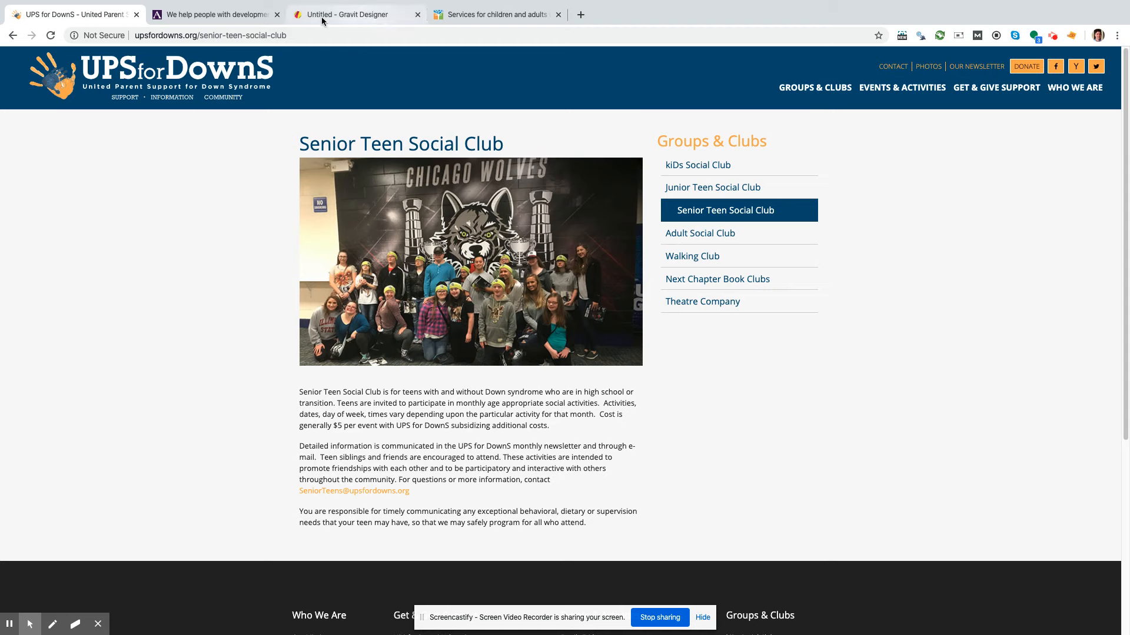
left_click(507, 14)
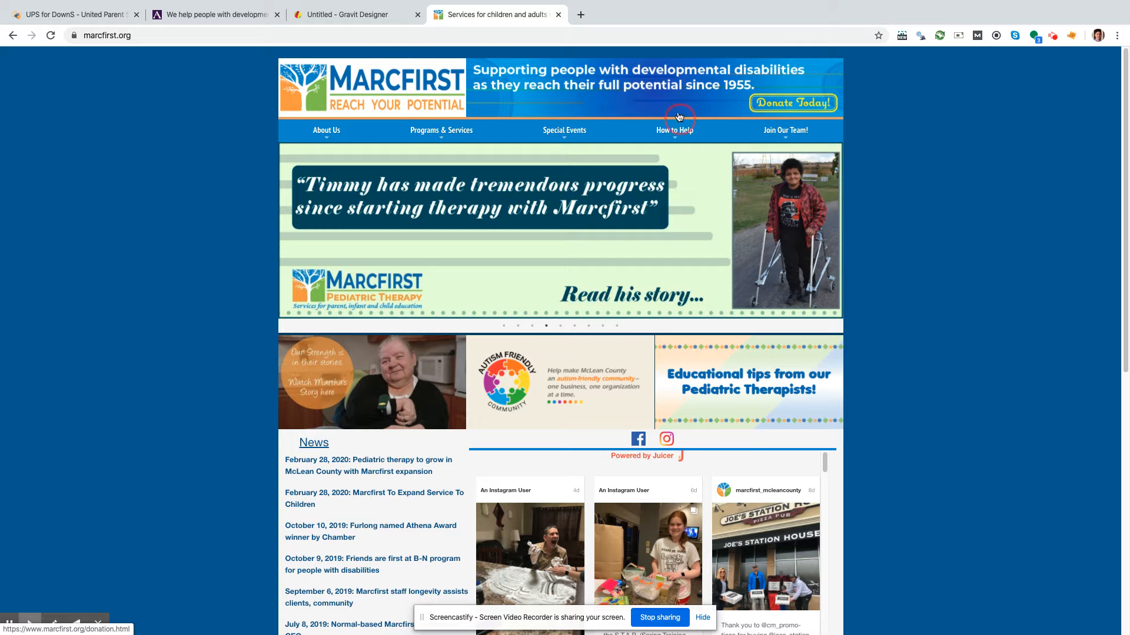
left_click(338, 16)
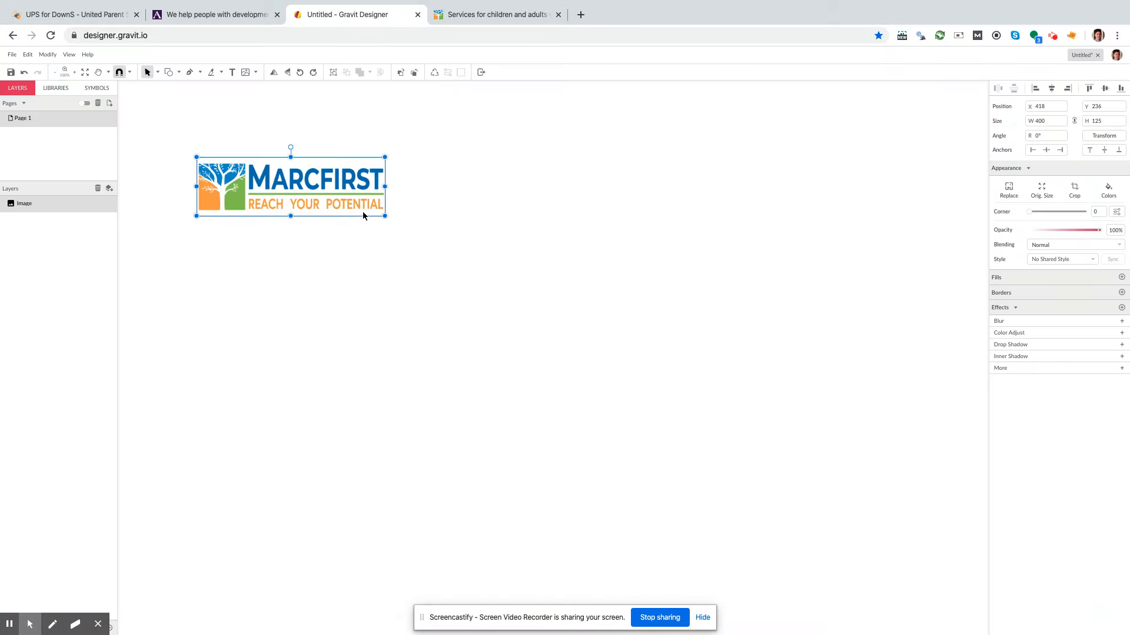
left_click(468, 22)
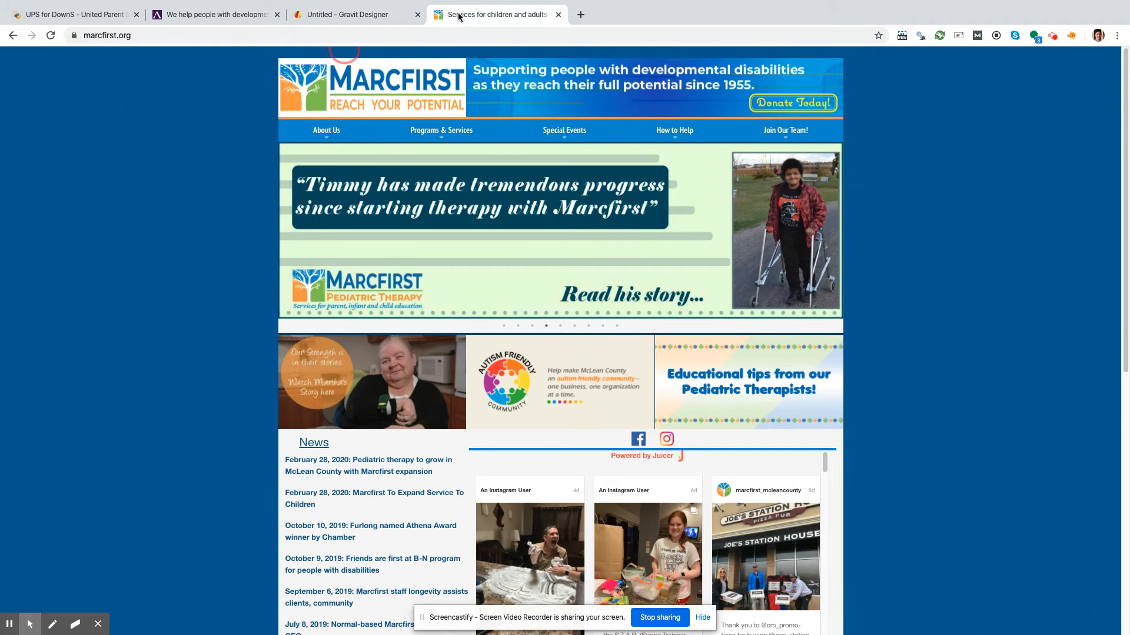
left_click(379, 16)
left_click(427, 208)
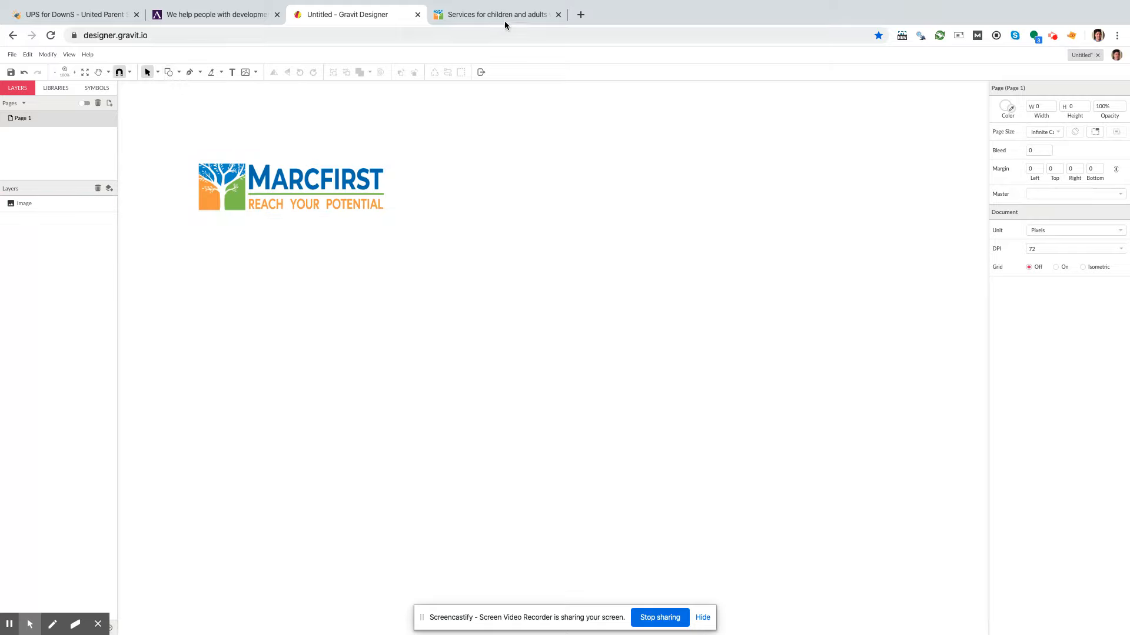
Step: Open unsplash.com in a new tab, revisiting the Marcfirst homepage and the Gravit Designer canvas for reference
left_click(581, 15)
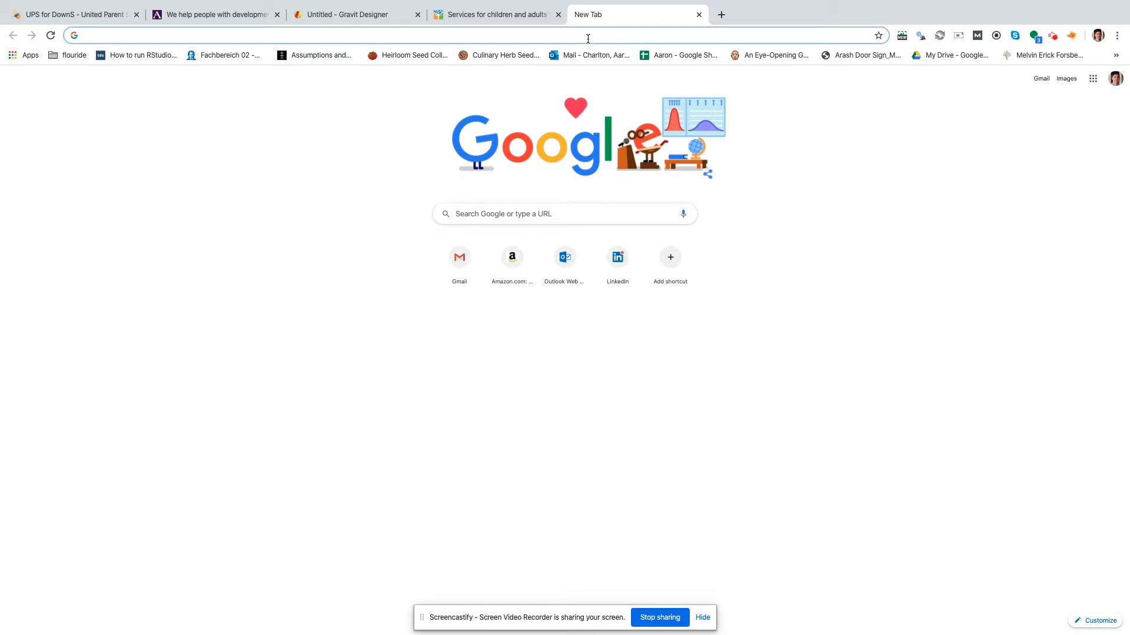
type("unsplash.com")
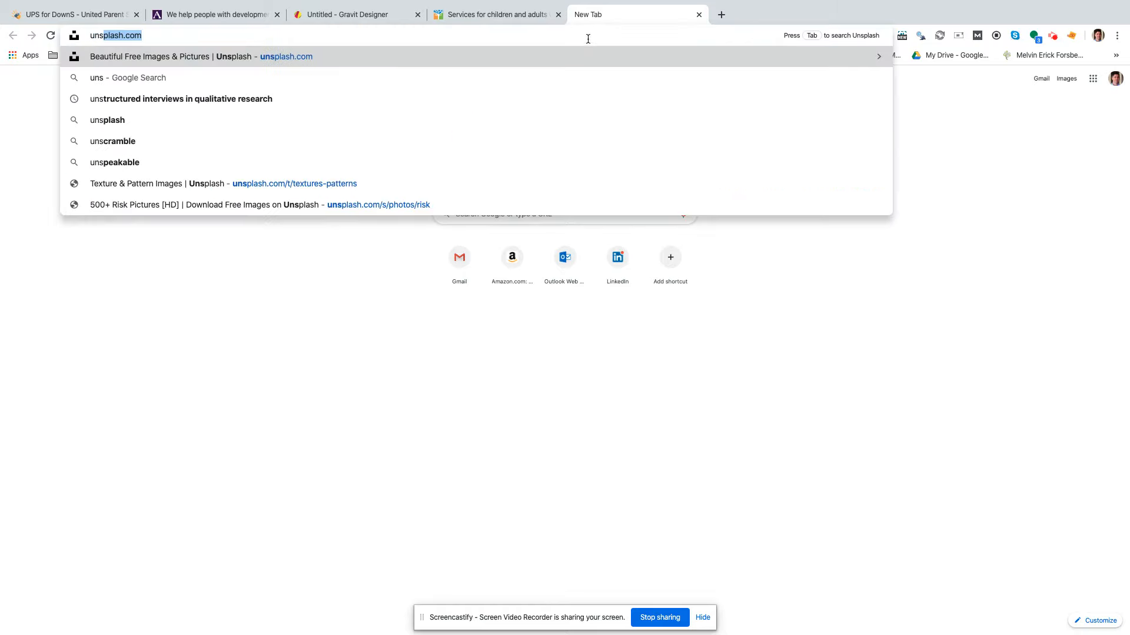
key("Return")
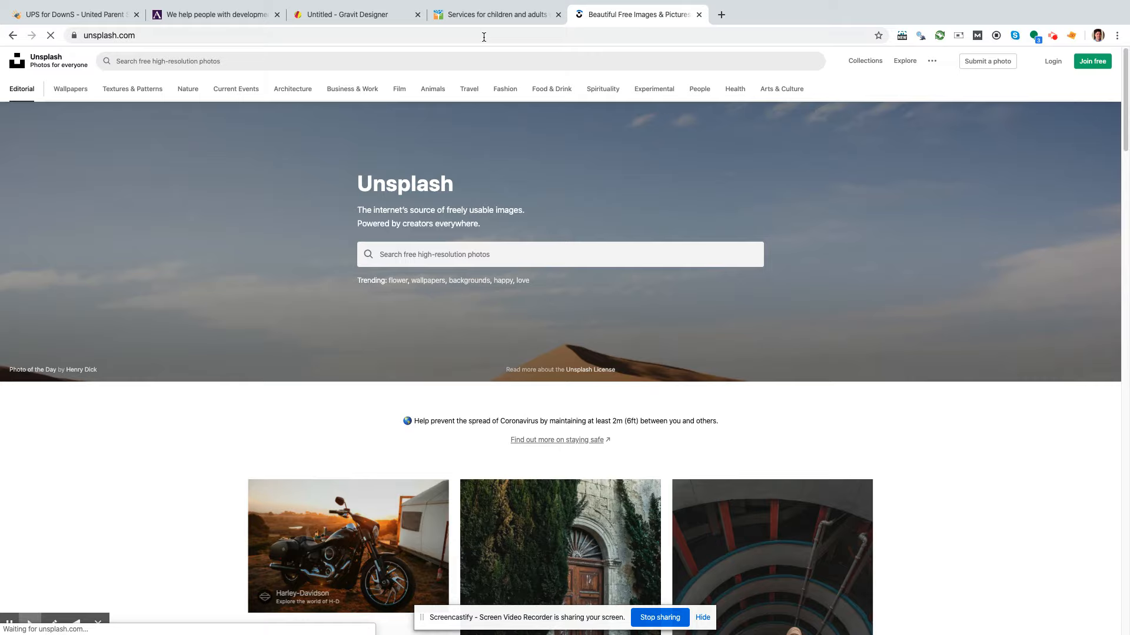
left_click(485, 15)
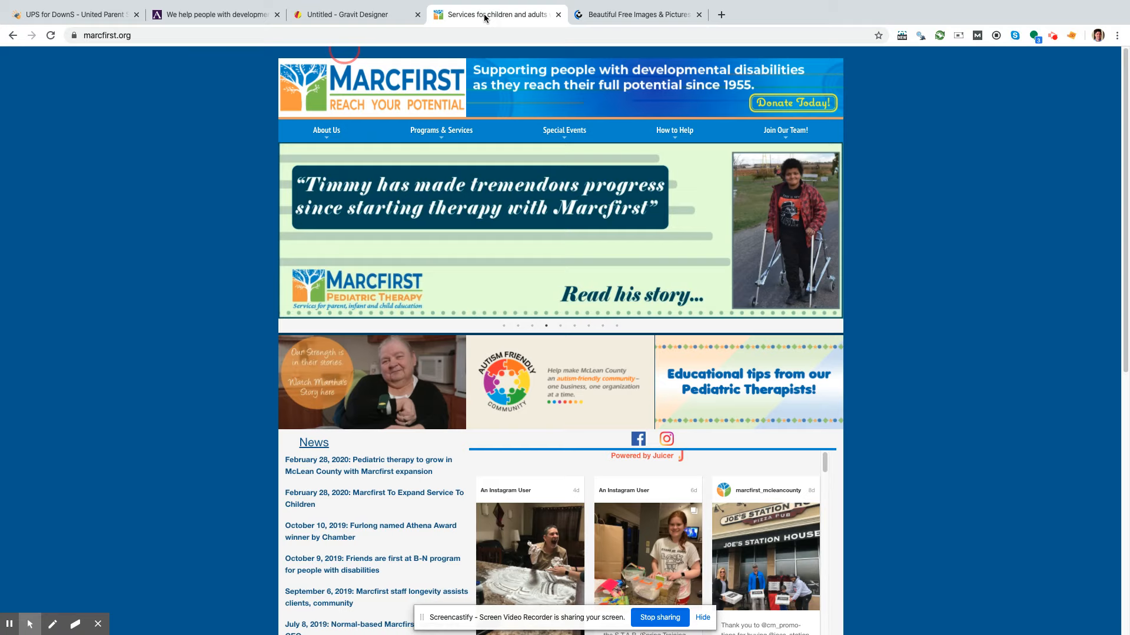
left_click(374, 15)
left_click(624, 15)
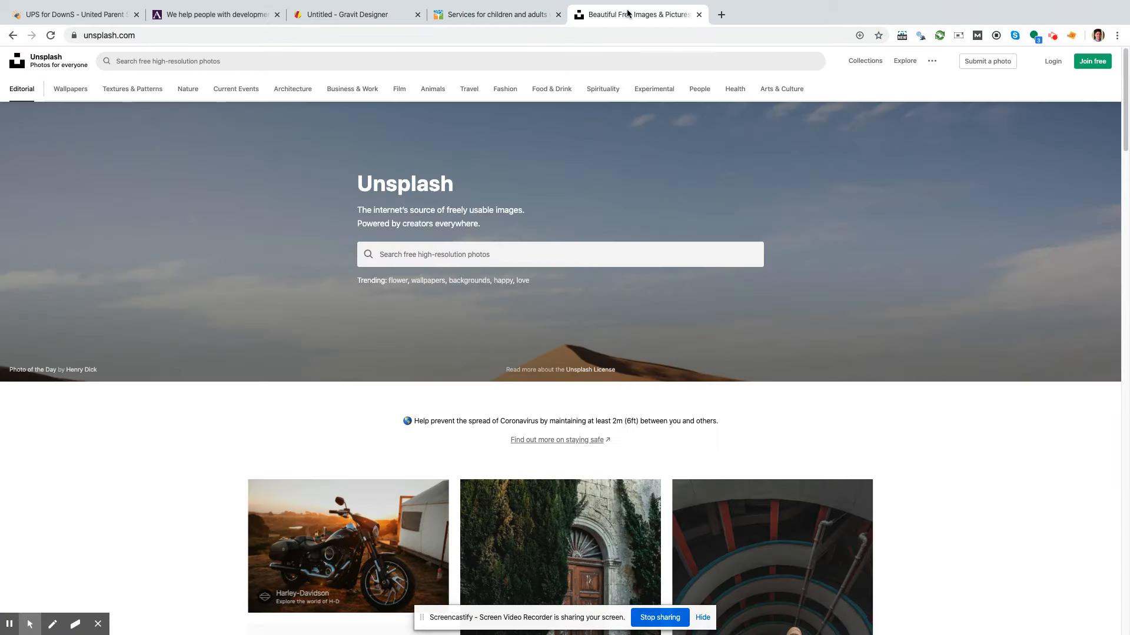
Step: Search Unsplash for "down syndrome" photos
left_click(507, 255)
type("down syndrome")
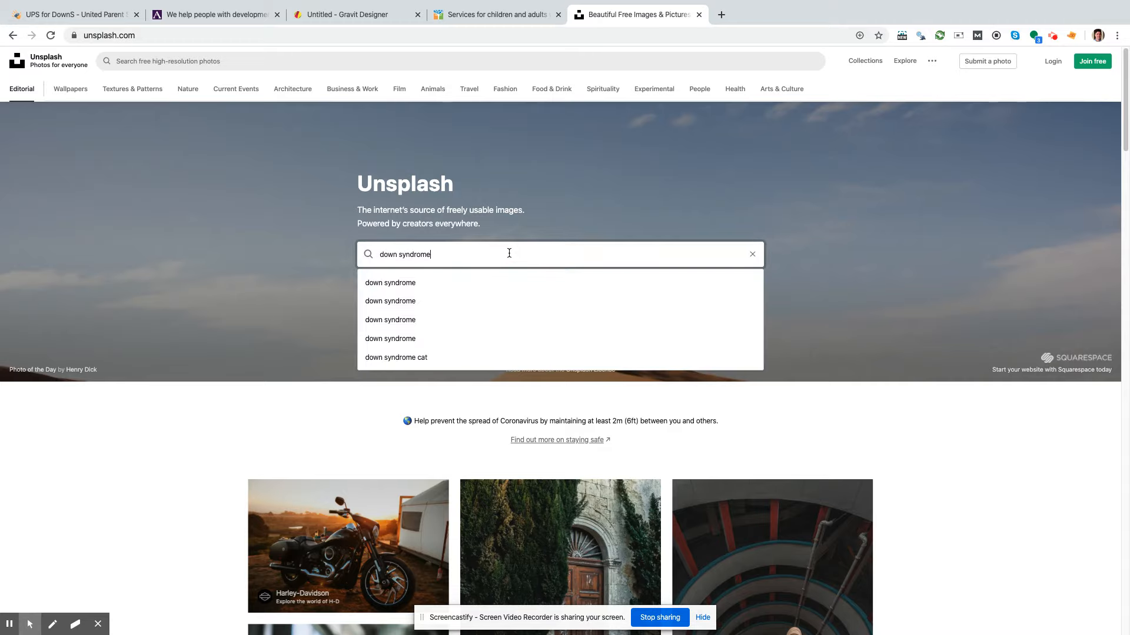
key("Return")
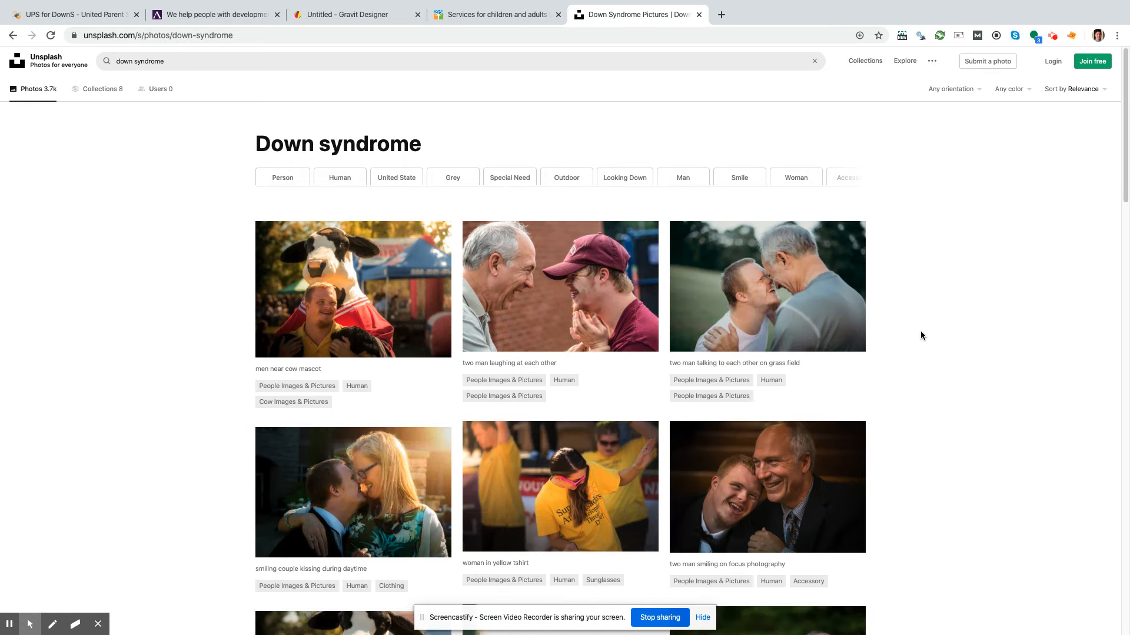
Step: Look through the Unsplash down syndrome photo results for an image that suits the Marcfirst design
scroll(925, 353, "down", 2)
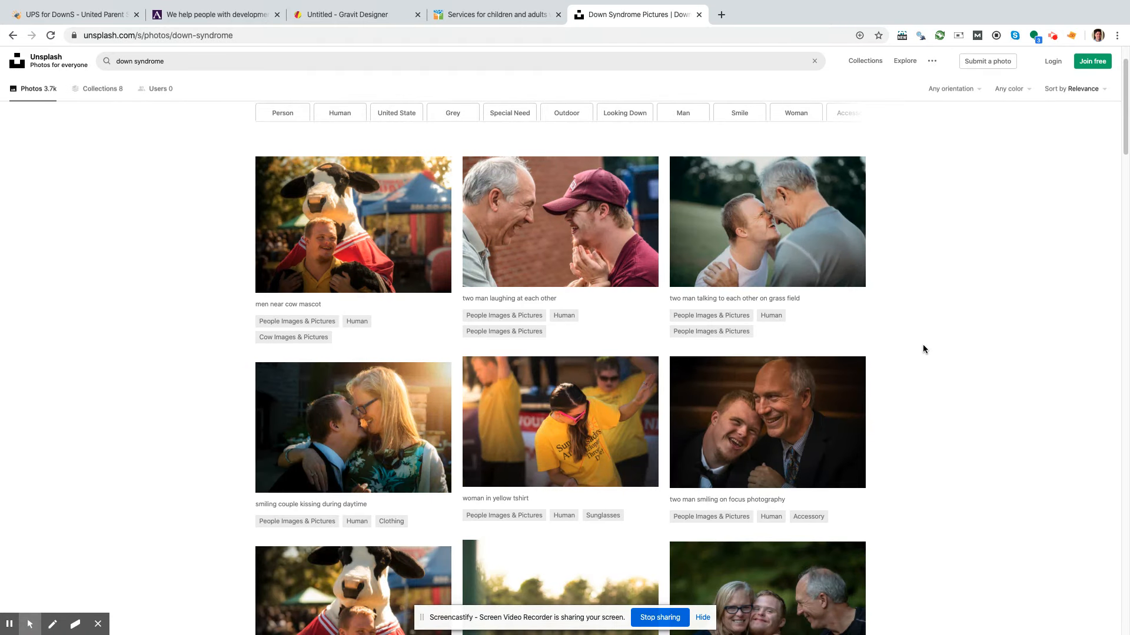
scroll(919, 348, "down", 4)
scroll(919, 348, "up", 5)
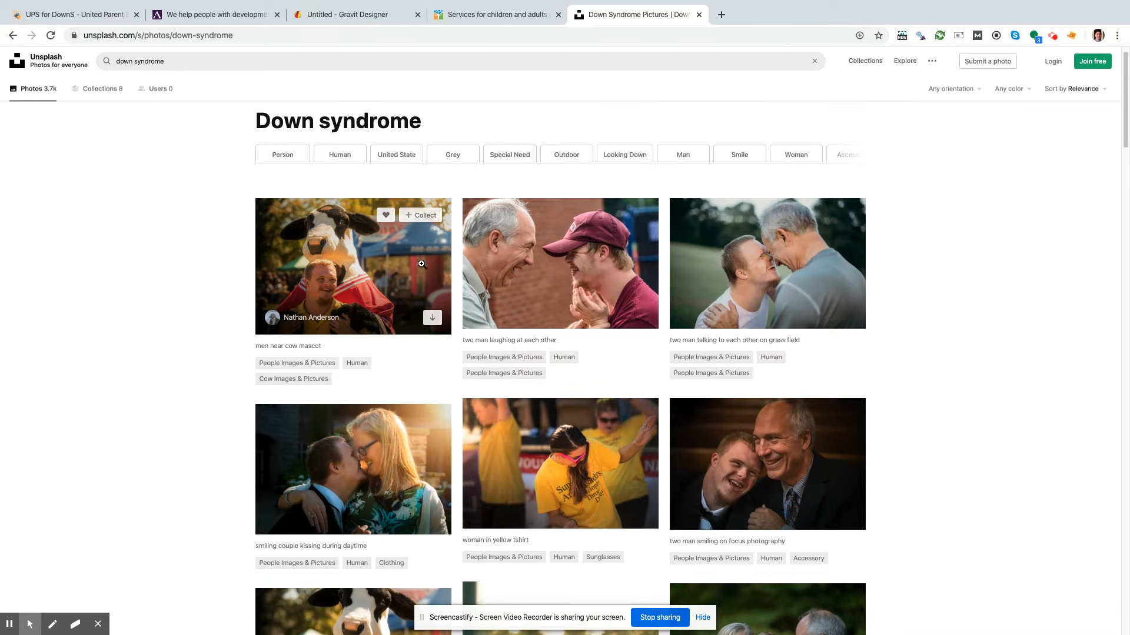
scroll(689, 336, "down", 10)
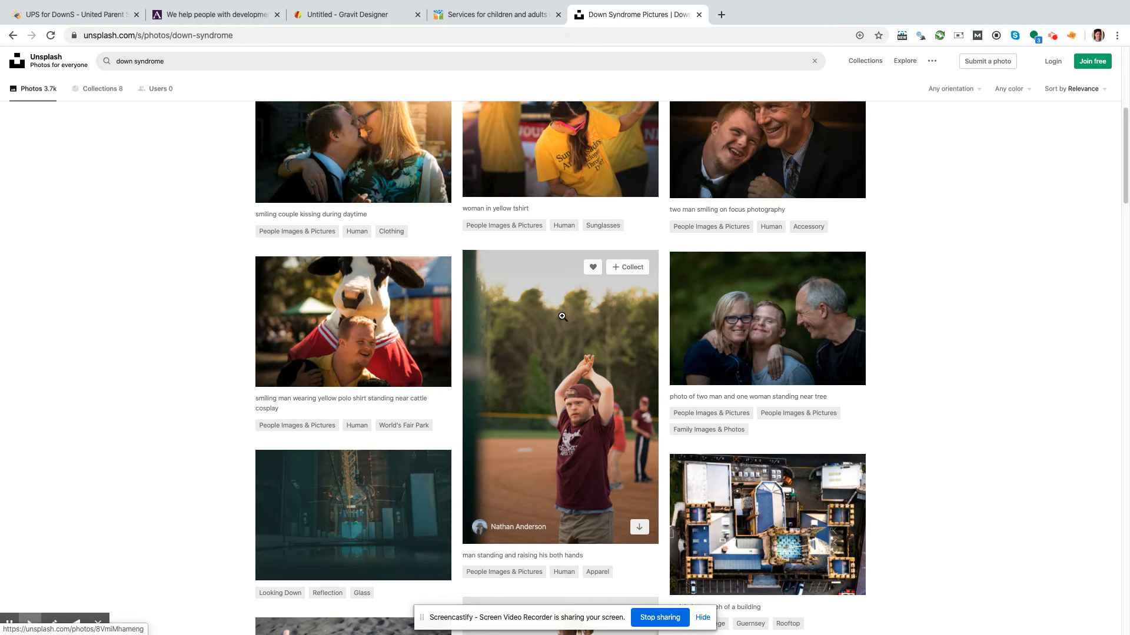
scroll(826, 339, "down", 2)
scroll(826, 339, "down", 8)
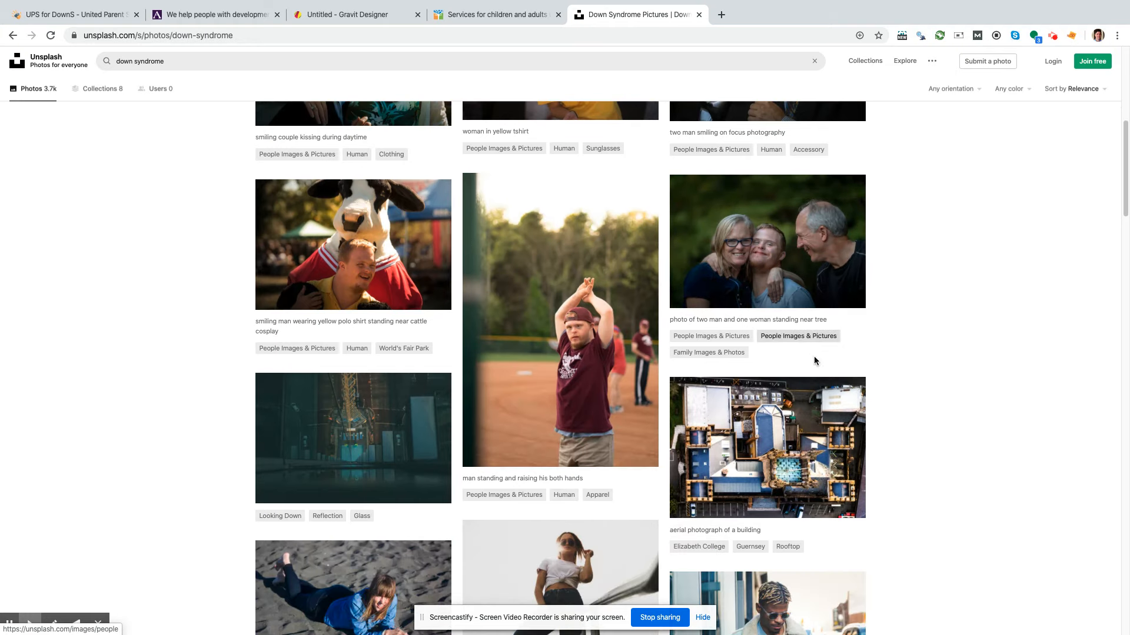
scroll(604, 357, "down", 1)
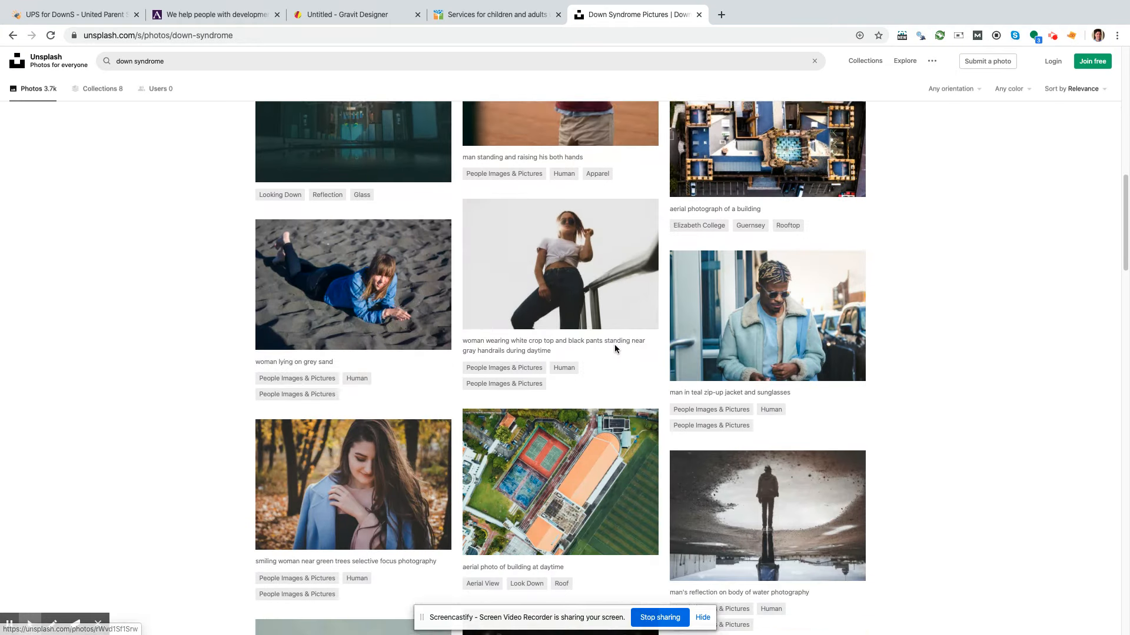
scroll(612, 345, "up", 6)
scroll(605, 346, "up", 5)
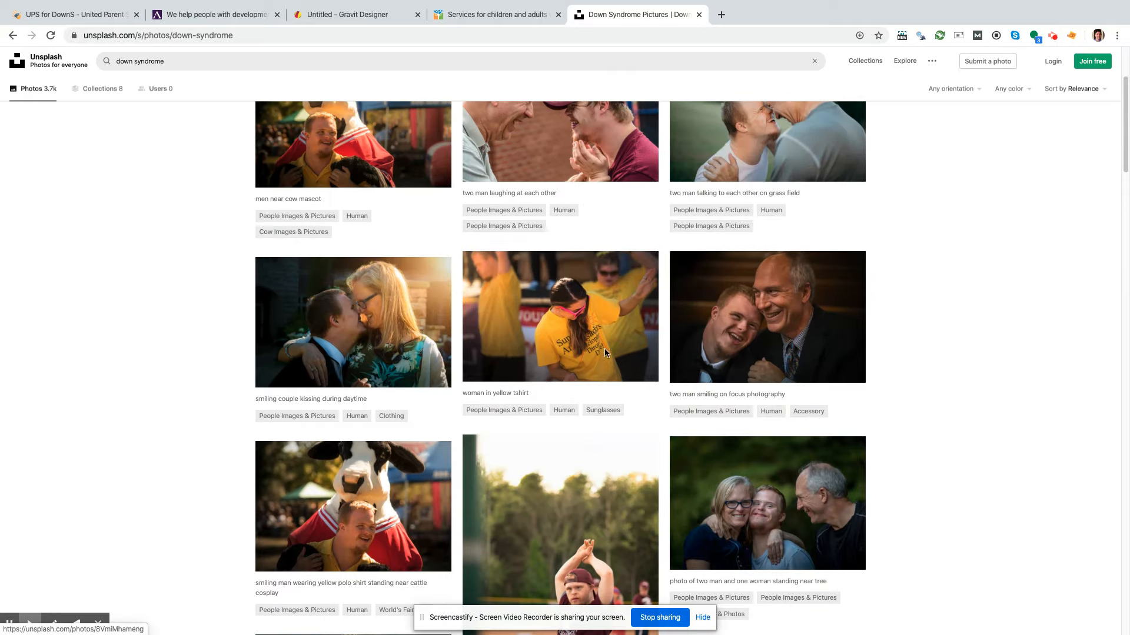
scroll(572, 228, "up", 1)
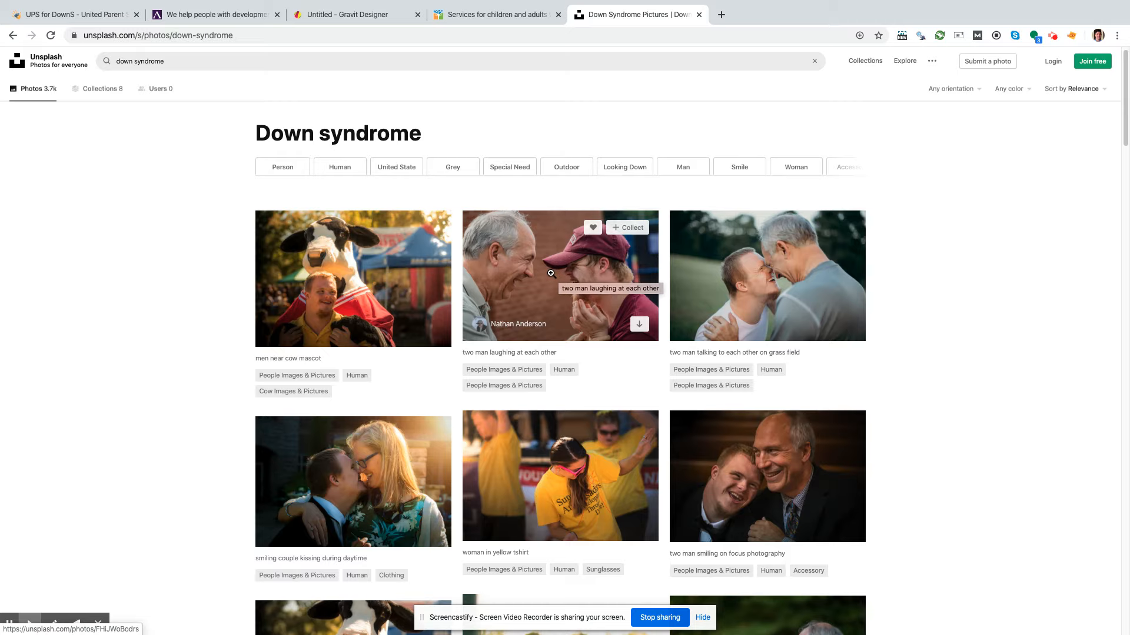
Step: Open the photo "two man laughing at each other" and download it for free
left_click(610, 300)
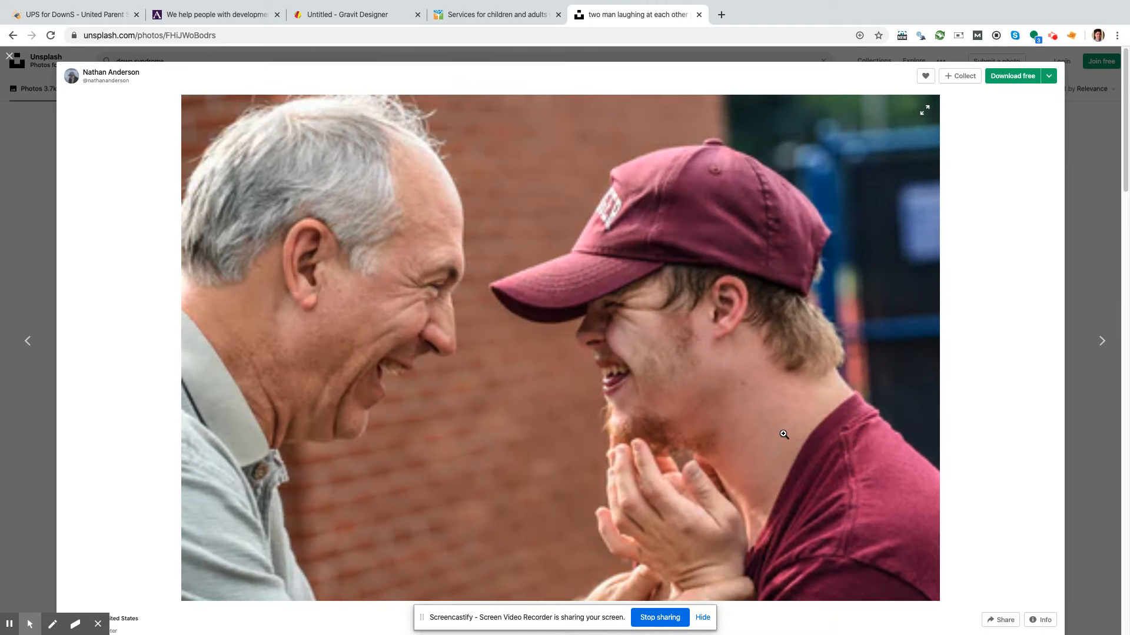
scroll(965, 478, "down", 4)
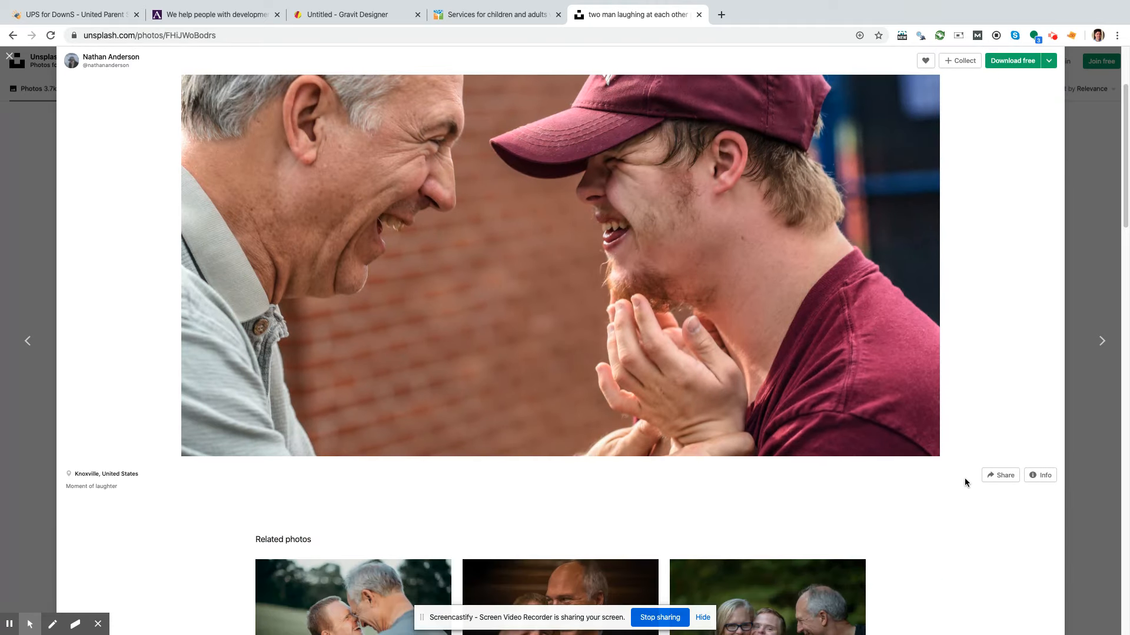
scroll(959, 476, "up", 1)
scroll(950, 455, "up", 3)
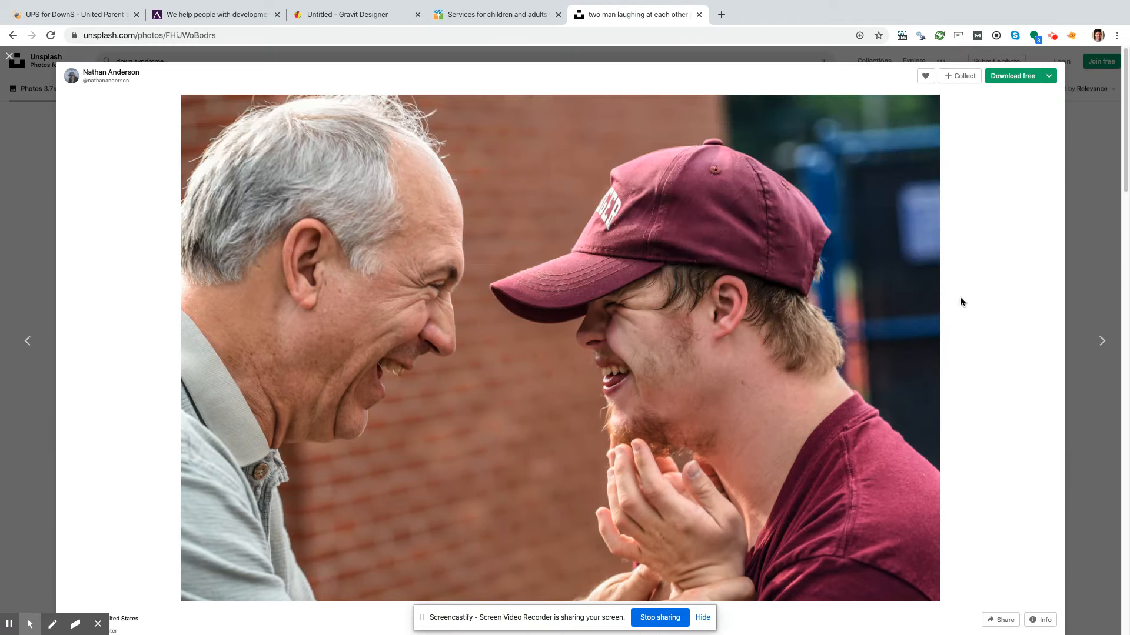
left_click(1015, 78)
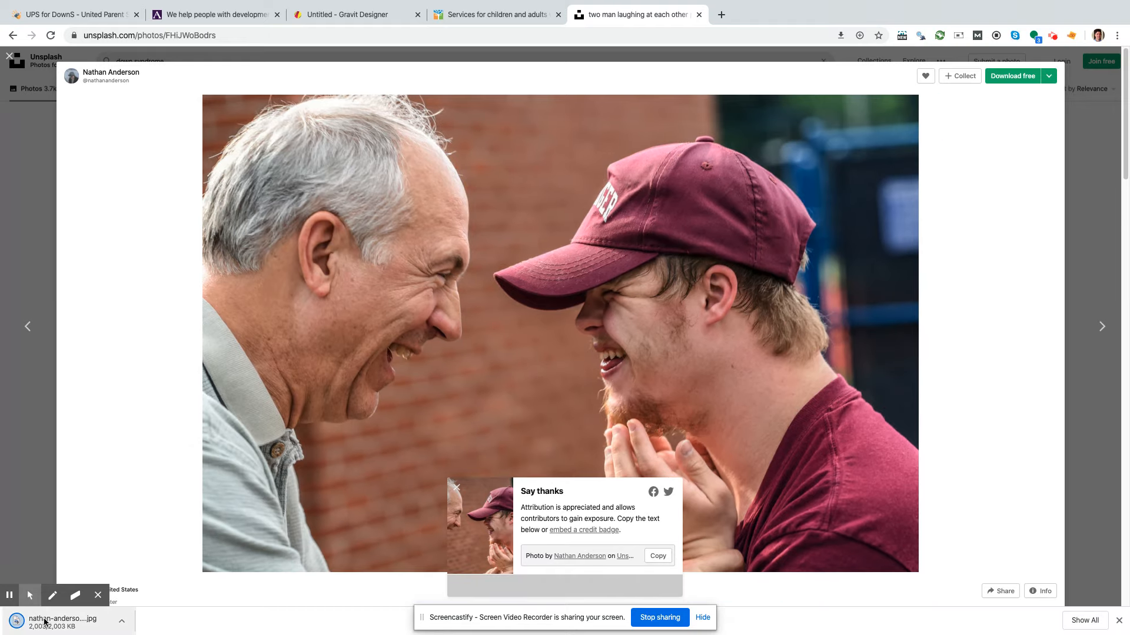
Step: Switch to Gravit Designer, import the downloaded photo onto the canvas and align it directly below the Marcfirst logo at X 418, Y 361
left_click(491, 16)
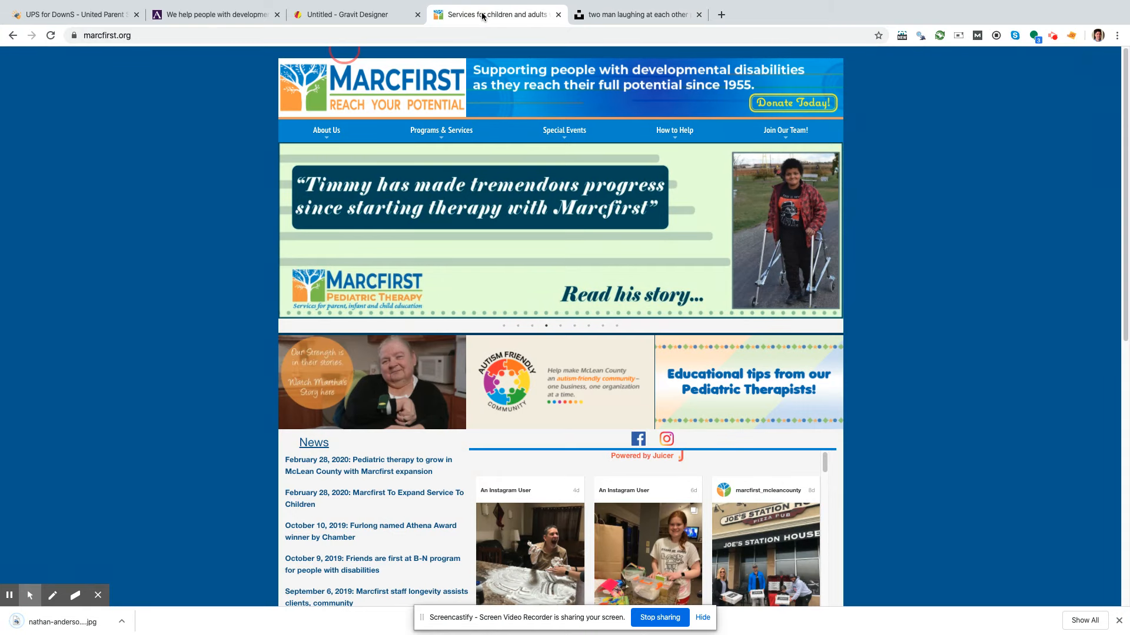
left_click(353, 15)
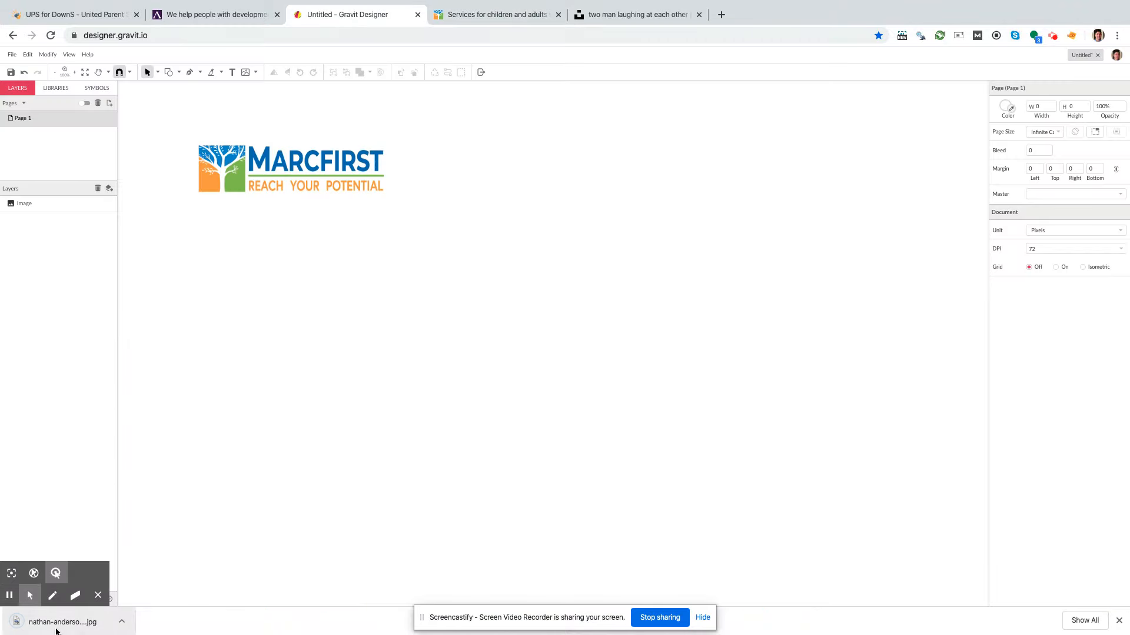
left_click_drag(56, 626, 368, 365)
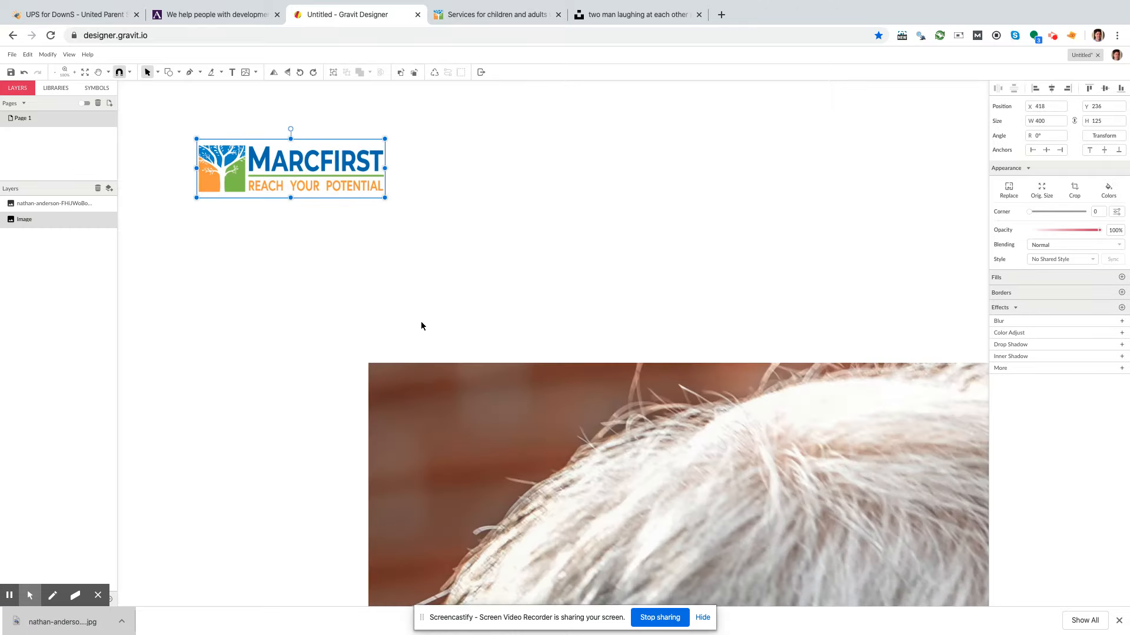
left_click_drag(519, 406, 349, 238)
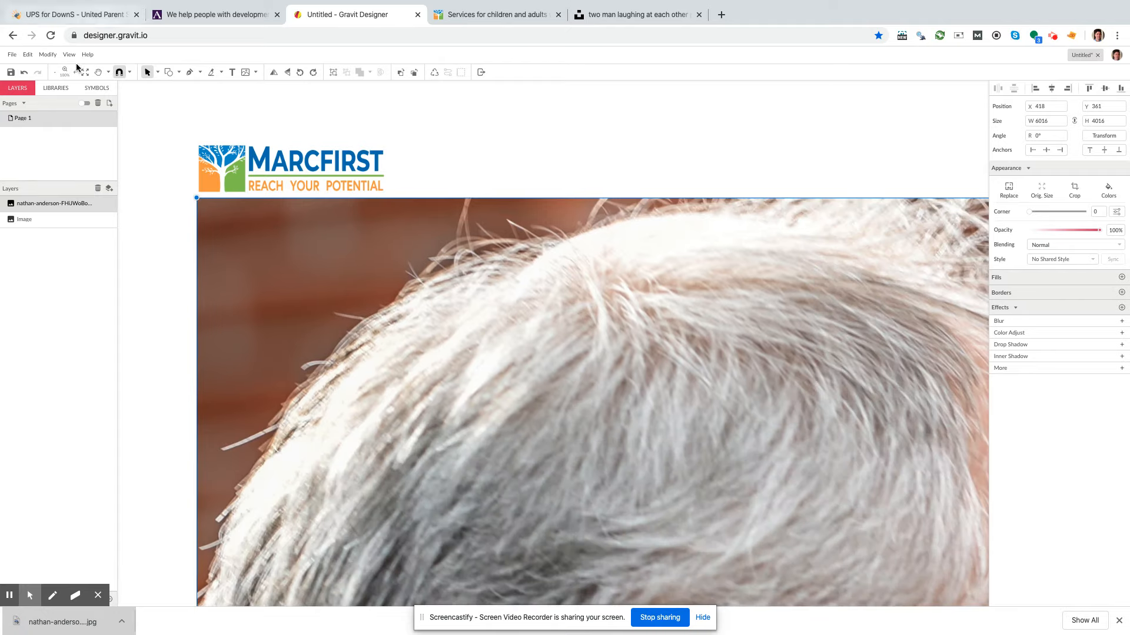
Step: Scale the photo down proportionally to about 1776 by 1185.6 pixels, keeping its upper-left corner under the logo, and deselect it
left_click(55, 72)
left_click(55, 72)
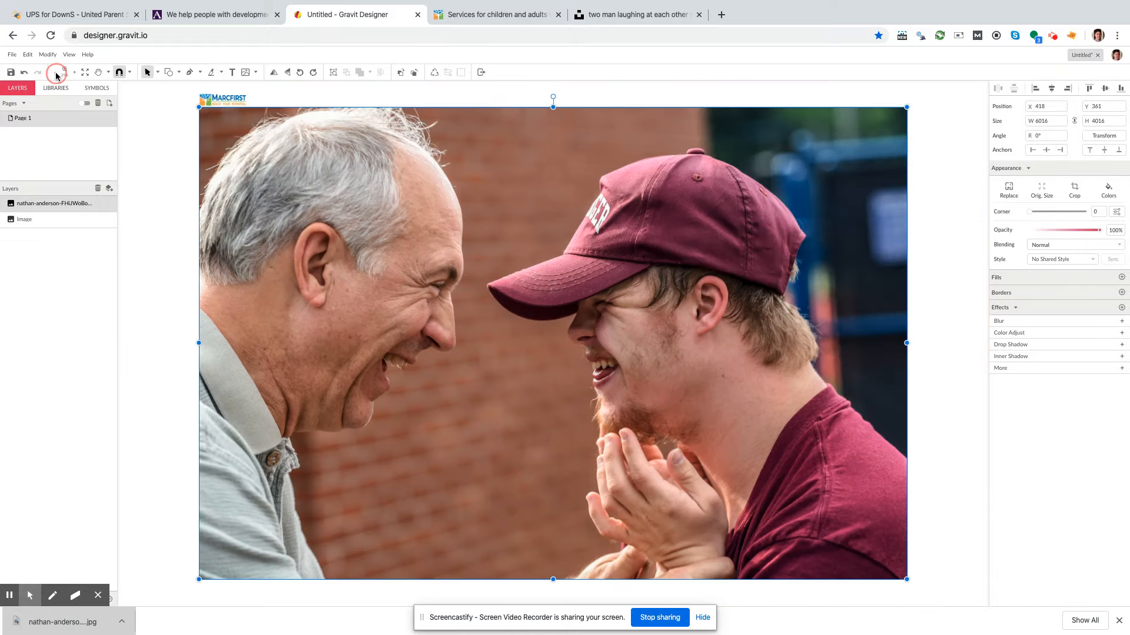
left_click(55, 71)
left_click(54, 71)
left_click(75, 72)
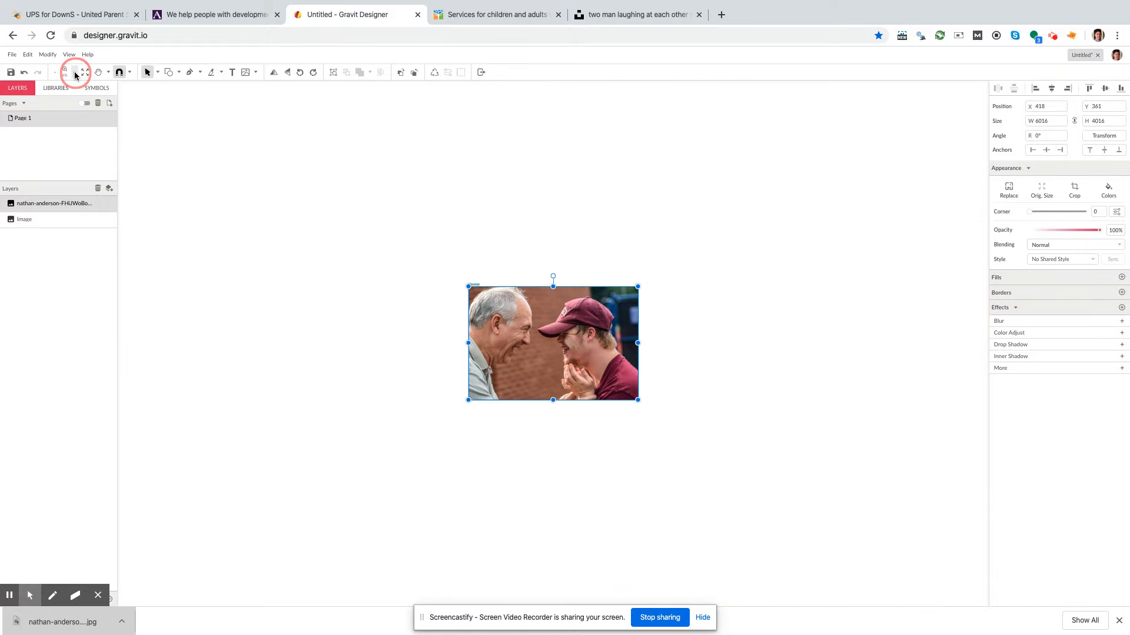
left_click(75, 72)
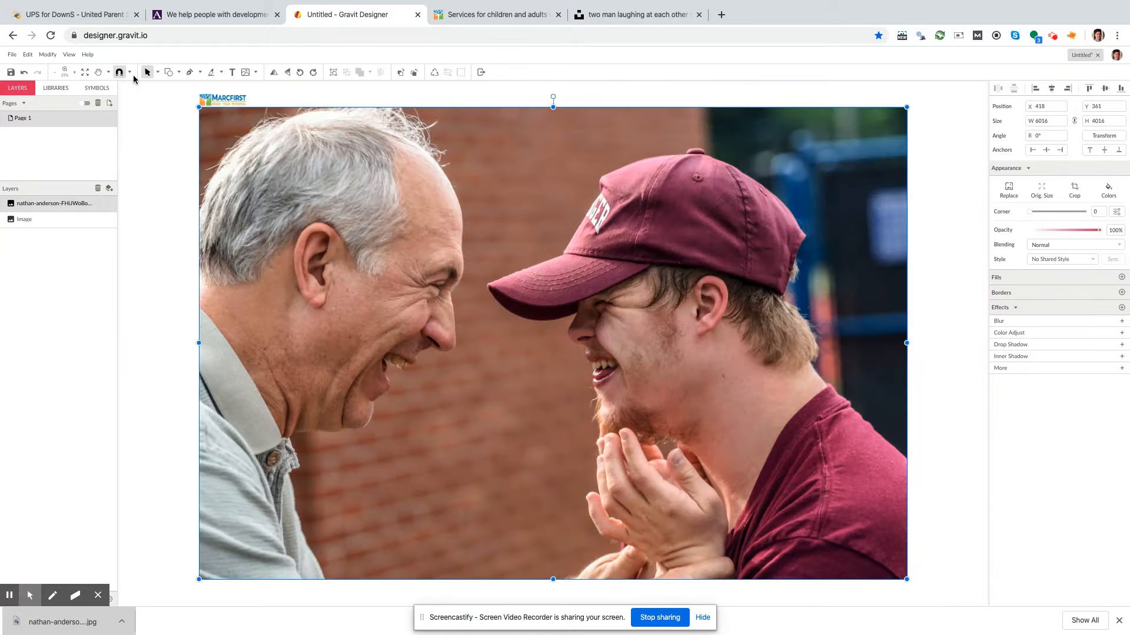
left_click(55, 72)
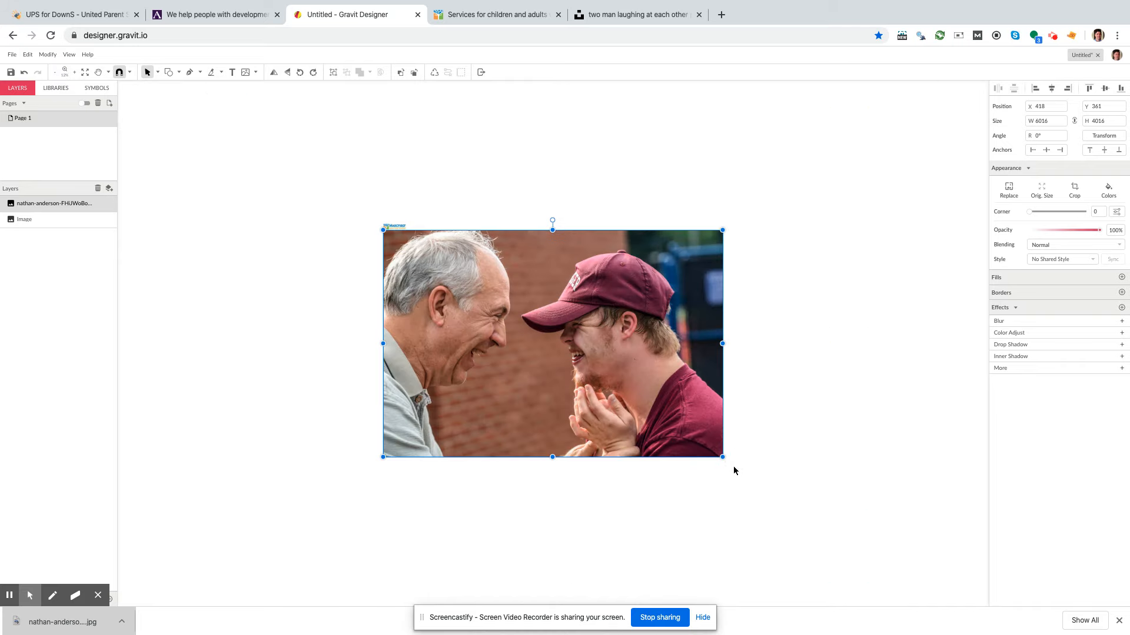
left_click_drag(721, 456, 529, 275)
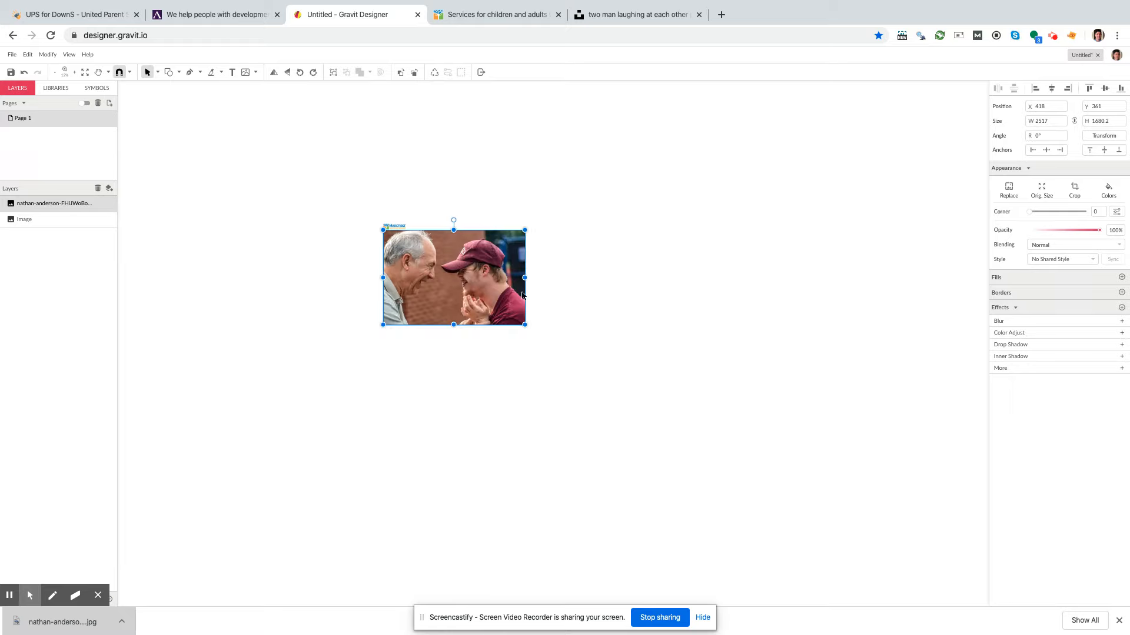
left_click_drag(525, 325, 482, 293)
left_click(209, 220)
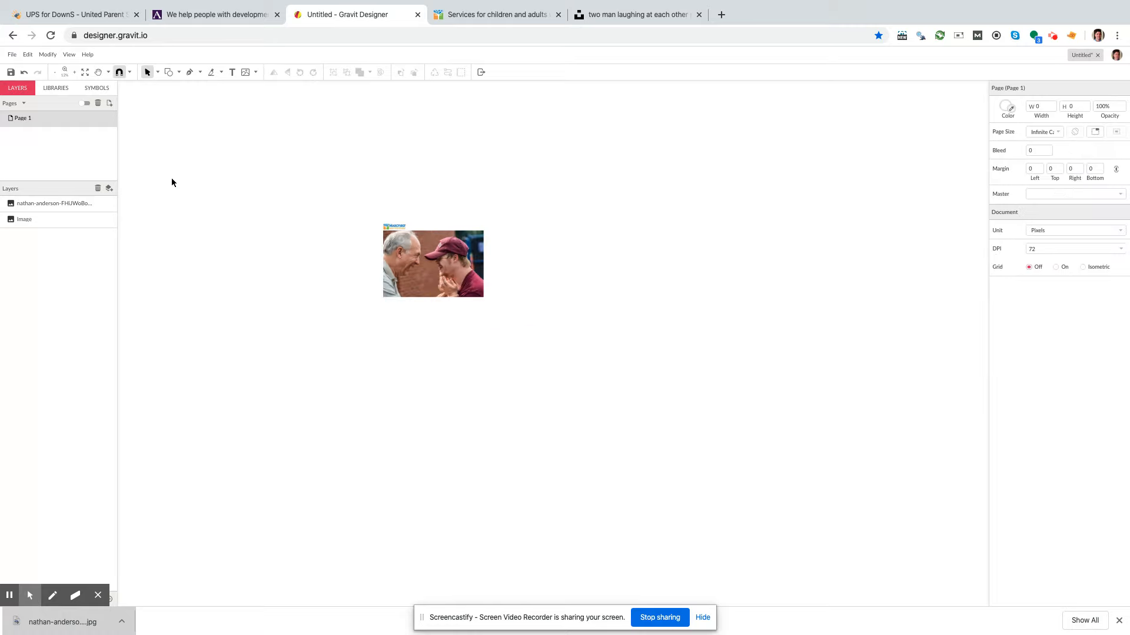
Step: Scale the photo down further to about 1598 by 1066.8 pixels and deselect it
left_click(73, 72)
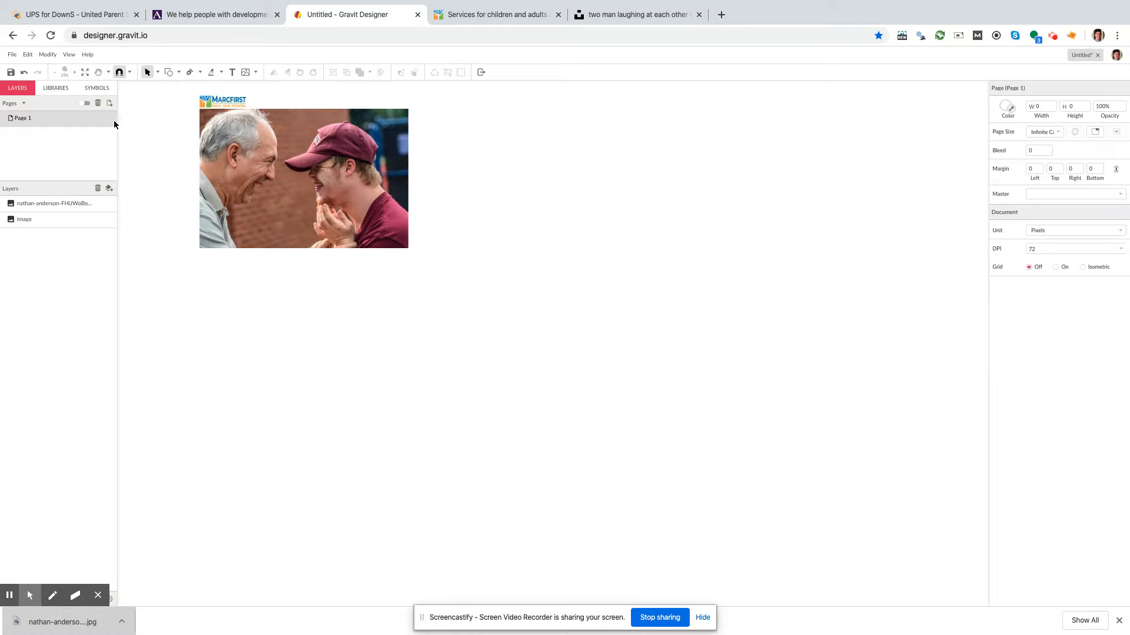
left_click(160, 160)
left_click(97, 72)
left_click_drag(142, 132, 293, 252)
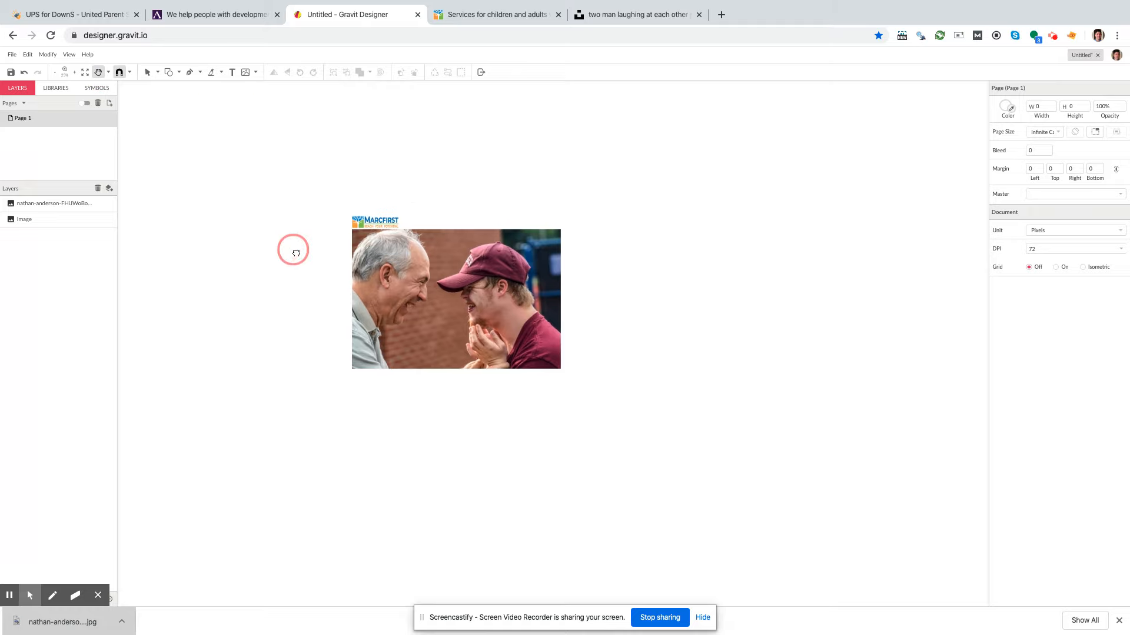
left_click(73, 71)
left_click_drag(135, 220, 268, 293)
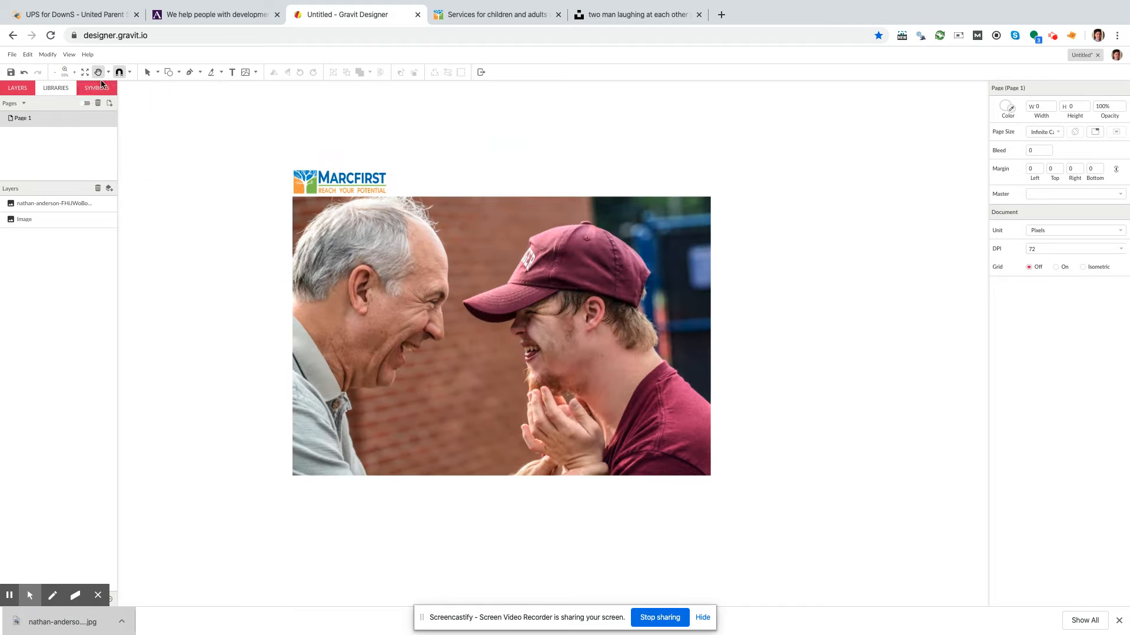
left_click(75, 72)
left_click_drag(161, 169, 200, 182)
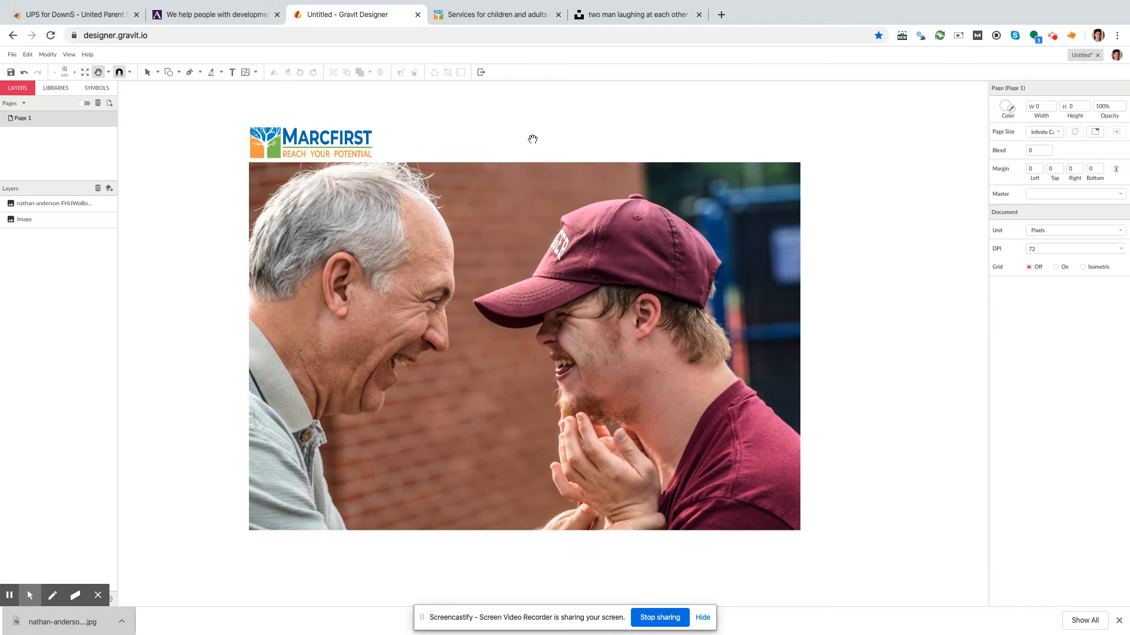
left_click(149, 73)
left_click(499, 331)
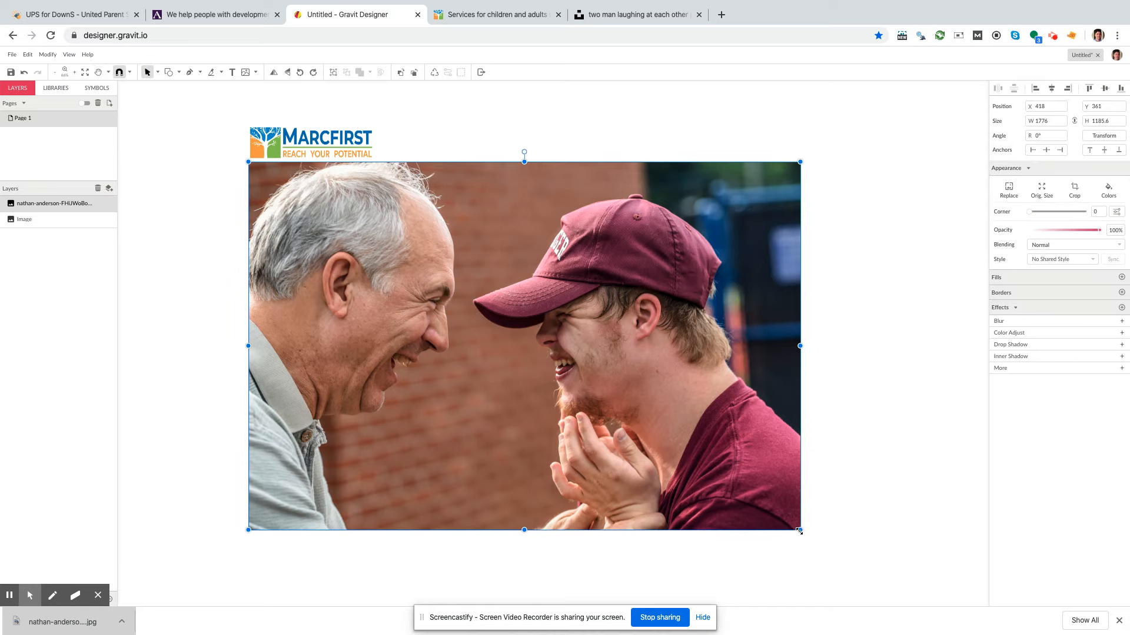
left_click_drag(799, 531, 744, 478)
left_click(760, 316)
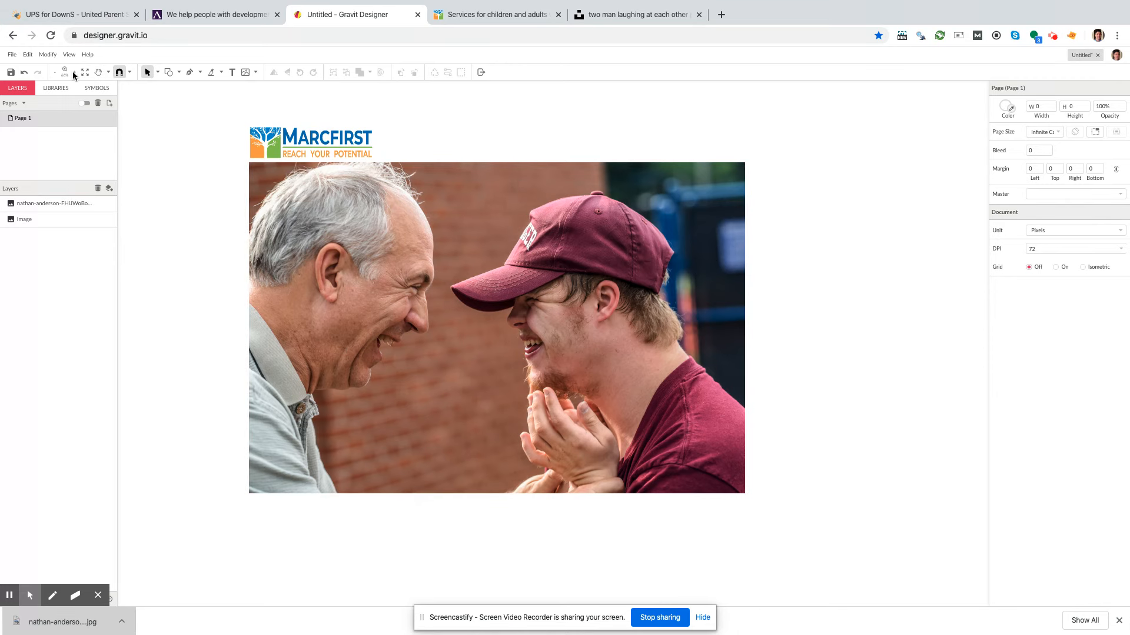
Step: Crop the photo into a wide banner by trimming strips off its upper and lower edges while keeping its full width
left_click(467, 239)
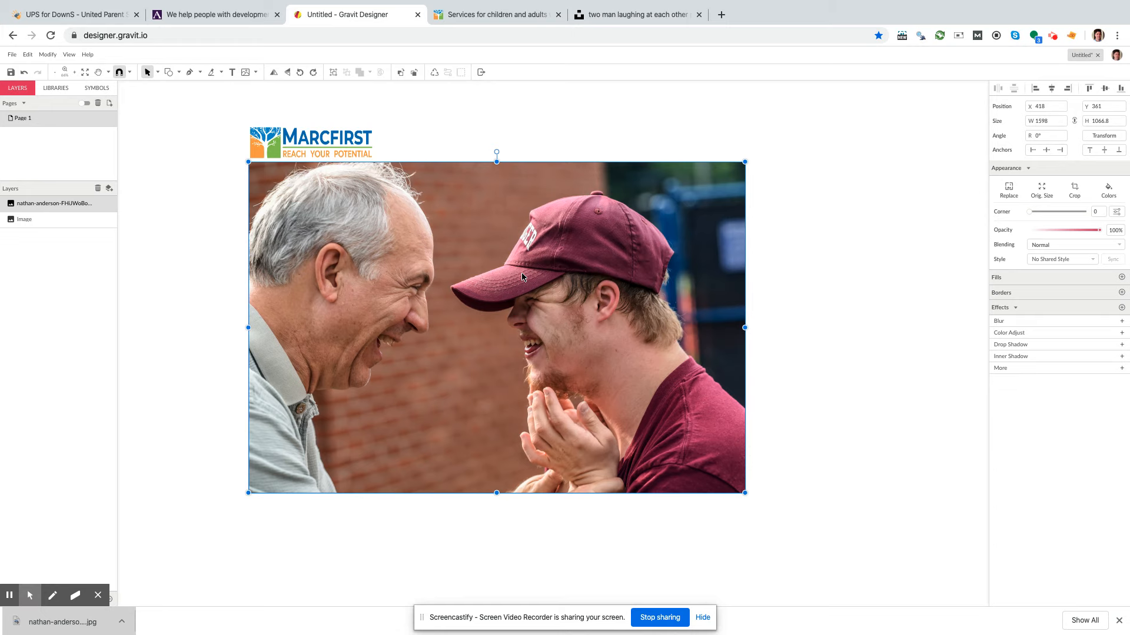
left_click(1073, 188)
left_click_drag(496, 163, 507, 224)
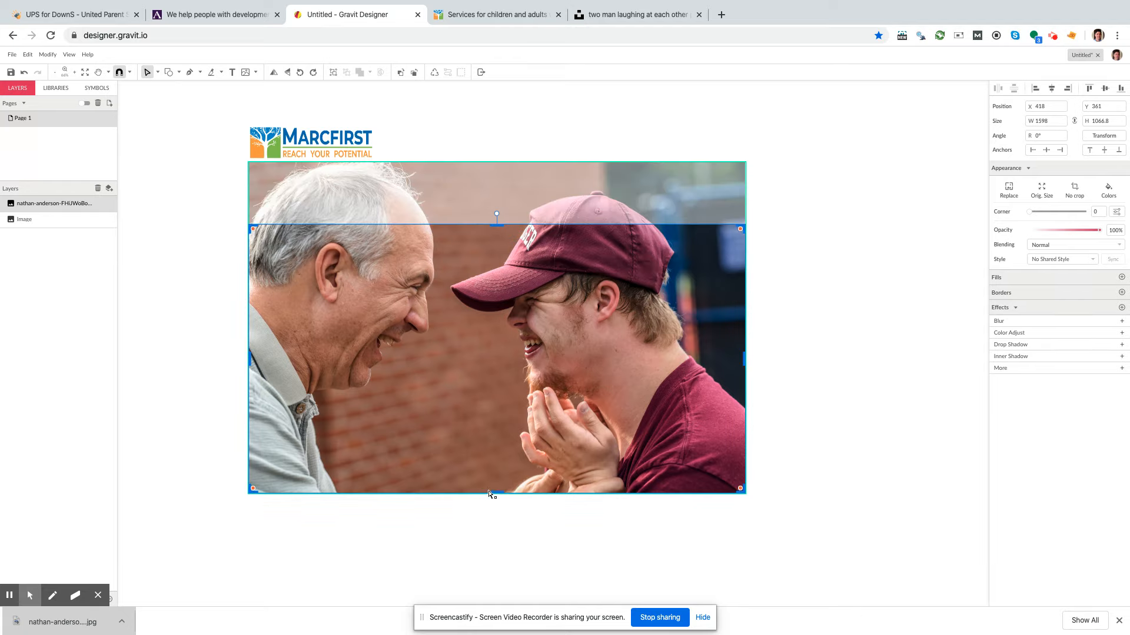
left_click_drag(494, 492, 498, 419)
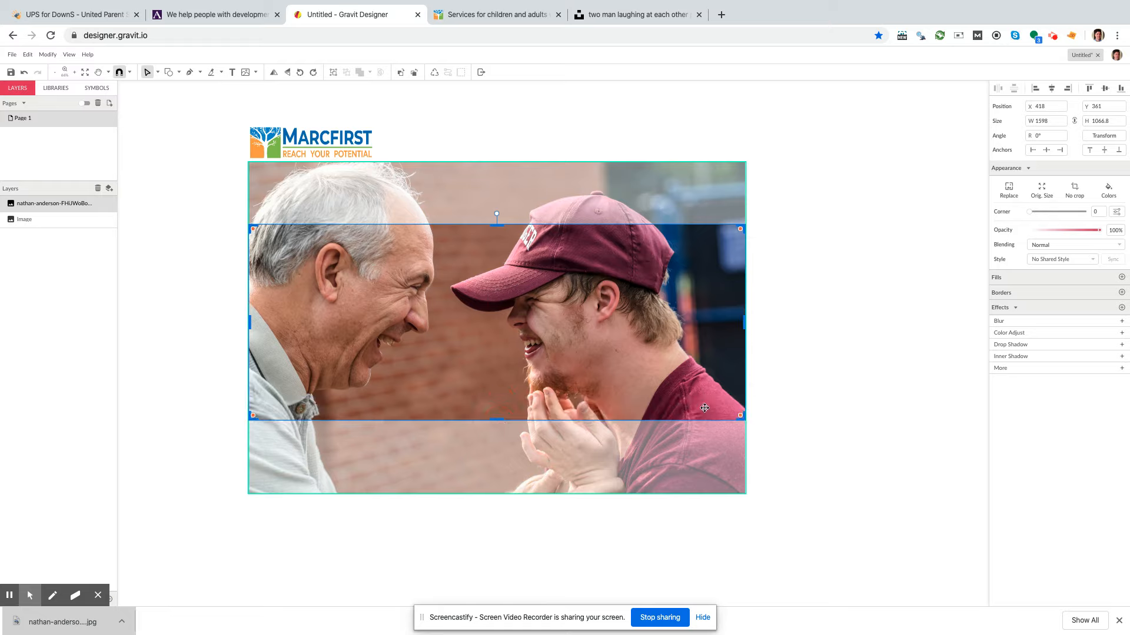
left_click(818, 408)
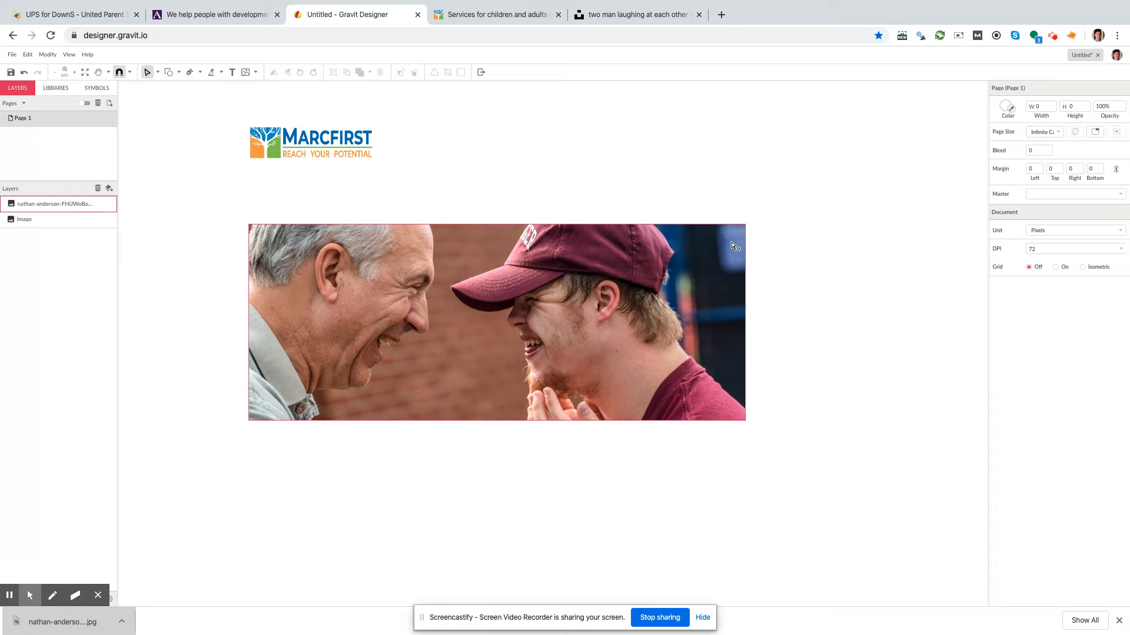
Step: Leave the photo's crop editing by switching back to the standard pointer tool, with the cropped banner deselected
left_click(744, 226)
left_click(195, 242)
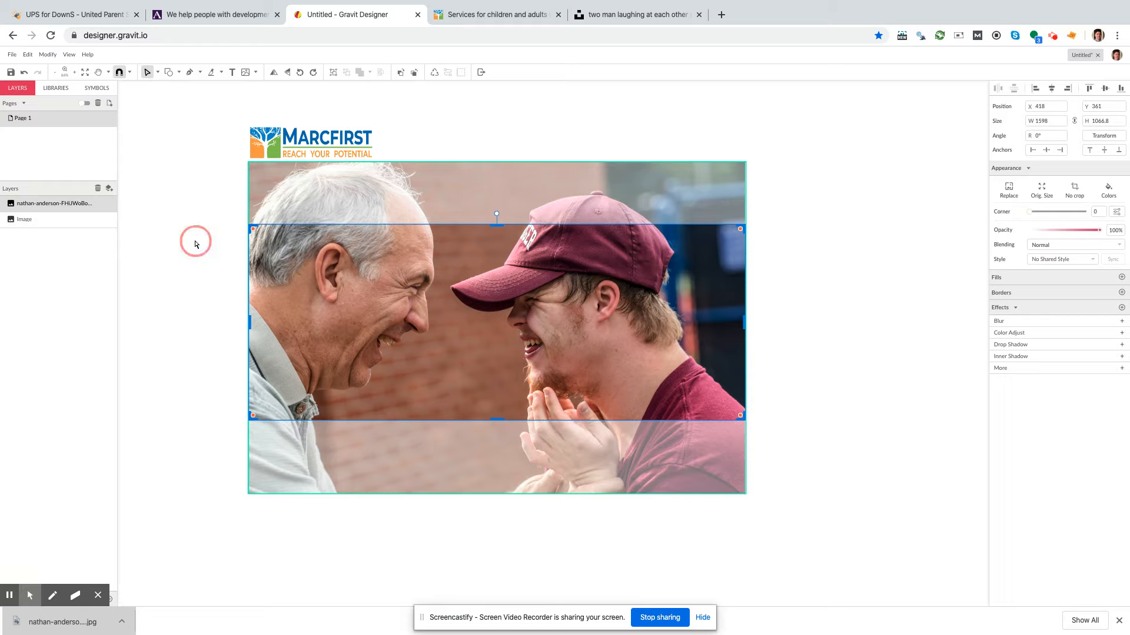
left_click(157, 72)
left_click(170, 88)
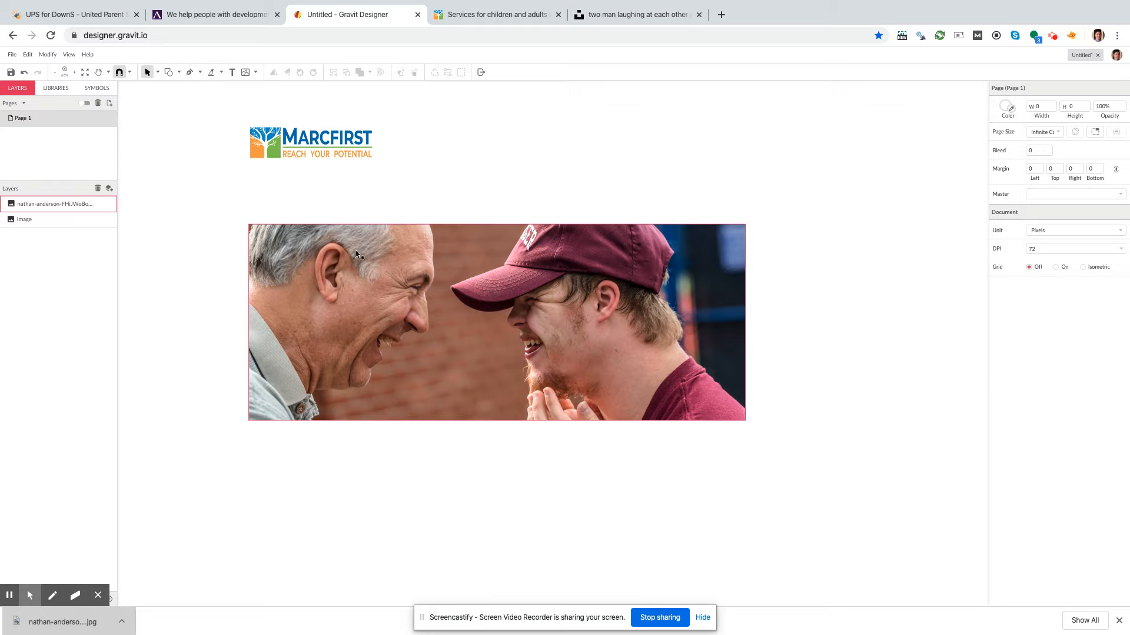
Step: Try to reposition the cropped photo with the Subselect tool, undo the shift, and return to the Pointer tool
left_click(157, 72)
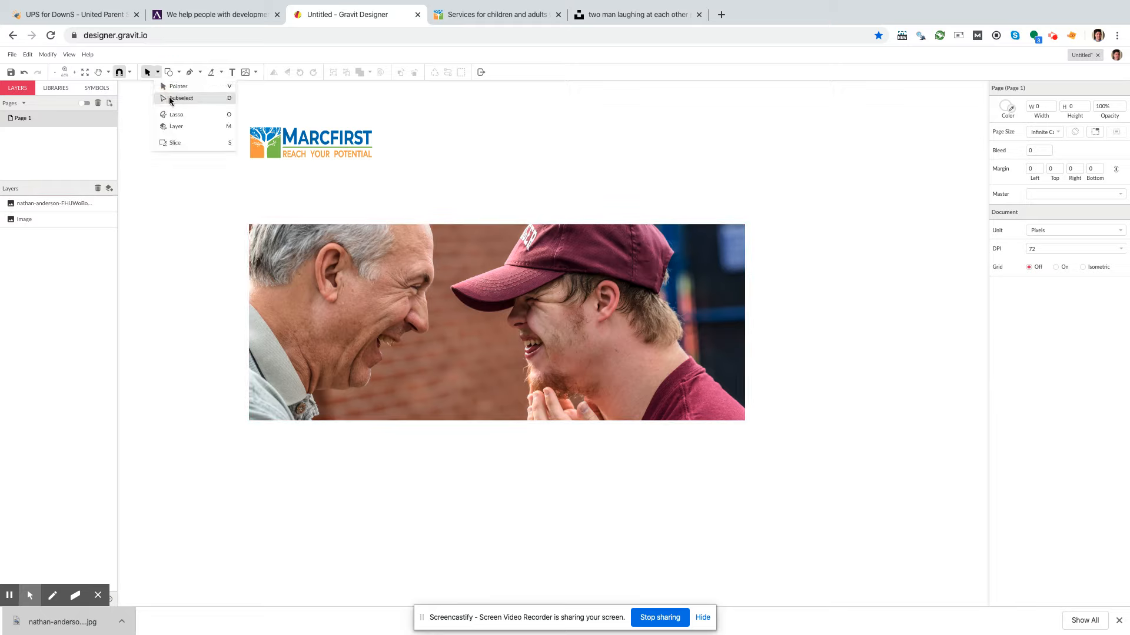
left_click(170, 99)
left_click(346, 296)
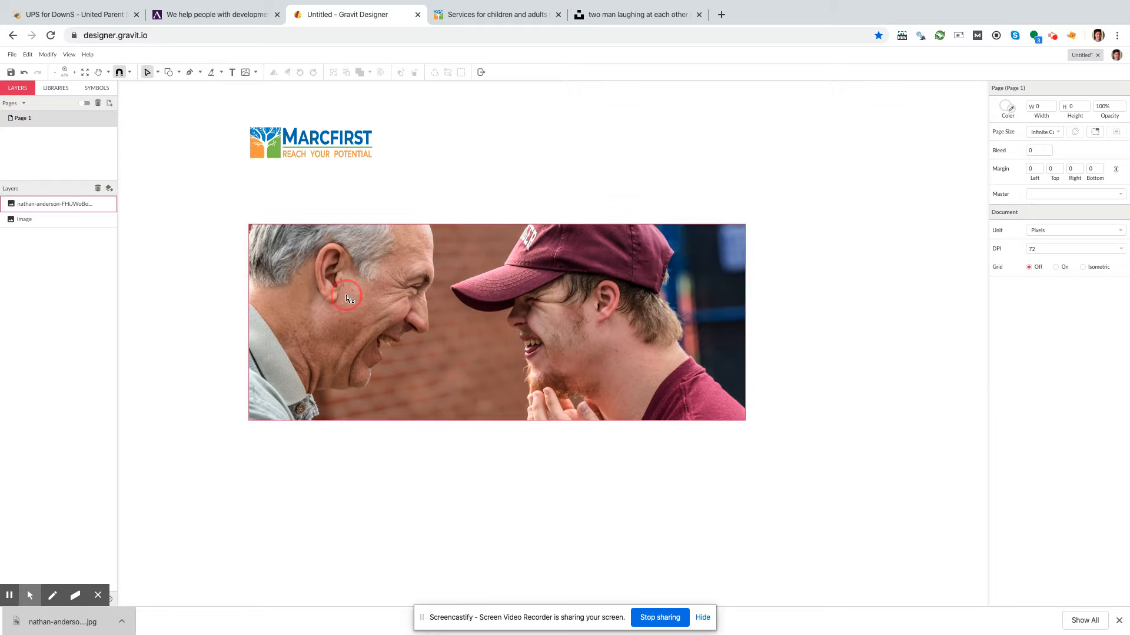
left_click_drag(404, 293, 357, 317)
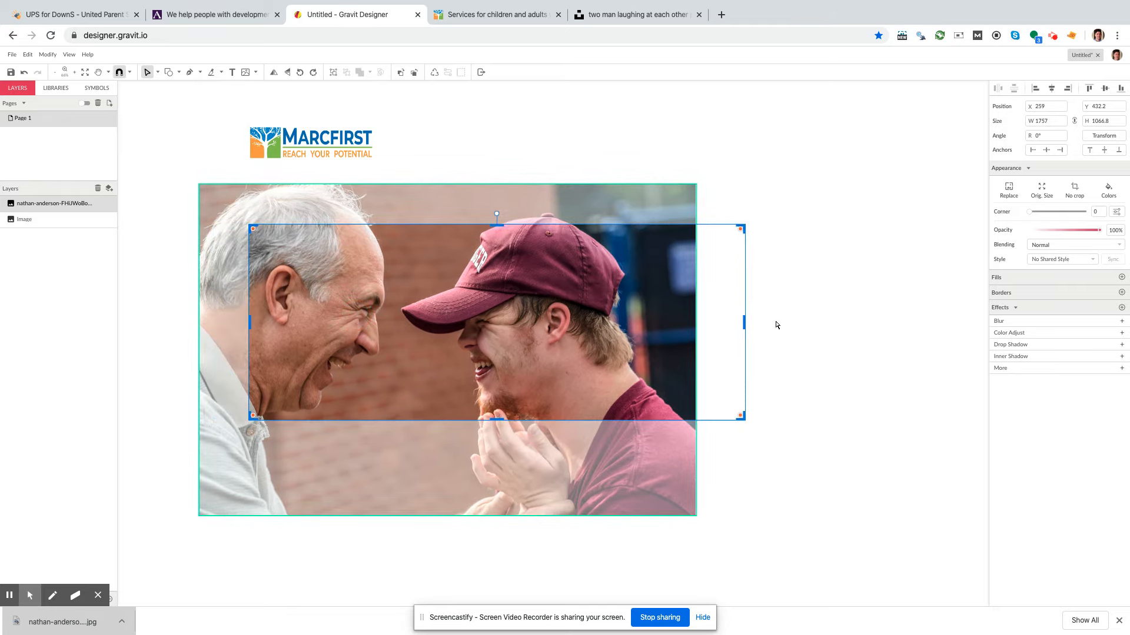
key("ctrl+z")
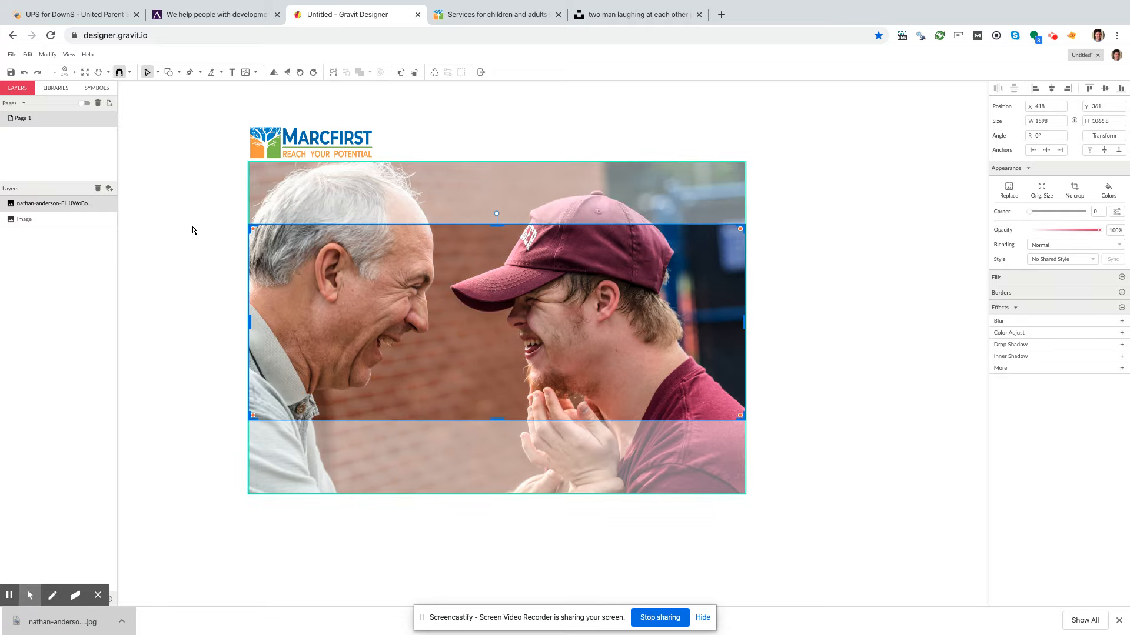
left_click(158, 72)
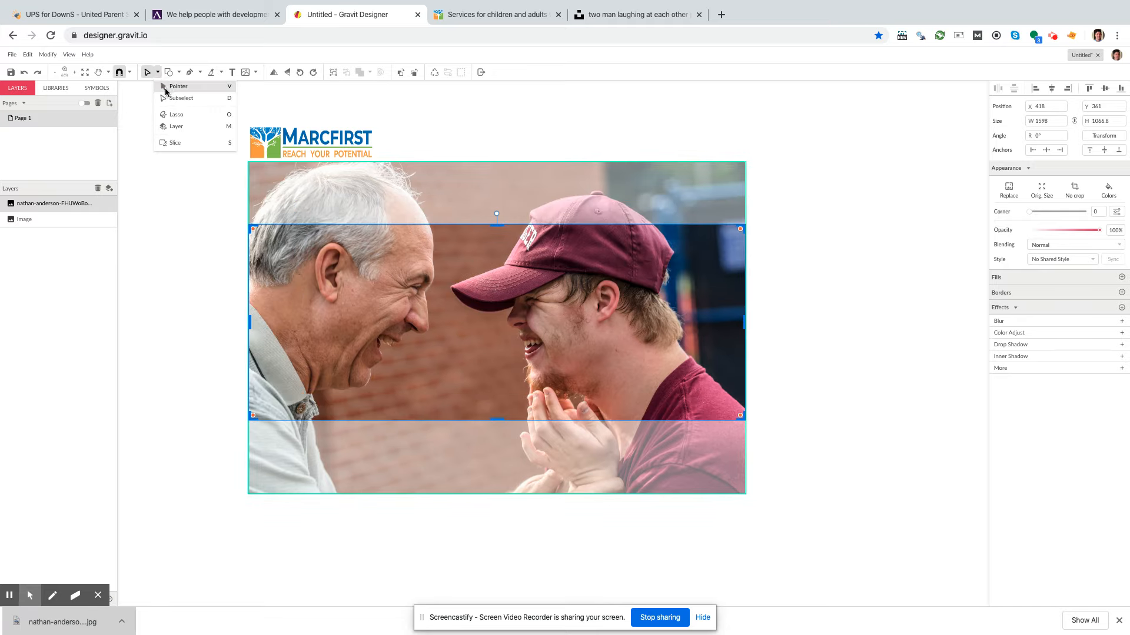
left_click(166, 91)
Step: Move the cropped banner photo up to Y 361, directly beneath the logo at X 418, and deselect it
left_click(355, 311)
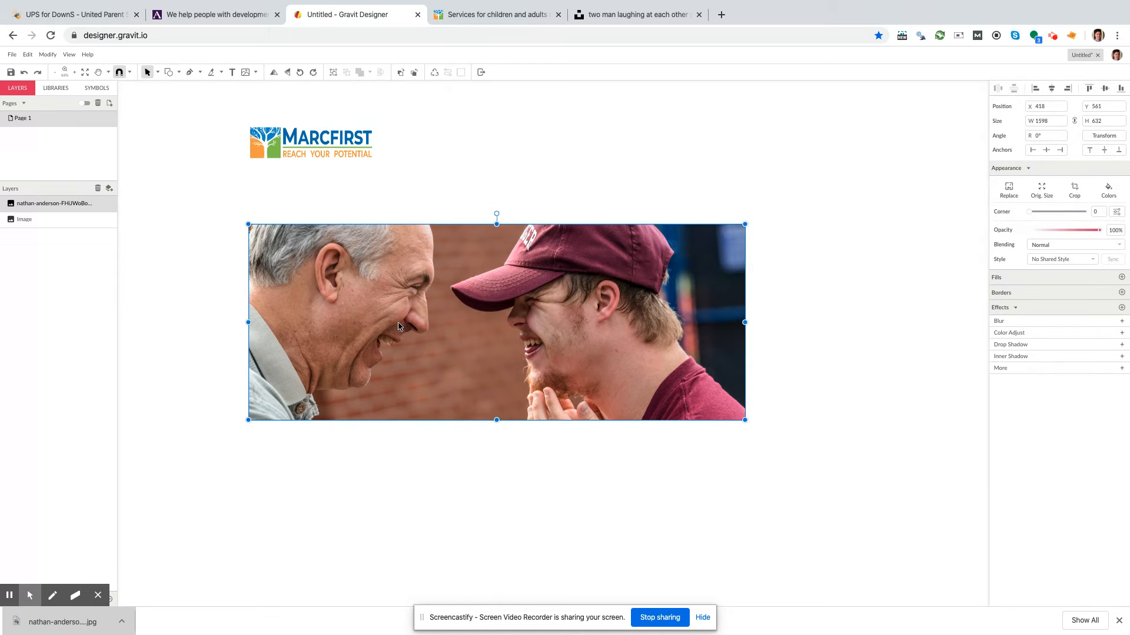
left_click_drag(424, 317, 422, 257)
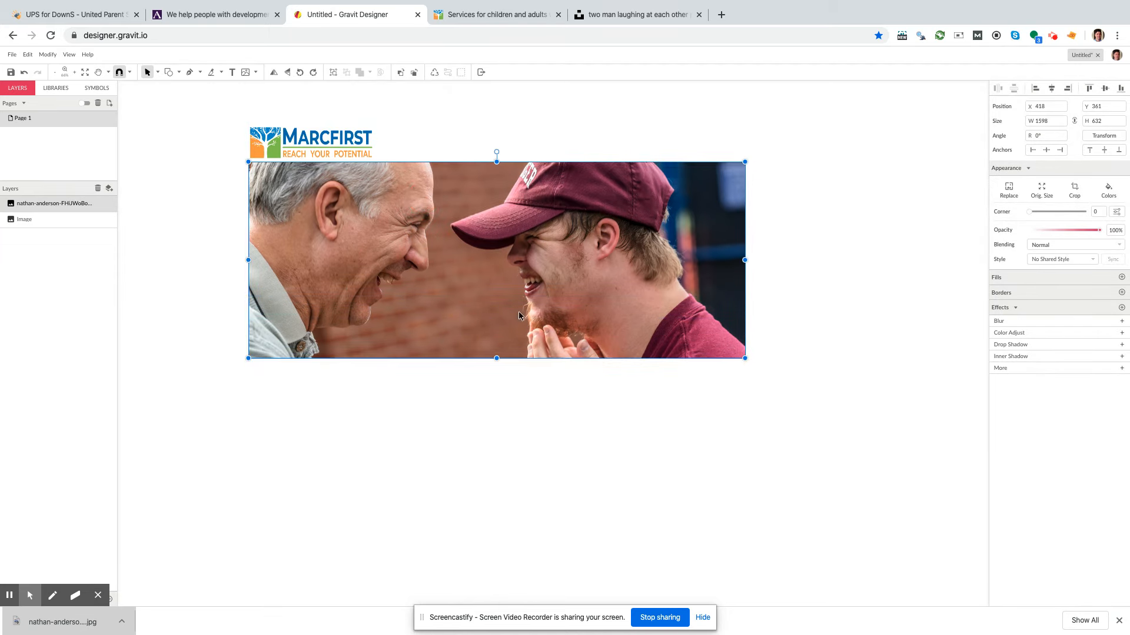
left_click(531, 419)
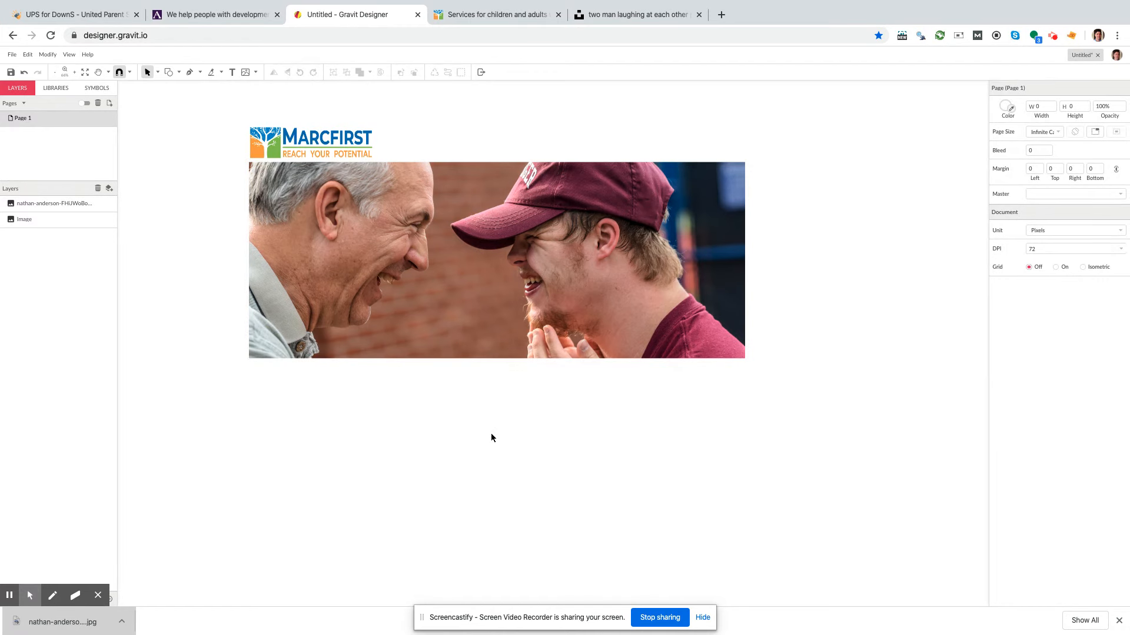
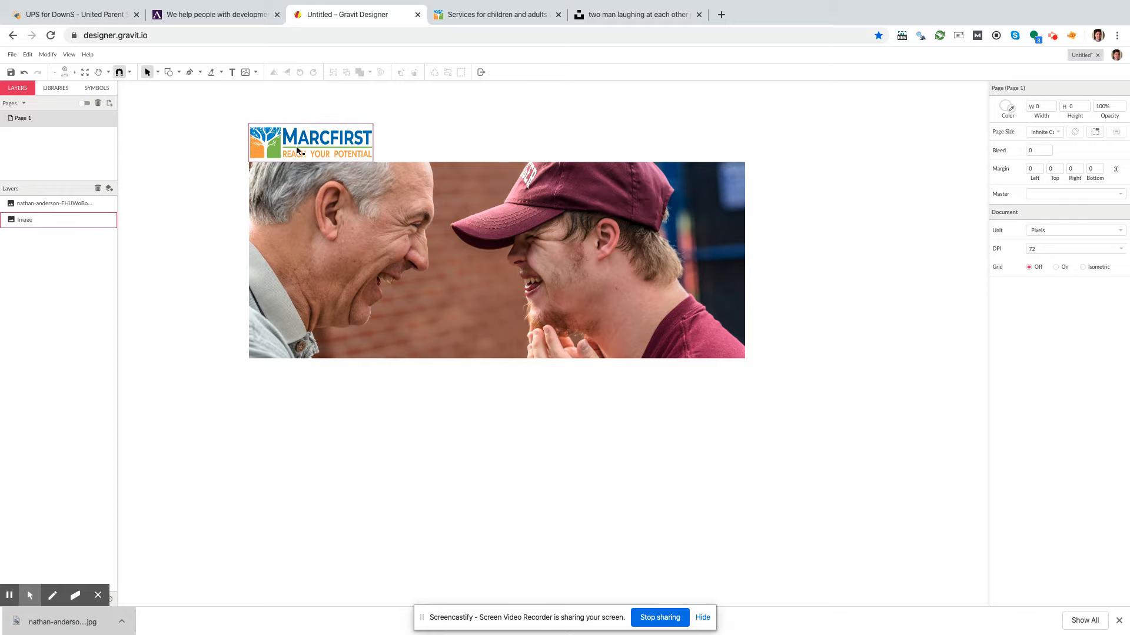
Step: Check the Marcfirst site's header, and add a text box about 1139 by 37.5 pixels beside the logo, above the banner
left_click(499, 17)
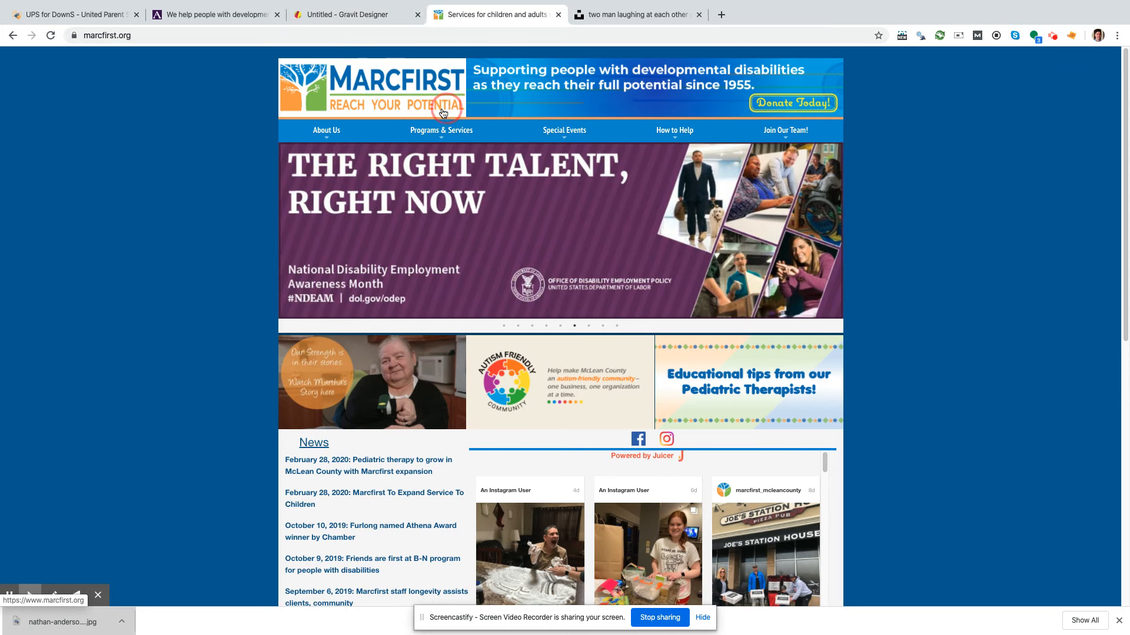
left_click(401, 15)
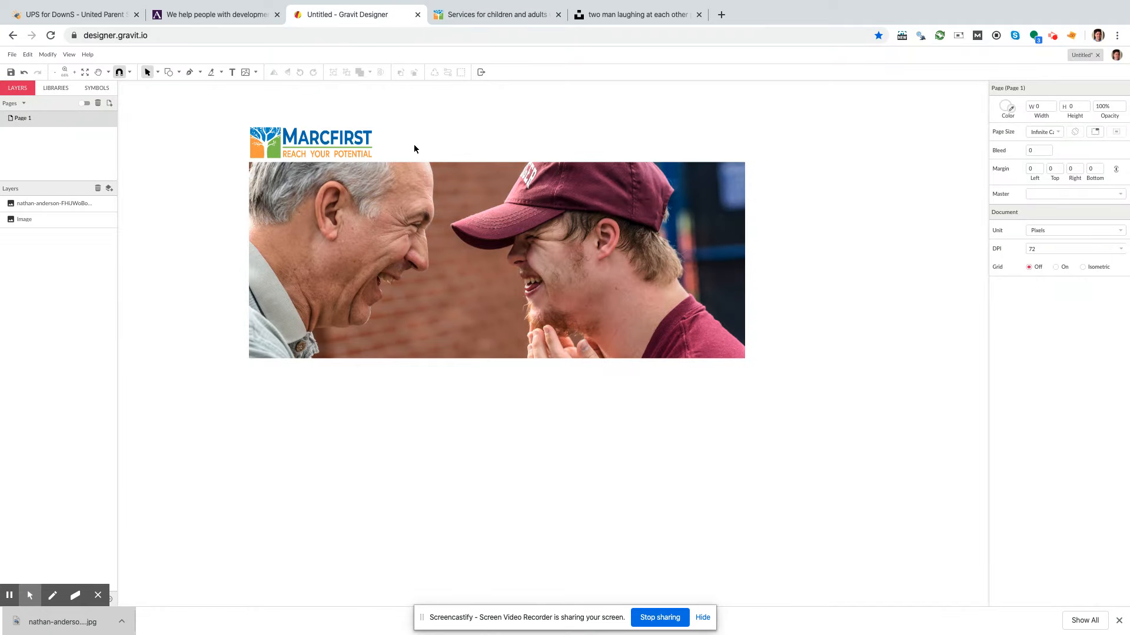
left_click(232, 71)
left_click(394, 144)
left_click_drag(395, 144, 745, 154)
left_click(432, 146)
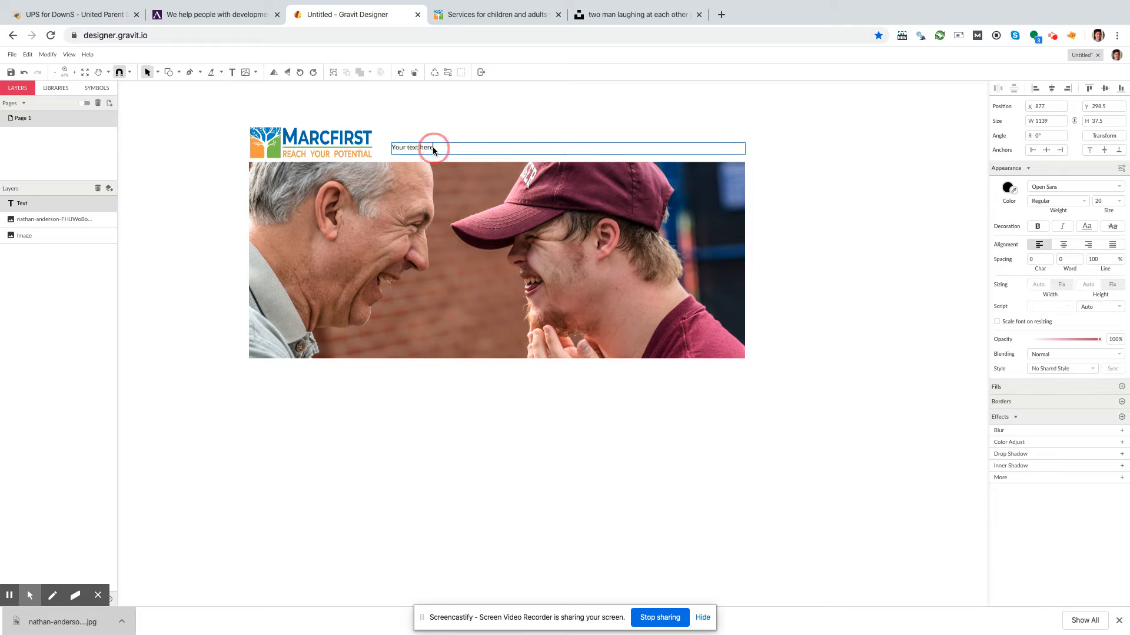
Step: Replace the placeholder text beside the logo with the first navigation item, "Home"
left_click_drag(435, 152, 389, 152)
left_click(534, 16)
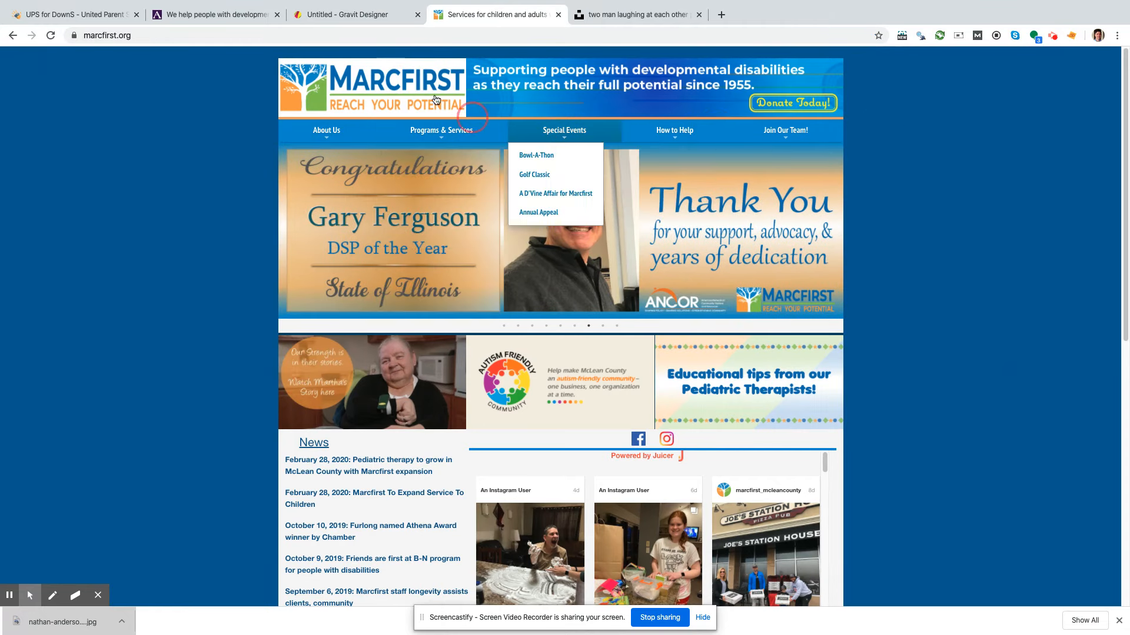
left_click(375, 14)
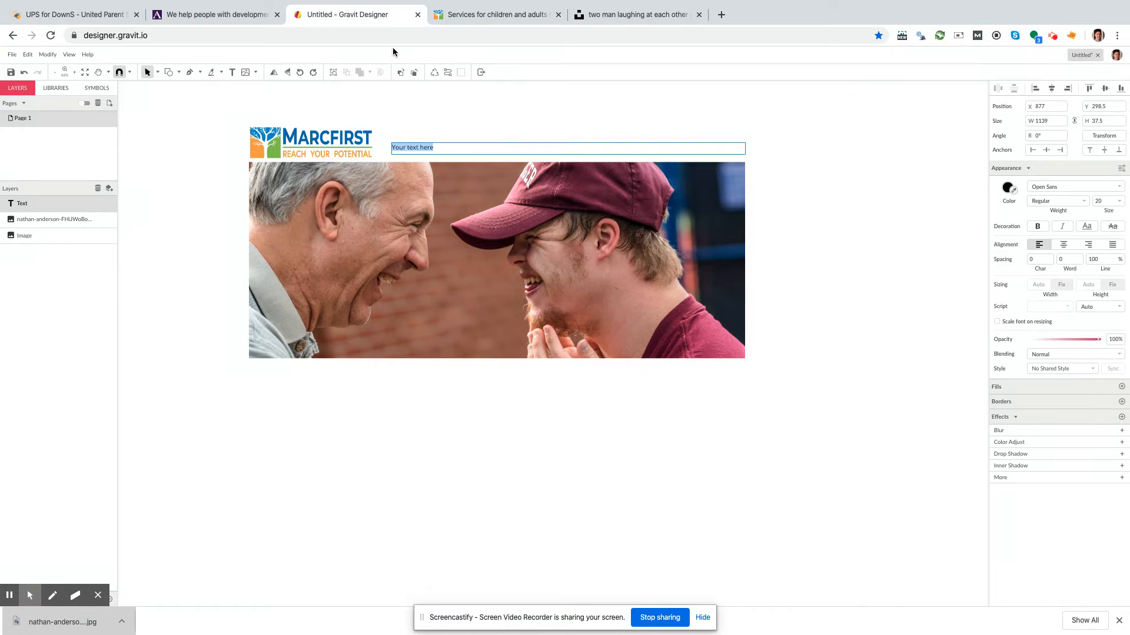
left_click(450, 148)
left_click_drag(444, 148, 394, 149)
type("Home")
Step: Consult the Marcfirst site's navigation menus and add "Services", "About us" and "Contact us" after "Home" in the mockup's text box
left_click(609, 17)
left_click(526, 19)
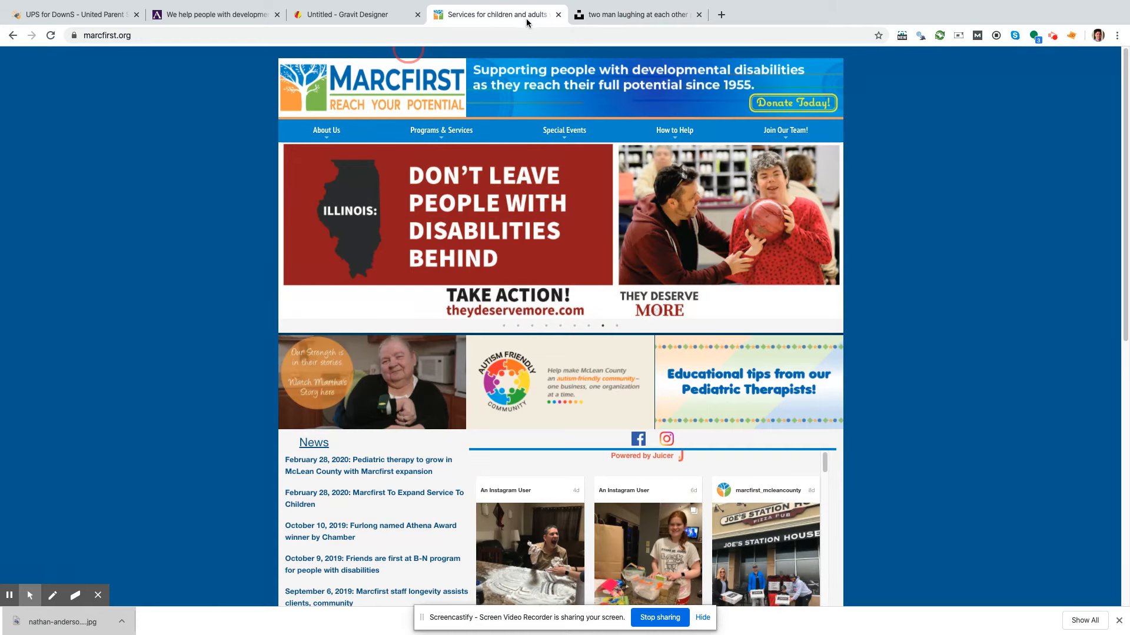
left_click(448, 132)
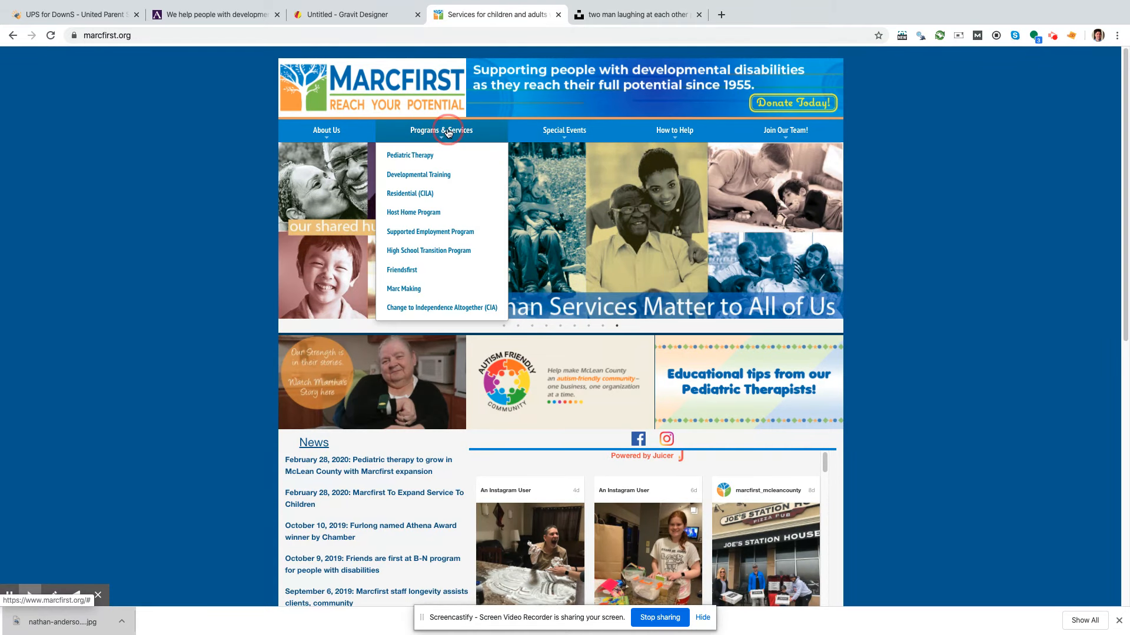
left_click(372, 18)
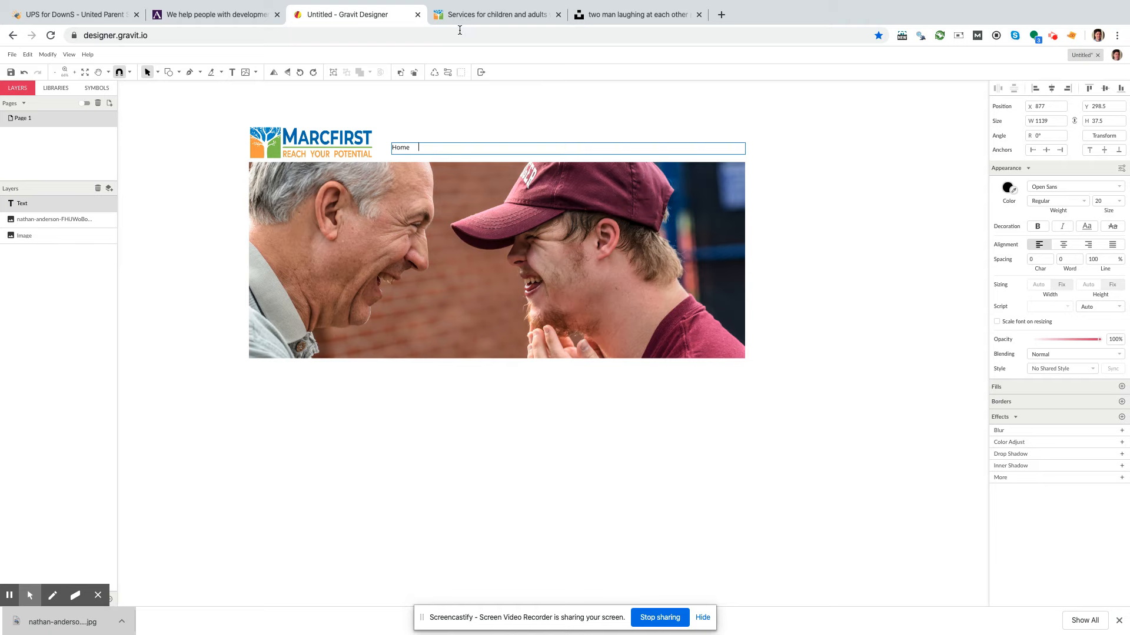
left_click(477, 17)
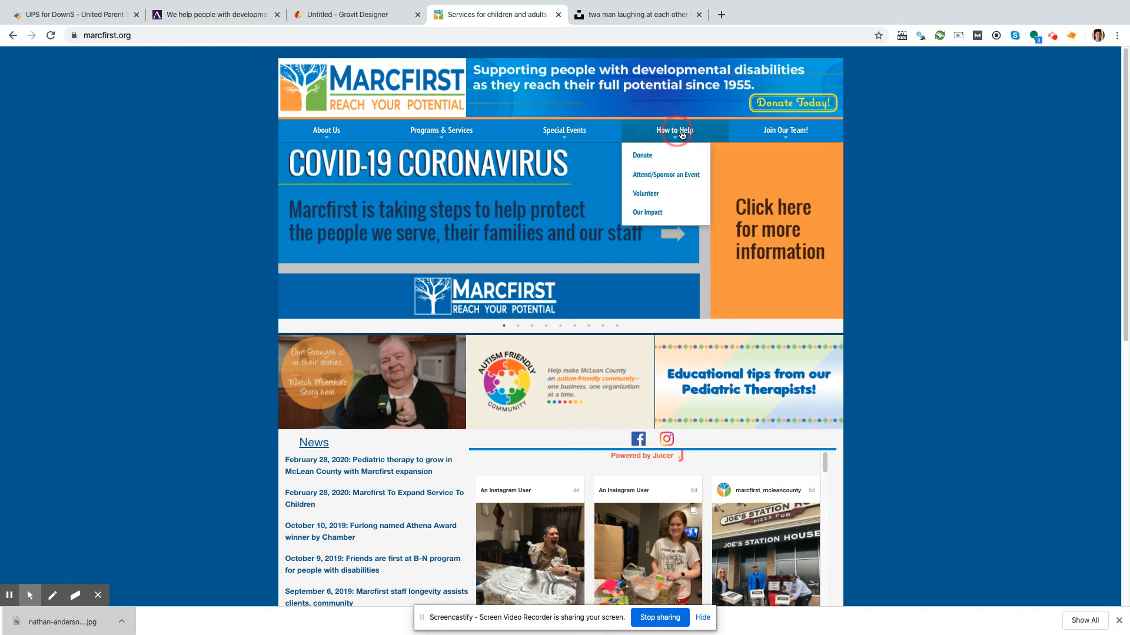
mouse_move(777, 138)
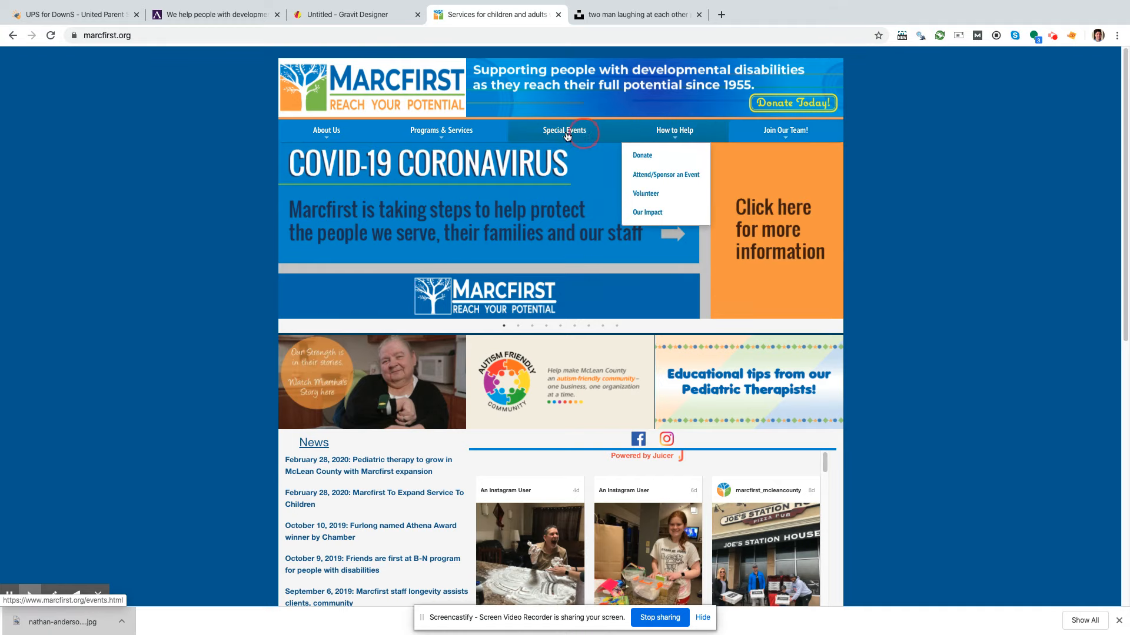
left_click(363, 15)
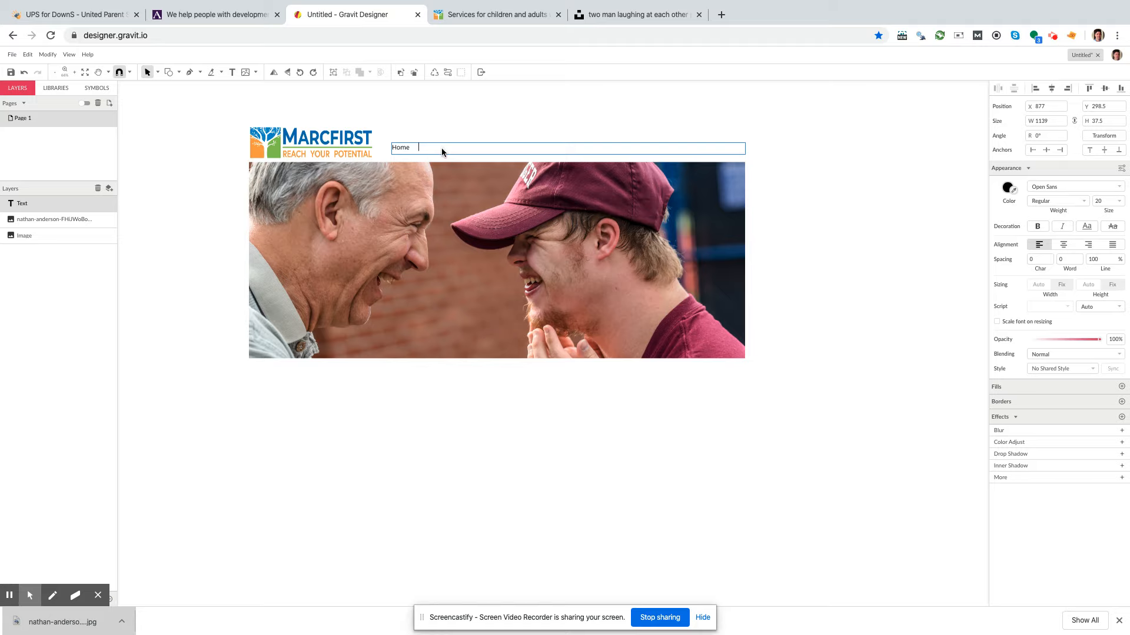
type("ervices    About us    Contact")
key("Escape")
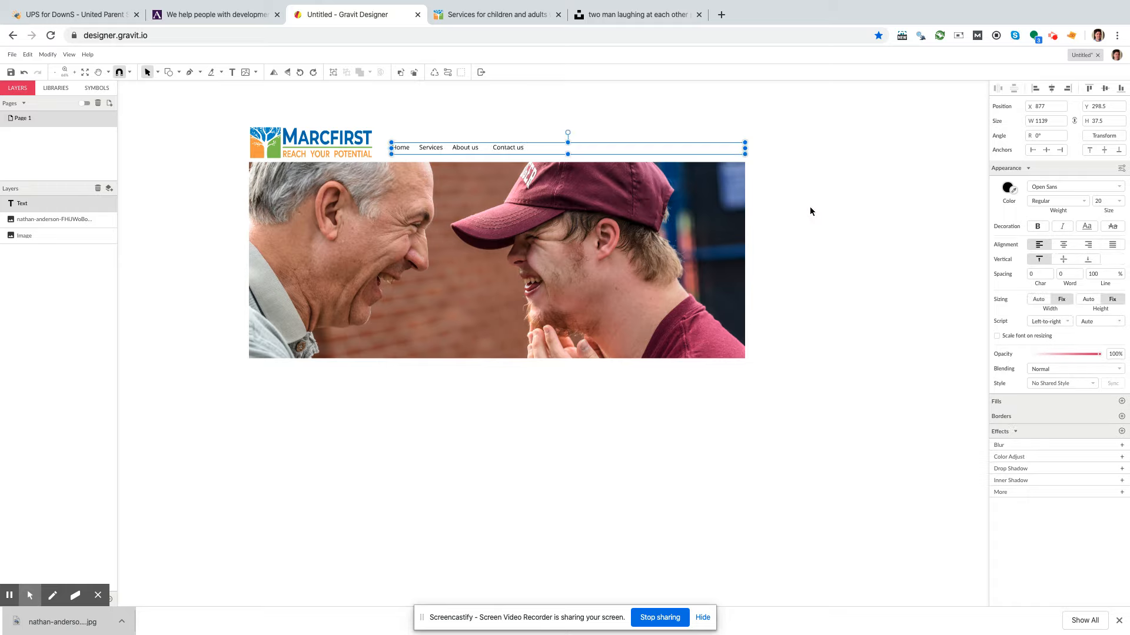
left_click(793, 207)
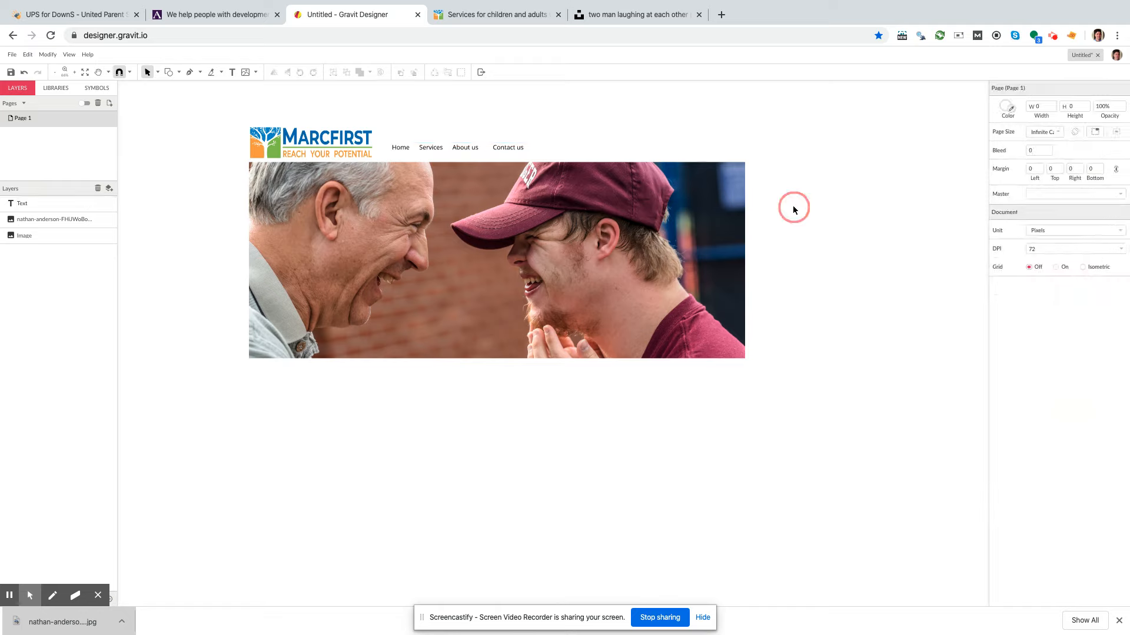
Step: Set the navigation text's font size to 24 px and move the text box slightly right to X 900
left_click(459, 155)
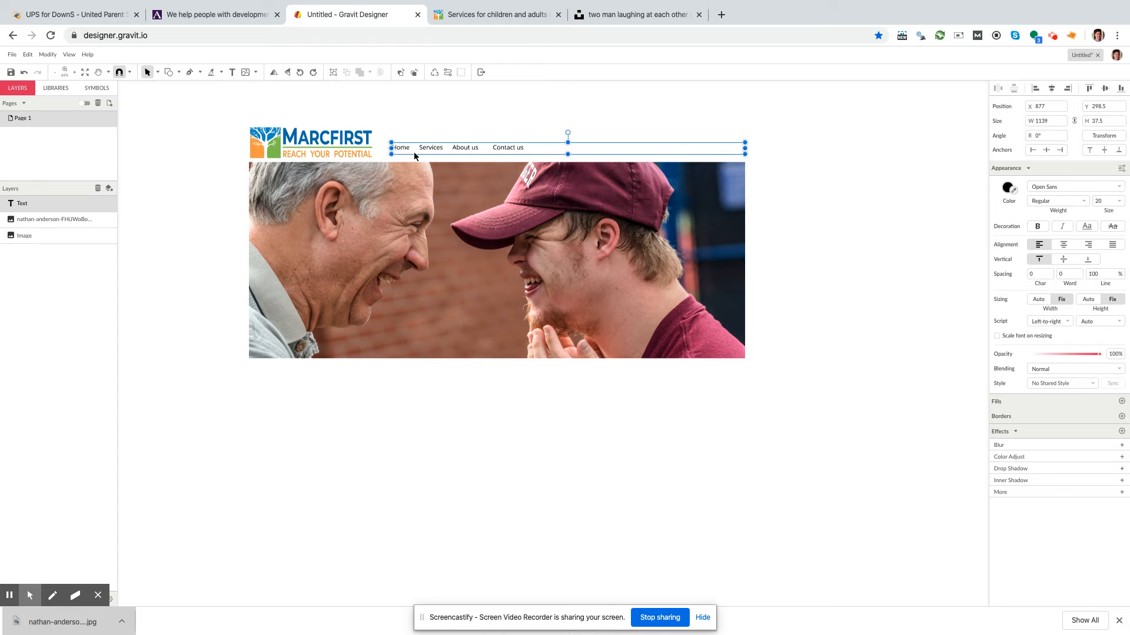
left_click(492, 17)
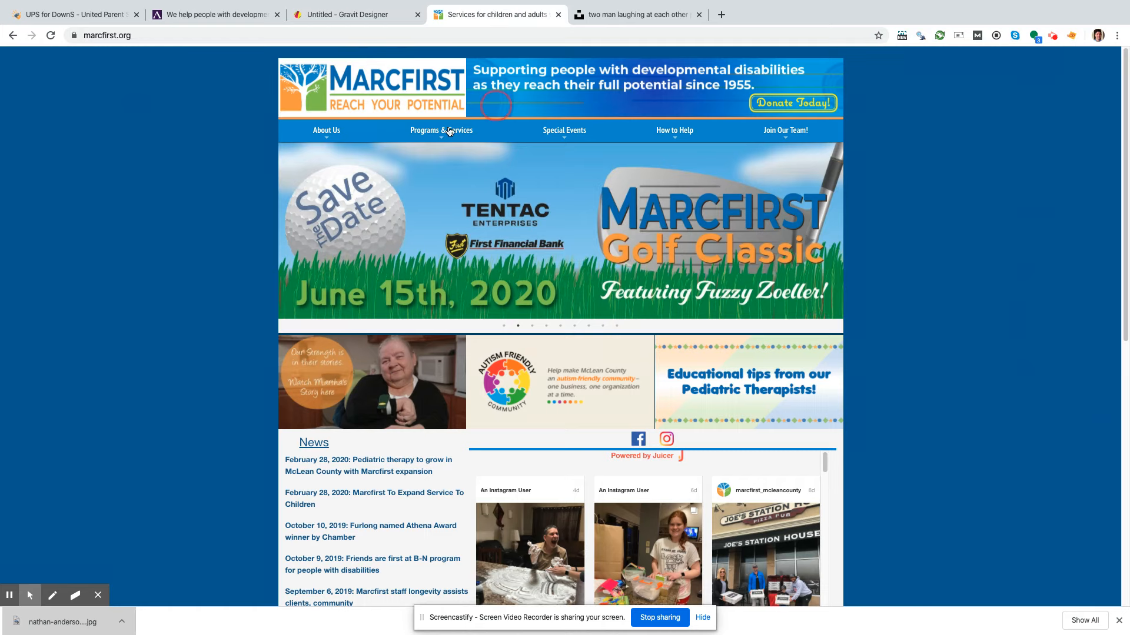
left_click(353, 14)
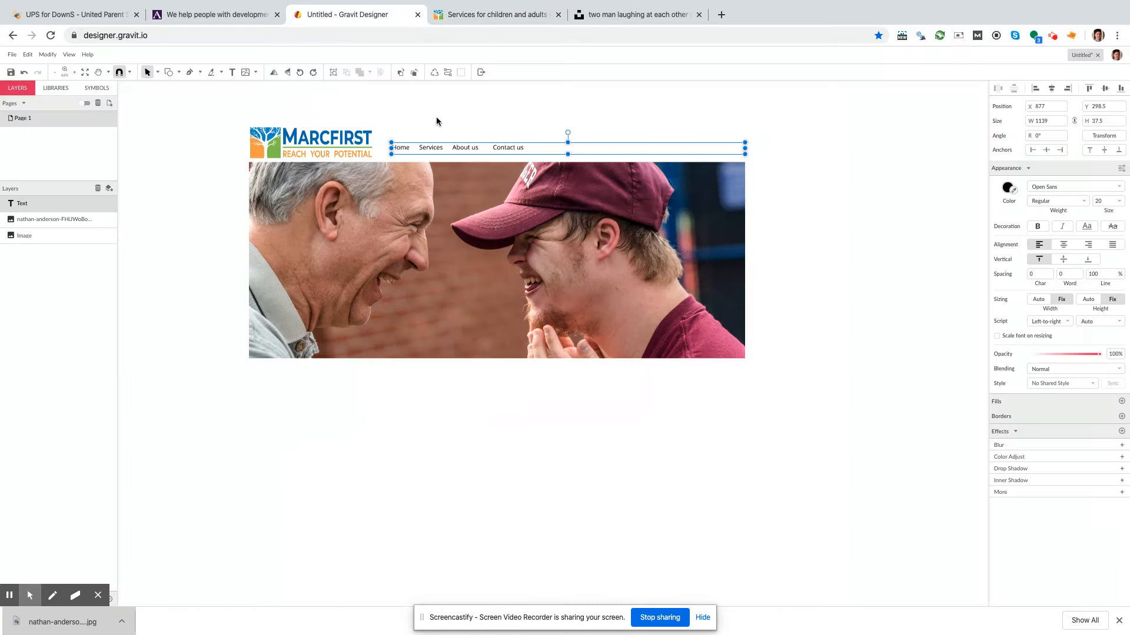
left_click(777, 187)
left_click(520, 148)
left_click(1120, 201)
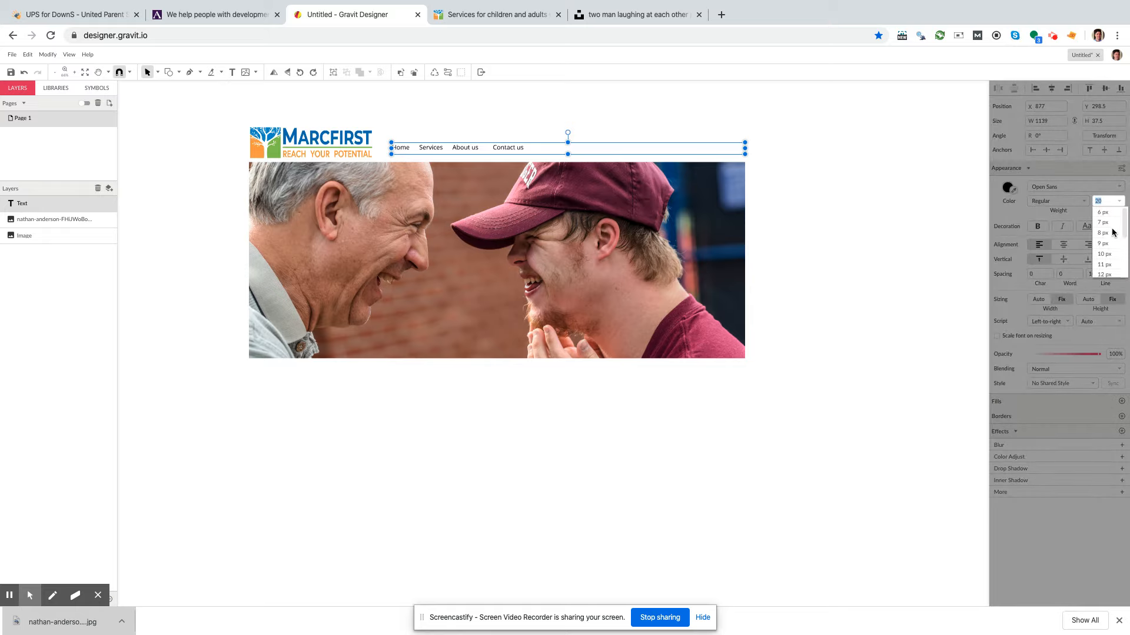
scroll(1105, 270, "down", 1)
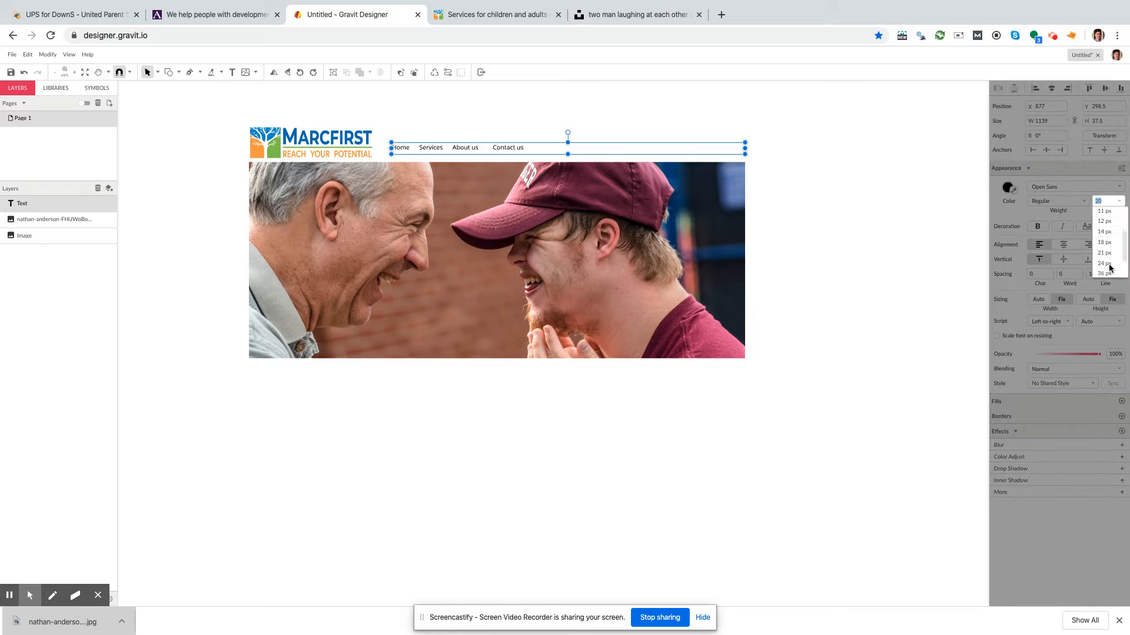
left_click(1105, 264)
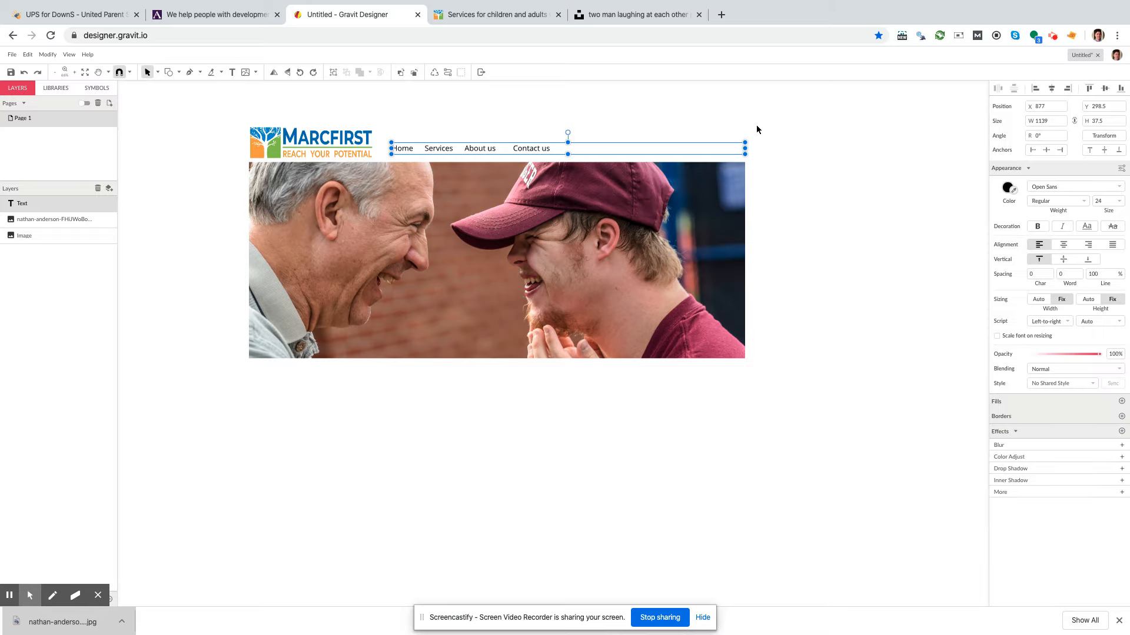
left_click(833, 127)
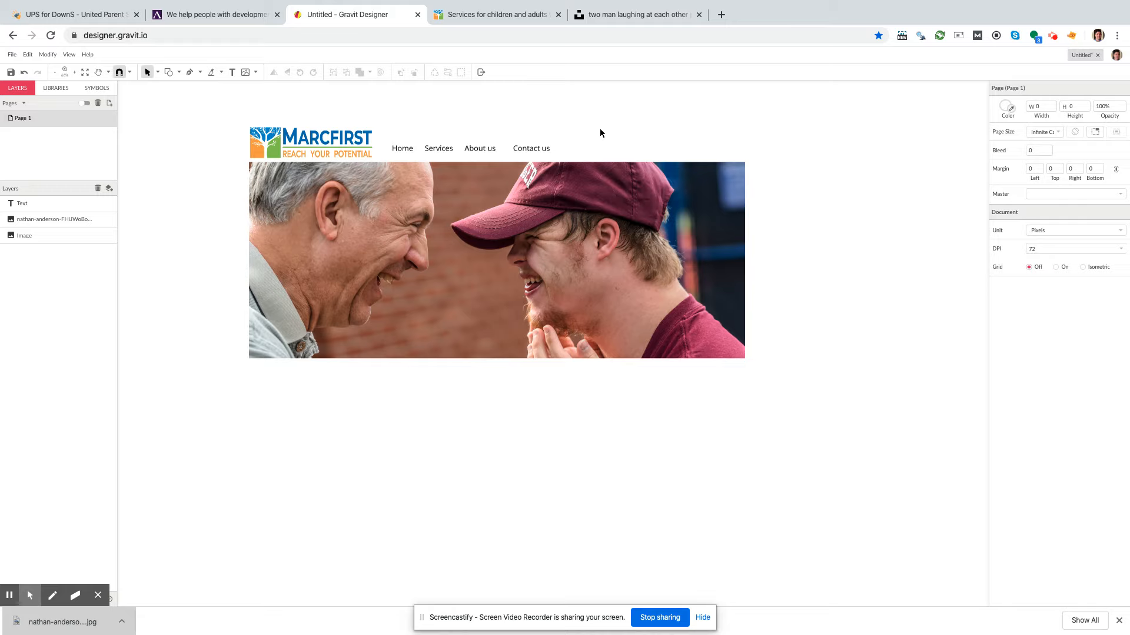
left_click_drag(484, 152, 491, 149)
left_click(801, 172)
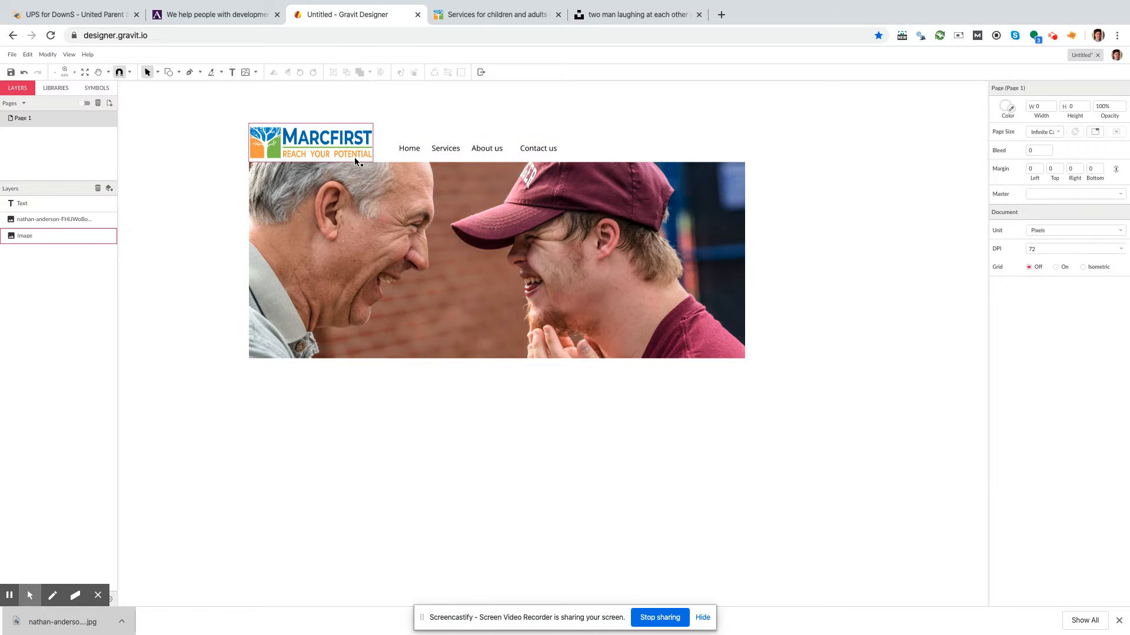
Step: Nudge the Marcfirst logo up to Y 227 to leave a small gap above the banner photo, and deselect it
left_click(322, 154)
key("Up")
key("Up")
key("Up")
key("Up")
key("Up")
key("Up")
key("Up")
key("Up")
key("Up")
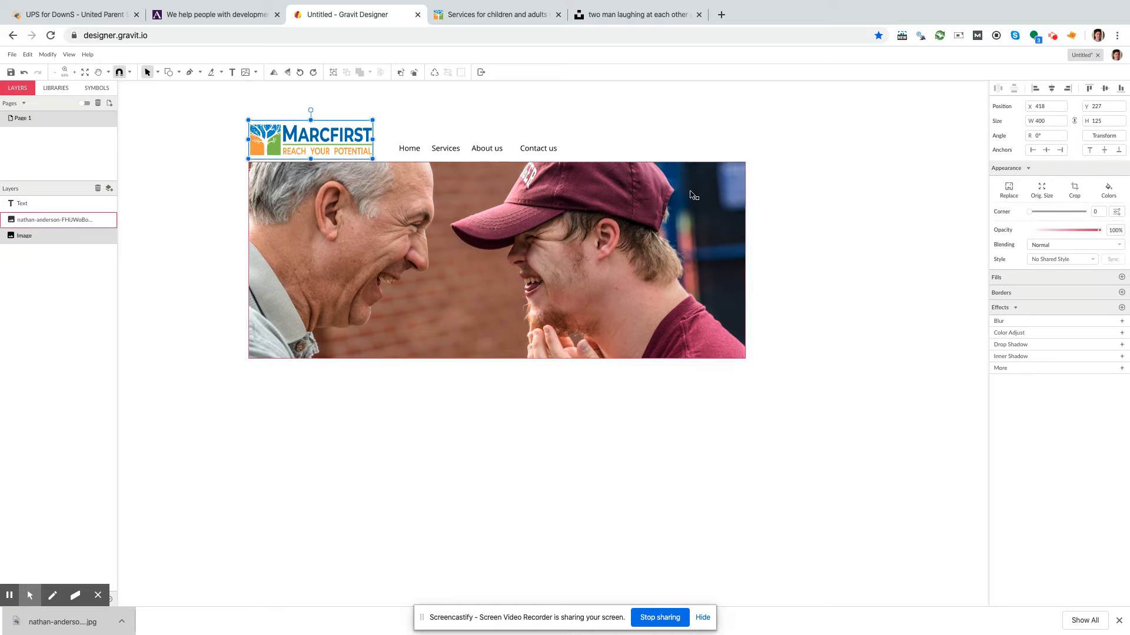
left_click(787, 202)
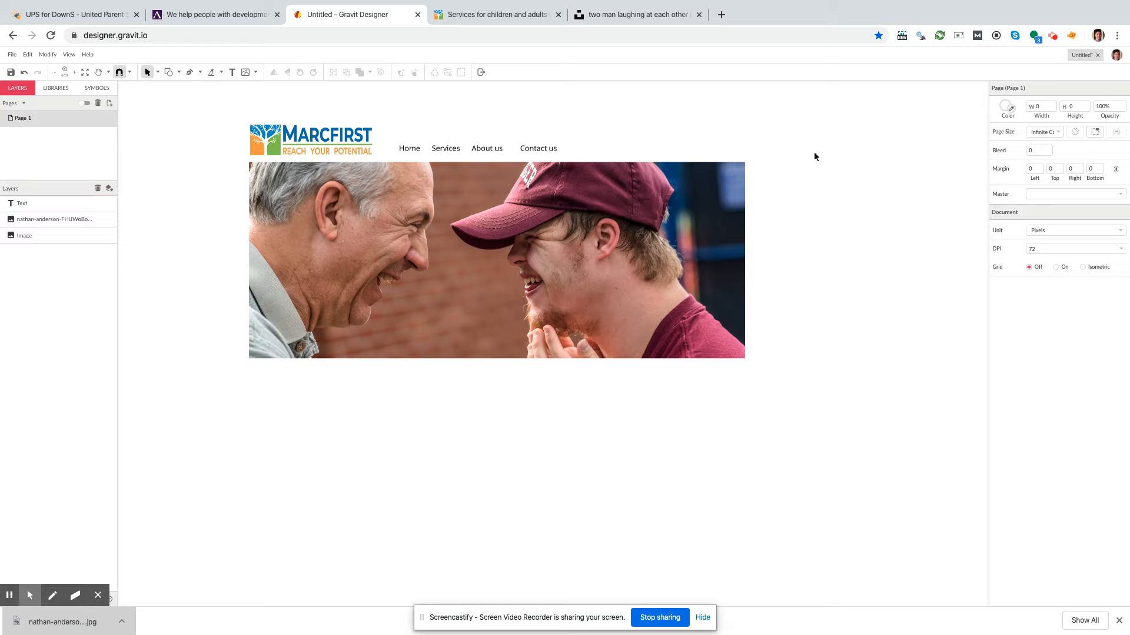
Step: Color the navigation text with the blue #1774B6 sampled from the "MARCFIRST" lettering in the logo
left_click(525, 147)
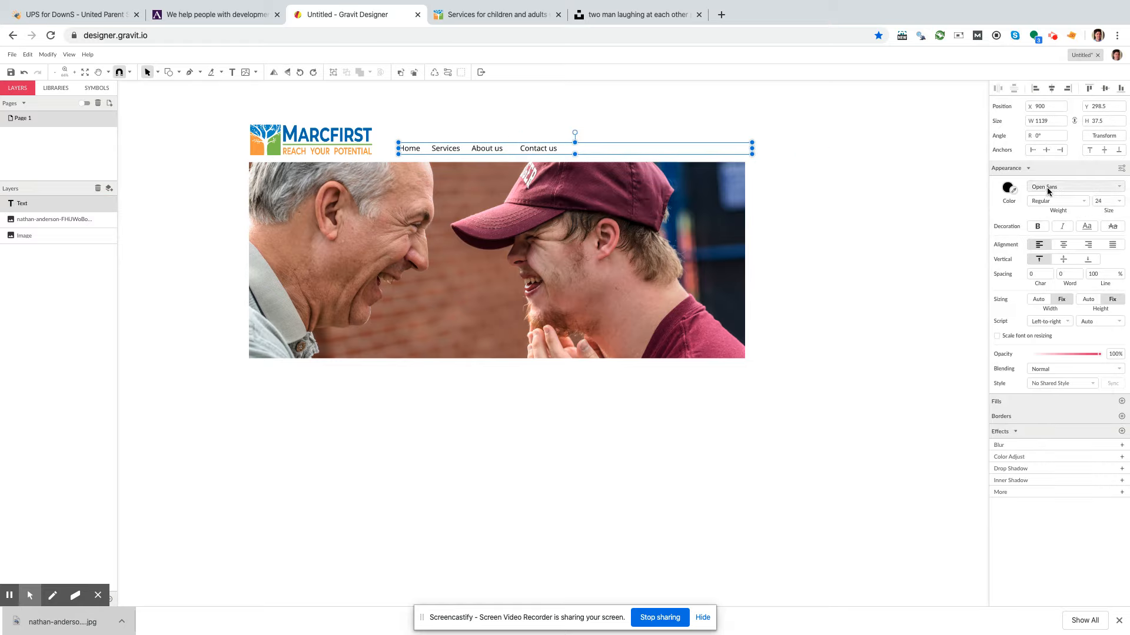
left_click(1007, 188)
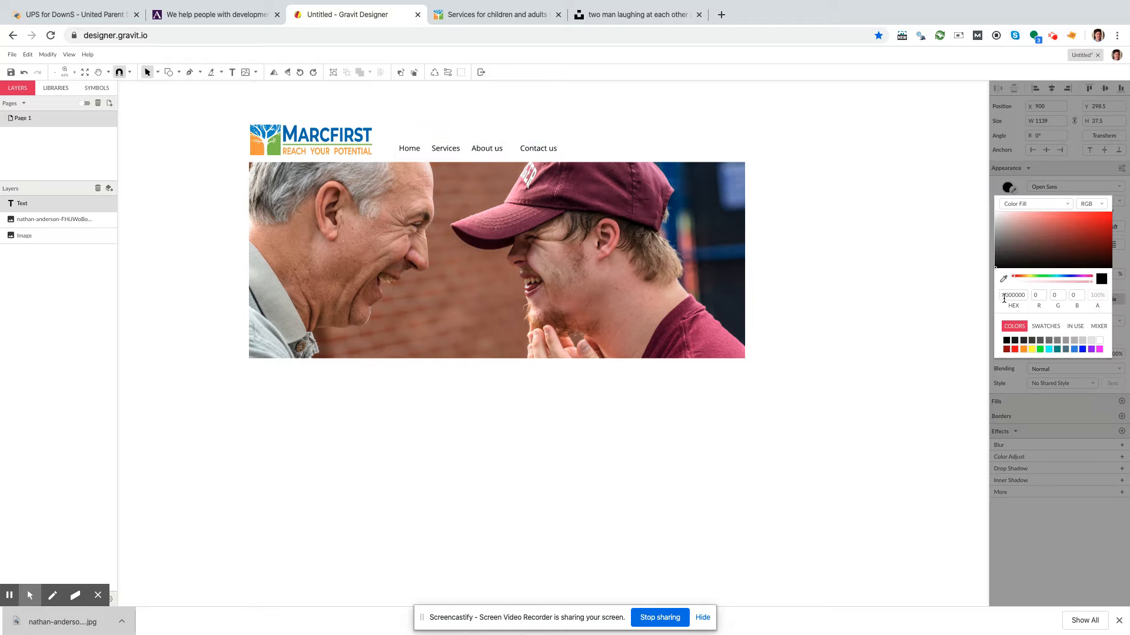
left_click(1004, 279)
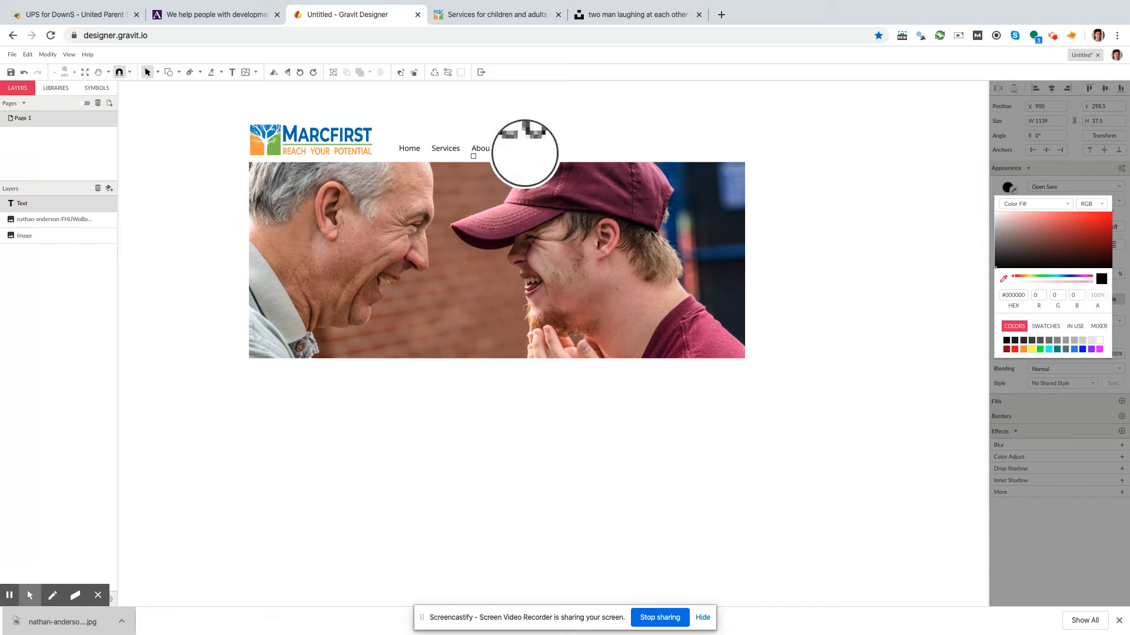
left_click(347, 137)
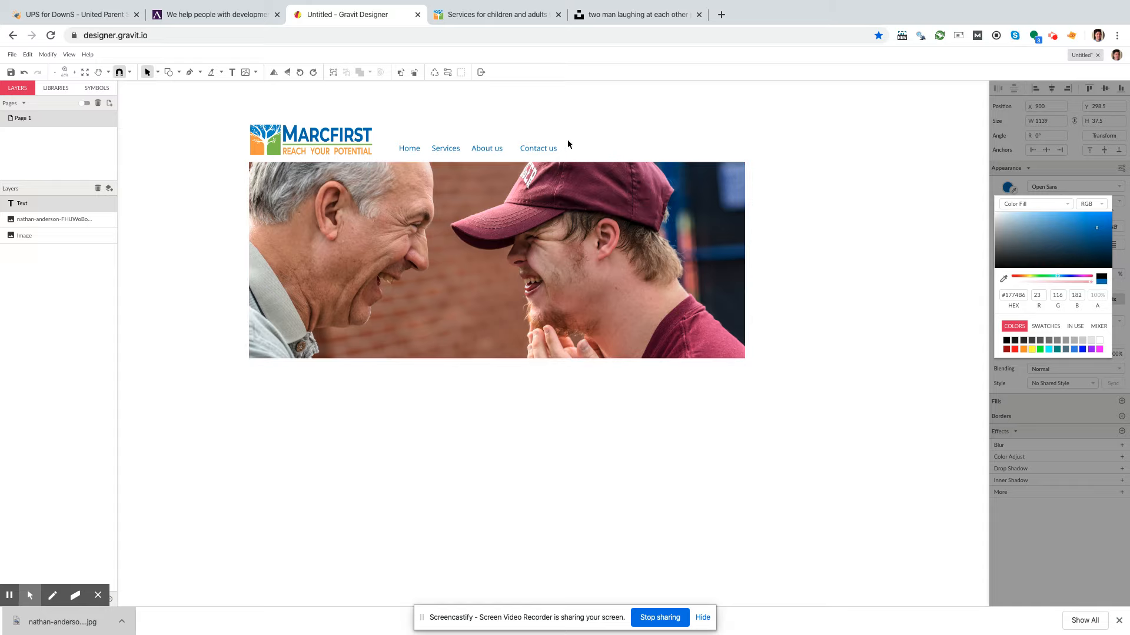
Step: Darken the navigation text's color to #085186, compare it with the logo's blue, and leave the text deselected
left_click(1104, 238)
left_click(1104, 243)
left_click(1104, 241)
left_click(1104, 239)
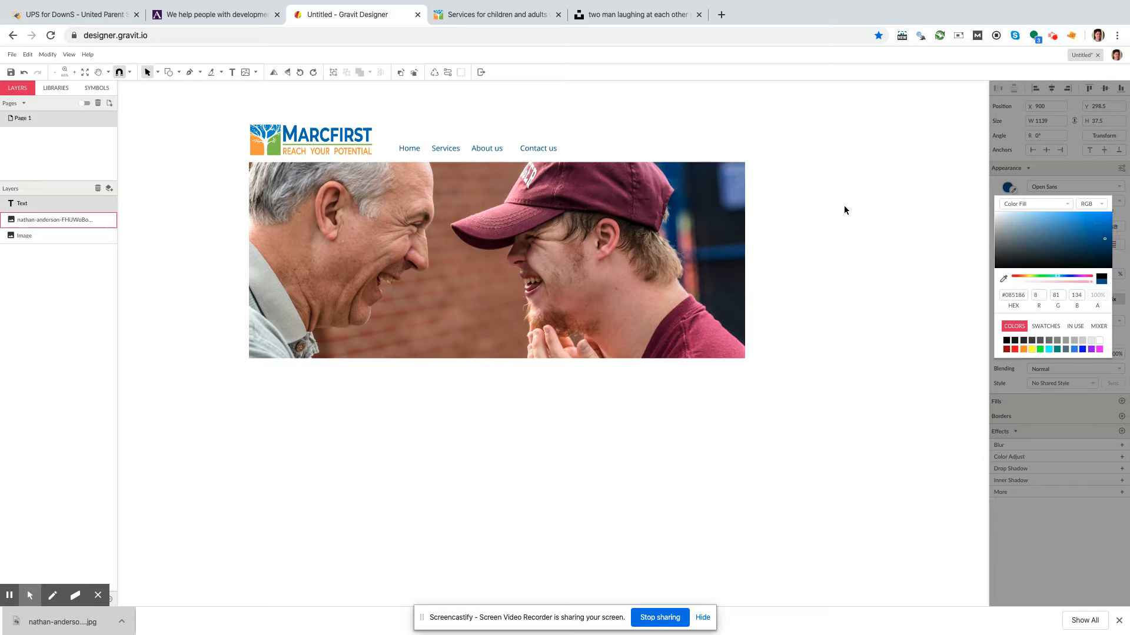
left_click(929, 241)
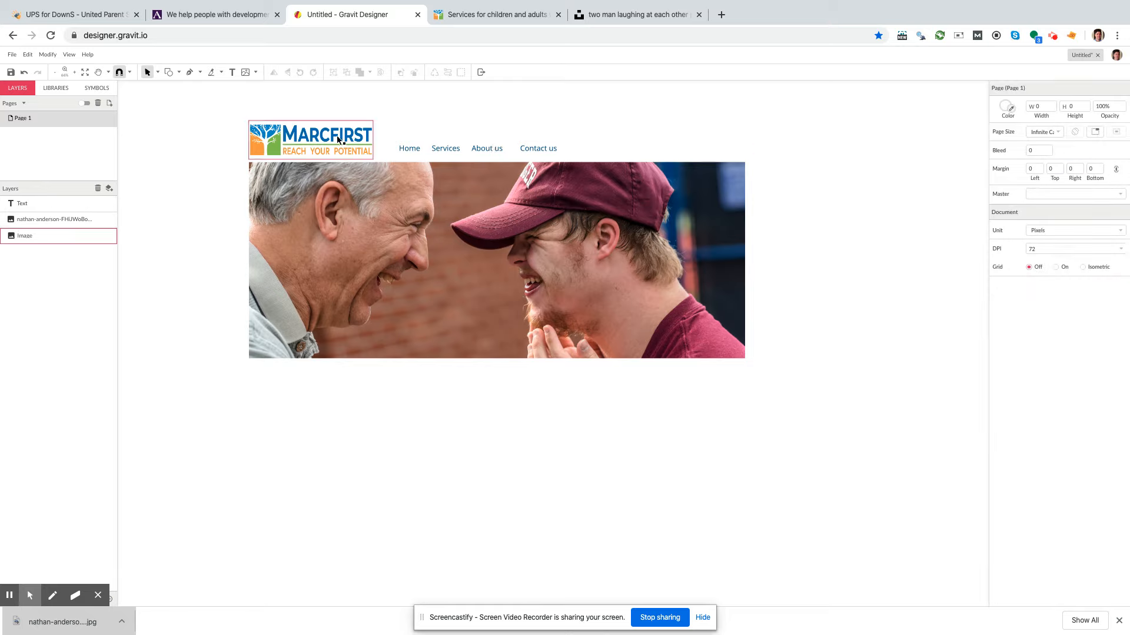
left_click(421, 154)
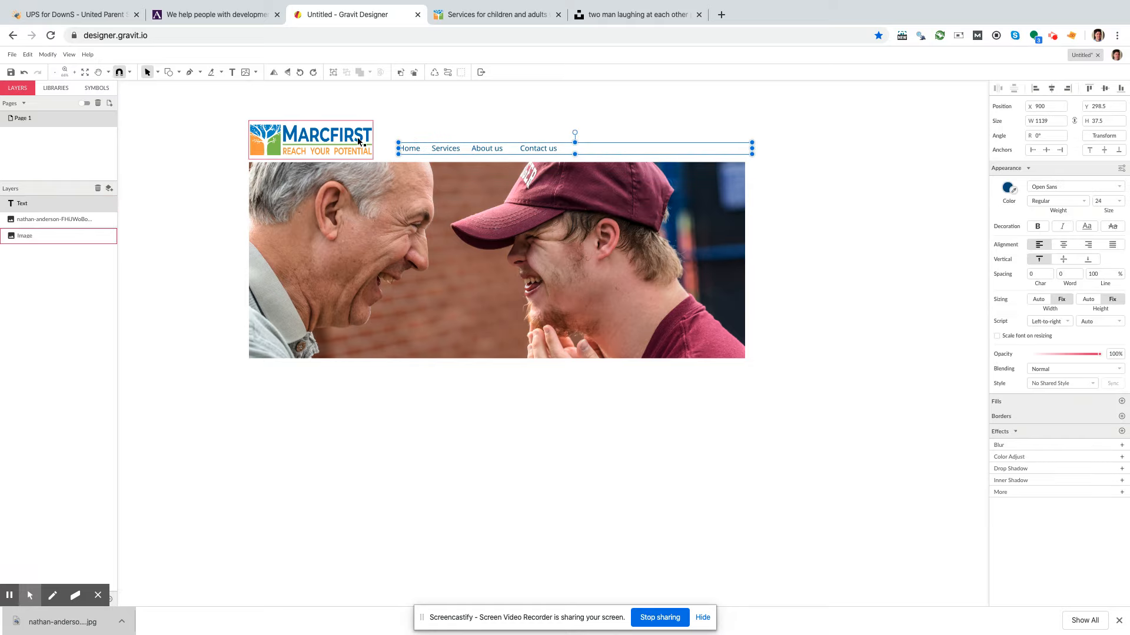
left_click(784, 226)
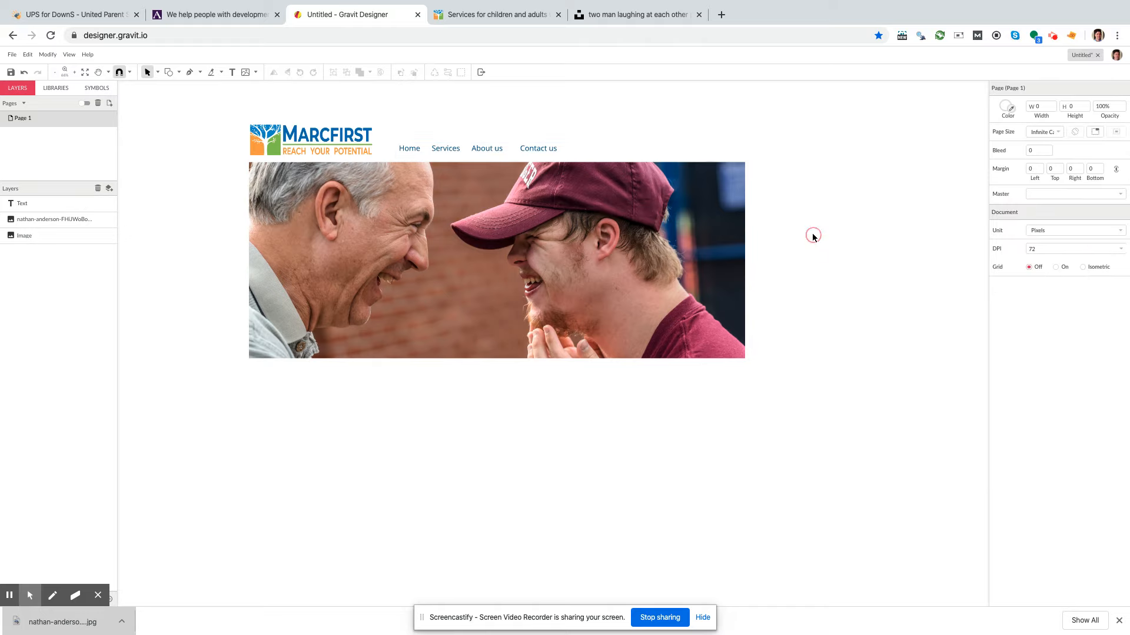
Step: Draw a rectangle about 318 × 282 px beside the banner photo and fill it with the logo's blue, #1774B6
left_click(169, 75)
left_click(210, 96)
left_click_drag(827, 214, 830, 215)
left_click_drag(924, 302, 925, 301)
left_click(999, 269)
left_click(1004, 359)
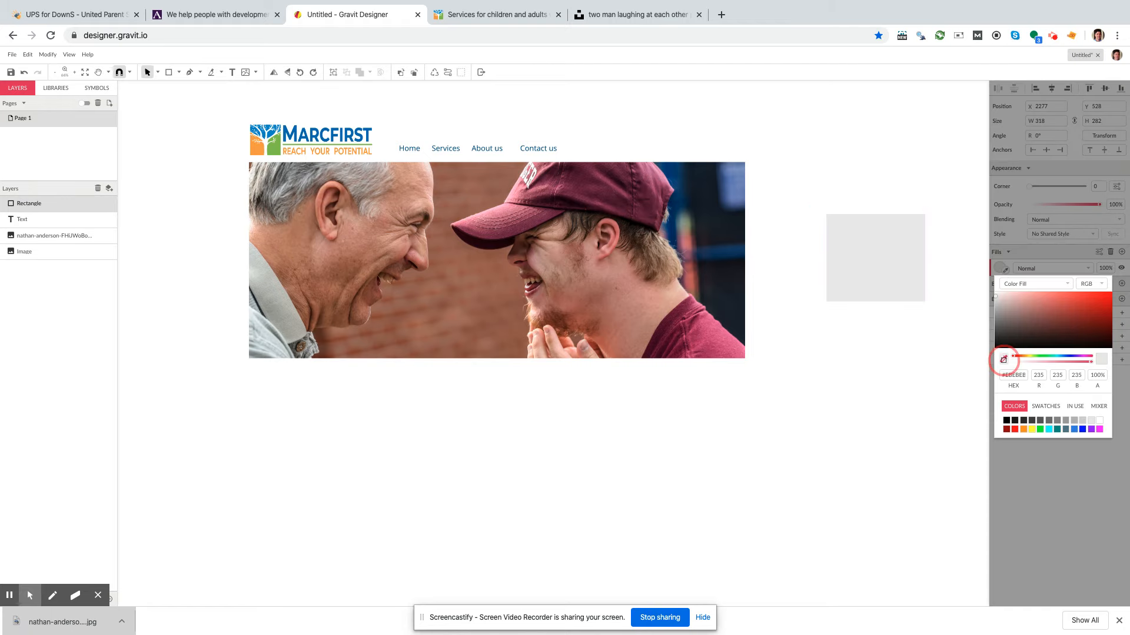
left_click(367, 130)
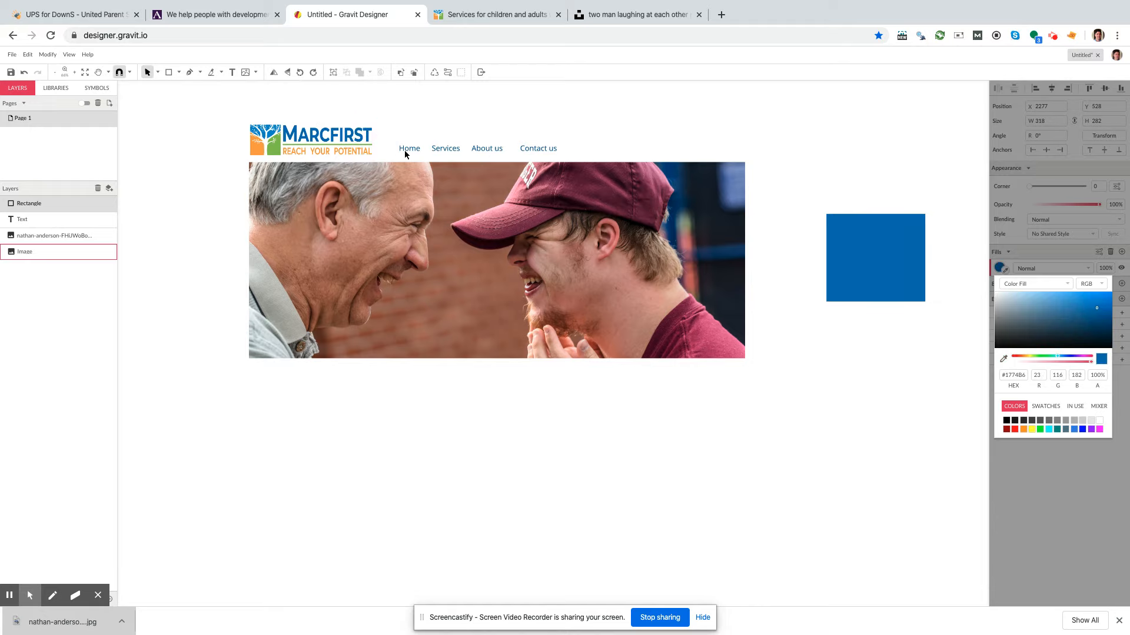
left_click(883, 334)
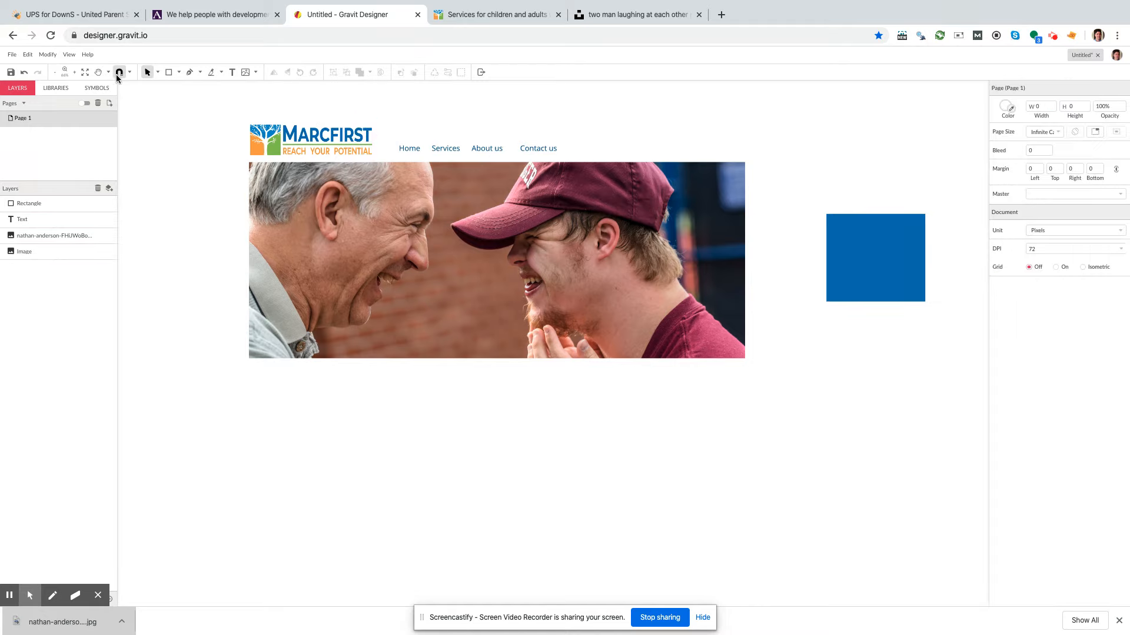
Step: Draw a diagonal line about 219 × 189 px below the blue rectangle and give it the rectangle's blue
left_click(229, 75)
left_click(179, 72)
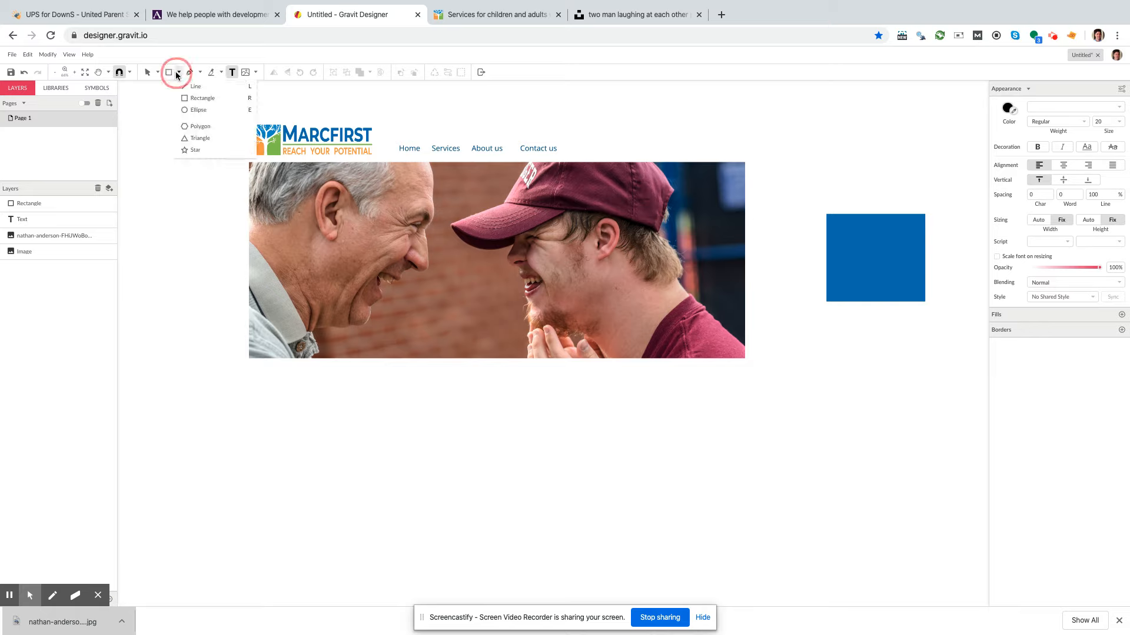
left_click(194, 86)
left_click_drag(845, 325, 913, 383)
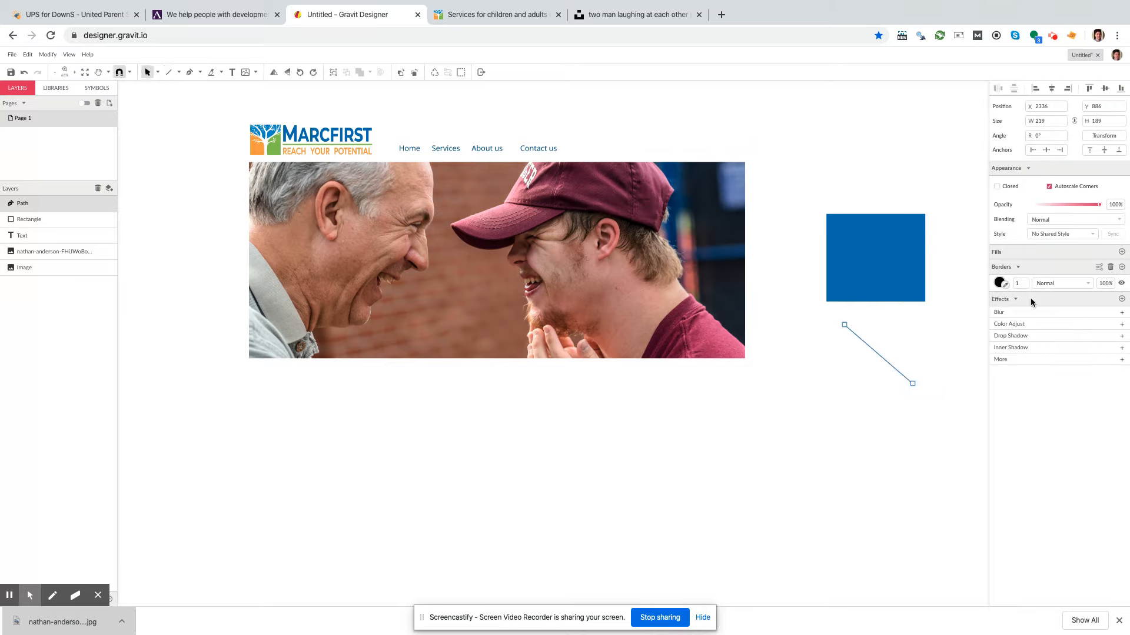
left_click(1007, 287)
left_click(882, 257)
left_click(935, 336)
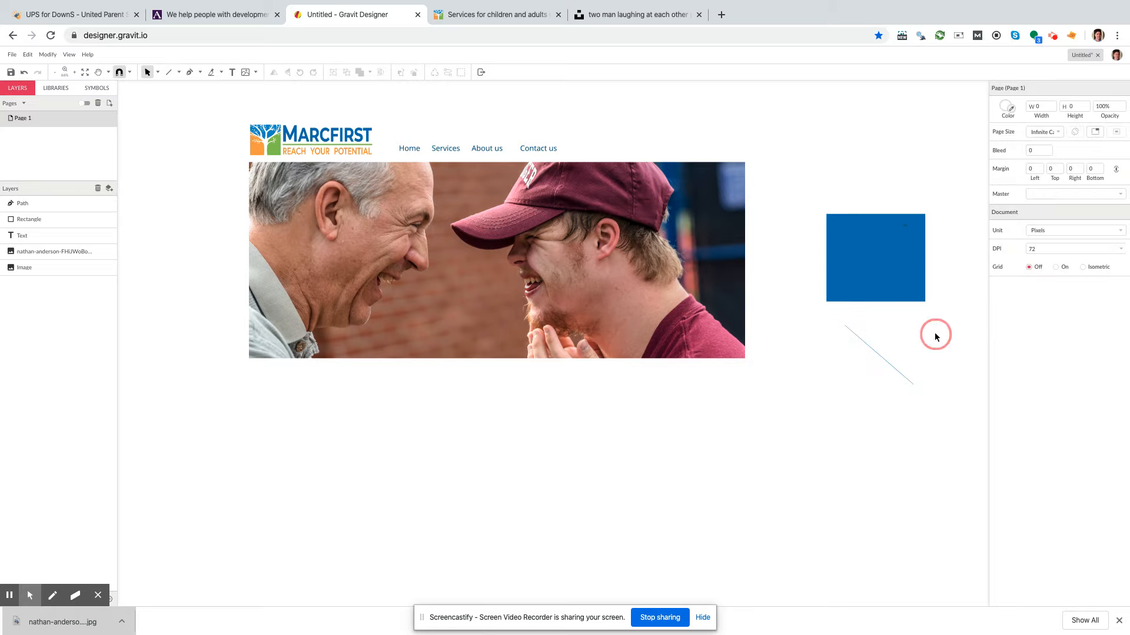
Step: Move the diagonal line behind and away from the blue rectangle, then delete both practice shapes
left_click_drag(911, 387, 920, 331)
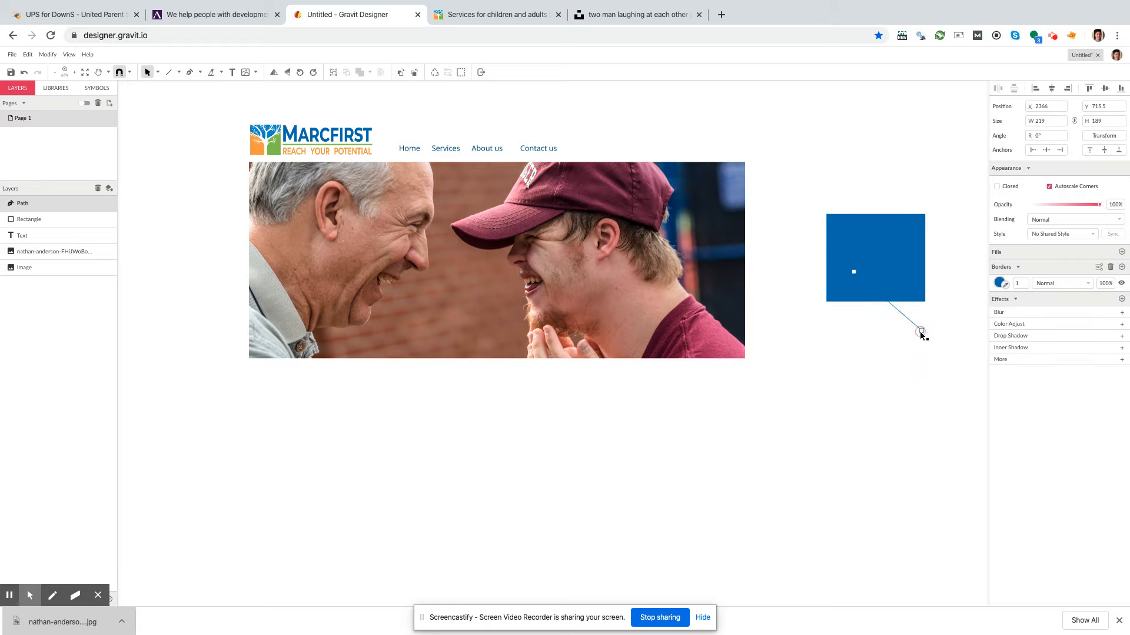
left_click(922, 406)
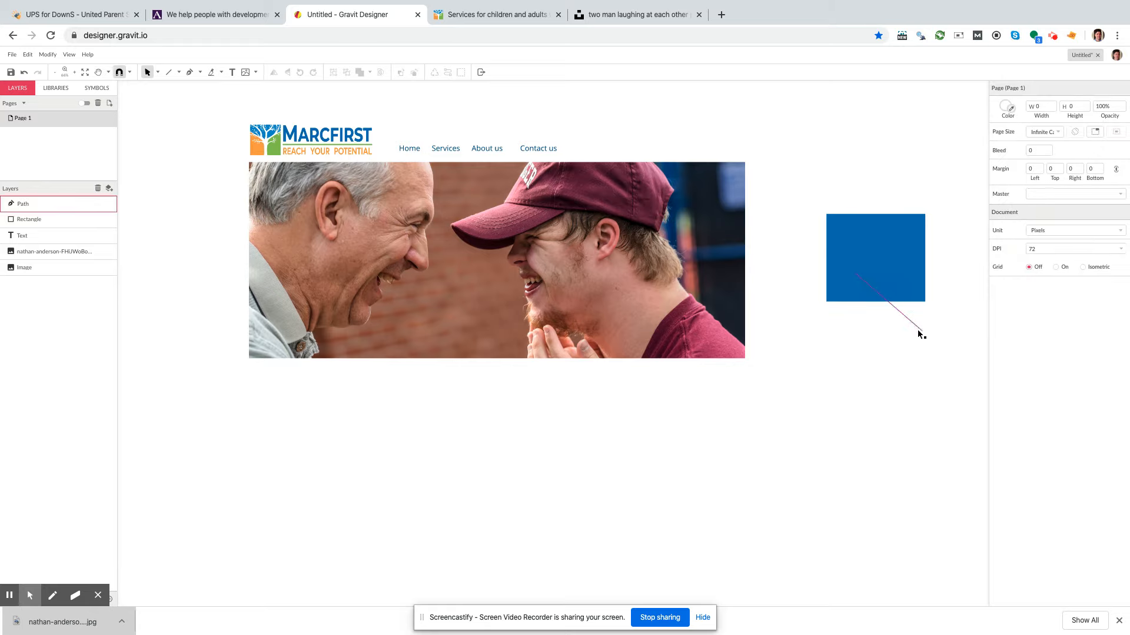
left_click_drag(916, 327, 918, 453)
left_click(918, 546)
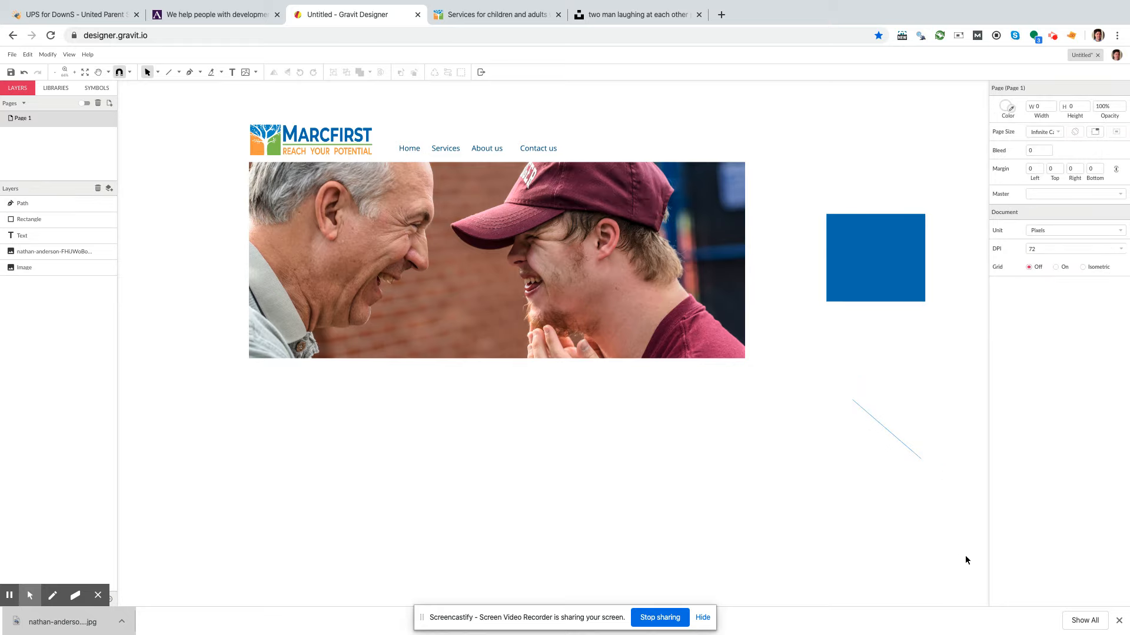
left_click_drag(896, 526, 903, 274)
key("Delete")
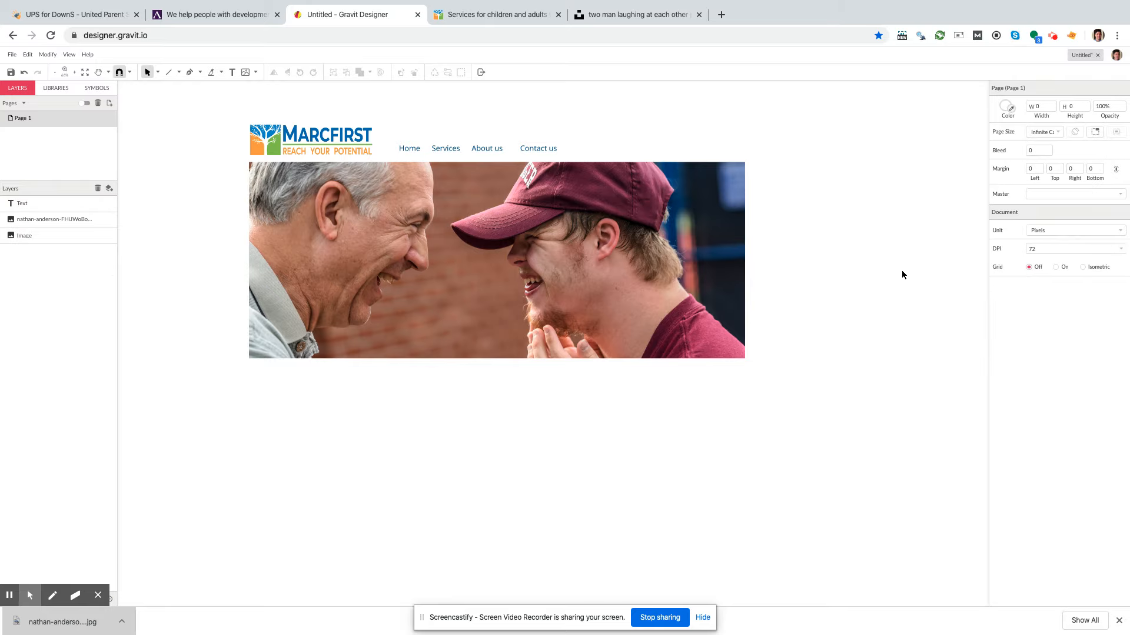
Step: Draw a button rectangle about 174 × 42 px after "Contact us" in the header and fill it with orange sampled from the logo
left_click(539, 152)
left_click(837, 304)
left_click(179, 72)
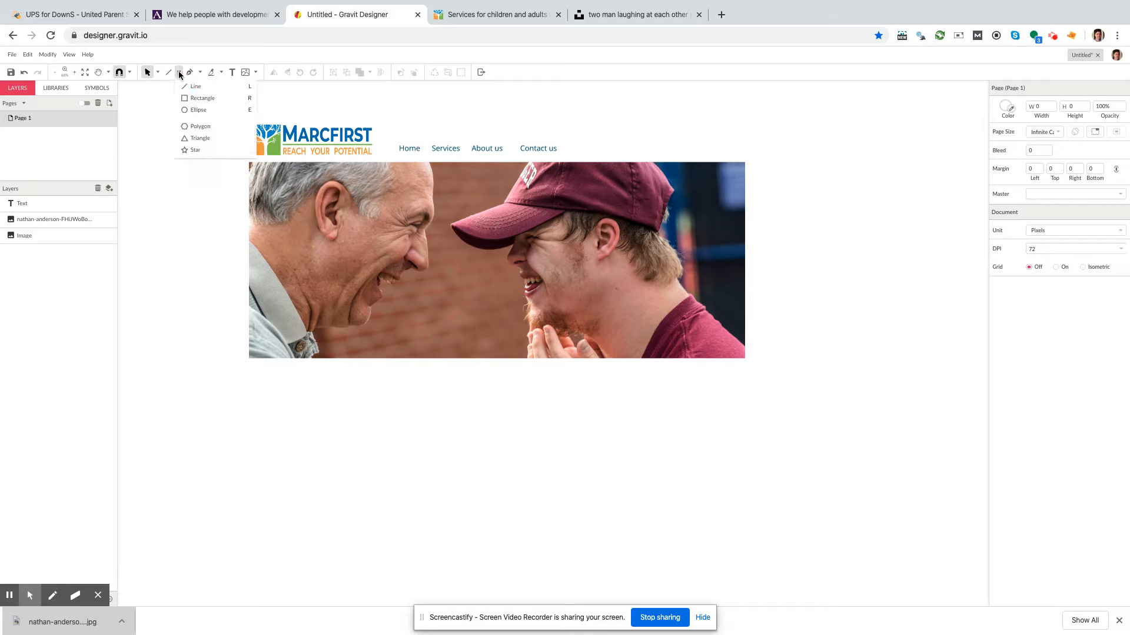
left_click(189, 98)
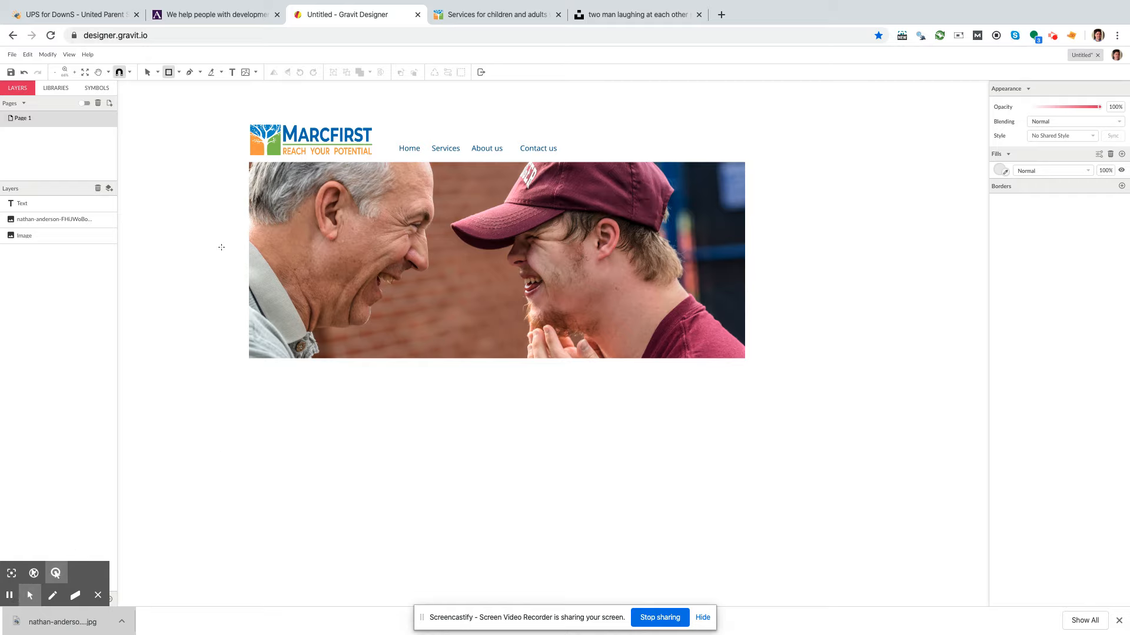
left_click(179, 72)
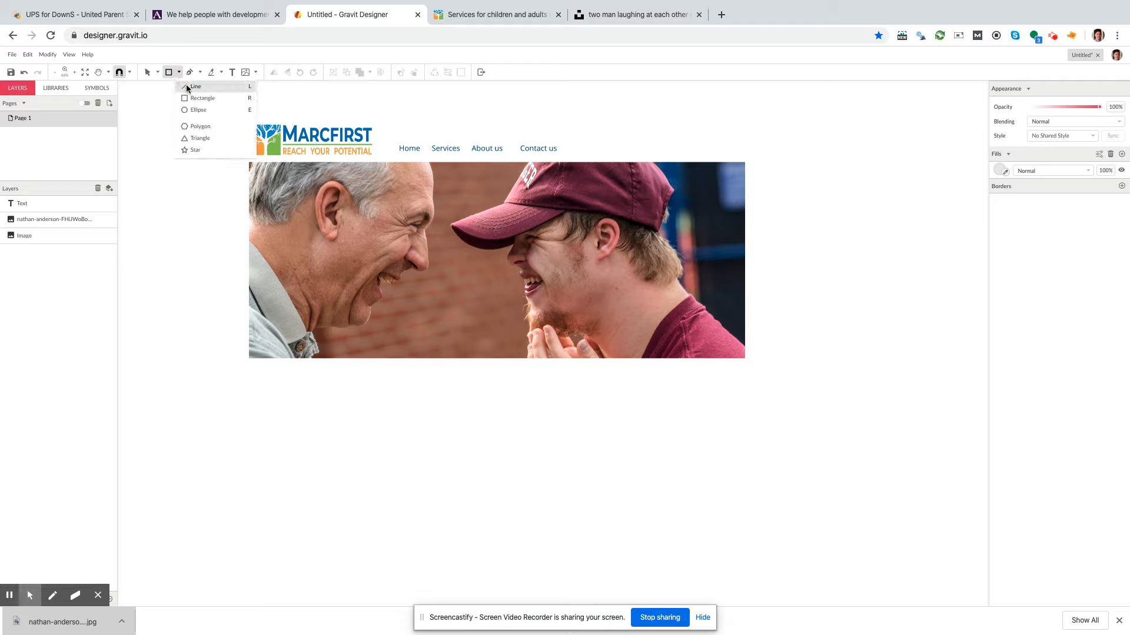
left_click(180, 86)
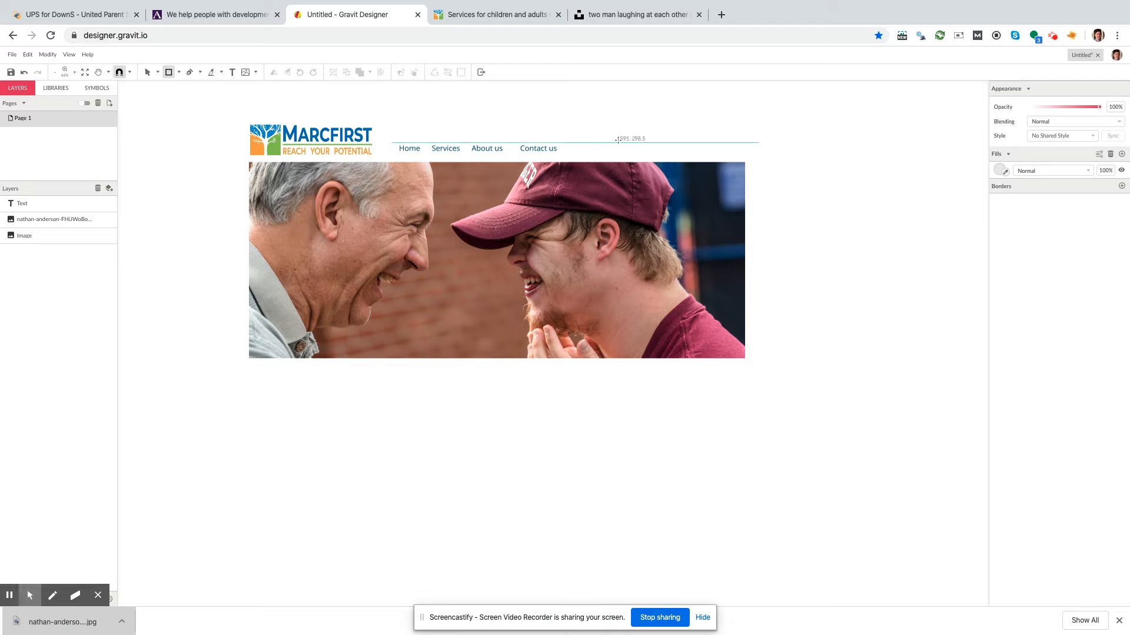
left_click_drag(616, 136, 668, 149)
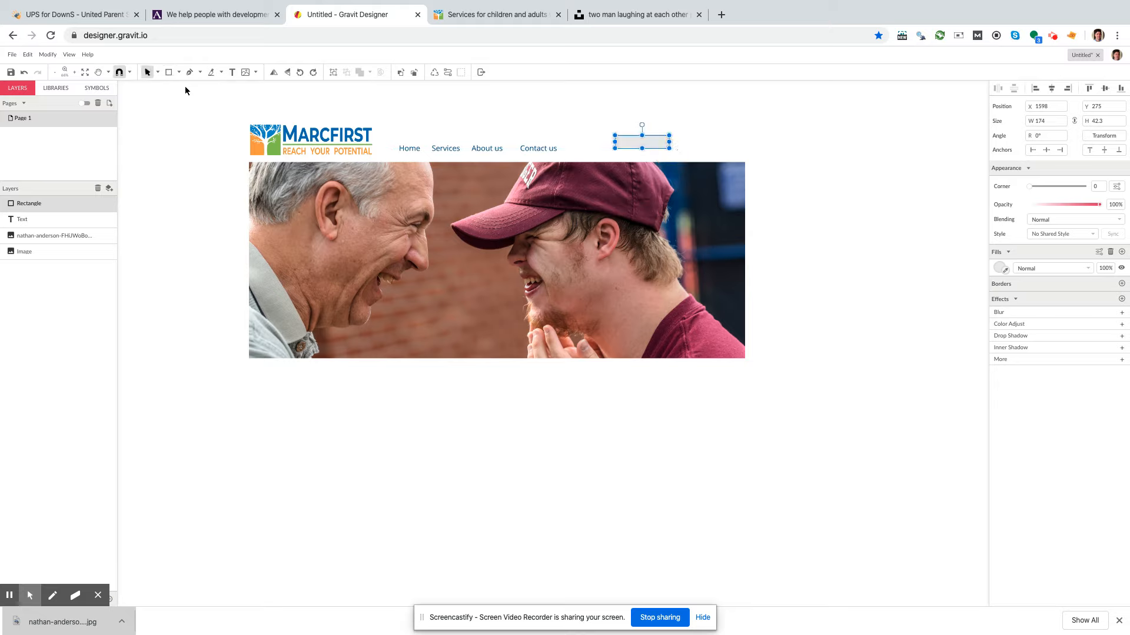
left_click(1005, 271)
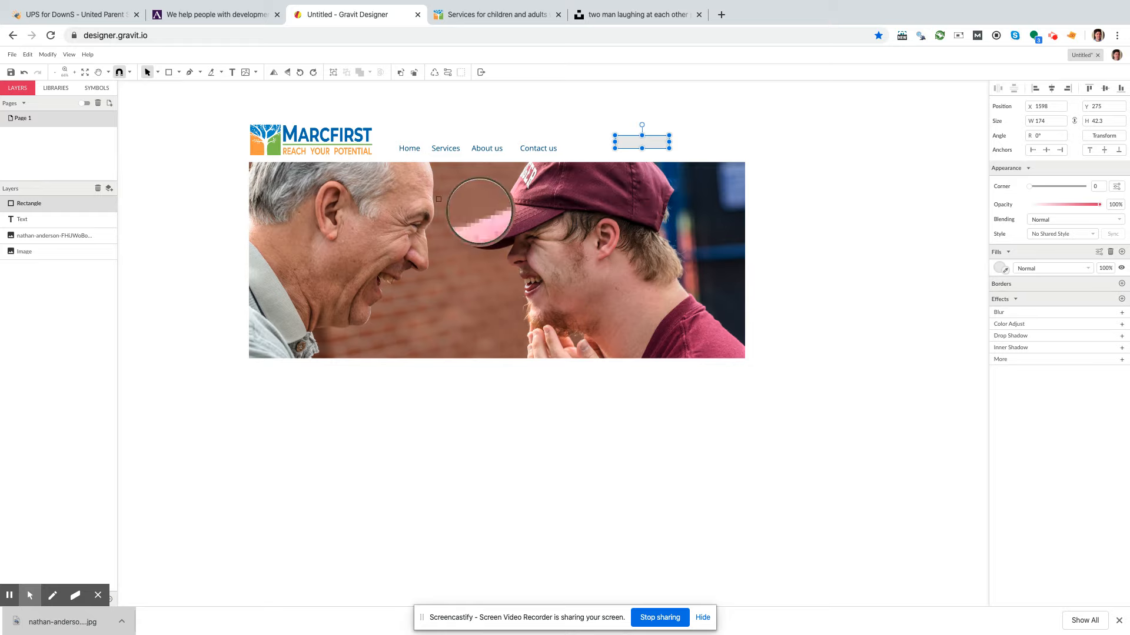
left_click(253, 149)
left_click(773, 185)
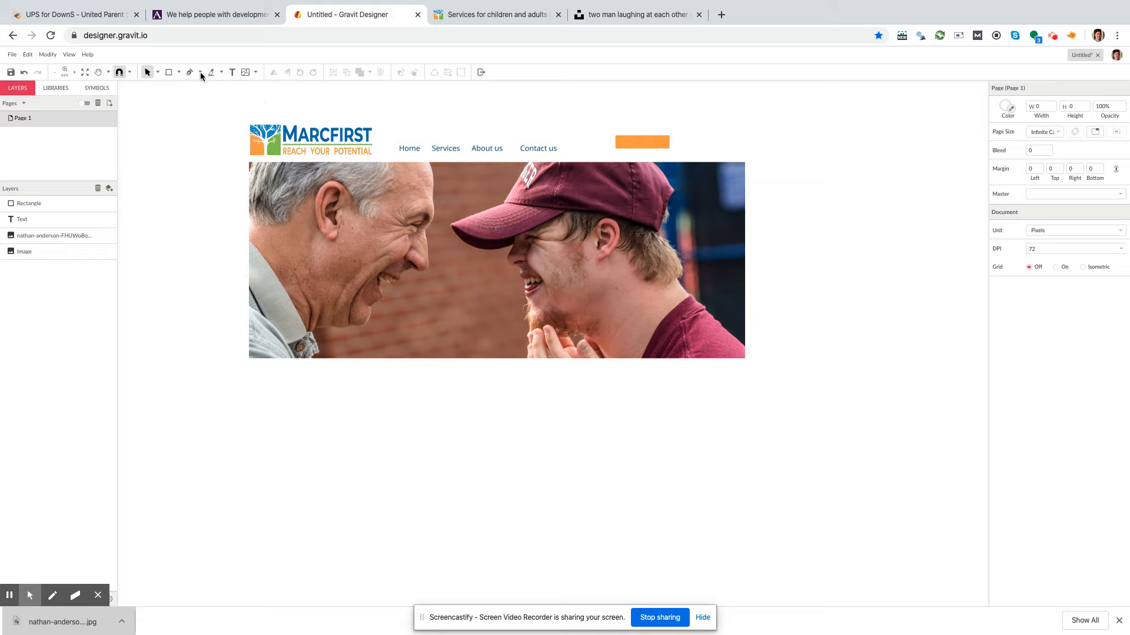
Step: Add a text box about 132 × 42 px over the orange button with the label "Donate"
left_click(233, 73)
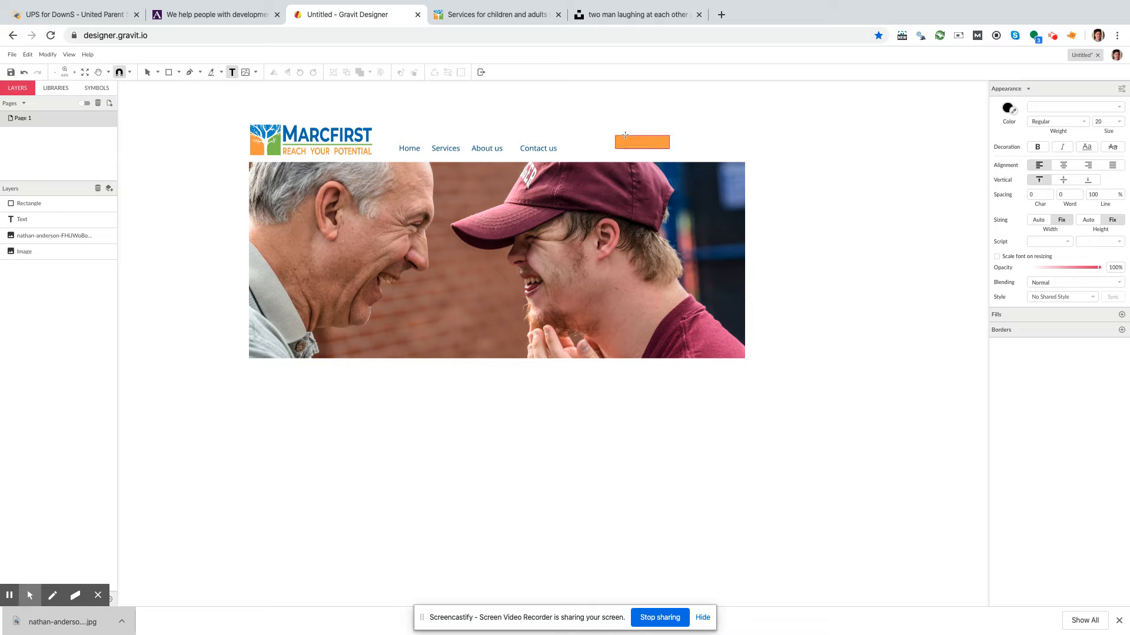
left_click(623, 137)
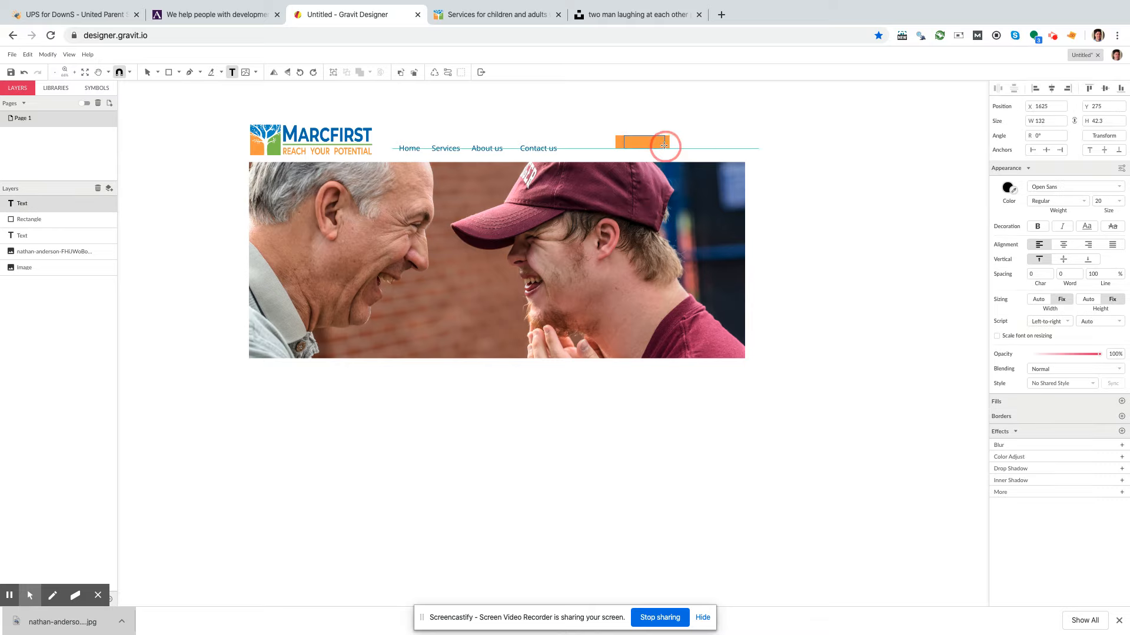
type("Donate")
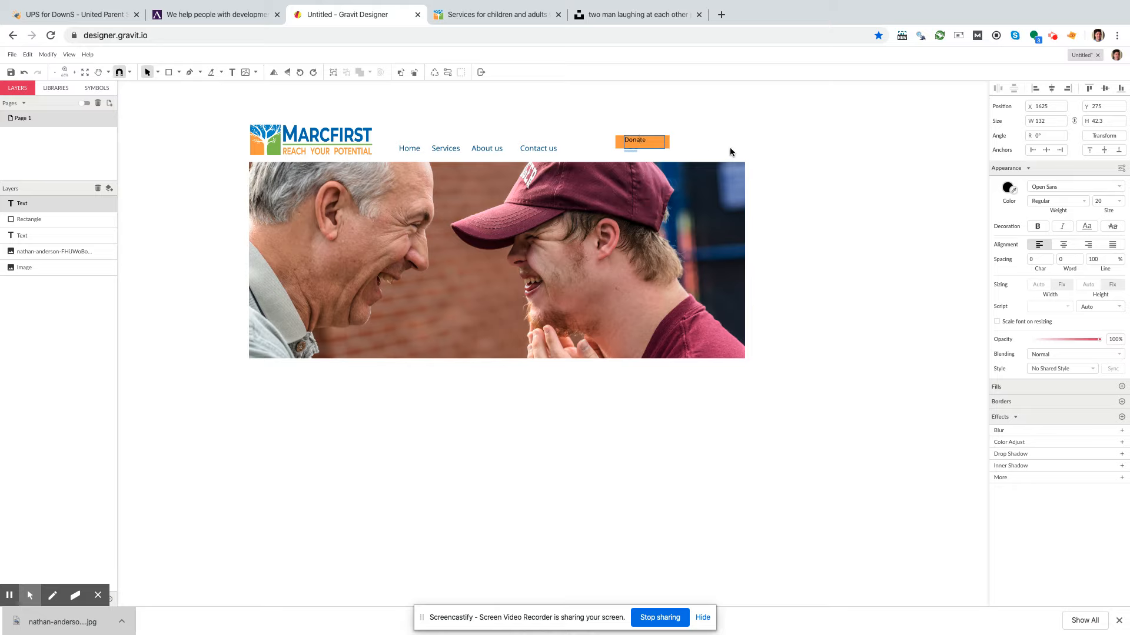
key("Escape")
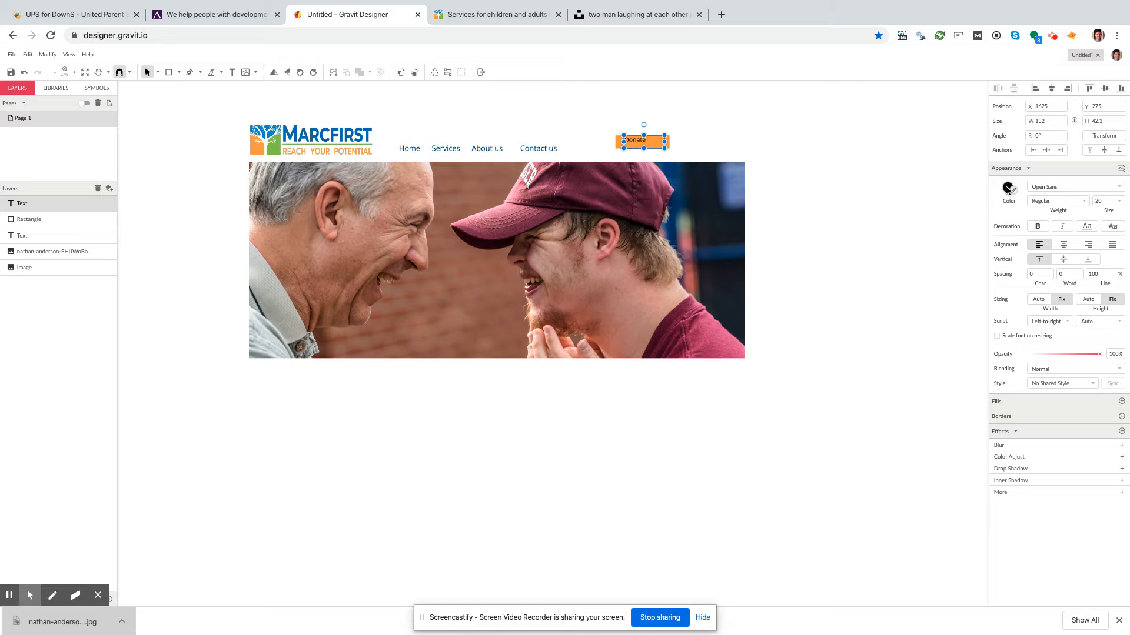
left_click(1012, 192)
left_click(1008, 187)
left_click(1008, 189)
left_click(875, 155)
left_click(660, 143)
left_click(653, 143)
double_click(652, 143)
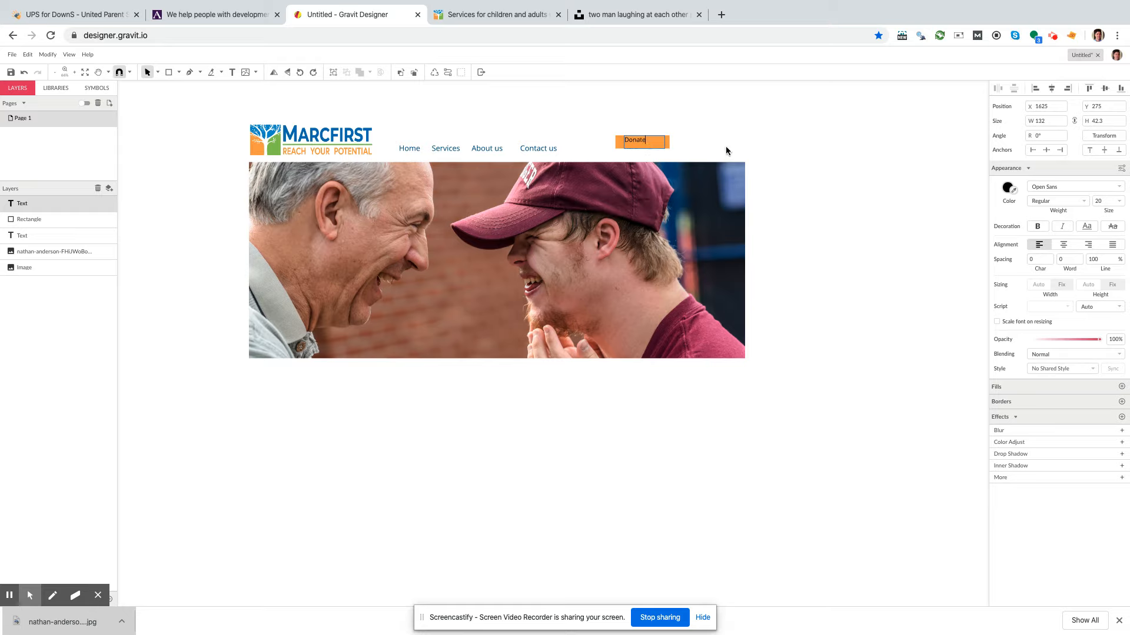
left_click(726, 147)
Step: Refill the button rectangle with the orange #F1A13E sampled from the logo and deselect it
left_click(679, 136)
left_click(667, 139)
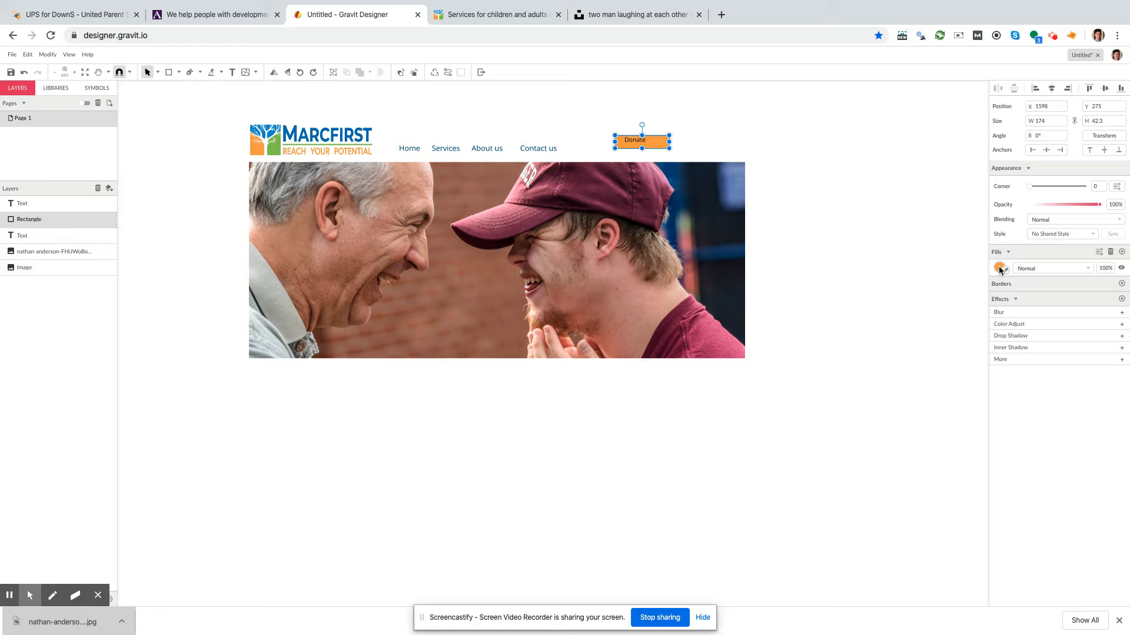
left_click(1000, 269)
mouse_move(1014, 311)
left_mouse_down()
mouse_move(968, 280)
mouse_move(974, 301)
mouse_move(1030, 319)
mouse_move(1018, 310)
left_mouse_up()
left_click(1005, 360)
left_click(258, 148)
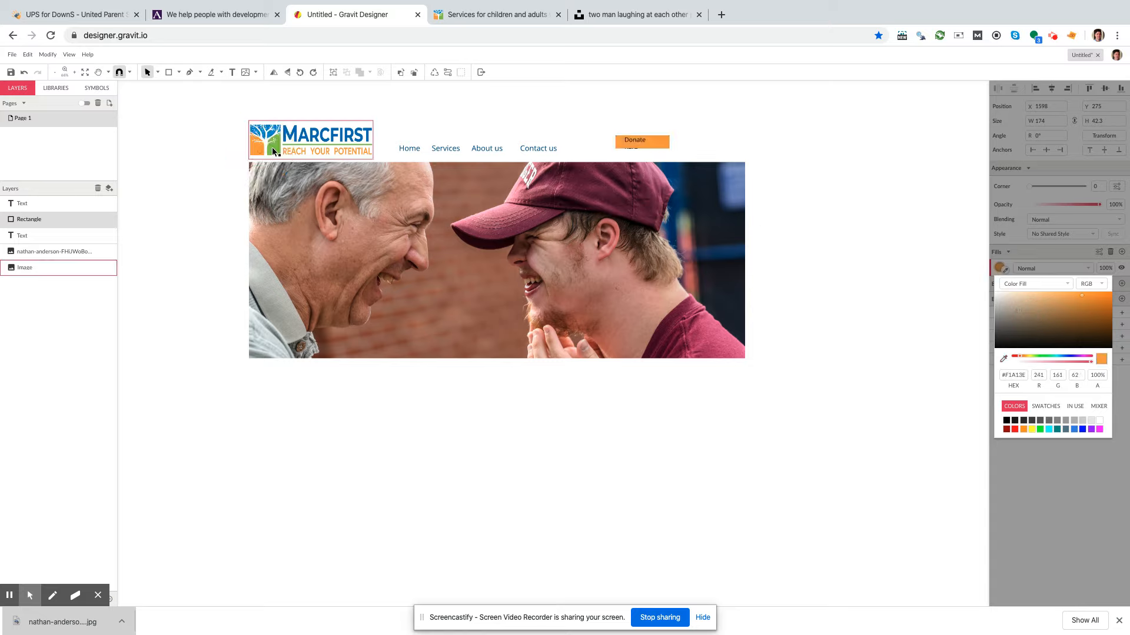
left_click(967, 251)
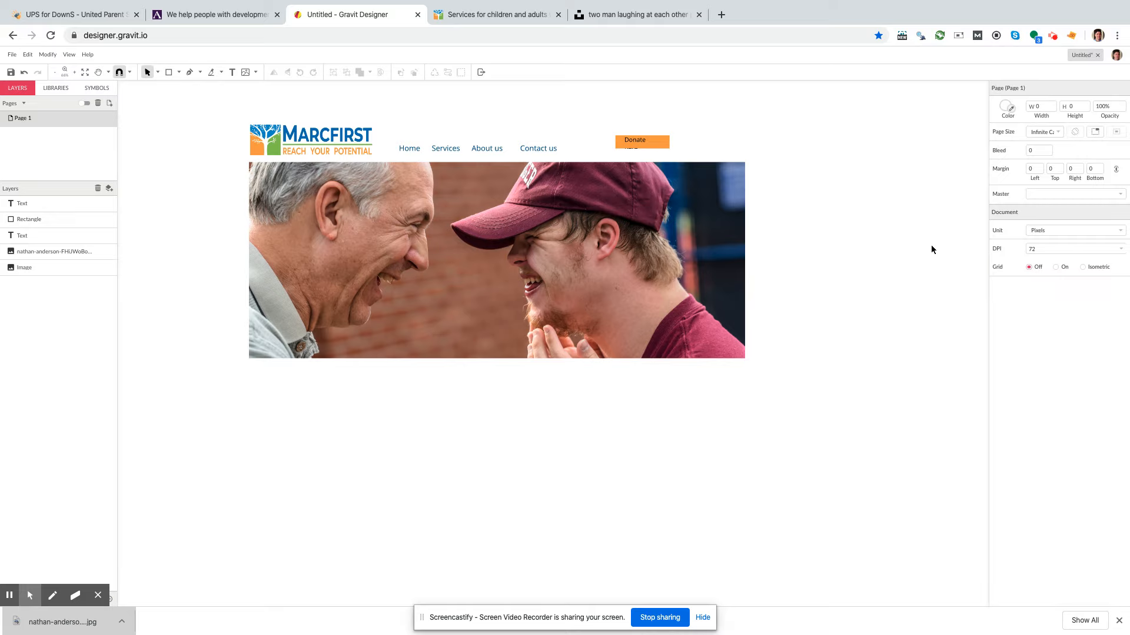
Step: Set the "Donate" label's text color to white, #FFFFFF
left_click(637, 140)
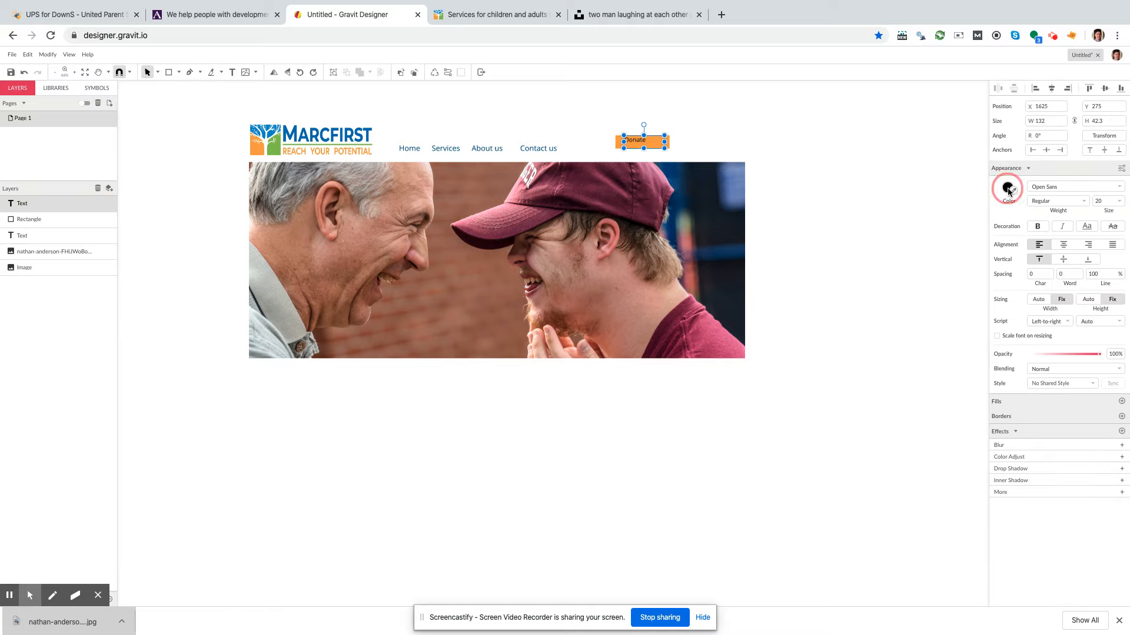
left_click(1008, 188)
left_click_drag(1009, 227, 999, 223)
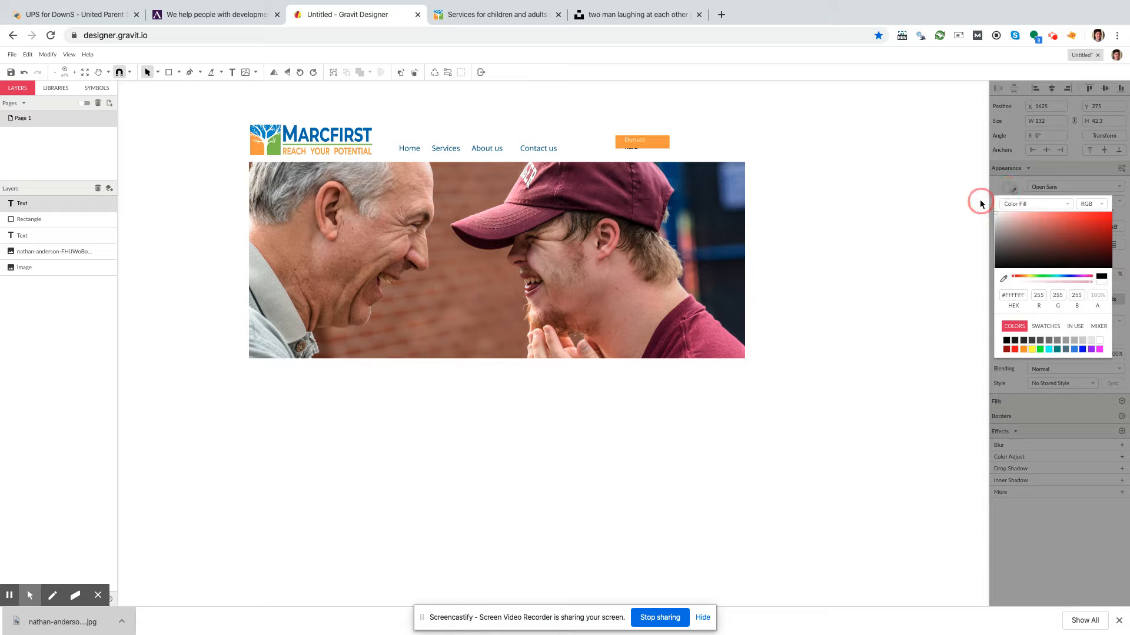
Step: Move the orange button rectangle away from its "Donate" label, up above the menu line to about X 1691, Y 227
left_click(856, 177)
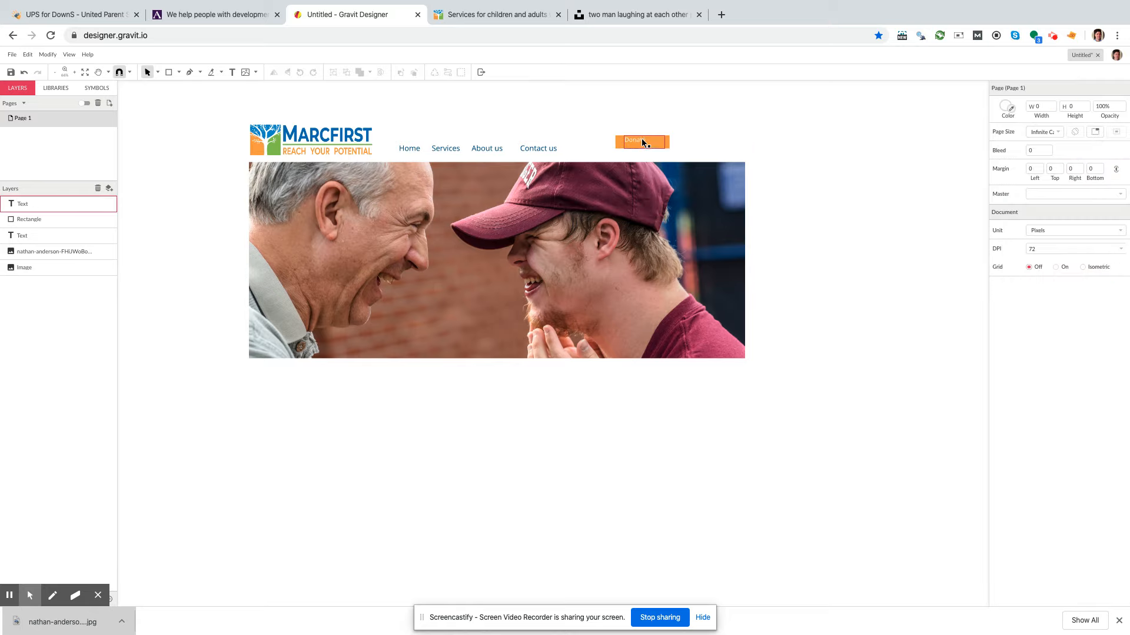
left_click(662, 143)
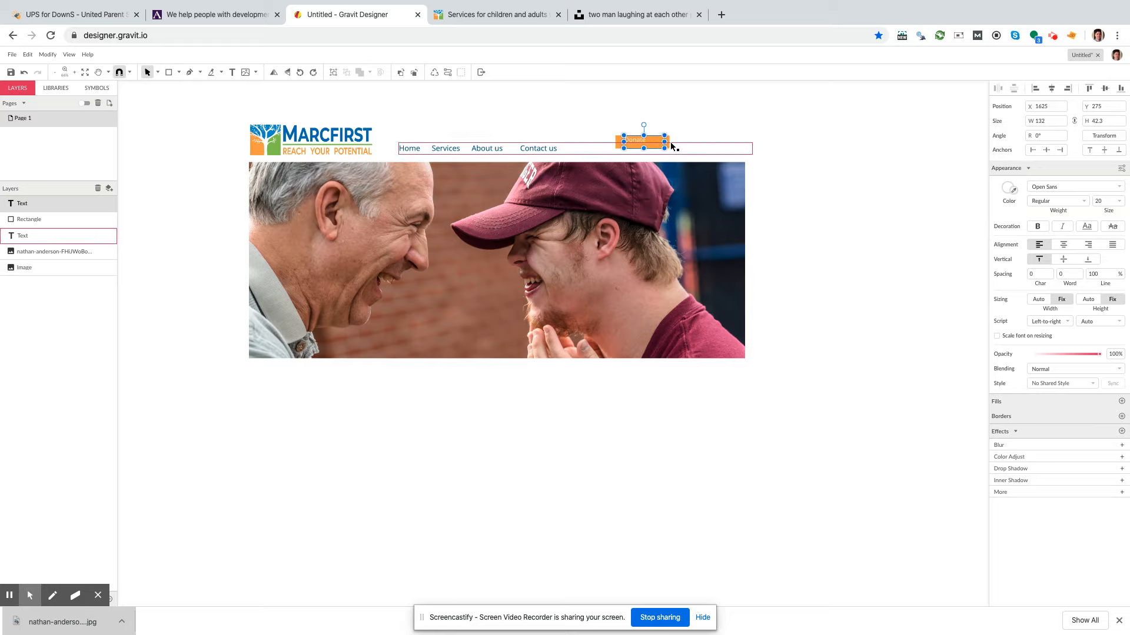
left_click(620, 146)
left_click_drag(629, 139, 647, 126)
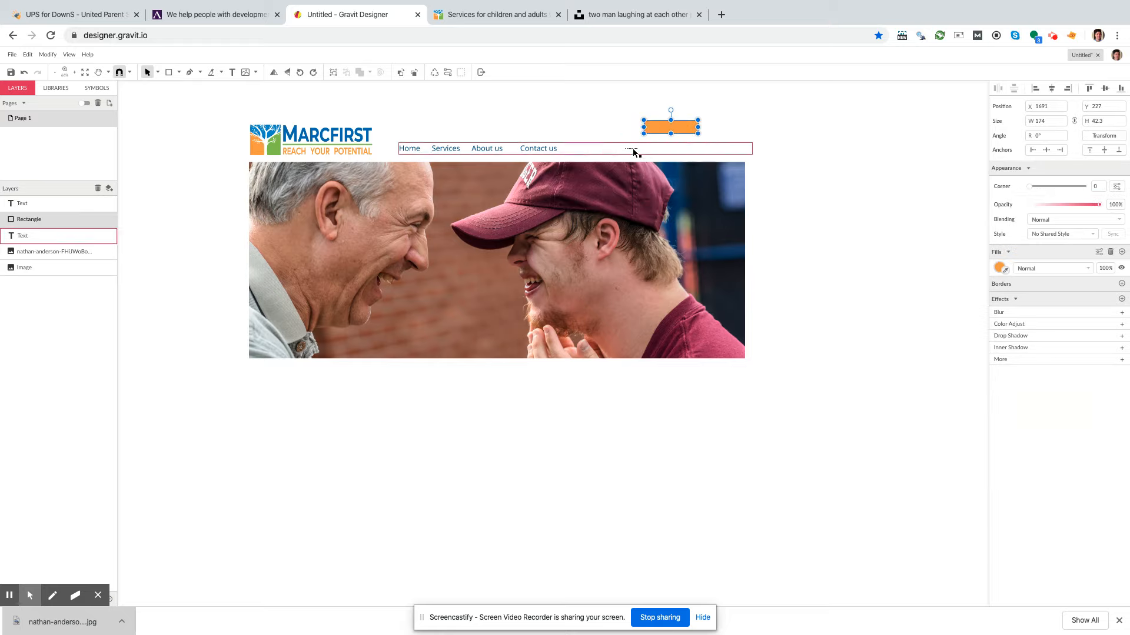
left_click(634, 147)
left_click(820, 168)
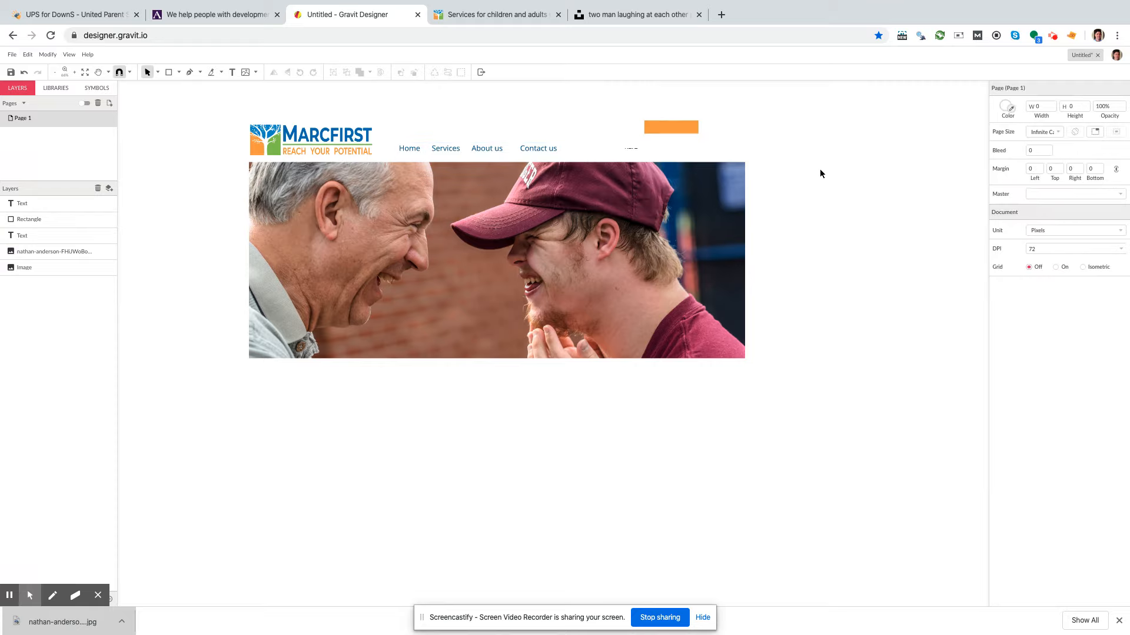
Step: Move the "Donate" label onto the orange rectangle, at about X 1712, Y 227
scroll(814, 188, "down", 10)
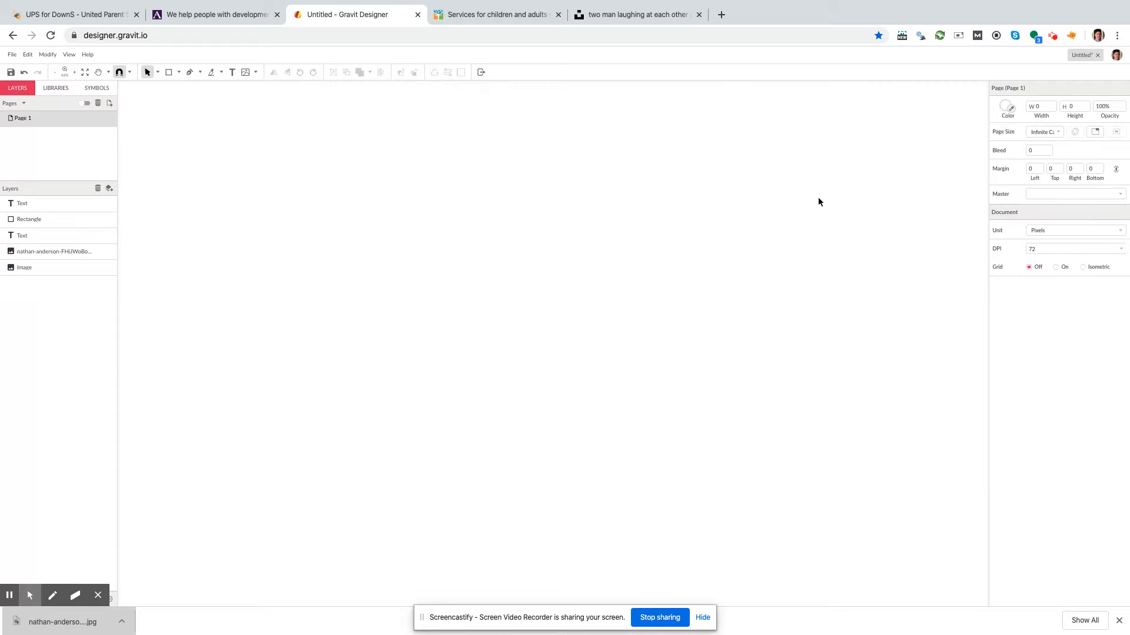
scroll(817, 202, "down", 8)
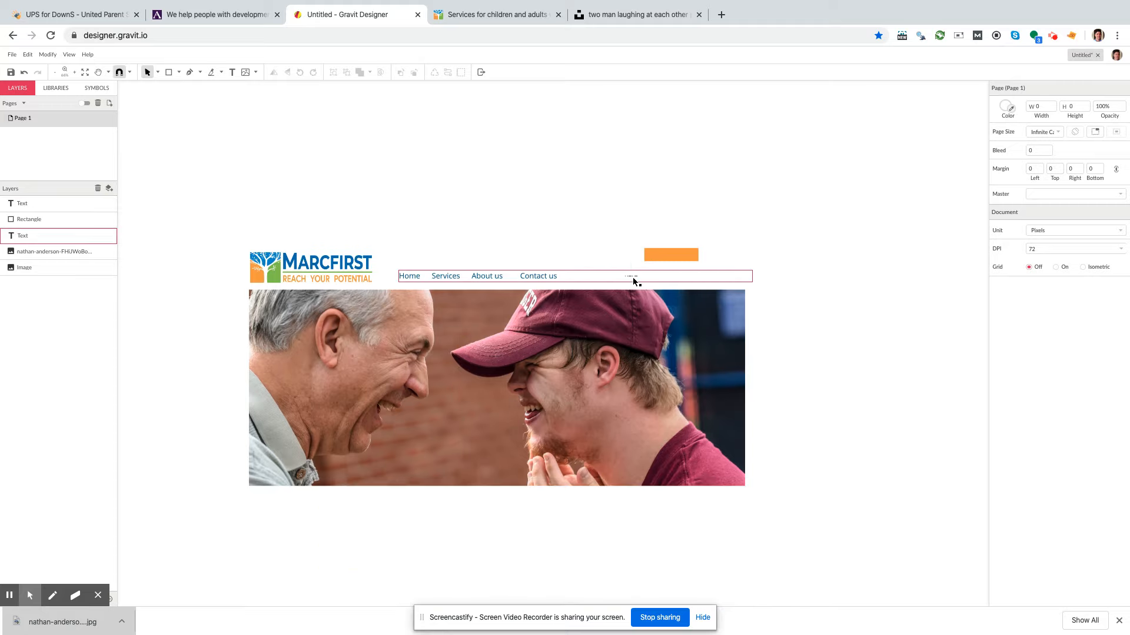
left_click(668, 261)
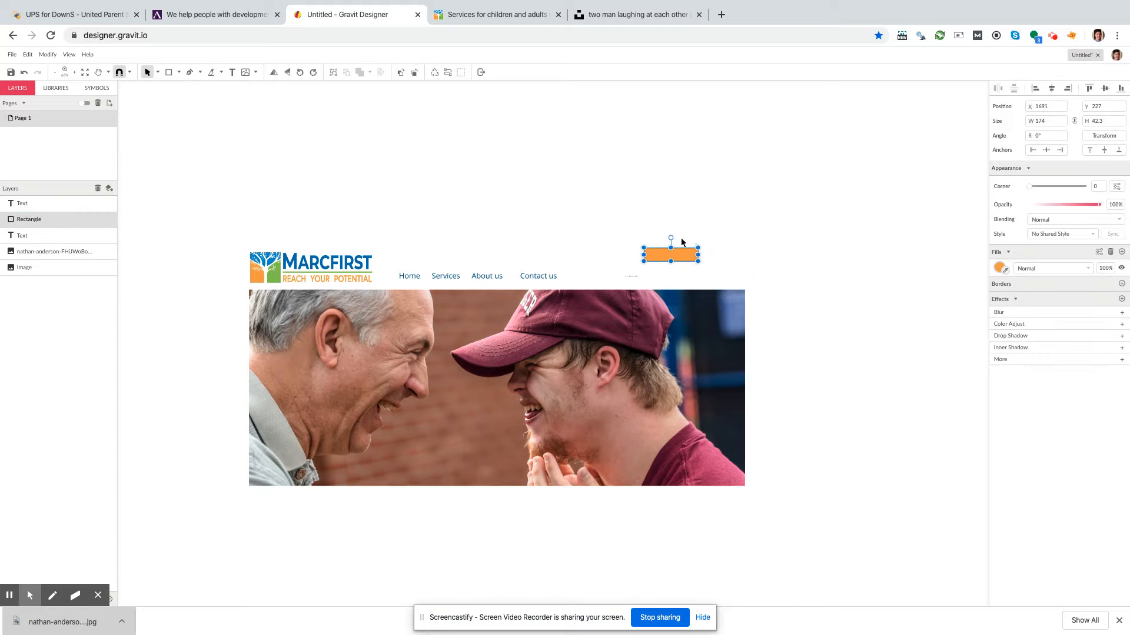
left_click(784, 230)
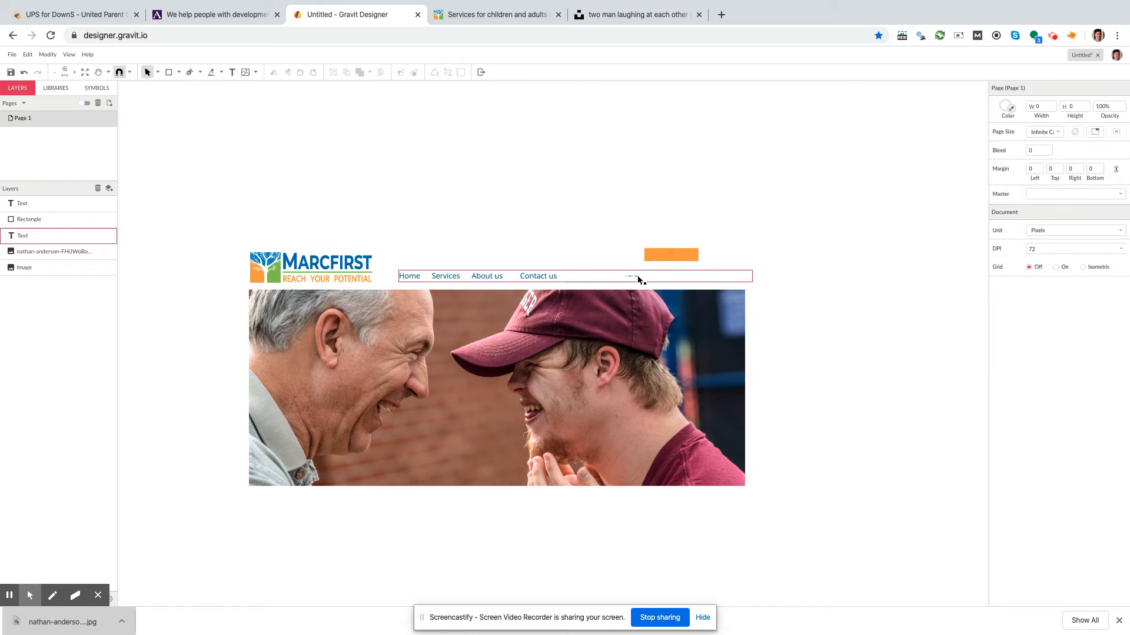
left_click(675, 257)
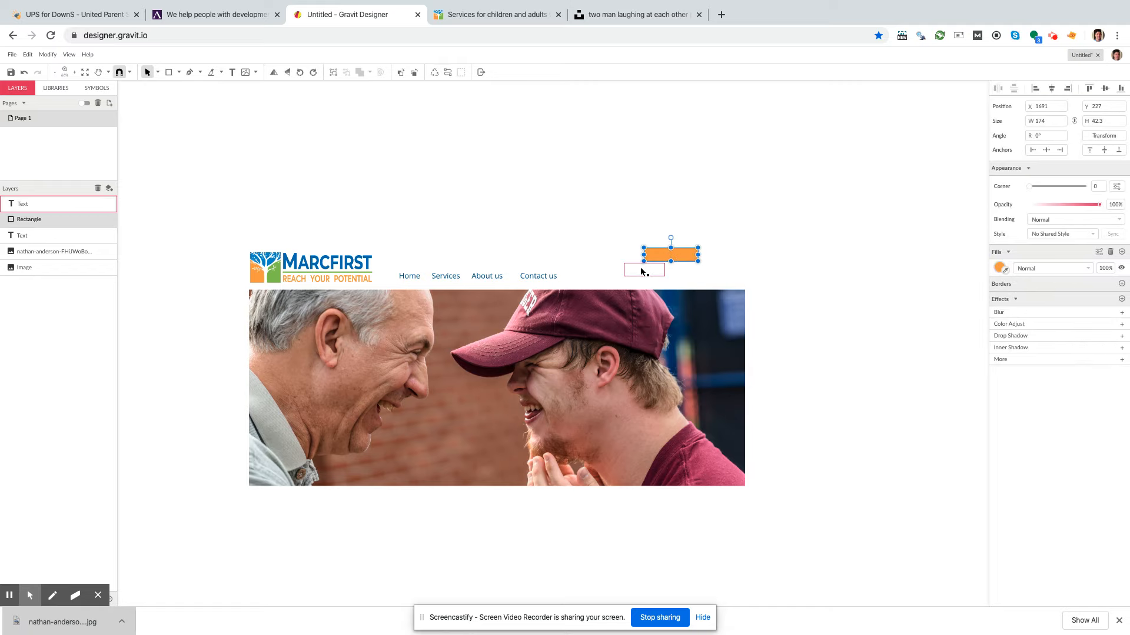
left_click_drag(640, 271, 675, 256)
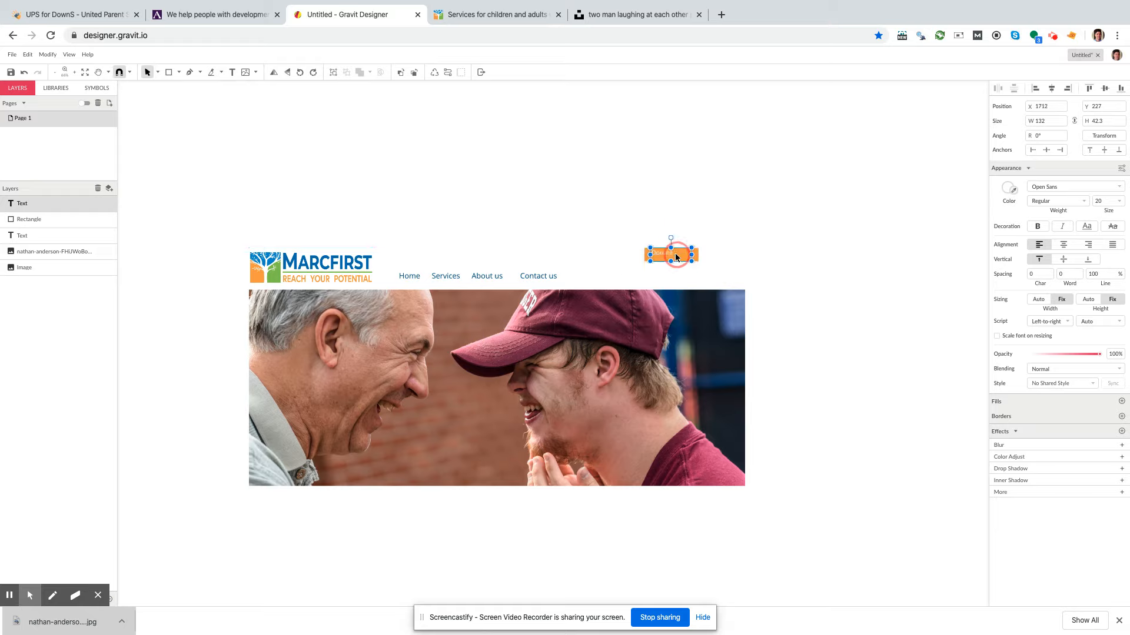
left_click(748, 265)
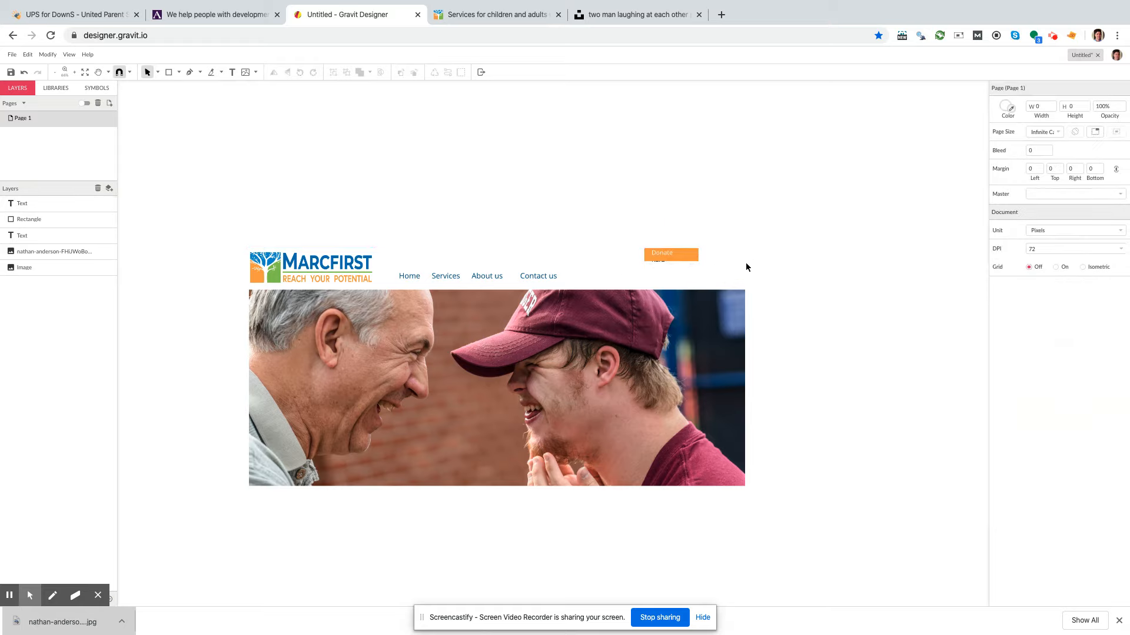
Step: Center the "Donate" text horizontally and vertically within its text box
left_click(676, 256)
left_click(1063, 244)
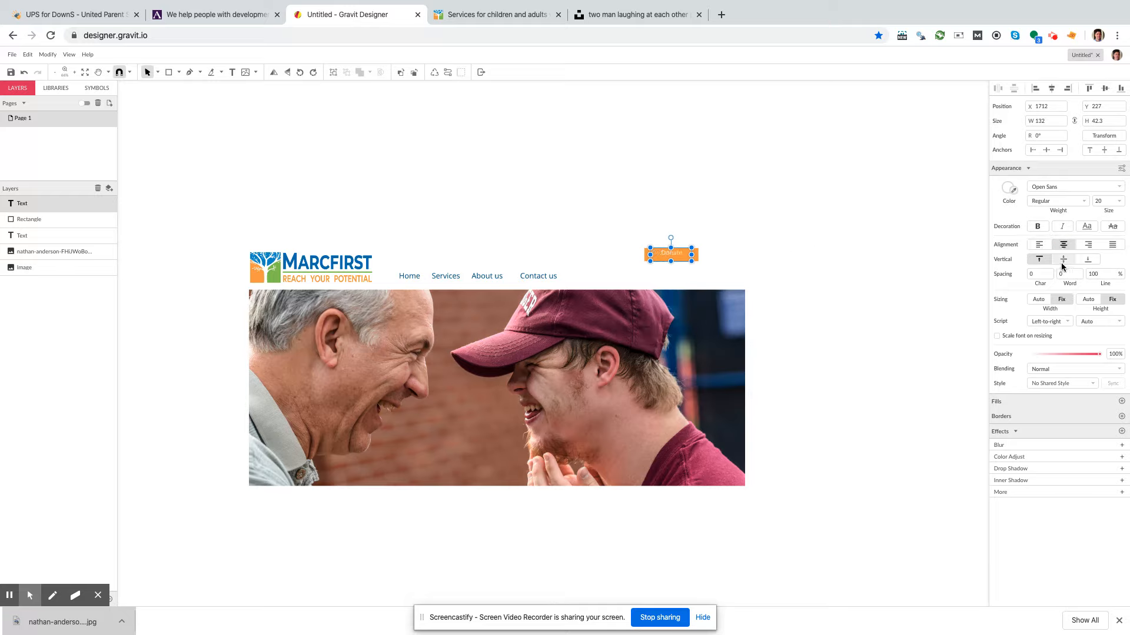
left_click(1064, 259)
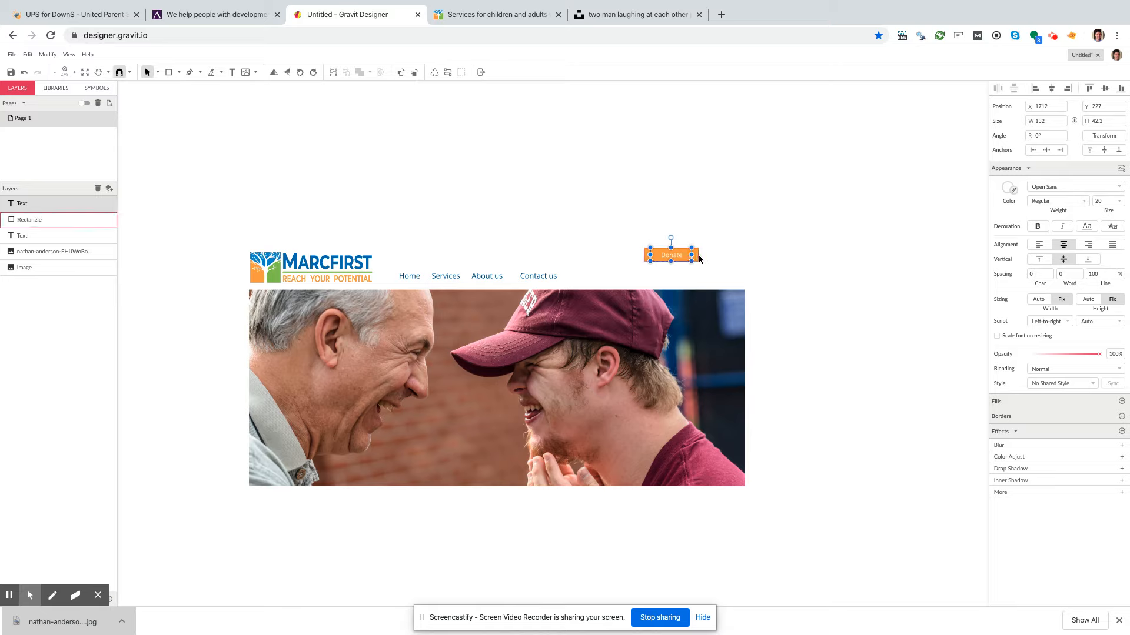
left_click(766, 266)
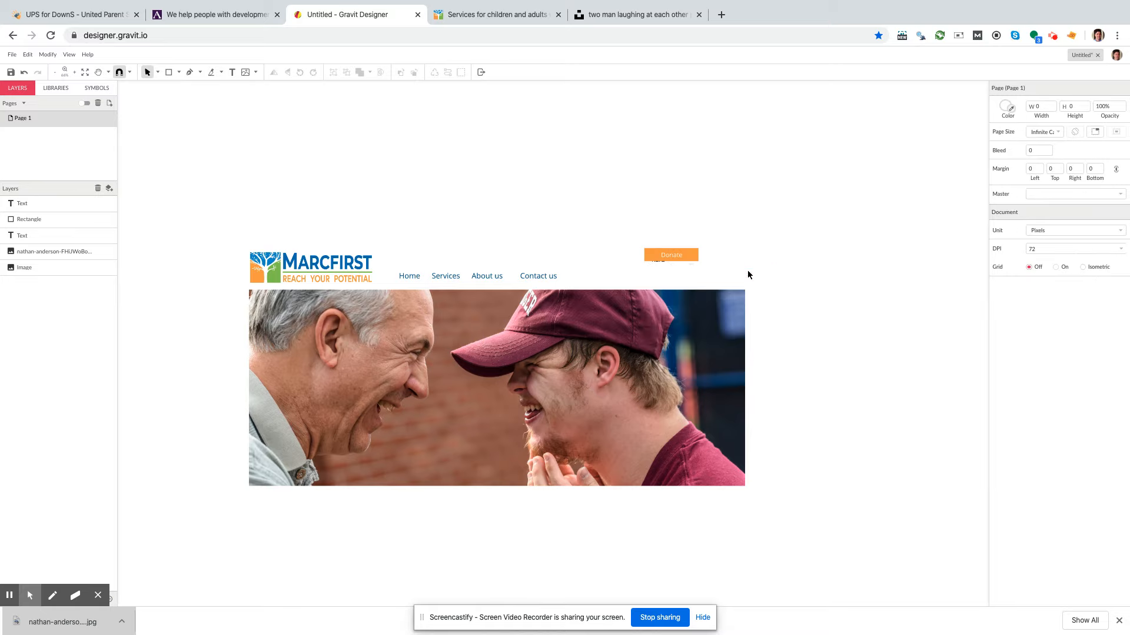
Step: Align the orange rectangle and the "Donate" label to each other on their horizontal centers
left_click(681, 261)
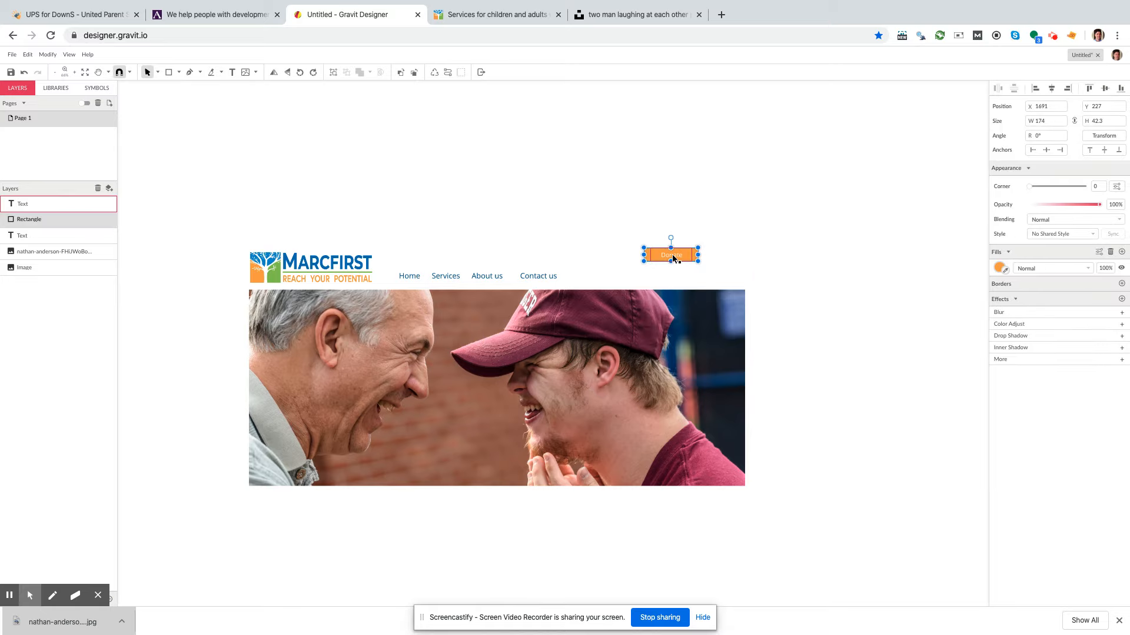
left_click(672, 254, "shift")
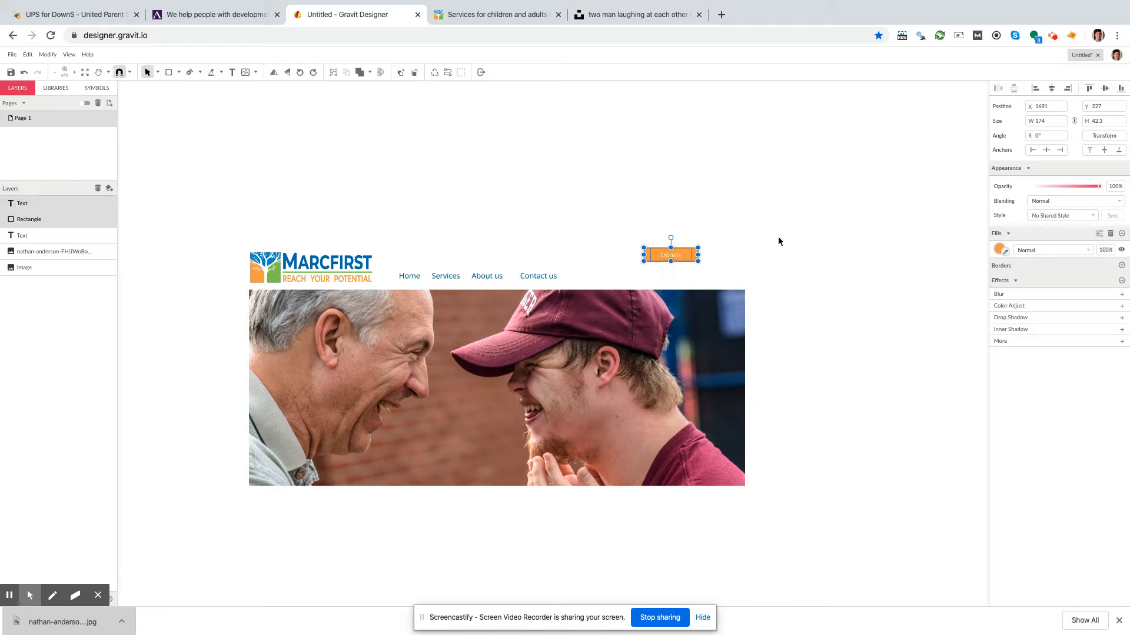
left_click(1051, 89)
left_click(904, 253)
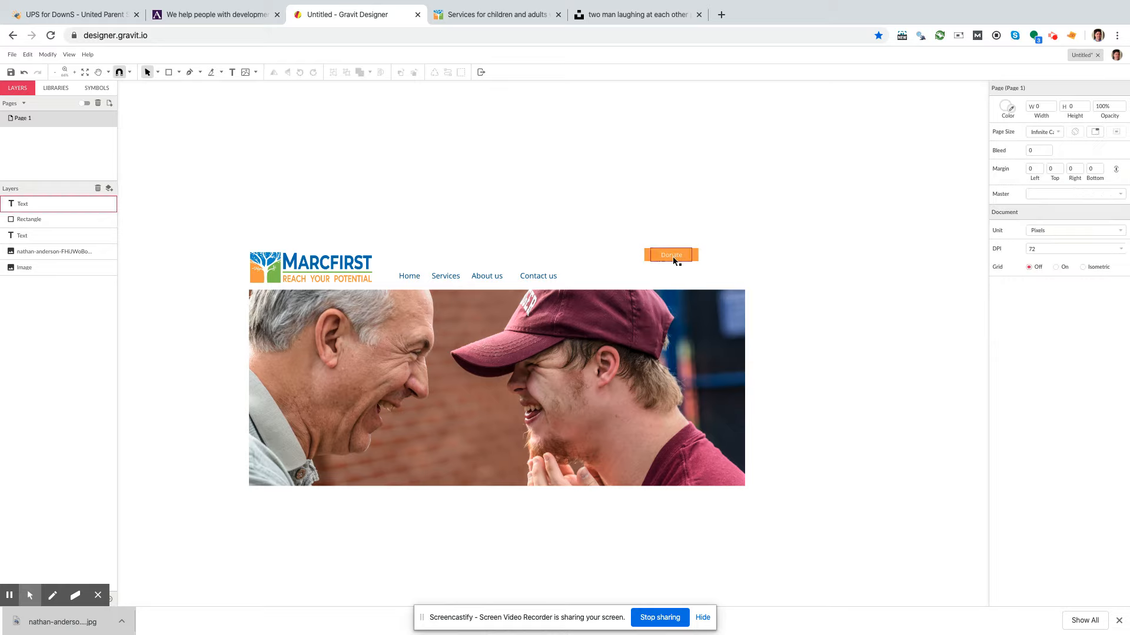
Step: Shift the "Donate" label sideways to about X 1799 and realign it with the rectangle on their horizontal centers
mouse_move(689, 257)
left_mouse_down()
mouse_move(711, 252)
mouse_move(701, 259)
left_mouse_up()
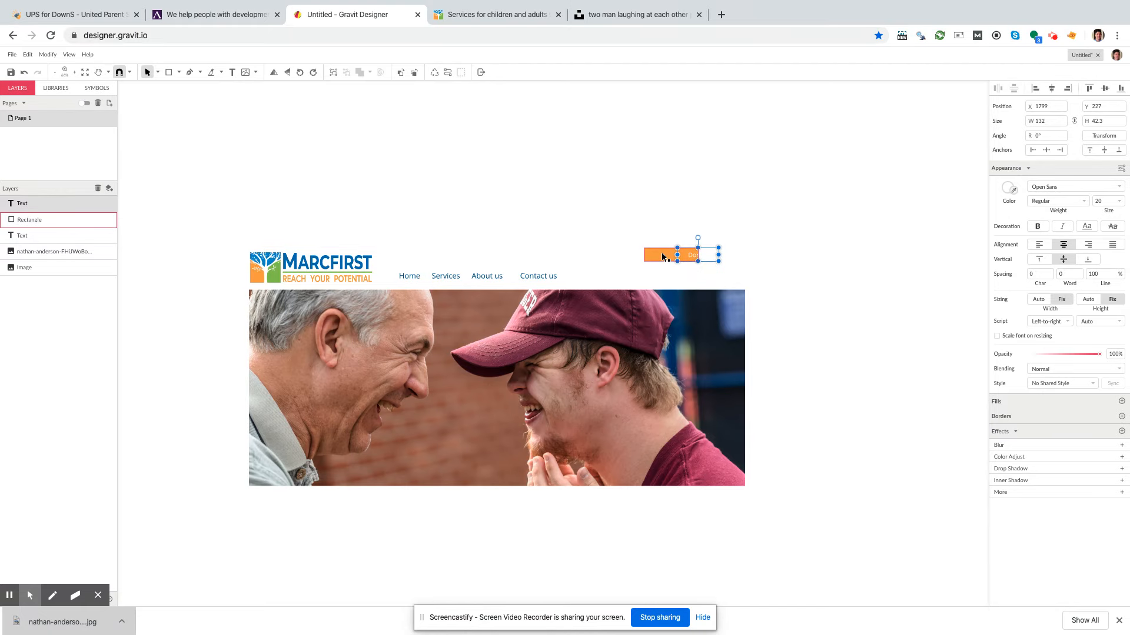
left_click(661, 252, "shift")
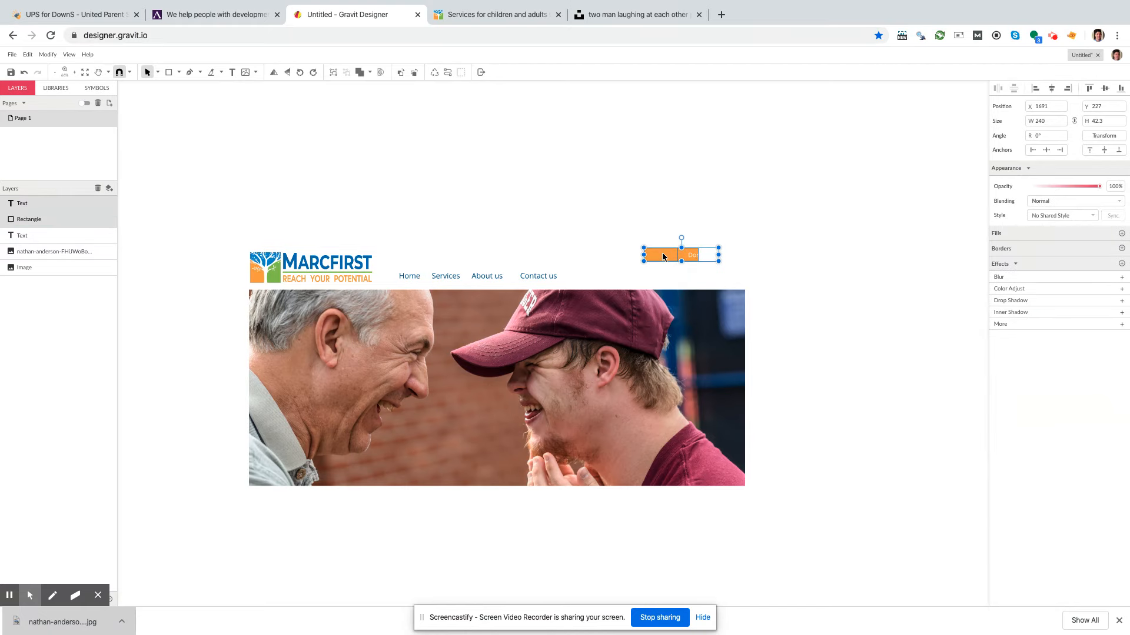
left_click(1052, 89)
left_click(807, 269)
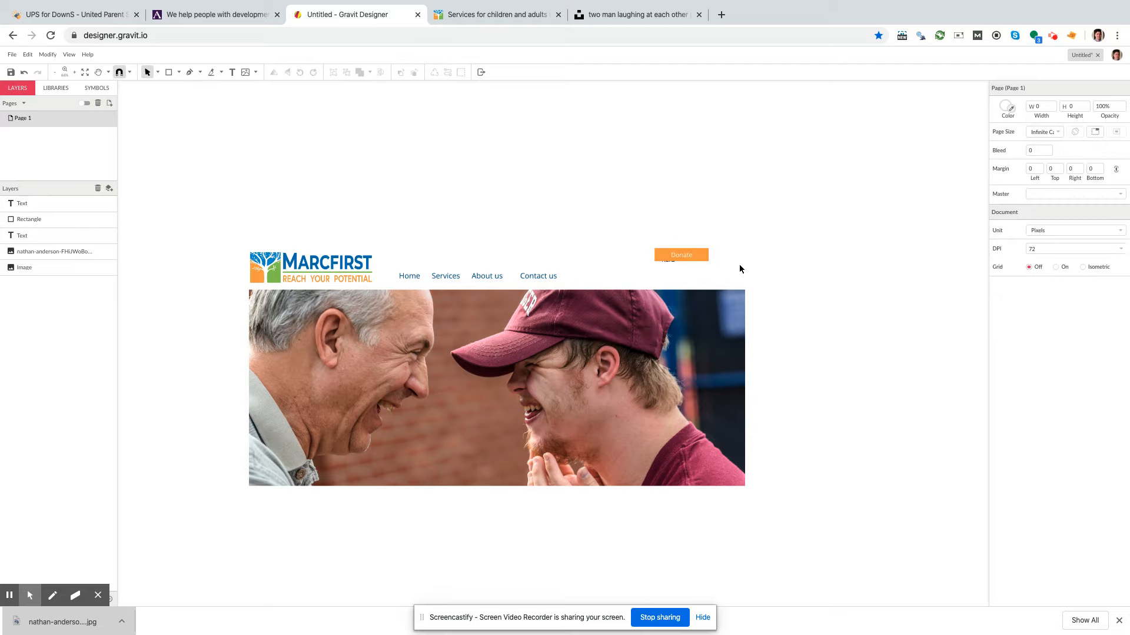
Step: Make the "Donate" label bold and increase its font size
left_click(693, 260)
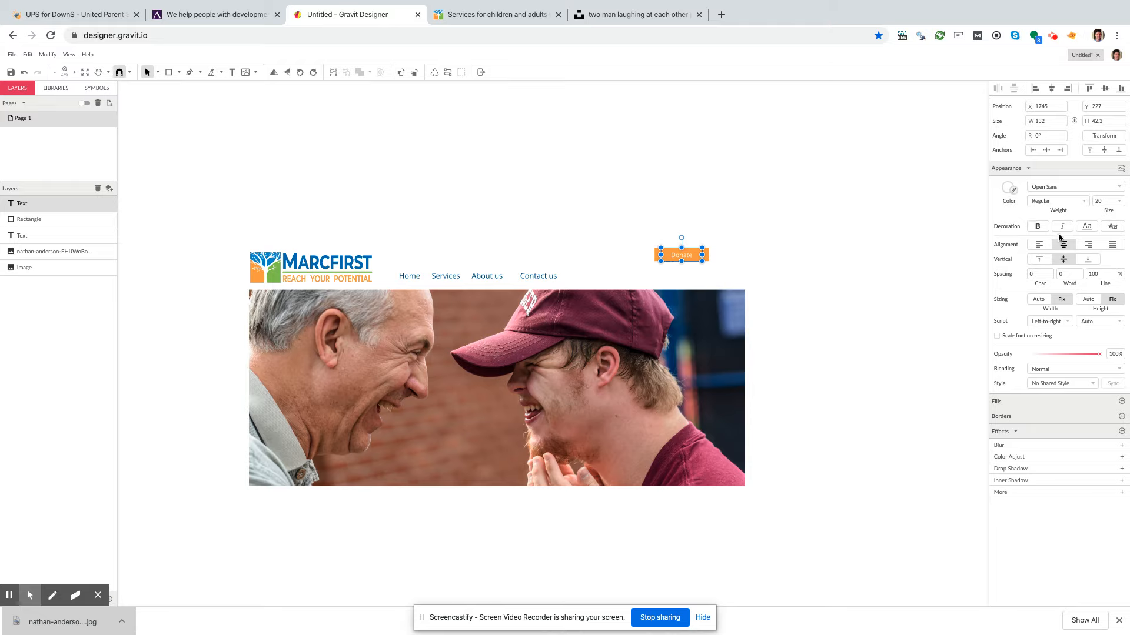
left_click(1036, 228)
left_click(1101, 200)
key("Return")
left_click(829, 259)
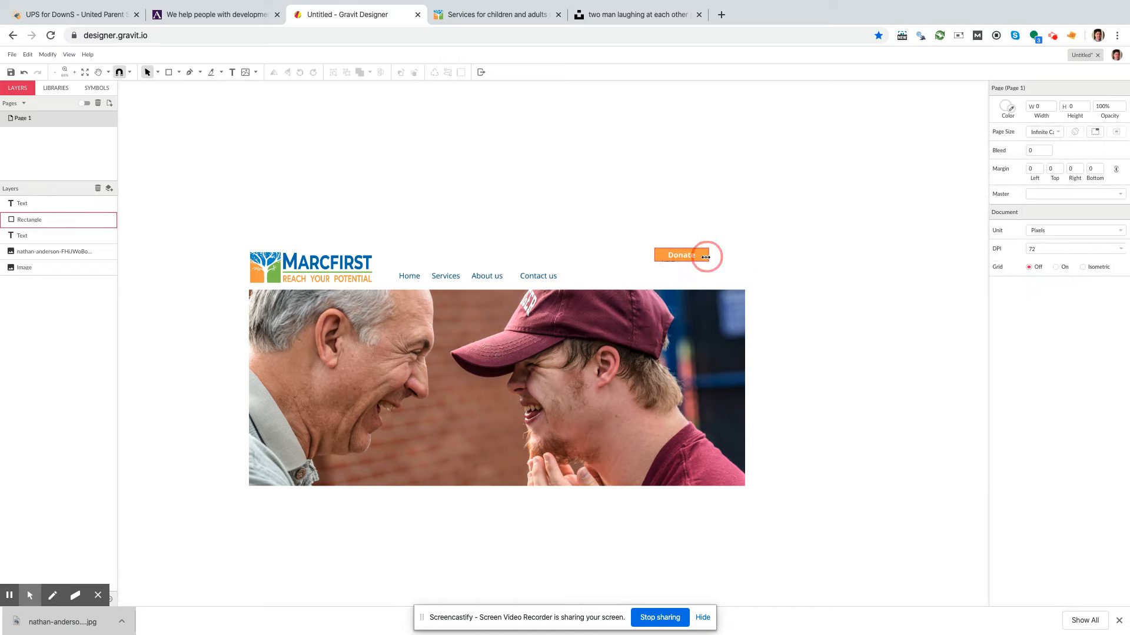
Step: Move the orange rectangle and its label together to about X 1842, Y 289.5, flush with the banner photo's right edge
left_click(679, 256)
left_click(682, 255, "shift")
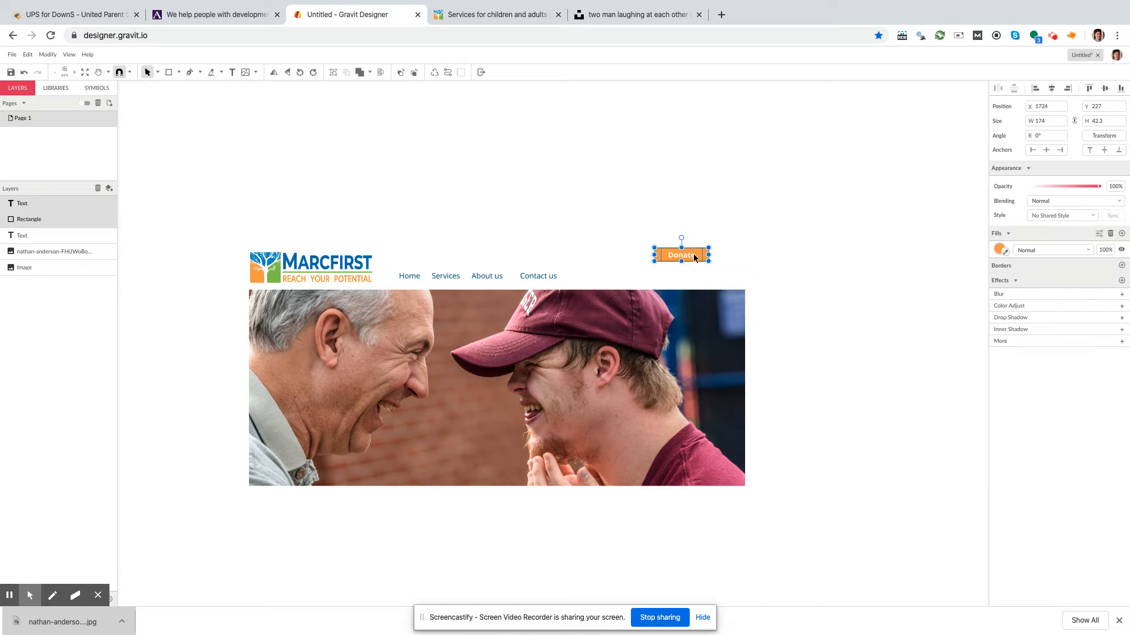
left_click_drag(691, 253, 729, 272)
left_click(784, 306)
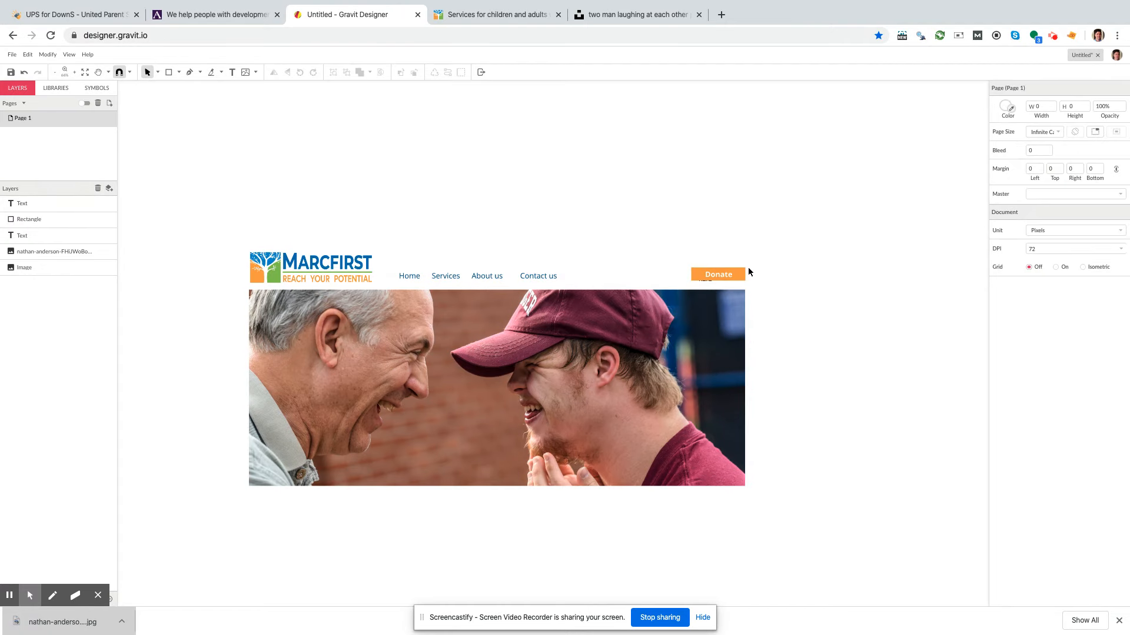
left_click(711, 277)
left_click(802, 293)
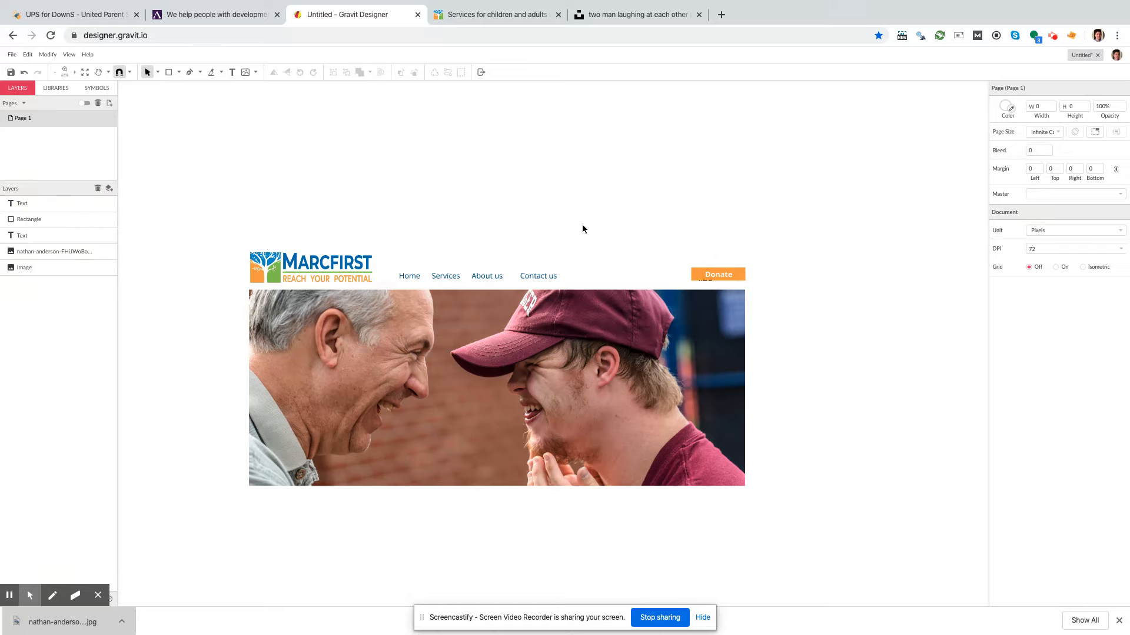
Step: Start saving the design to the cloud
left_click(12, 54)
left_click(39, 151)
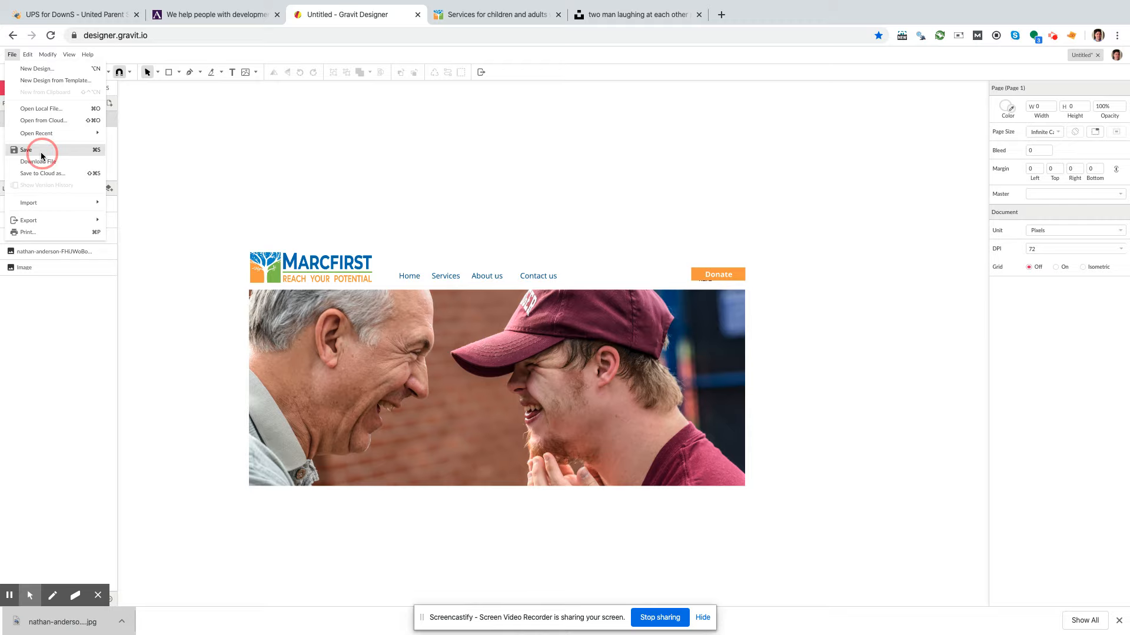
left_click(501, 223)
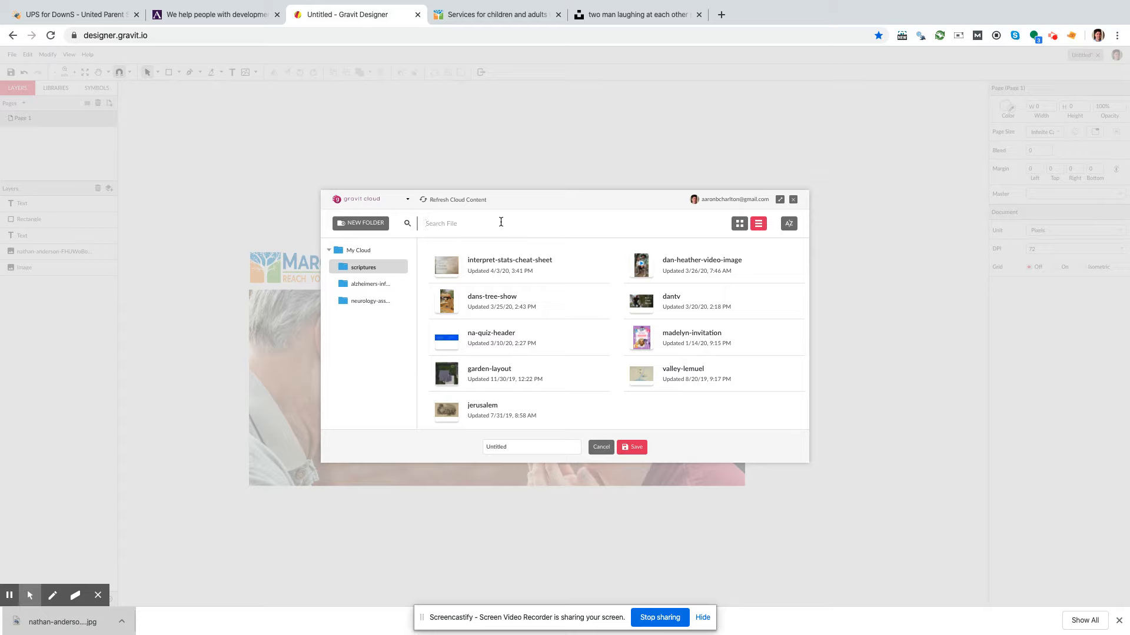
type("mar")
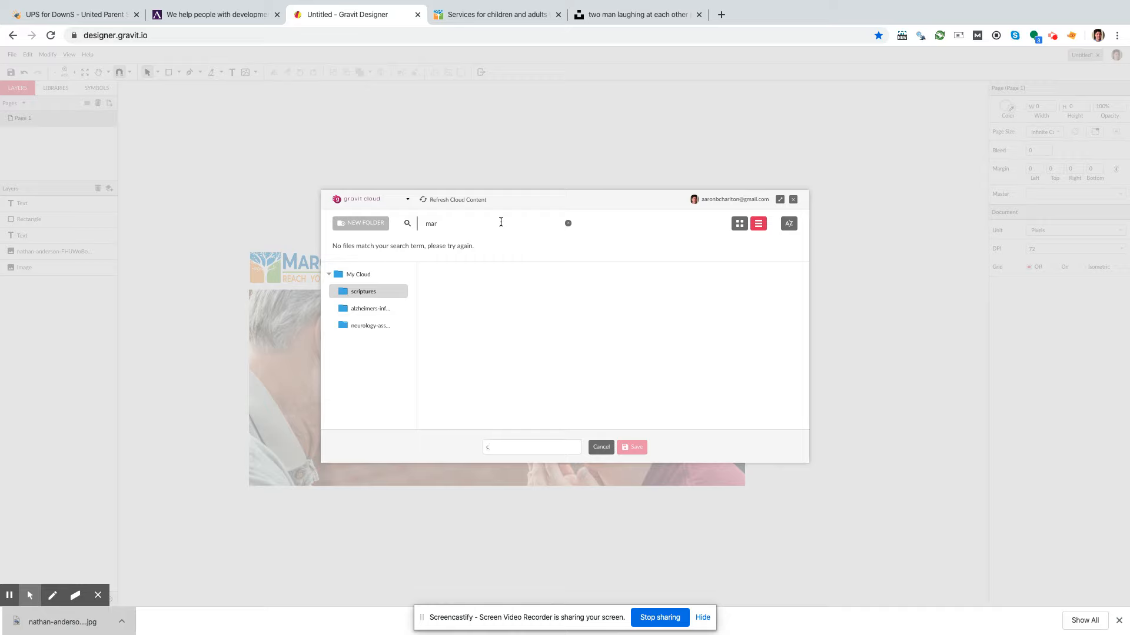
type("c")
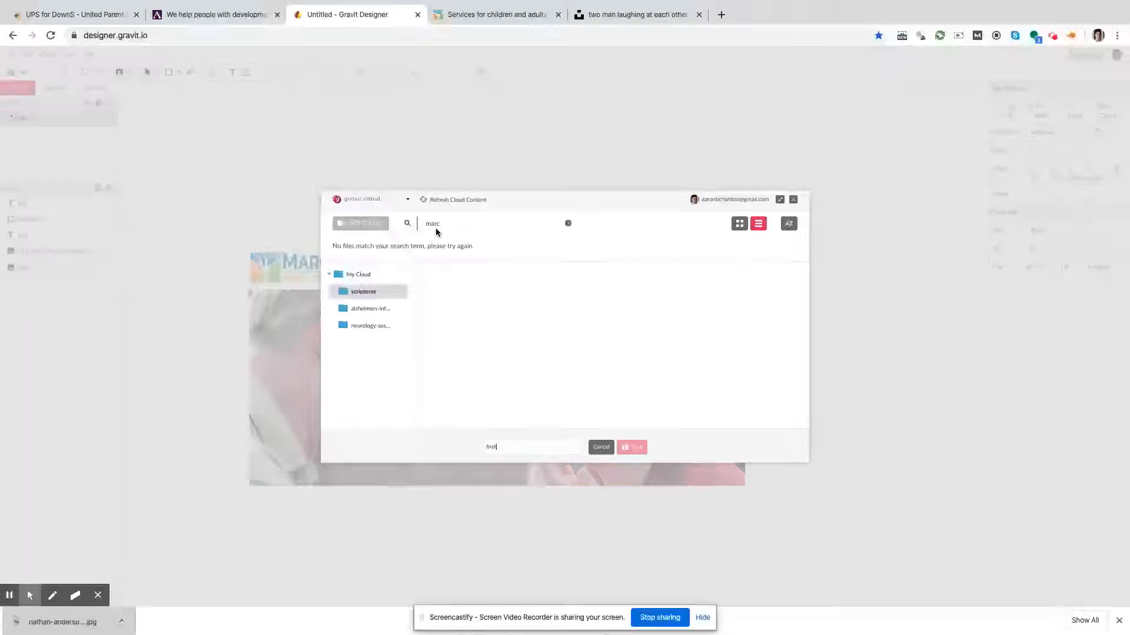
type("first")
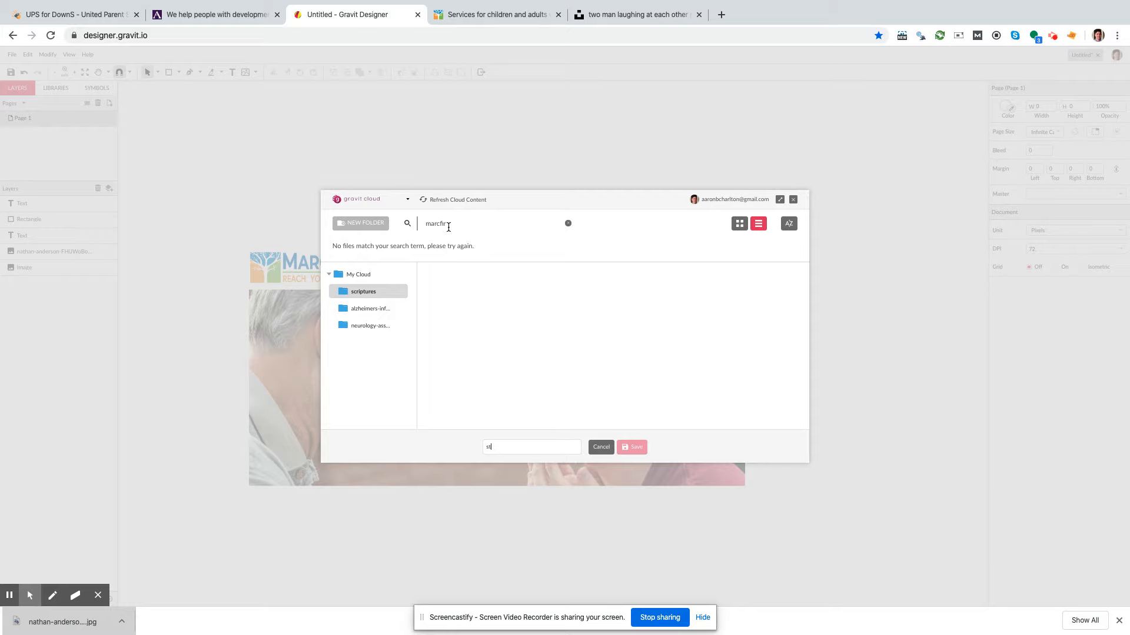
left_click(456, 226)
type("st")
left_click(568, 223)
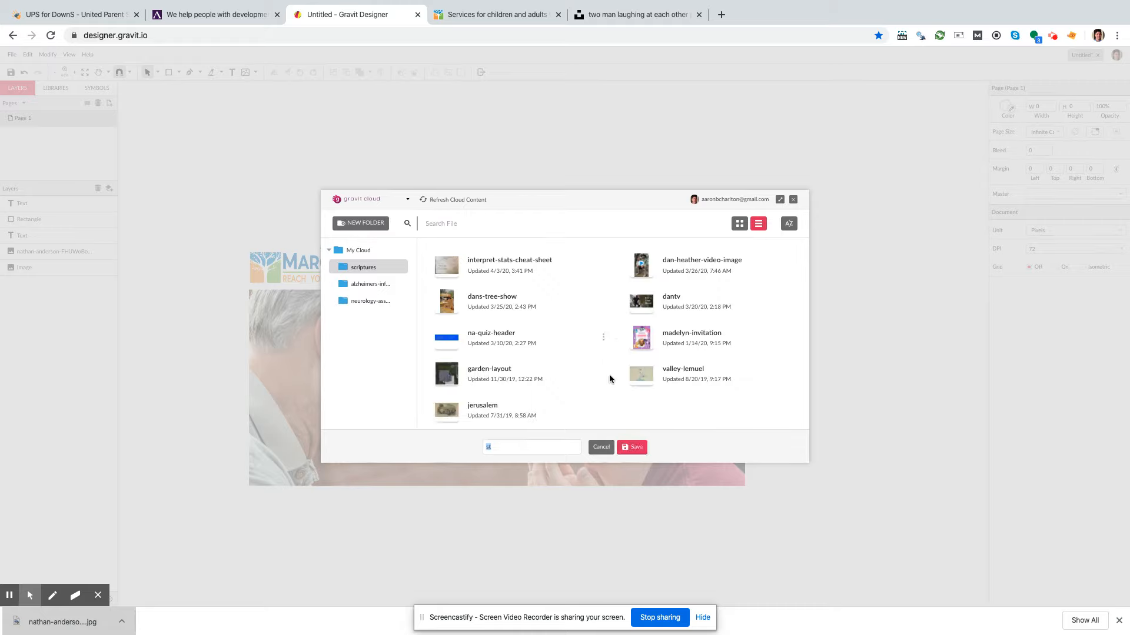
Step: Name the cloud file marcfirst and save it
left_click(543, 451)
left_click_drag(543, 452, 468, 447)
type("t")
key("Return")
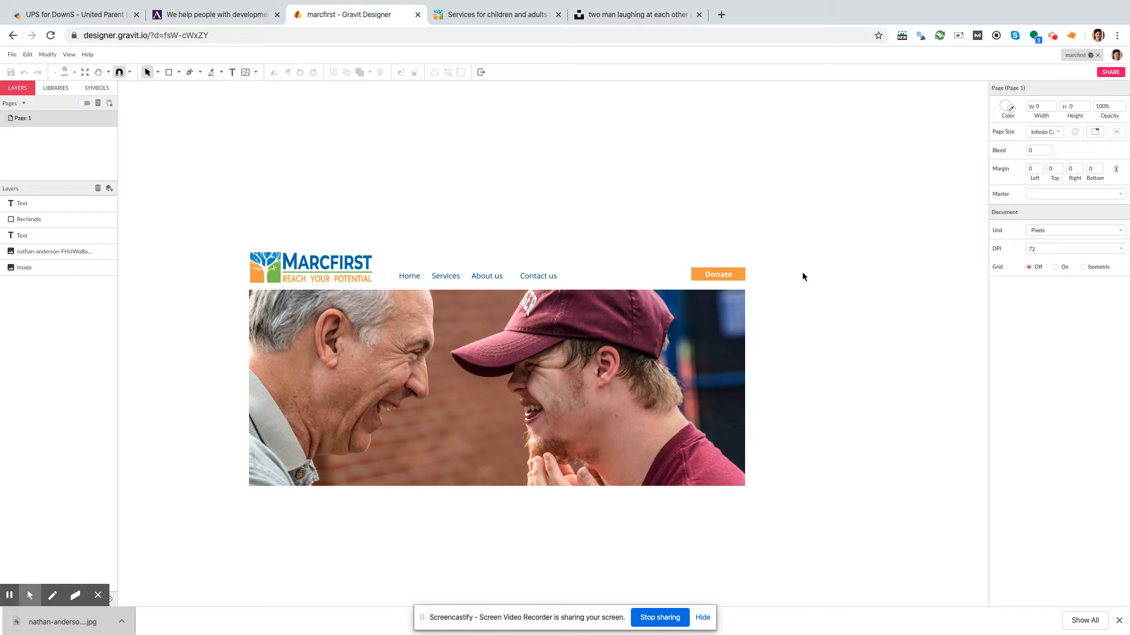
left_click(742, 276)
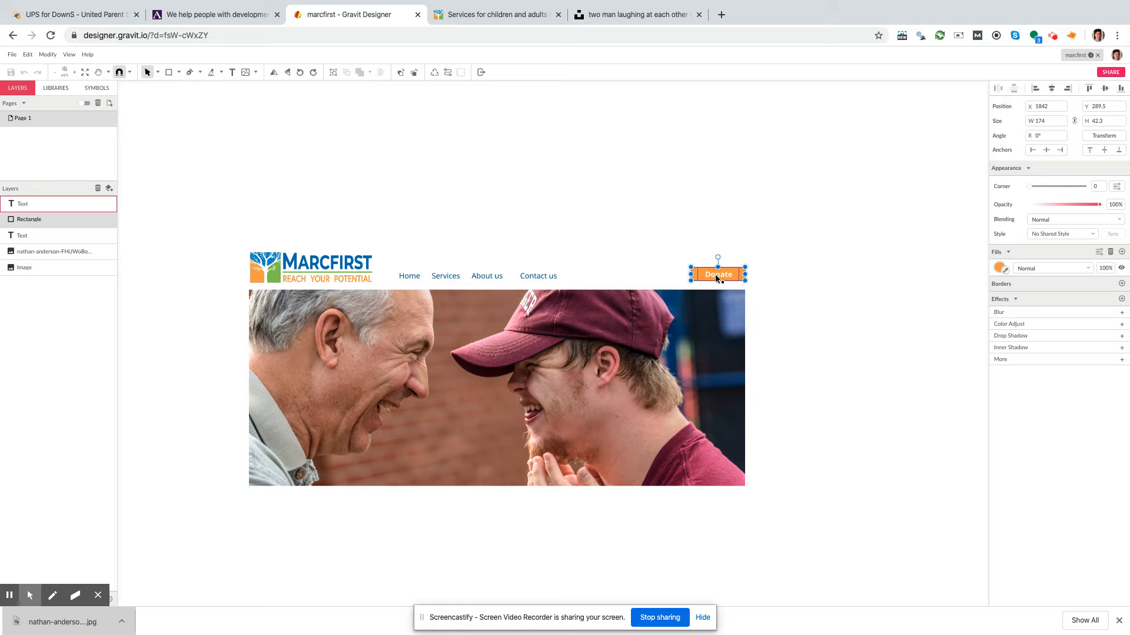
left_click(724, 273, "shift")
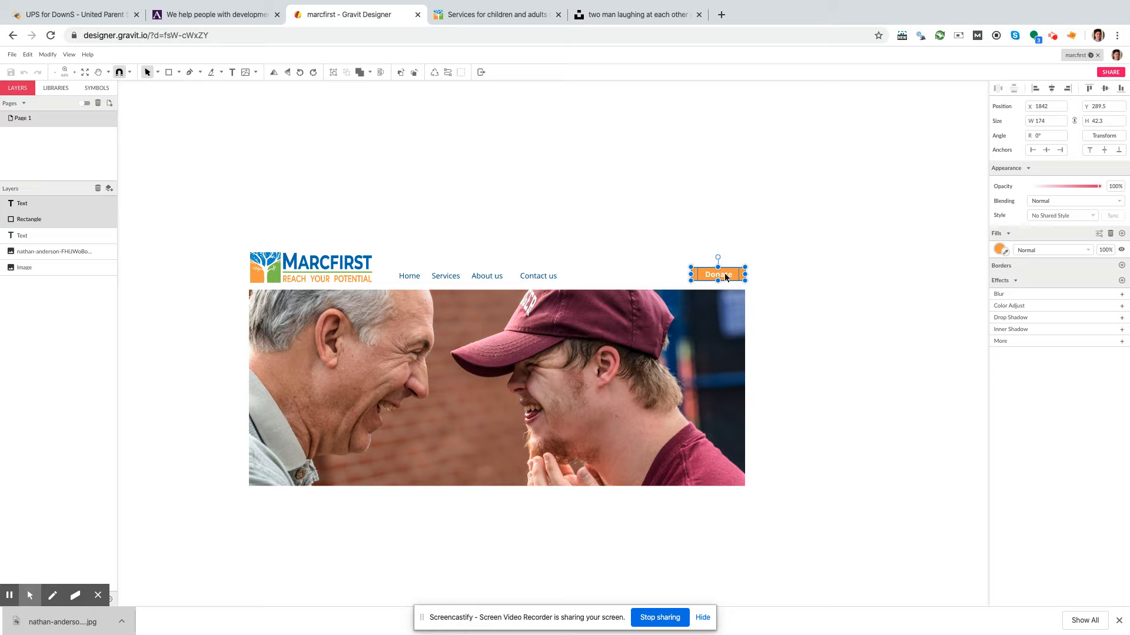
left_click(772, 233)
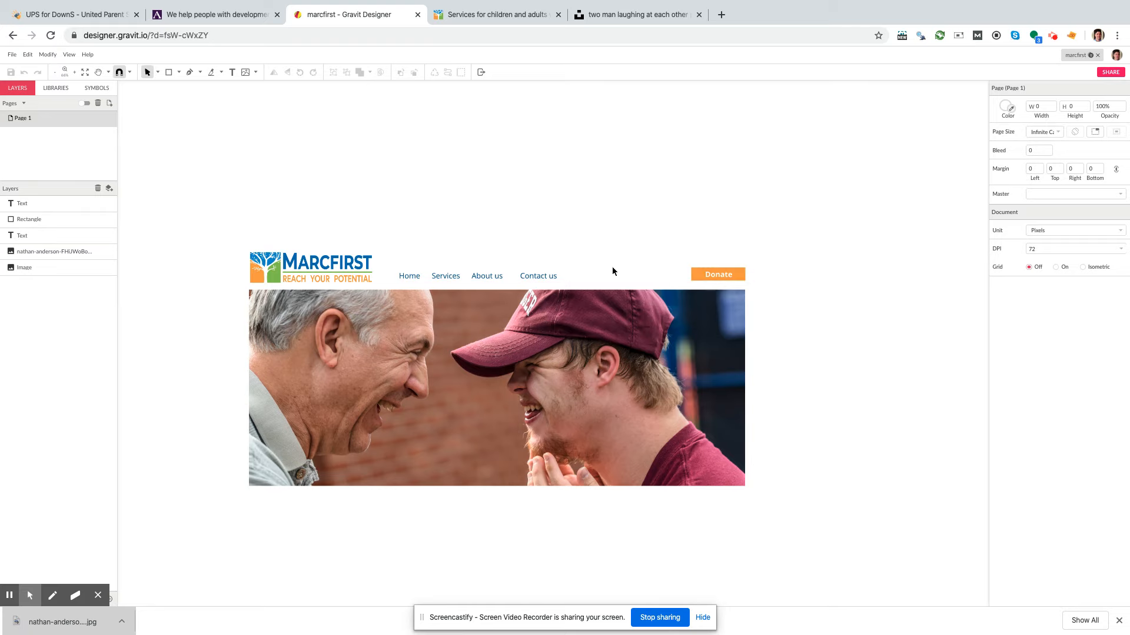
Step: Switch to the marcfirst.org site and open the organization's Instagram page from the footer links
left_click(508, 17)
scroll(941, 376, "down", 10)
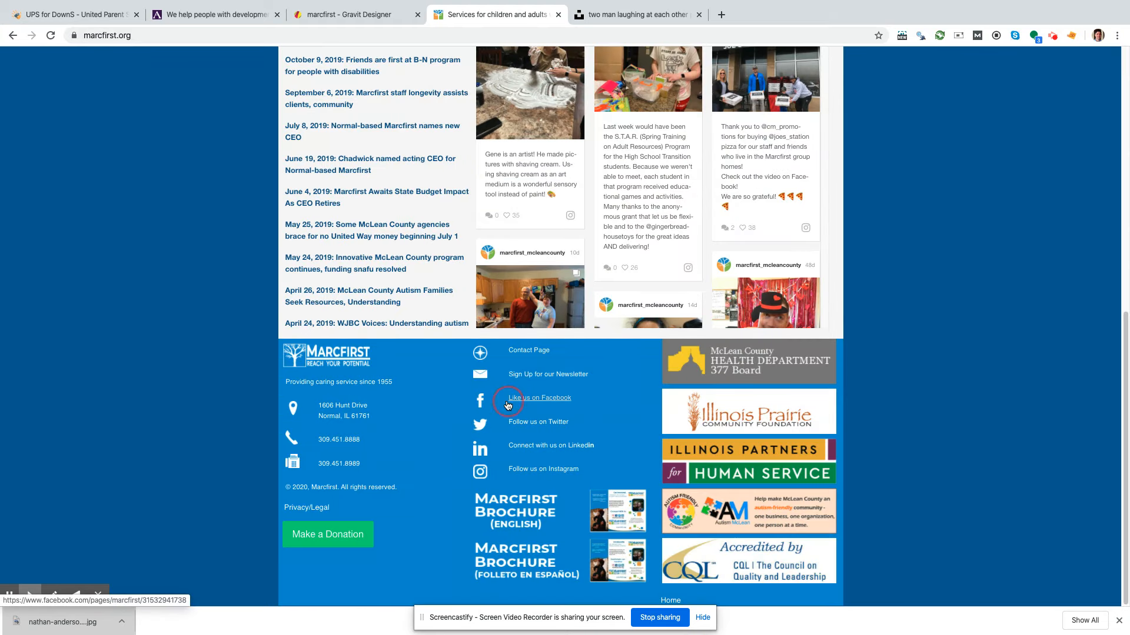
left_click(531, 474)
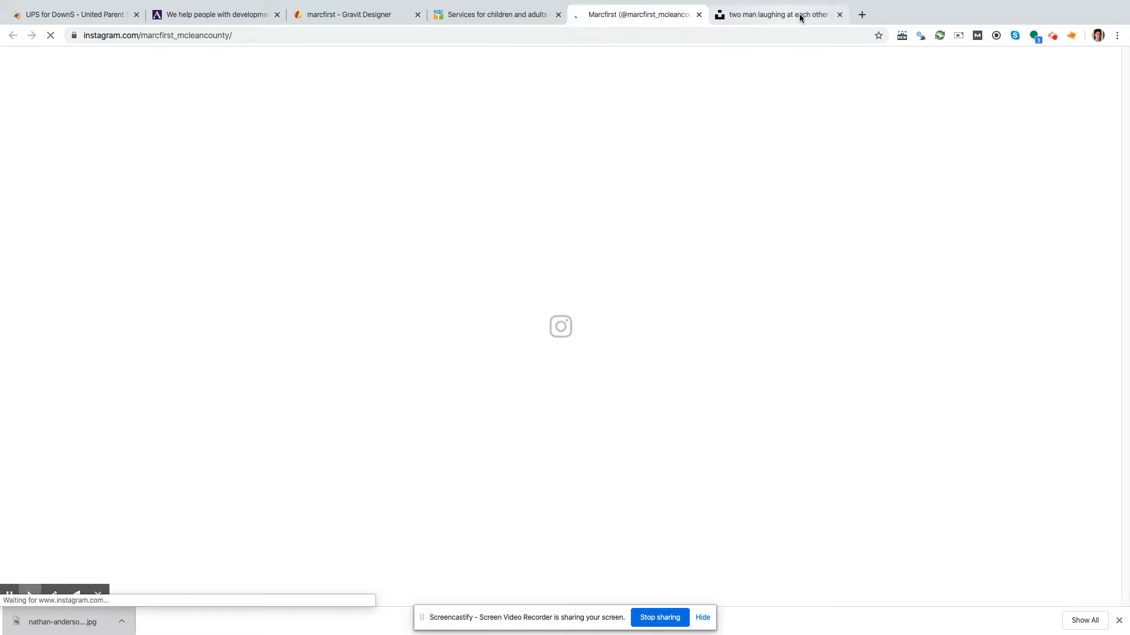
Step: Search Google Images in a new browser tab for "instagram logo white background"
key("super+t")
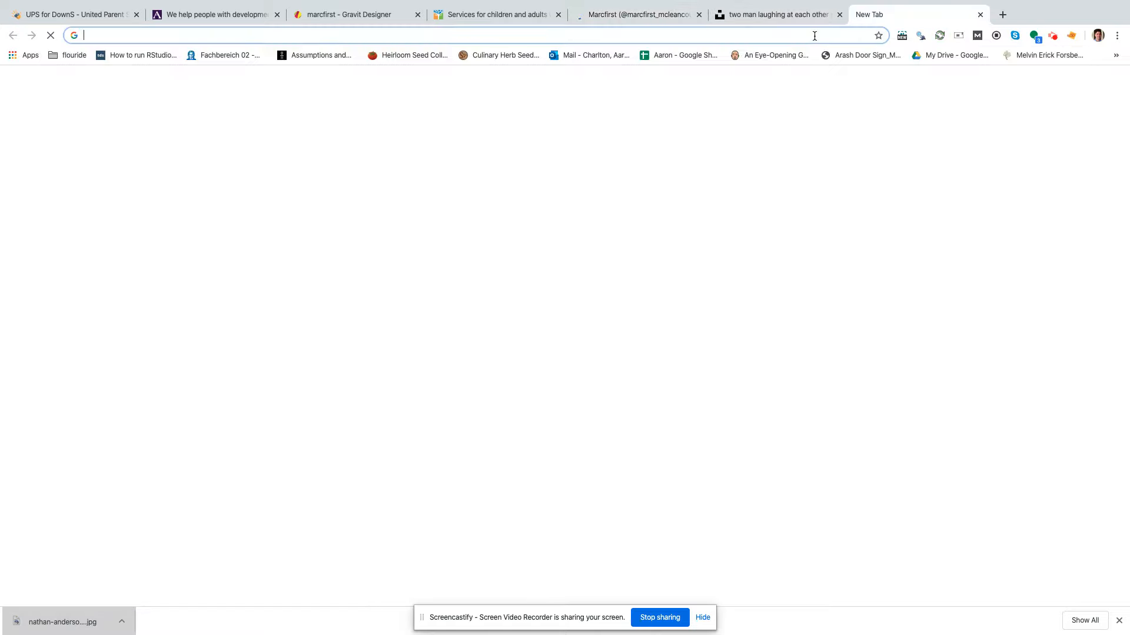
type("instagg")
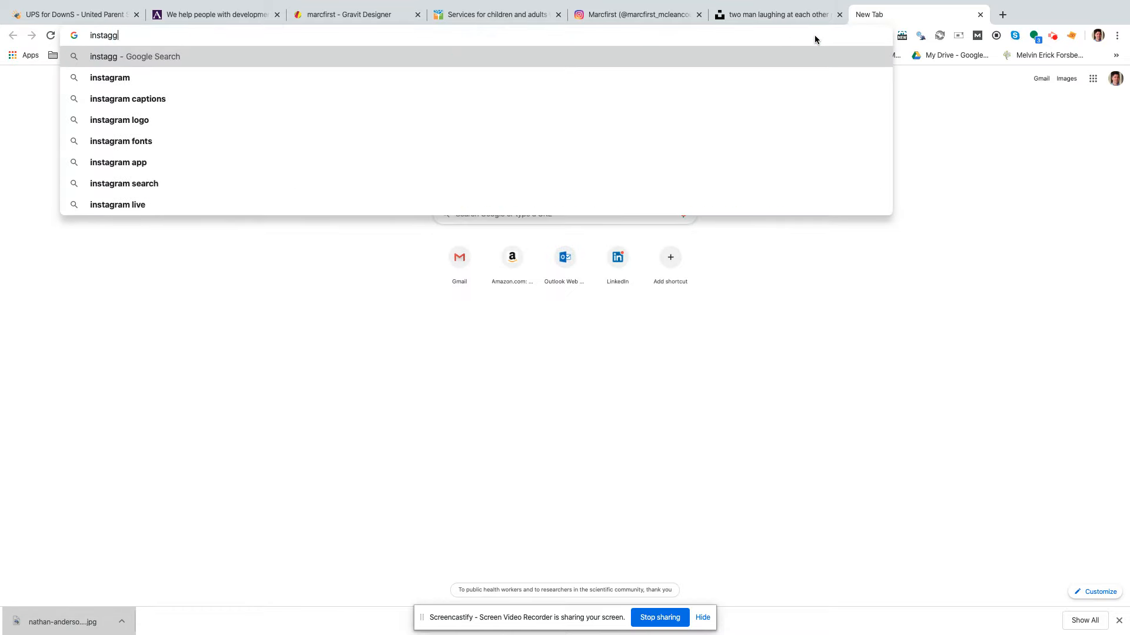
key("BackSpace")
type("ram")
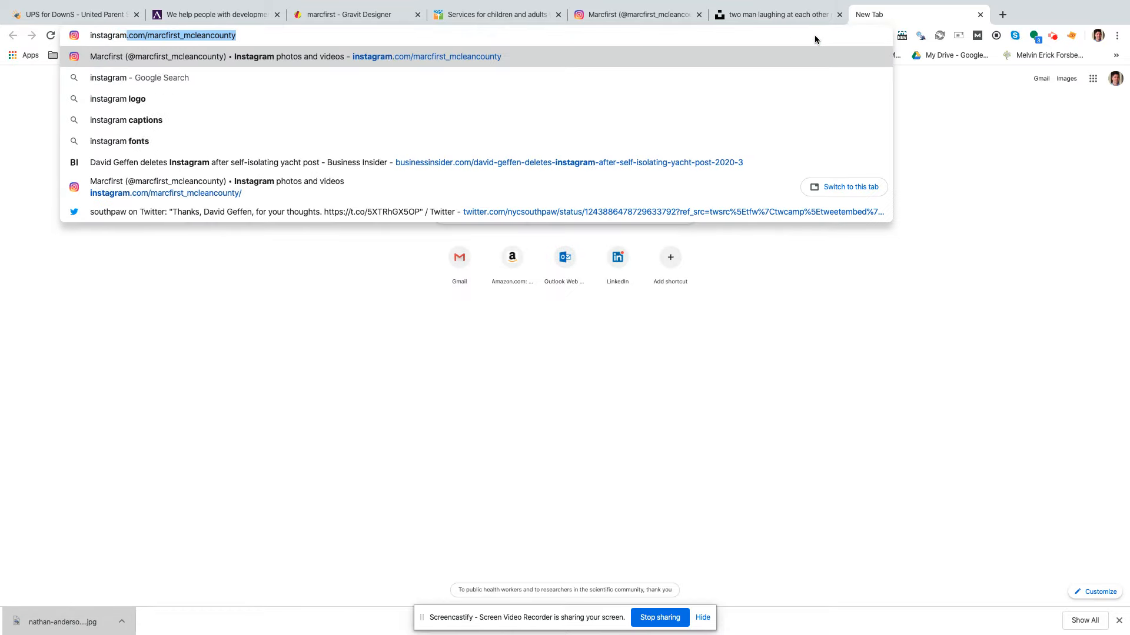
type(" logo white back")
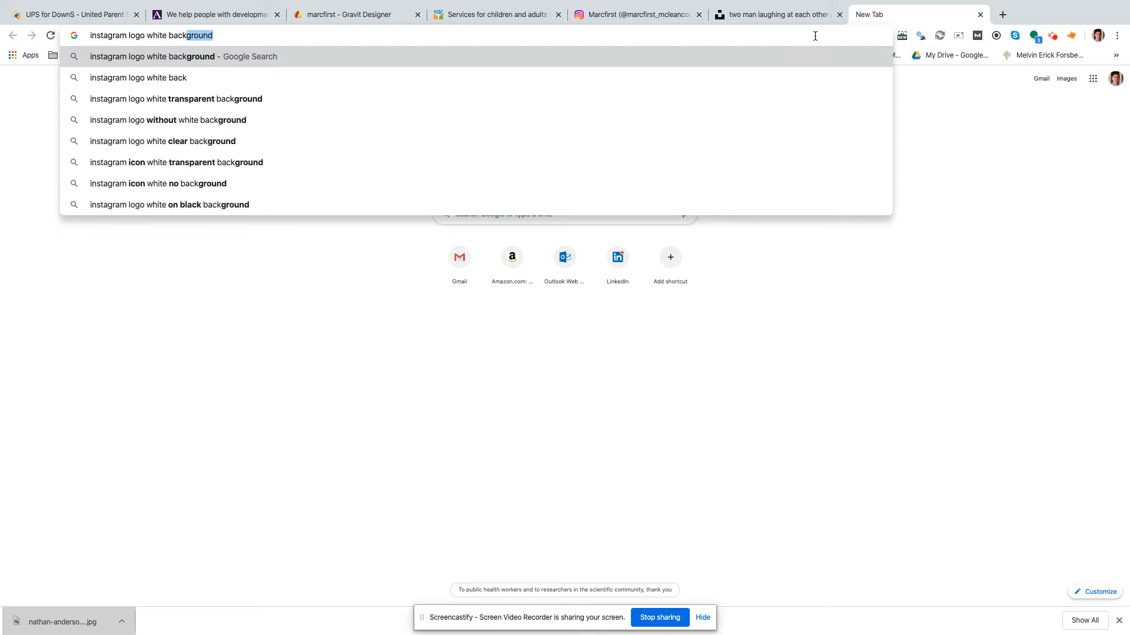
key("Return")
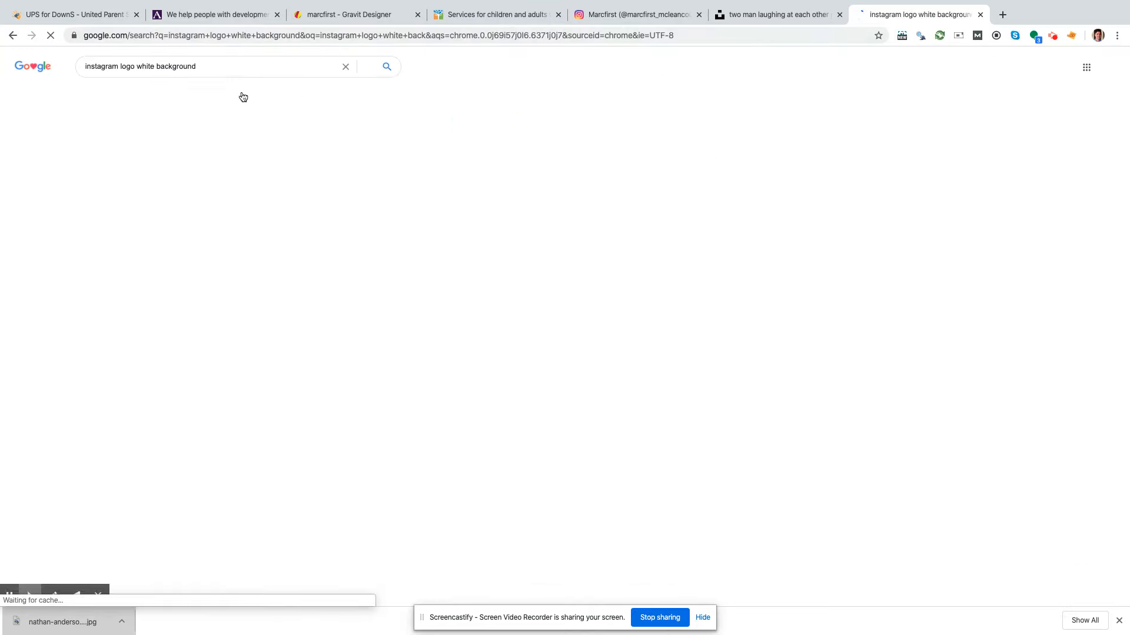
left_click(133, 96)
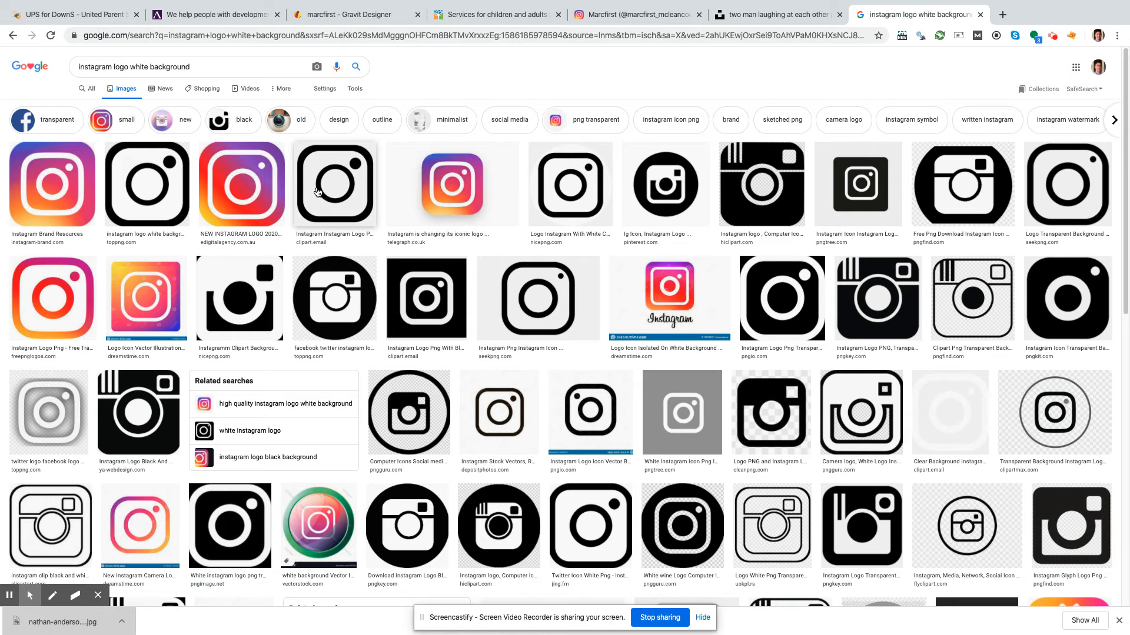
Step: Copy the black outlined Instagram logo image from the NicePNG result
left_click(548, 179)
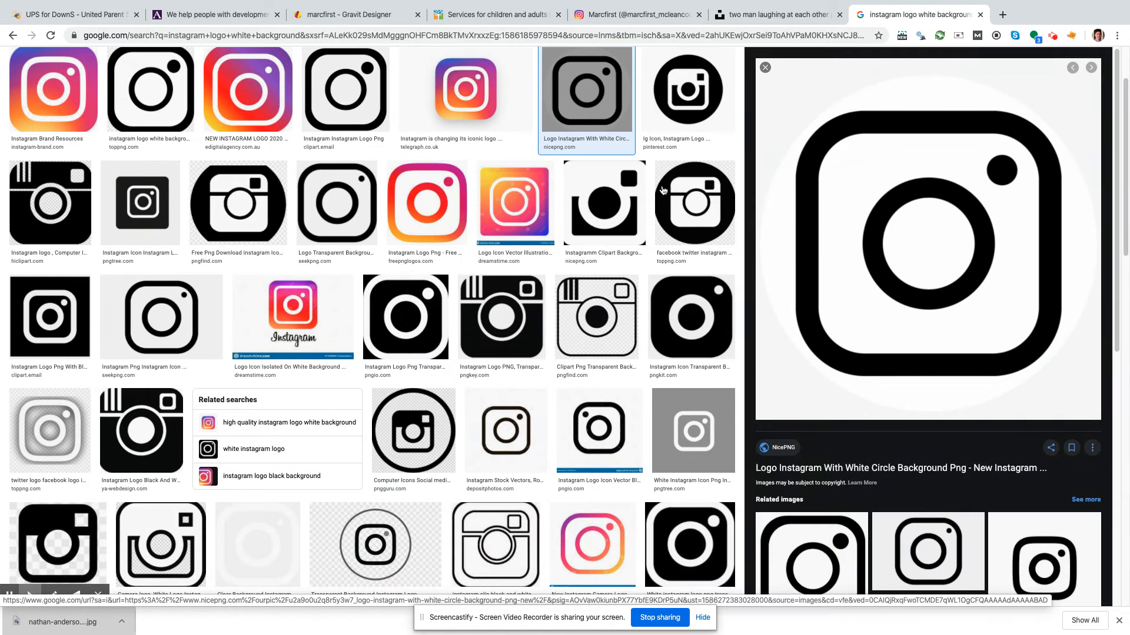
right_click(834, 220)
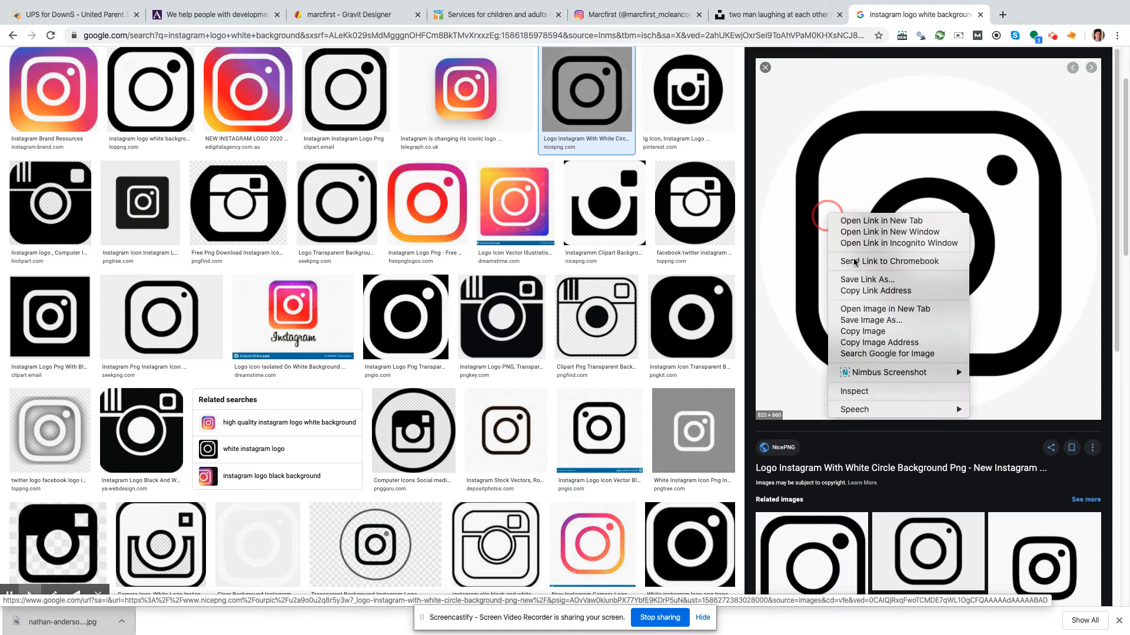
left_click(888, 333)
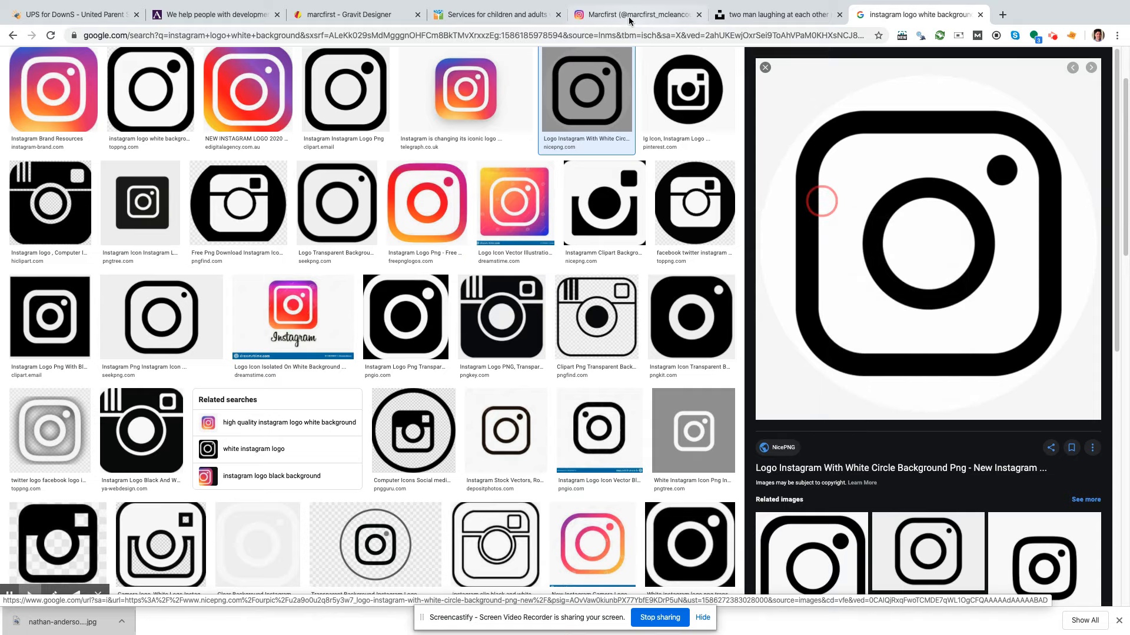
Step: Paste the Instagram logo into the marcfirst design in Gravit Designer, shrink it to icon size and place it just left of the Donate button
left_click(355, 19)
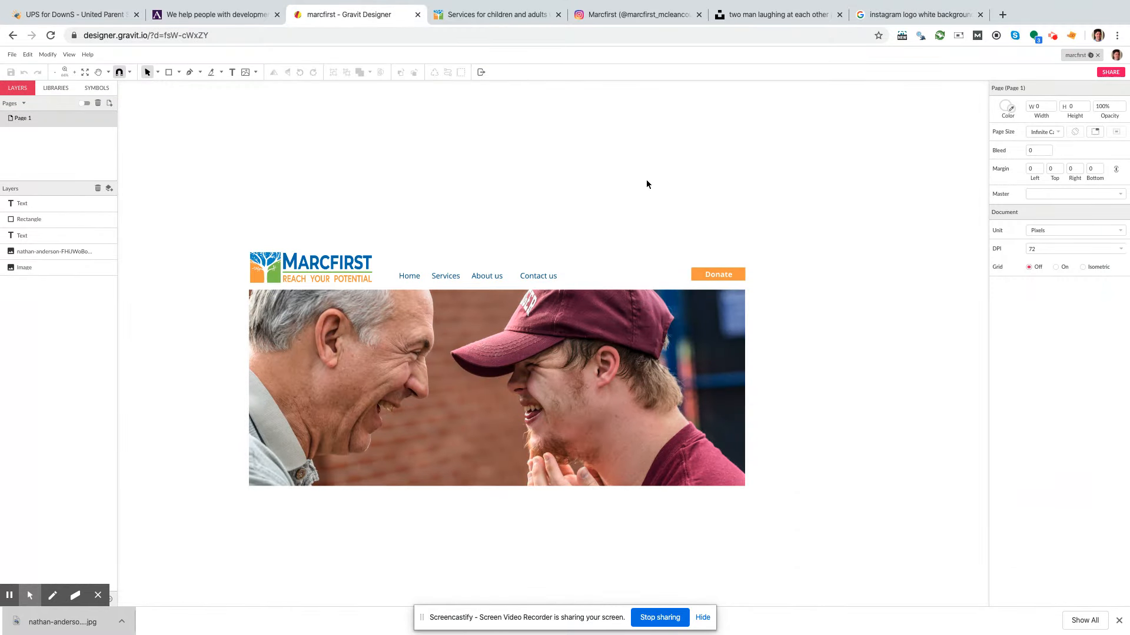
key("super+v")
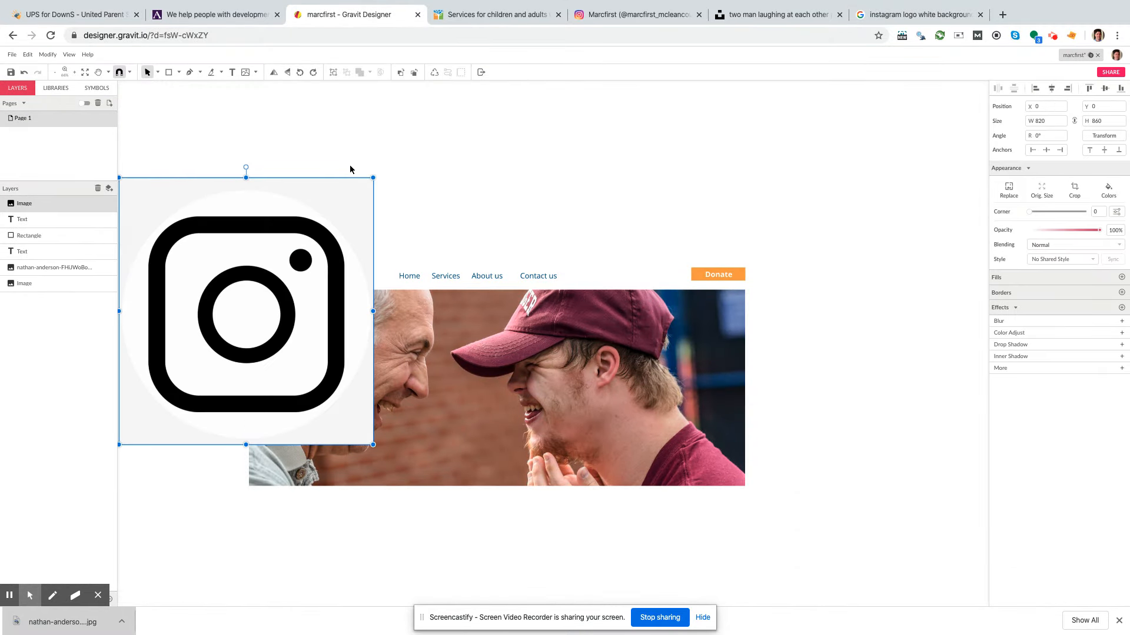
left_click_drag(374, 177, 672, 267)
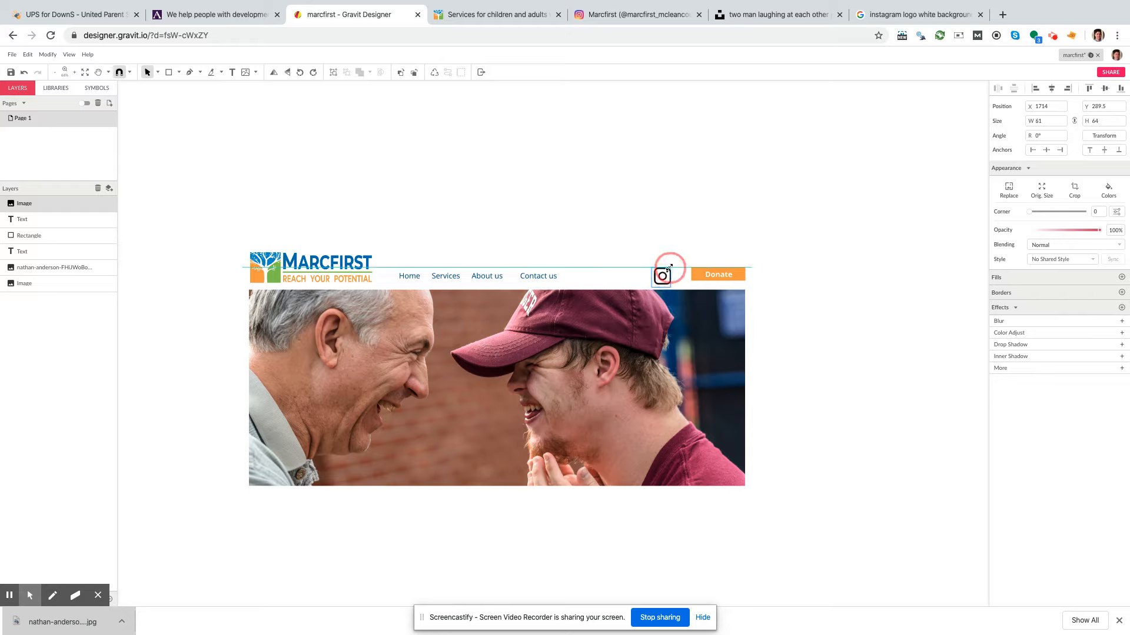
mouse_move(674, 265)
left_mouse_down()
mouse_move(662, 275)
mouse_move(677, 276)
left_mouse_up()
left_click(822, 302)
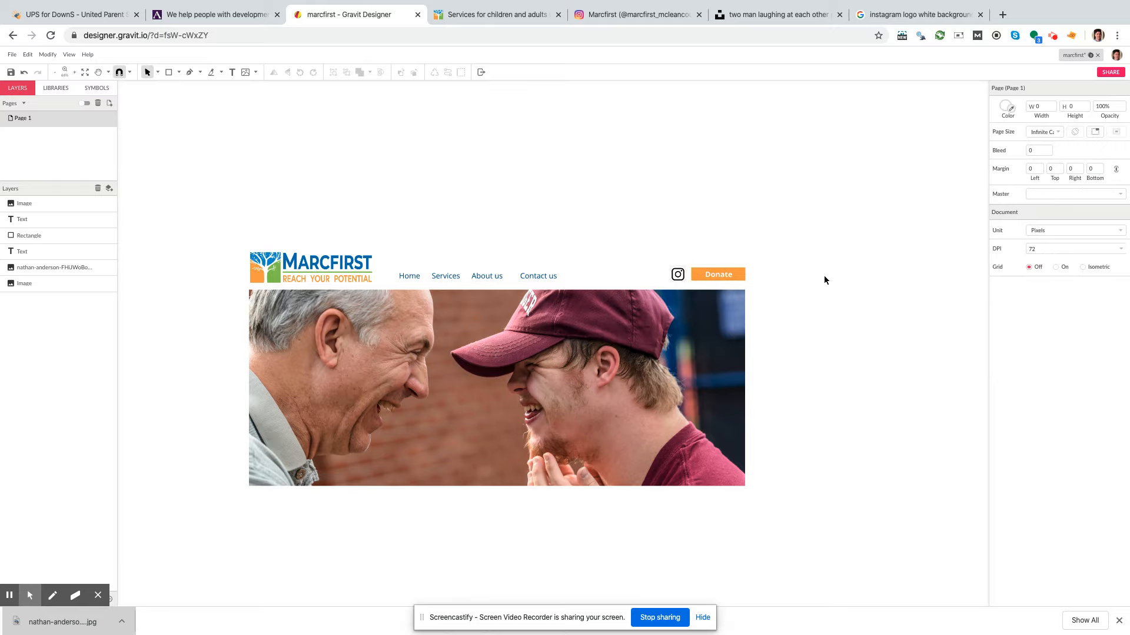
Step: Return to the Google Images tab and search for "twitter logo white background"
left_click(874, 8)
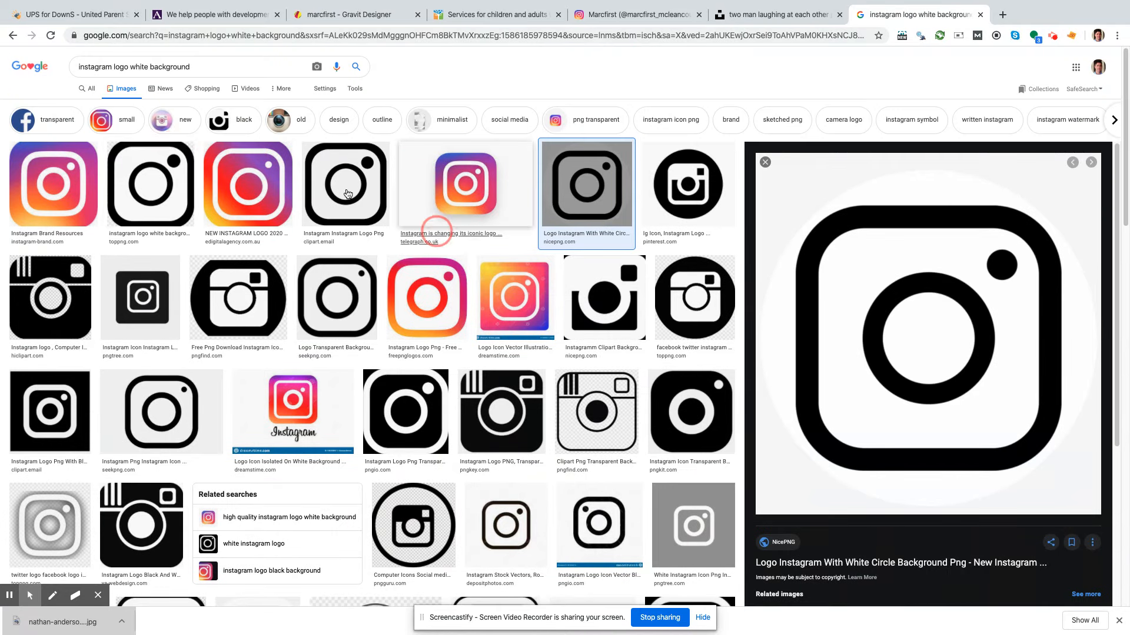
left_click(120, 67)
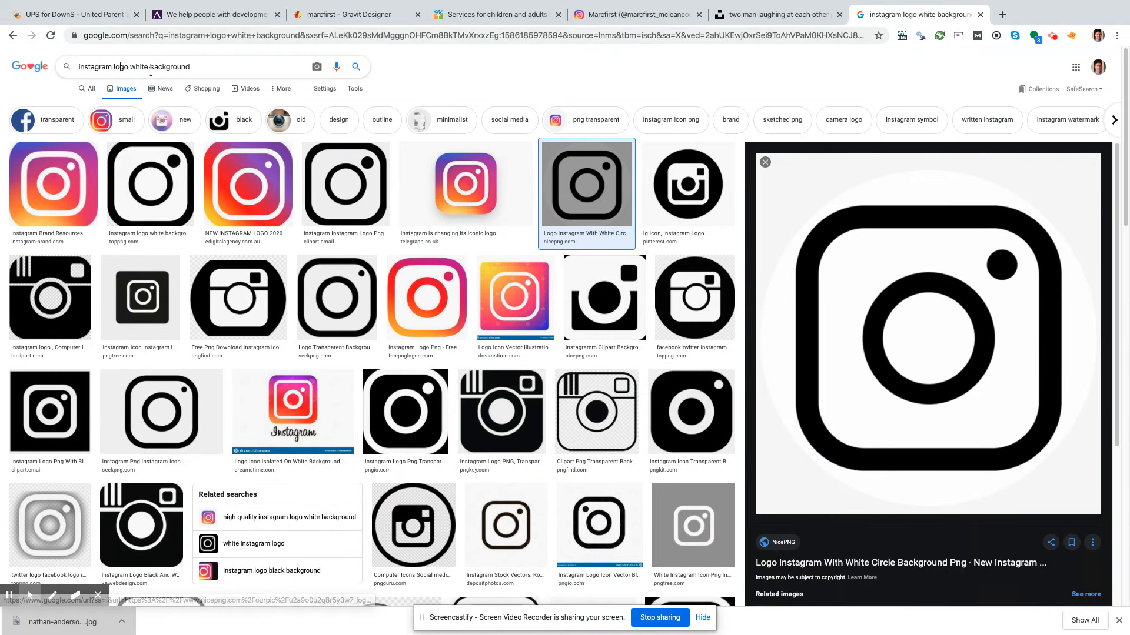
double_click(107, 68)
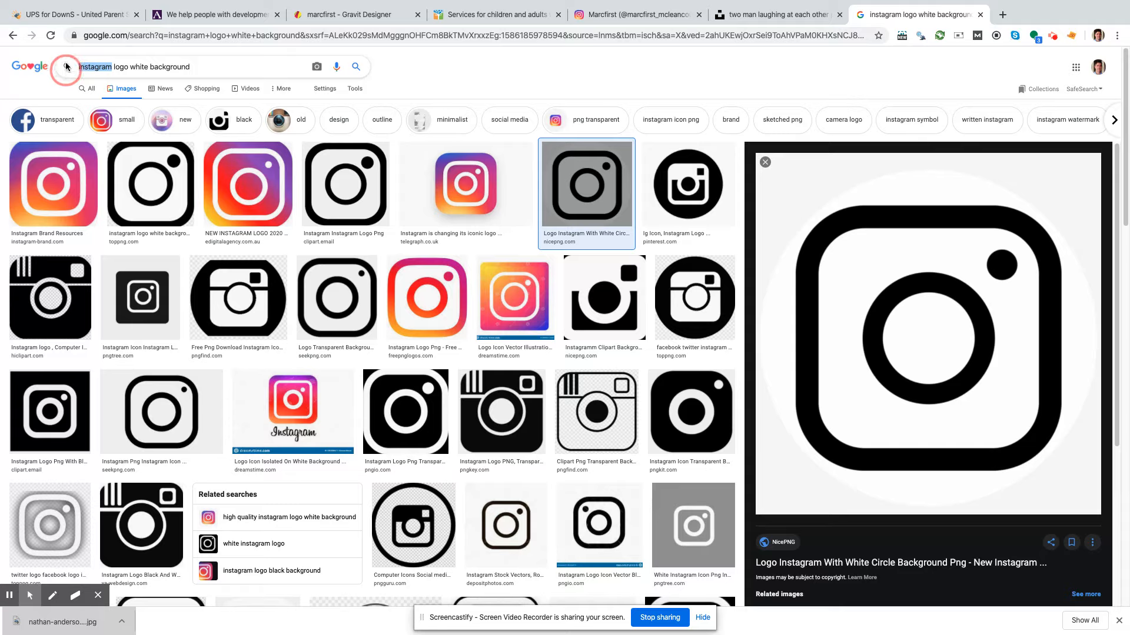
type("twitter")
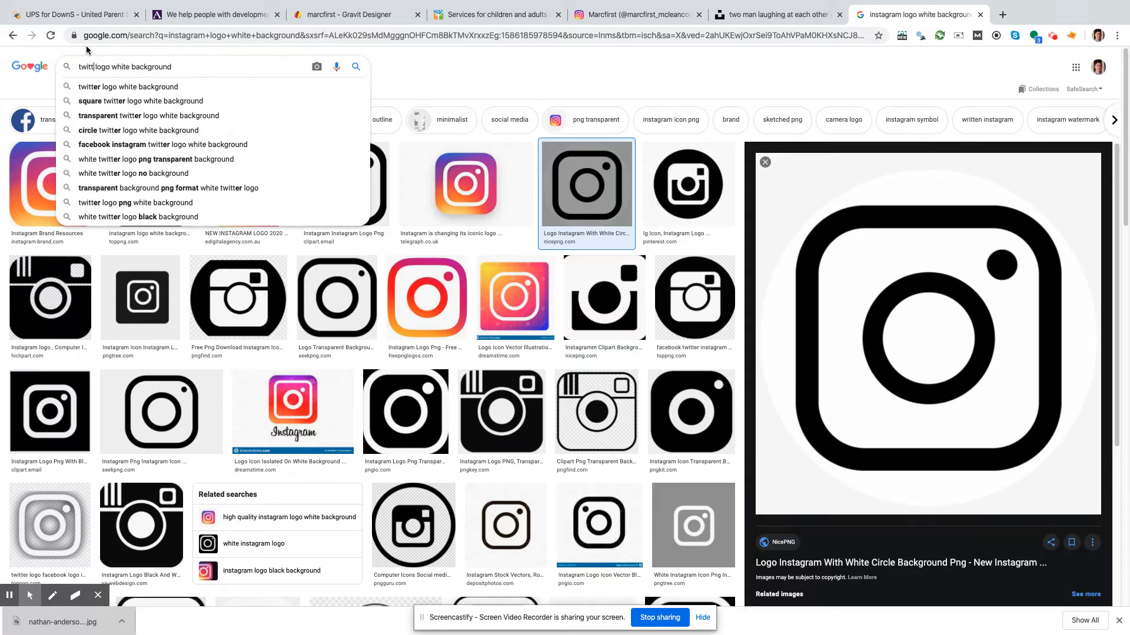
key("Return")
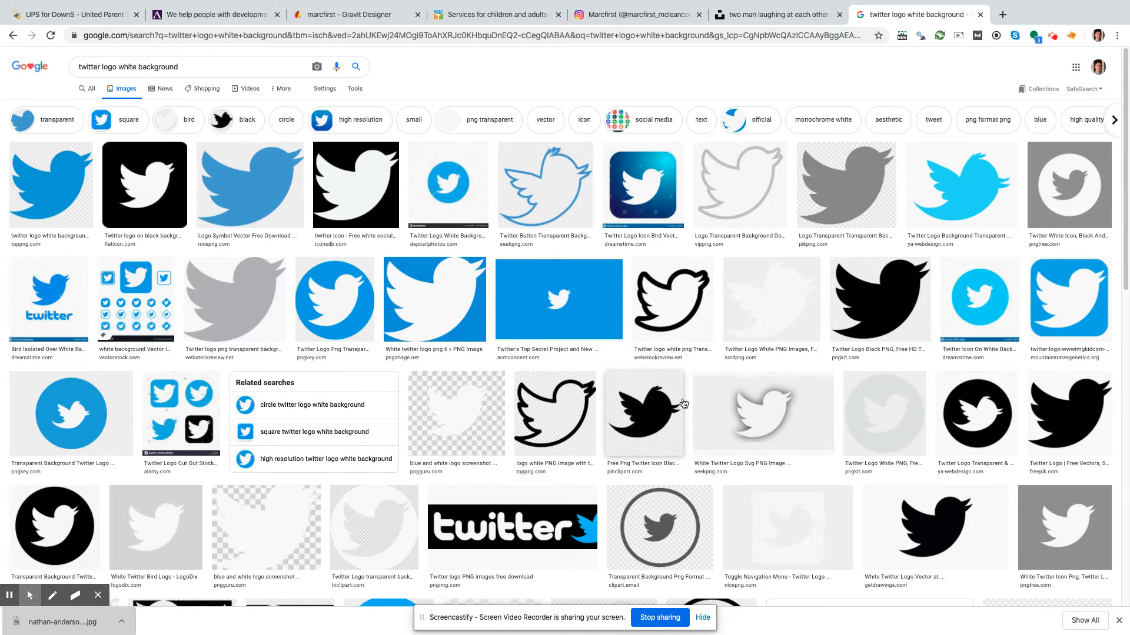
Step: Copy the solid black Twitter bird image from the PNGkit result
left_click(890, 326)
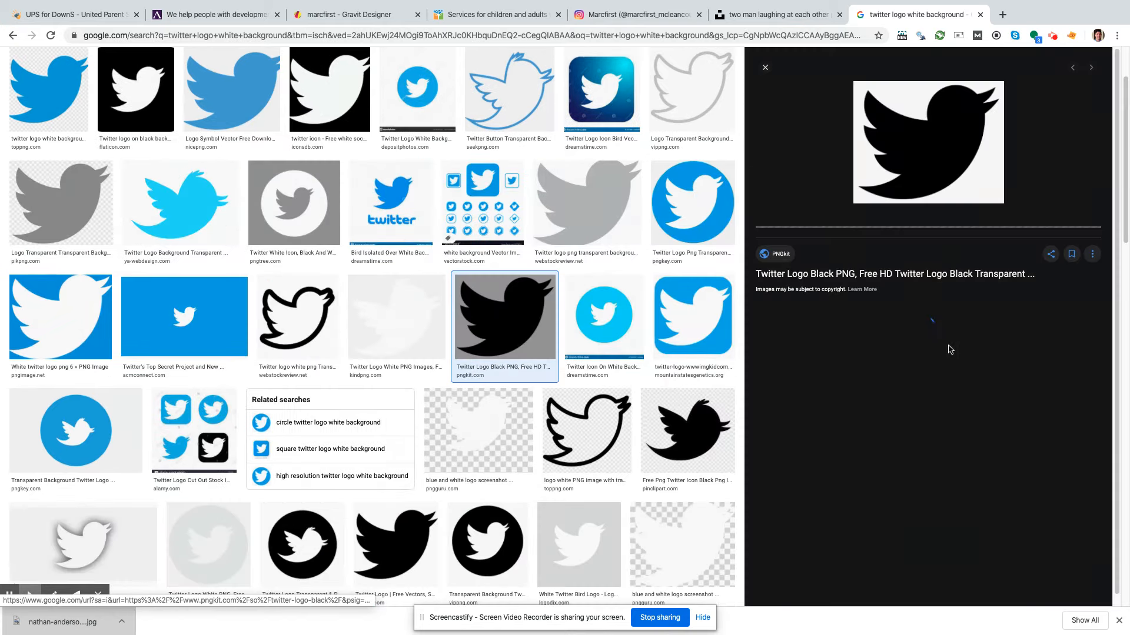
right_click(955, 162)
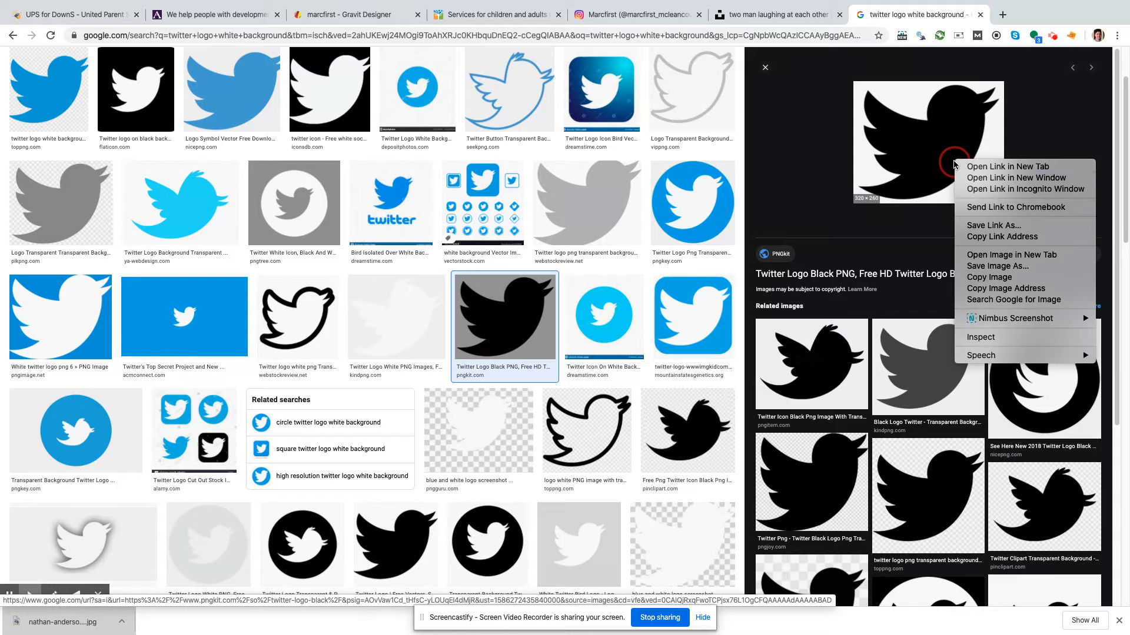
left_click(998, 283)
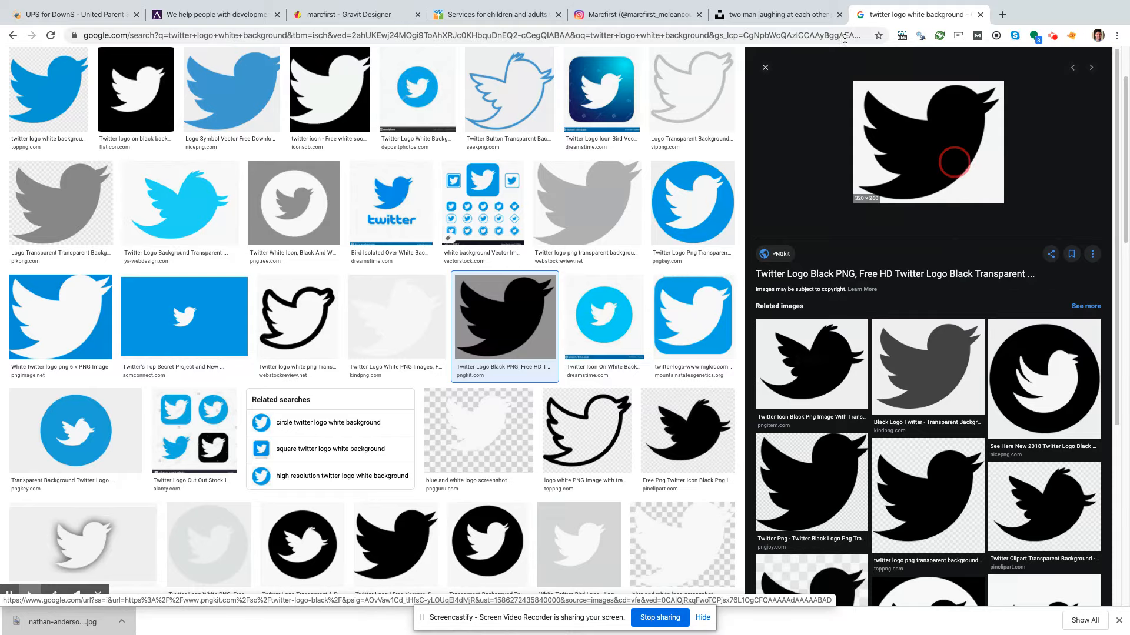
Step: Paste the Twitter bird into the marcfirst design in Gravit Designer, shrink it to icon size and place it left of the Instagram icon
left_click(777, 14)
left_click(500, 12)
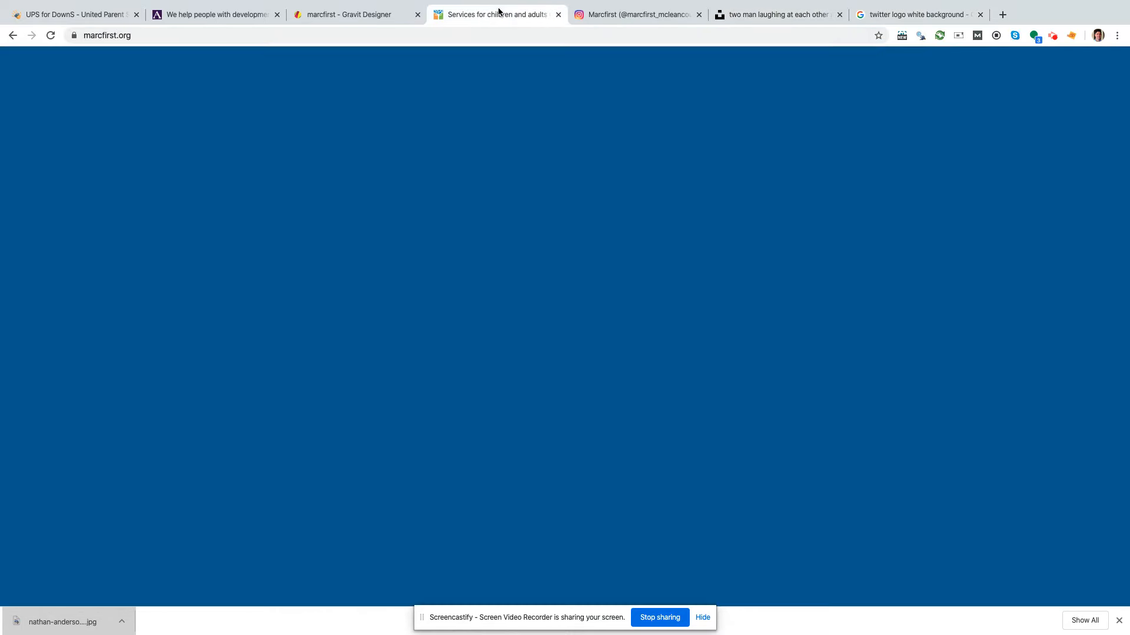
left_click(353, 16)
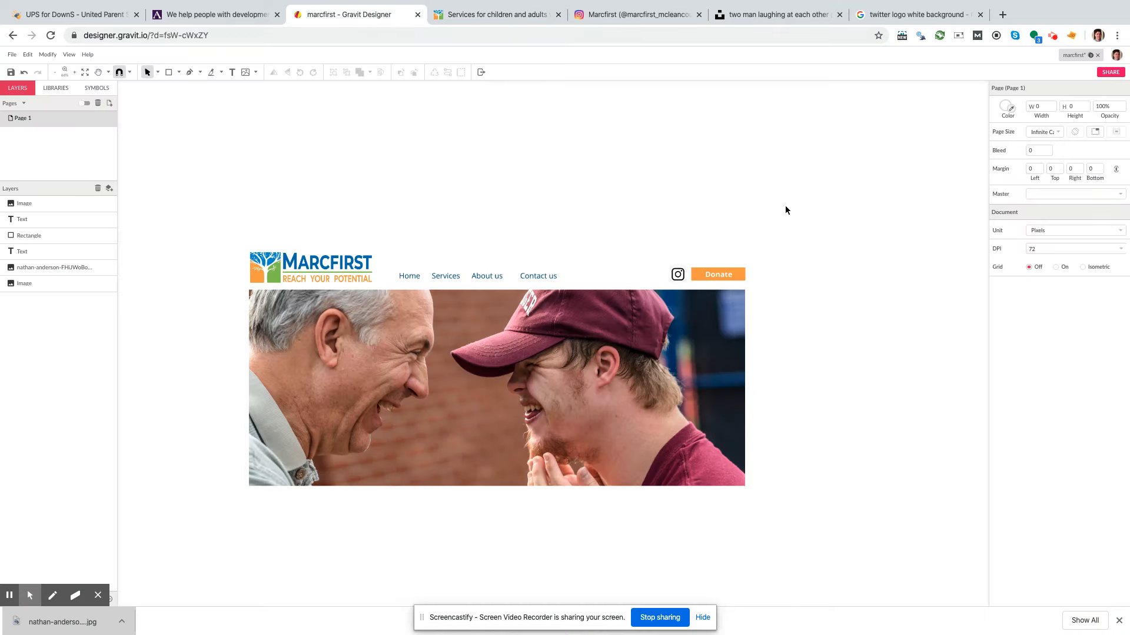
key("ctrl+v")
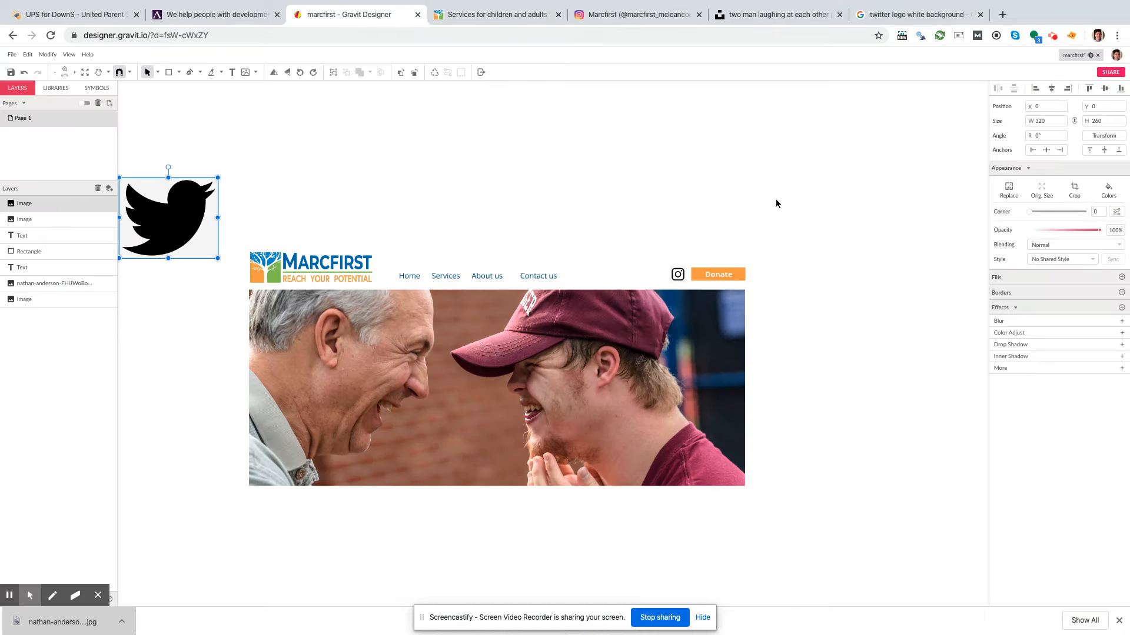
left_click_drag(218, 177, 659, 276)
left_click(856, 257)
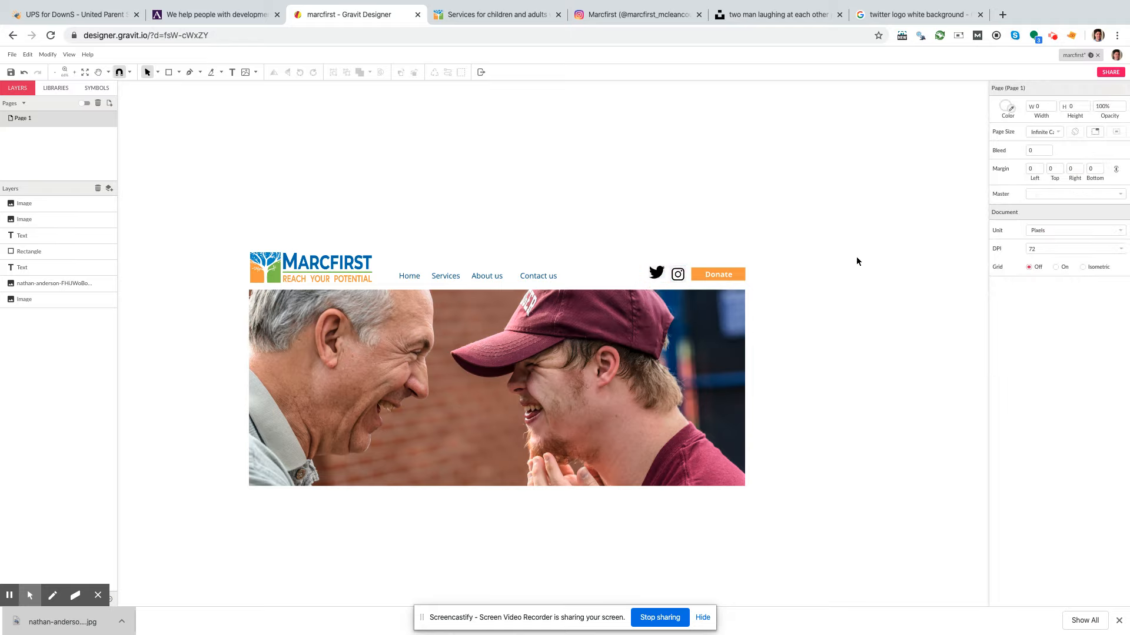
Step: Resize the Twitter icon to about 38.5 by 31.3 px and align it with the Instagram icon at about X 1719.5, Y 295
left_click(660, 276)
left_click_drag(661, 275, 659, 275)
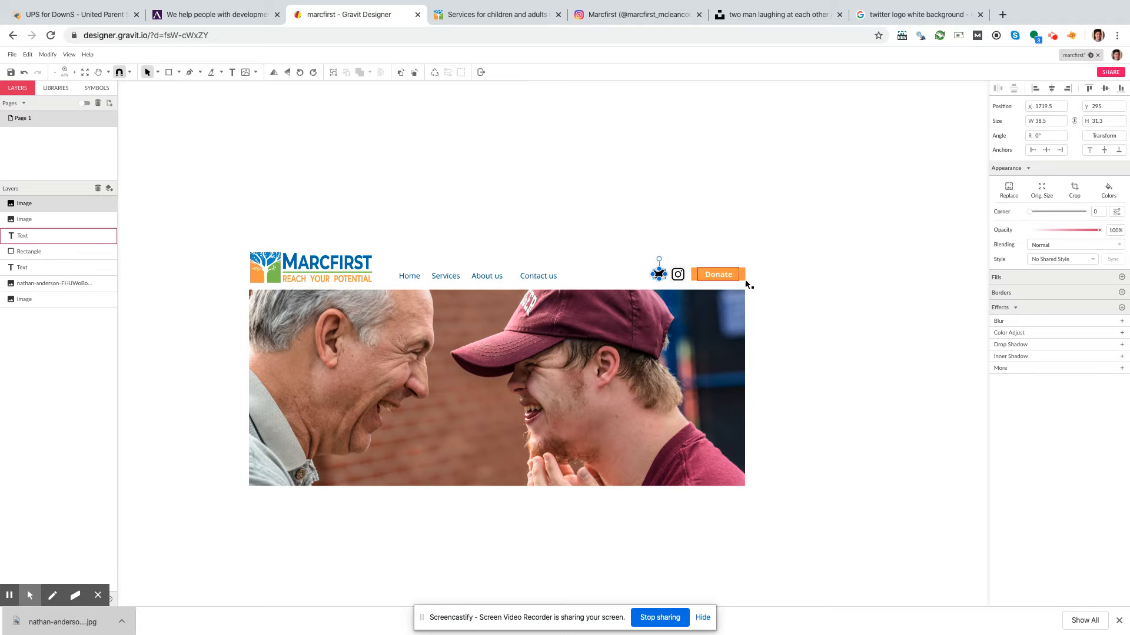
left_click(842, 280)
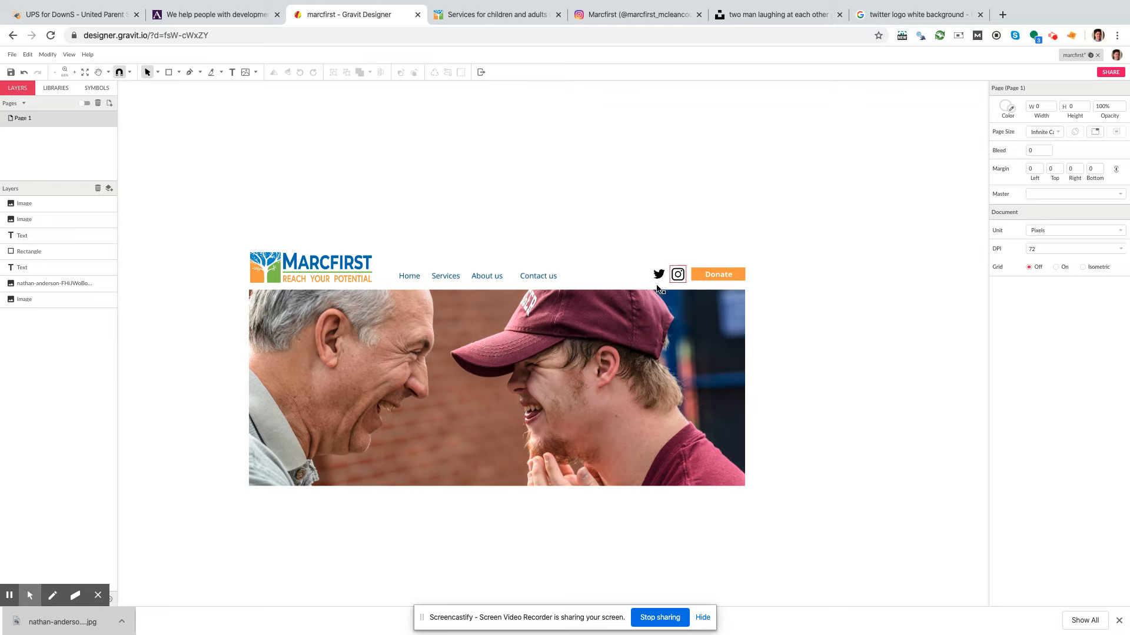
Step: Try enlarging the banner photo to about 1889 by 747 px, and undo the resize
left_click(622, 372)
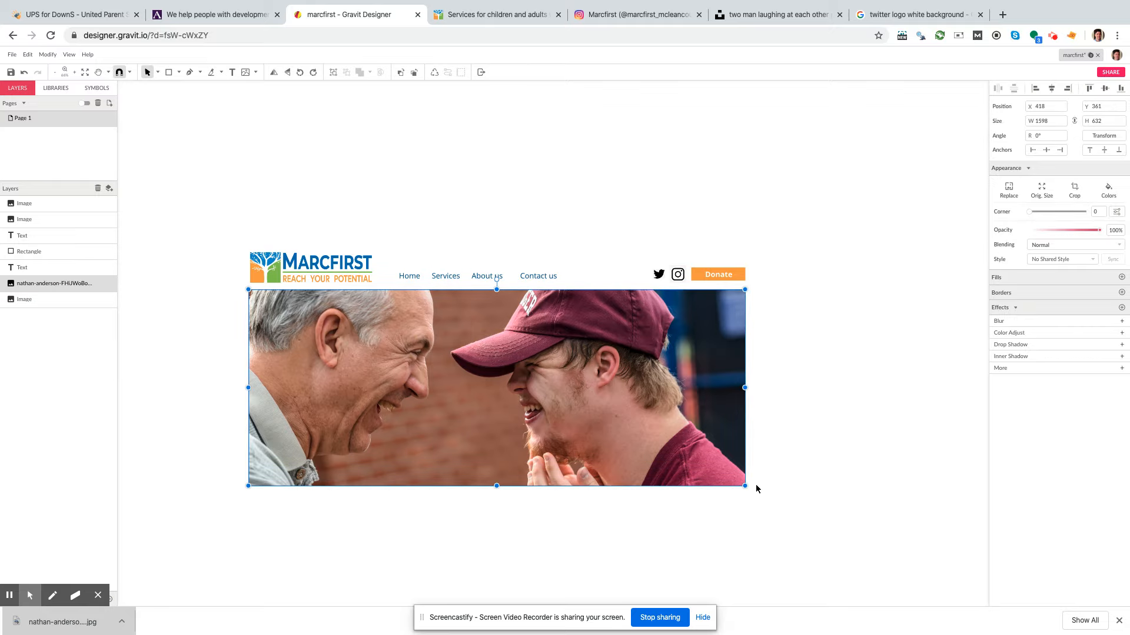
left_click_drag(744, 487, 822, 527)
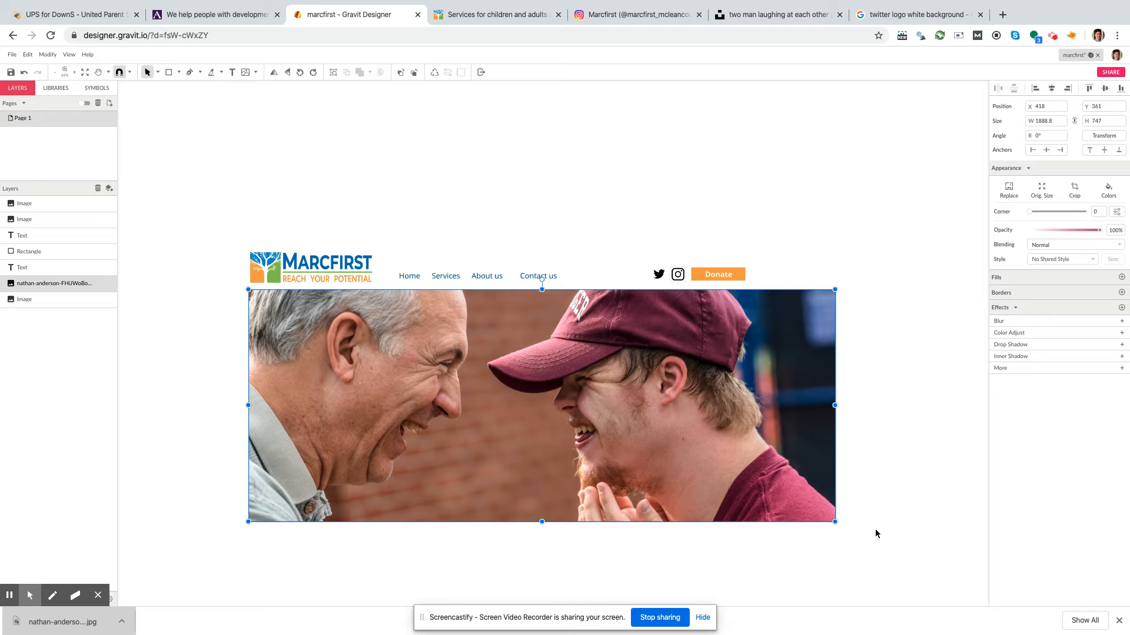
key("ctrl+z")
left_click(853, 469)
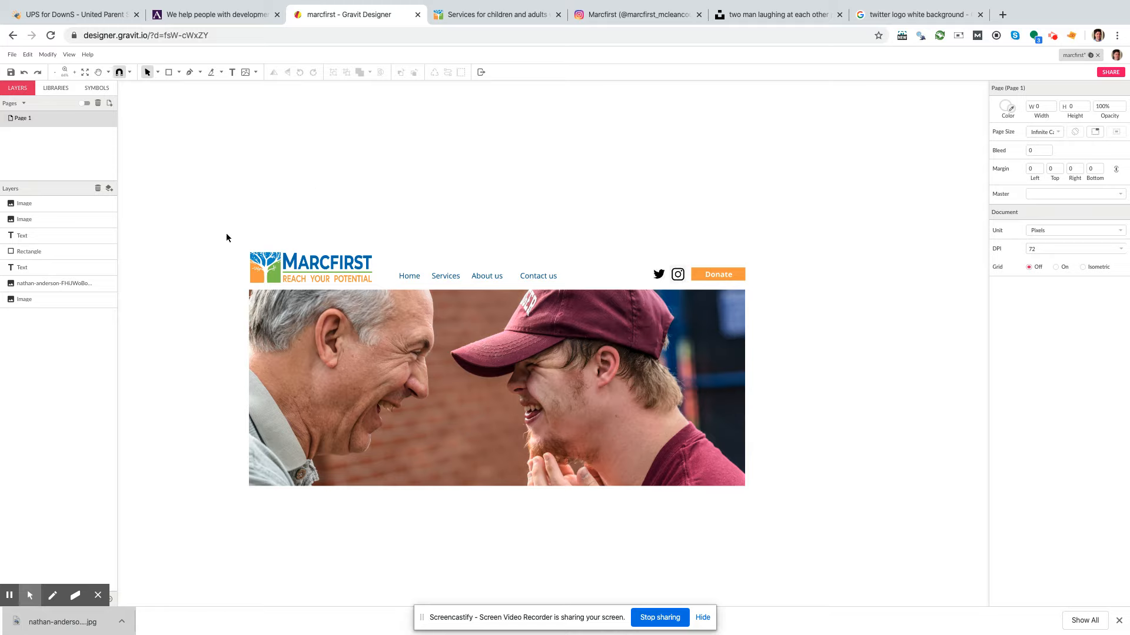
Step: Open the export format options for the finished header design
key("shift+super+4")
left_click(12, 55)
mouse_move(54, 213)
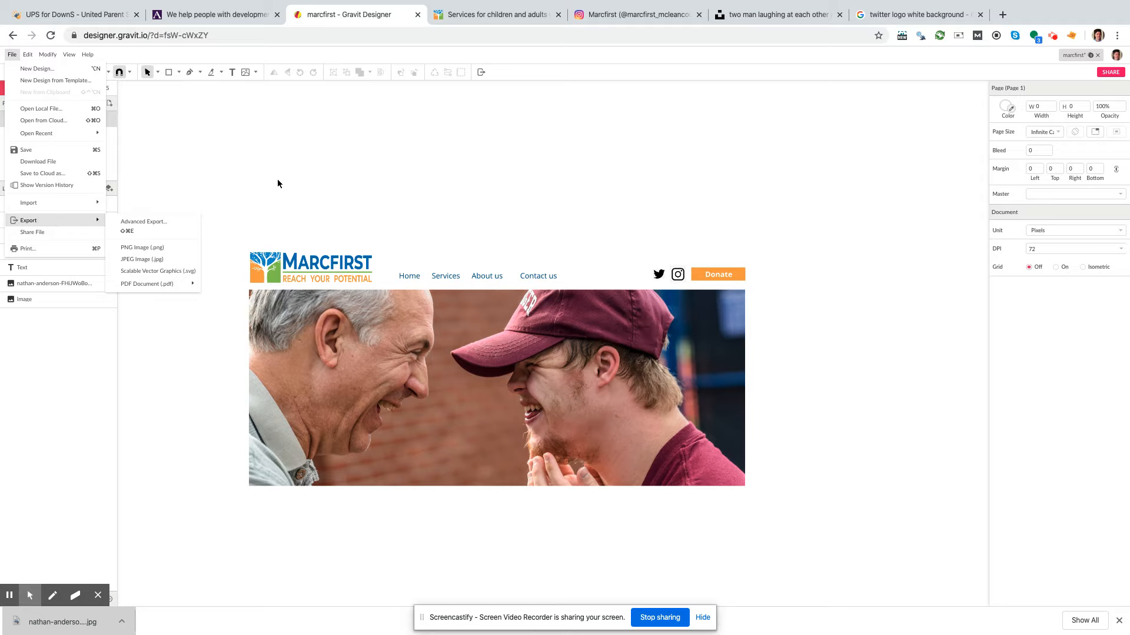
Step: Search Google Images for "facebook logo white background"
left_click(298, 156)
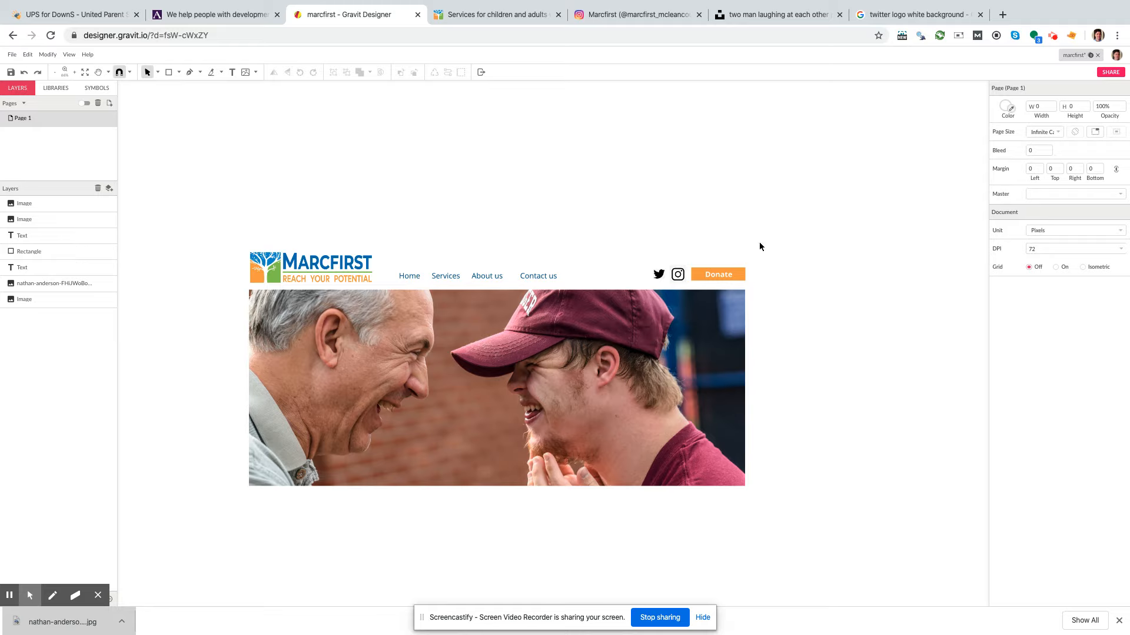
left_click(889, 16)
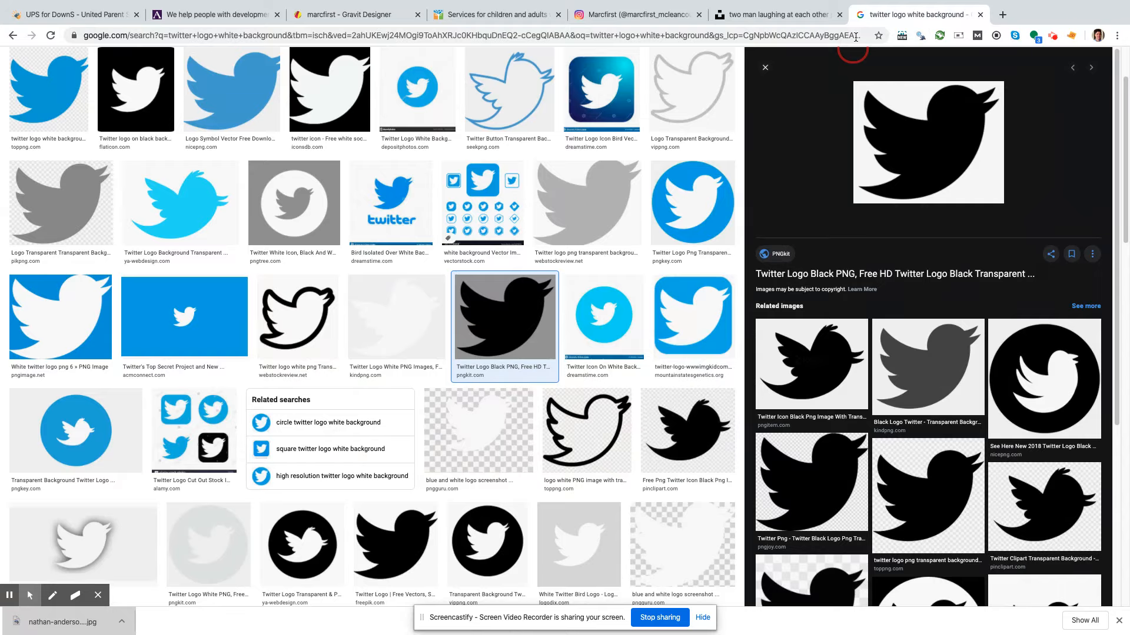
scroll(376, 106, "up", 2)
left_click(99, 68)
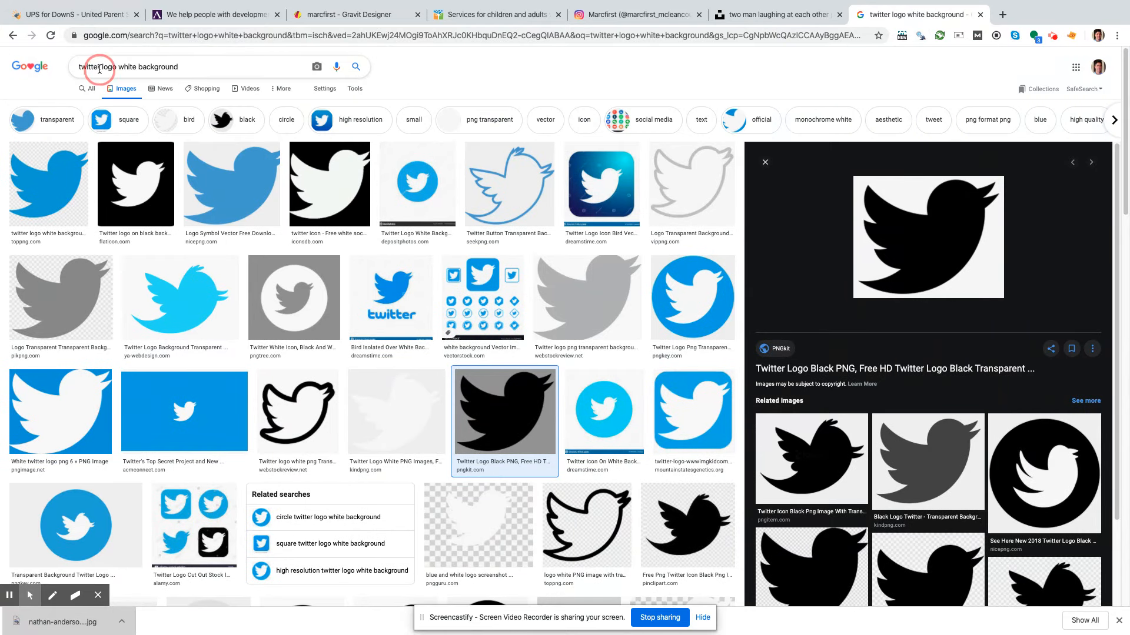
key("alt+BackSpace")
type("facebook")
key("Return")
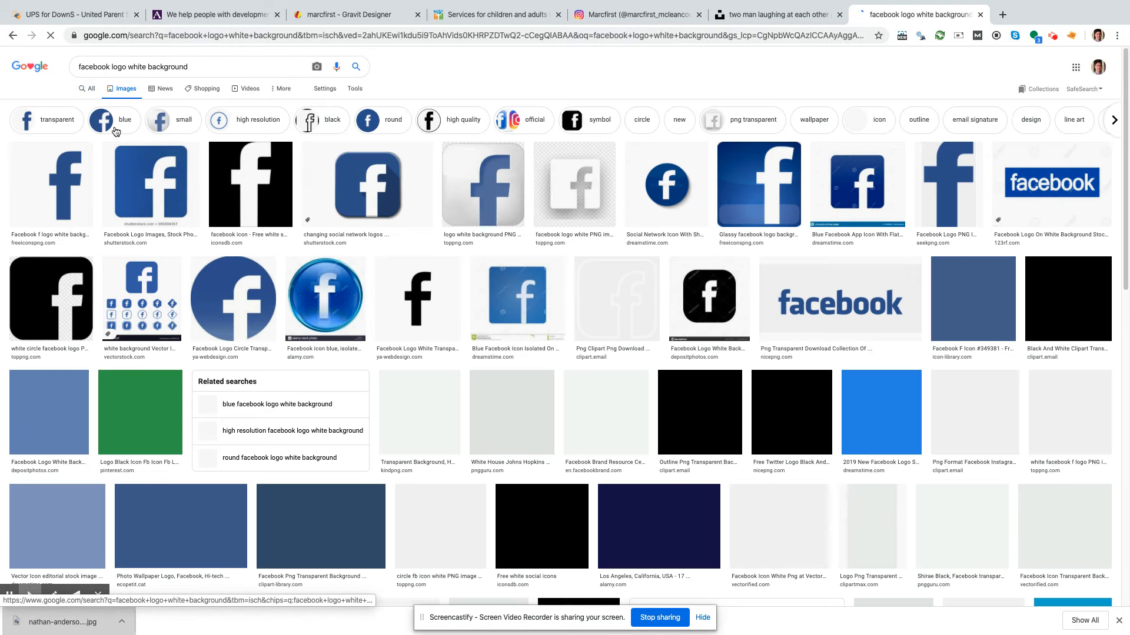
Step: Open the plain black Facebook "f" logo from ya-webdesign.com in the results and copy its image
left_click(405, 306)
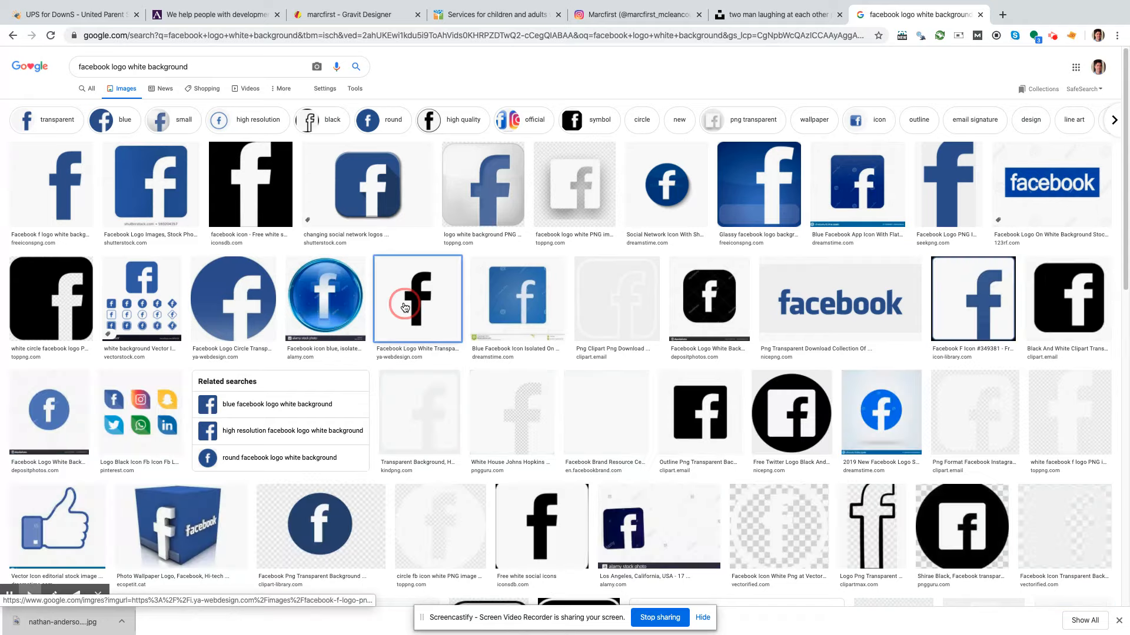
right_click(949, 207)
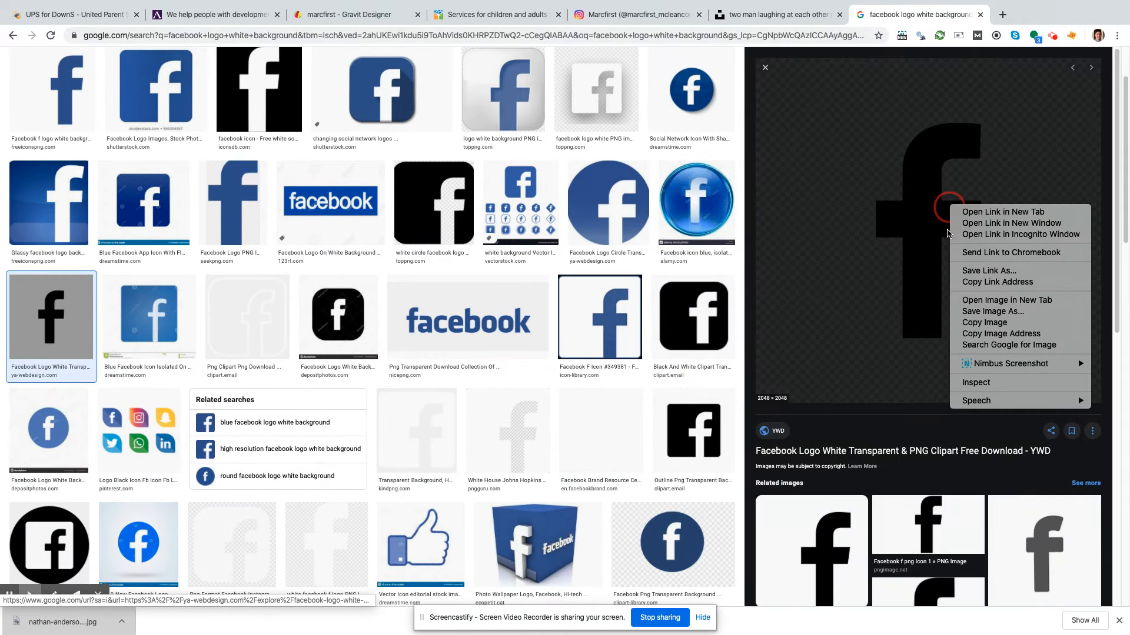
left_click(982, 323)
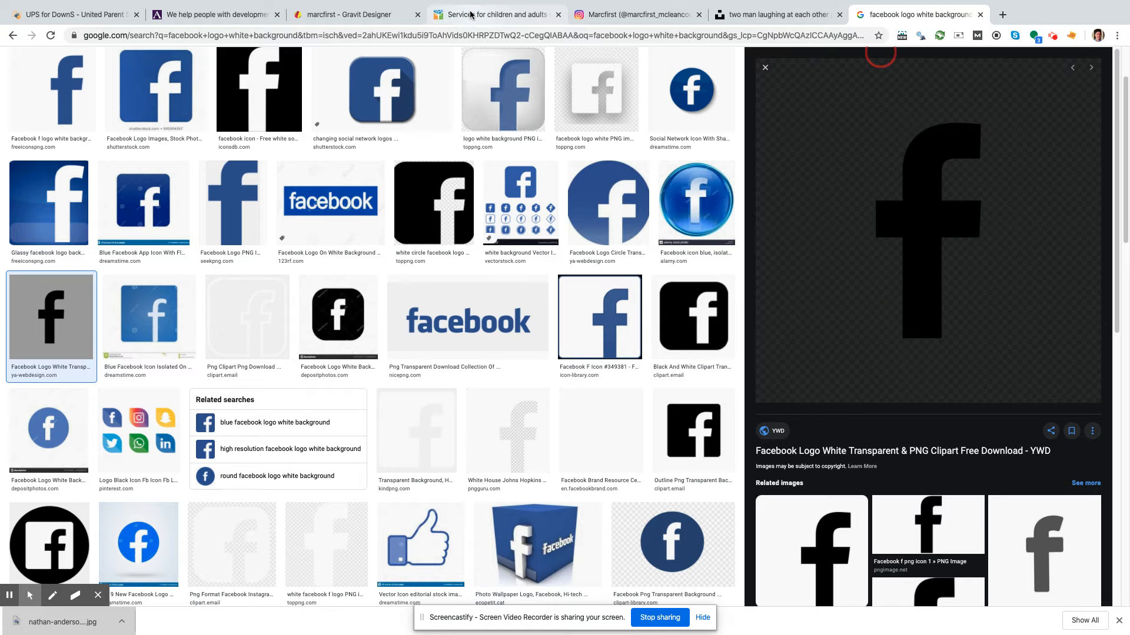
Step: Paste the Facebook logo into the marcfirst design in Gravit Designer and scale it down to about 814 px square
left_click(344, 15)
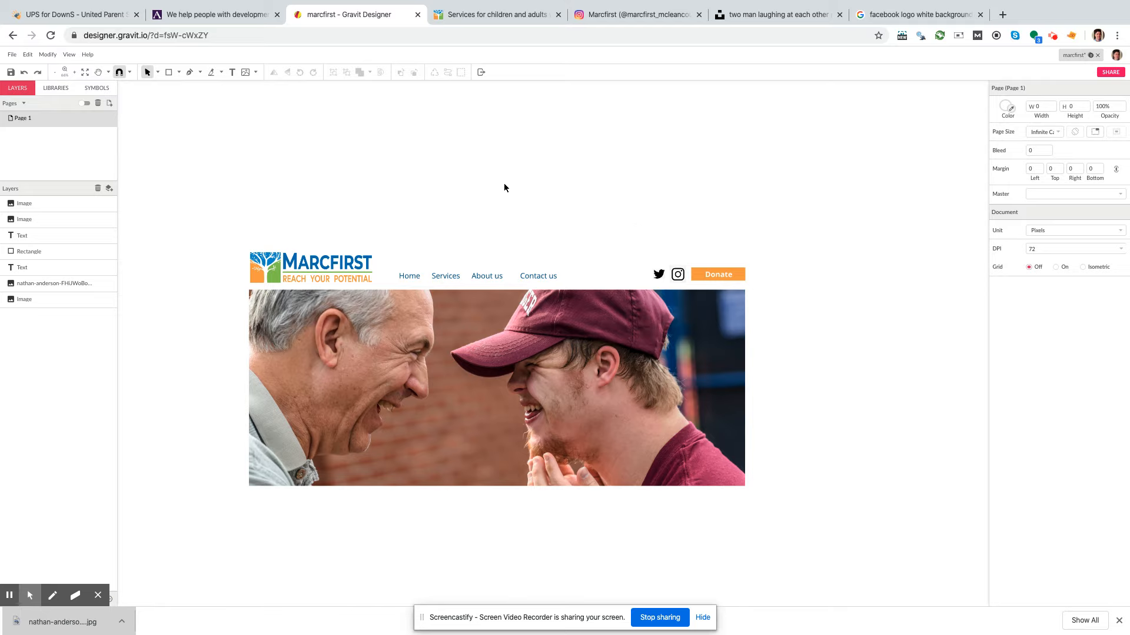
key("ctrl+v")
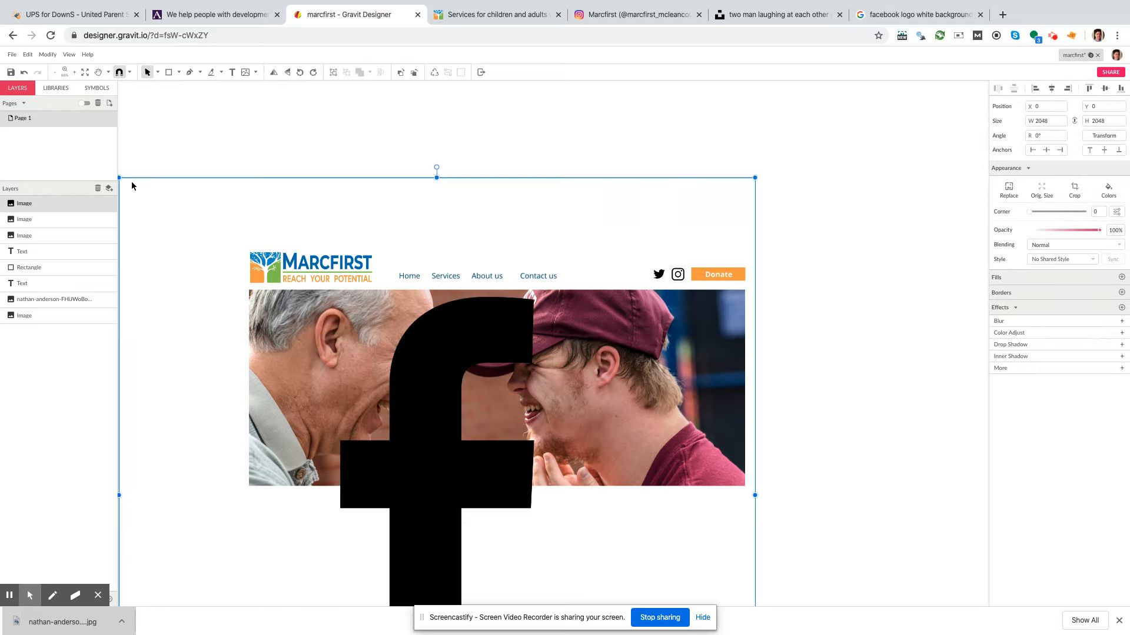
left_click_drag(755, 178, 295, 545)
scroll(471, 534, "down", 5)
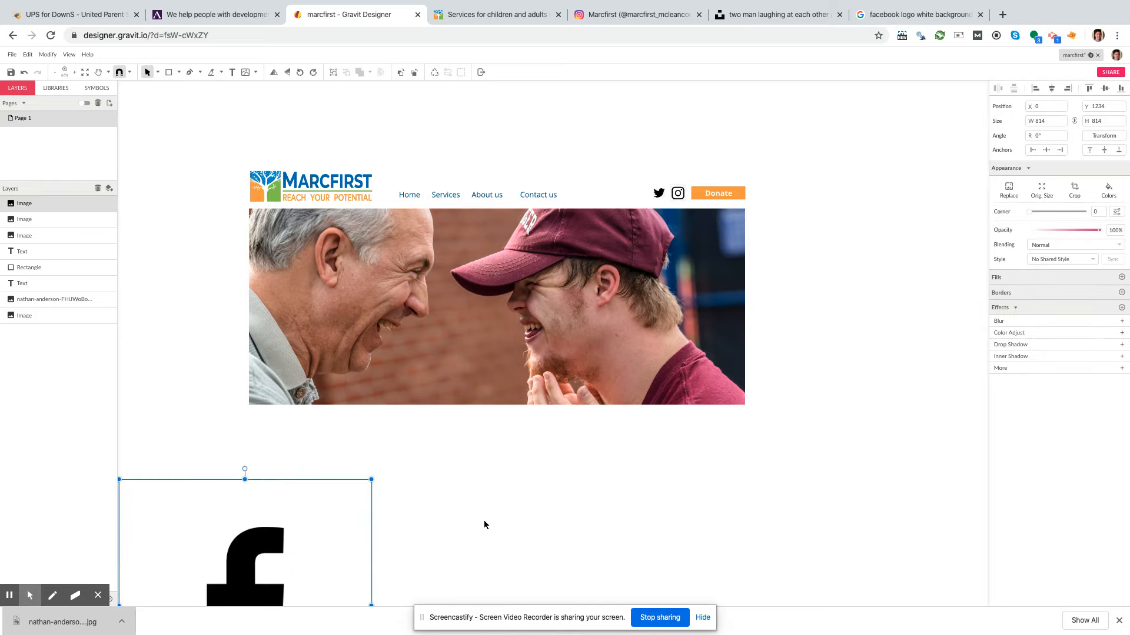
Step: Move the Facebook logo to the header and shrink it to icon size, directly left of the Twitter icon
scroll(272, 502, "up", 1)
left_click_drag(237, 494, 613, 211)
scroll(708, 370, "up", 5)
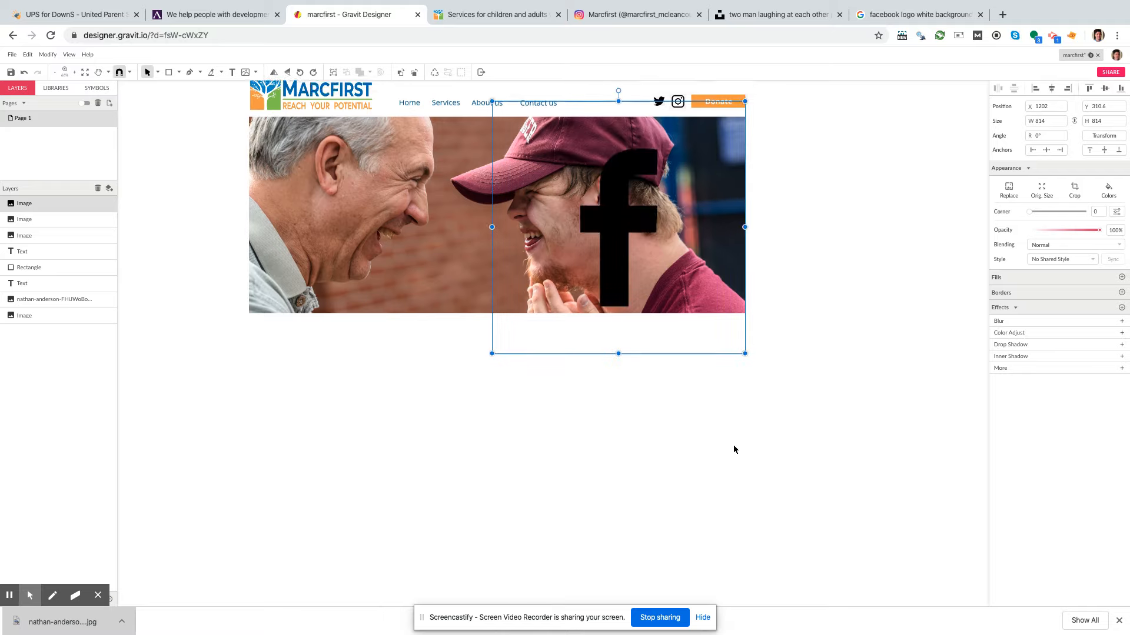
left_click_drag(745, 241, 649, 234)
left_click(819, 233)
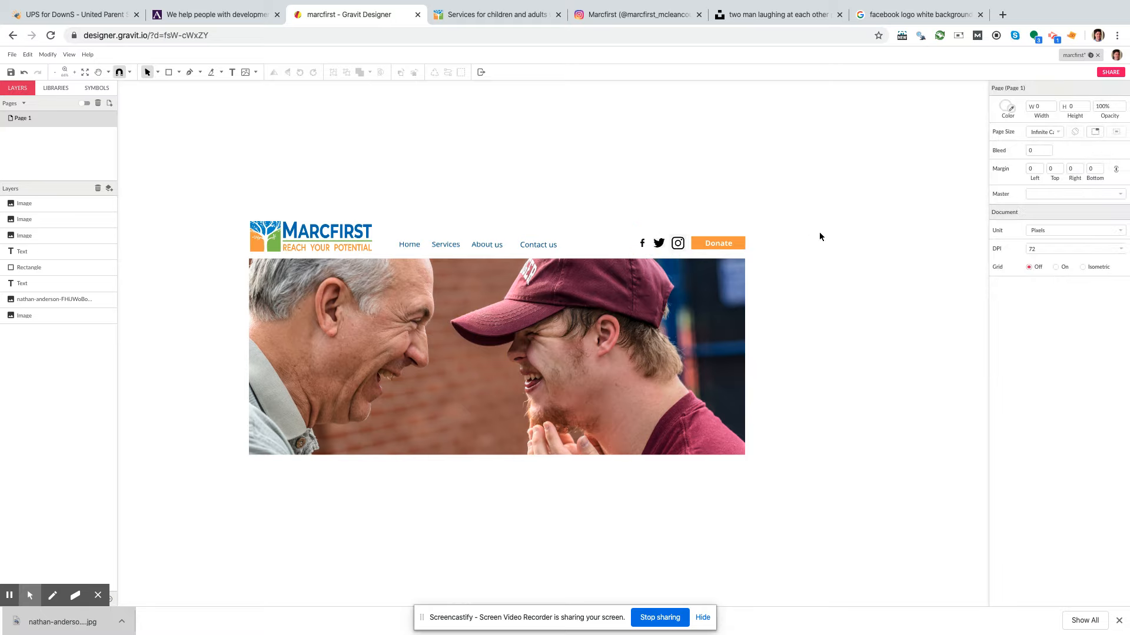
Step: Enlarge the Facebook icon in the header to about 56 px square to suit the other social icons
left_click(642, 241)
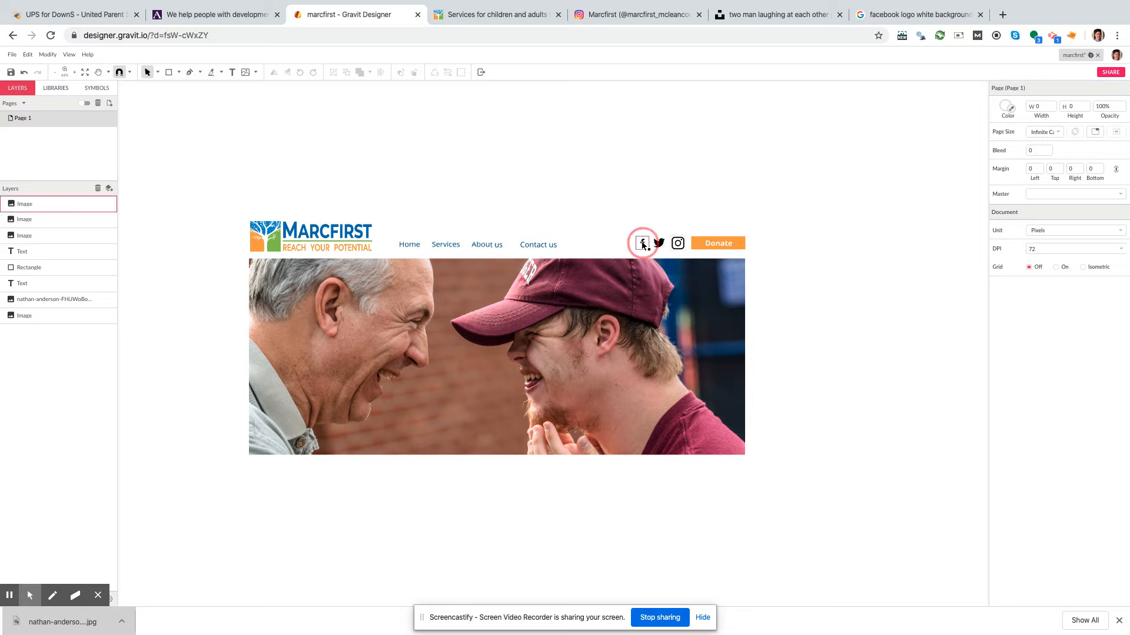
left_click_drag(649, 236, 653, 224)
left_click(643, 242)
left_click(643, 245)
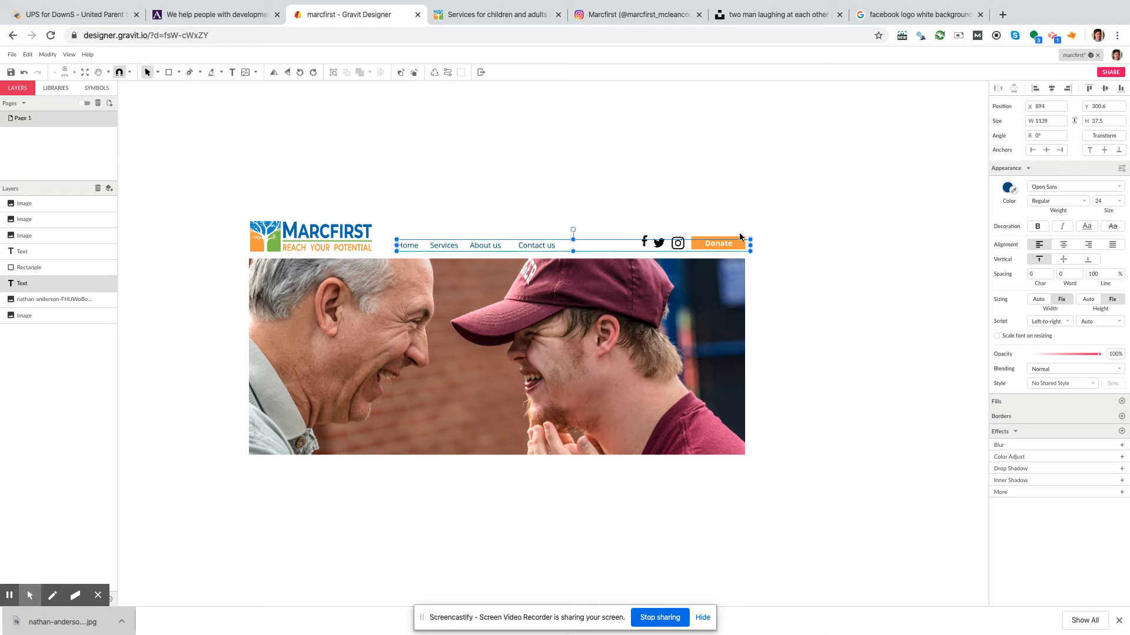
left_click(822, 238)
Step: Nudge the Facebook icon down and to the left so it lines up with the Twitter and Instagram icons
left_click(645, 243)
key("Down")
key("Down")
key("Down")
key("Down")
key("Down")
key("Down")
key("Down")
key("Left")
key("Left")
key("Left")
key("Left")
key("Left")
key("Left")
key("Left")
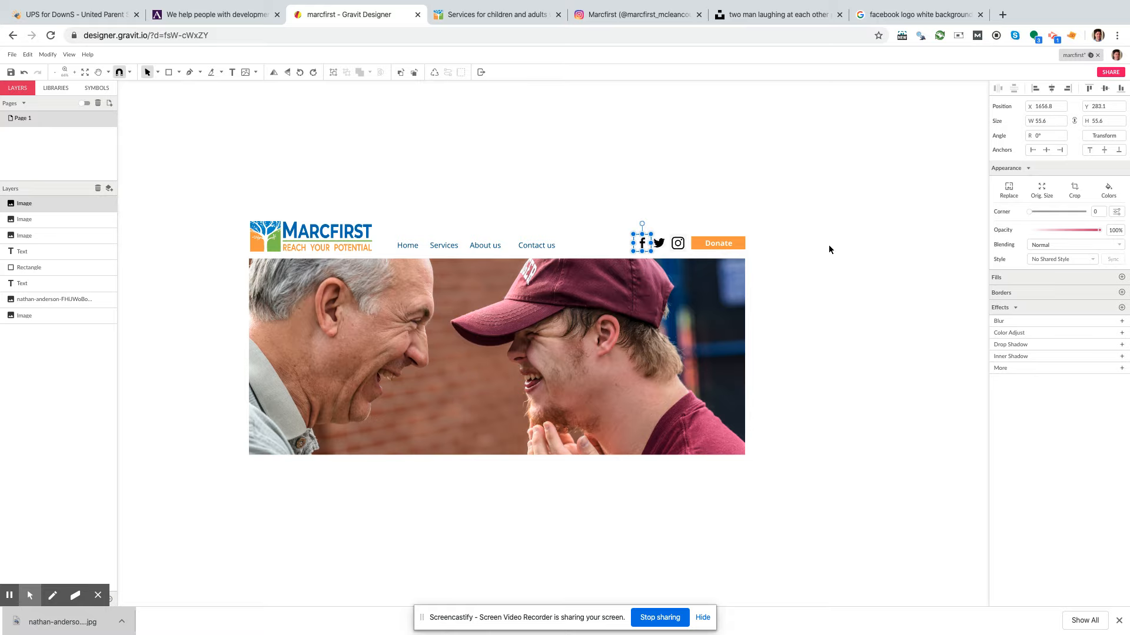
key("Escape")
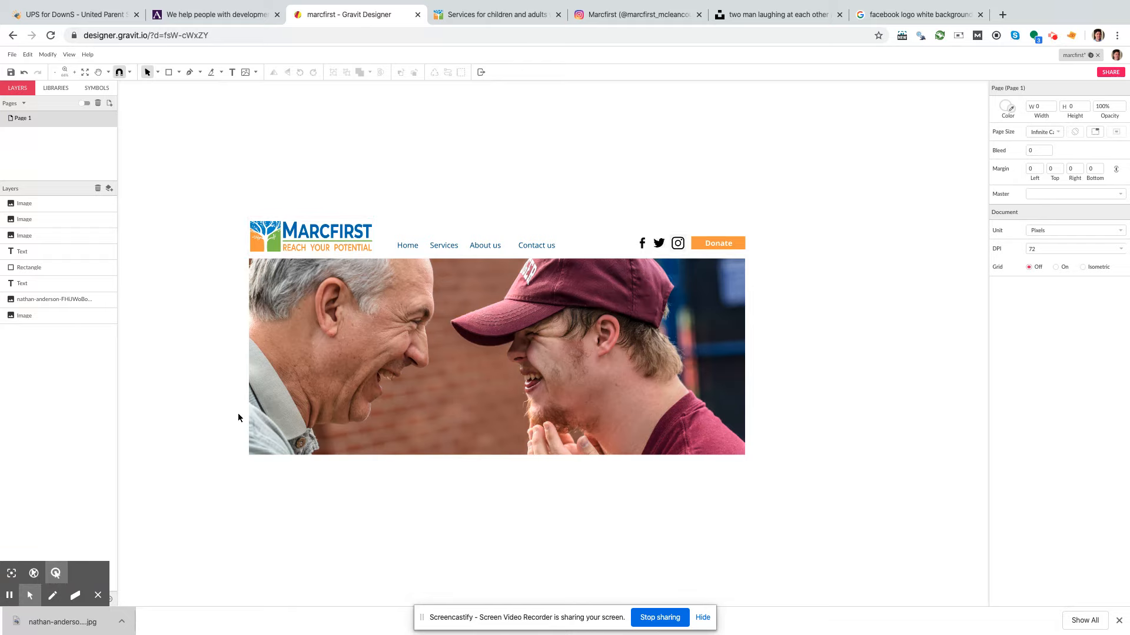
Step: Look through the banner slides on the marcfirst.org homepage for a slogan to use as headline
scroll(788, 337, "down", 2)
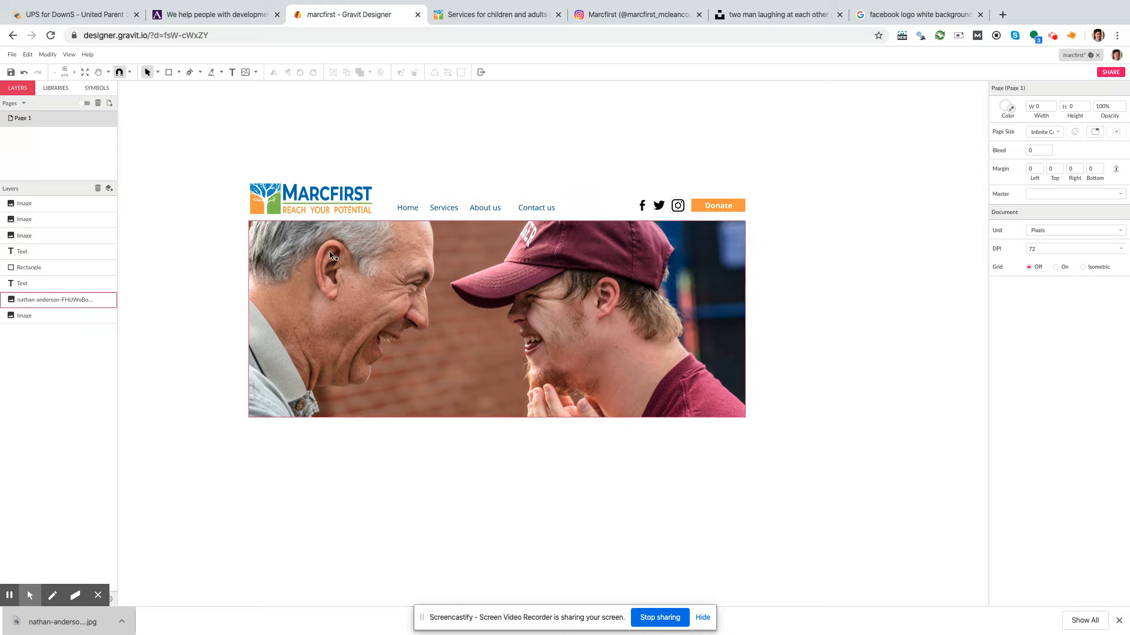
left_click(515, 15)
scroll(532, 274, "up", 10)
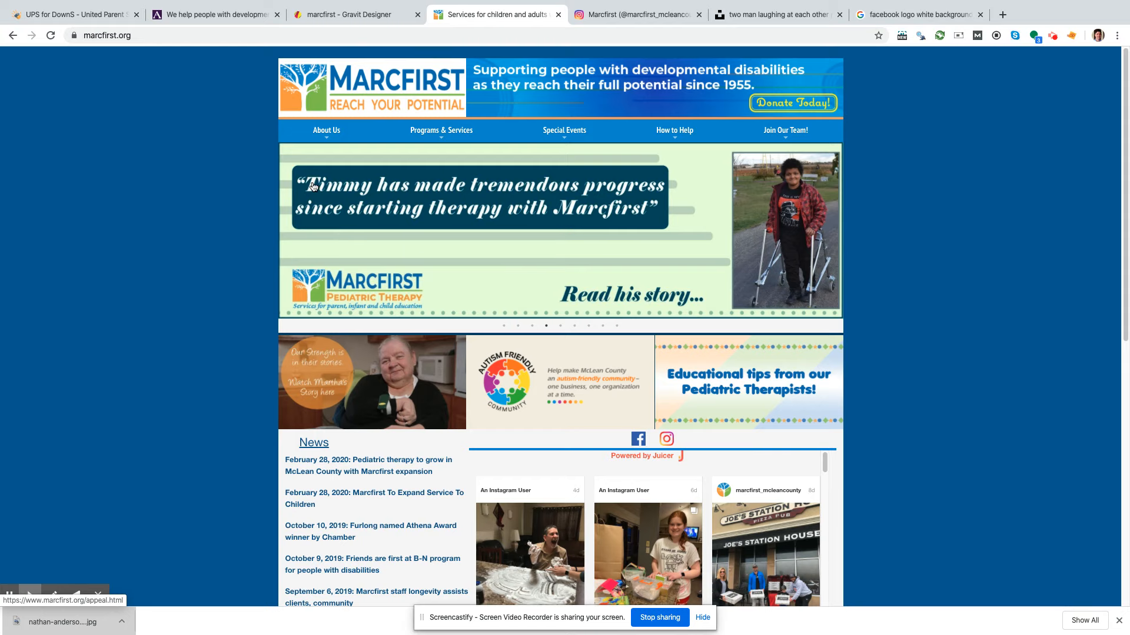
left_click_drag(312, 186, 615, 180)
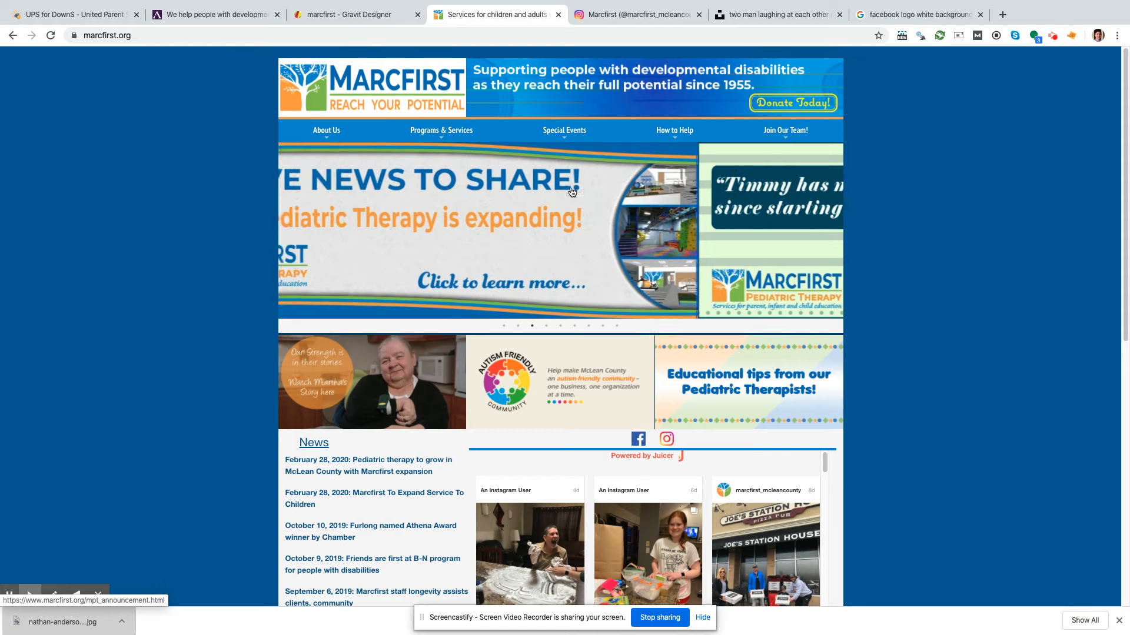
left_click_drag(369, 222, 658, 212)
left_click_drag(429, 222, 714, 238)
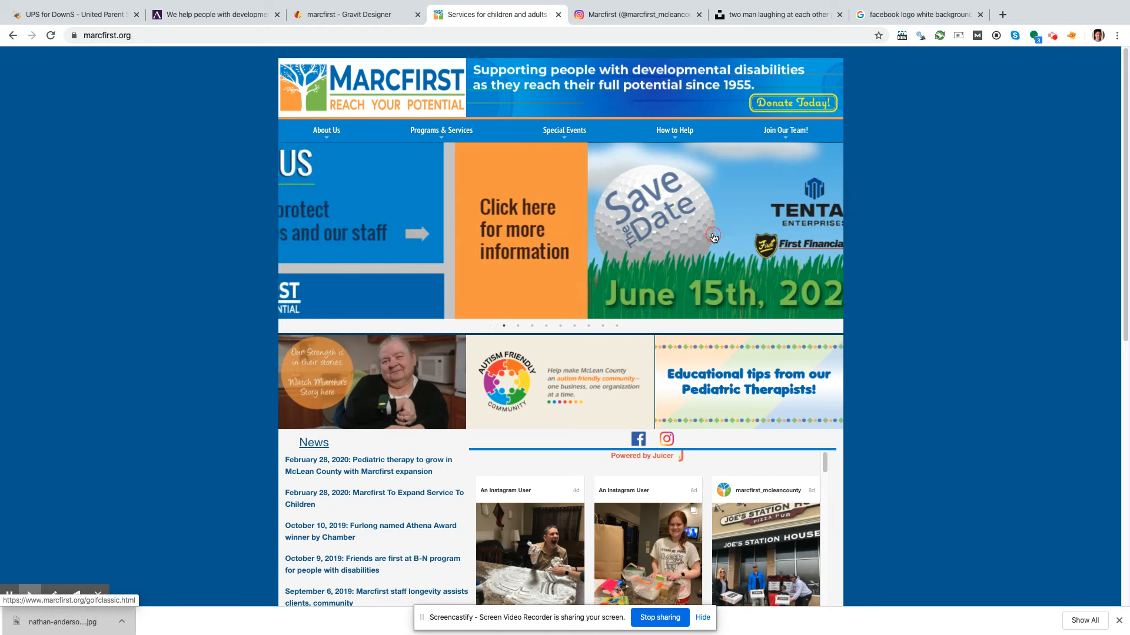
left_click_drag(469, 260, 624, 256)
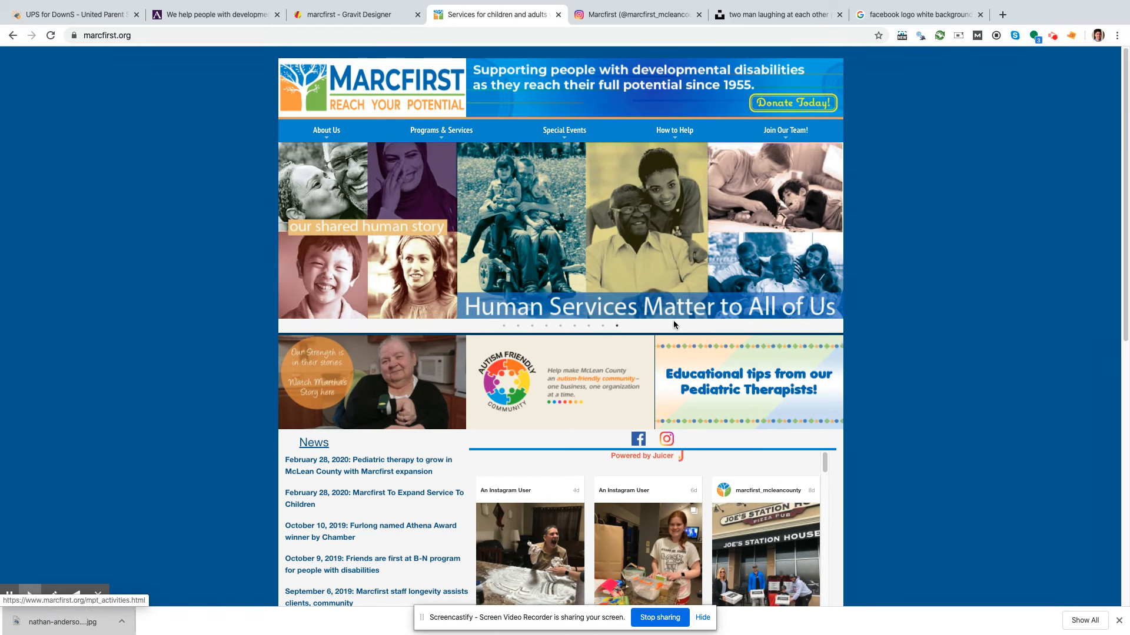
Step: In Gravit Designer, add a text box about 800 × 489 px over the hero photo reading "Human services matter to all of us", checking the website's wording
left_click(372, 15)
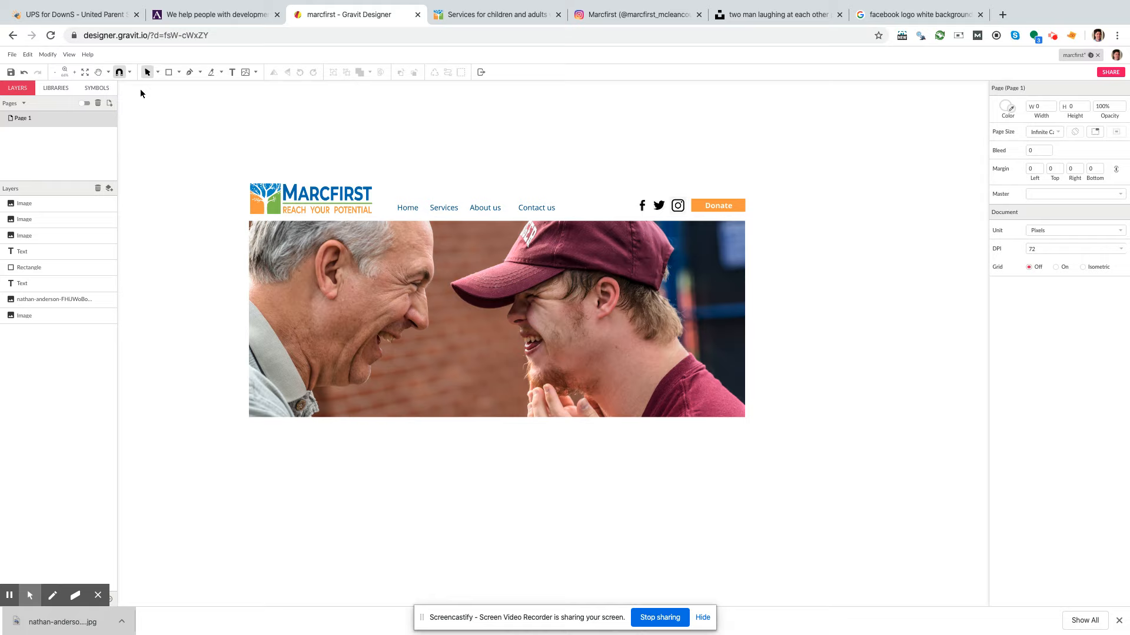
left_click(232, 72)
left_click(275, 246)
left_click_drag(436, 370, 521, 393)
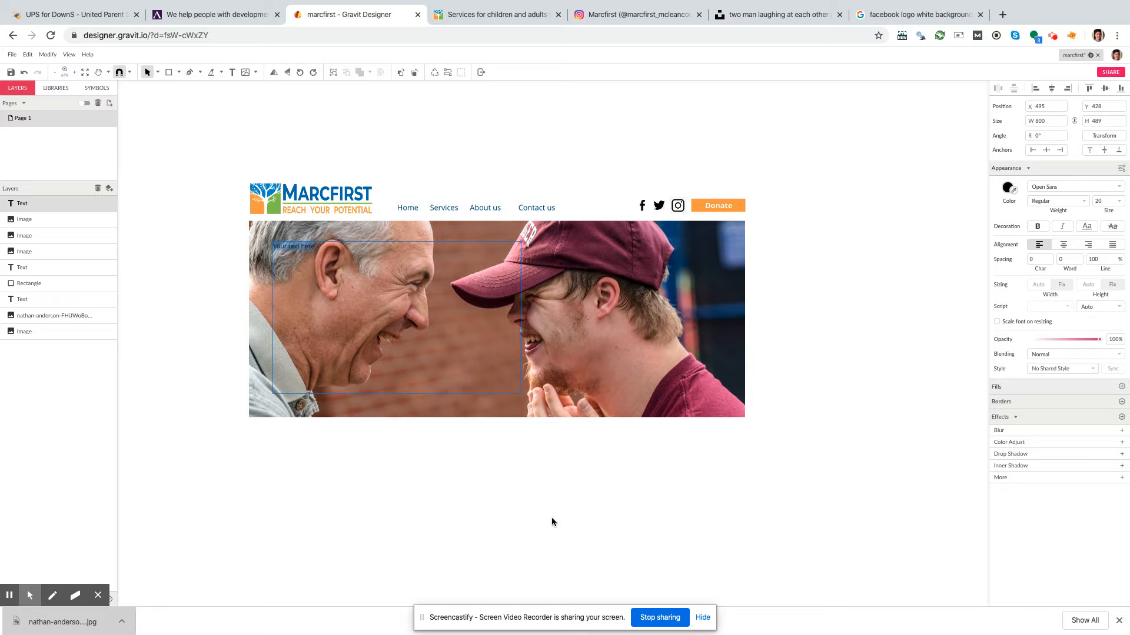
type("H")
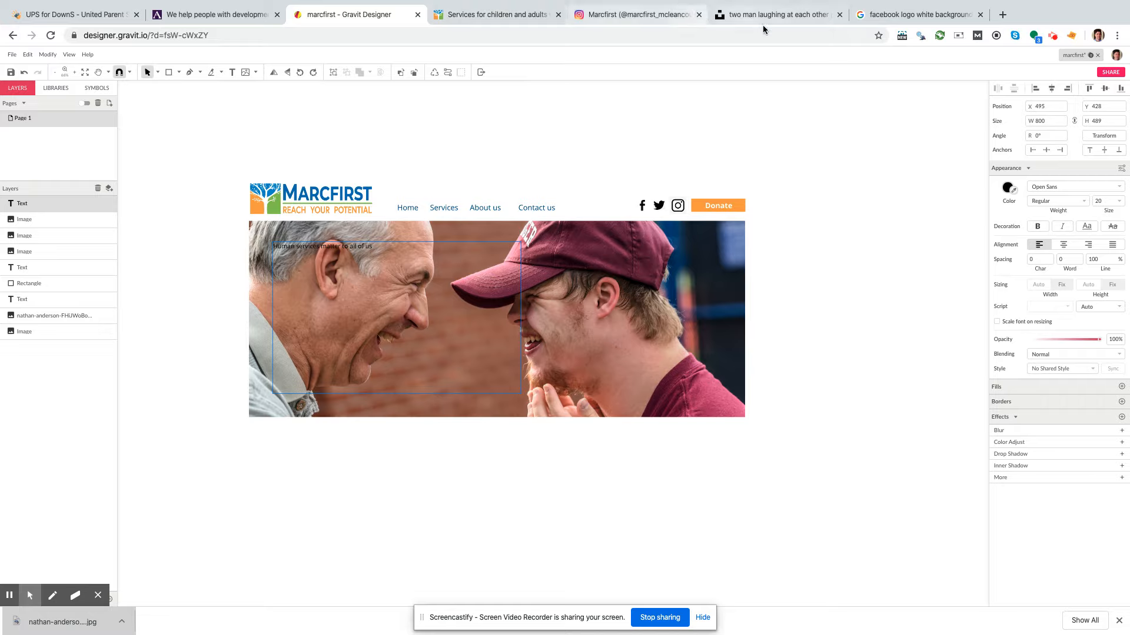
left_click(475, 14)
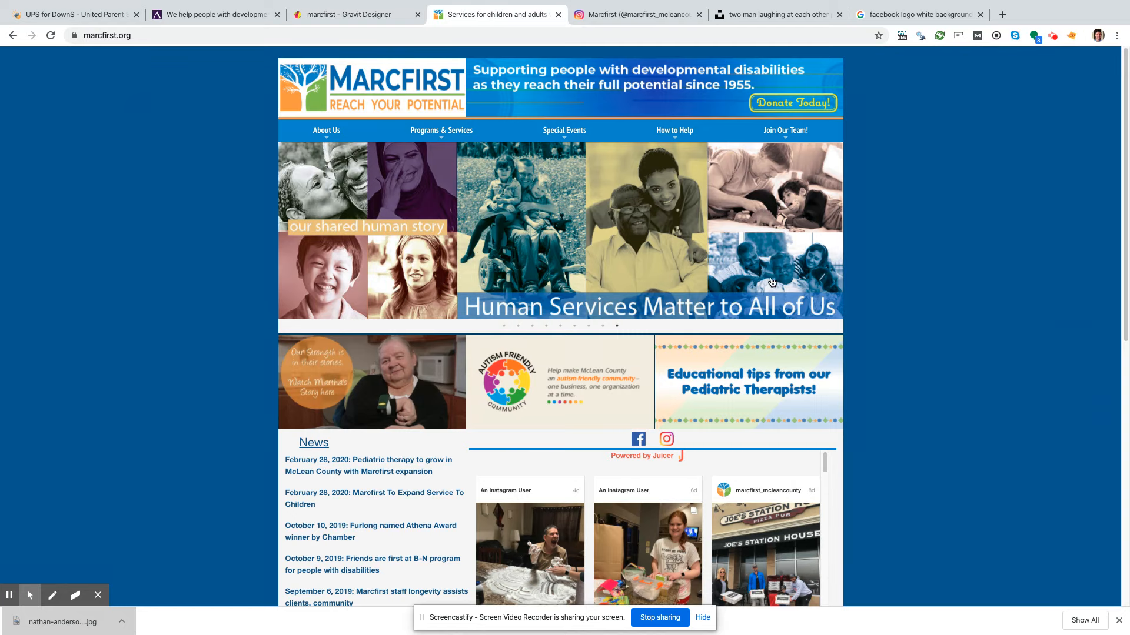
left_click(370, 17)
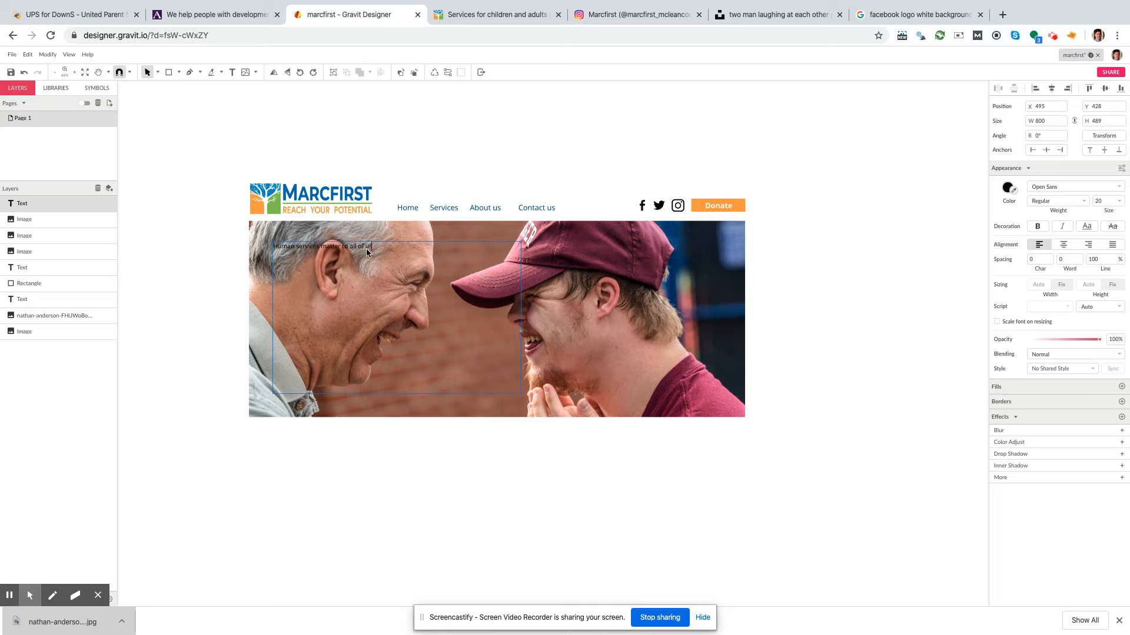
Step: Set the font size of the entire headline over the hero photo to 90
left_click(281, 255)
left_click_drag(253, 245, 245, 240)
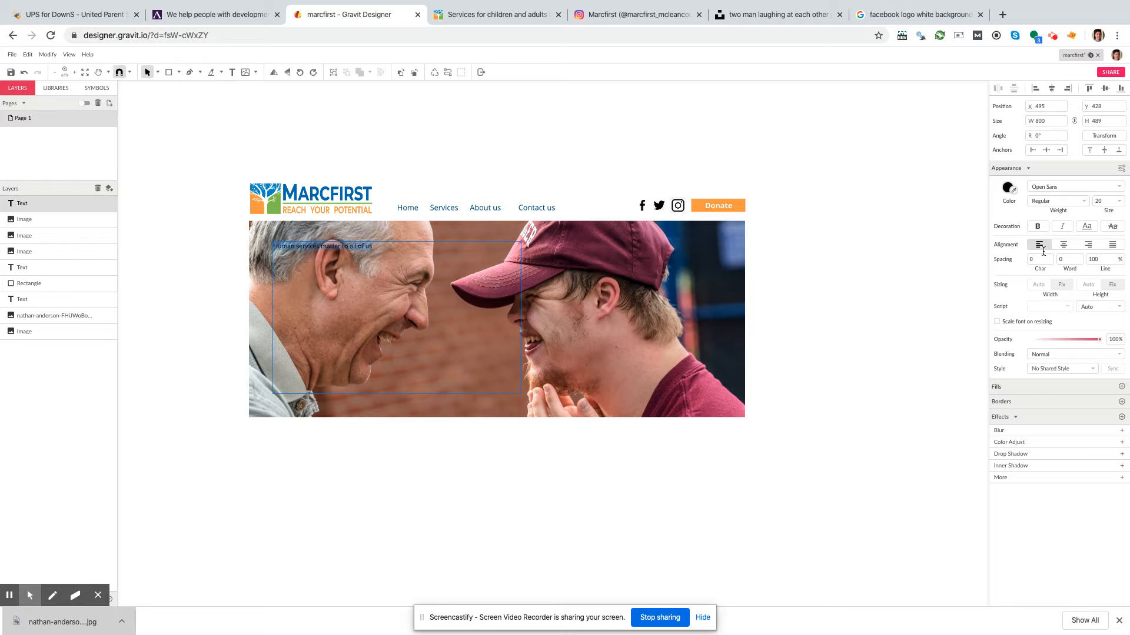
left_click(1120, 201)
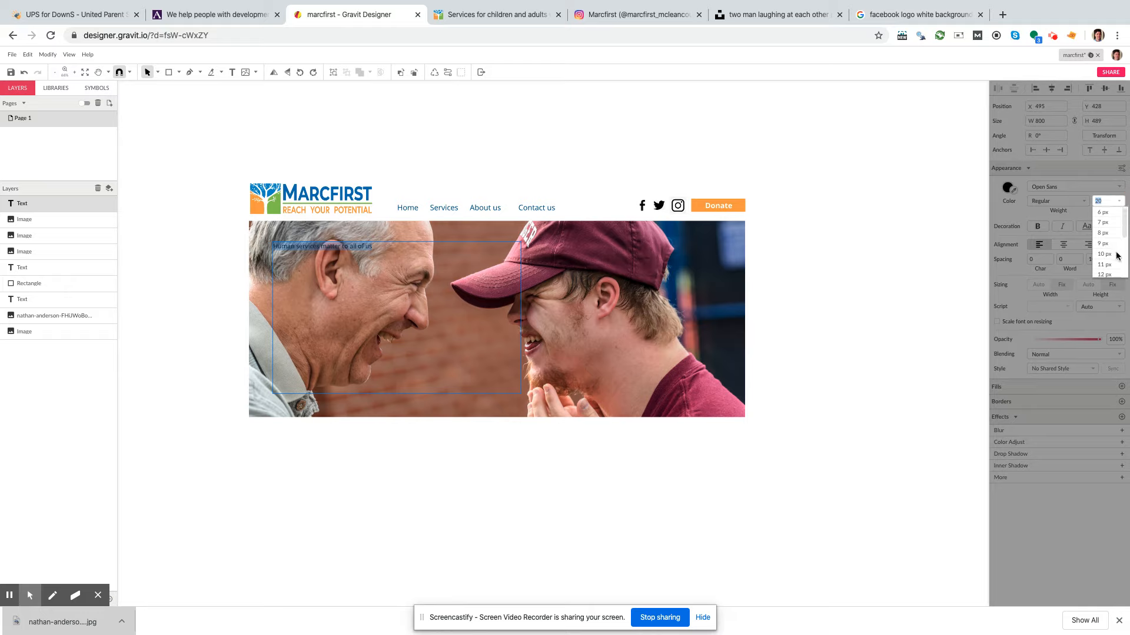
left_click(1110, 262)
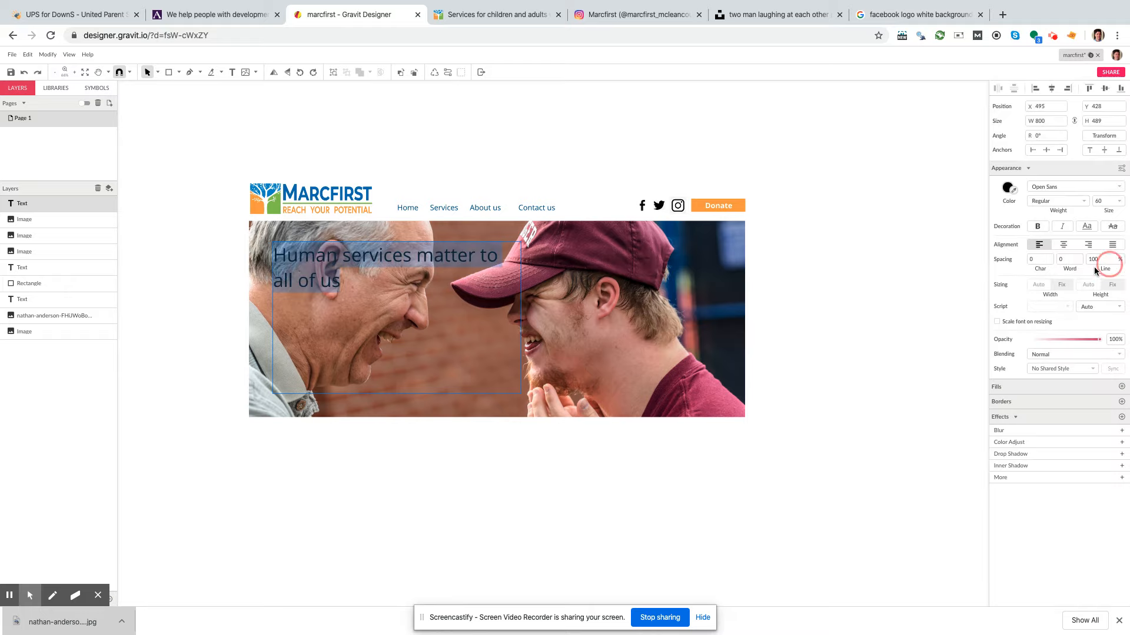
left_click(1120, 204)
scroll(1111, 271, "down", 3)
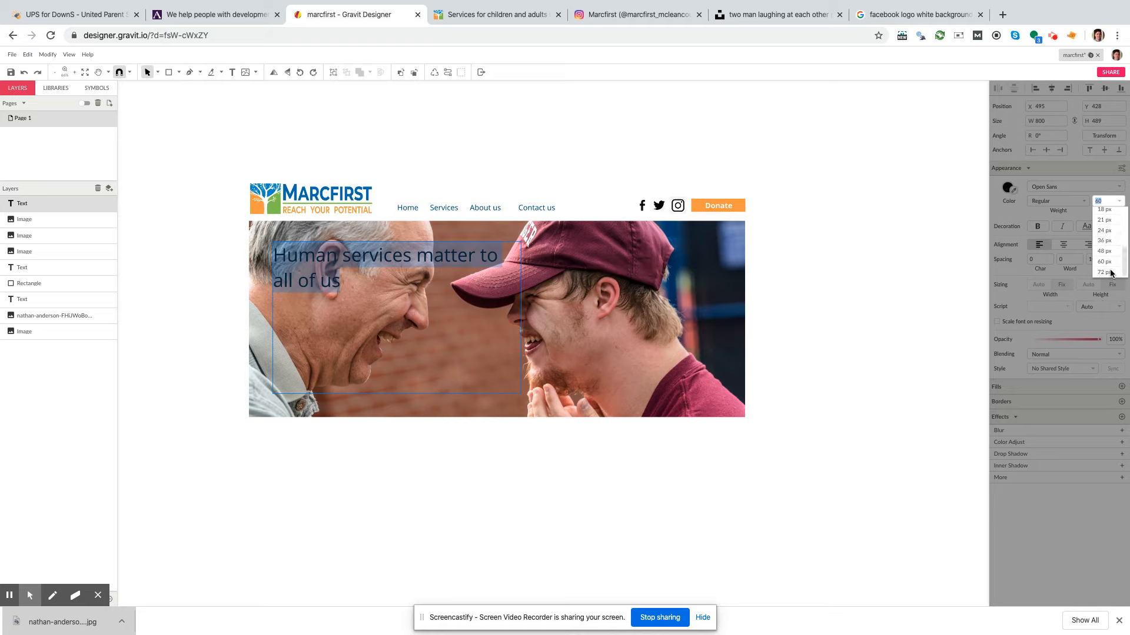
left_click(1110, 272)
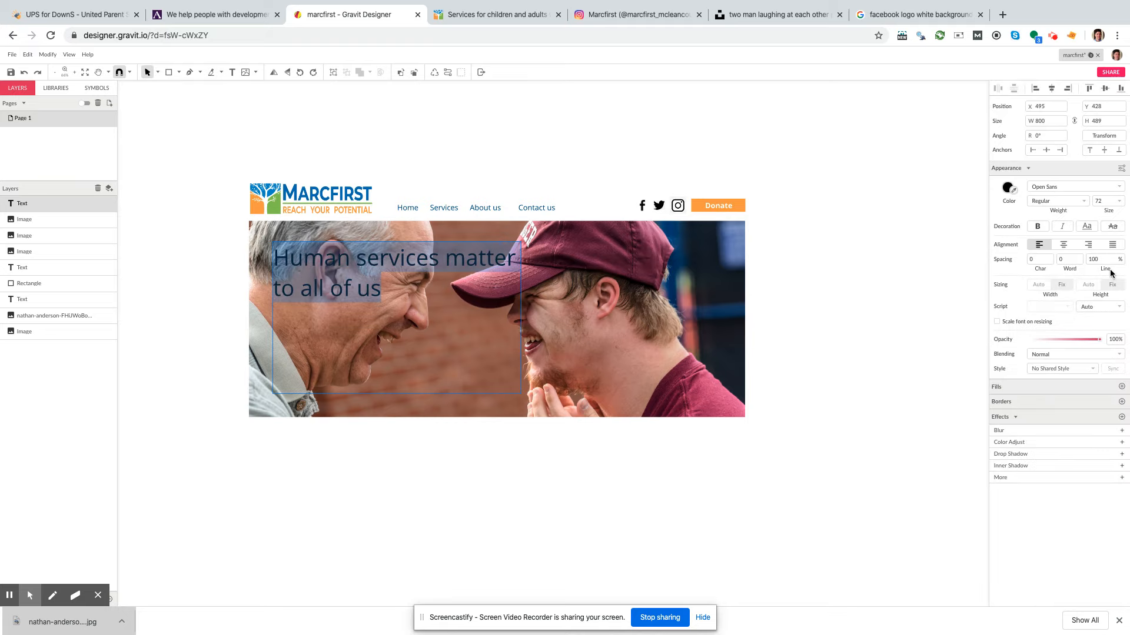
left_click(1095, 200)
key("Return")
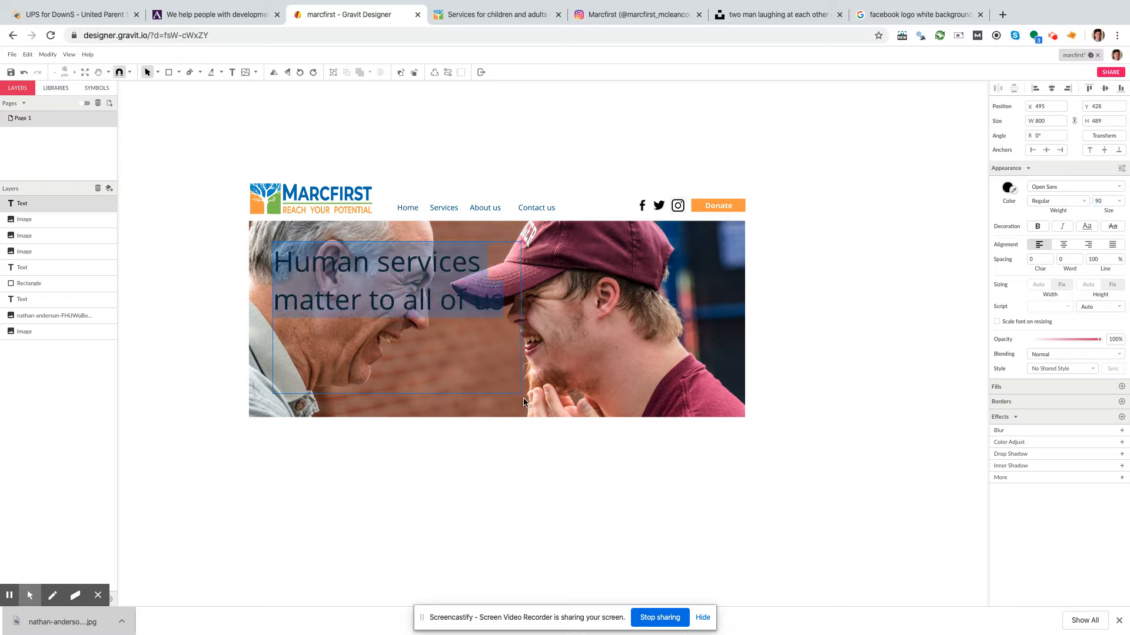
Step: Set the color of the headline text over the hero photo to white (#FFFFFF)
left_click(444, 275)
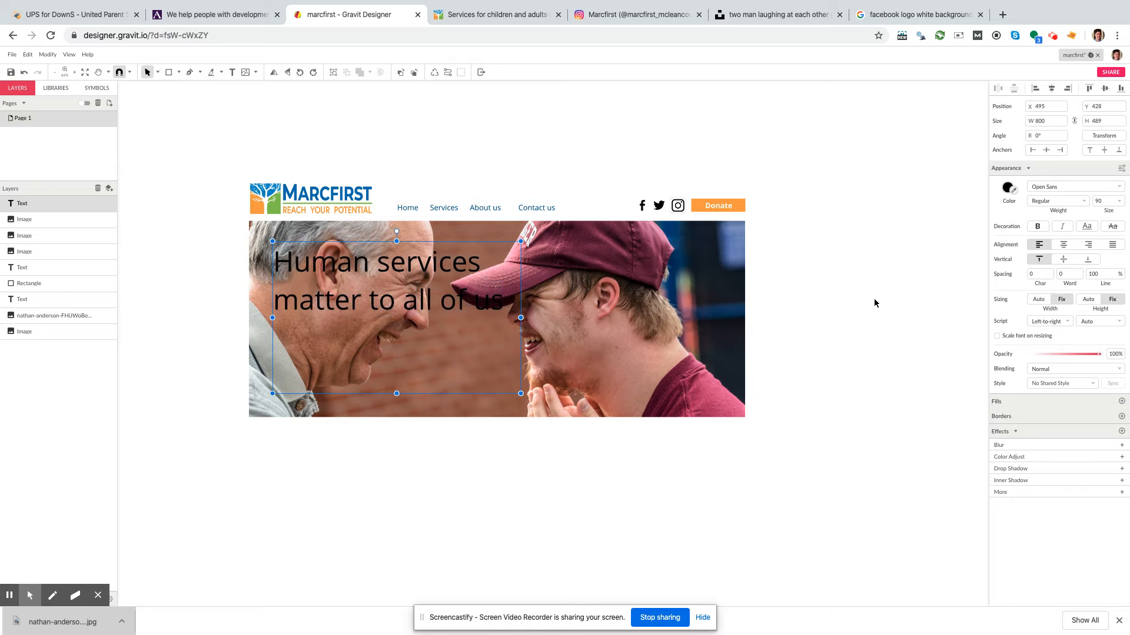
left_click(1013, 190)
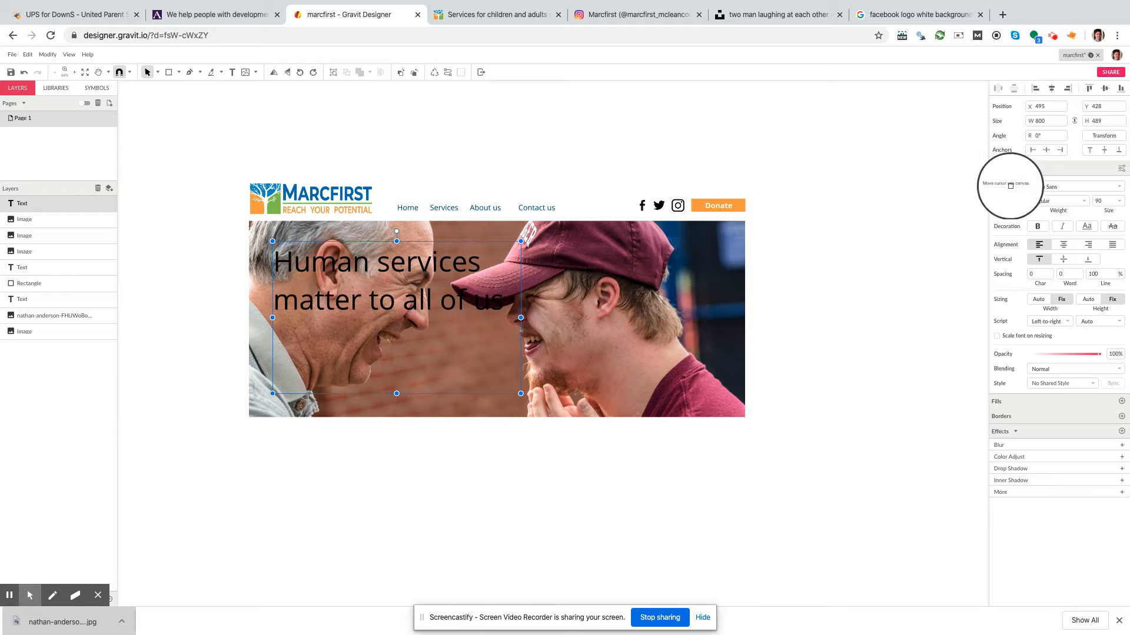
left_click(1010, 187)
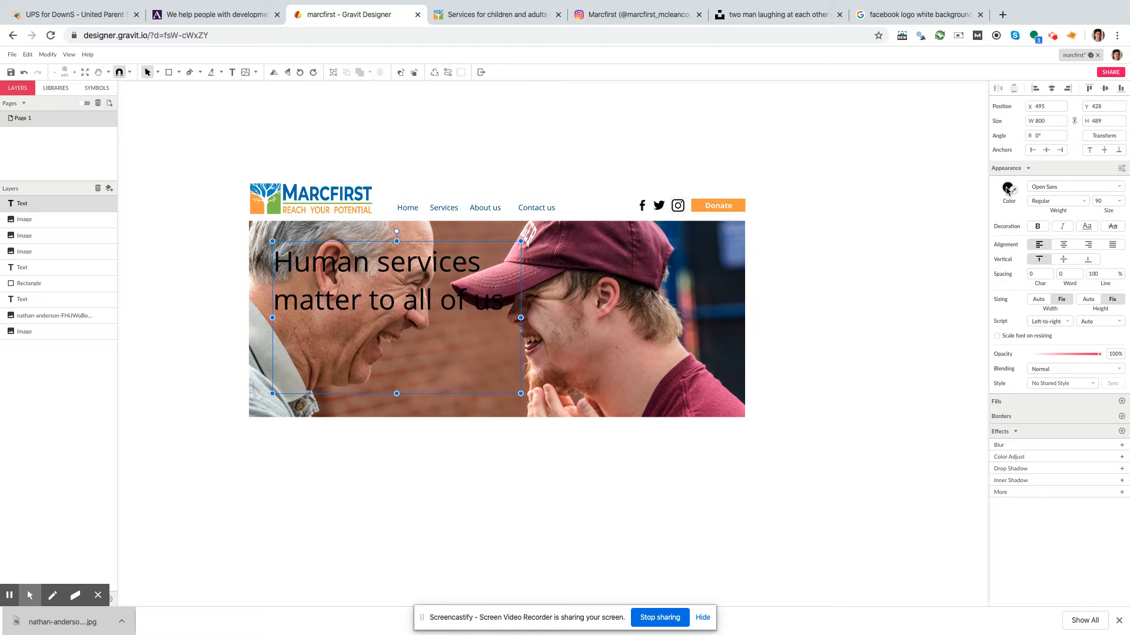
left_click(1008, 188)
left_click(1001, 229)
left_click_drag(990, 215, 981, 202)
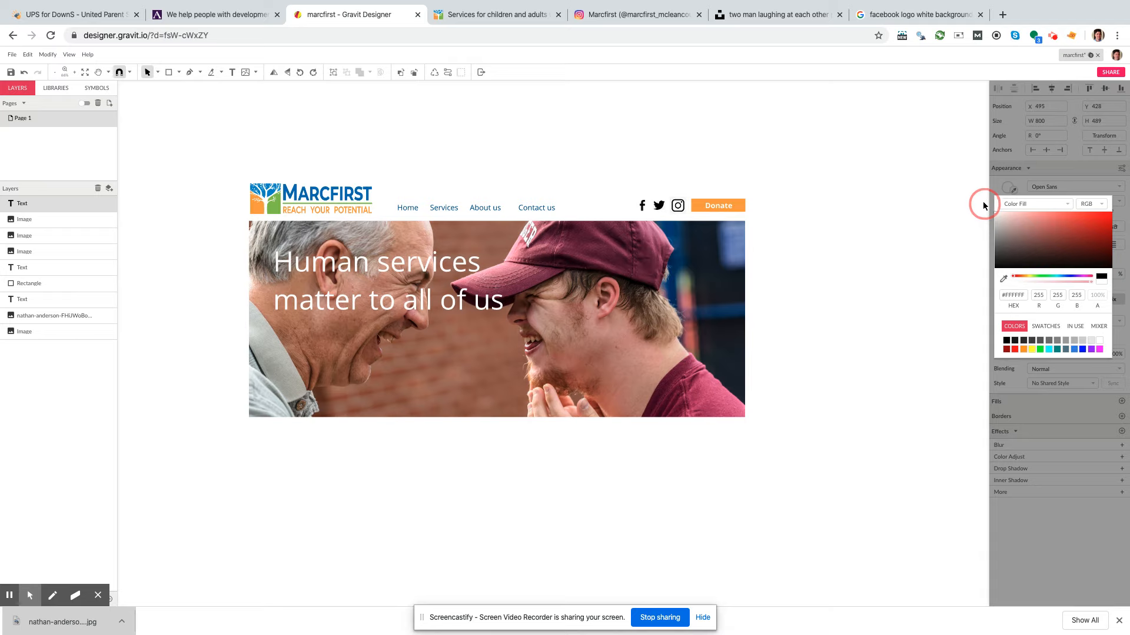
left_click(474, 303)
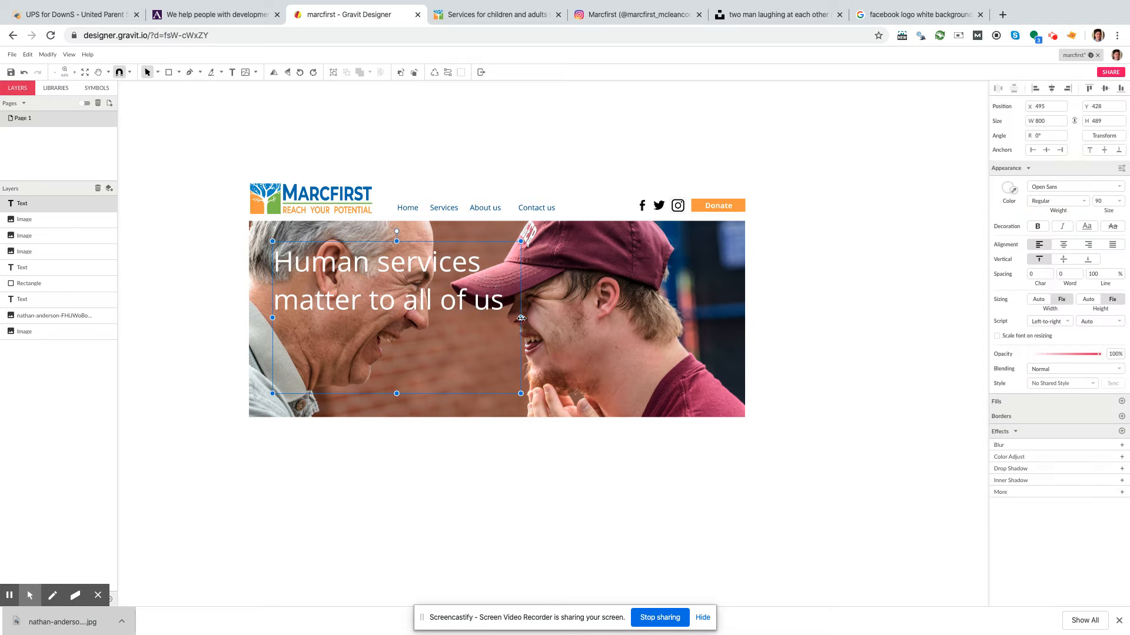
Step: Narrow the headline text box to about 469 px so the text wraps onto four lines
left_click_drag(506, 318, 450, 321)
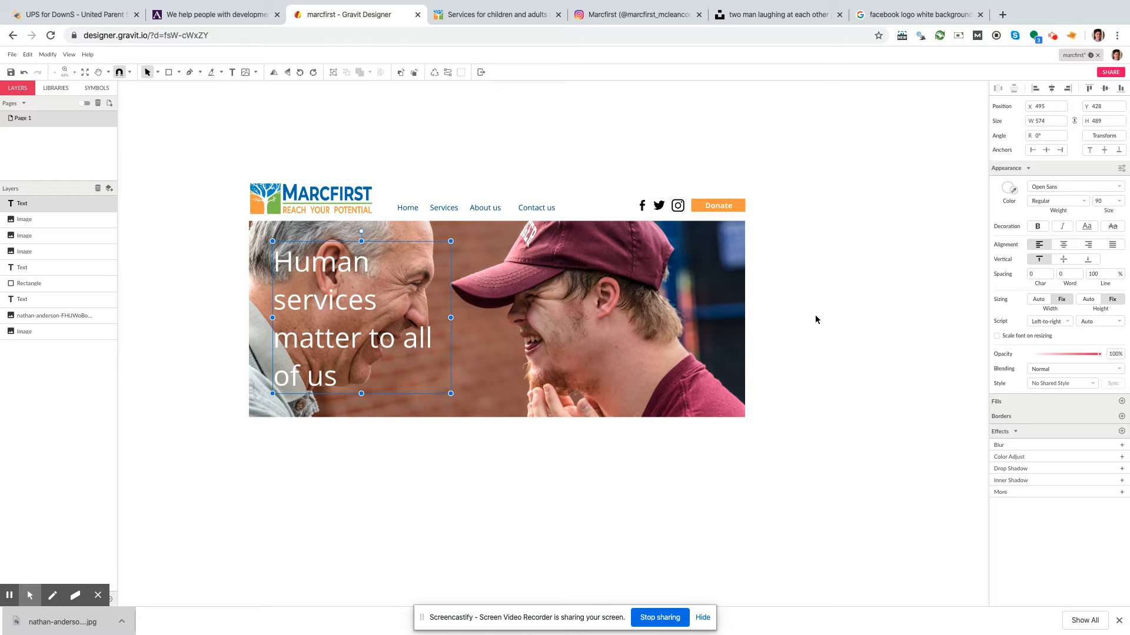
left_click_drag(449, 317, 418, 318)
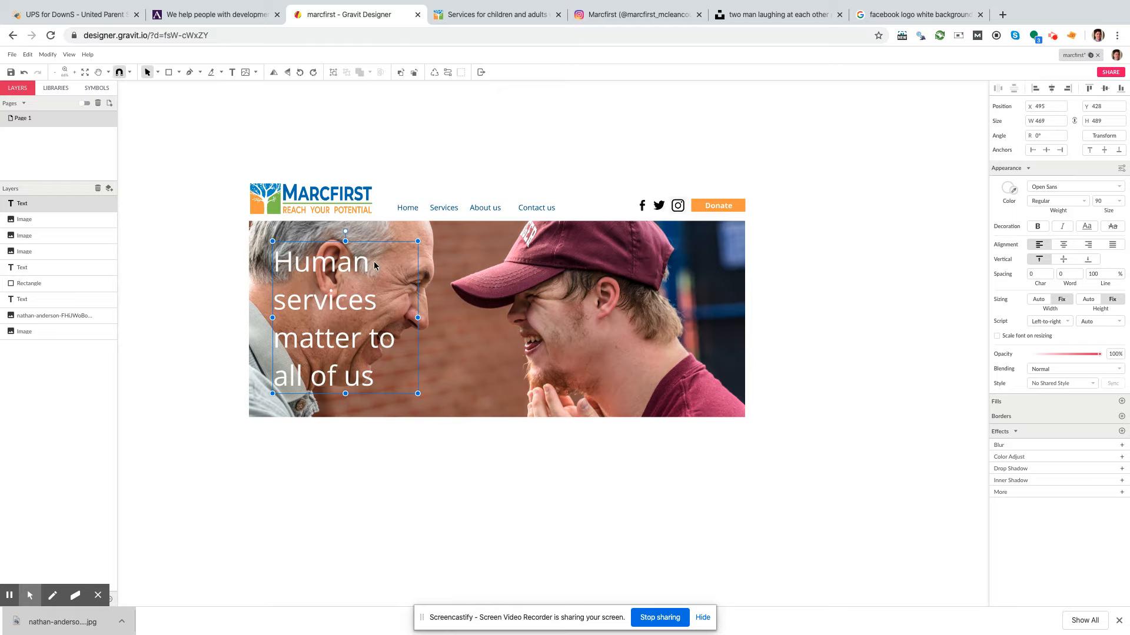
left_click(802, 321)
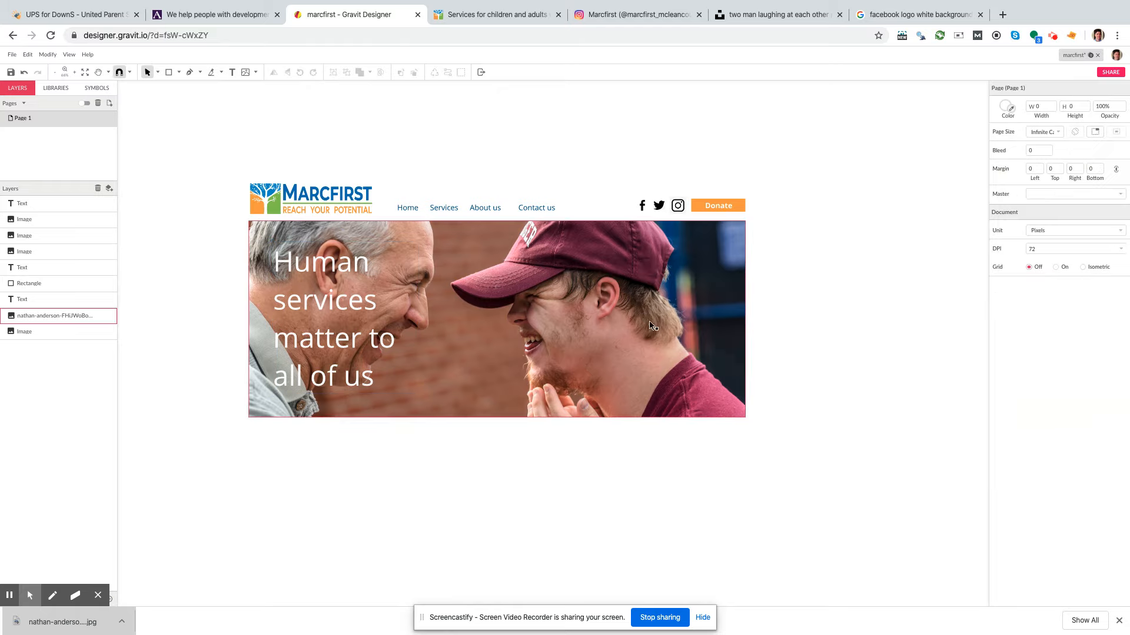
Step: Try to adjust the hero photo inside its crop with the Subselect tool, and undo the shifted crop frame
left_click(624, 319)
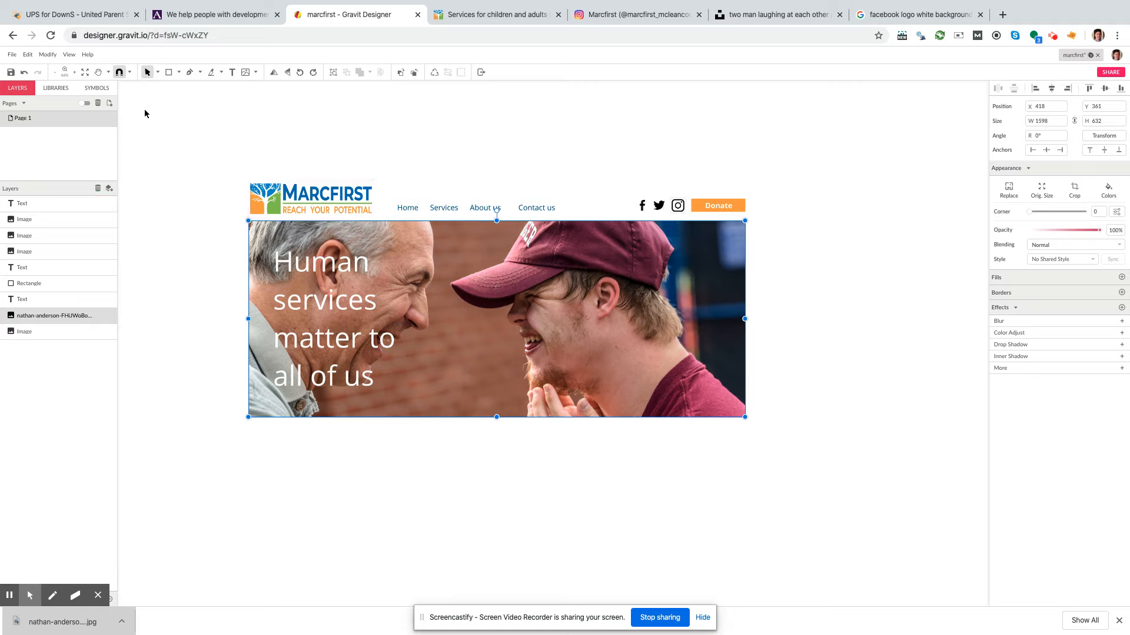
left_click(158, 72)
left_click(175, 98)
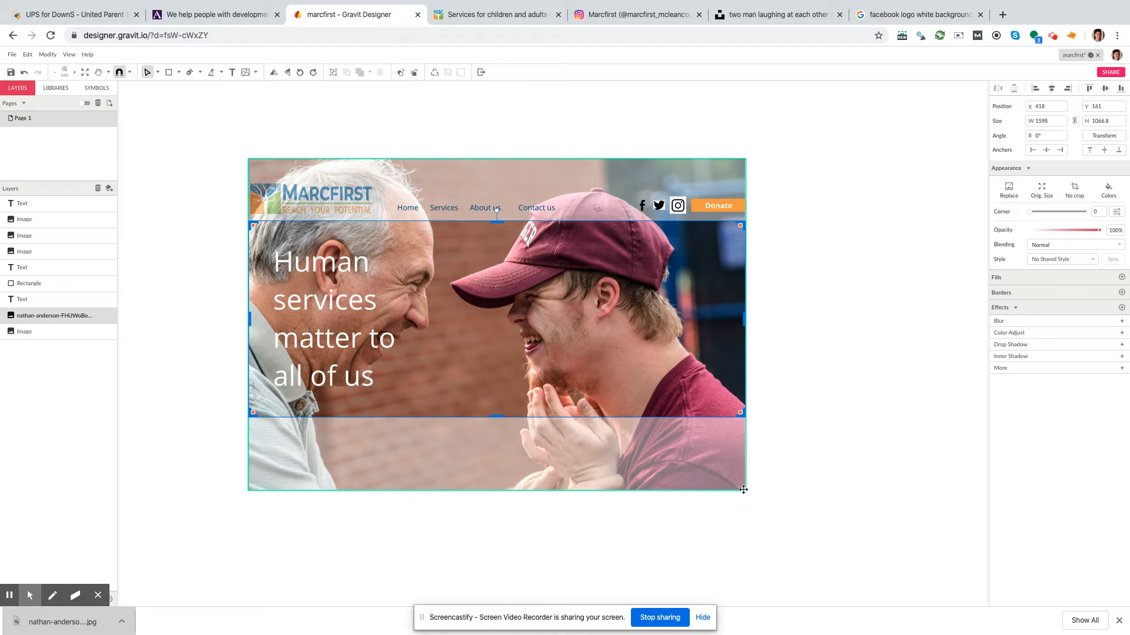
left_click_drag(745, 493, 804, 520)
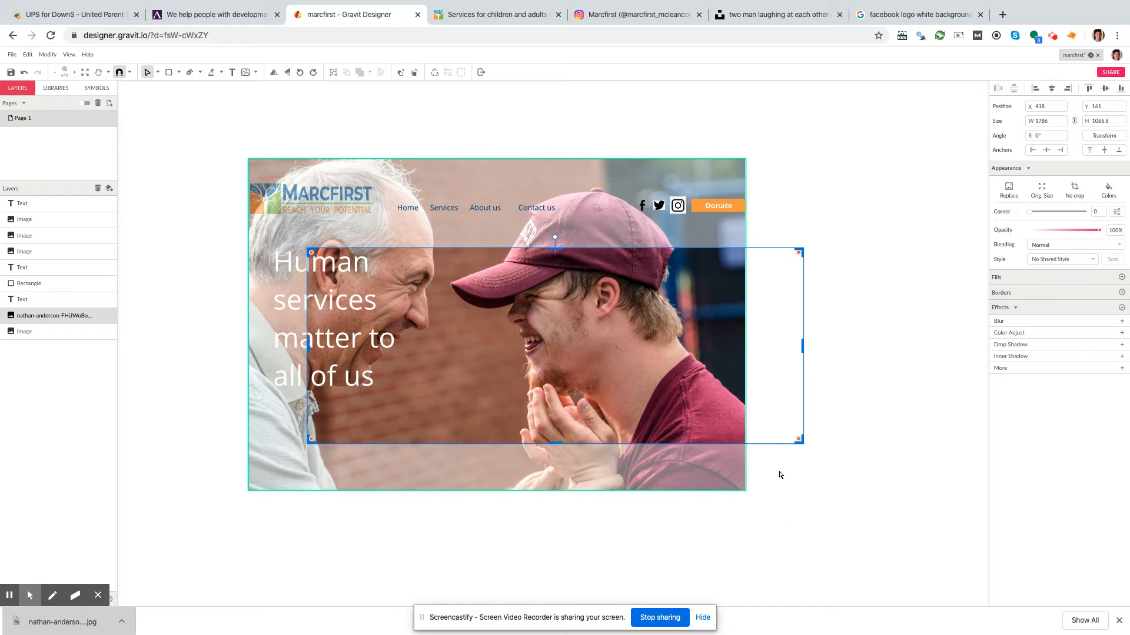
left_click(771, 427)
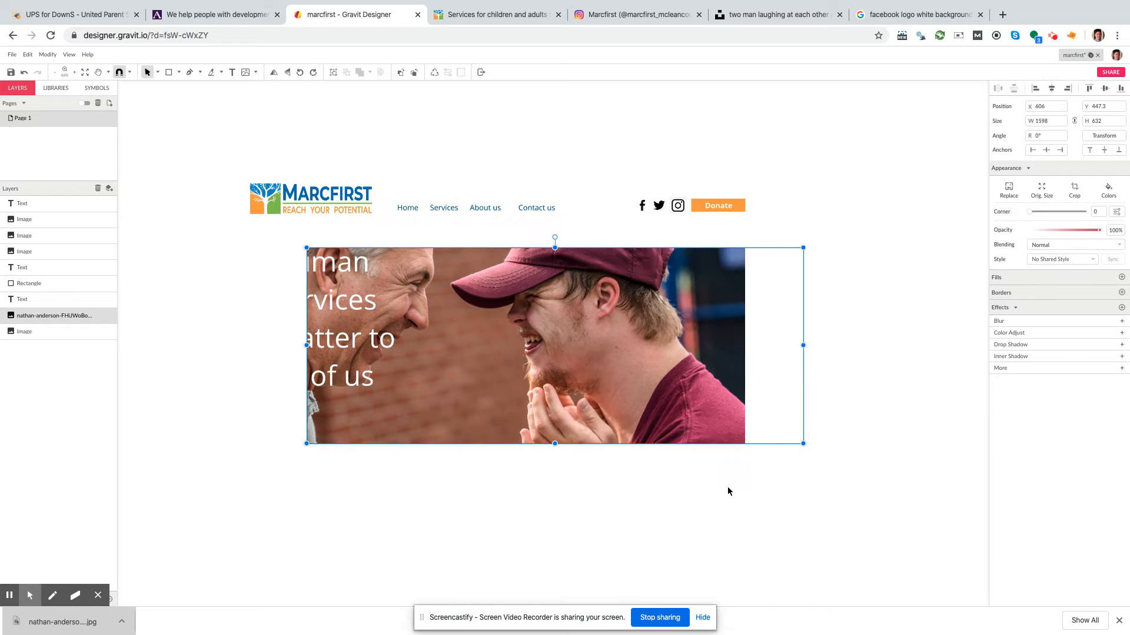
key("ctrl+z")
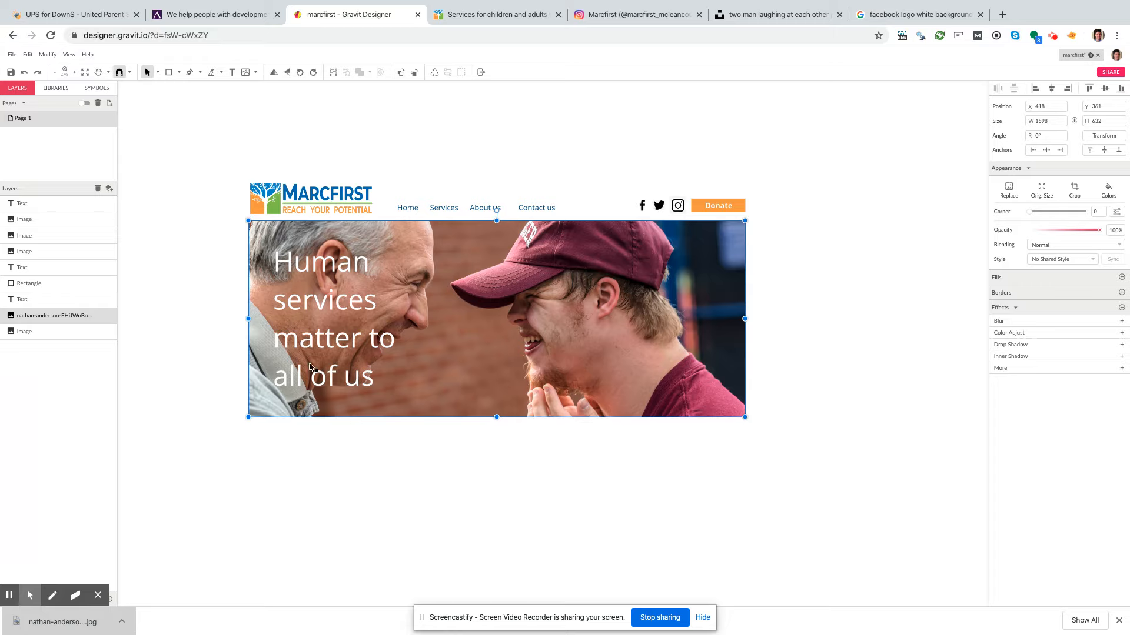
Step: Enlarge the hero photo to about 2205 × 872 px and crop it back to 1598 × 632 px using Subselect
left_click_drag(745, 418, 889, 489)
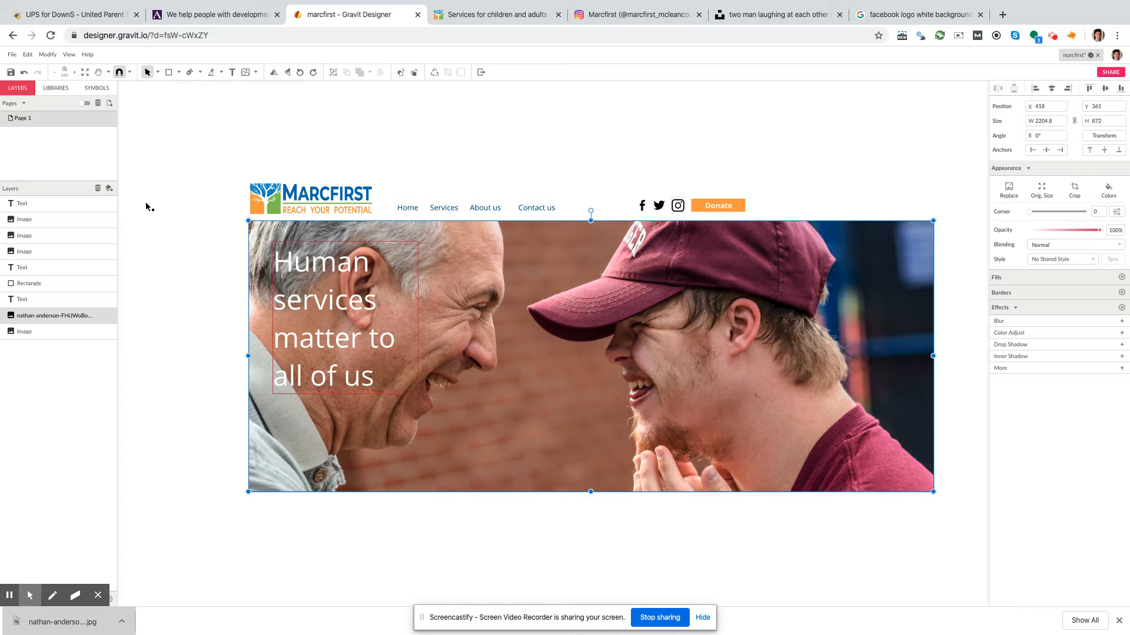
left_click(156, 75)
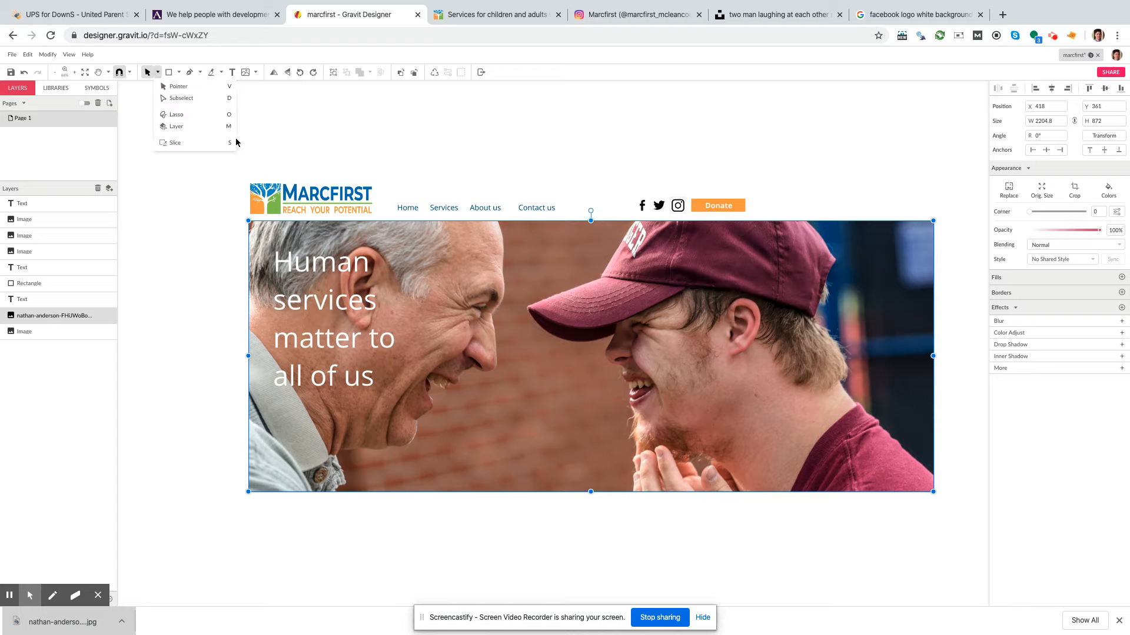
left_click(181, 96)
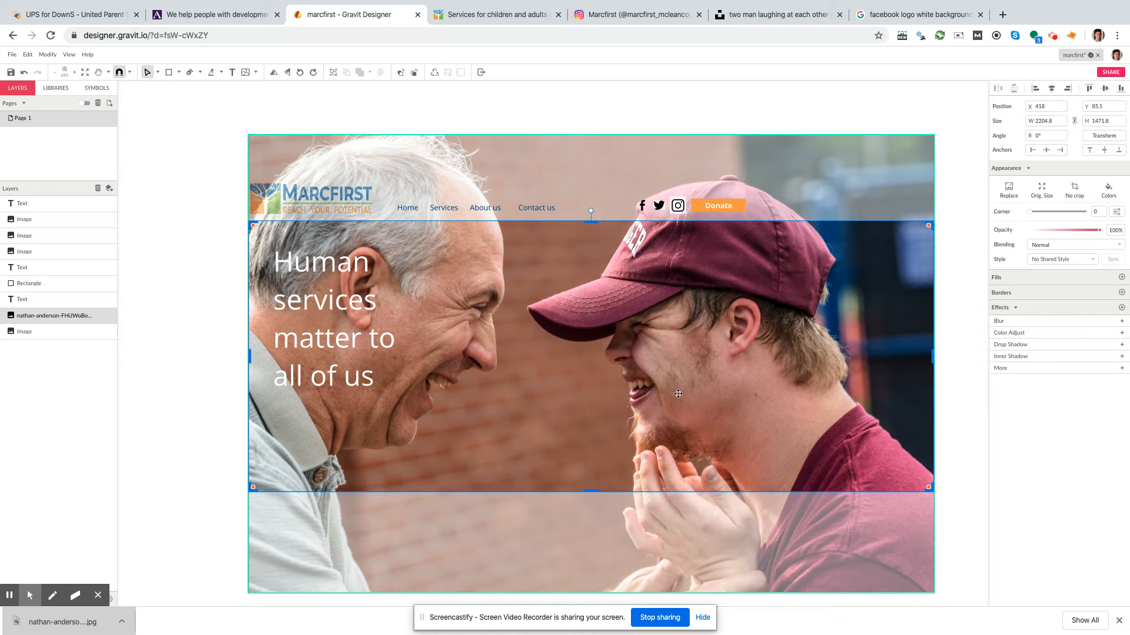
left_click_drag(929, 489, 687, 417)
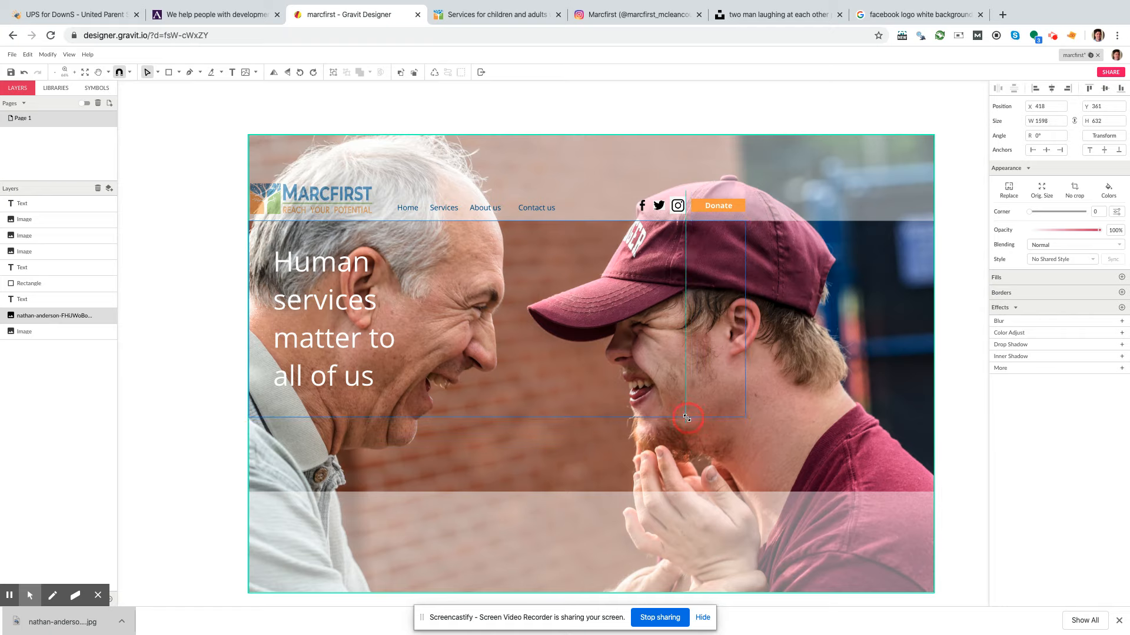
left_click_drag(686, 418, 691, 422)
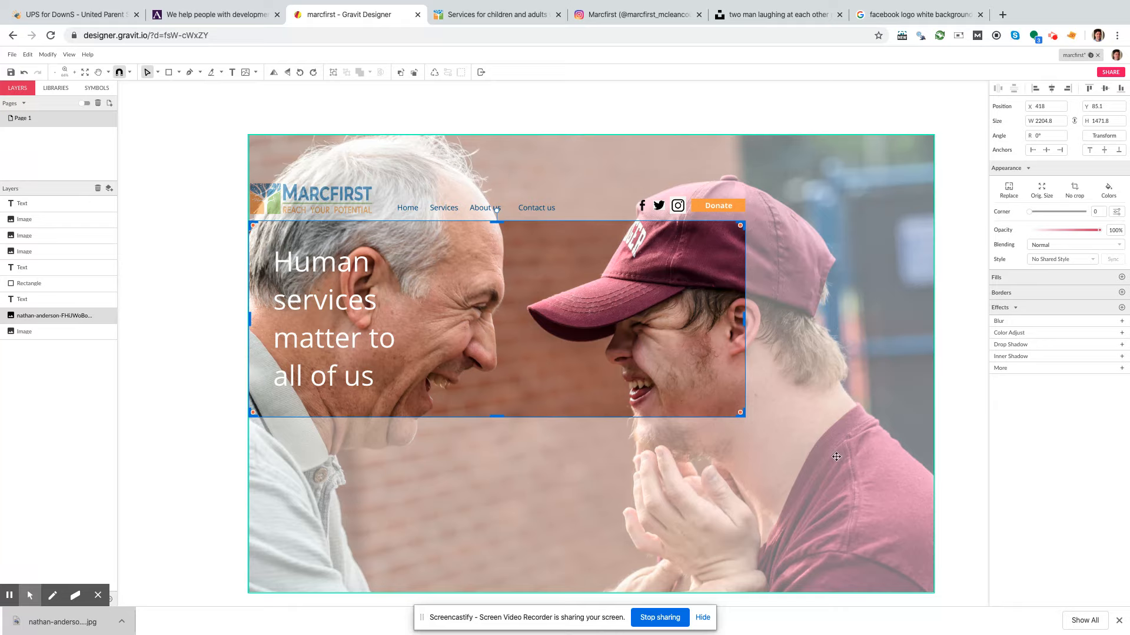
left_click(939, 461)
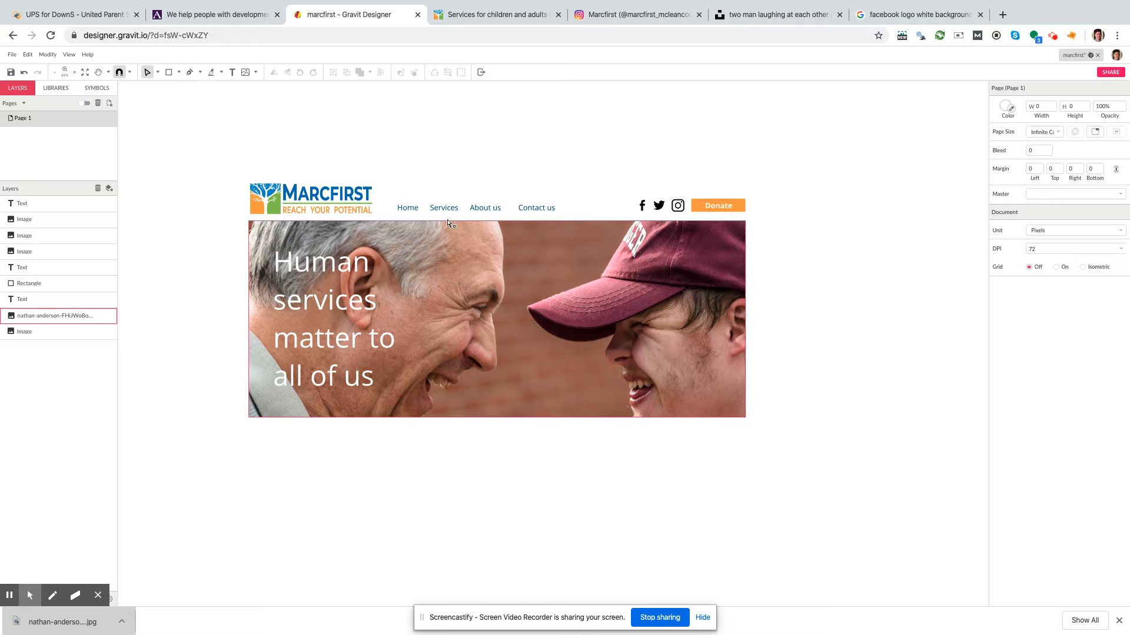
Step: Scale the cropped hero photo down proportionally to about 919 × 364 px
left_click(157, 73)
left_click(168, 89)
left_click(619, 375)
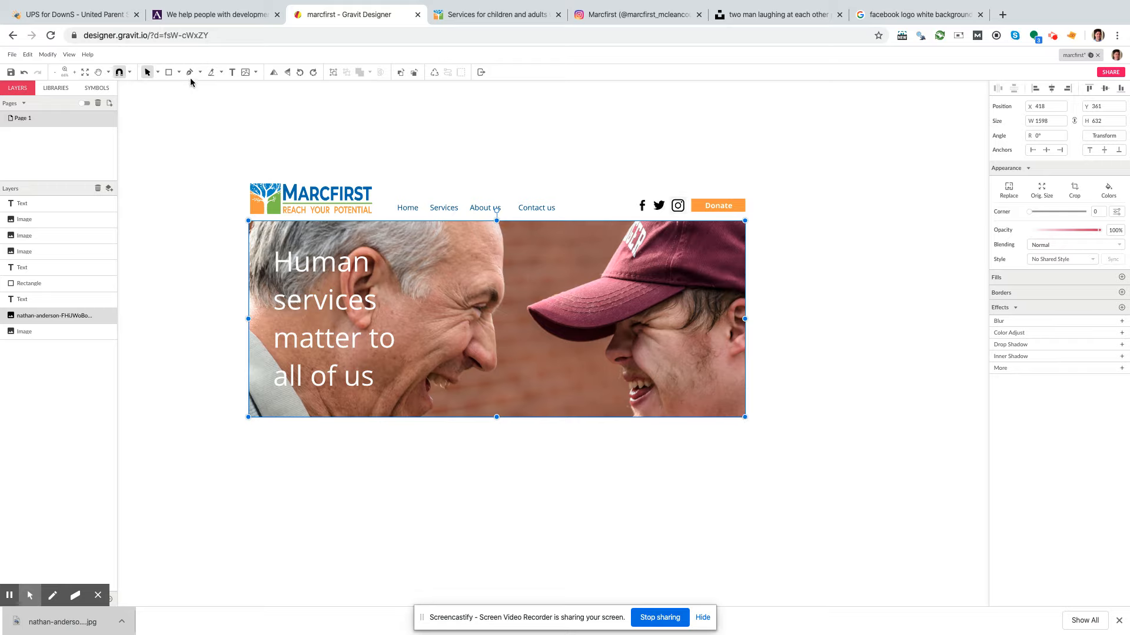
left_click(158, 72)
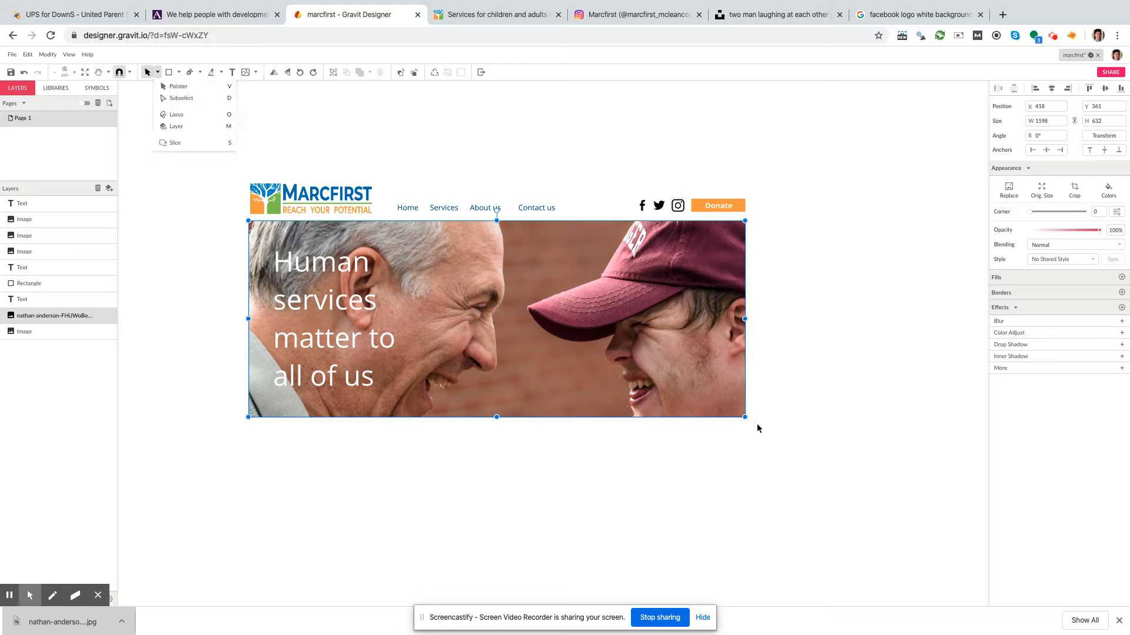
mouse_move(744, 415)
left_mouse_down()
mouse_move(583, 295)
mouse_move(534, 275)
left_mouse_up()
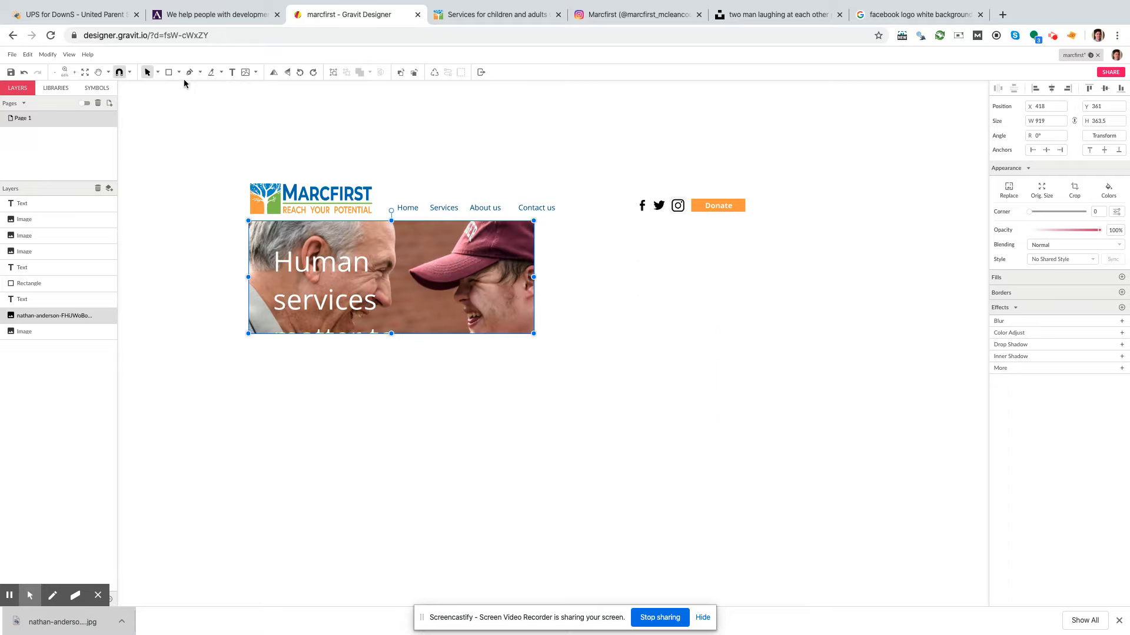
Step: Extend the hero photo's crop frame to 1598 × 632 px with the Subselect tool, uncovering more of the image
left_click(158, 73)
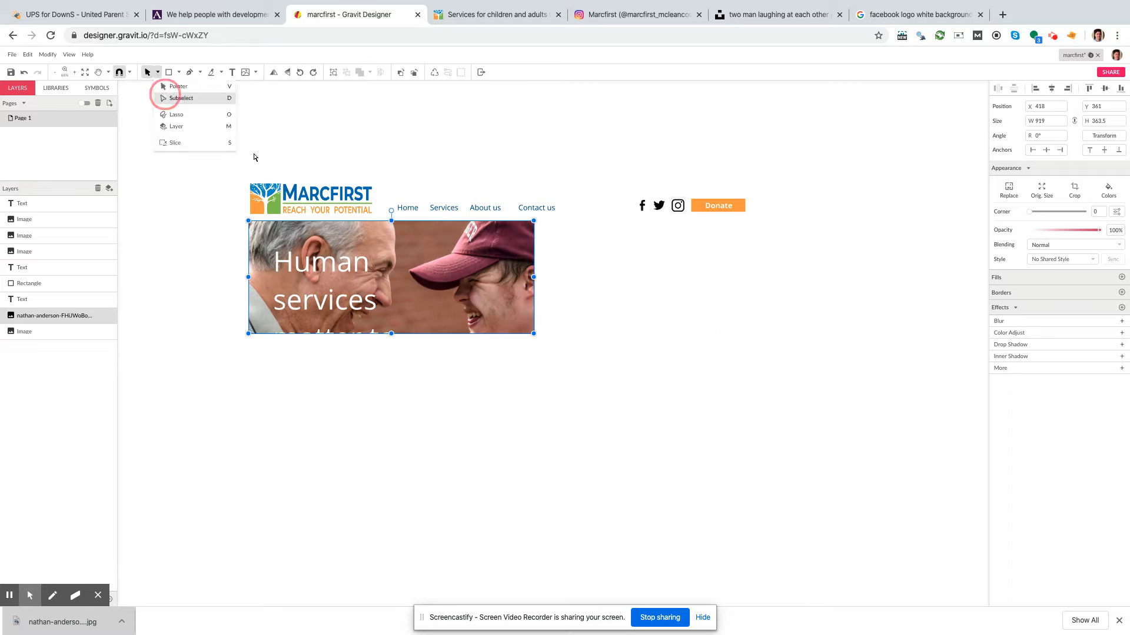
left_click(167, 98)
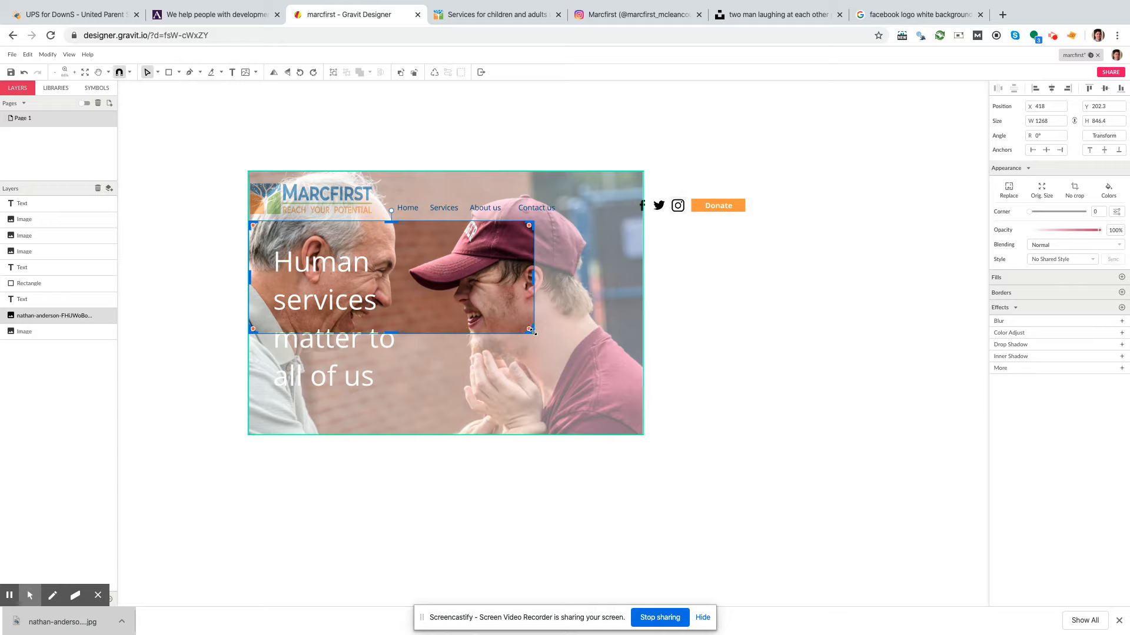
left_click_drag(532, 331, 745, 394)
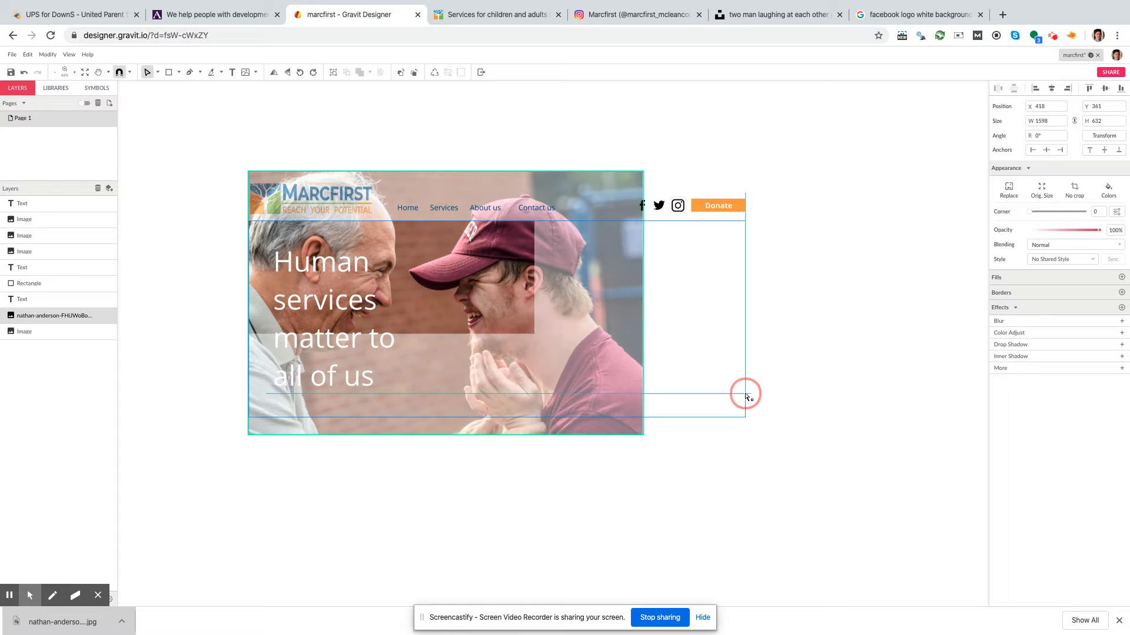
left_click_drag(746, 396, 745, 398)
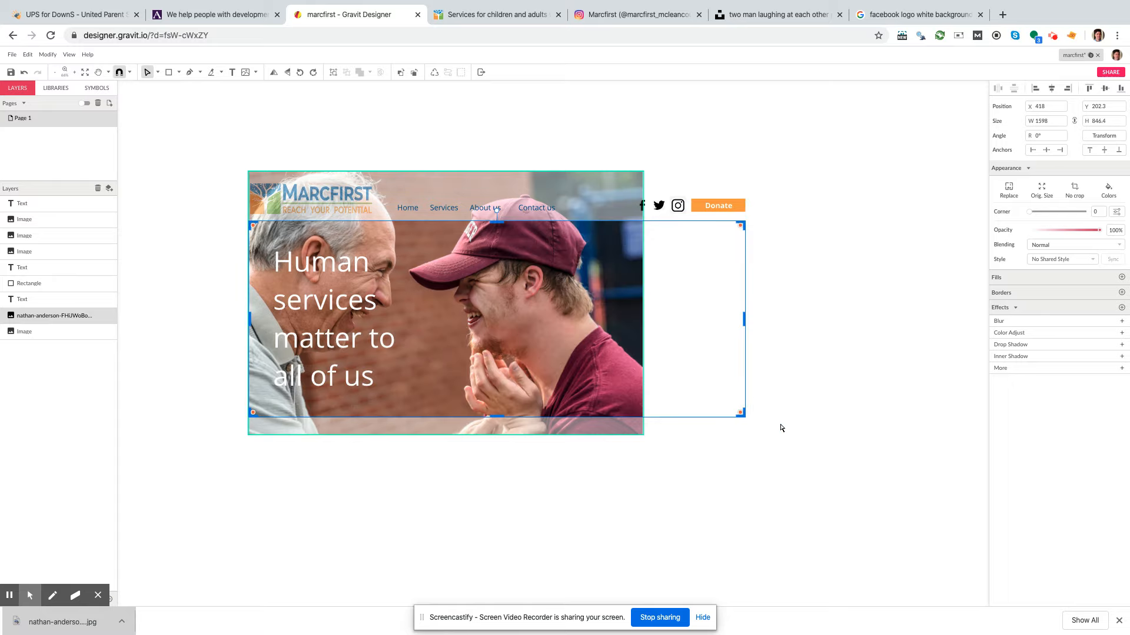
left_click(751, 485)
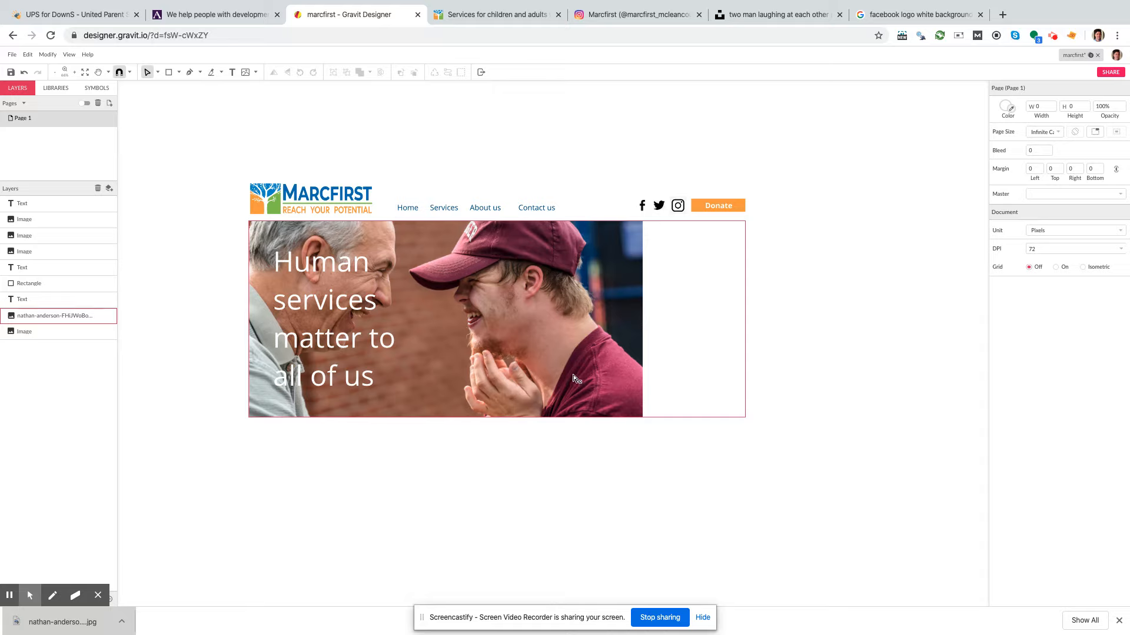
Step: Move the hero photo right to about X 745, Y 356.5 so its right edge lines up with the Donate button
left_click(158, 71)
left_click(167, 88)
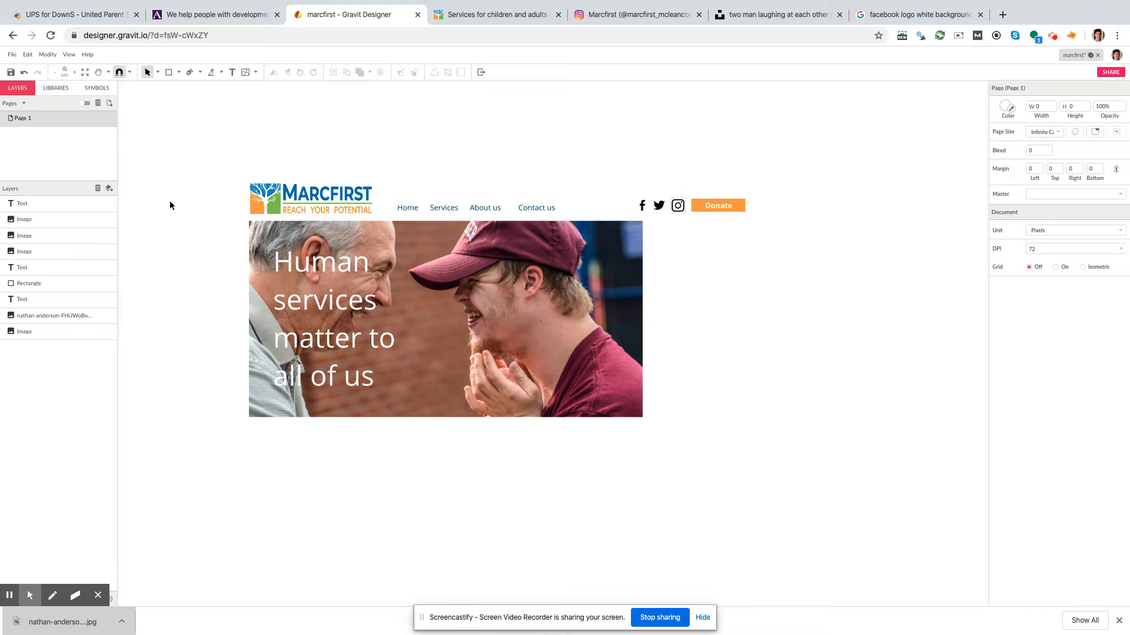
left_click(282, 234)
left_click_drag(282, 233, 431, 234)
left_click_drag(656, 324, 612, 334)
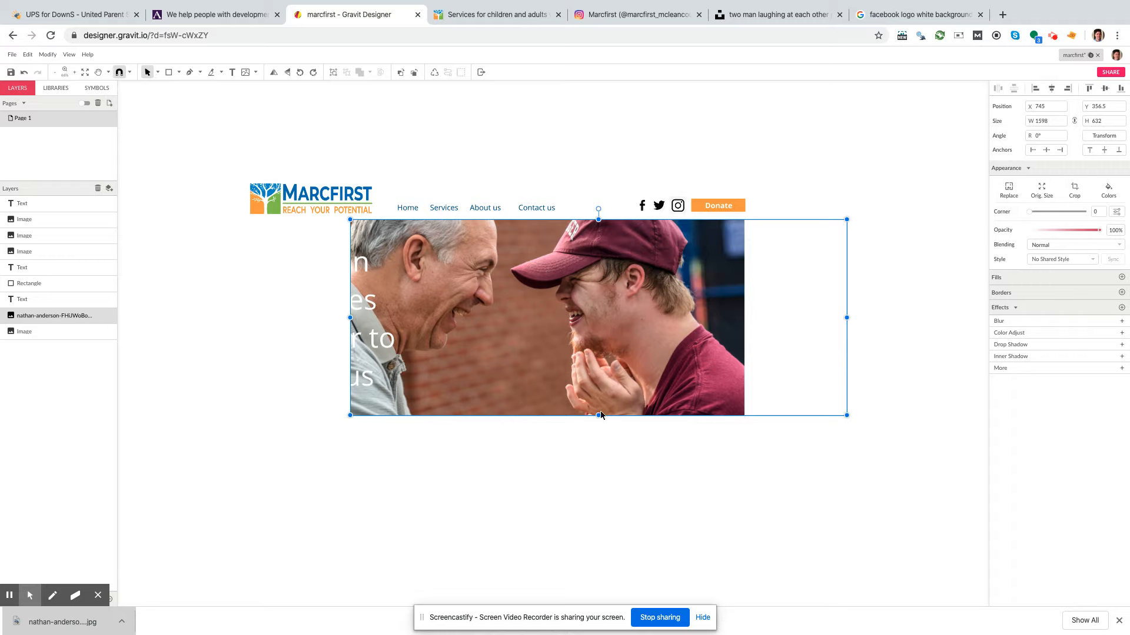
left_click(478, 458)
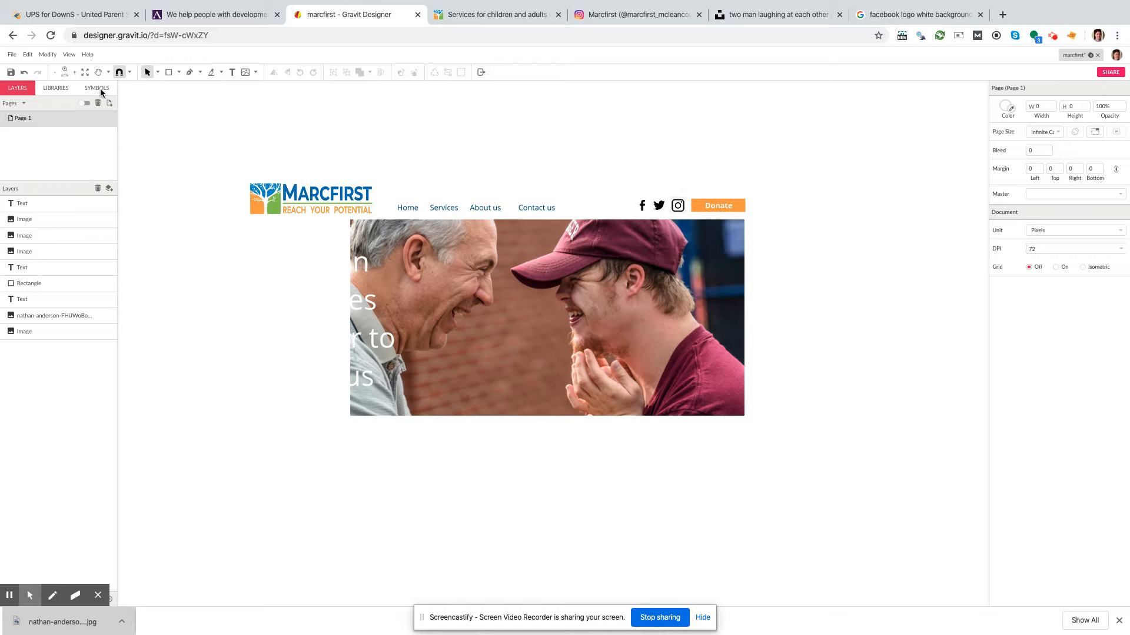
Step: Draw a rectangle about 327 × 621.5 px in the empty space between the header's left edge and the hero photo
left_click(170, 73)
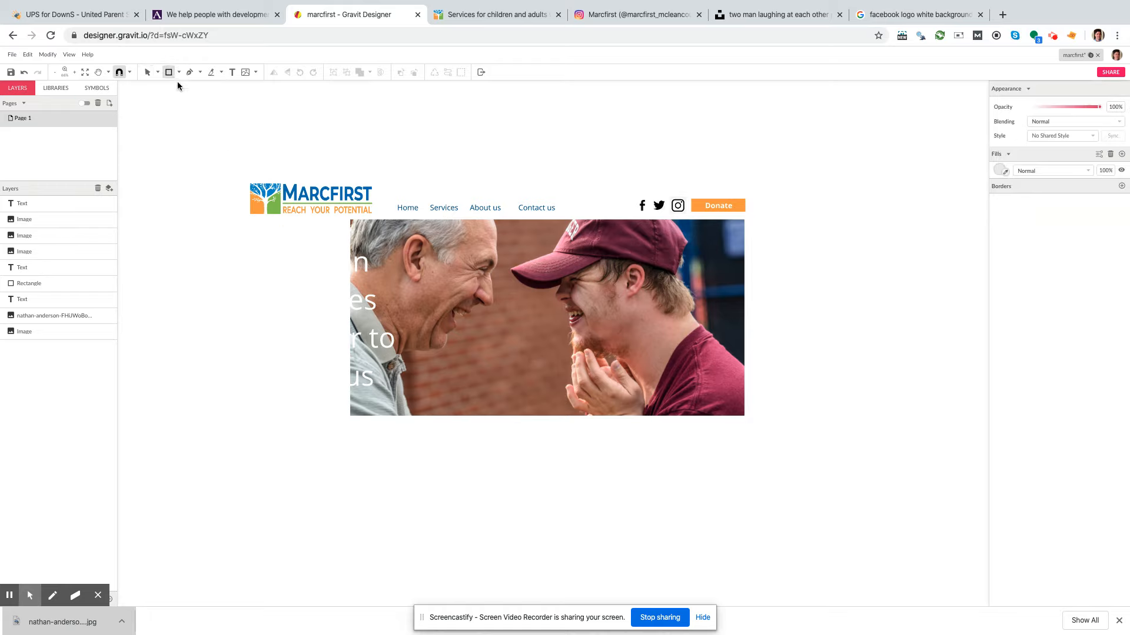
mouse_move(350, 220)
left_mouse_down()
mouse_move(294, 254)
mouse_move(259, 297)
mouse_move(237, 346)
mouse_move(232, 422)
mouse_move(257, 446)
mouse_move(265, 406)
mouse_move(251, 413)
left_mouse_up()
left_click(389, 450)
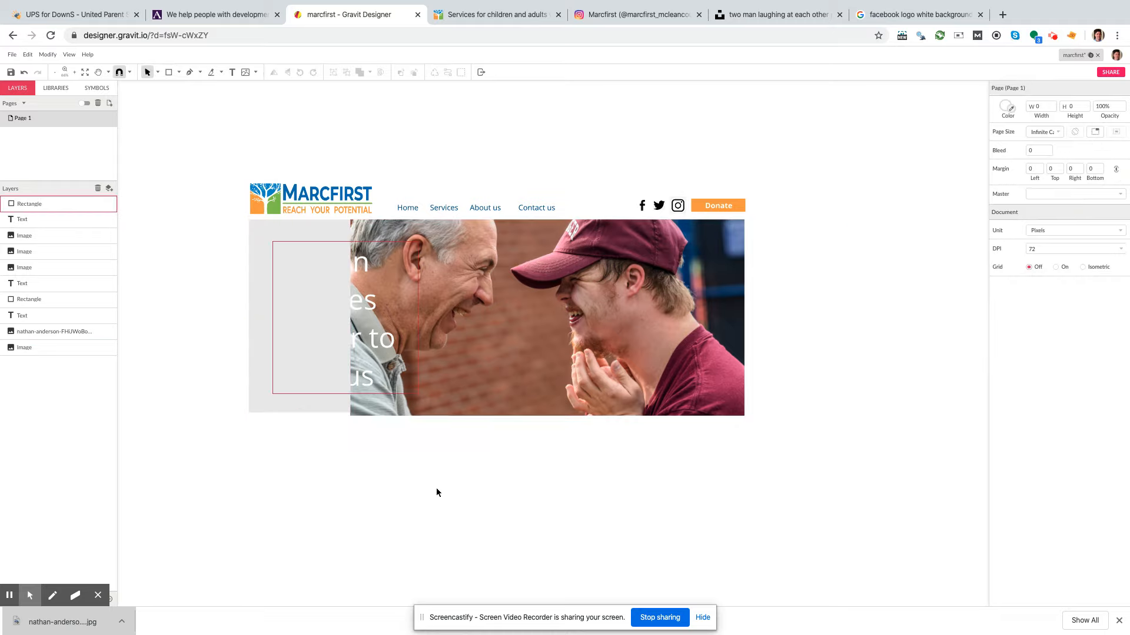
Step: Extend the grey rectangle's height to 632 px so its lower edge lines up with the hero photo's lower edge
left_click(66, 70)
left_click(67, 71)
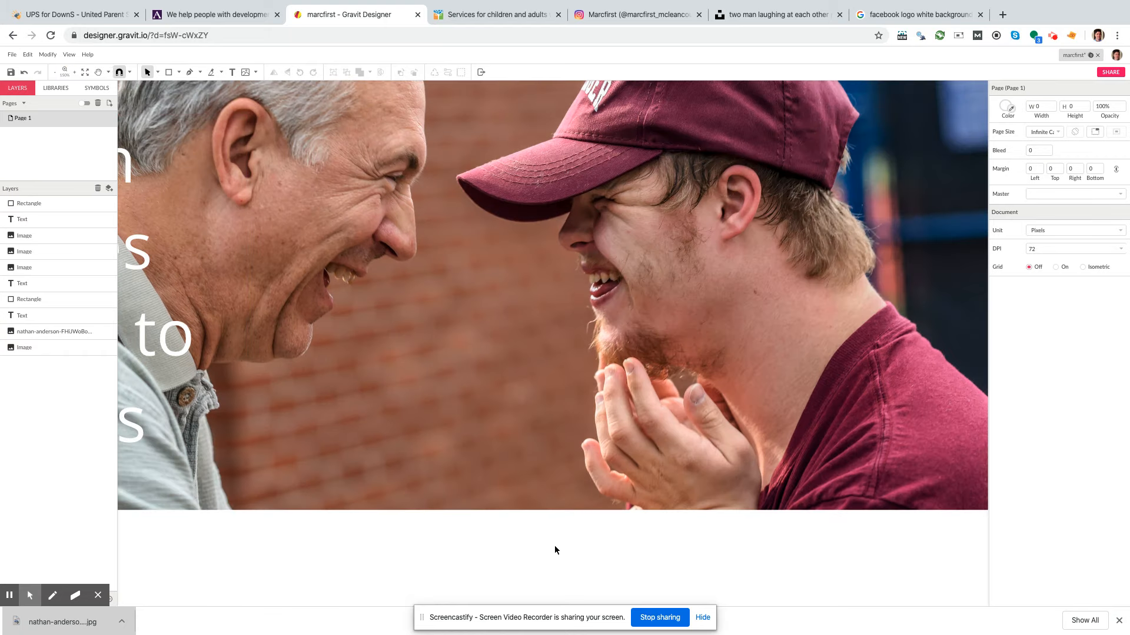
left_click(98, 72)
left_click_drag(242, 548, 514, 544)
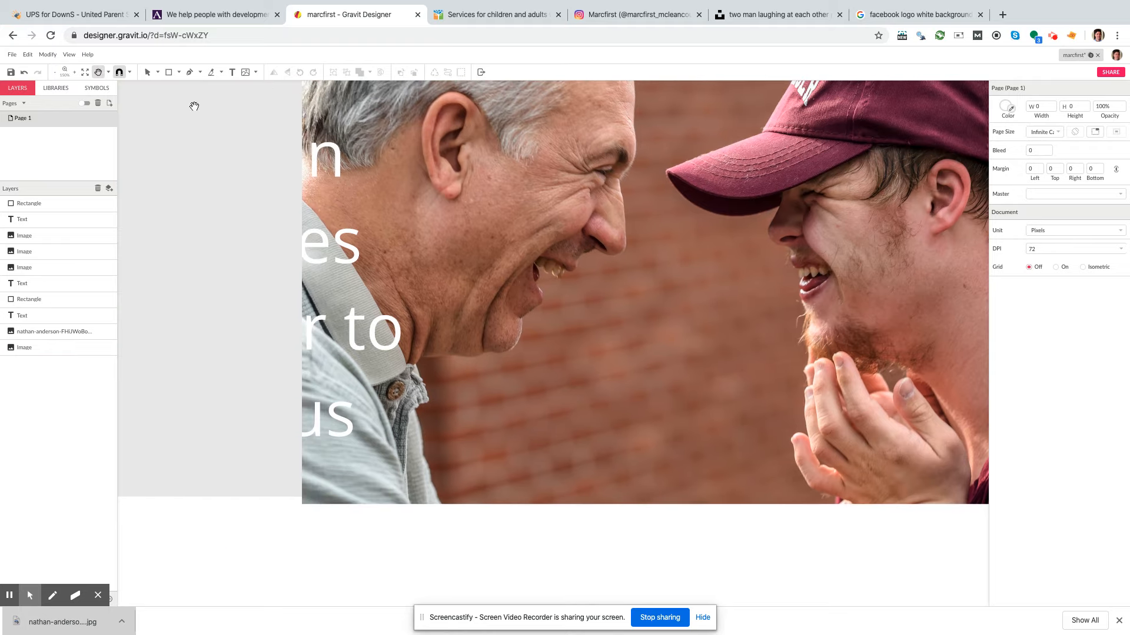
left_click(147, 71)
left_click(286, 474)
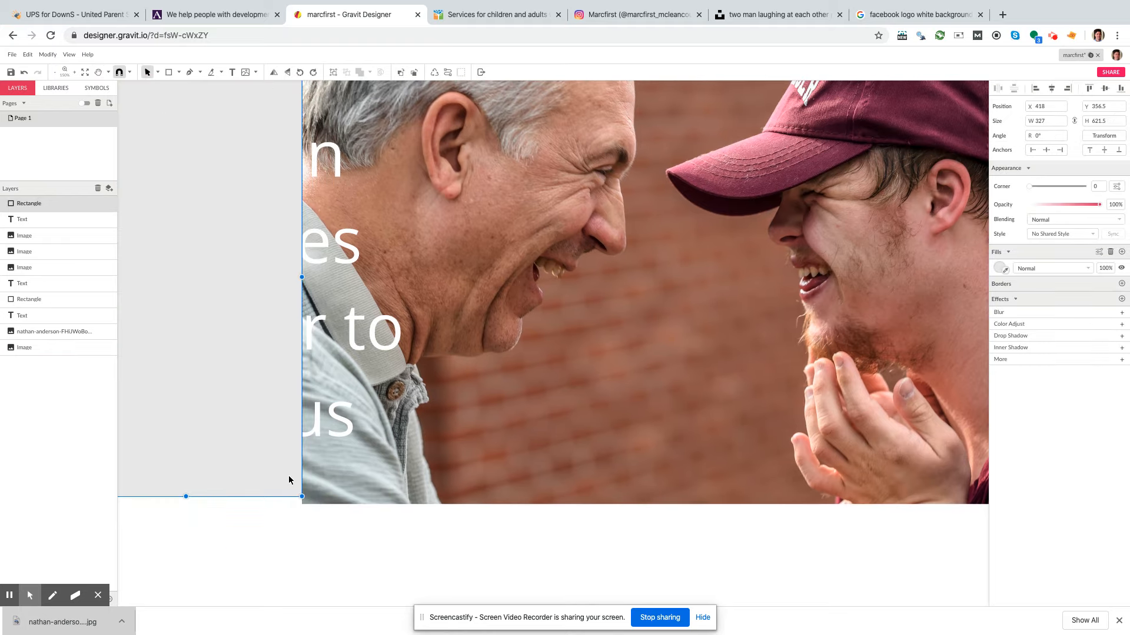
left_click_drag(187, 498, 186, 505)
left_click(341, 537)
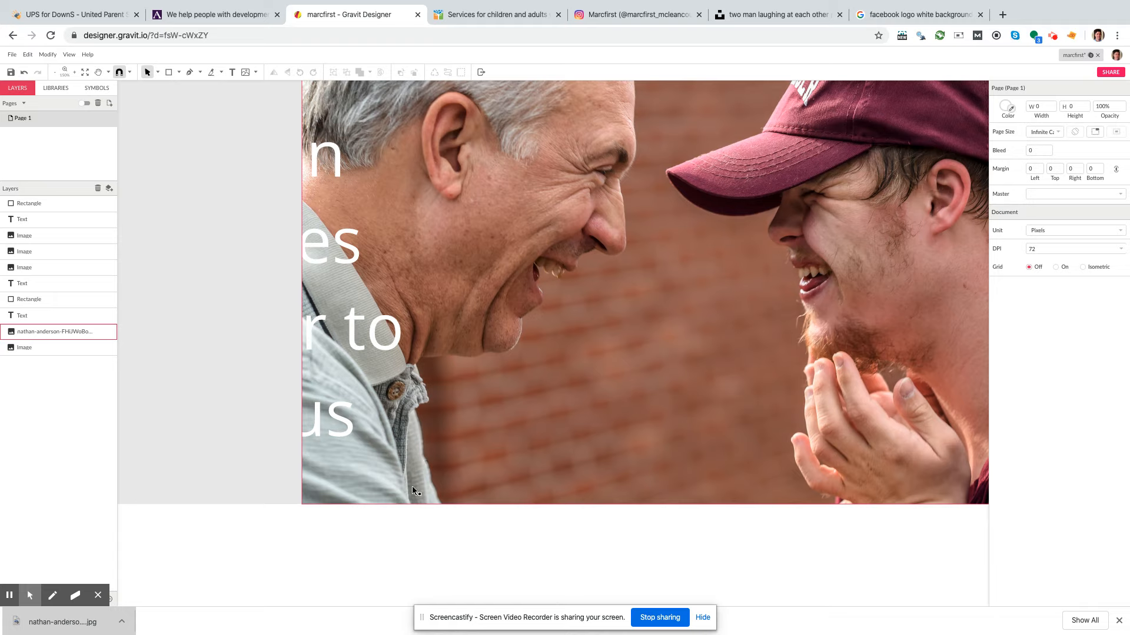
Step: Move the grey rectangle to the very bottom of the layer order
left_click_drag(59, 203, 56, 356)
left_click(419, 570)
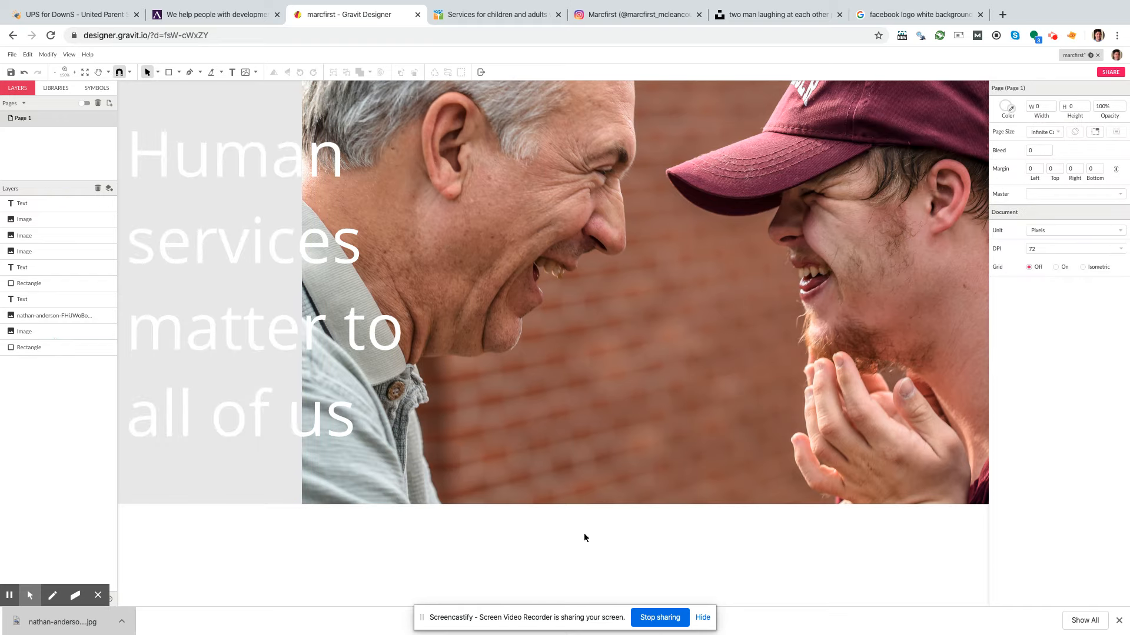
key("super+minus")
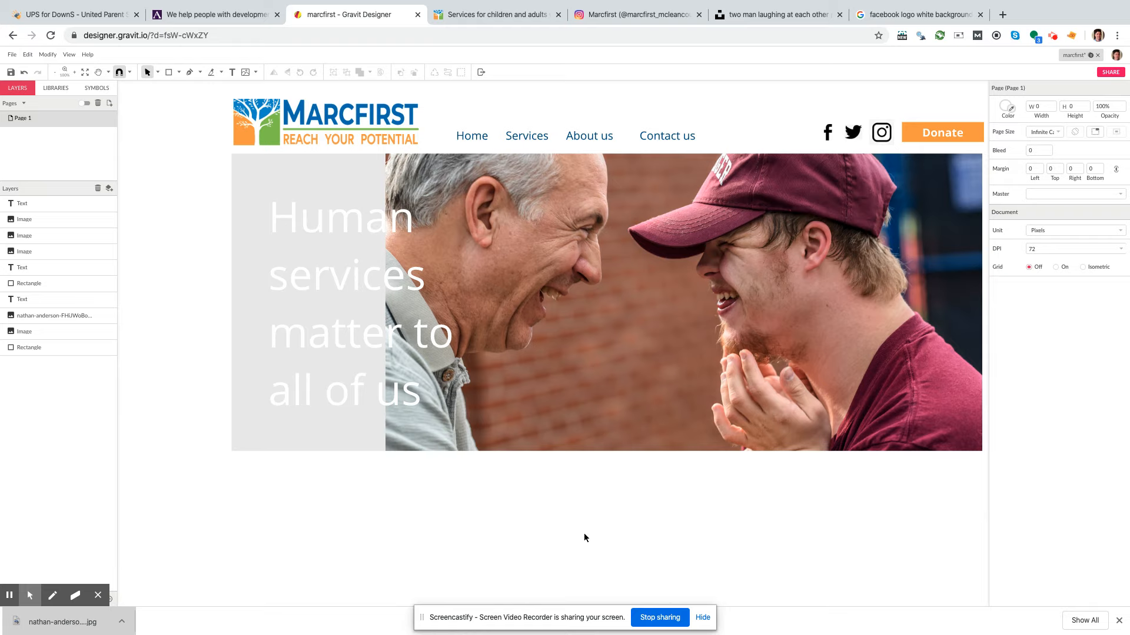
Step: Widen the grey rectangle to about 498 px and place its layer directly beneath the headline text, above the hero photo
left_click(280, 442)
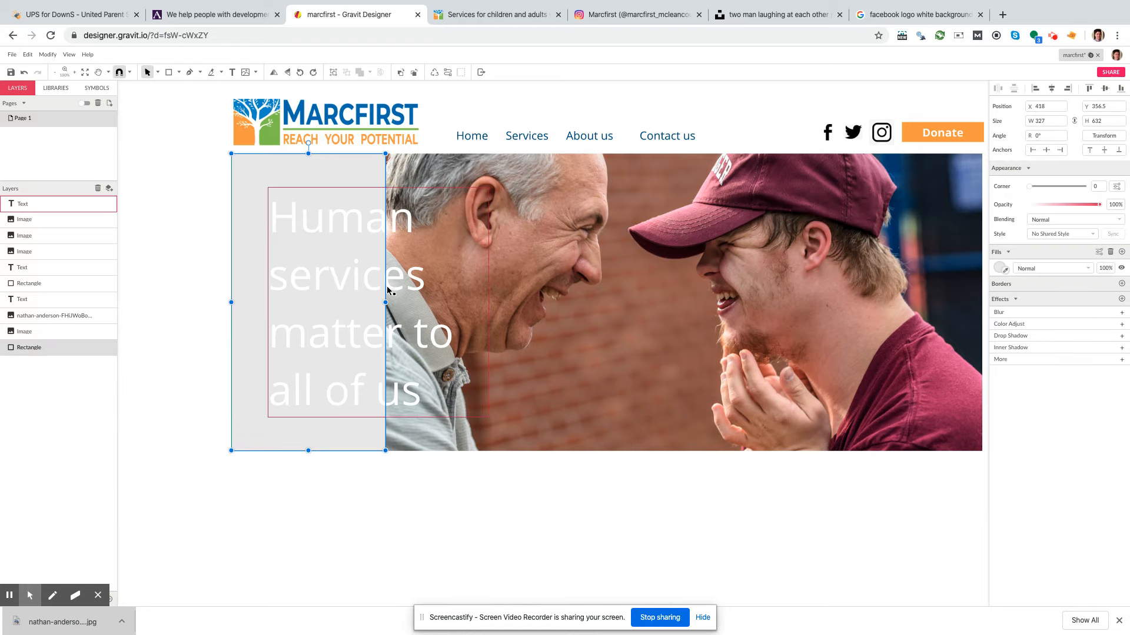
left_click_drag(384, 302, 466, 311)
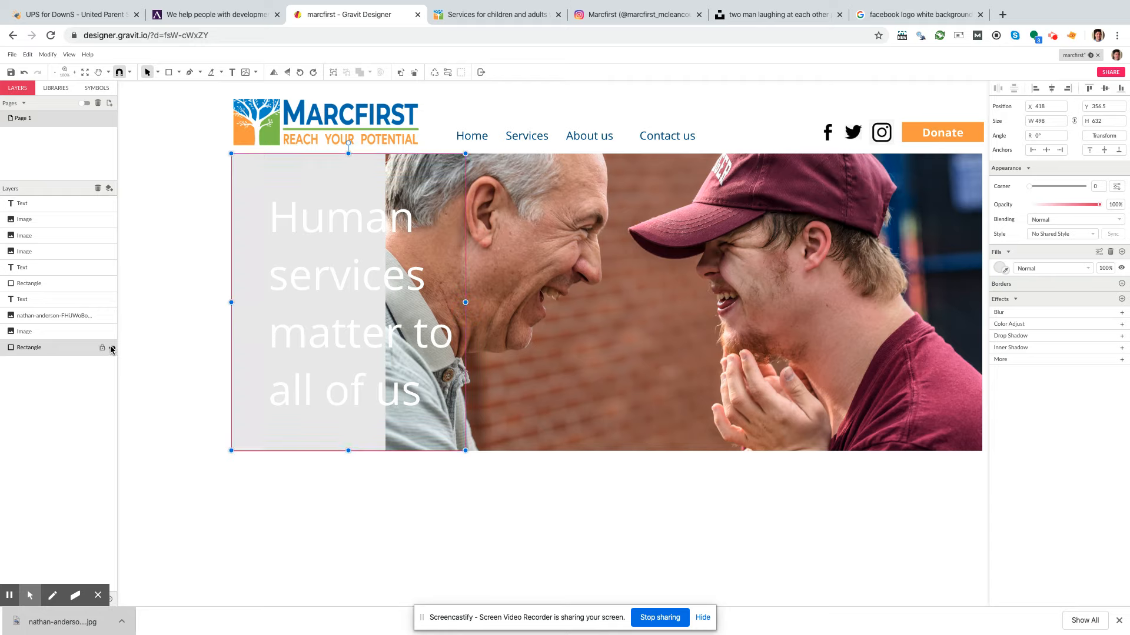
left_click(44, 349)
left_click_drag(44, 348, 61, 219)
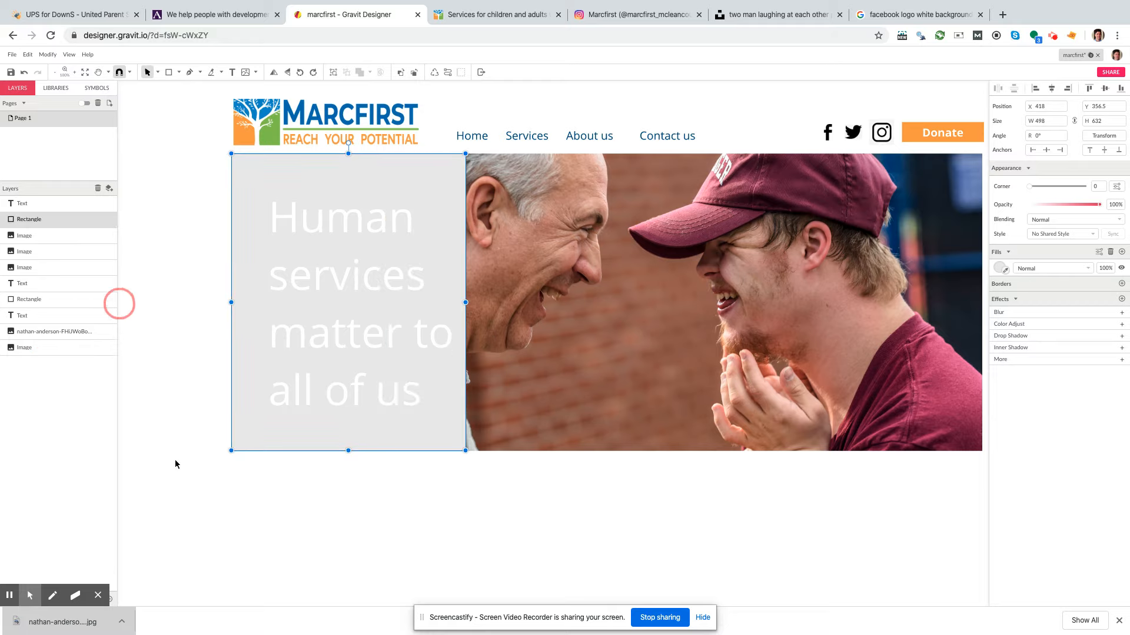
left_click(329, 540)
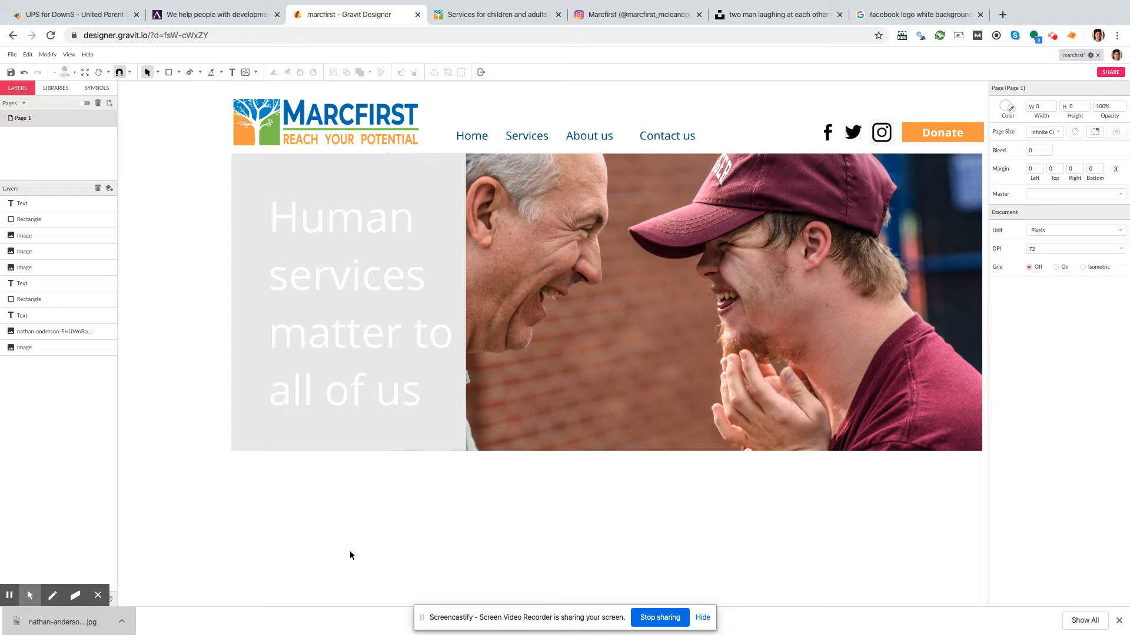
Step: Set the headline's font size to 65 and narrow its text box to about 380 px to fit inside the grey rectangle
left_click(53, 72)
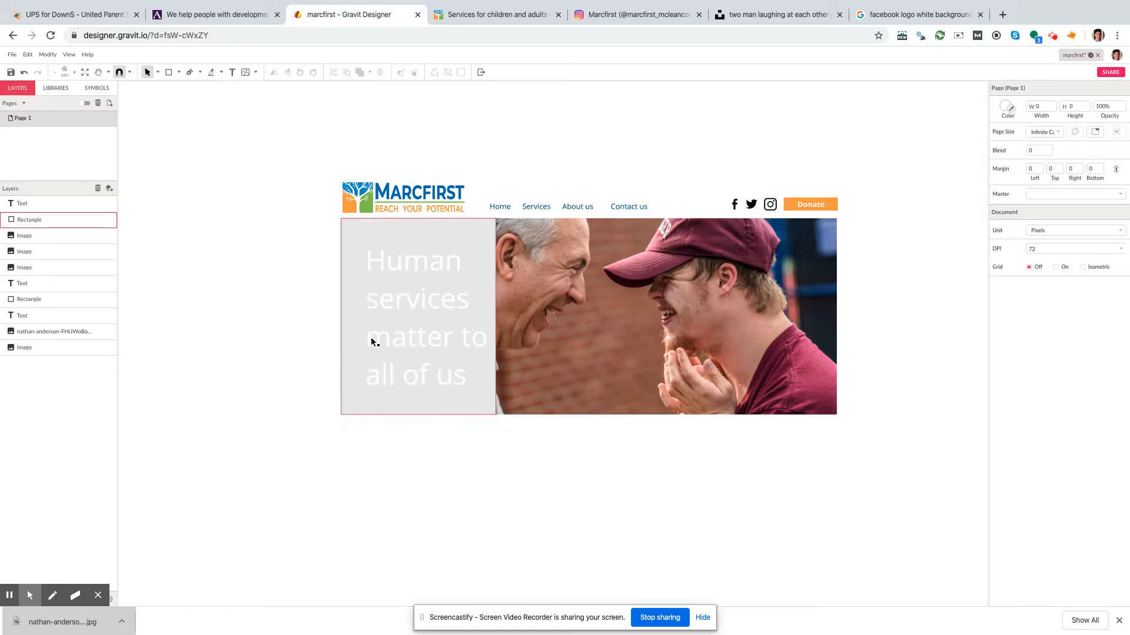
left_click(393, 330)
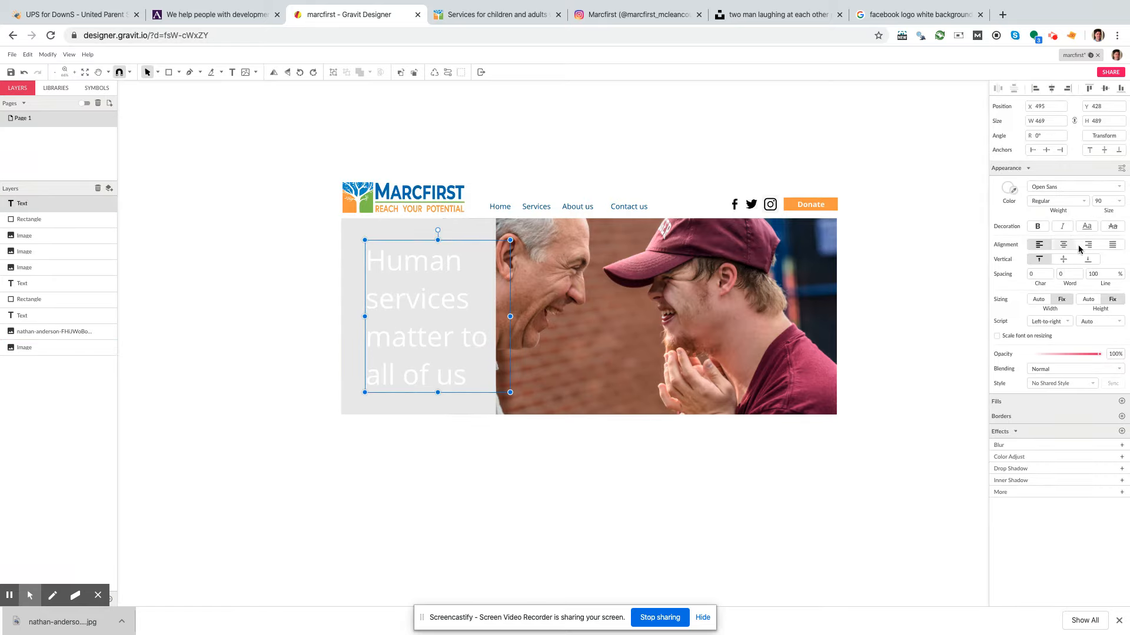
left_click(1099, 201)
key("Return")
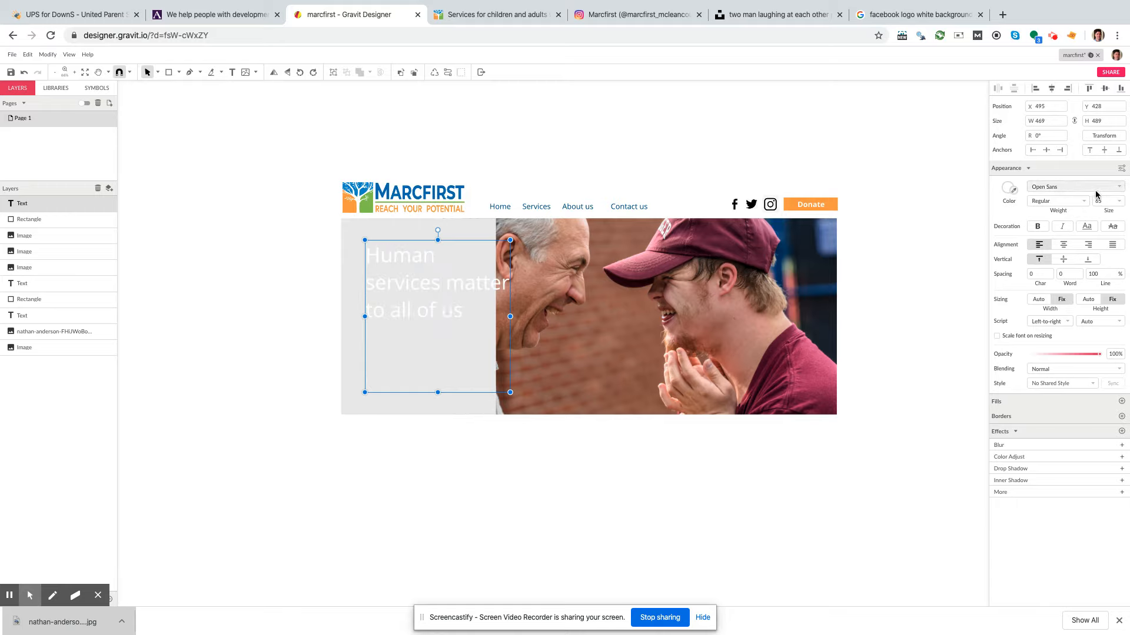
left_click_drag(511, 316, 483, 317)
left_click(456, 461)
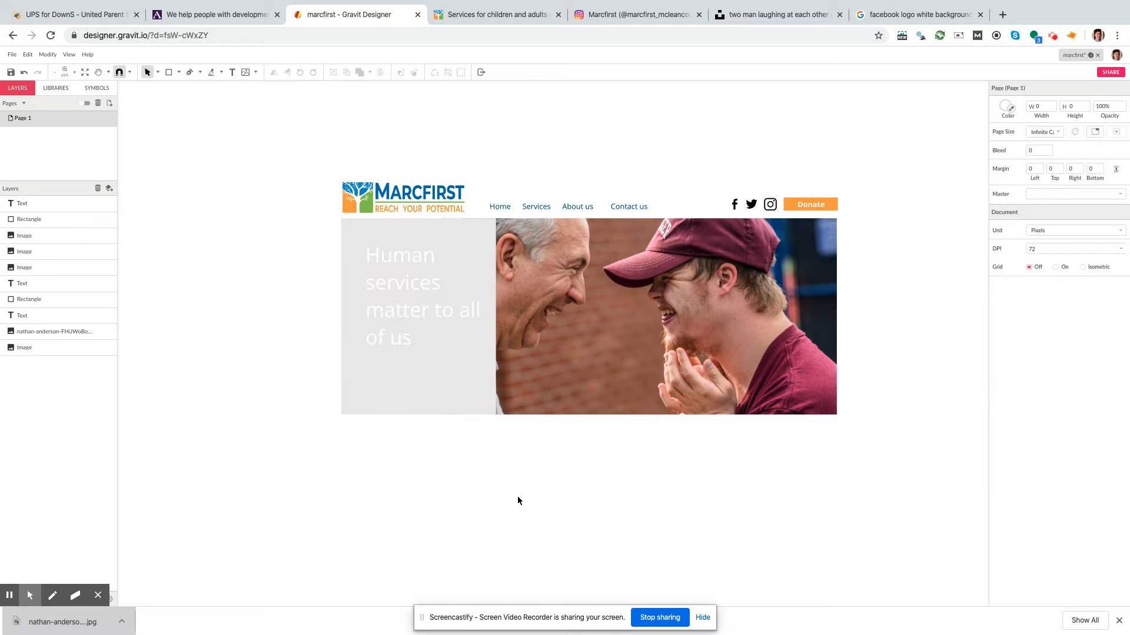
left_click(478, 403)
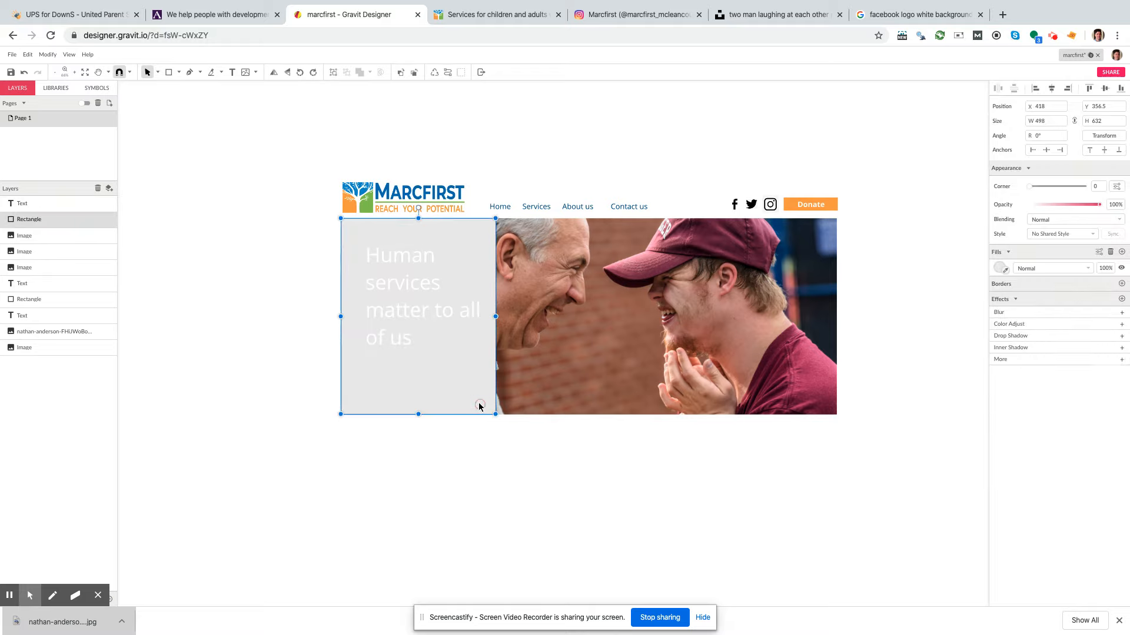
left_click(438, 314)
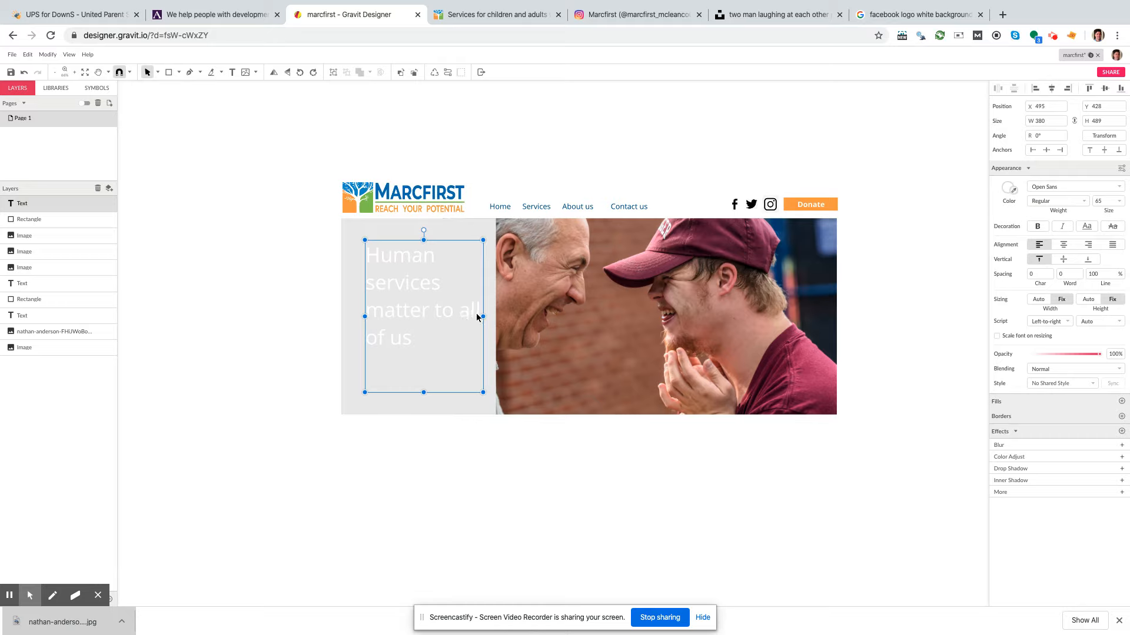
left_click(474, 405)
left_click(523, 469)
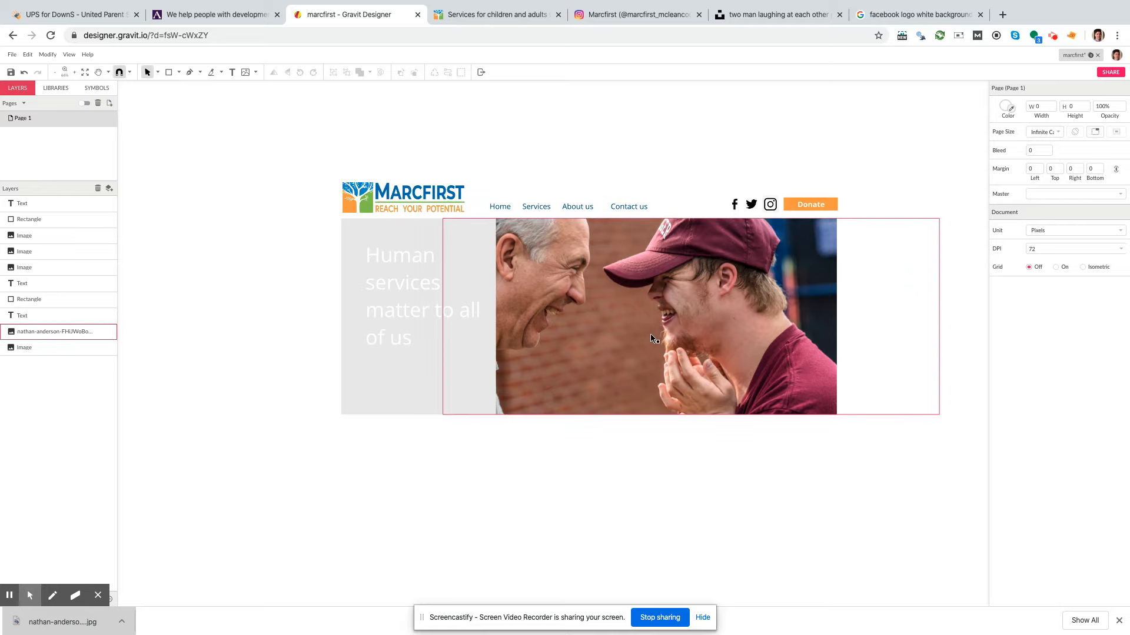
Step: Fill the grey rectangle with the brown #946658 sampled from the brick wall in the hero photo
left_click(425, 402)
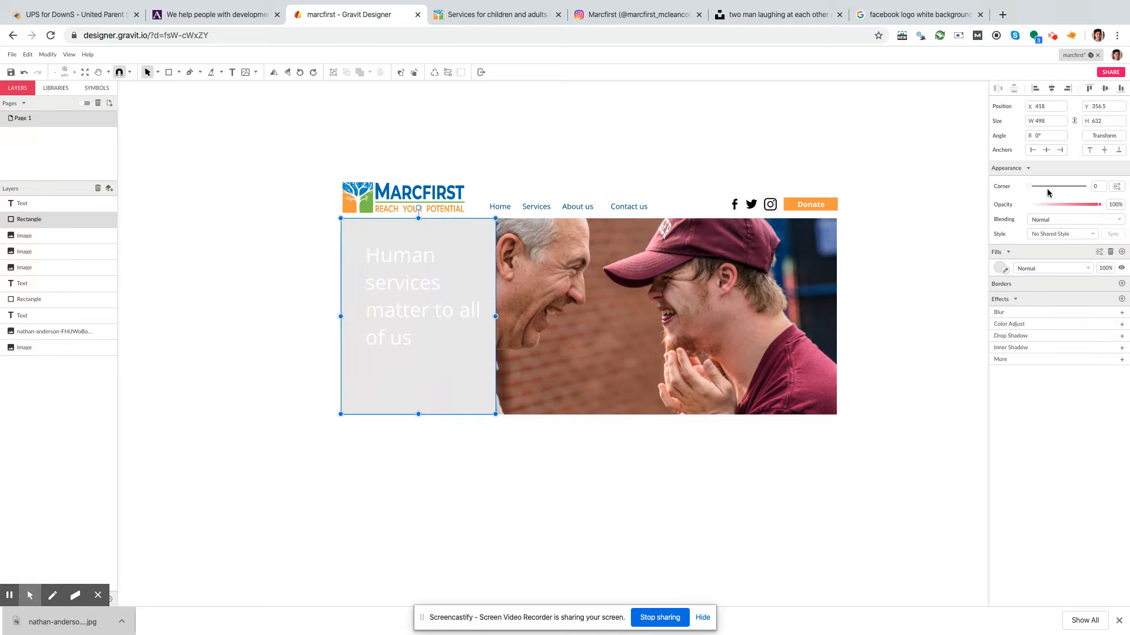
left_click(1005, 269)
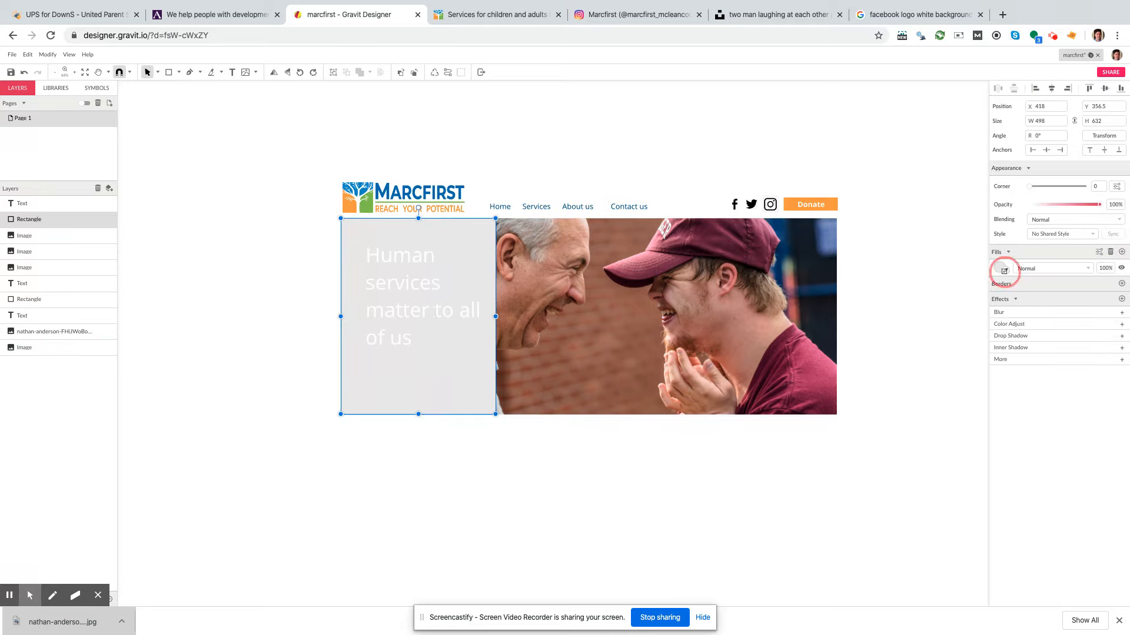
left_click(569, 373)
left_click(563, 442)
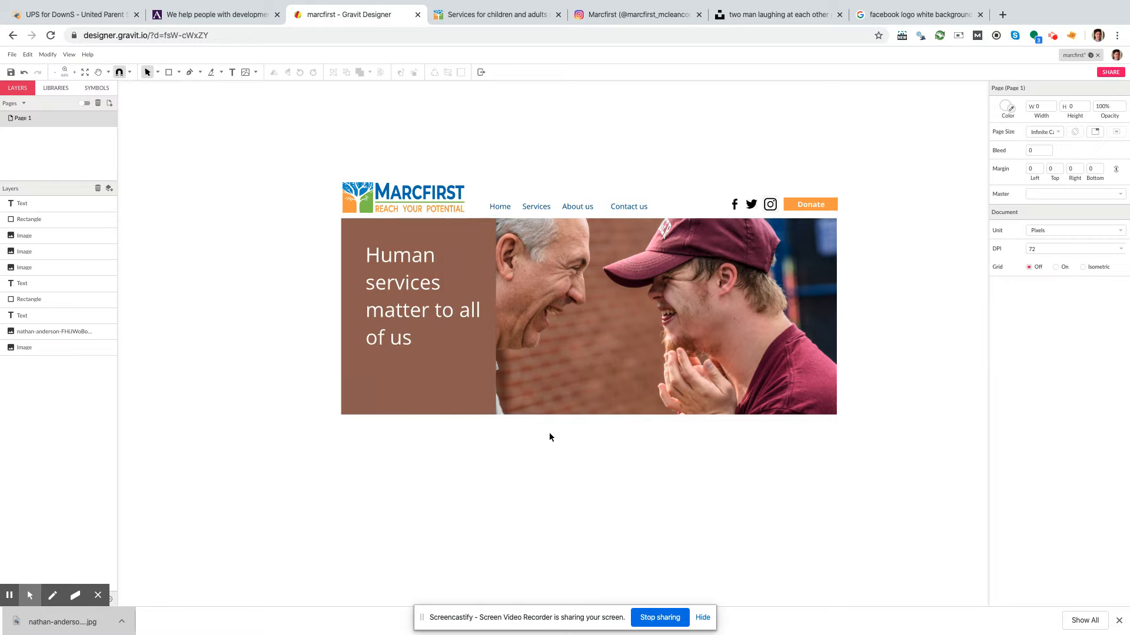
Step: Add a drop shadow to the headline text with X and Y offsets of 50
left_click(468, 328)
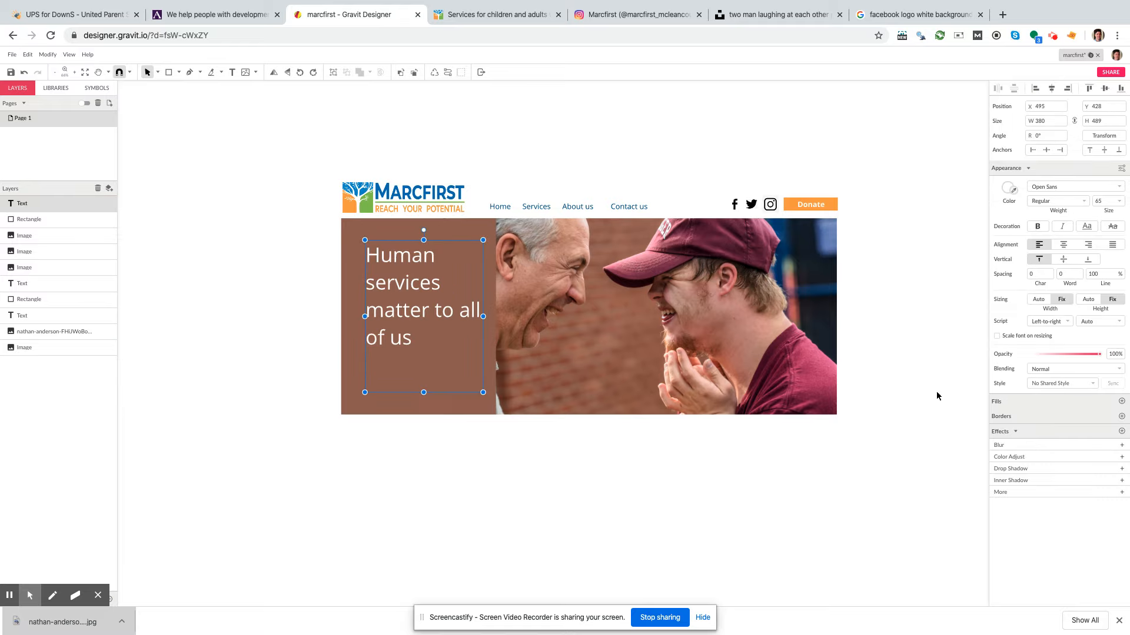
left_click(1037, 467)
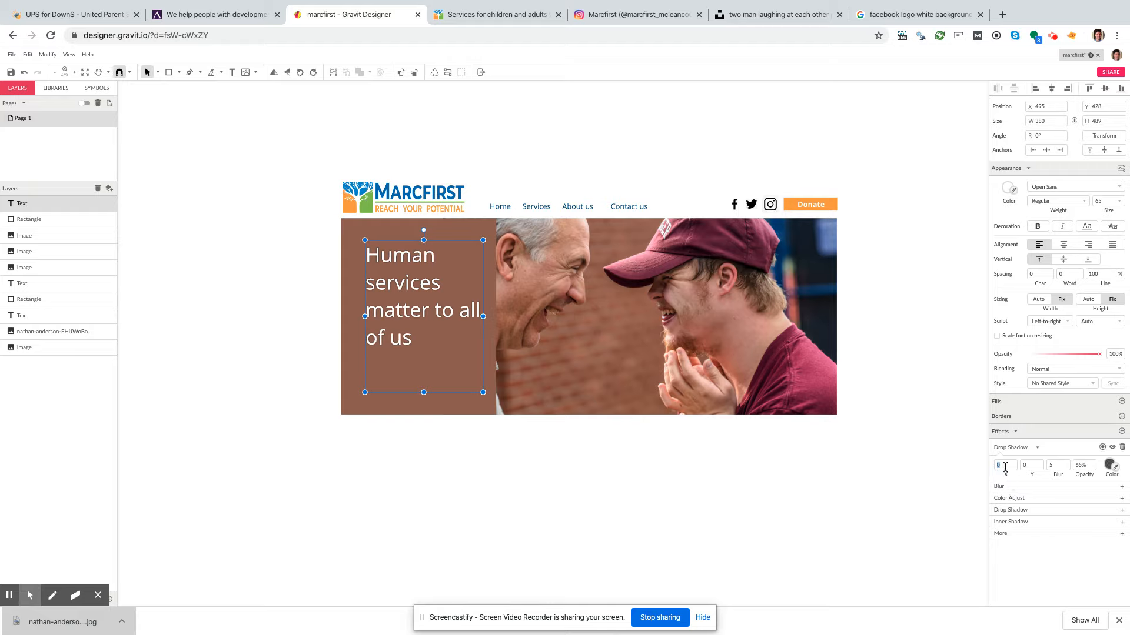
left_click_drag(1006, 467, 994, 466)
left_click(1035, 466)
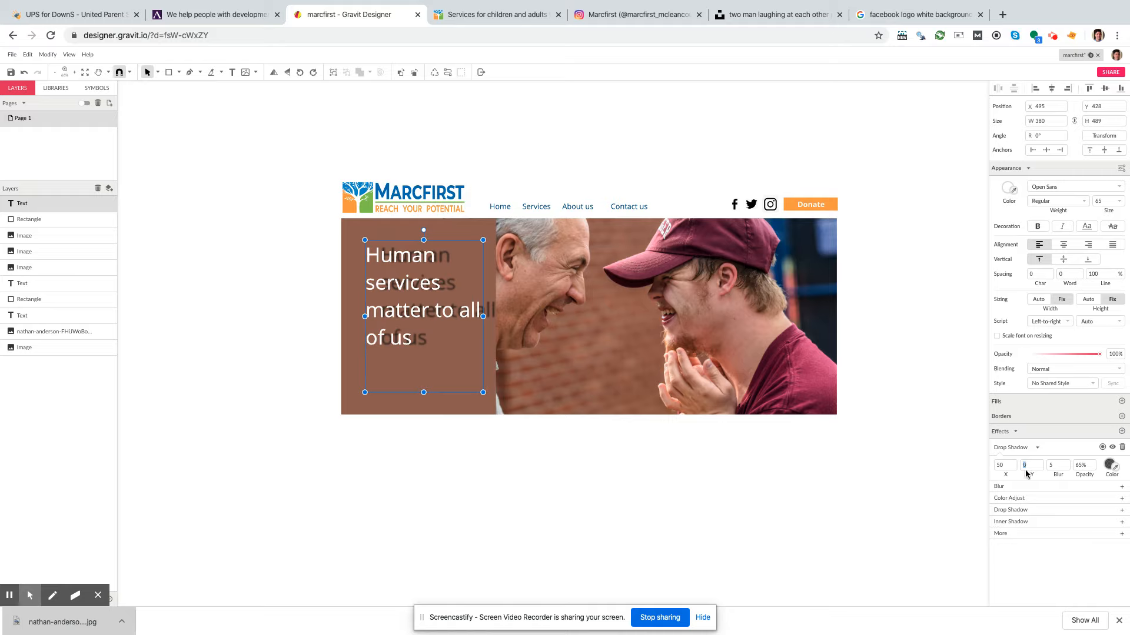
left_click_drag(1027, 465, 1021, 468)
type("50")
left_click(1055, 466)
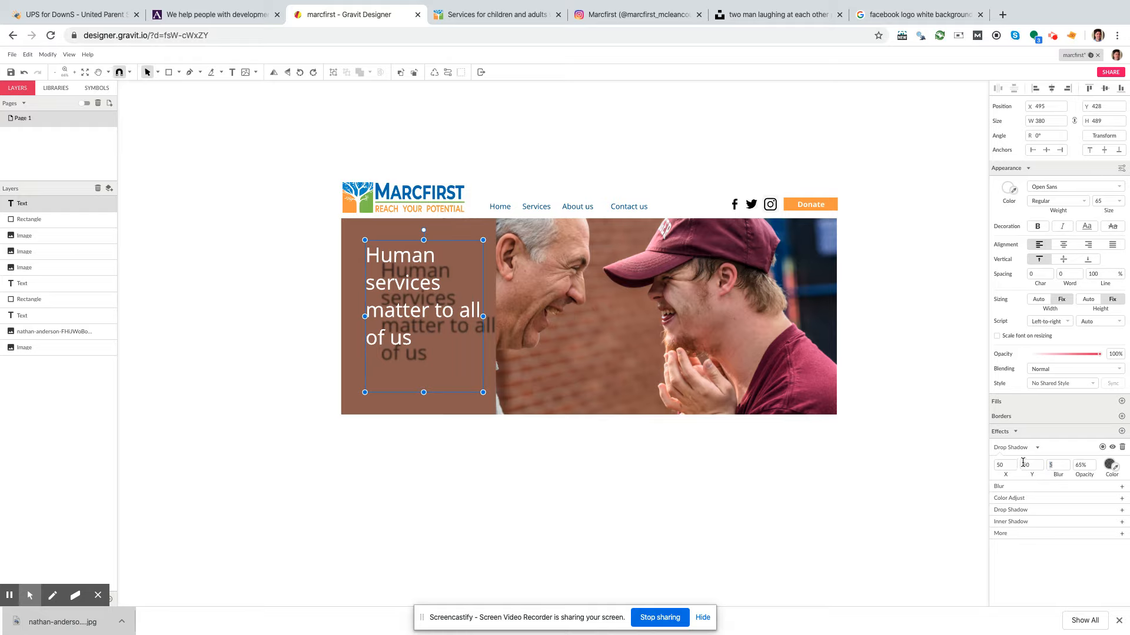
Step: Set the headline drop shadow's X and Y offsets to 5
left_click(1035, 465)
left_click(1006, 464)
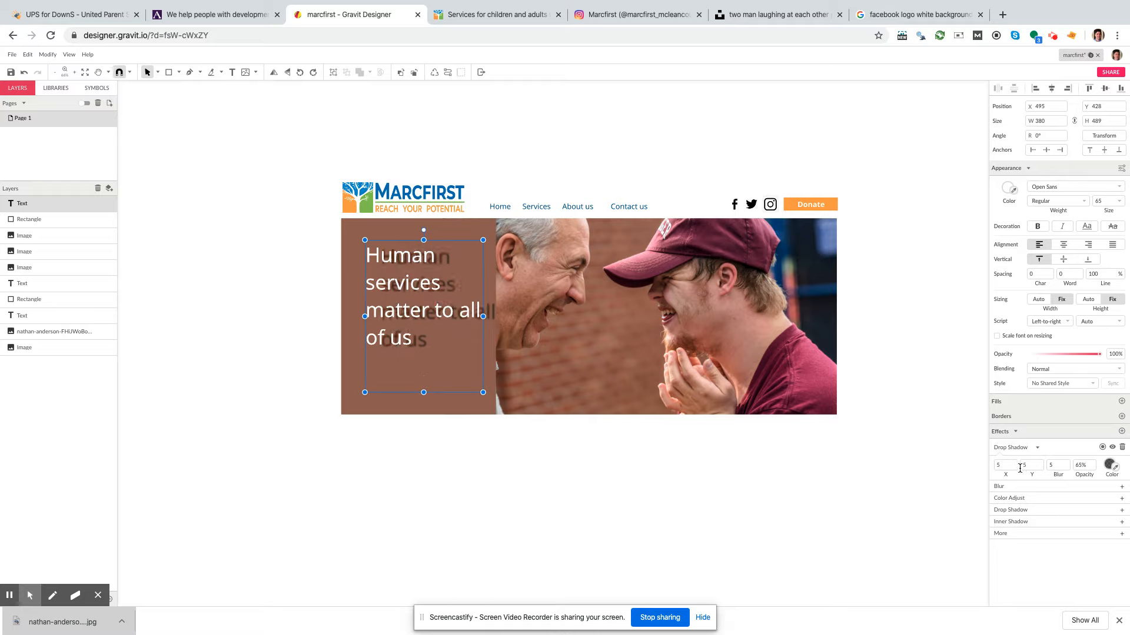
left_click(1061, 466)
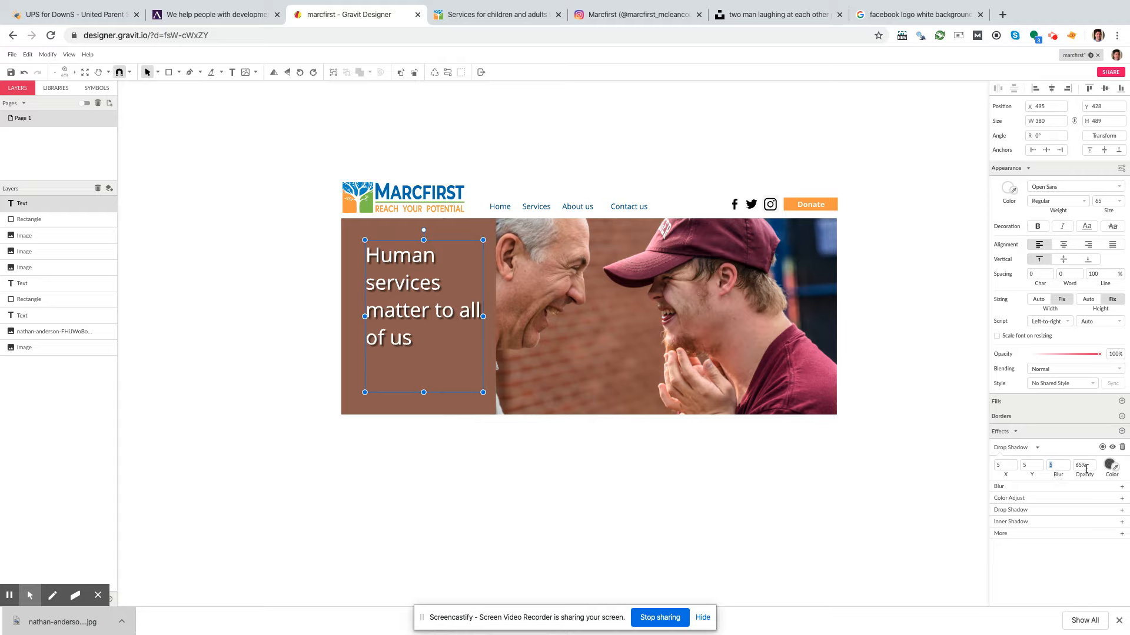
left_click(940, 485)
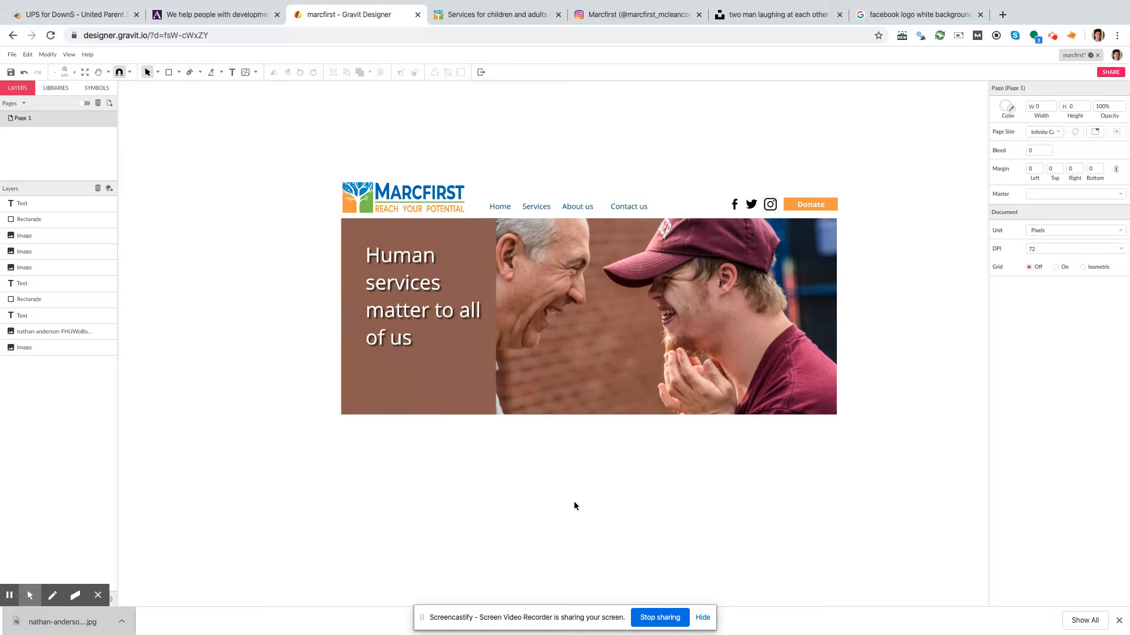
left_click(458, 401)
left_click(497, 474)
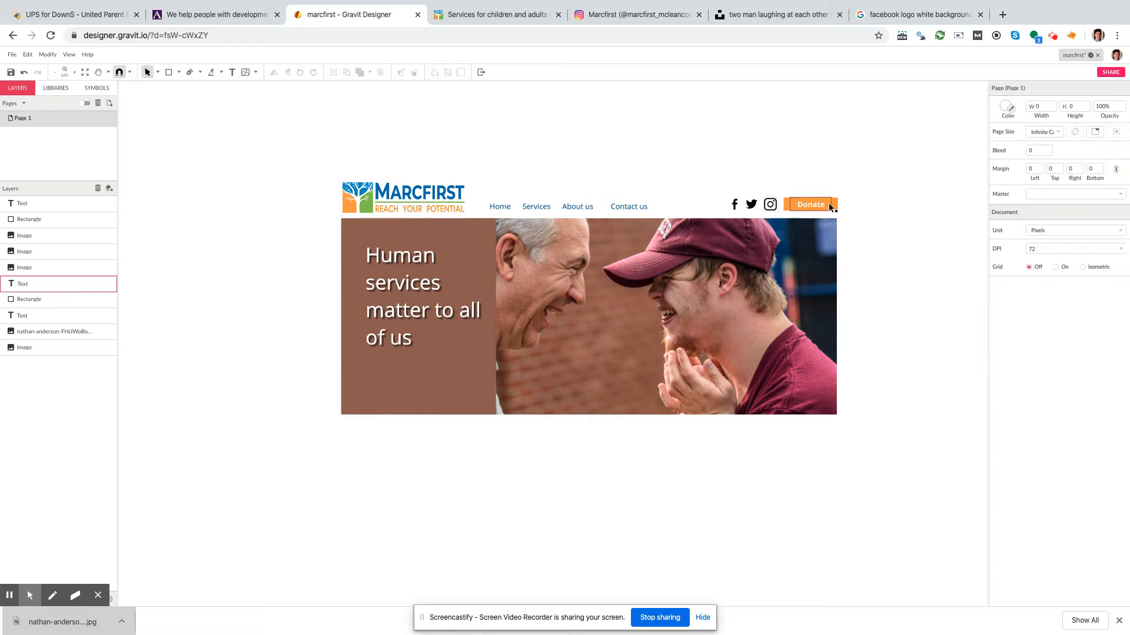
left_click(367, 412)
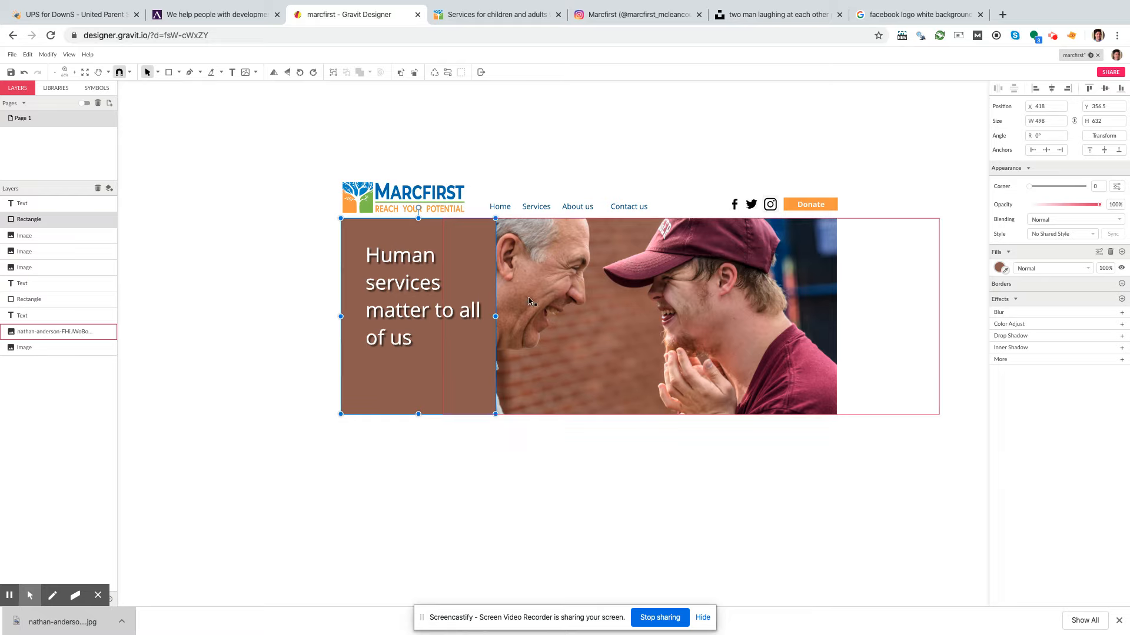
left_click(624, 479)
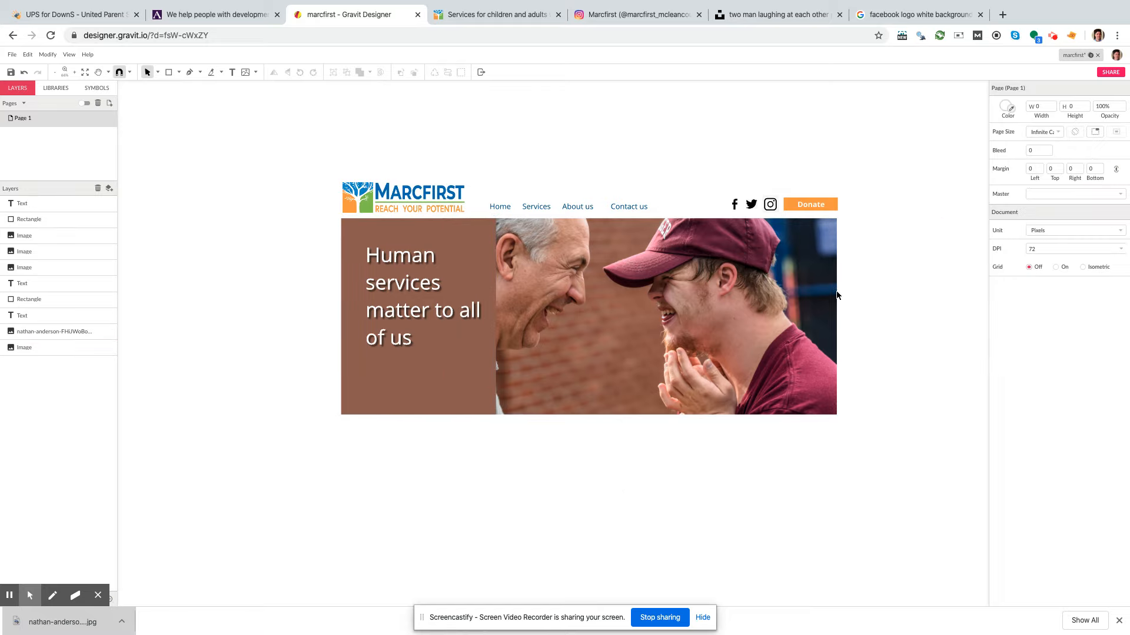
Step: Set the headline drop shadow's X and Y offsets to 2
left_click(389, 304)
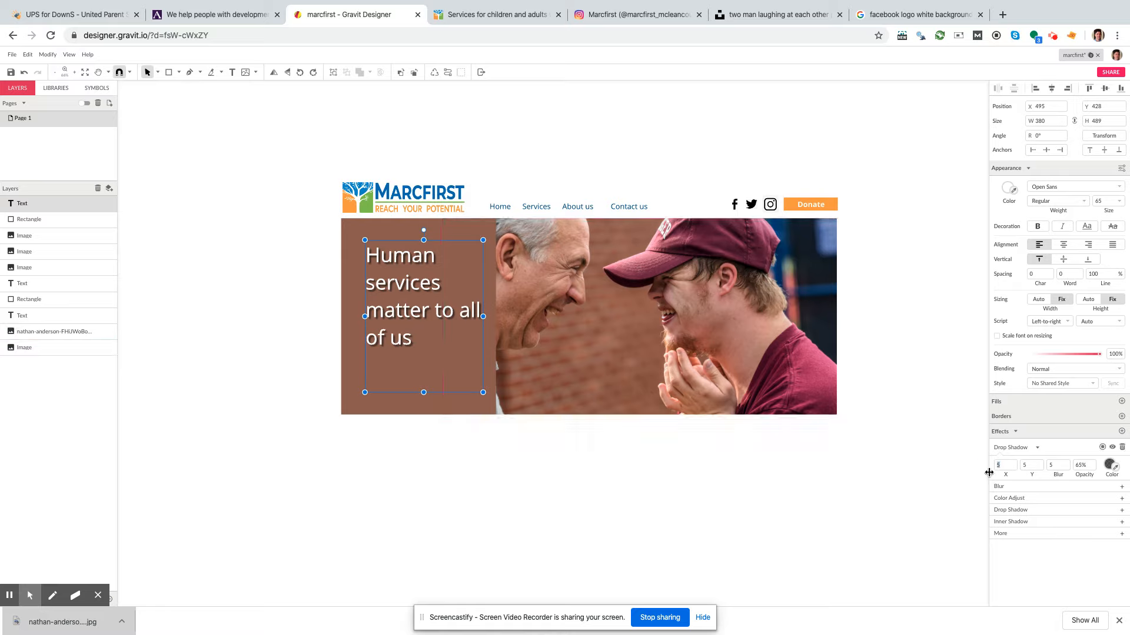
left_click(1025, 466)
type("2")
left_click(550, 501)
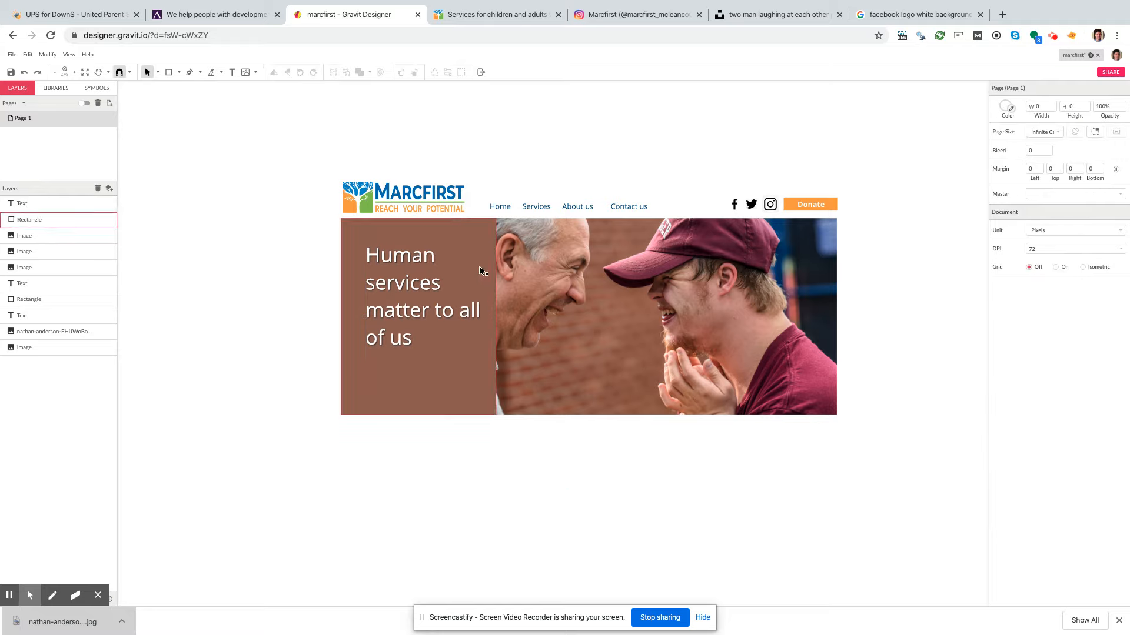
Step: Lighten the fill of the brown rectangle behind the headline to a soft salmon tone
left_click(397, 283)
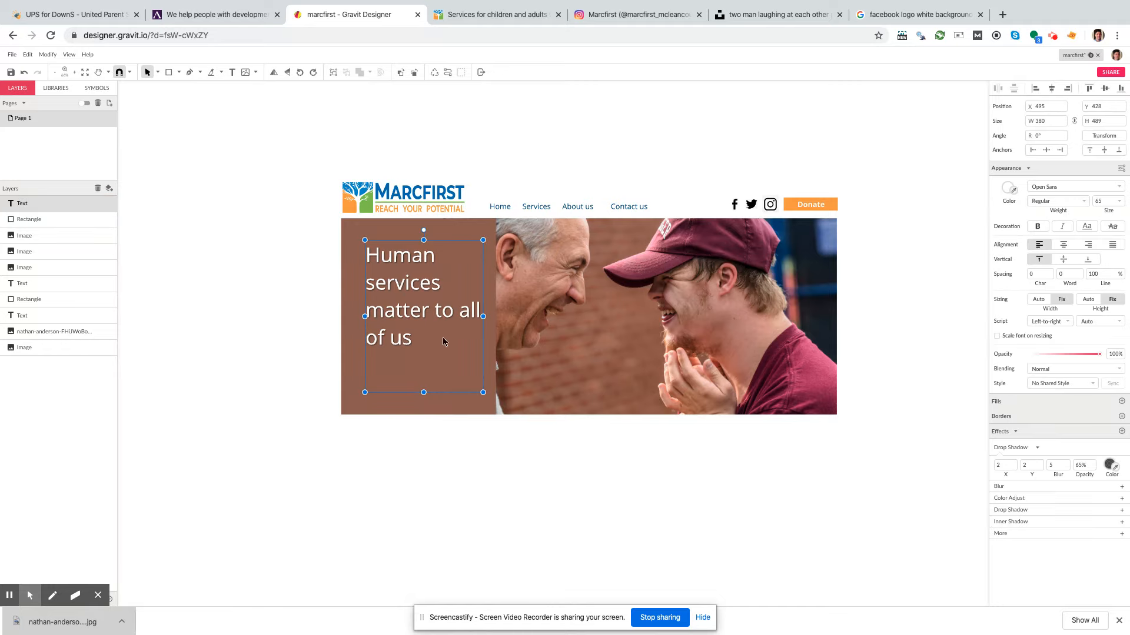
left_click(480, 413)
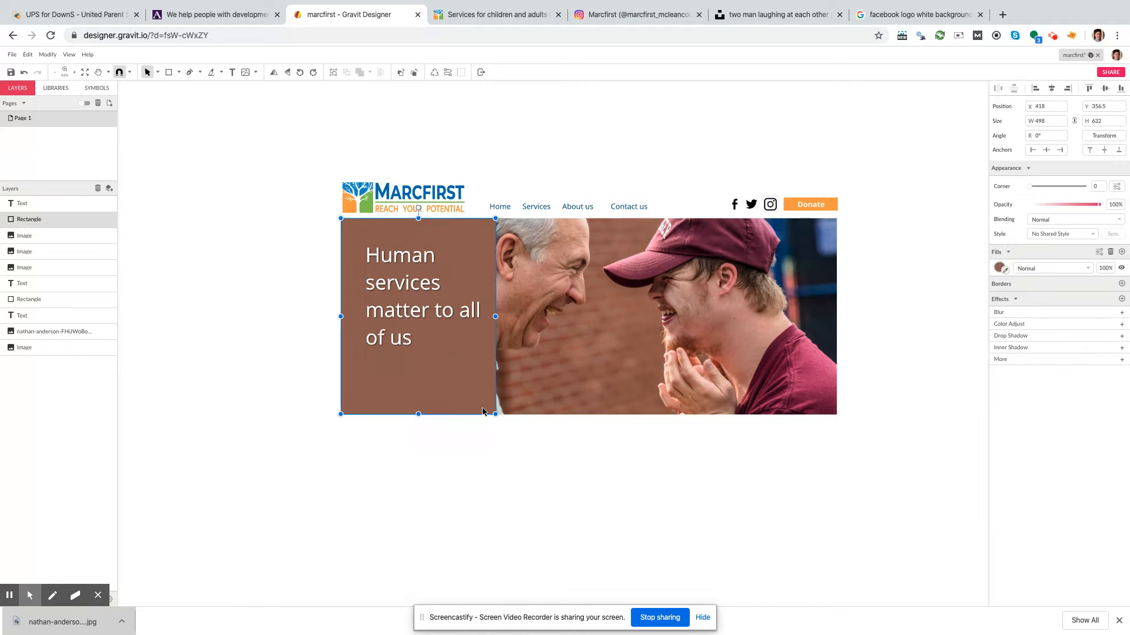
left_click(1000, 268)
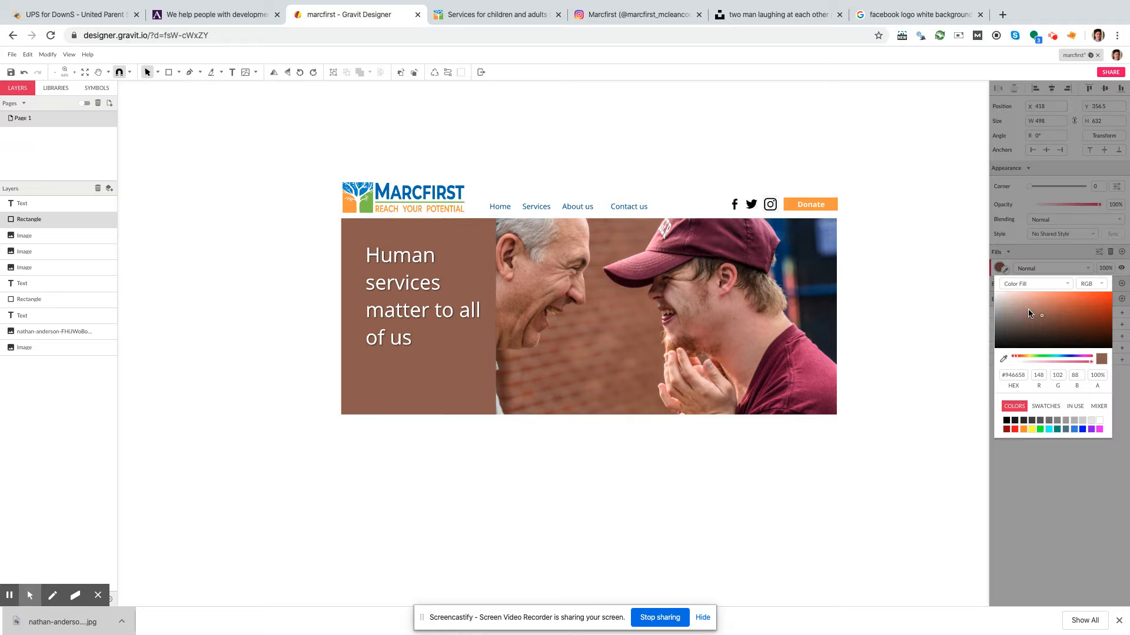
left_click(1029, 314)
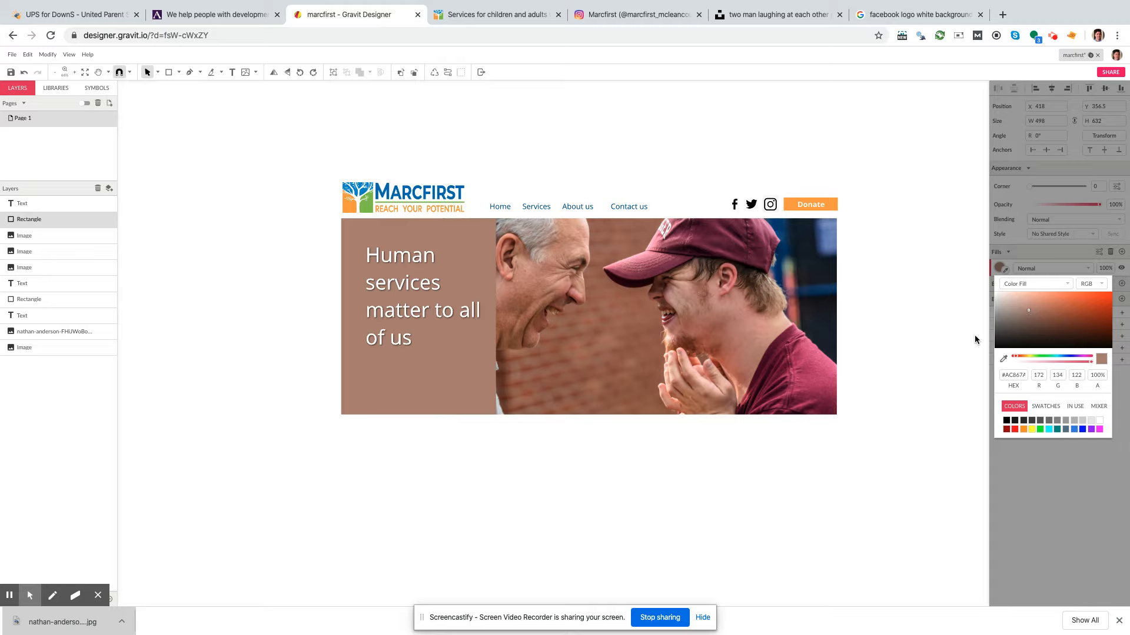
left_click(1033, 306)
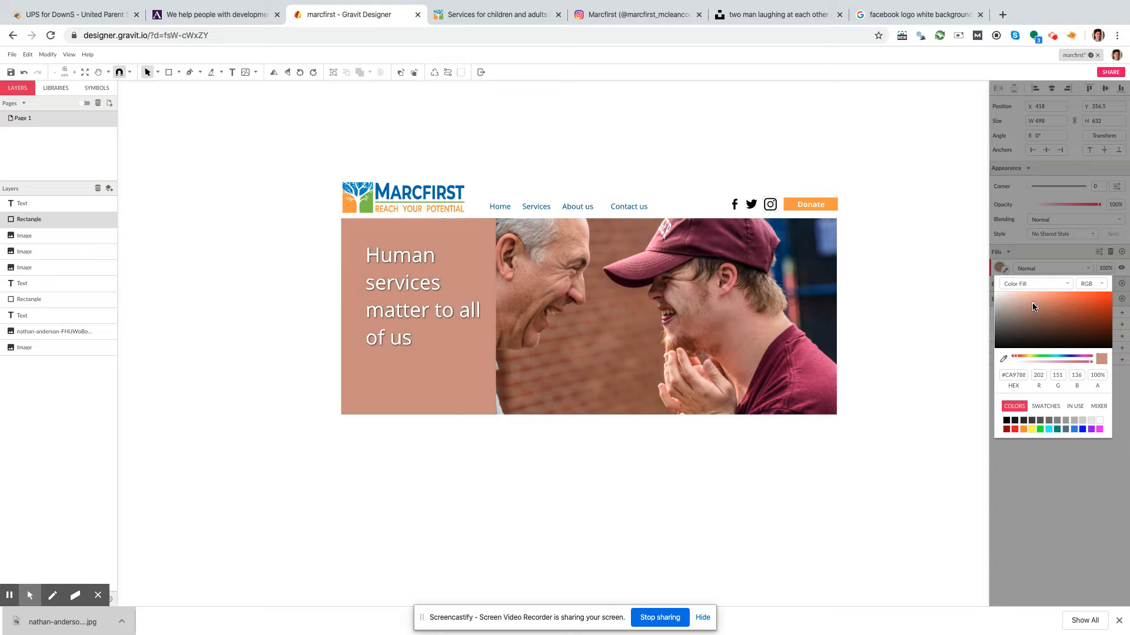
left_click(1033, 304)
left_click(919, 312)
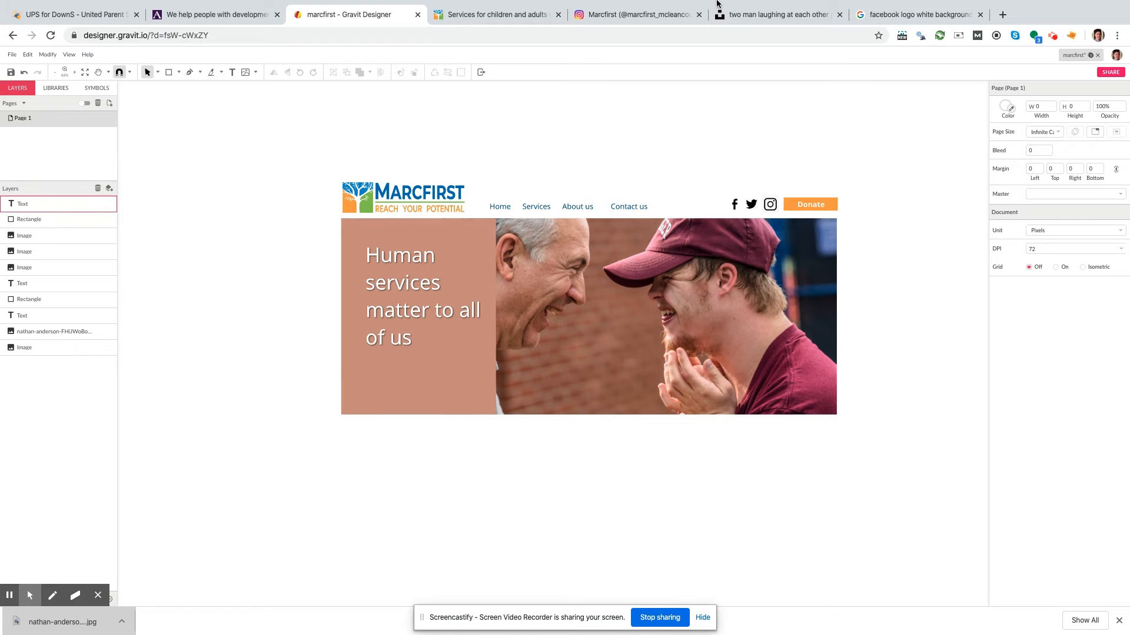
Step: Search Google Images for "grid pattern transparent background"
left_click(926, 15)
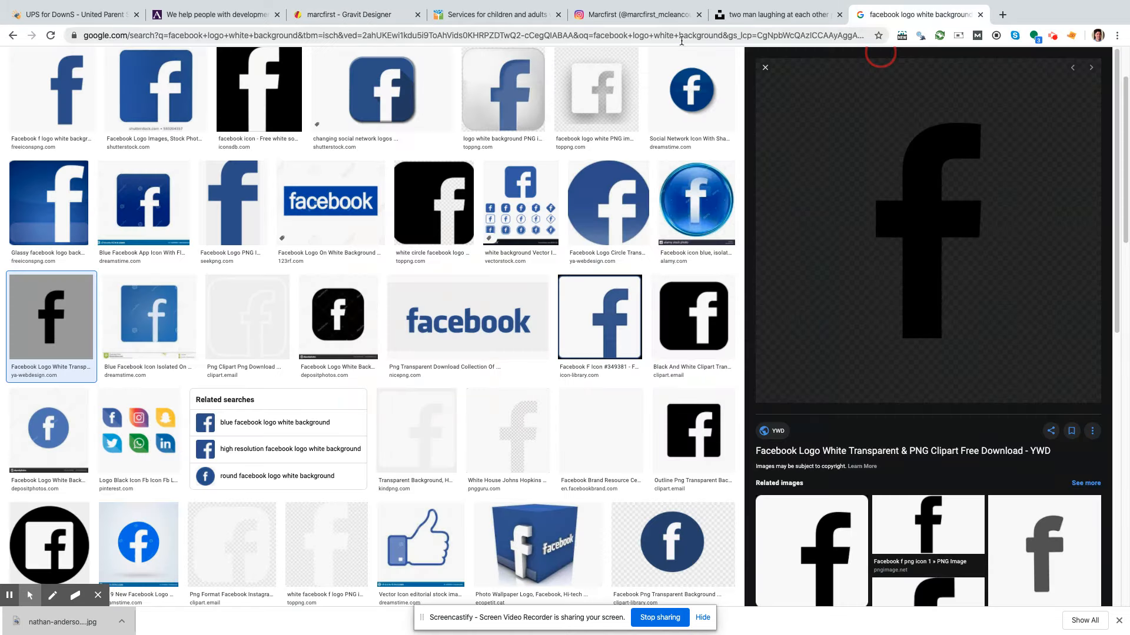
left_click(681, 40)
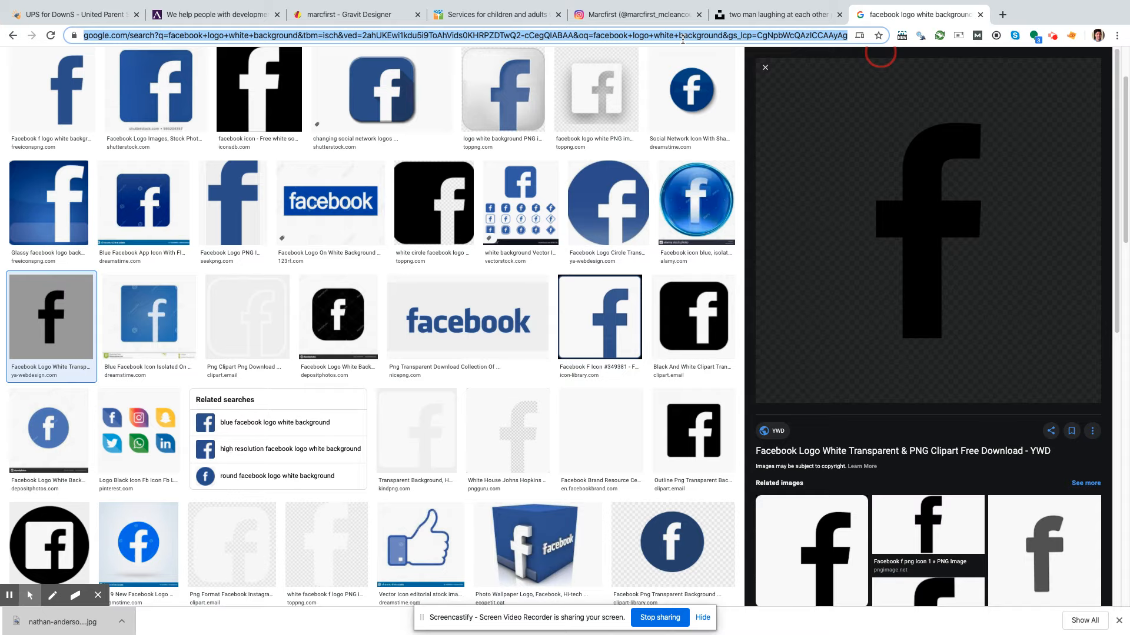
type("grid pattern transparent ba")
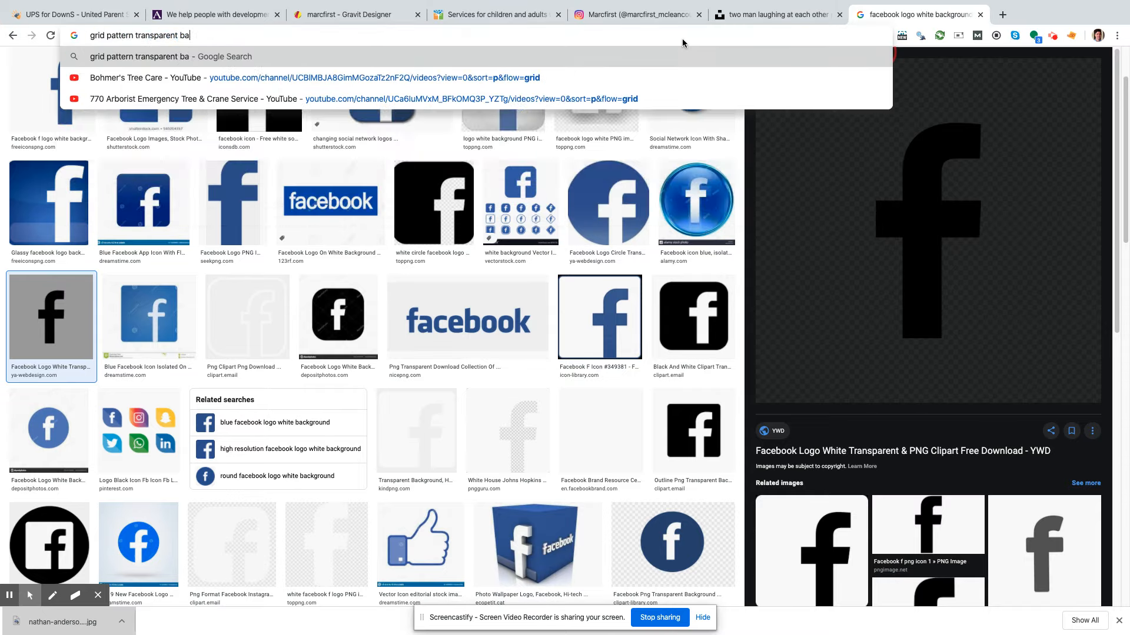
type("ckground")
key("Return")
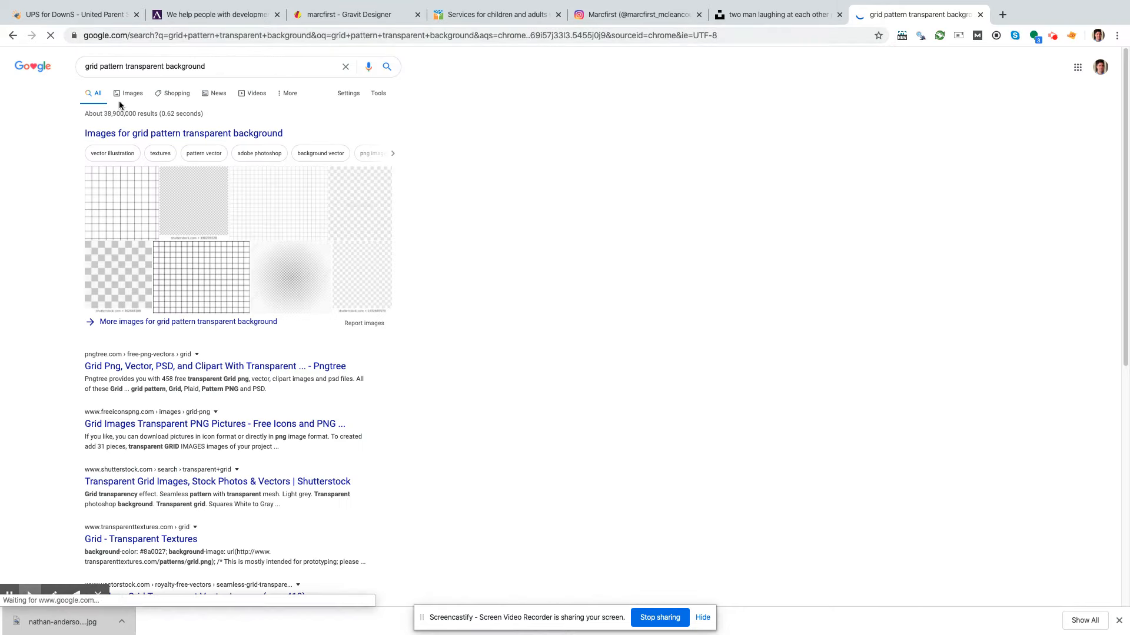
left_click(127, 96)
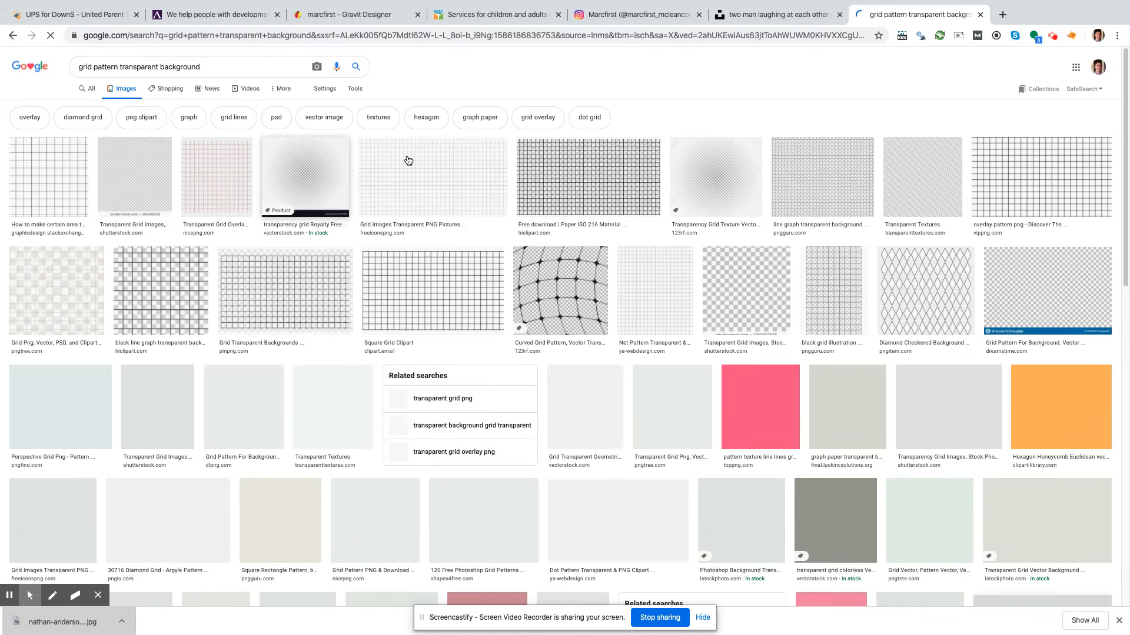
Step: Try the 123RF black-and-white transparency grid texture in the Gravit Designer mockup by copying and pasting it, and delete the pasted image
left_click(717, 178)
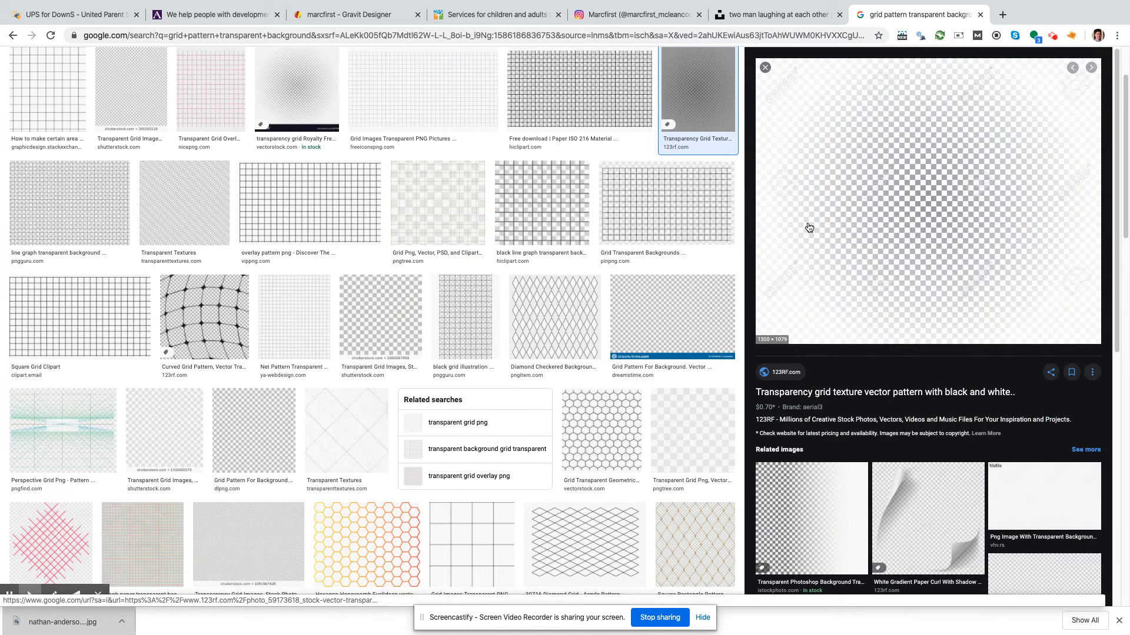
right_click(887, 215)
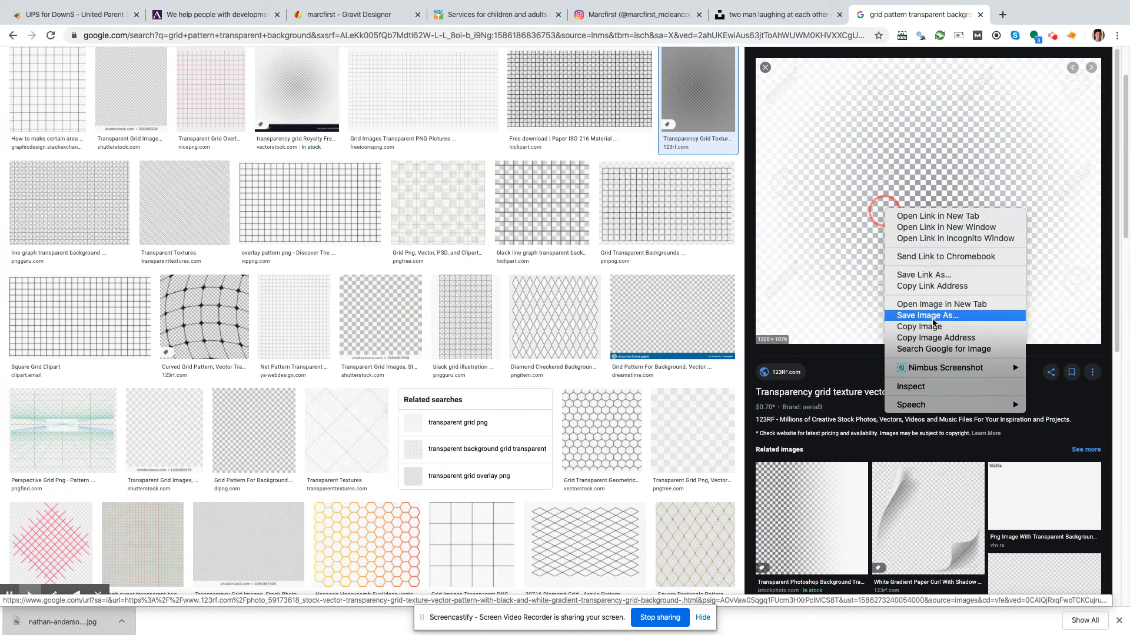
left_click(918, 326)
left_click(353, 6)
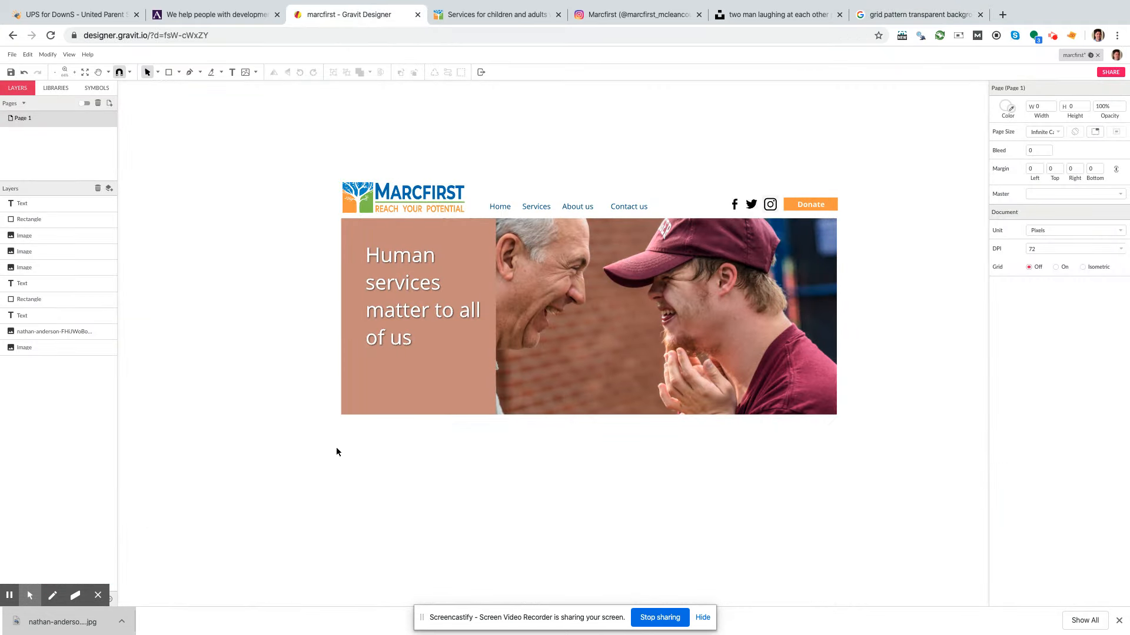
key("ctrl+v")
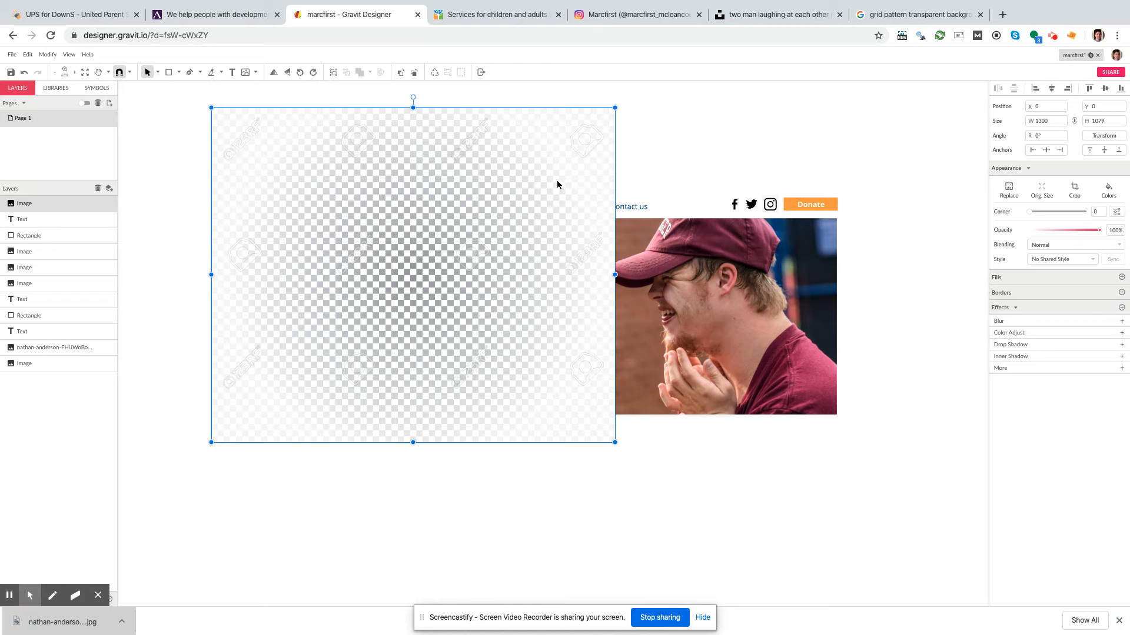
key("Delete")
Step: Return to the Google Images results and examine the grid patterns, including a preview of the NicePNG dot grid texture, for a suitable panel overlay
left_click(918, 14)
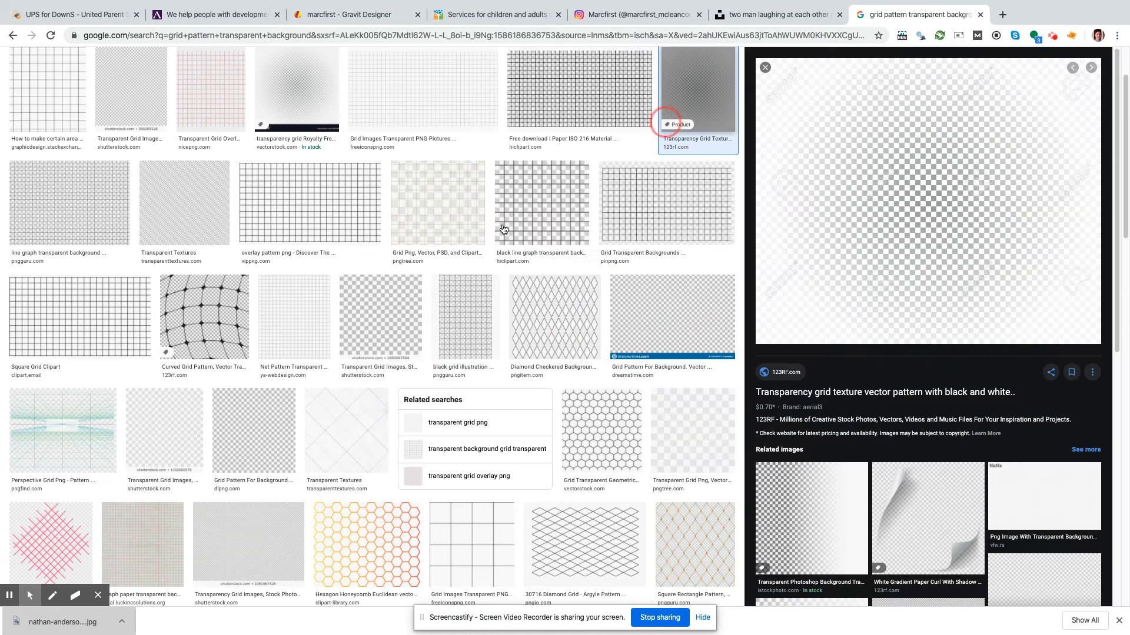
scroll(507, 328, "down", 1)
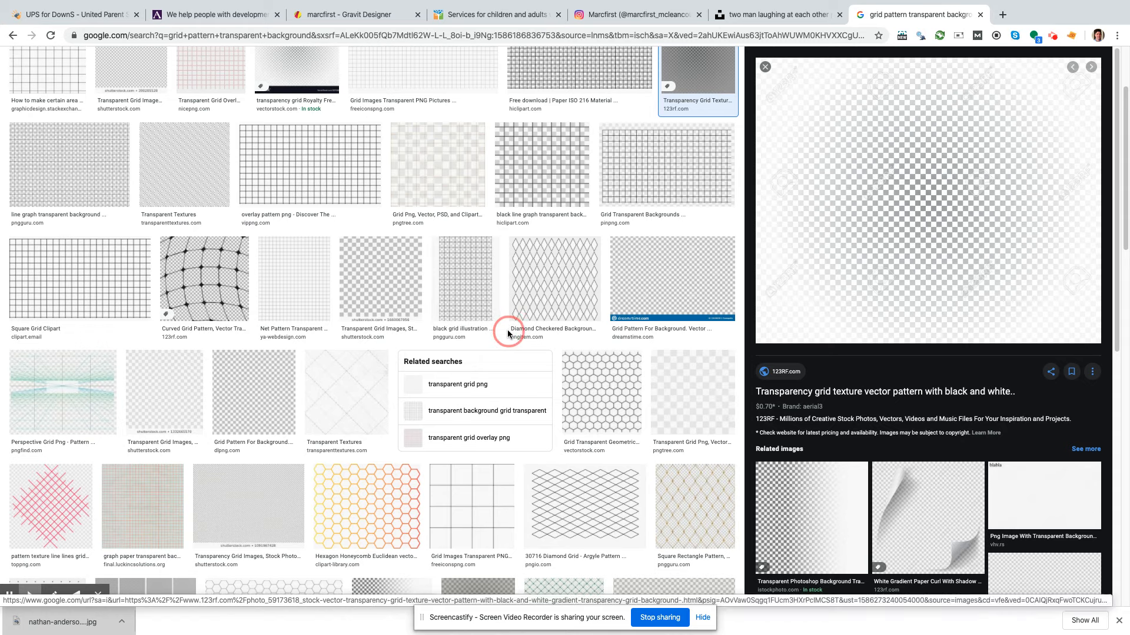
scroll(510, 330, "down", 2)
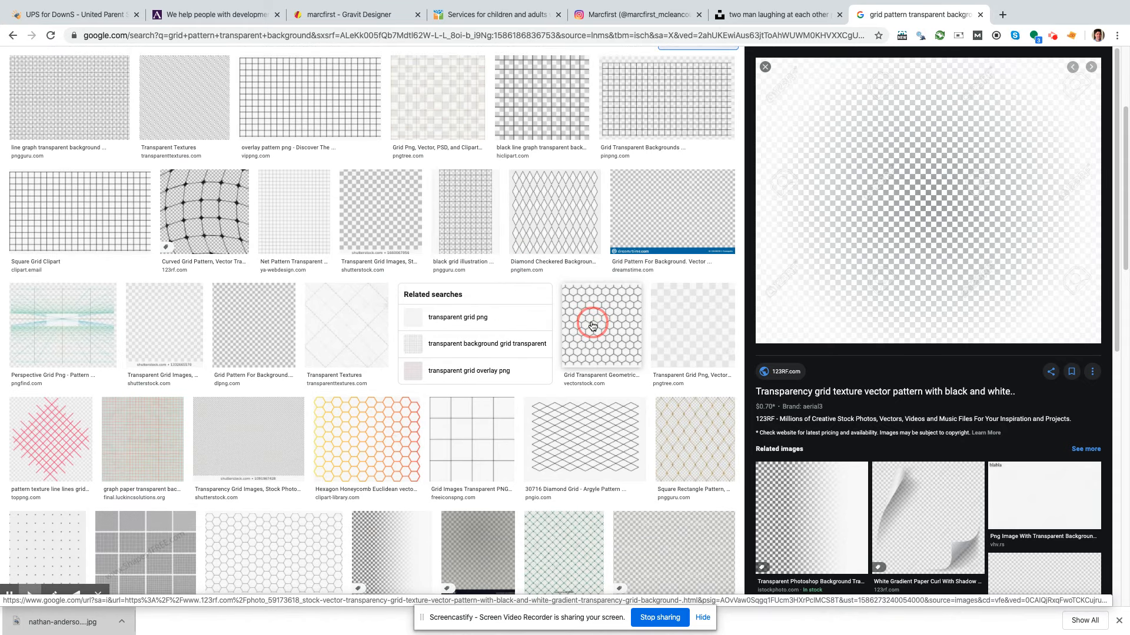
scroll(592, 325, "up", 3)
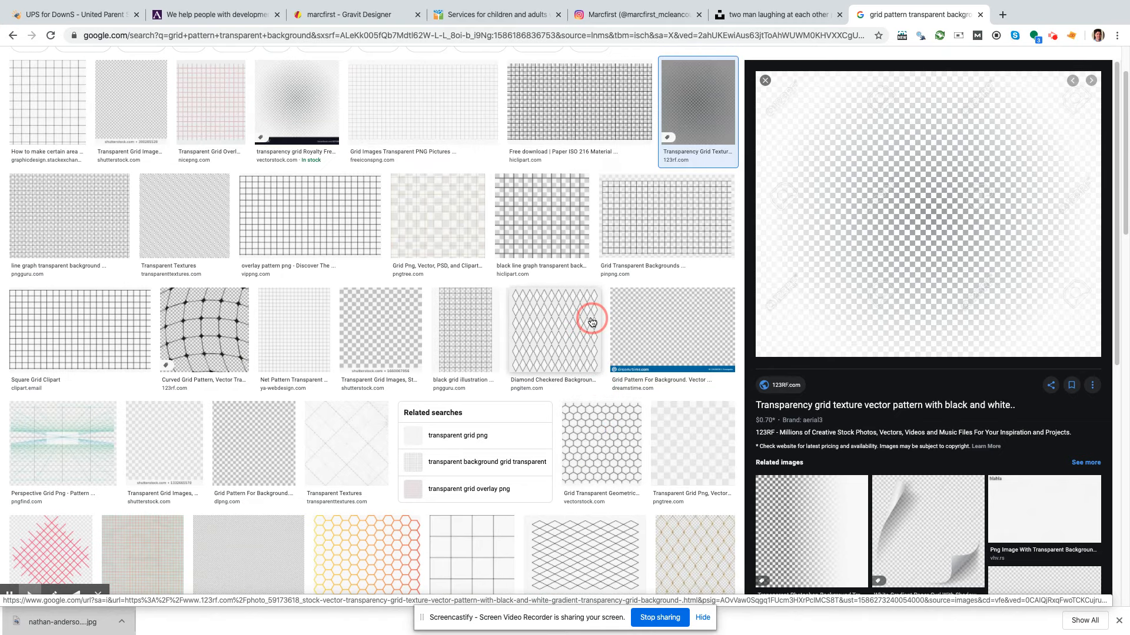
scroll(591, 322, "up", 2)
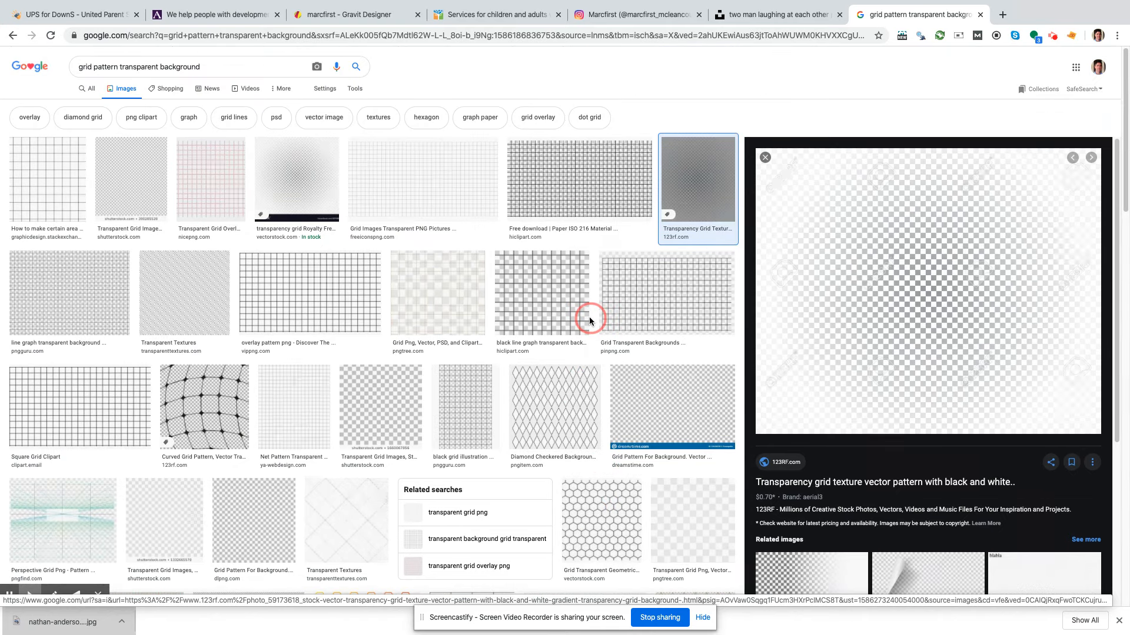
scroll(591, 321, "down", 7)
scroll(590, 321, "down", 2)
scroll(591, 317, "down", 4)
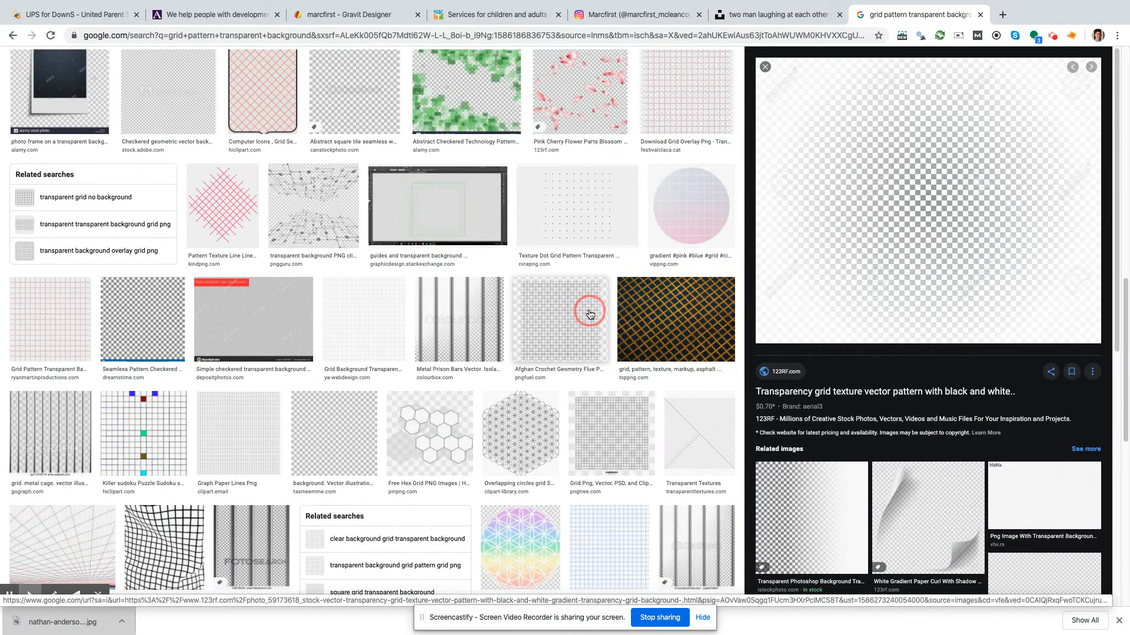
scroll(590, 314, "down", 1)
left_click(558, 176)
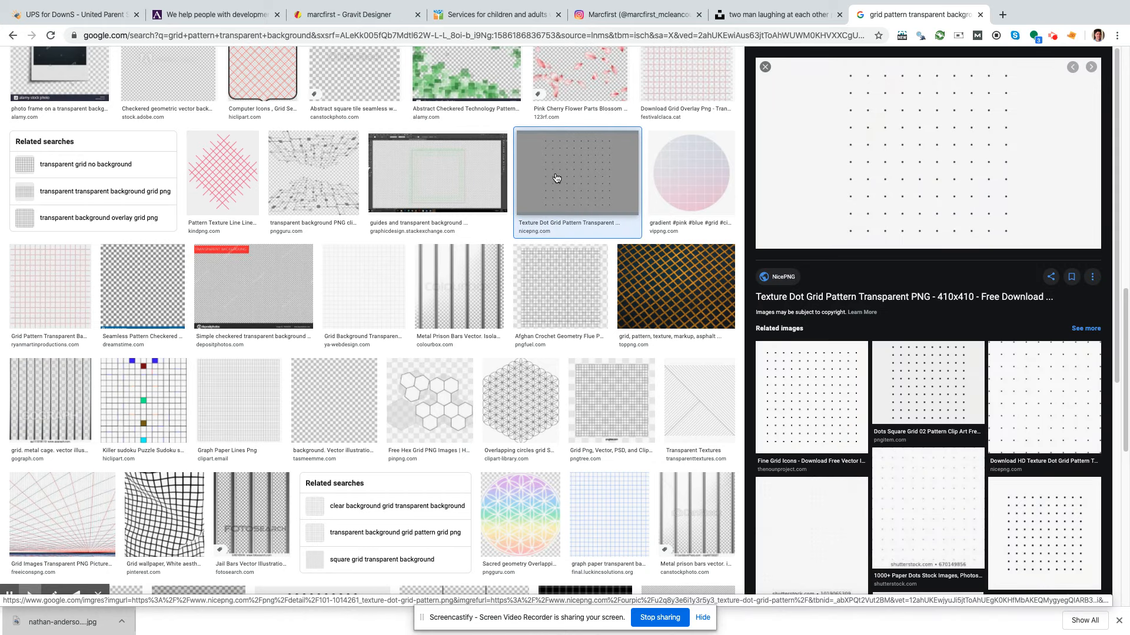
scroll(577, 294, "down", 1)
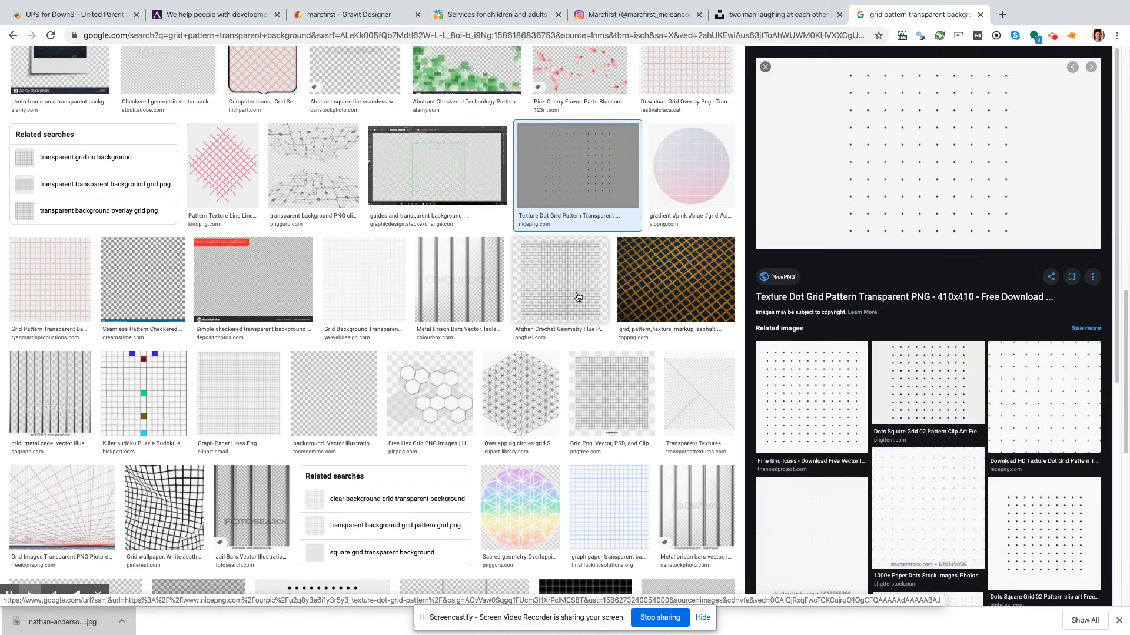
scroll(511, 379, "down", 5)
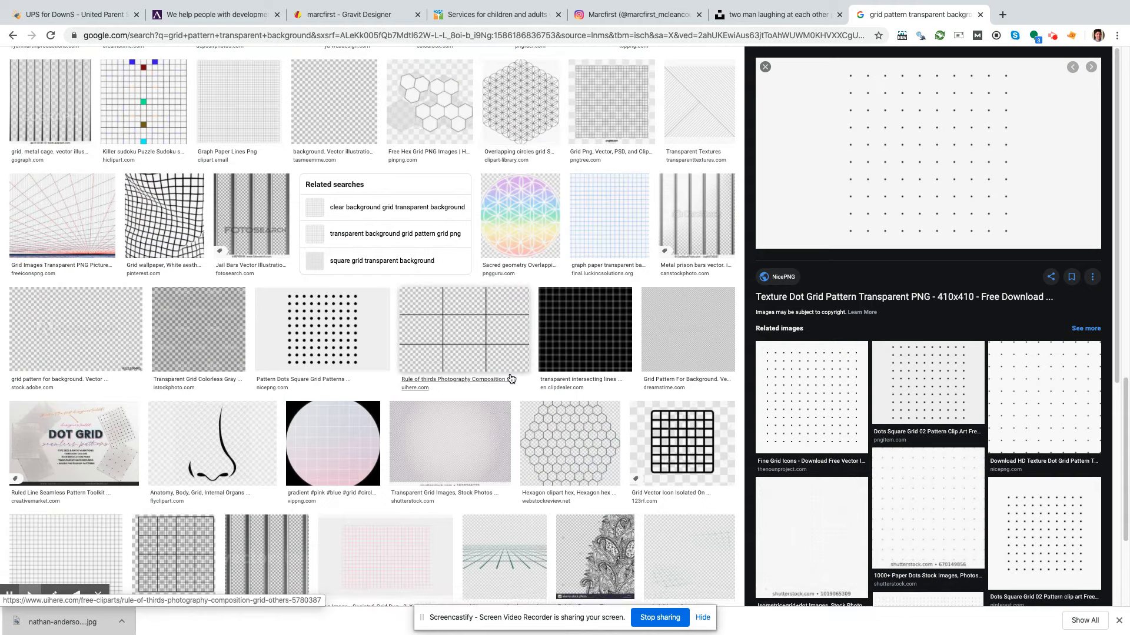
scroll(510, 374, "up", 15)
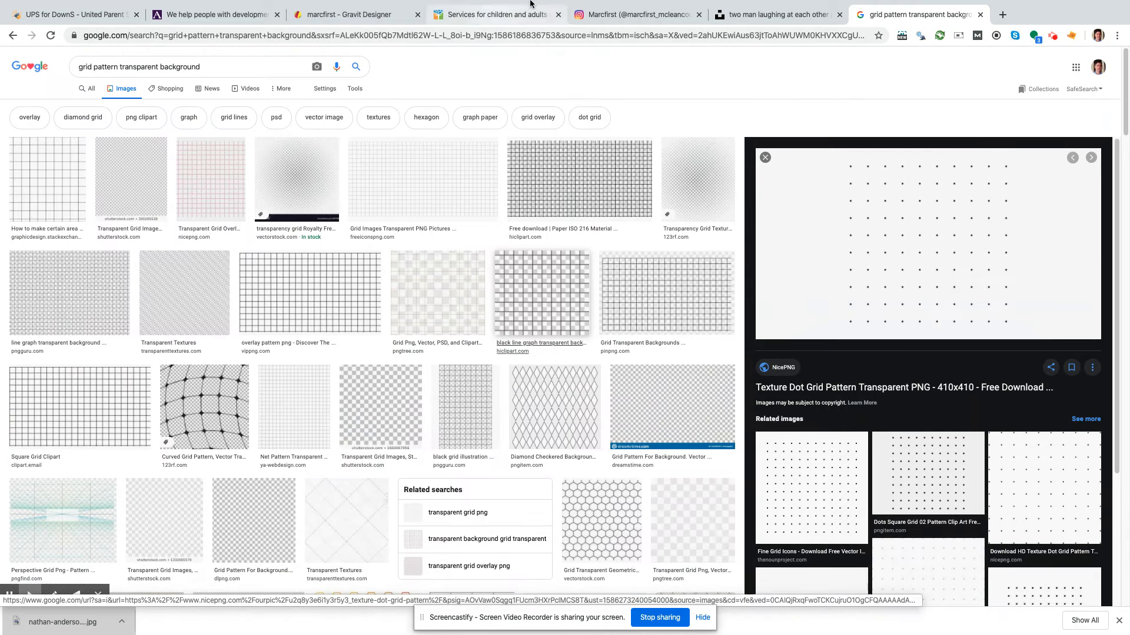
Step: Search Google for "free textures background"
left_click(559, 40)
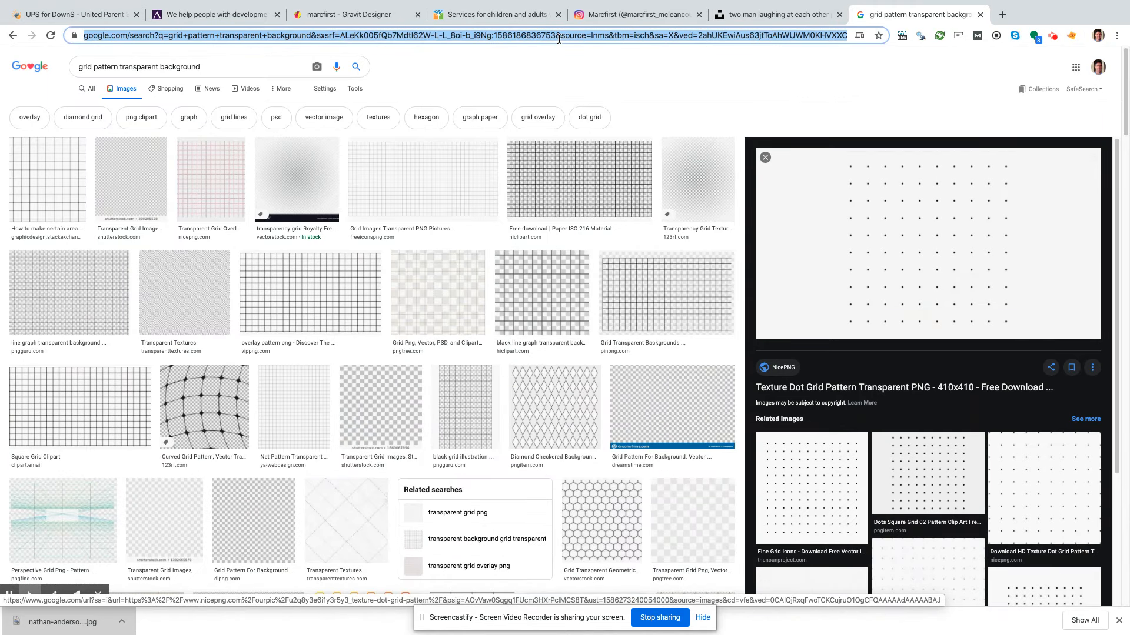
type("free")
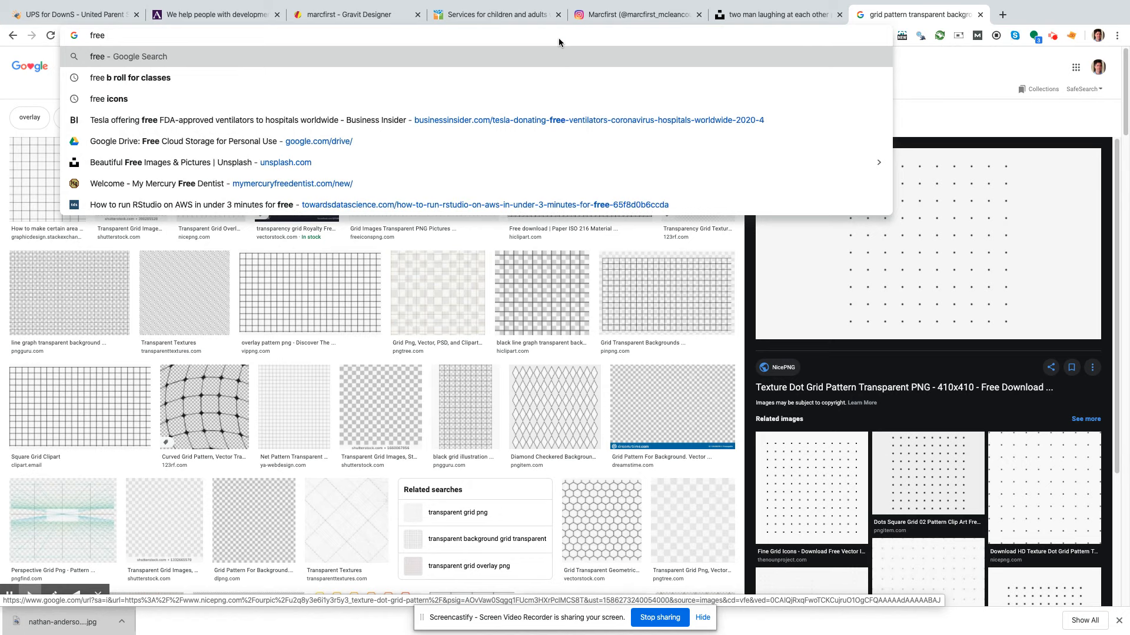
type(" t")
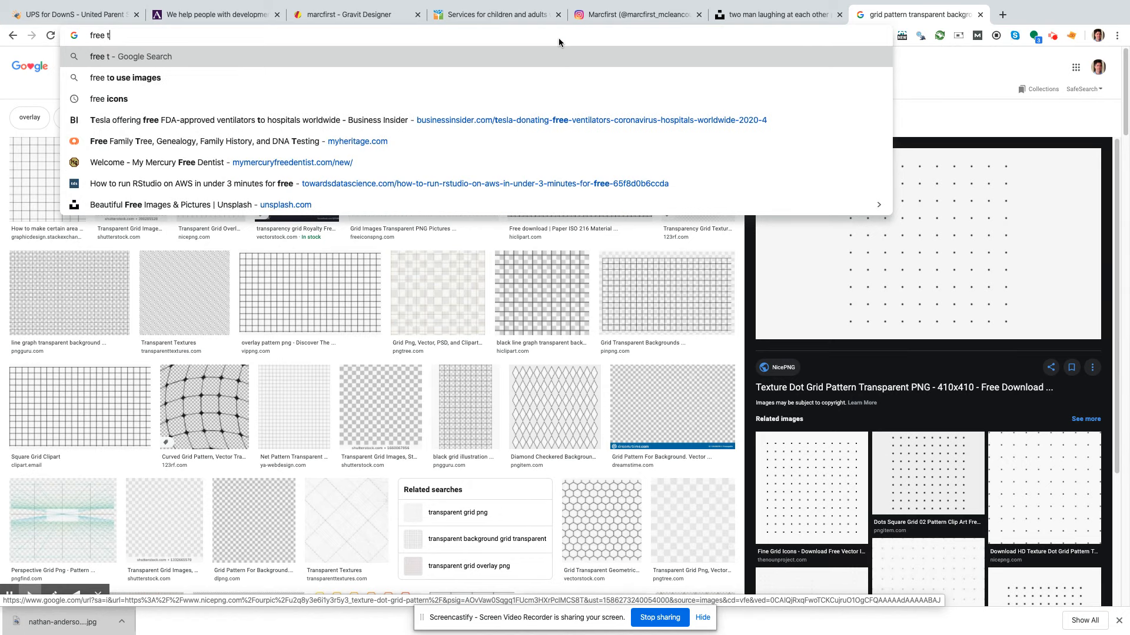
type("extures background")
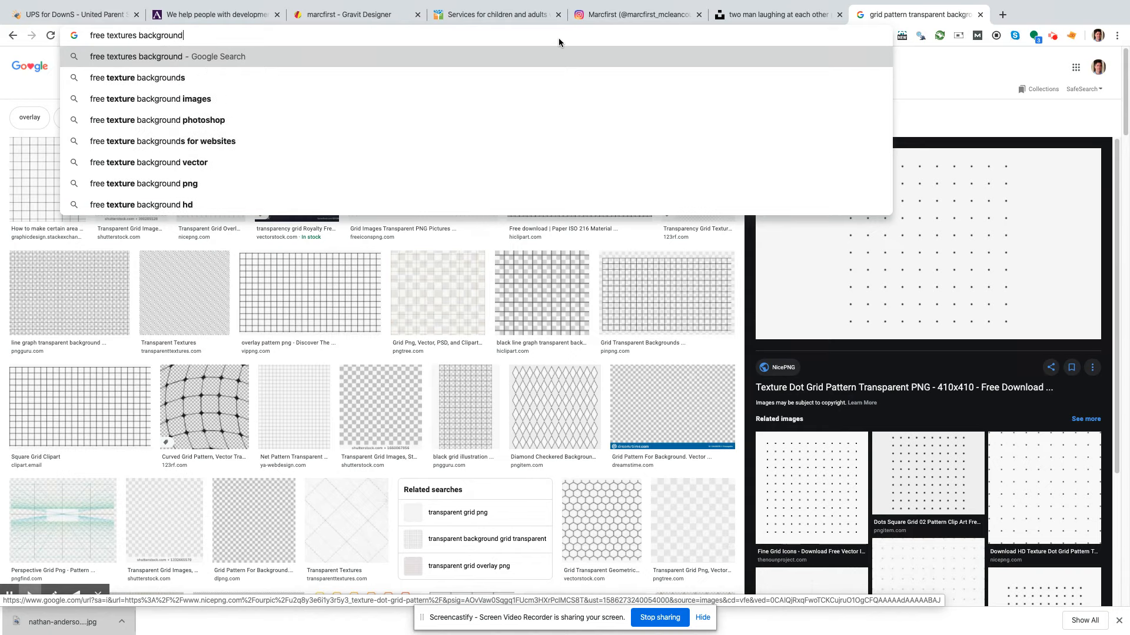
key("Return")
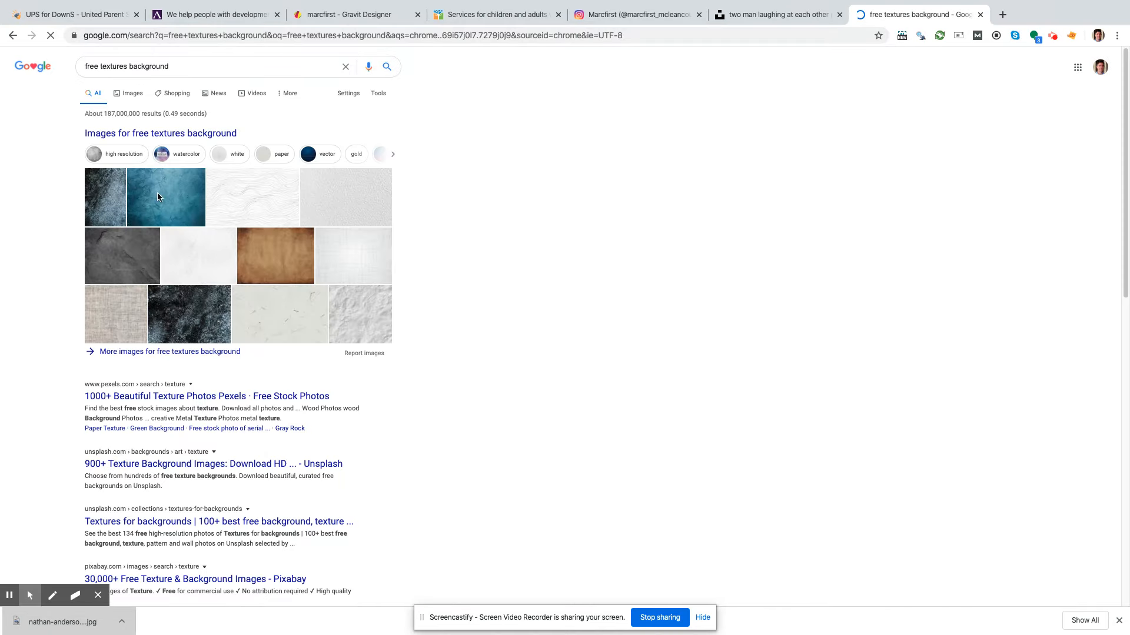
Step: Look through the free texture websites in the search results and open the second page of results
scroll(482, 264, "down", 3)
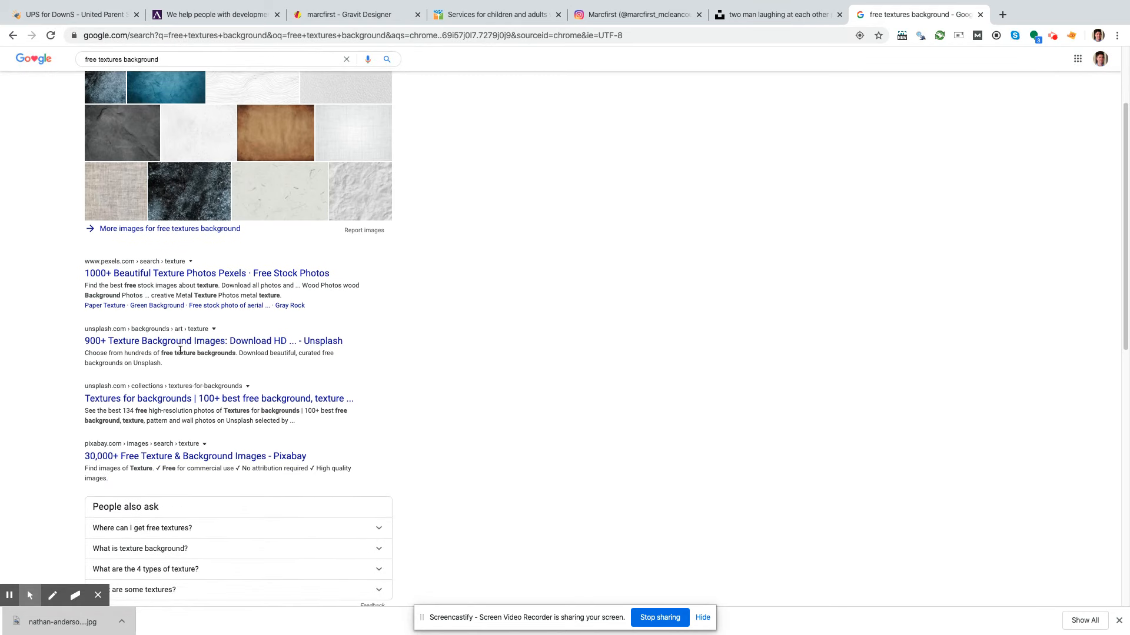
scroll(397, 338, "down", 3)
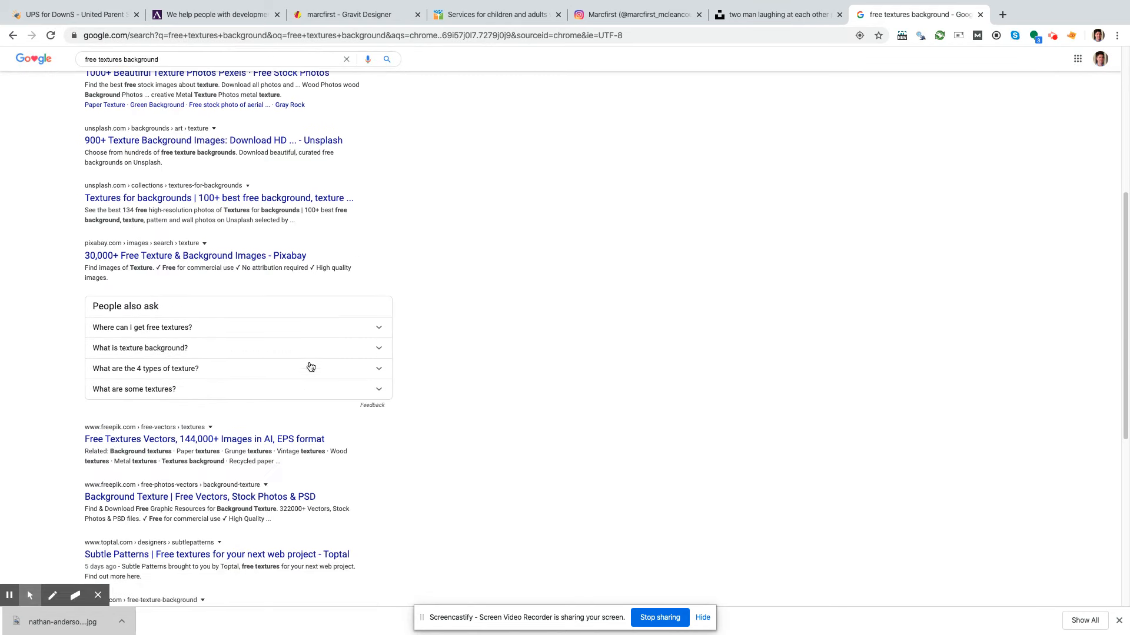
scroll(248, 406, "down", 2)
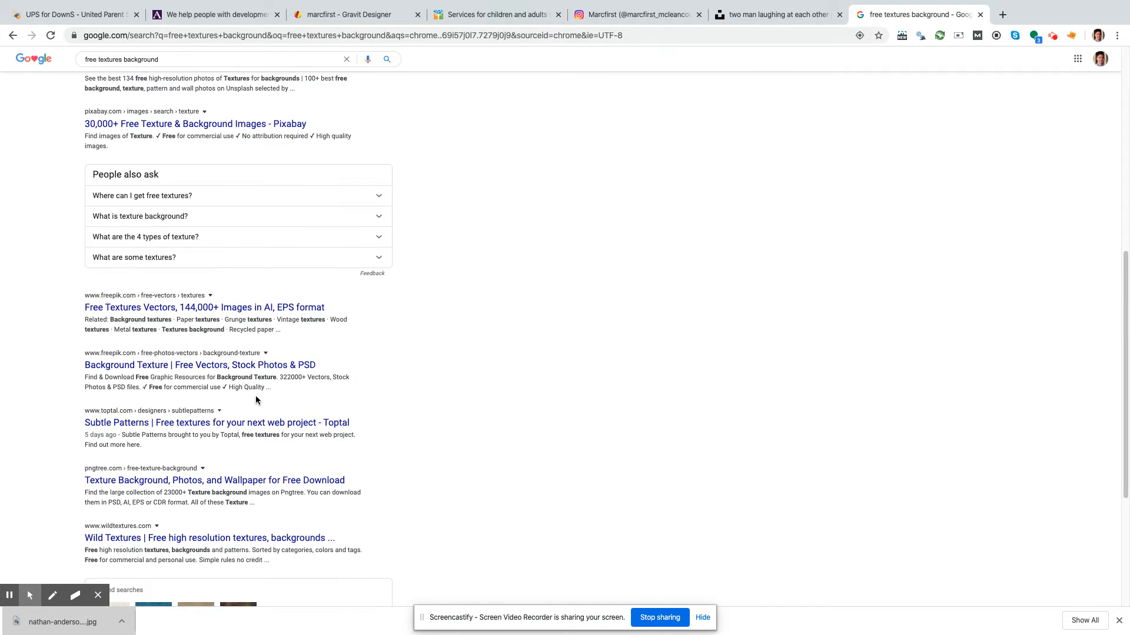
scroll(255, 400, "down", 3)
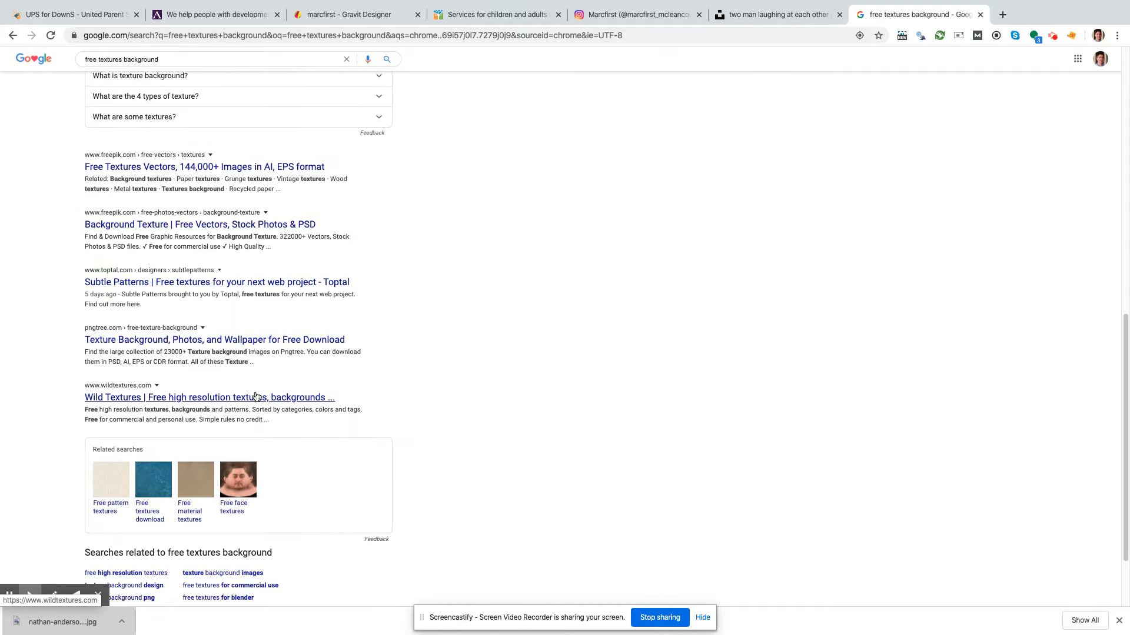
scroll(255, 396, "down", 2)
left_click(302, 560)
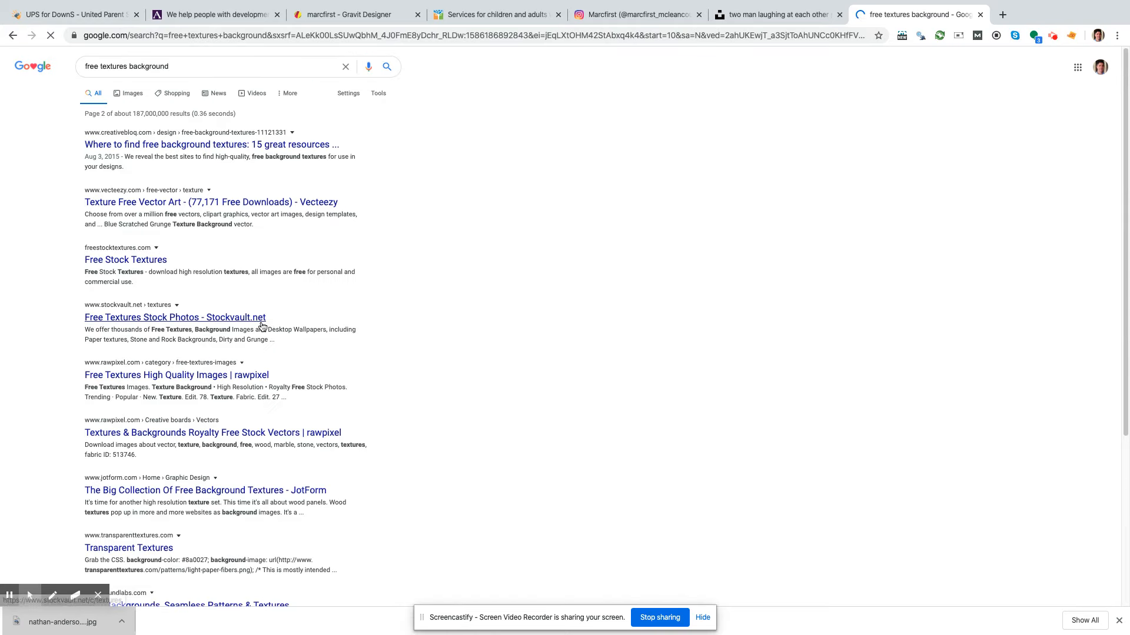
Step: Look through the second page of texture results and open Smashing Magazine's "100 Beautiful Free Textures For Your Design" article
scroll(219, 300, "down", 1)
scroll(218, 300, "down", 3)
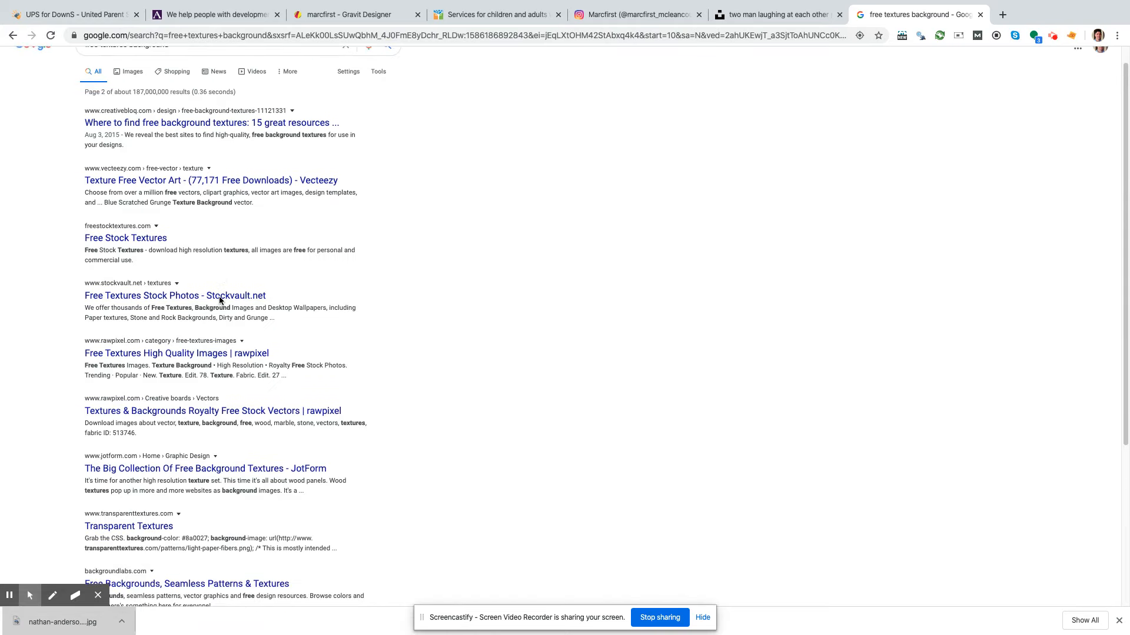
scroll(220, 302, "down", 5)
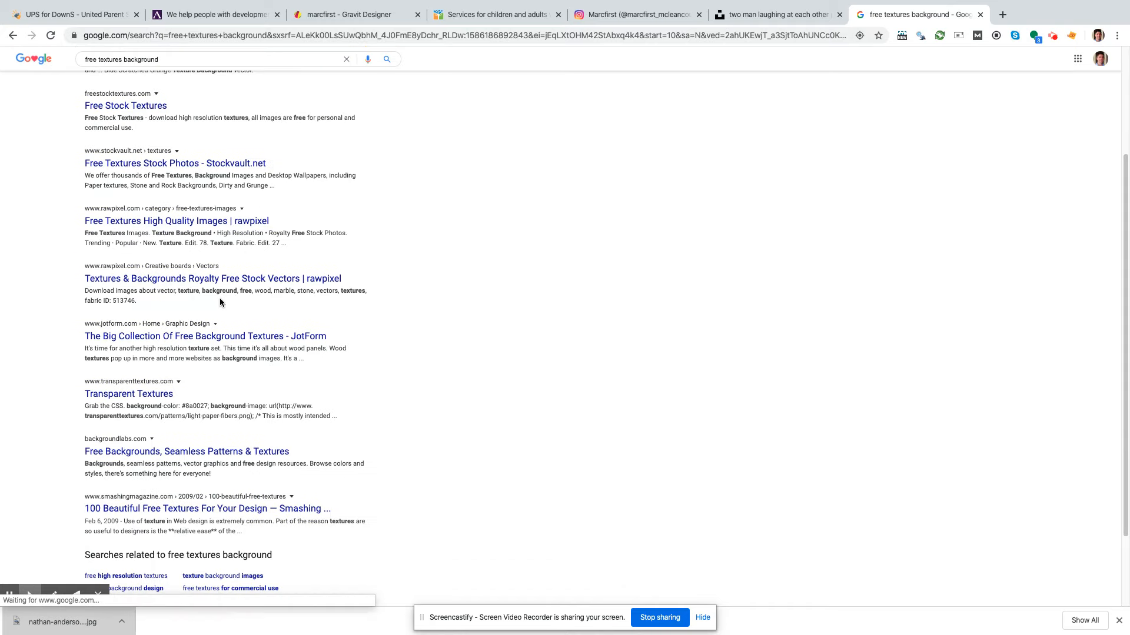
scroll(220, 304, "down", 1)
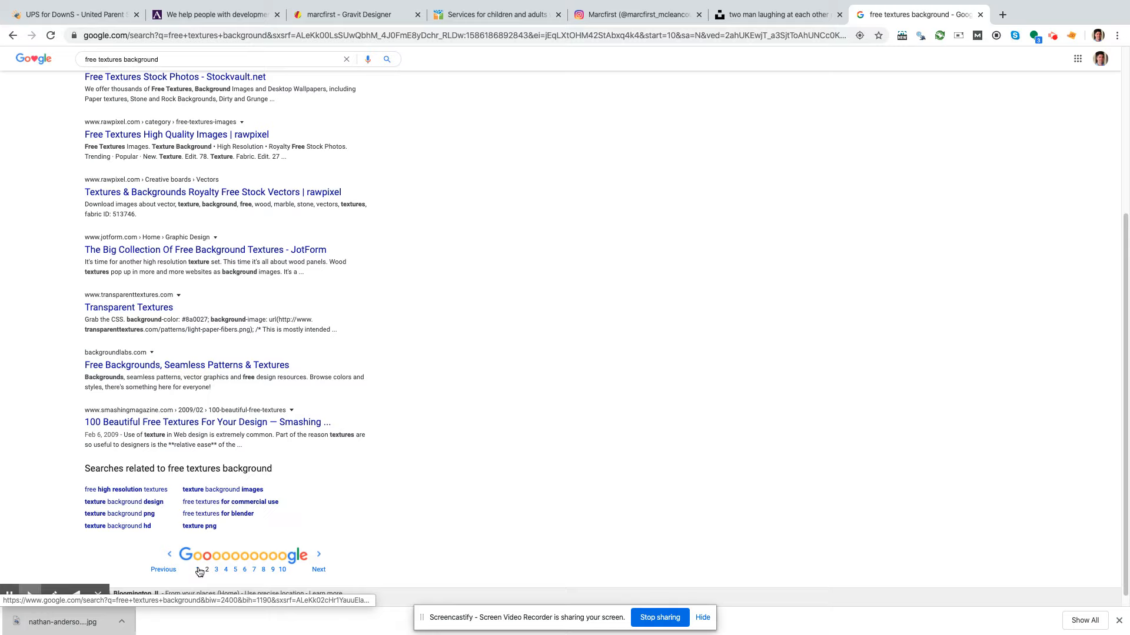
left_click(311, 410)
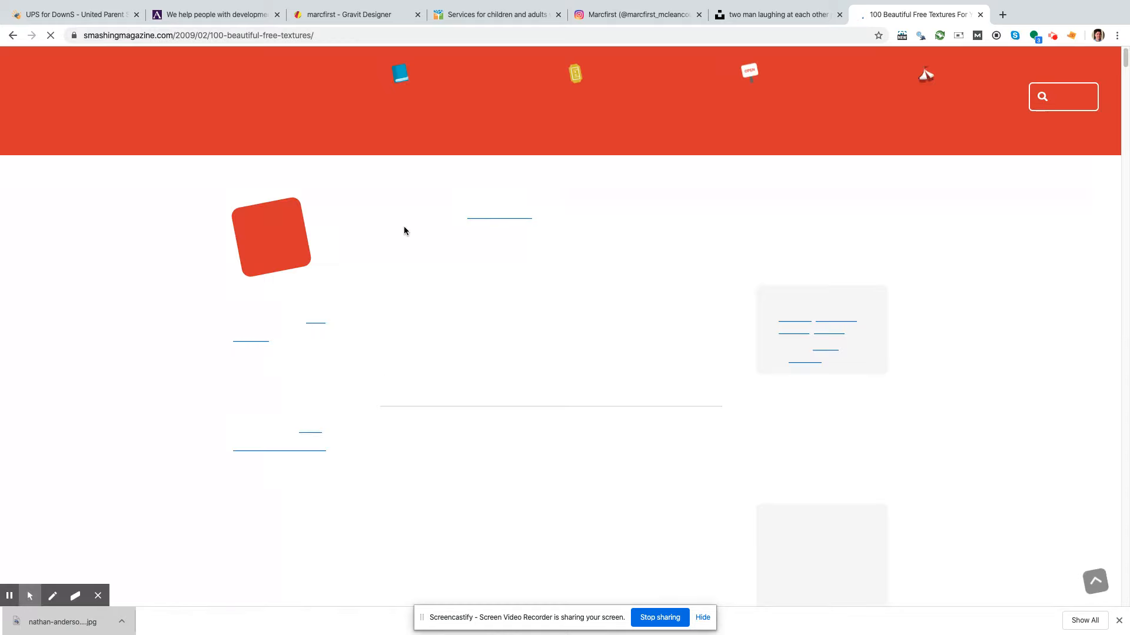
Step: Examine the wool, leather, denim, cardboard, paper and wood textures in the article for a suitable panel overlay
scroll(560, 207, "down", 9)
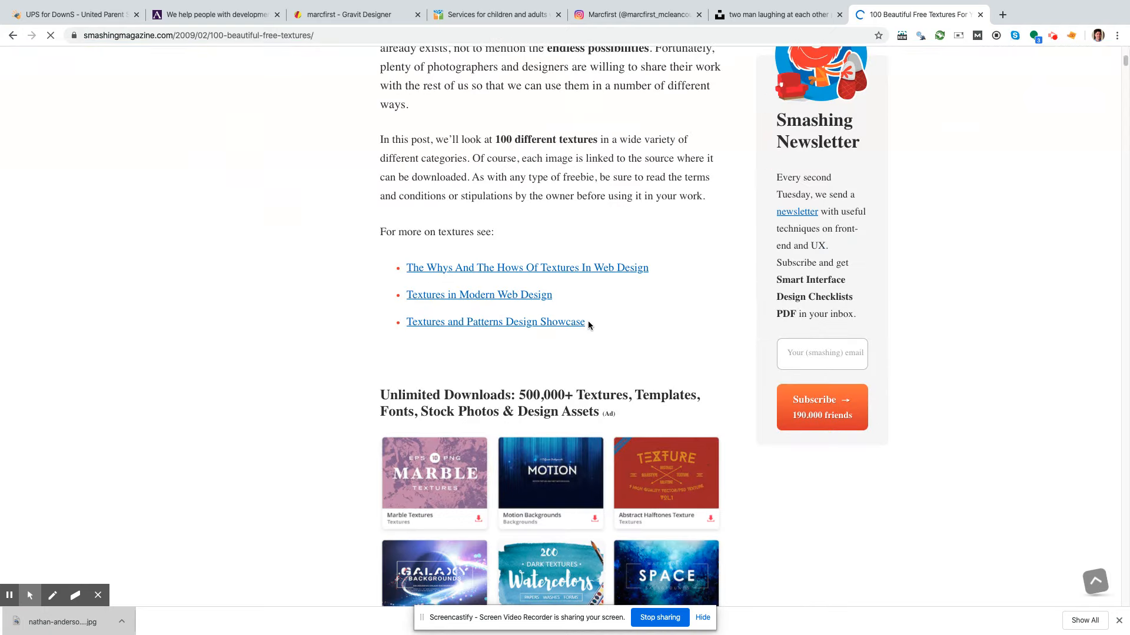
scroll(589, 322, "down", 8)
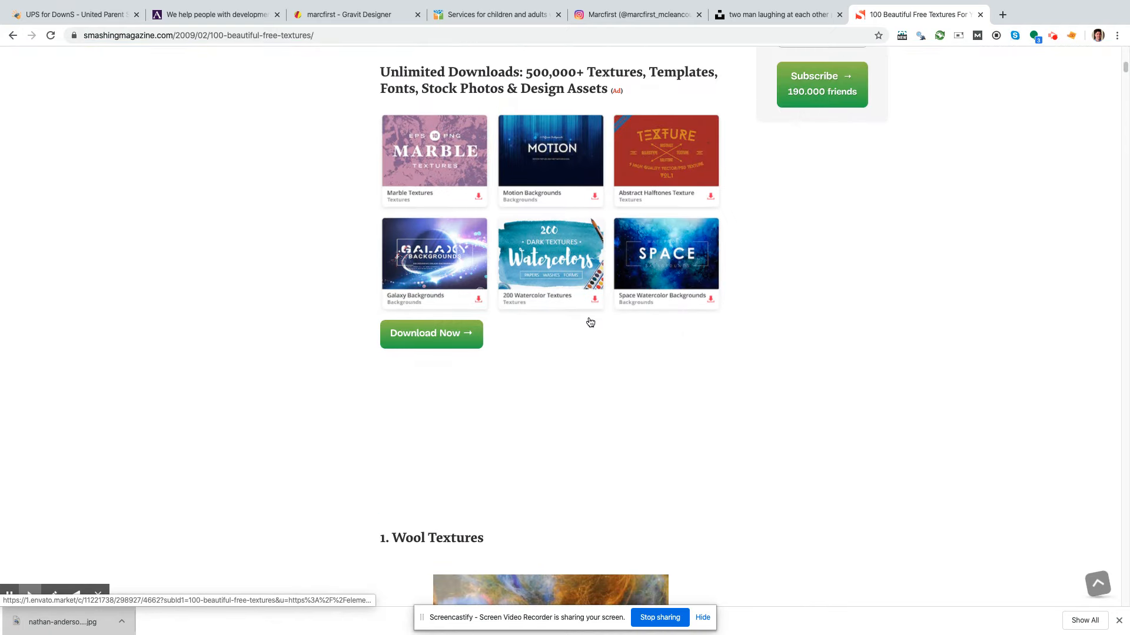
scroll(590, 320, "down", 20)
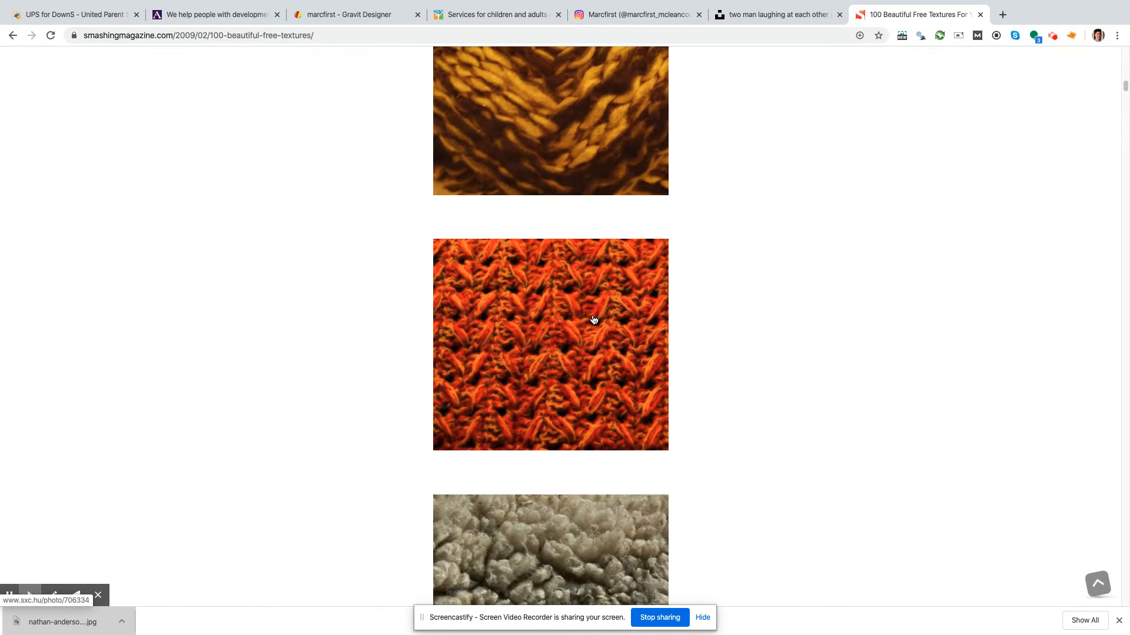
scroll(594, 320, "down", 9)
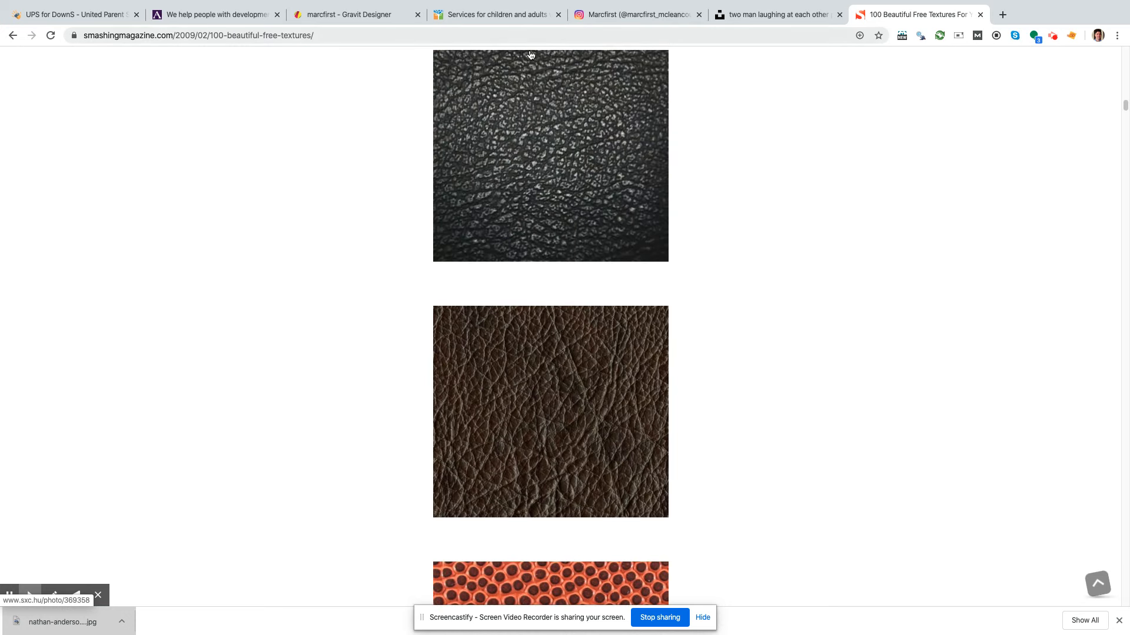
scroll(696, 242, "down", 4)
scroll(719, 242, "down", 14)
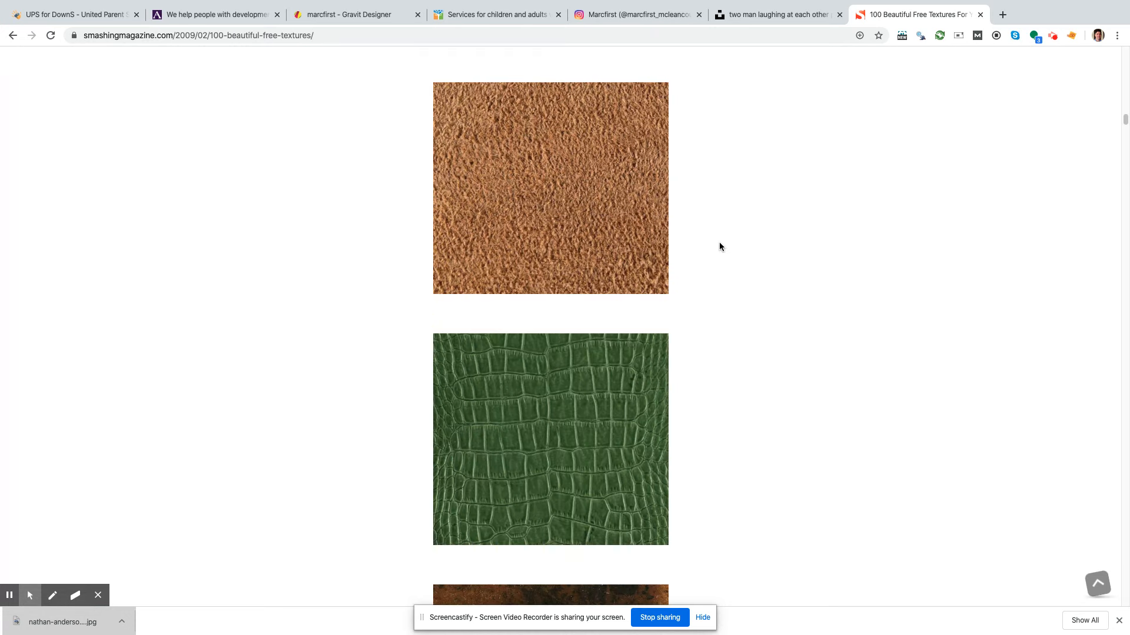
scroll(719, 242, "down", 9)
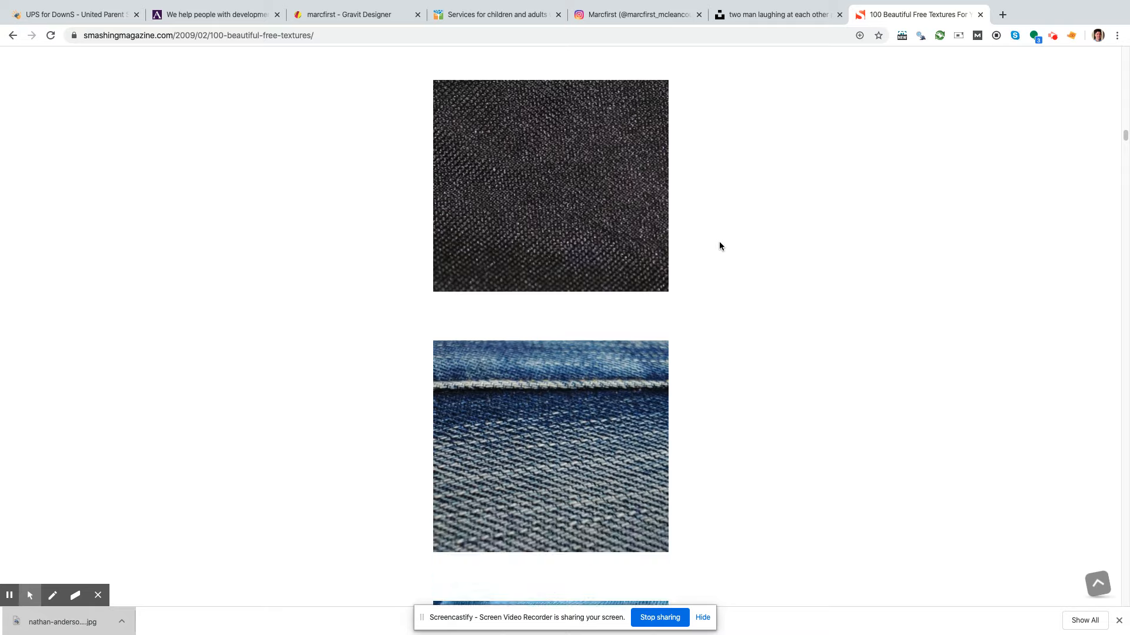
scroll(718, 246, "down", 4)
scroll(717, 246, "down", 15)
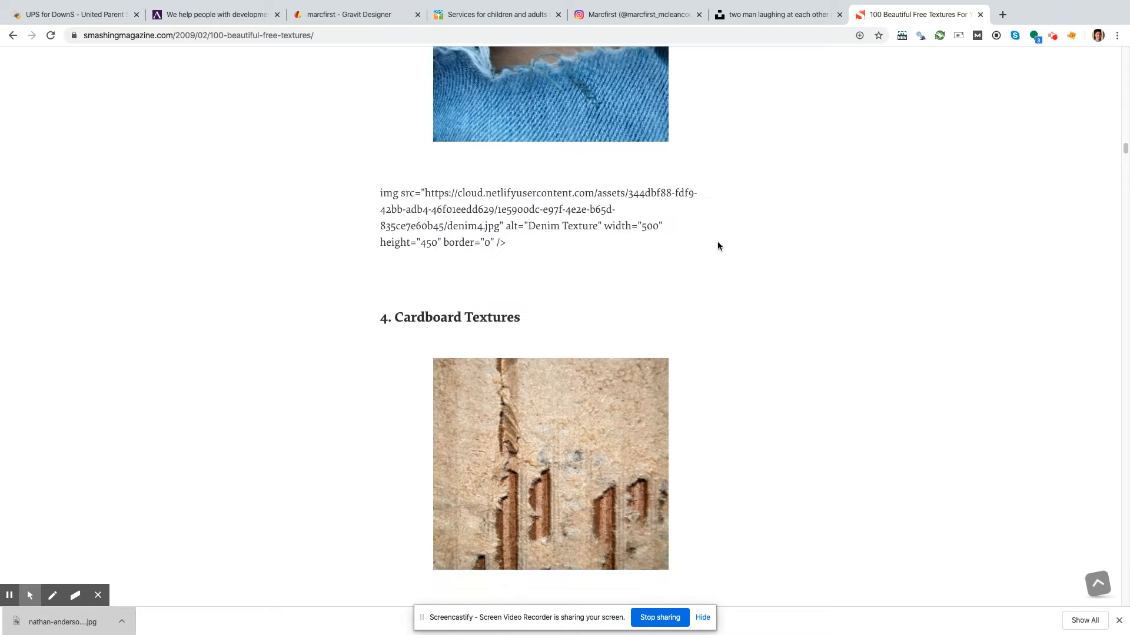
scroll(718, 241, "down", 15)
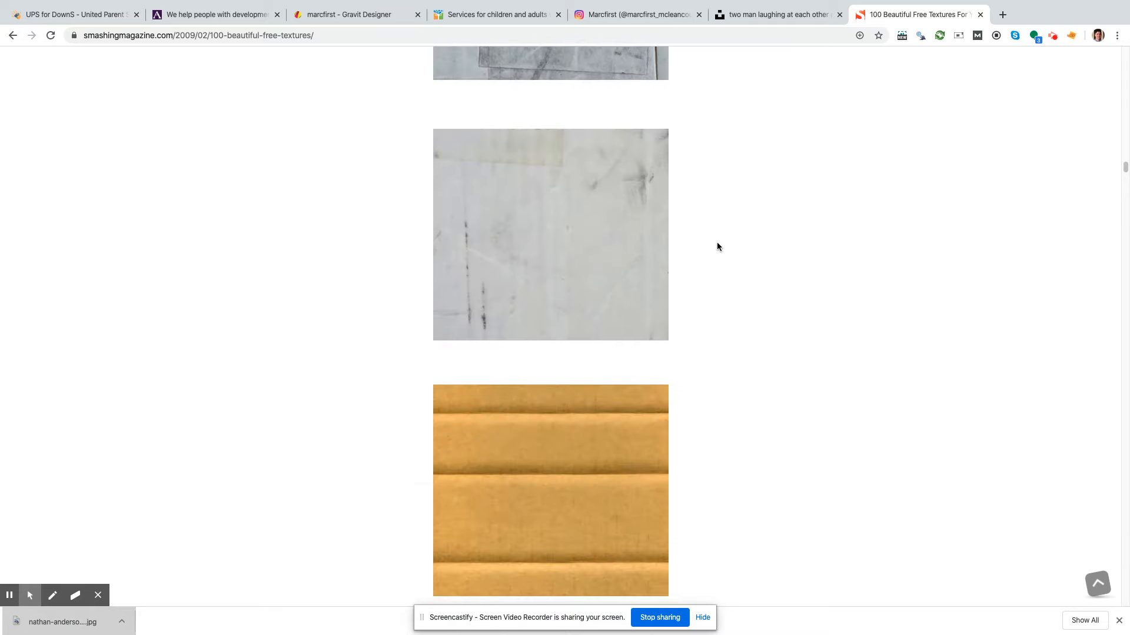
scroll(715, 238, "down", 2)
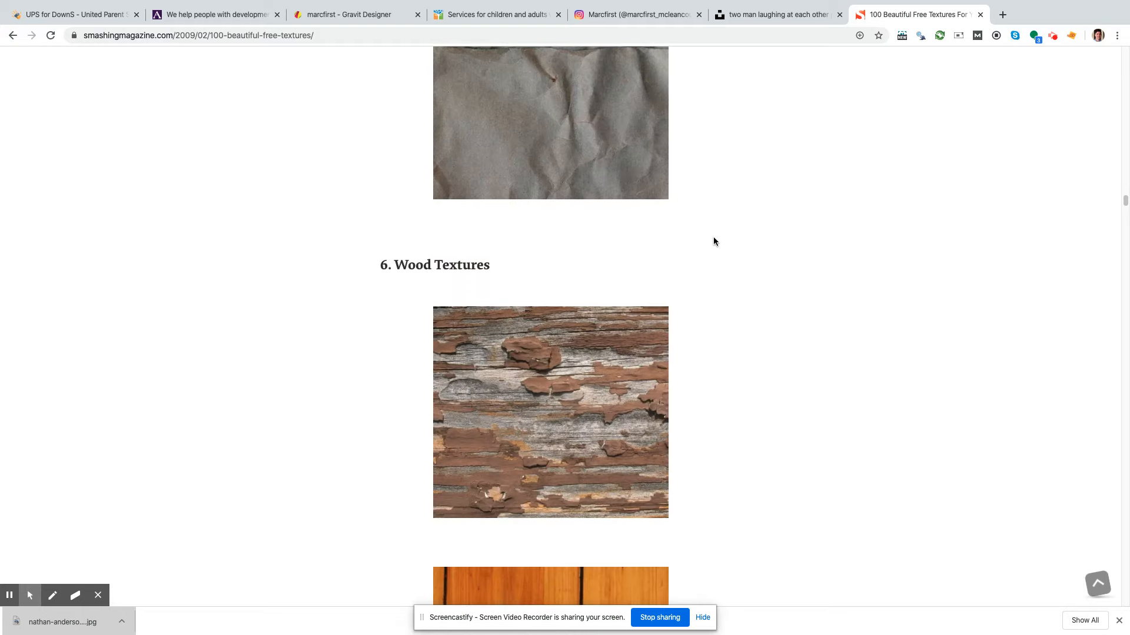
scroll(715, 238, "up", 9)
scroll(715, 238, "up", 4)
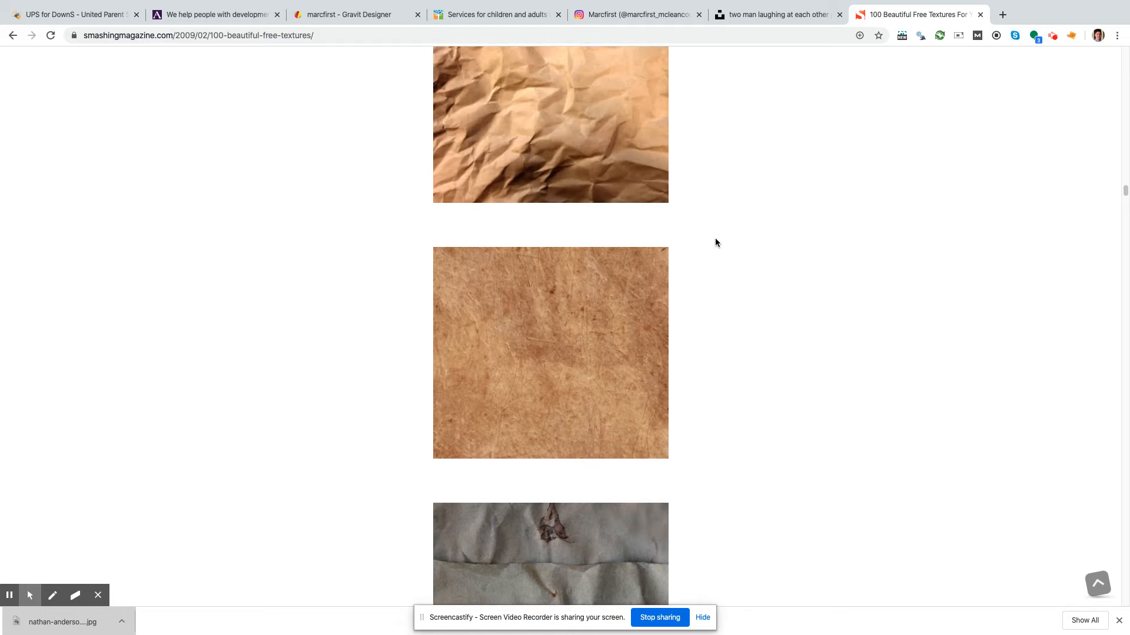
Step: Save the crumpled light brown paper texture as the JPEG image paper3 in the Downloads folder
right_click(568, 316)
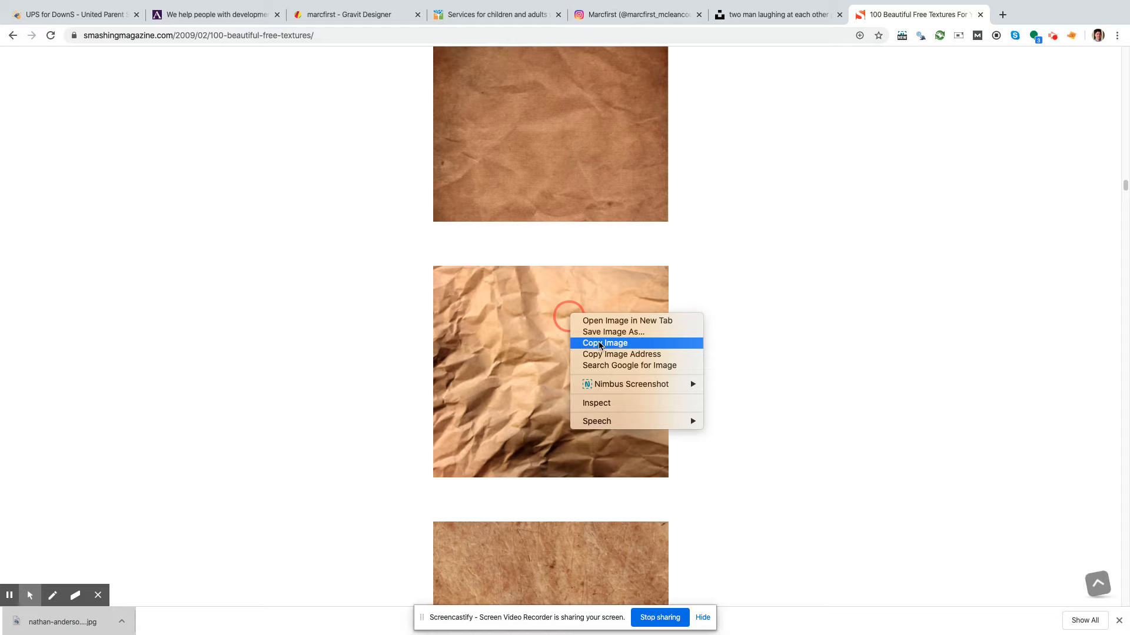
left_click(723, 281)
right_click(608, 317)
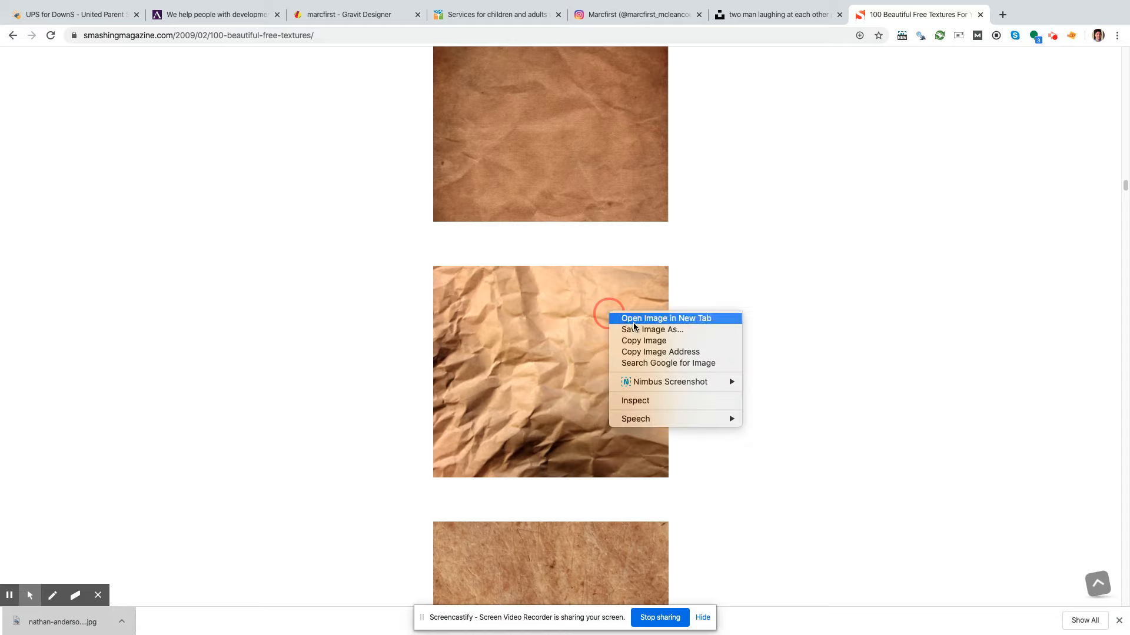
left_click(646, 352)
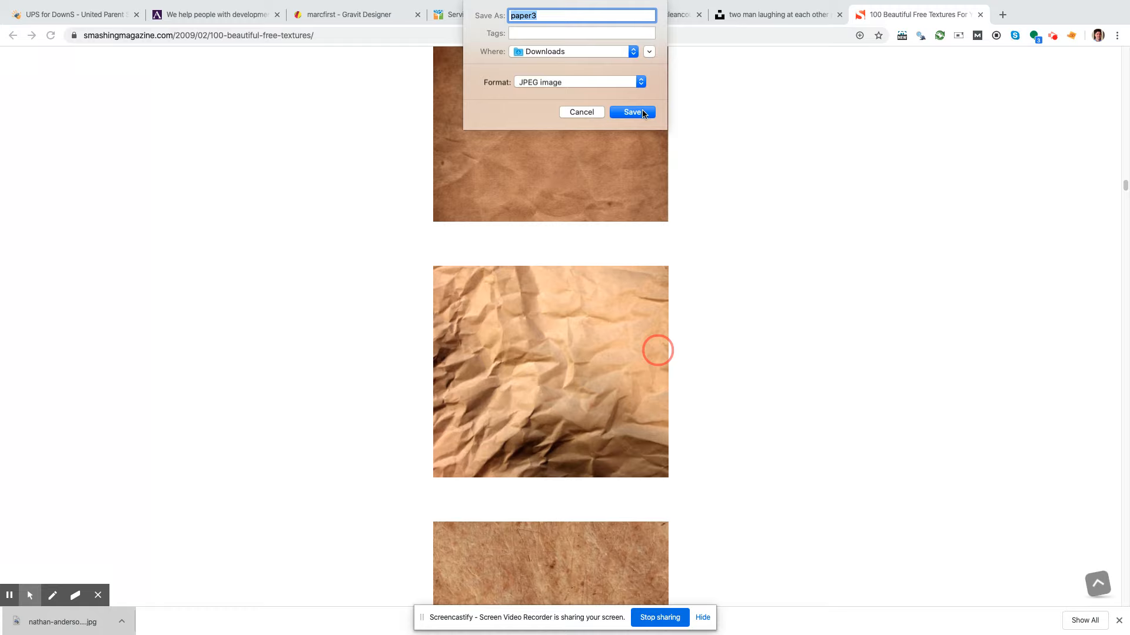
left_click(643, 113)
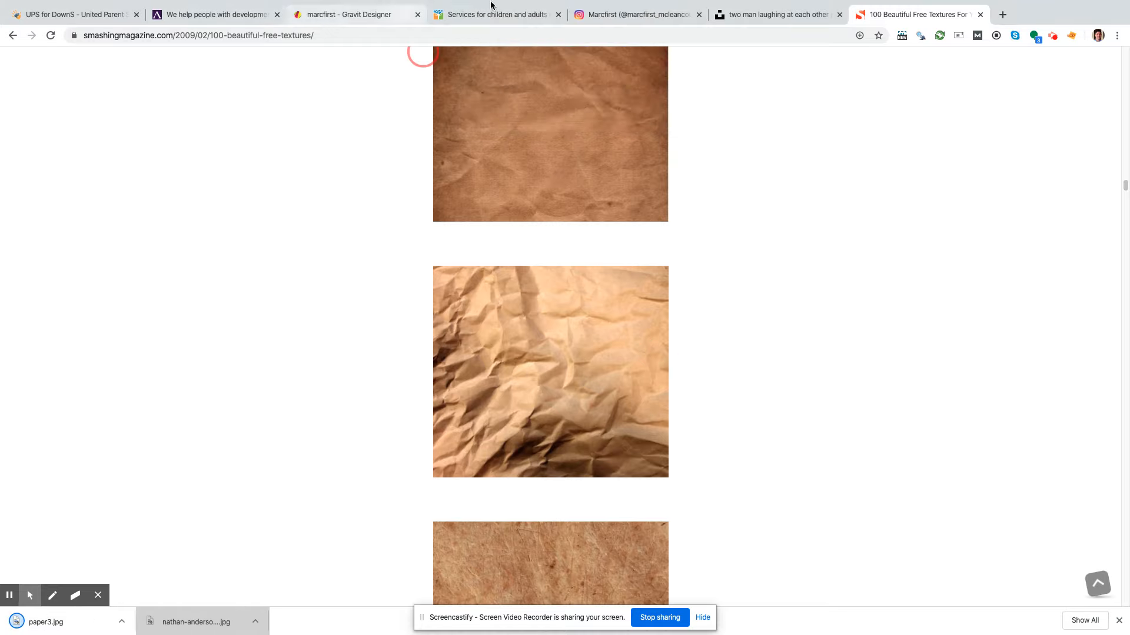
Step: Switch to Gravit Designer, place the downloaded paper3.jpg over the headline panel and enlarge it proportionally to the panel's height, about 702 × 632
left_click(365, 14)
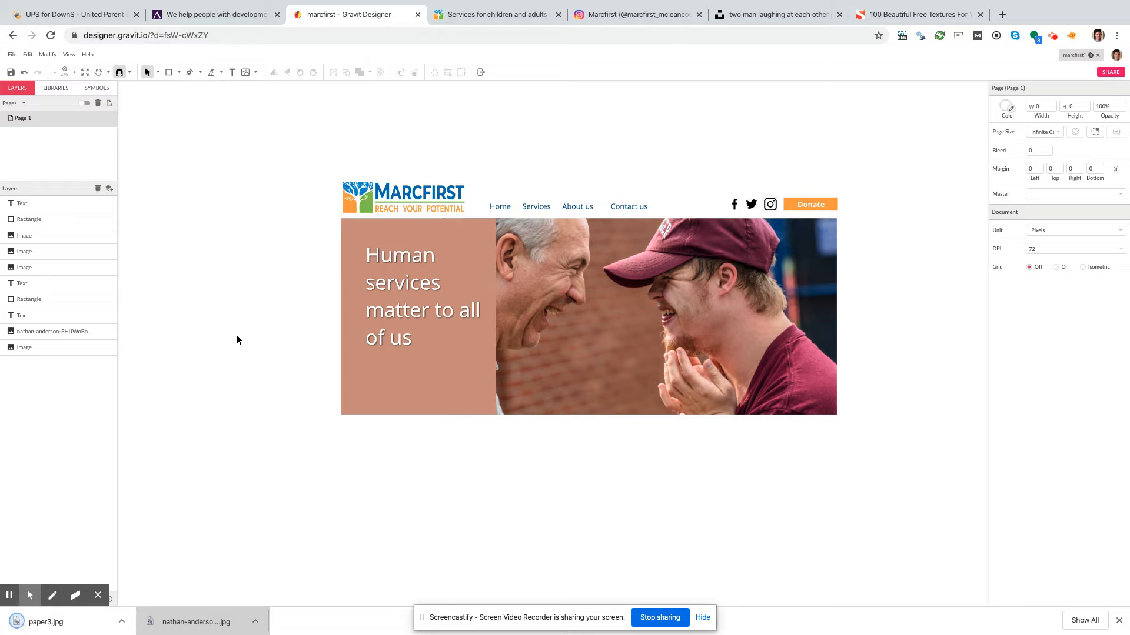
left_click_drag(70, 622, 261, 355)
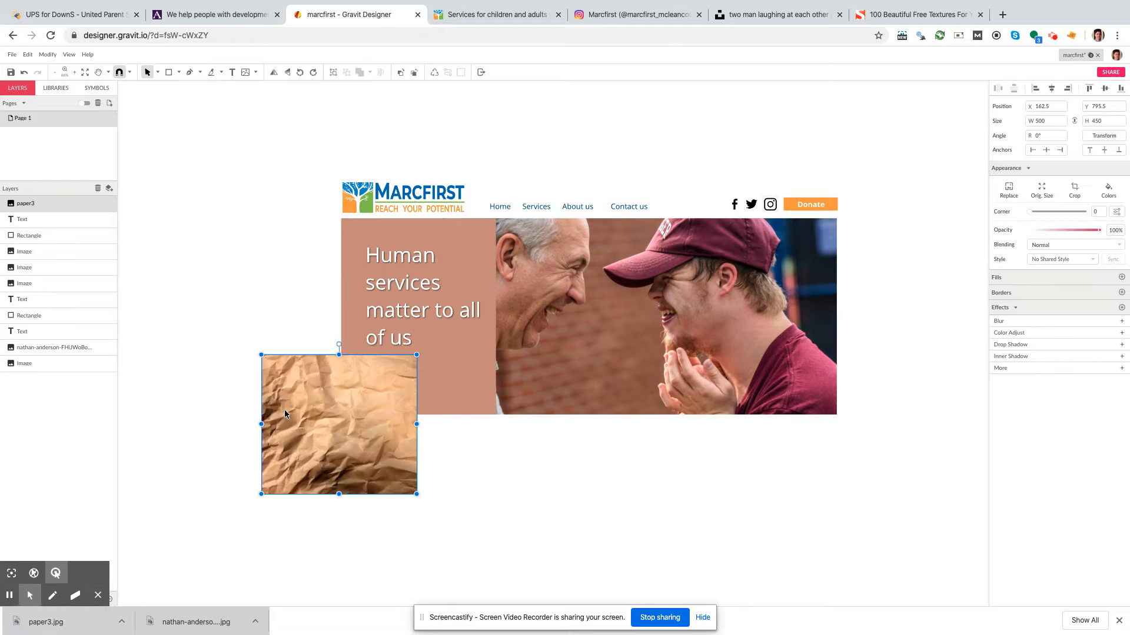
left_click_drag(339, 453, 416, 320)
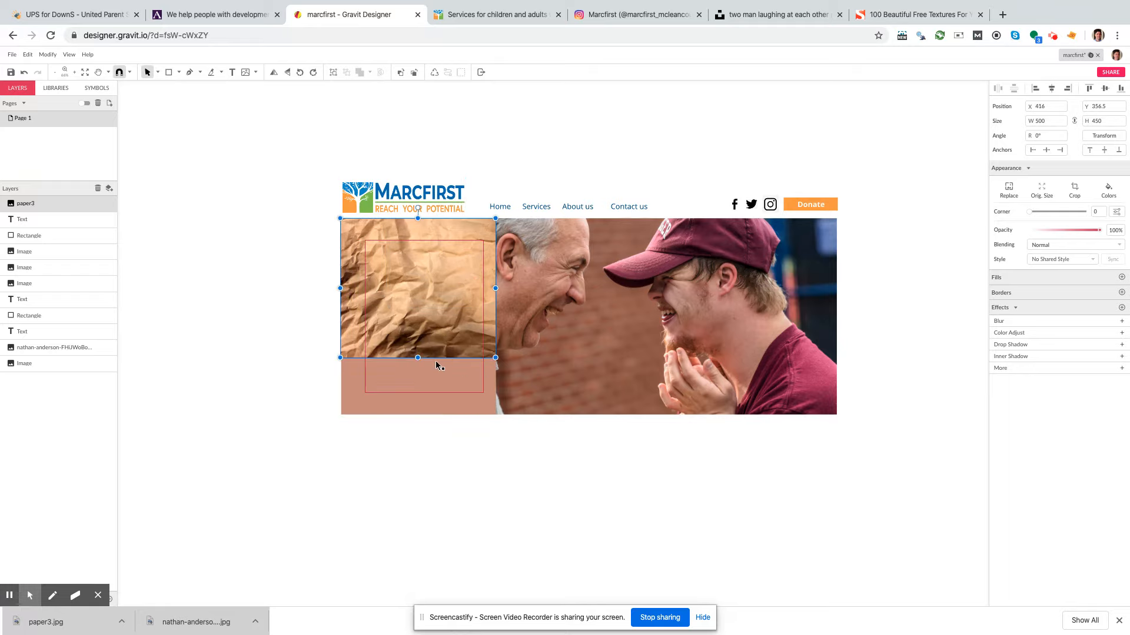
left_click(341, 357)
left_click_drag(340, 357, 278, 415)
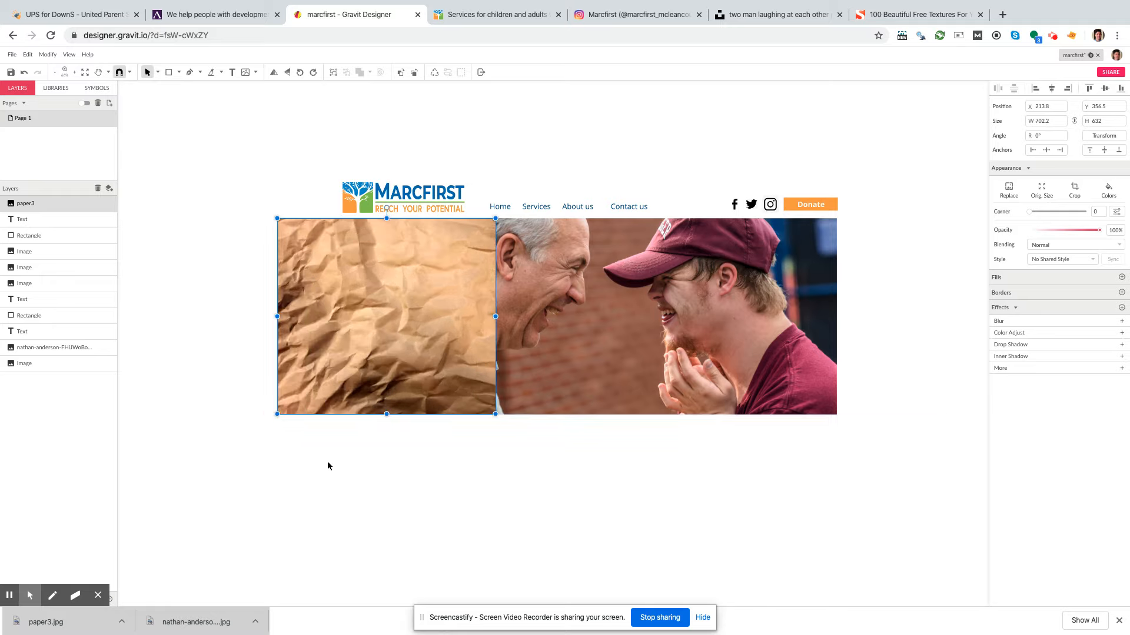
Step: Crop the paper image to the headline panel's width and move its layer beneath the headline text
left_click(361, 509)
left_click(408, 346)
left_click(1074, 188)
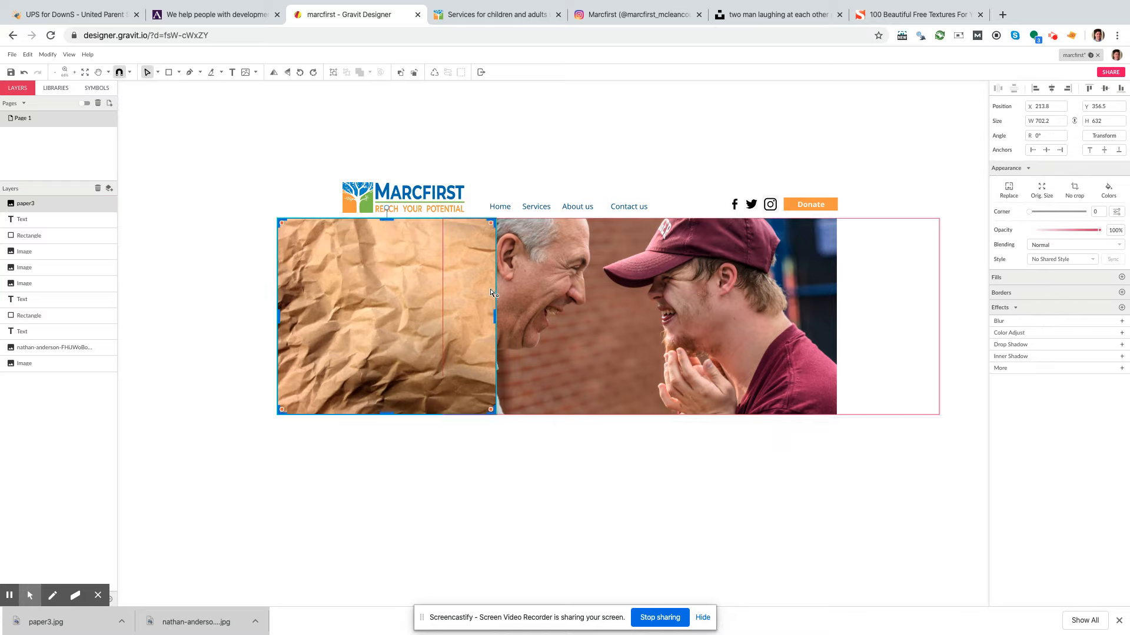
left_click_drag(279, 318, 342, 323)
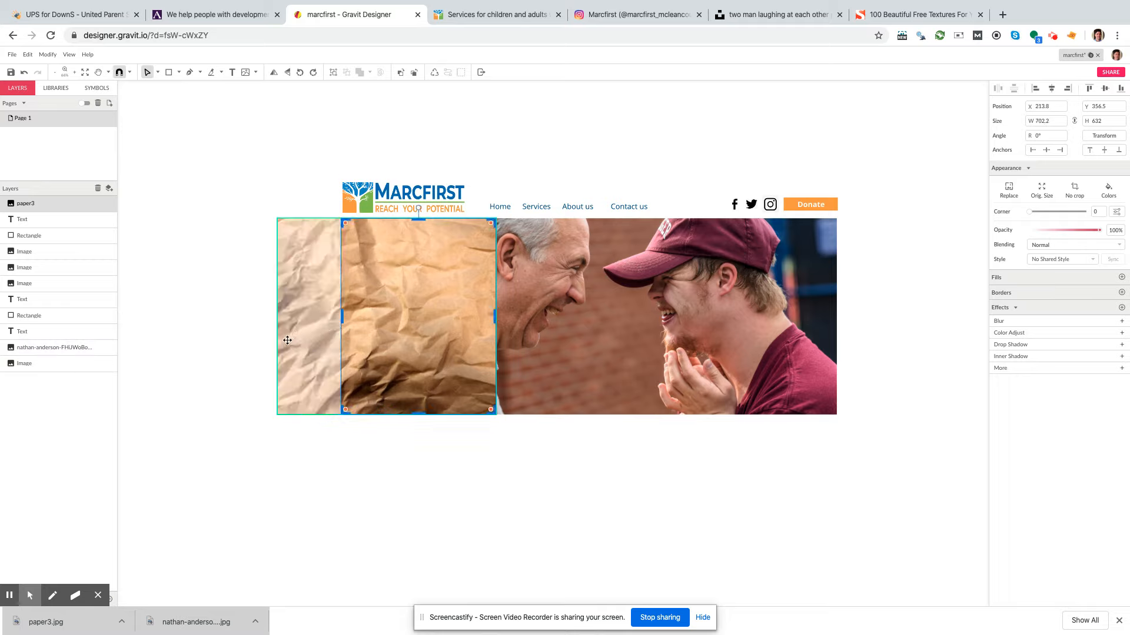
left_click(229, 342)
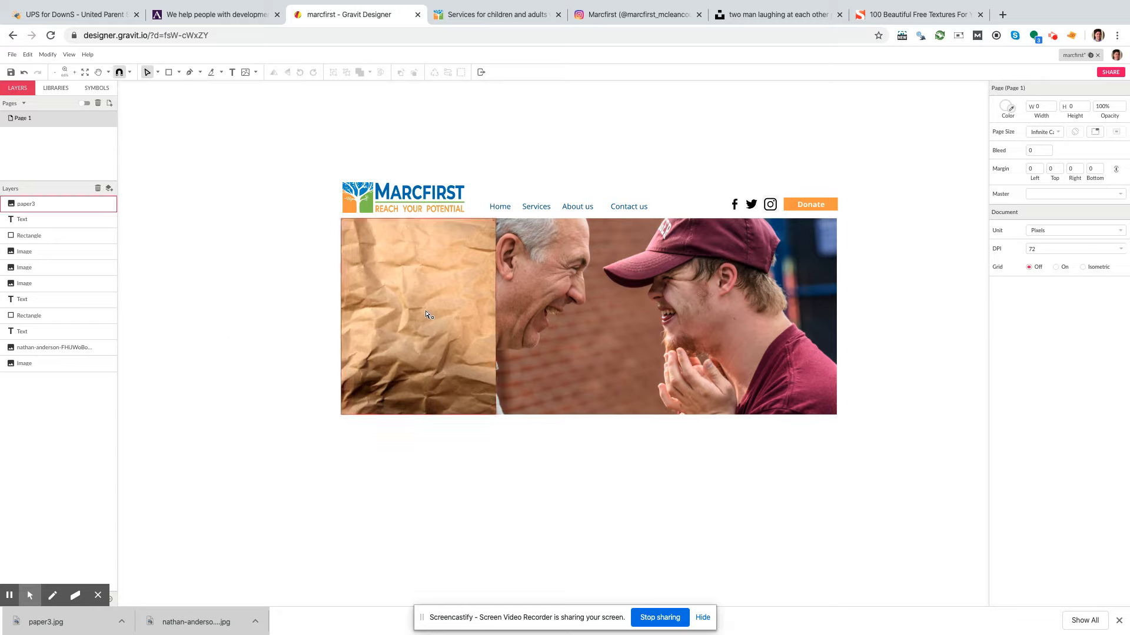
left_click_drag(40, 203, 44, 230)
left_click(425, 469)
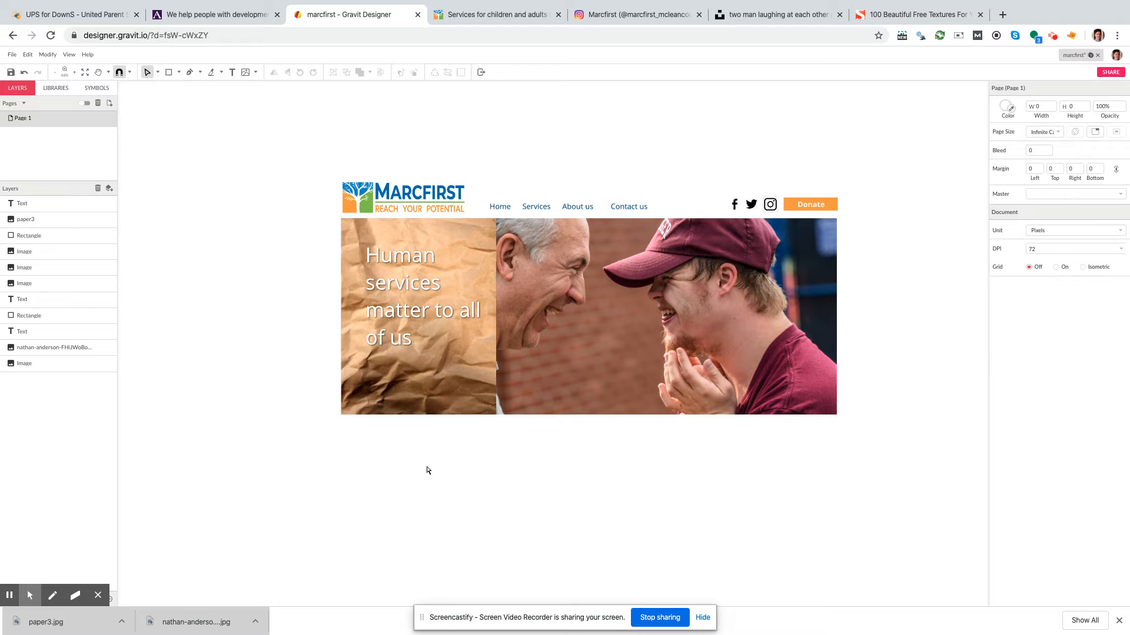
Step: Add a black fill with Normal blending at 100% to the paper3 image
left_click(478, 394)
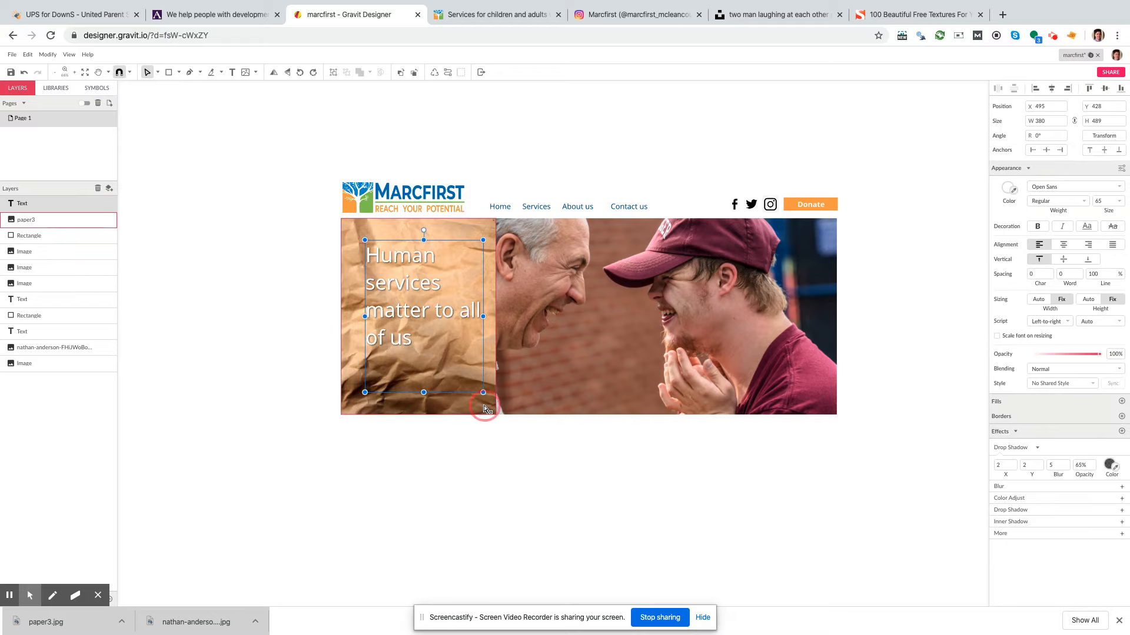
left_click(486, 407)
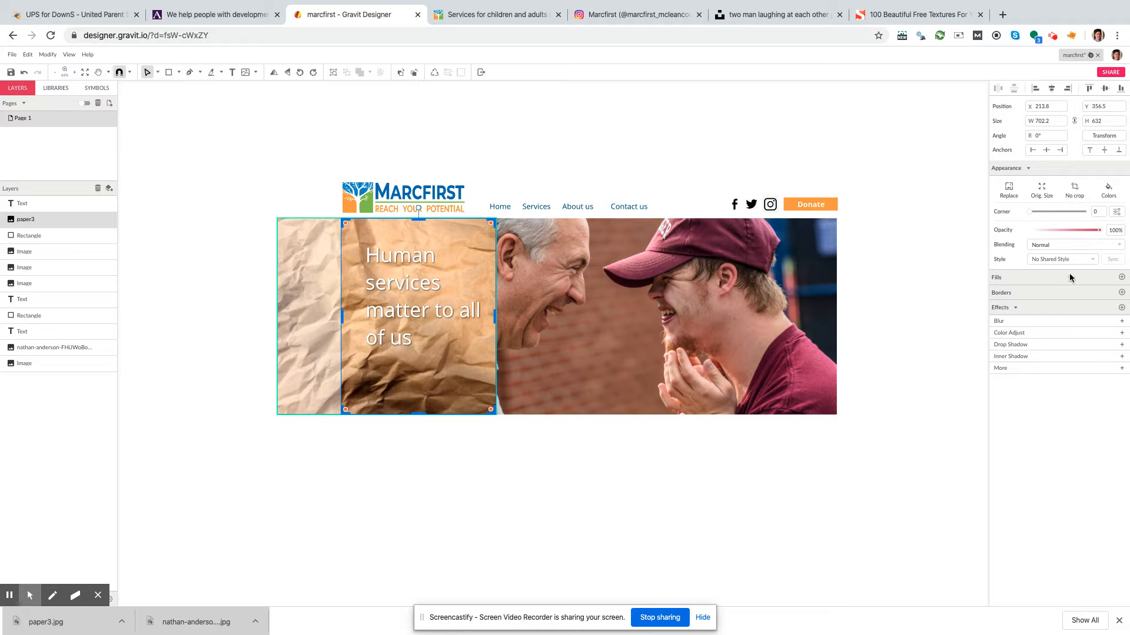
left_click(1092, 280)
left_click(1121, 278)
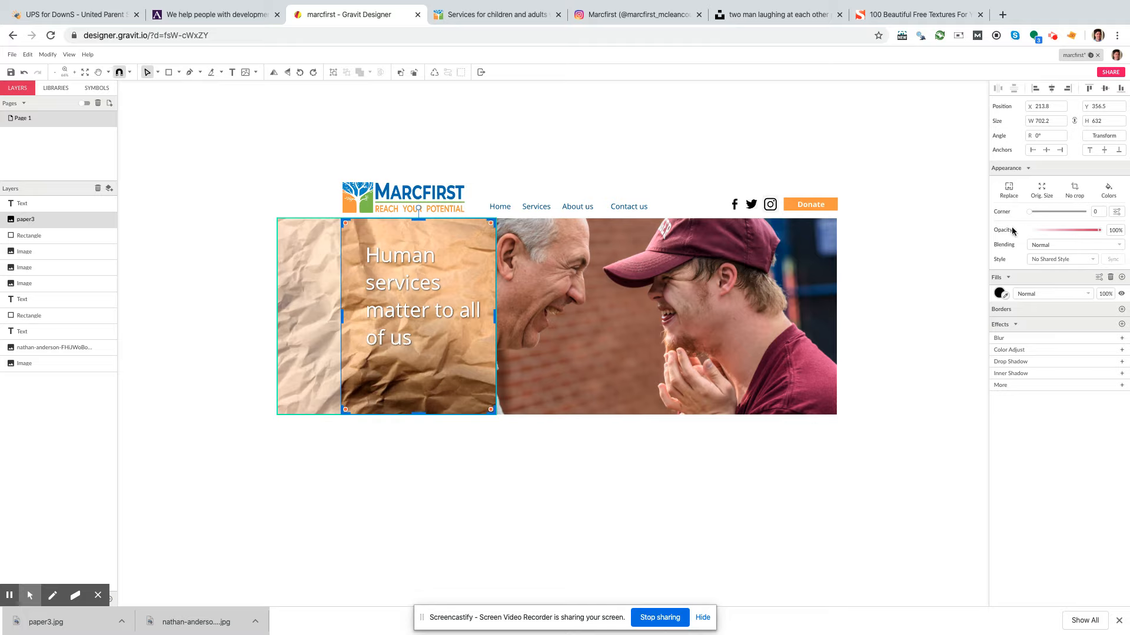
left_click(928, 233)
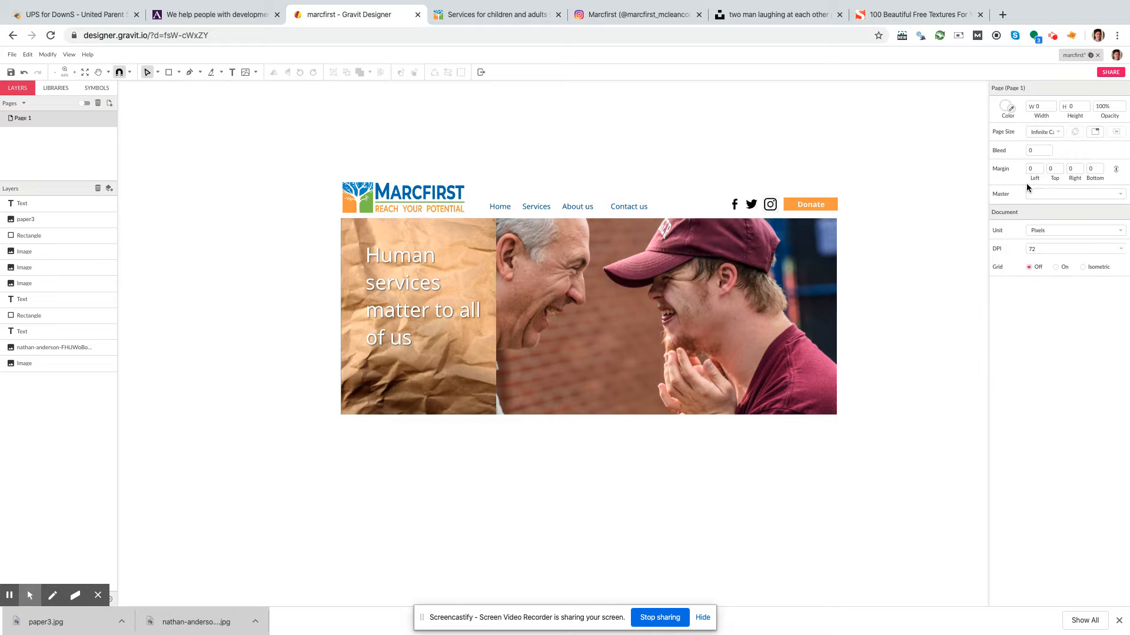
Step: Reduce the paper3 image's opacity to 23% so the panel color shows through the texture
left_click(491, 405)
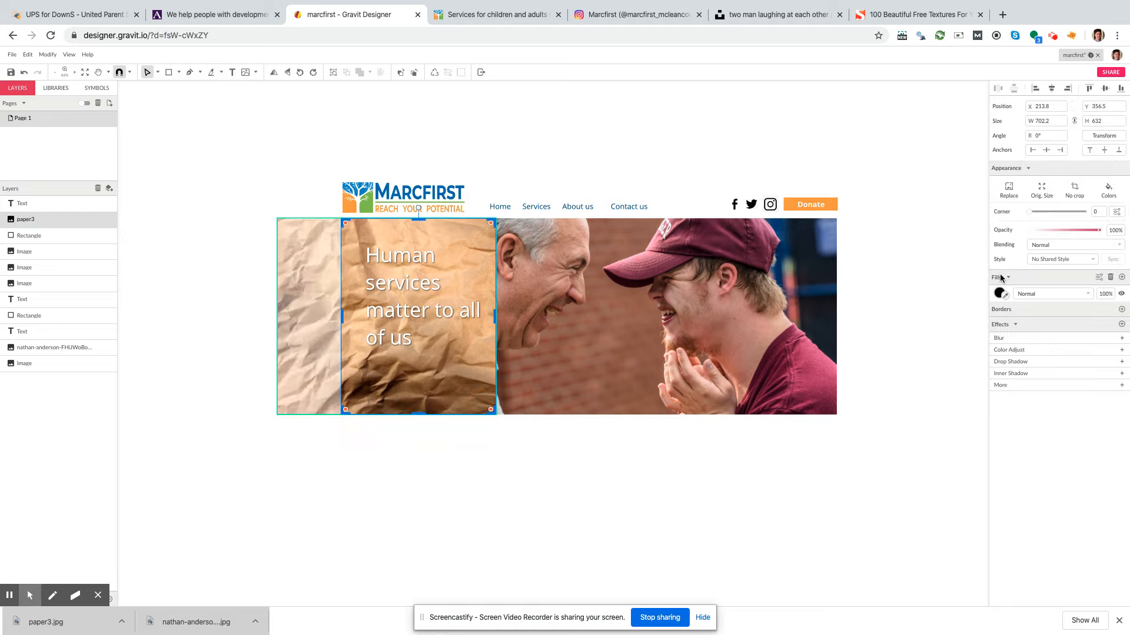
left_click(1058, 230)
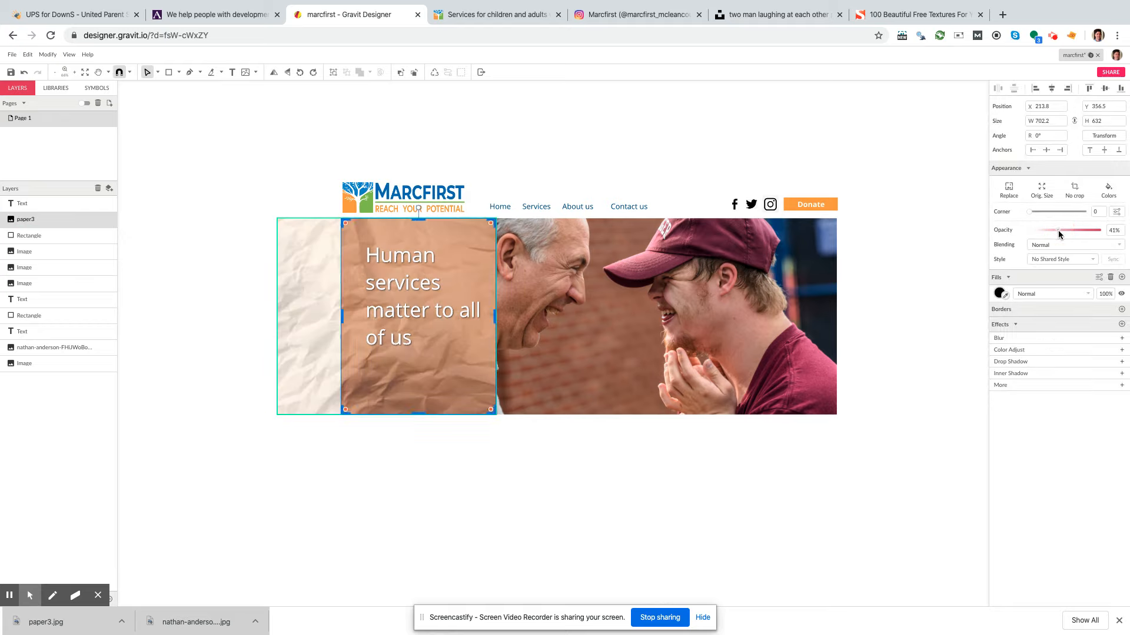
left_click_drag(1058, 231, 1045, 231)
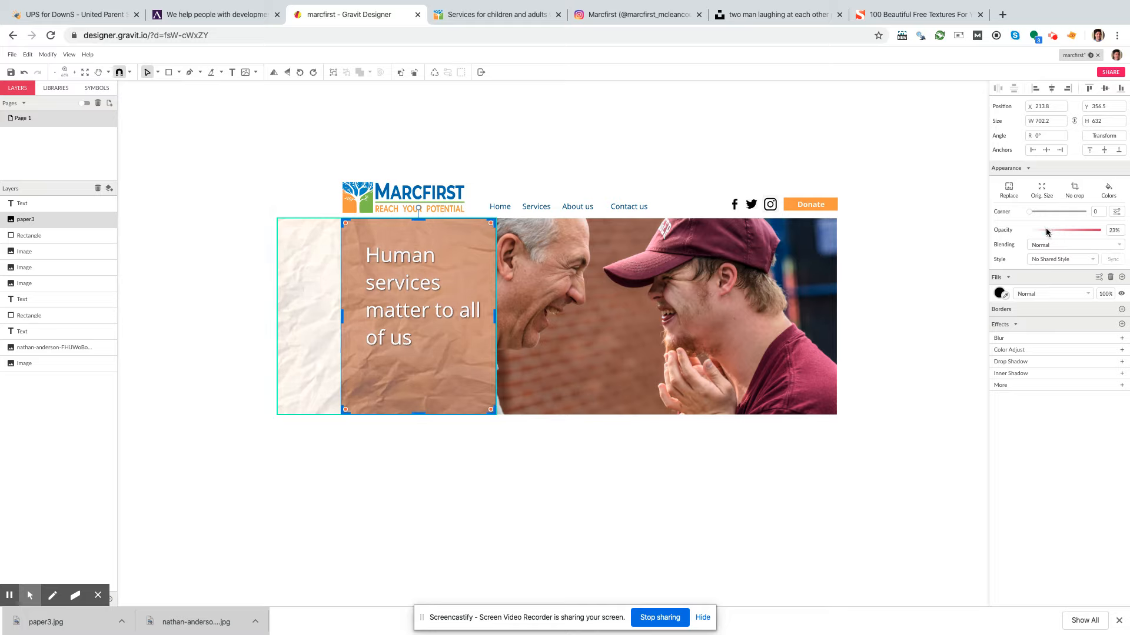
left_click(914, 273)
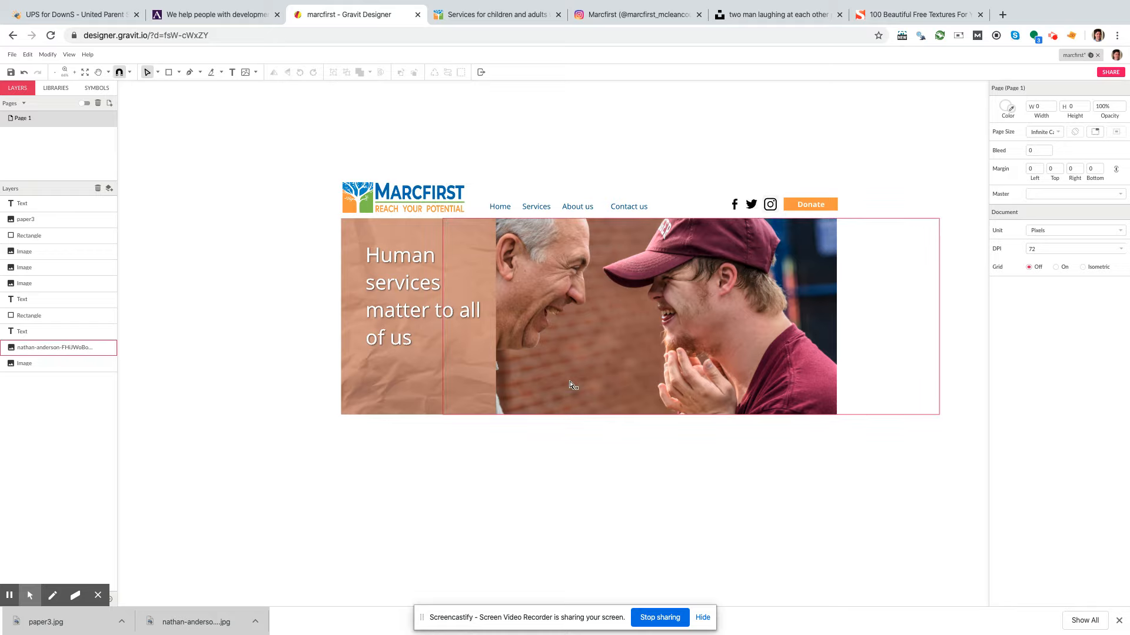
Step: Shift the hero photo right and down within its crop frame, then trim the frame's right edge to align with the Donate button
left_click(639, 370)
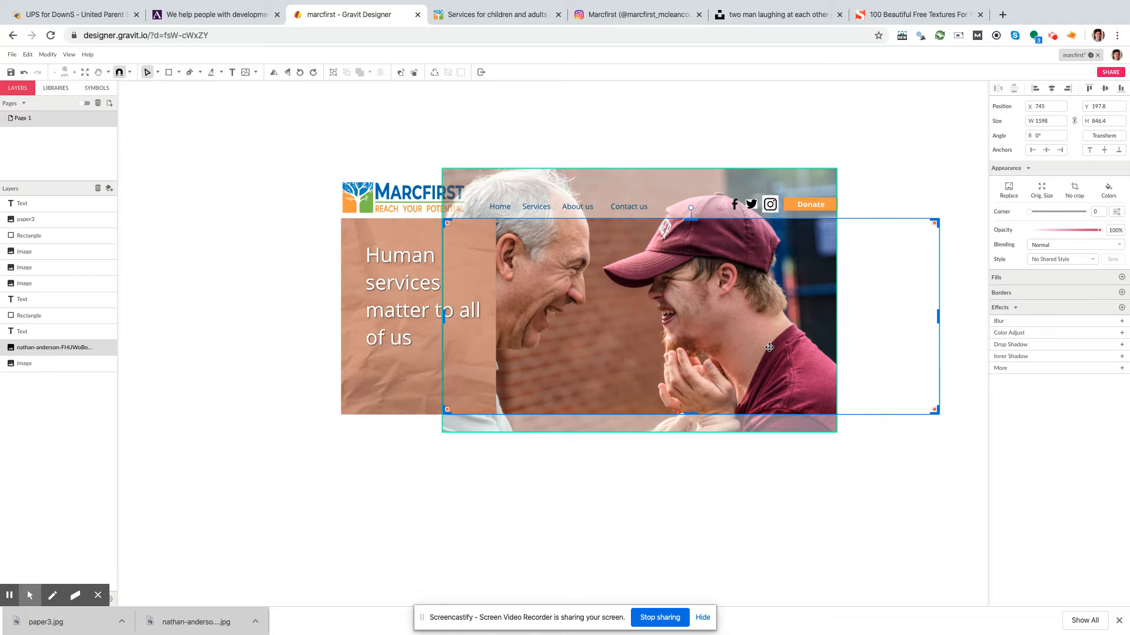
left_click_drag(770, 348, 812, 364)
left_click(687, 516)
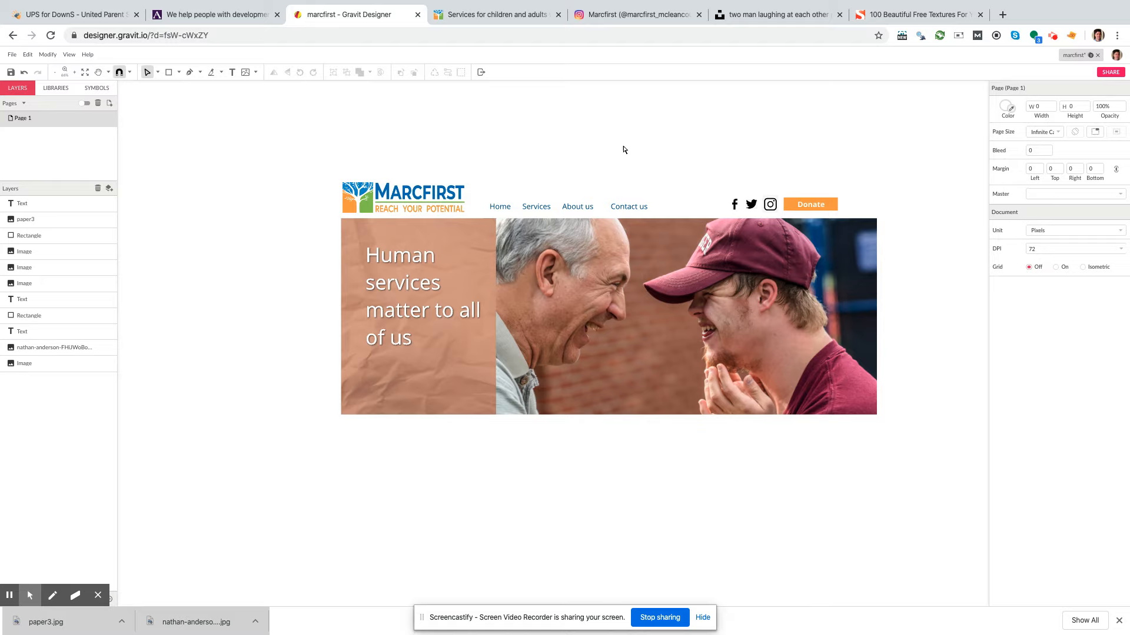
double_click(847, 304)
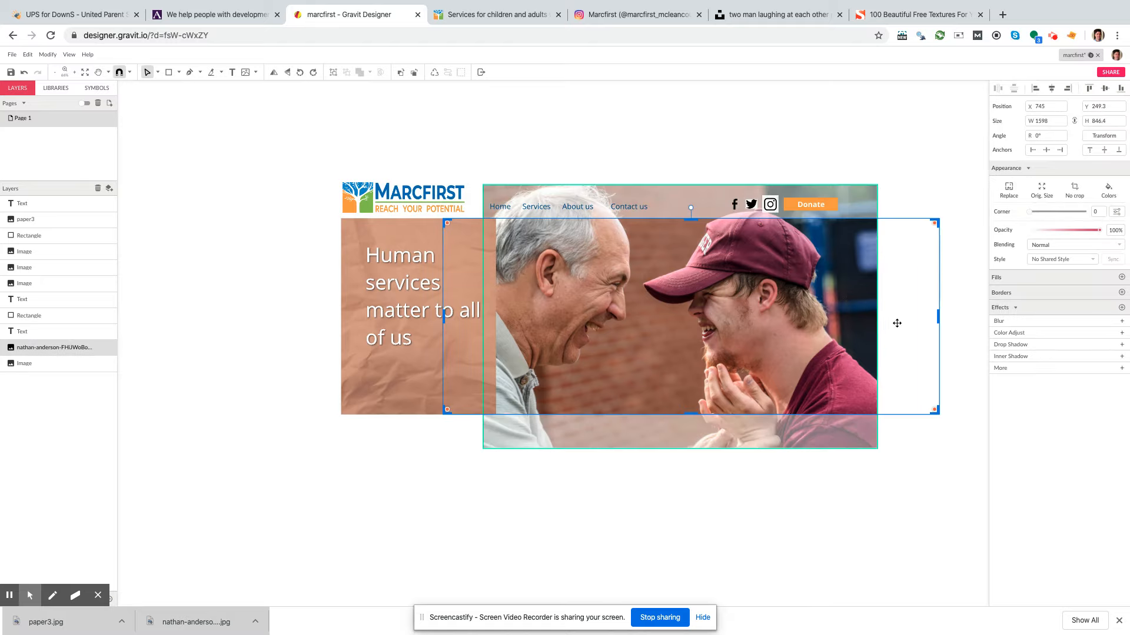
left_click_drag(938, 320, 838, 308)
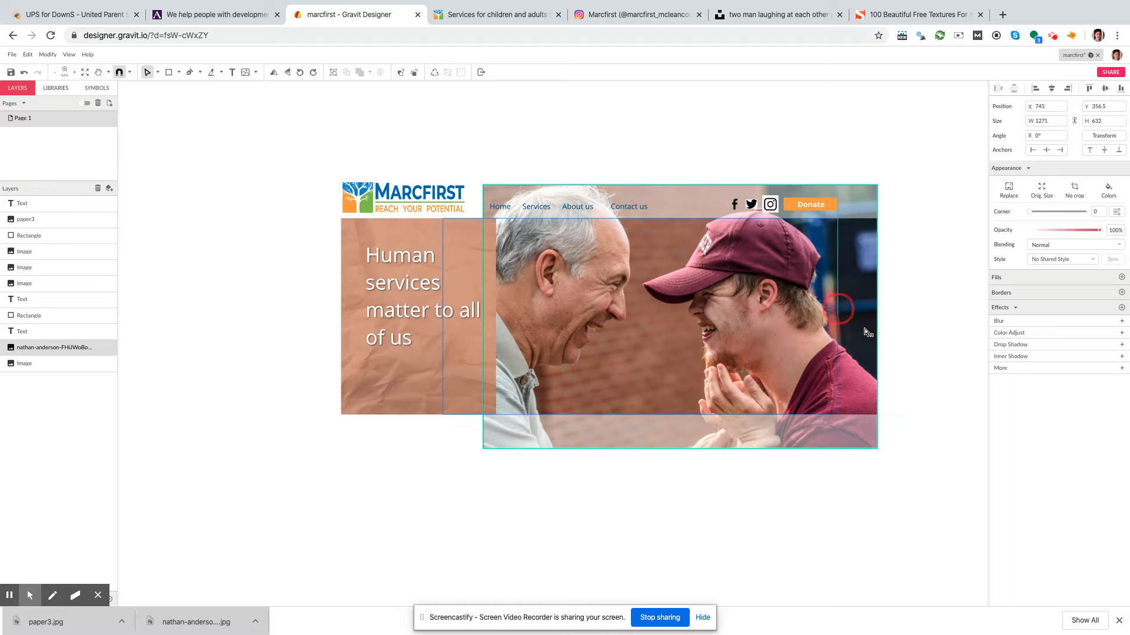
left_click(912, 384)
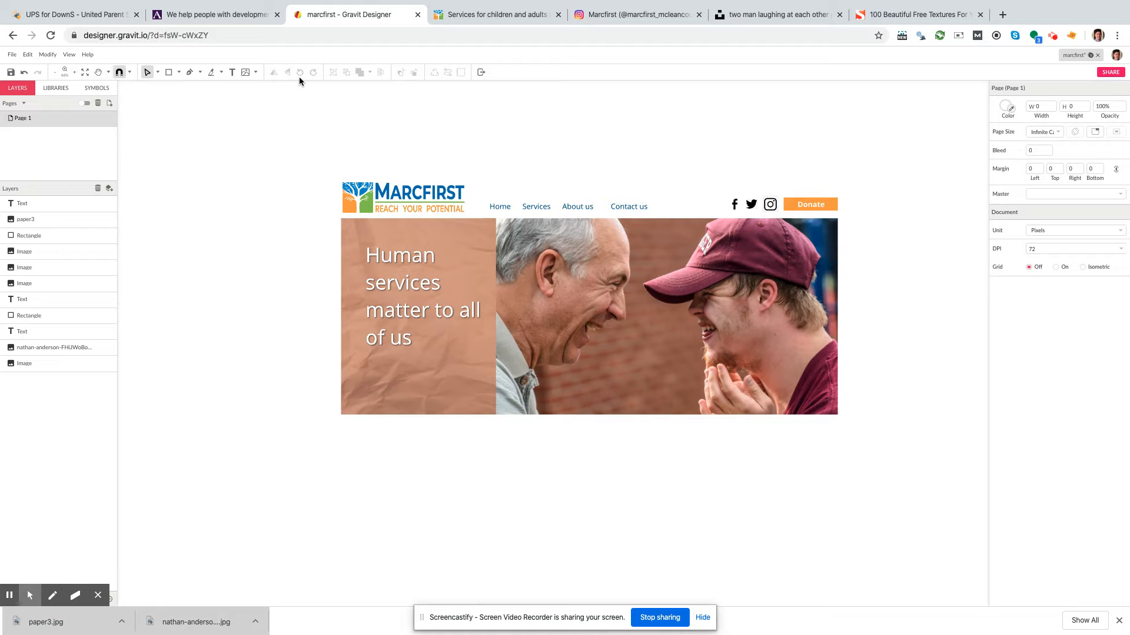
Step: Shift the hero photo further down within its crop frame to show more of both men's heads
left_click(570, 275)
double_click(570, 275)
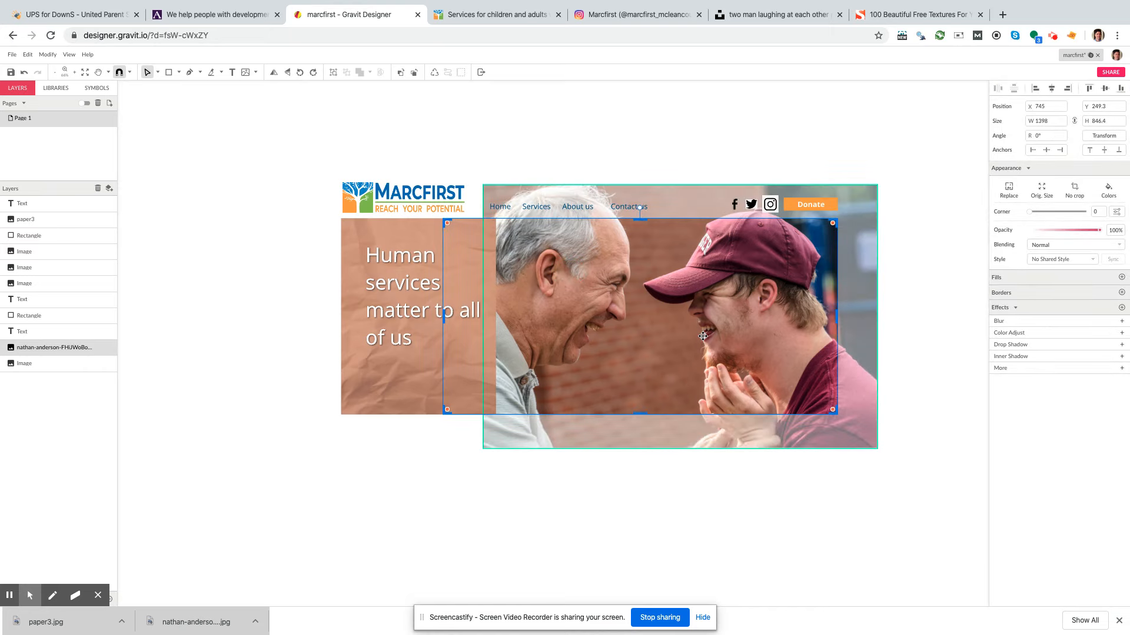
left_click_drag(703, 337, 701, 364)
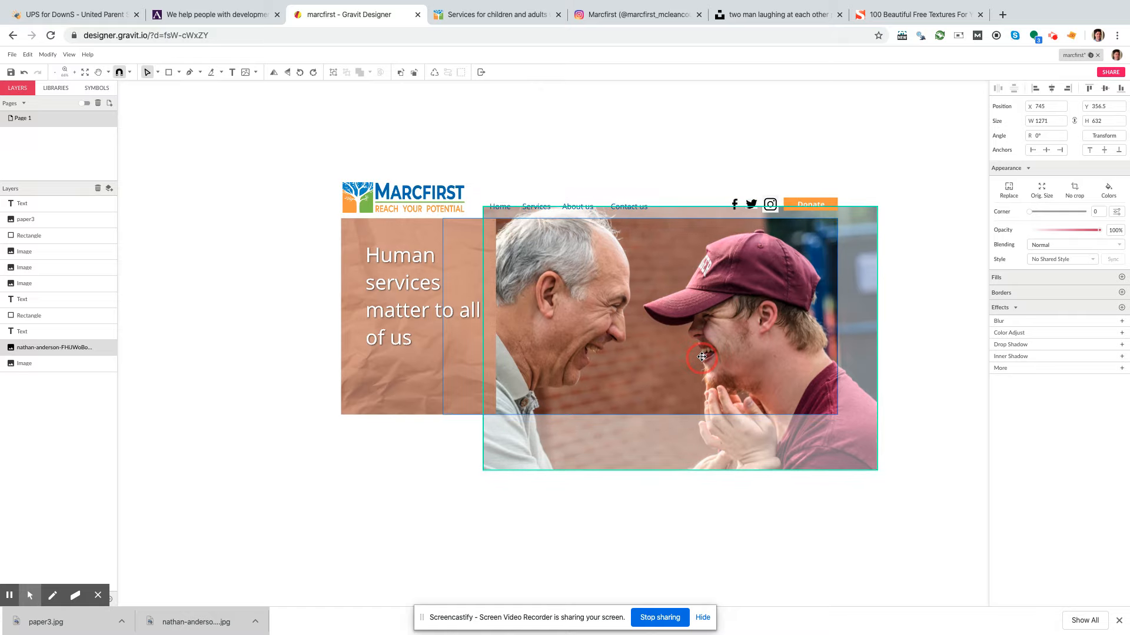
left_click(925, 297)
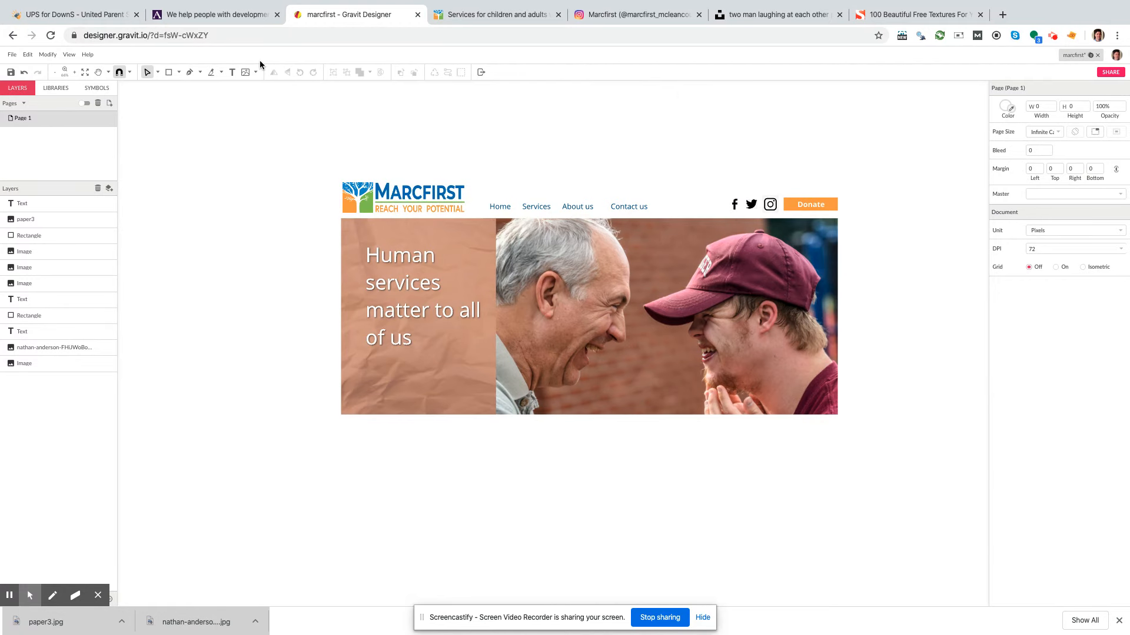
Step: Examine the Groups & Clubs page of the UPS for DownS site, comparing its top navigation with its footer link columns
left_click(221, 16)
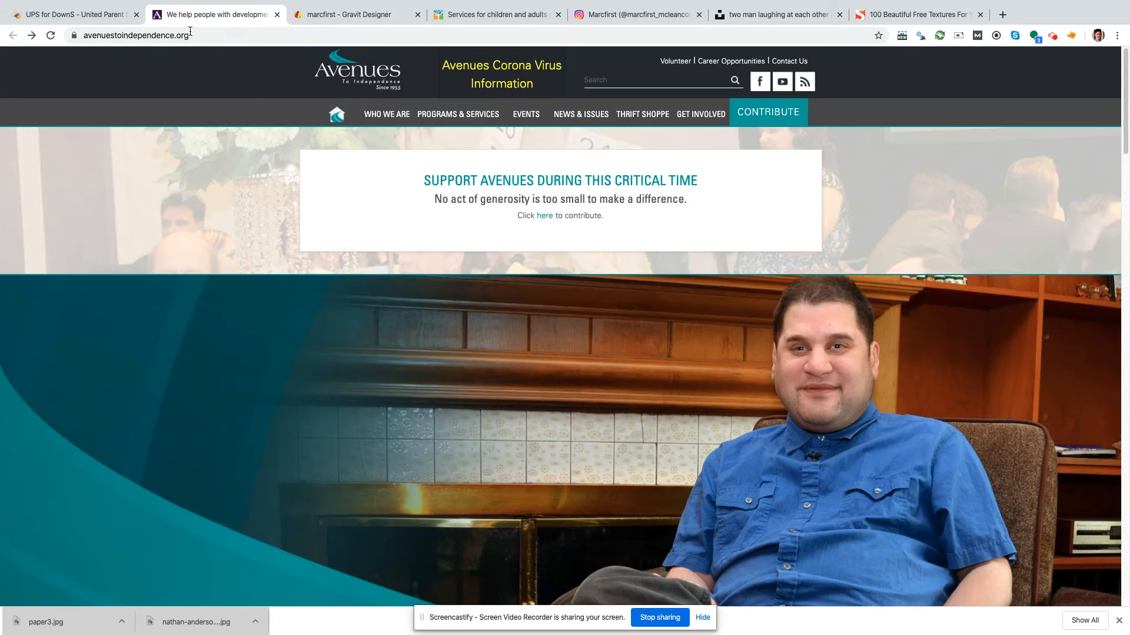
left_click(82, 16)
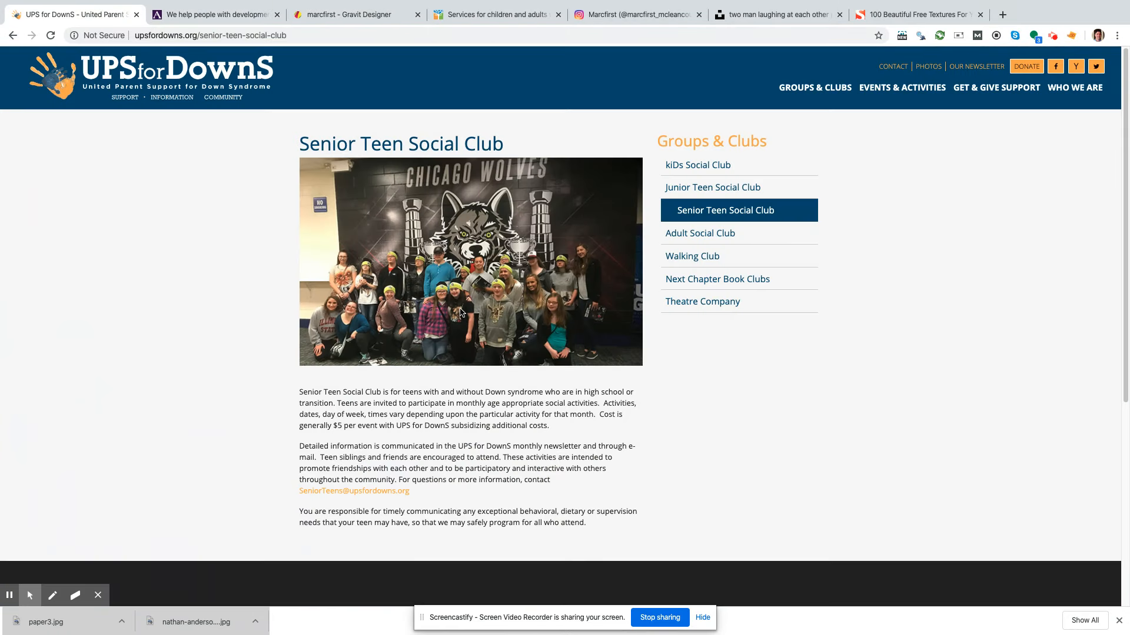
left_click(13, 35)
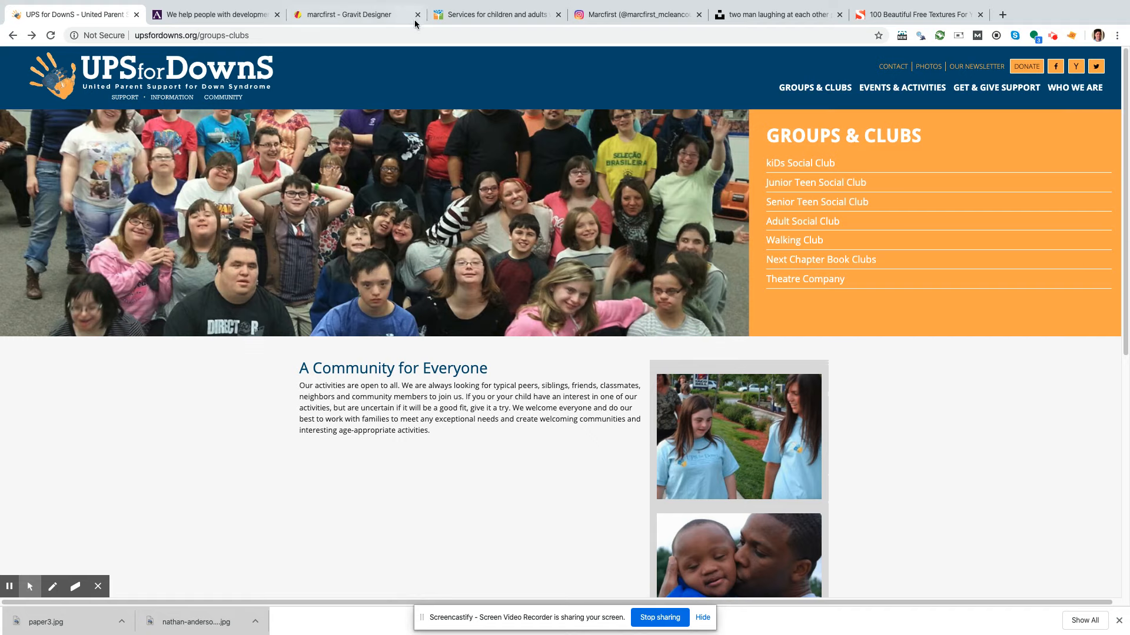
scroll(912, 424, "down", 5)
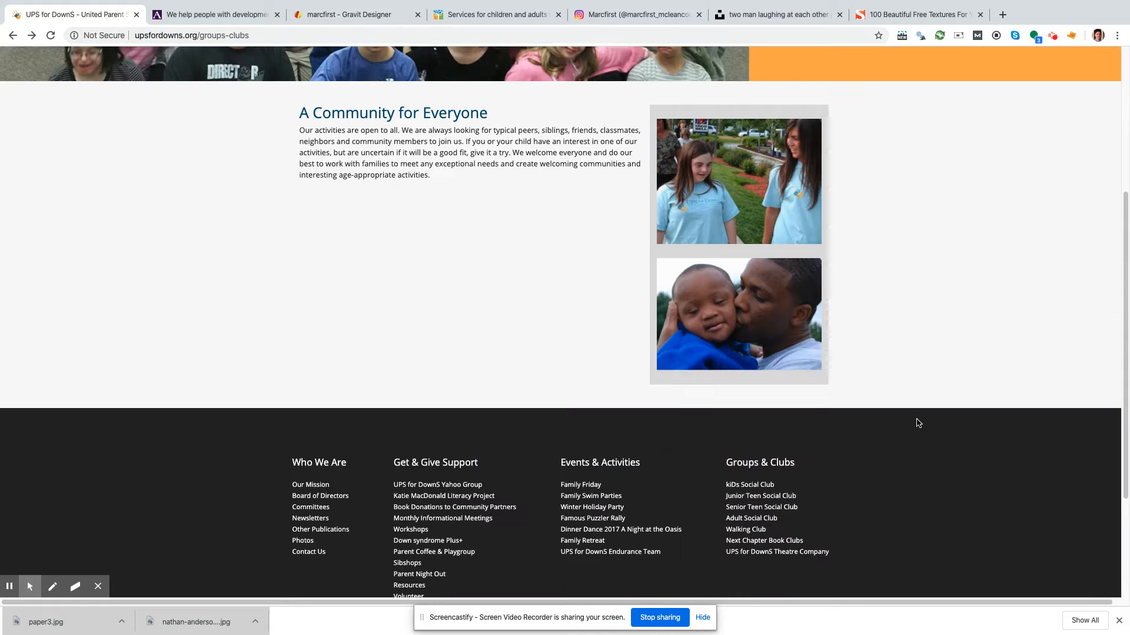
scroll(918, 422, "down", 2)
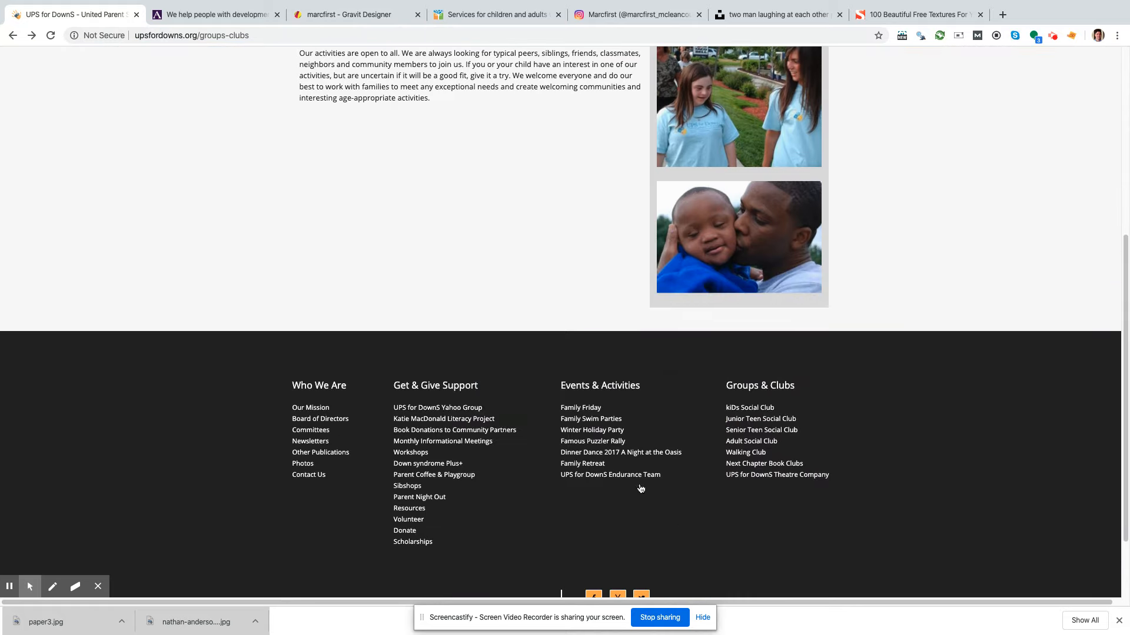
scroll(870, 479, "down", 2)
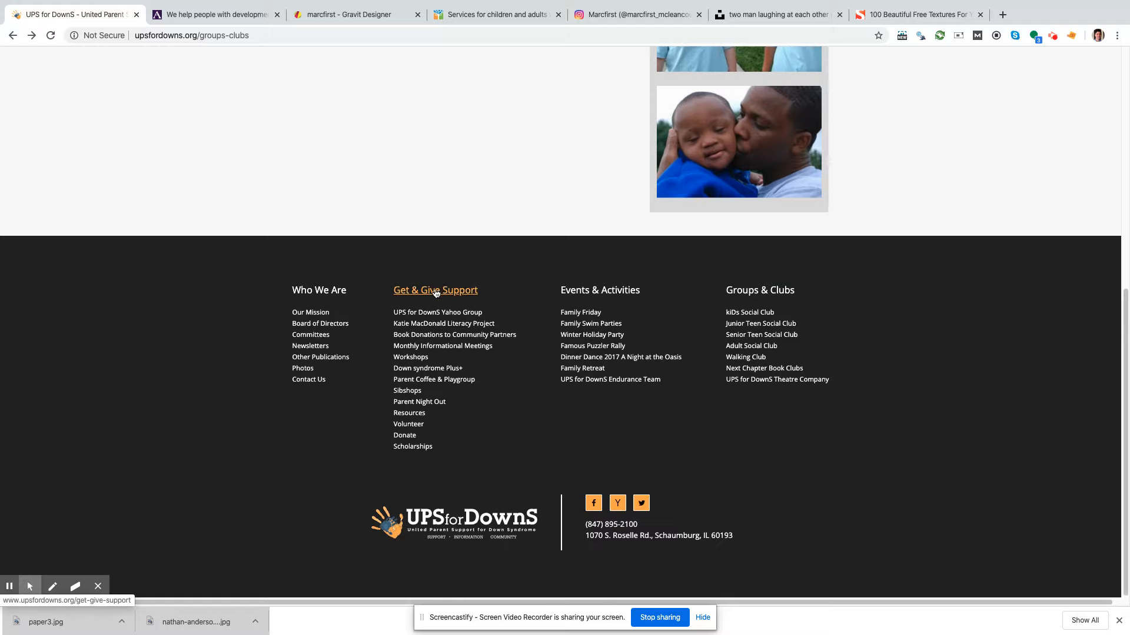
scroll(764, 332, "up", 10)
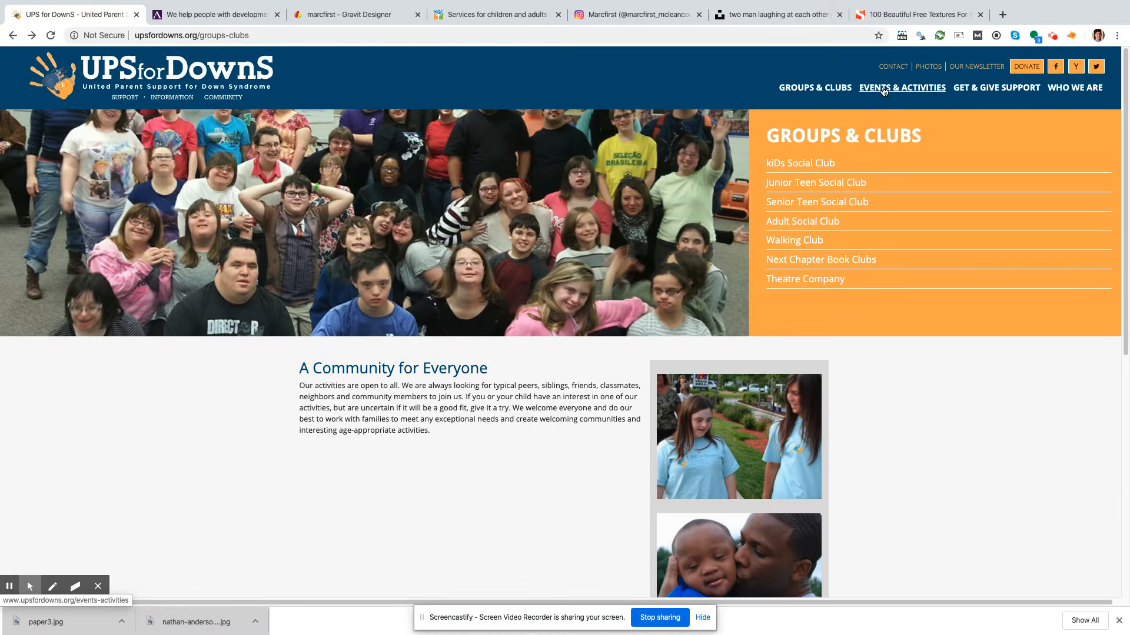
scroll(953, 359, "down", 7)
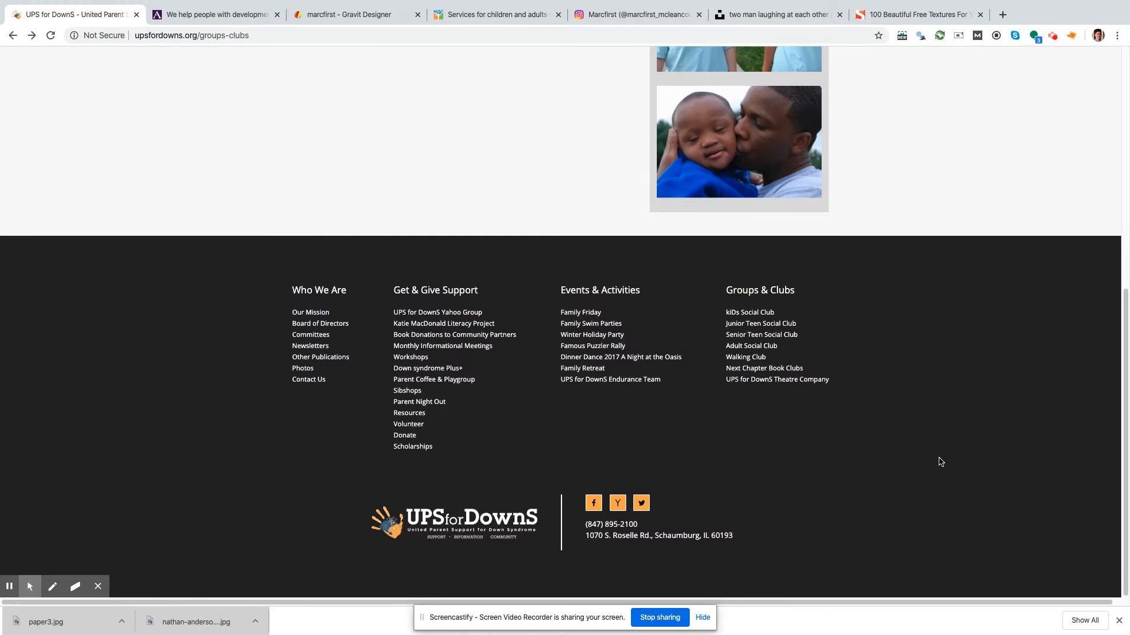
scroll(945, 462, "up", 10)
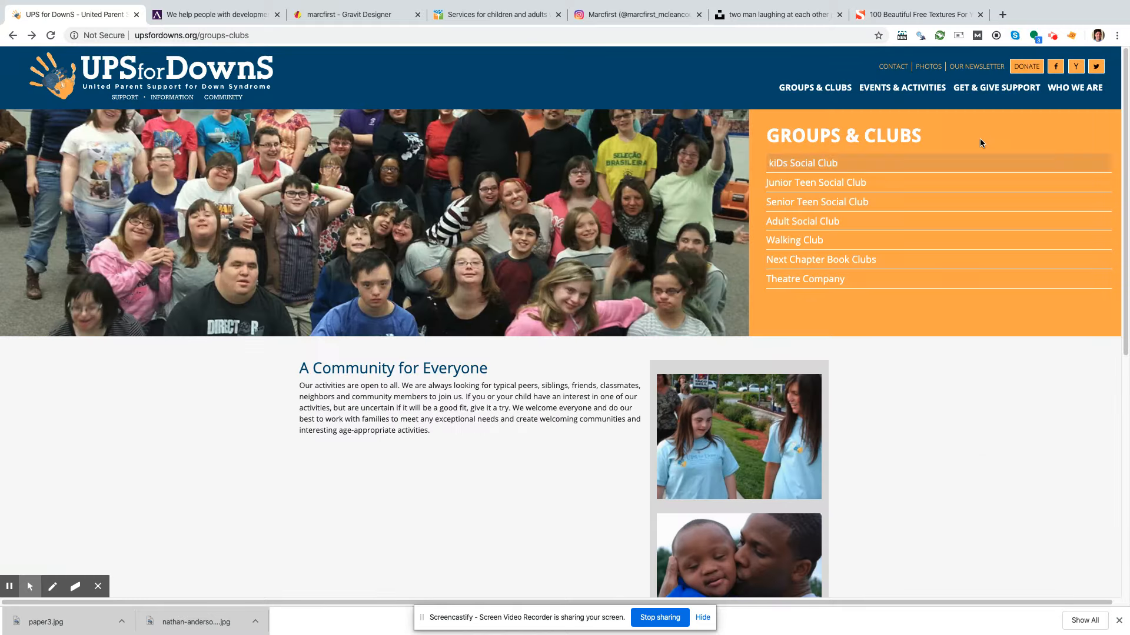
Step: Capture a screenshot of the four footer link columns on the UPS for DownS page and save it to the clipboard
scroll(479, 386, "down", 7)
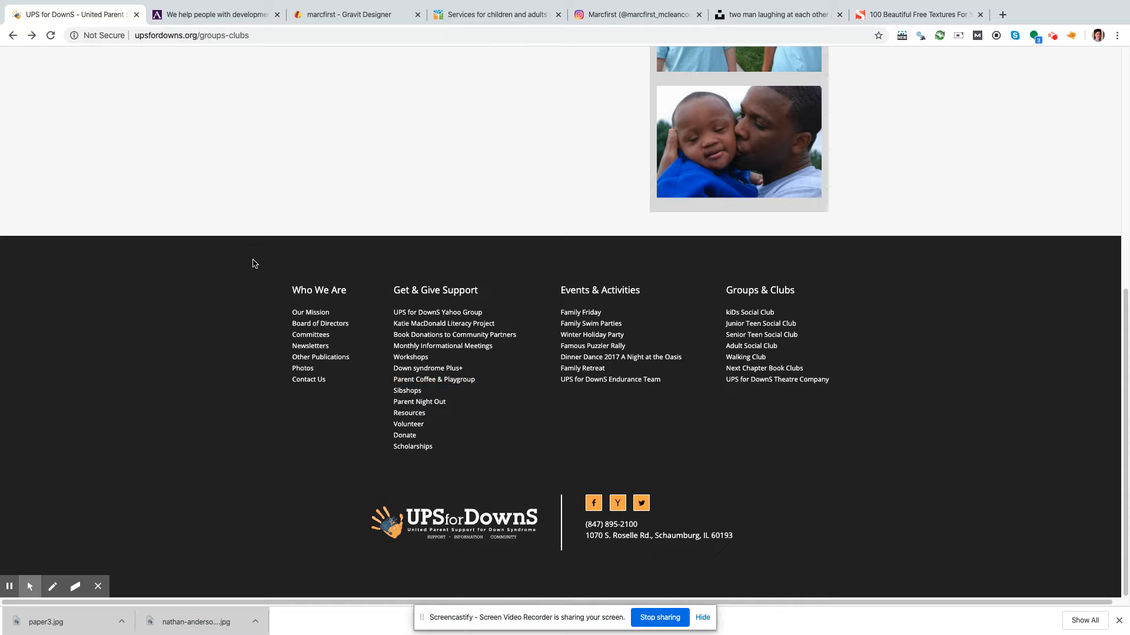
key("super+shift+4")
left_click_drag(262, 259, 862, 473)
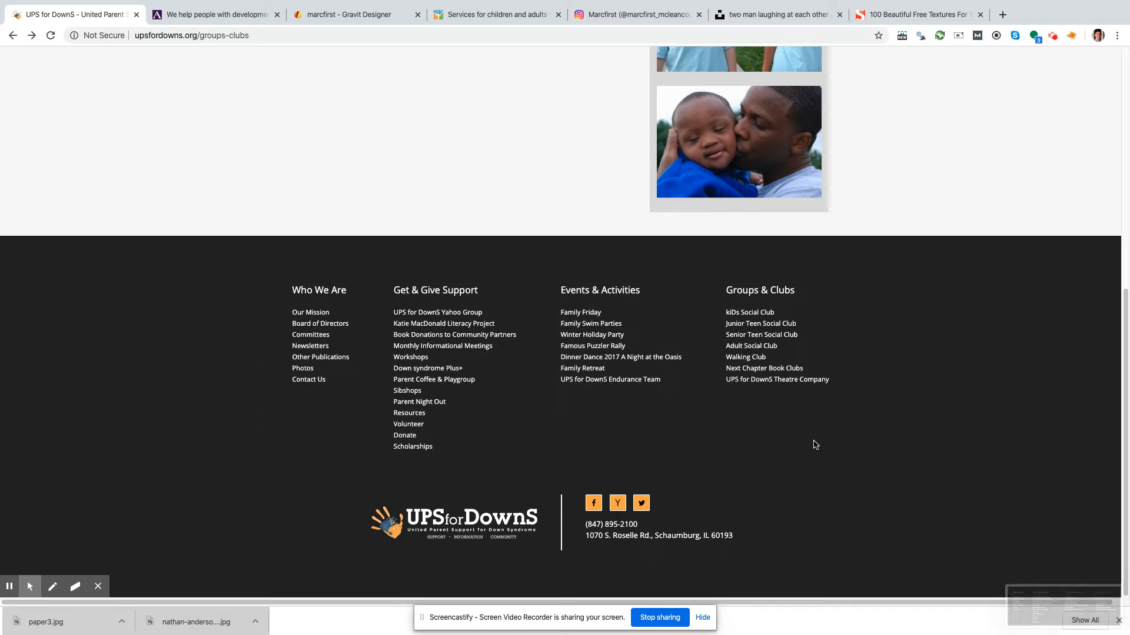
right_click(1059, 610)
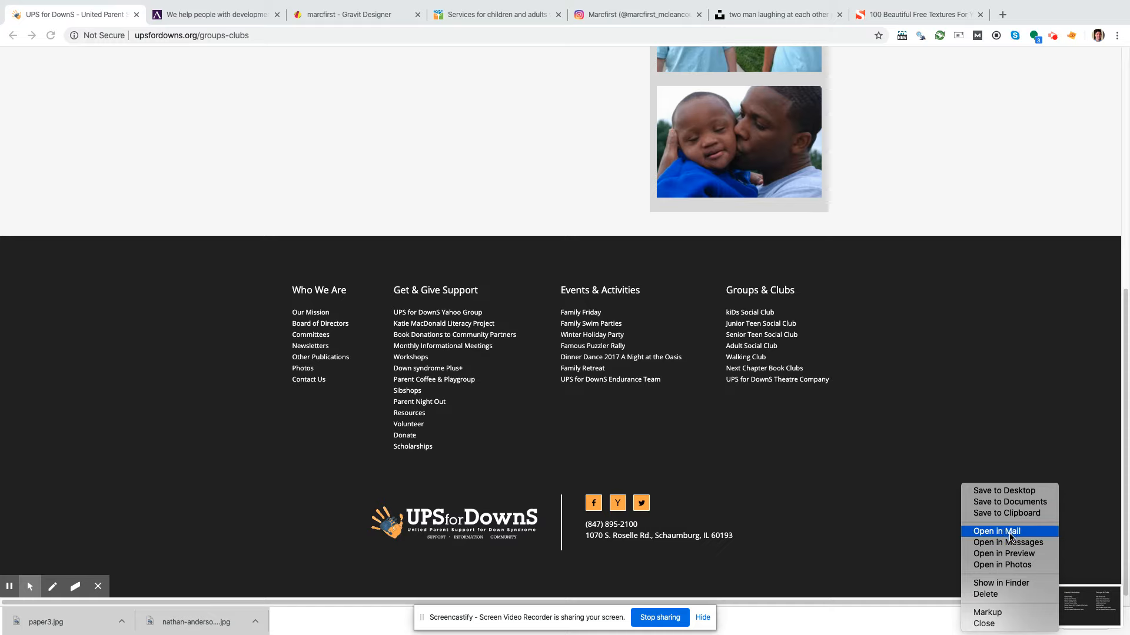
left_click(1016, 514)
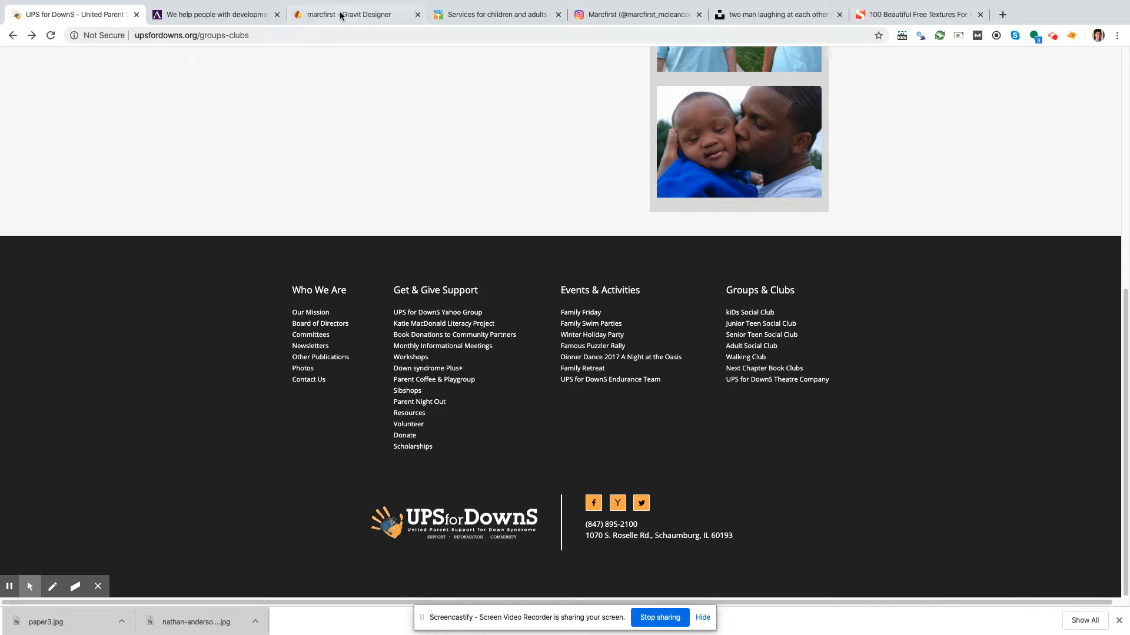
Step: Switch to Gravit Designer and paste the captured footer image into the marcfirst design
left_click(340, 14)
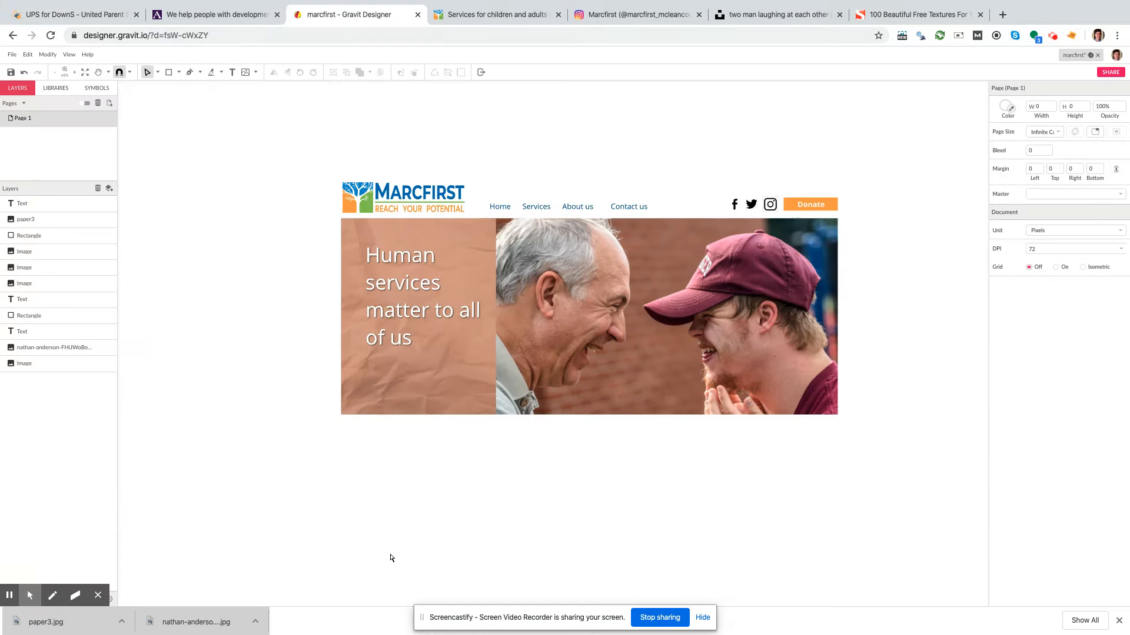
key("ctrl+v")
left_click_drag(461, 200, 581, 563)
scroll(742, 536, "down", 4)
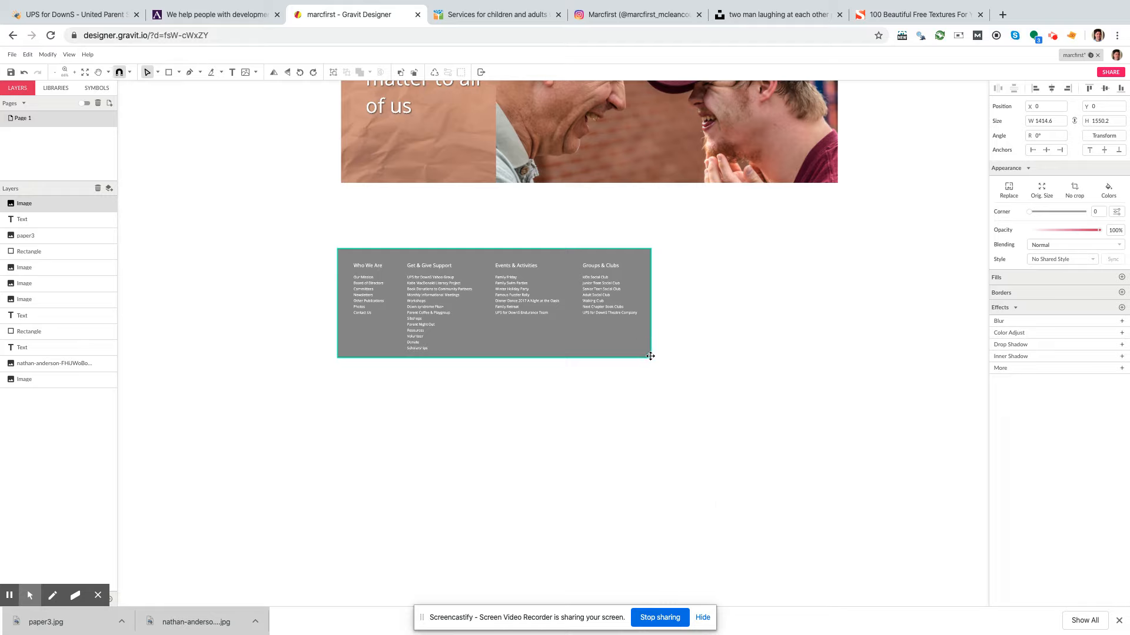
key("Delete")
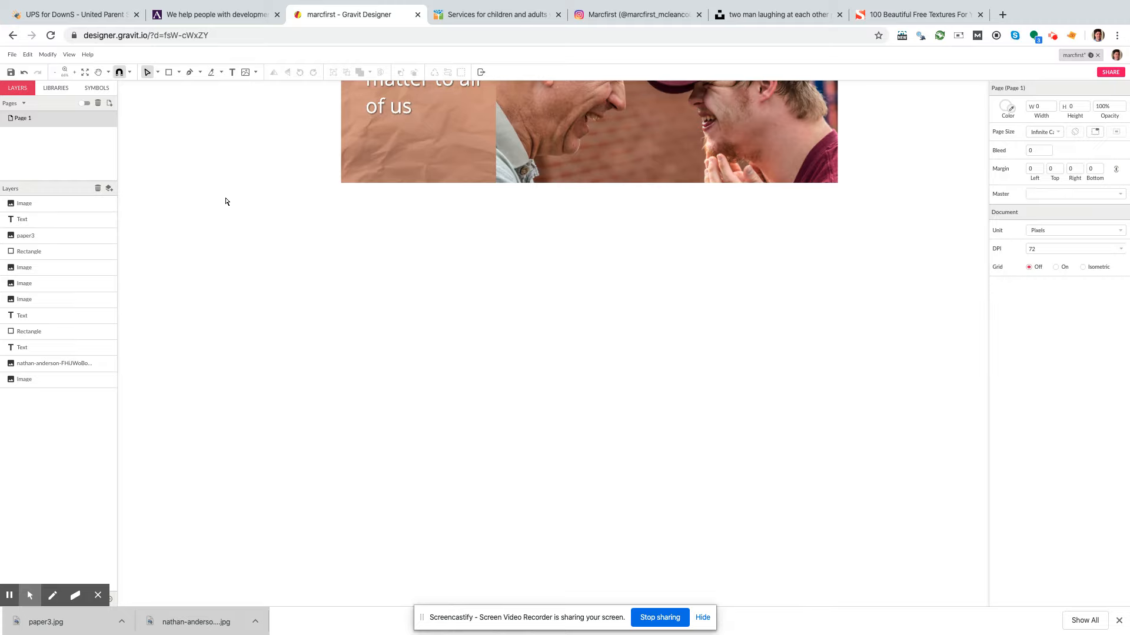
scroll(485, 367, "up", 10)
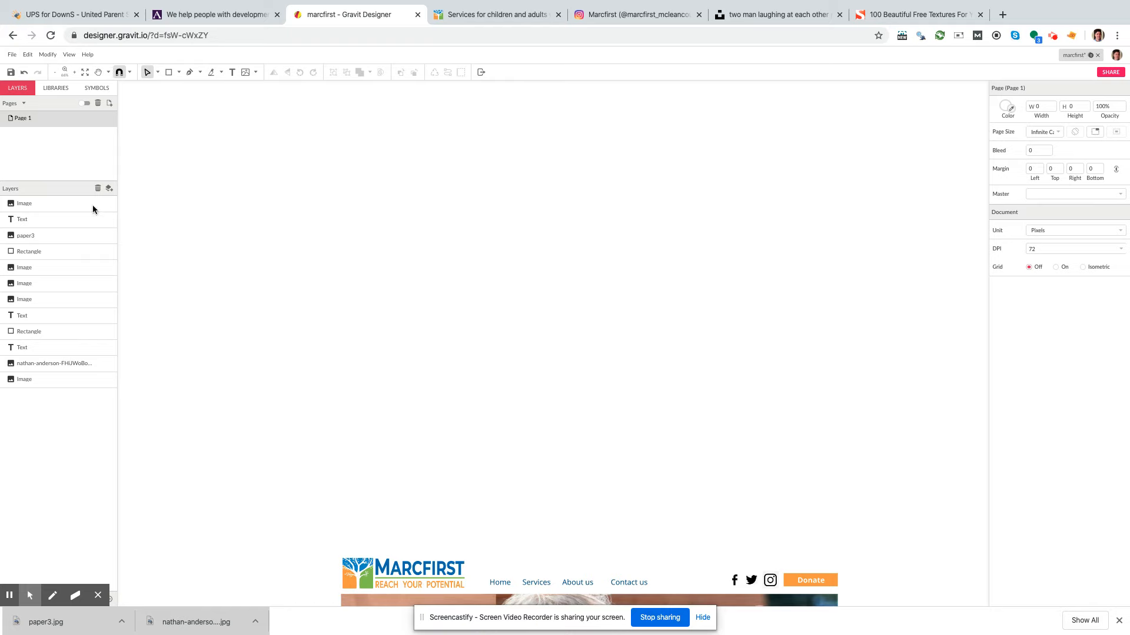
left_click(71, 203)
scroll(871, 395, "down", 5)
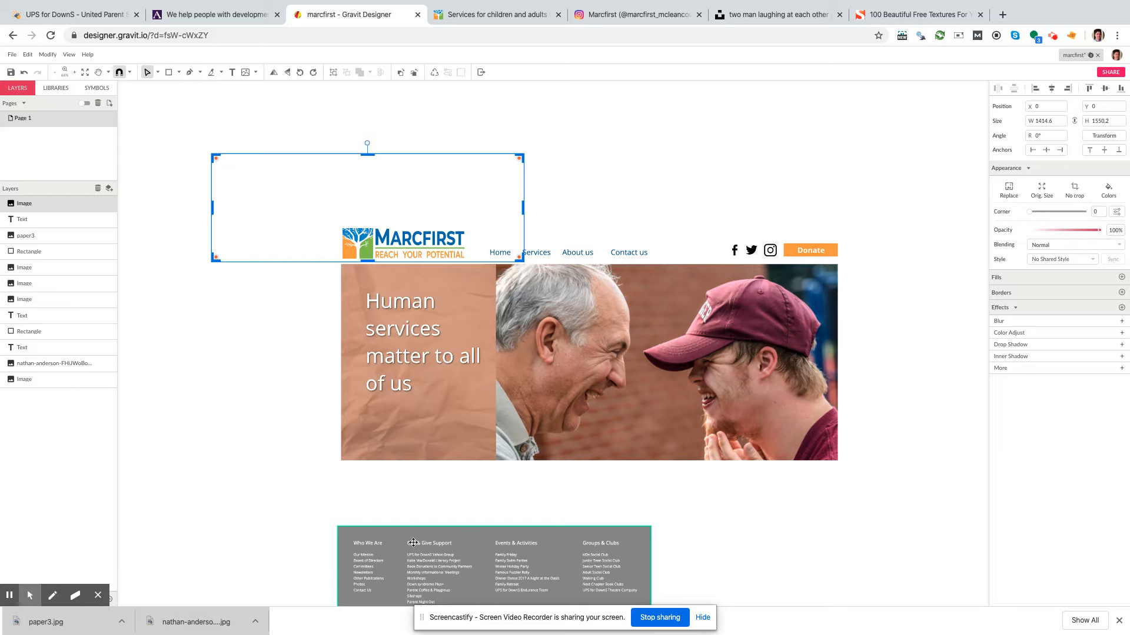
left_click(307, 505)
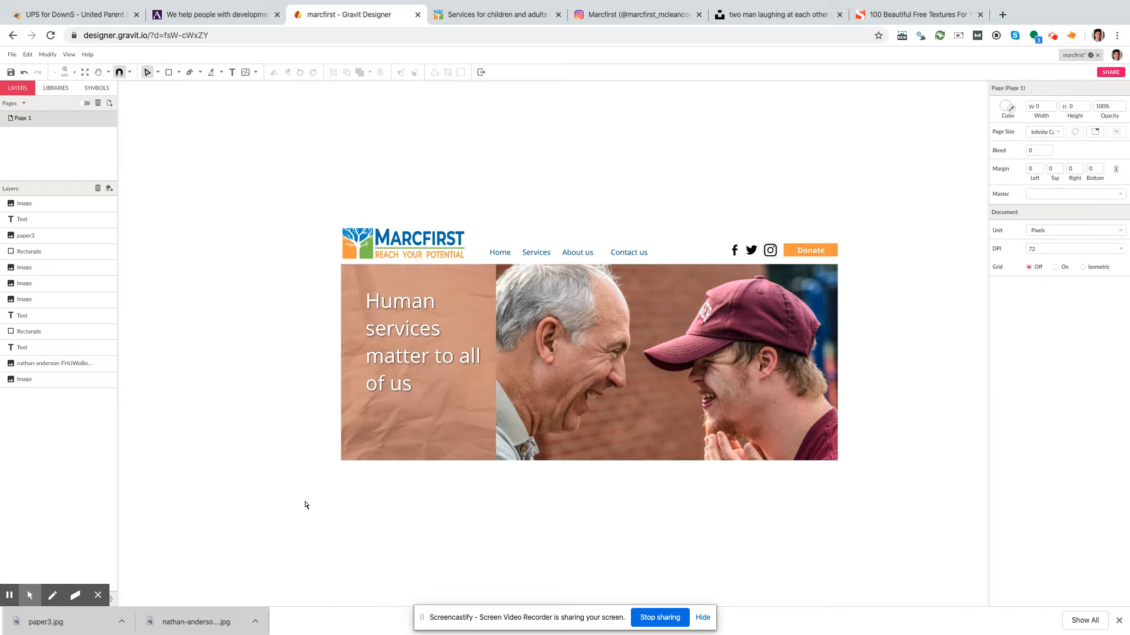
key("ctrl+z")
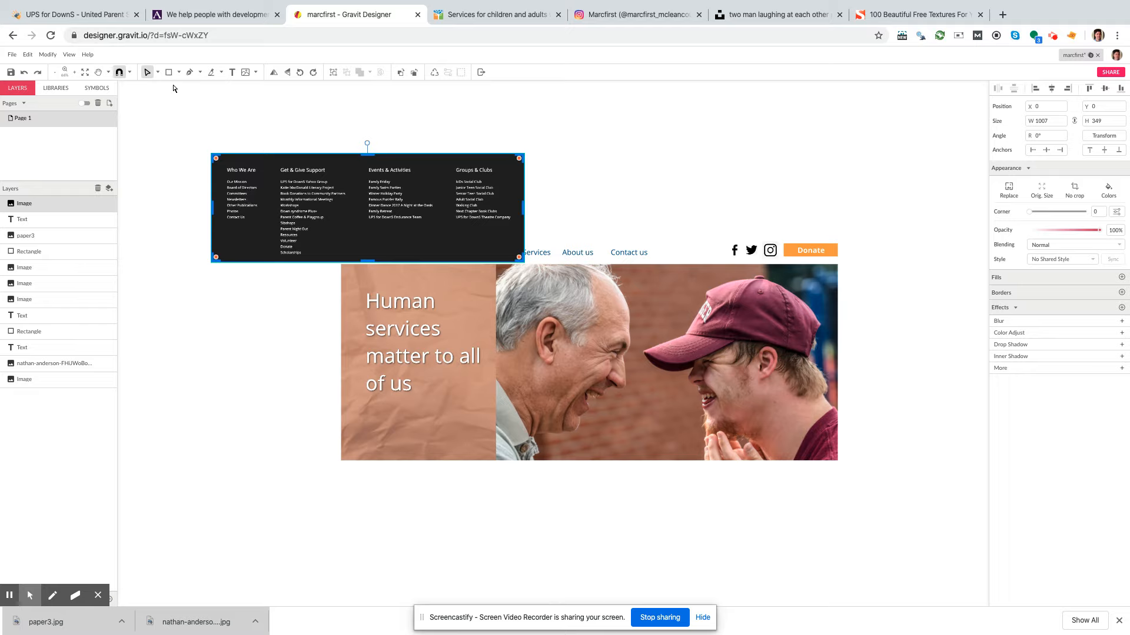
Step: Leave crop editing, place the footer image below the hero flush with its left edge, and enlarge it proportionally to about 1581 × 548
left_click(158, 72)
left_click(167, 213)
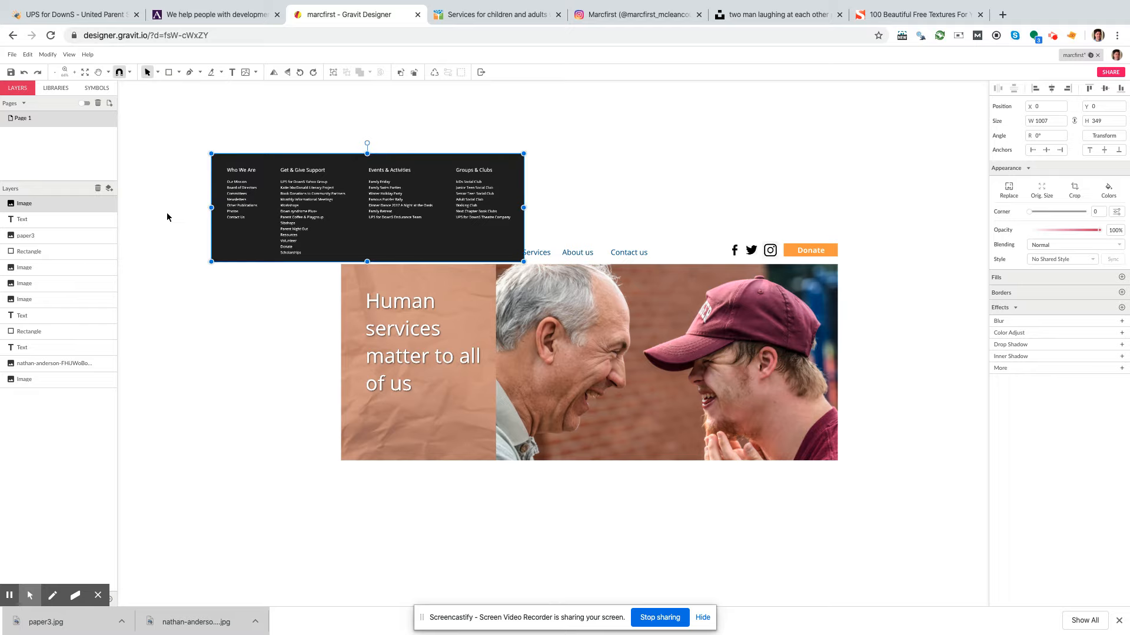
left_click_drag(234, 240, 365, 566)
scroll(615, 300, "down", 5)
left_click(613, 272)
left_click_drag(613, 273, 749, 506)
left_click(880, 500)
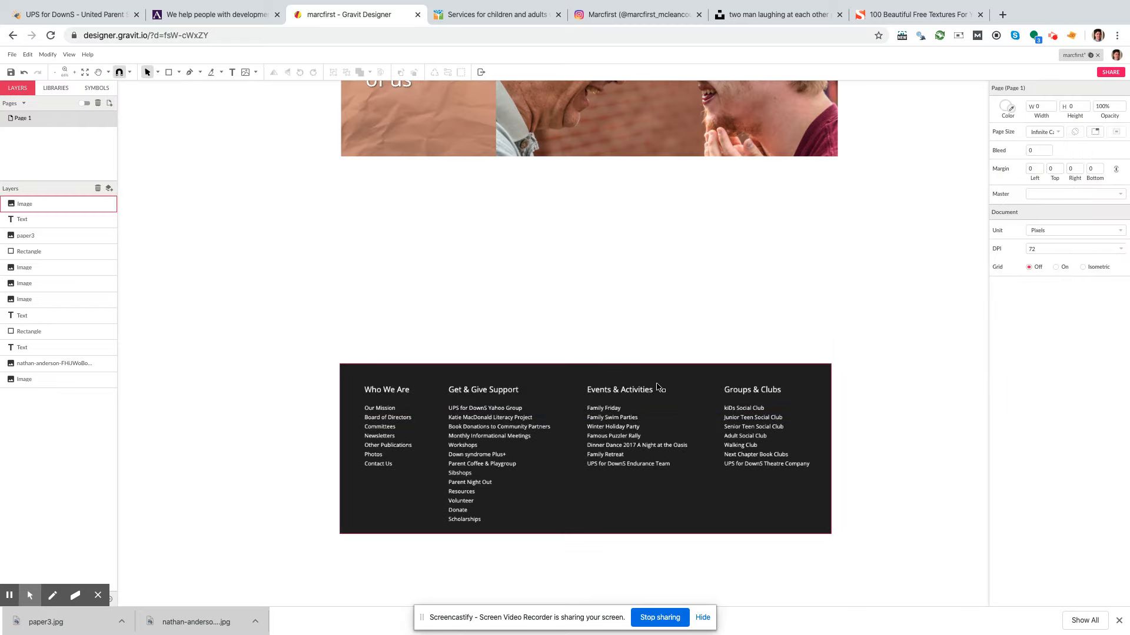
Step: Add a Color Adjust effect to the footer image with brightness 31%, contrast 21%, hue -93° and saturation 11%
left_click(716, 403)
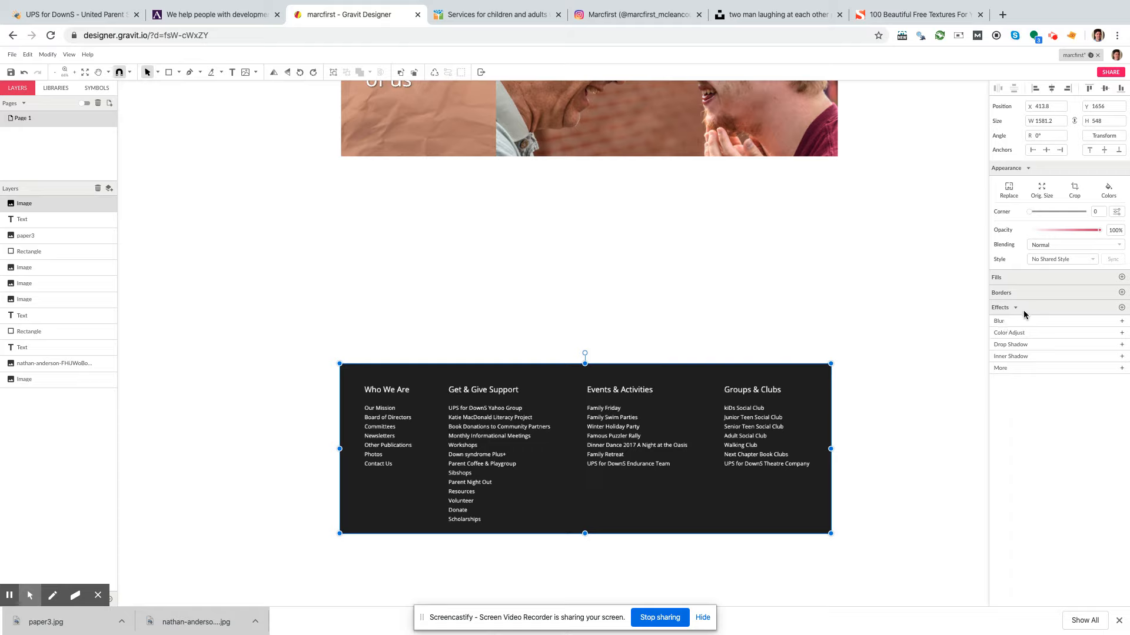
left_click(1025, 333)
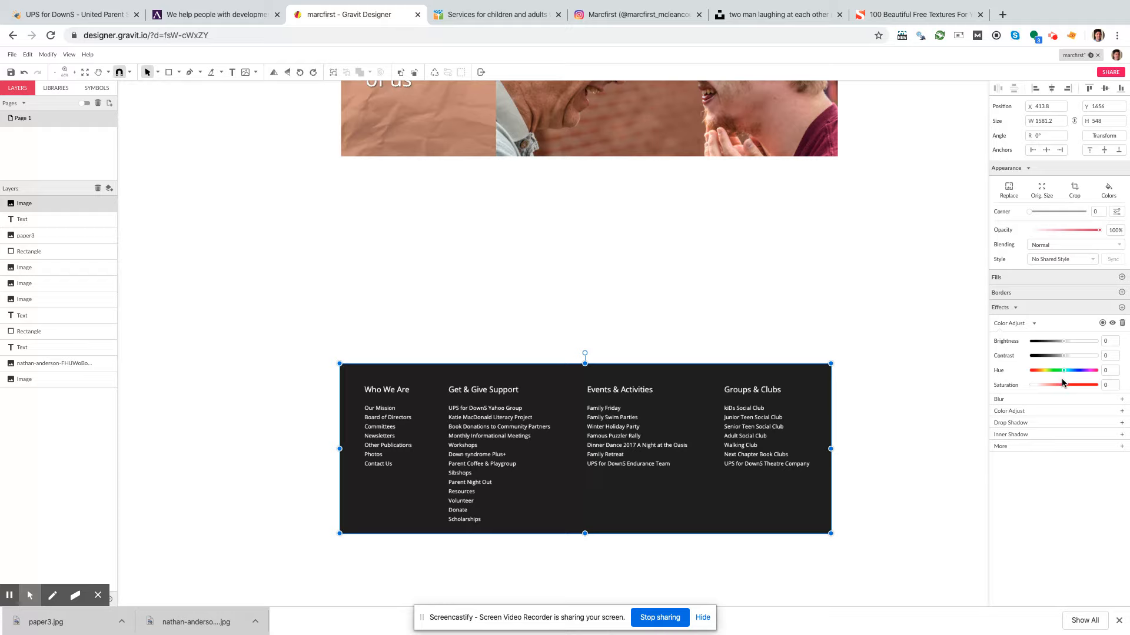
left_click_drag(1064, 386, 1051, 389)
left_click_drag(1053, 386, 1071, 358)
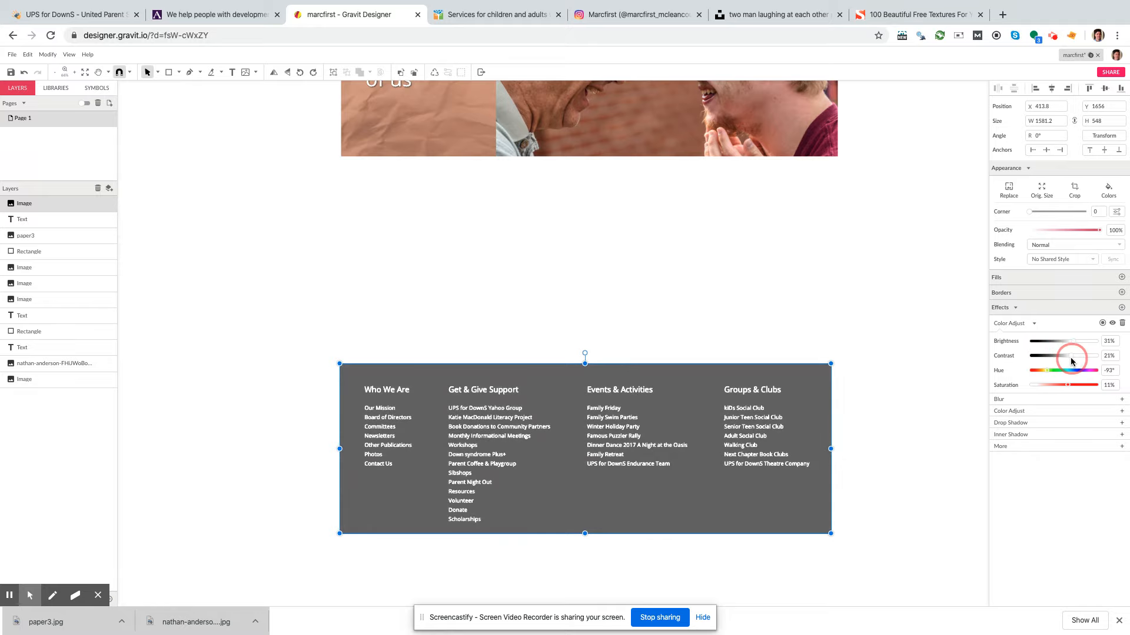
left_click(929, 369)
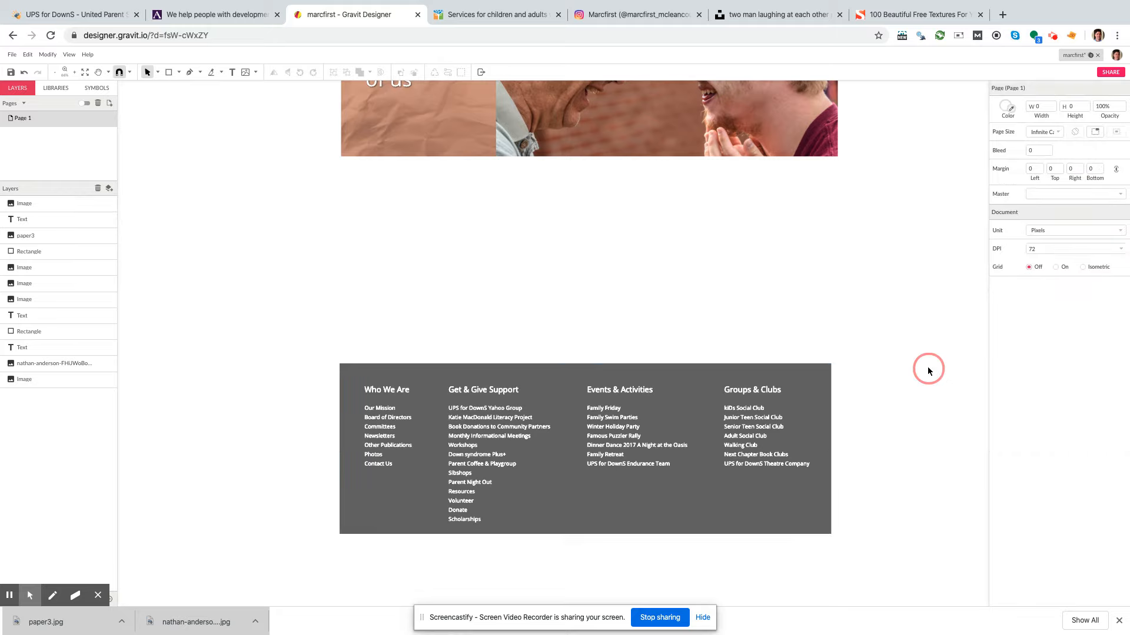
left_click(690, 486)
left_click(928, 470)
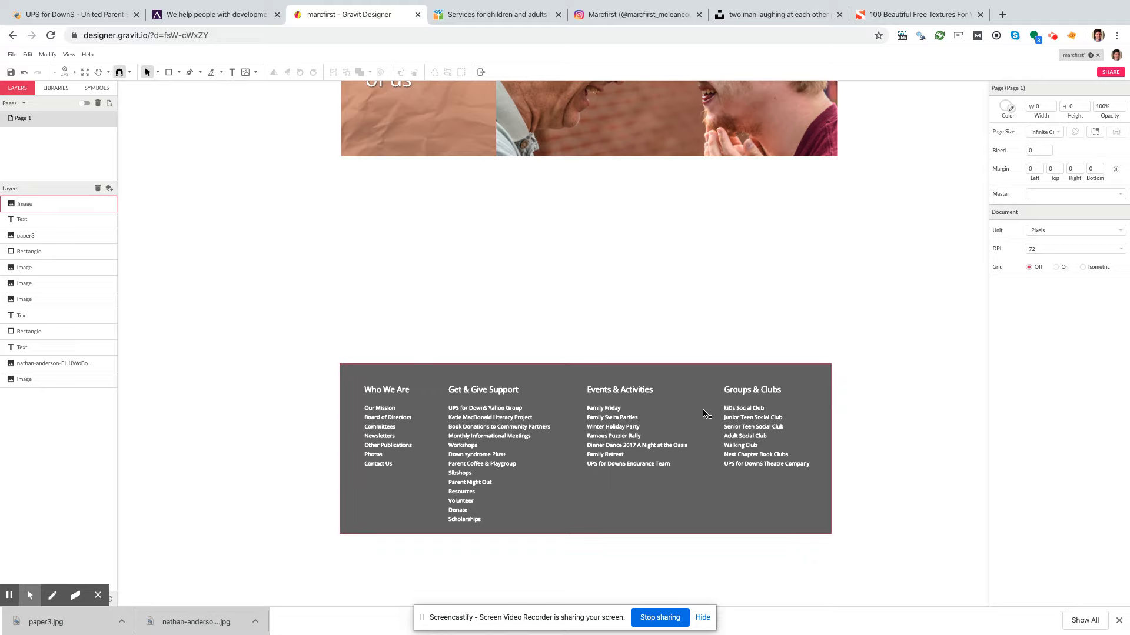
Step: Draw a light grey rectangle about 1581 × 390 between the hero and the dark footer image, matching the footer's width
left_click(179, 71)
left_click(183, 99)
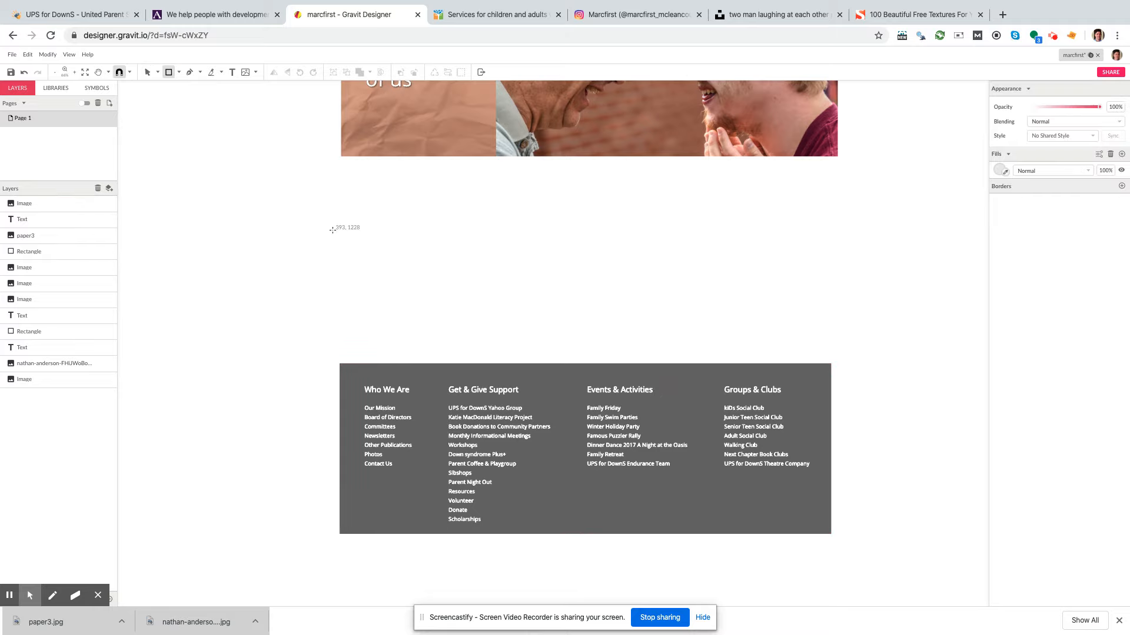
left_click_drag(339, 225, 831, 347)
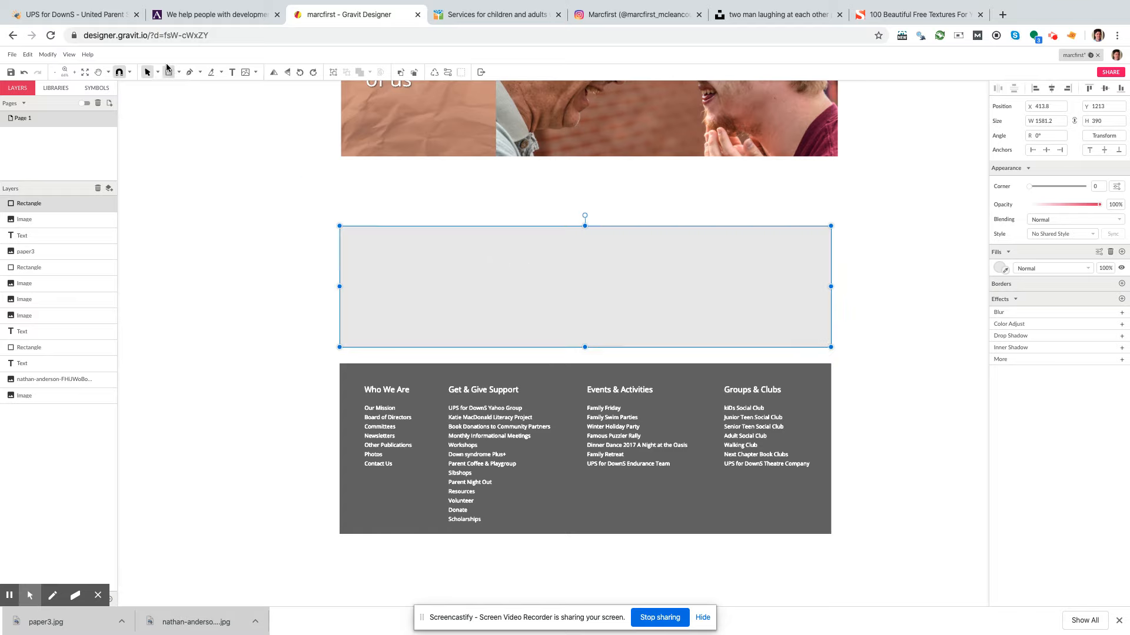
Step: Add a text box about 294 × 336 at the grey rectangle's left end, reading "Who we are", a blank line, and Link 1 to Link 4 on separate lines
left_click(229, 73)
left_click_drag(350, 233, 440, 339)
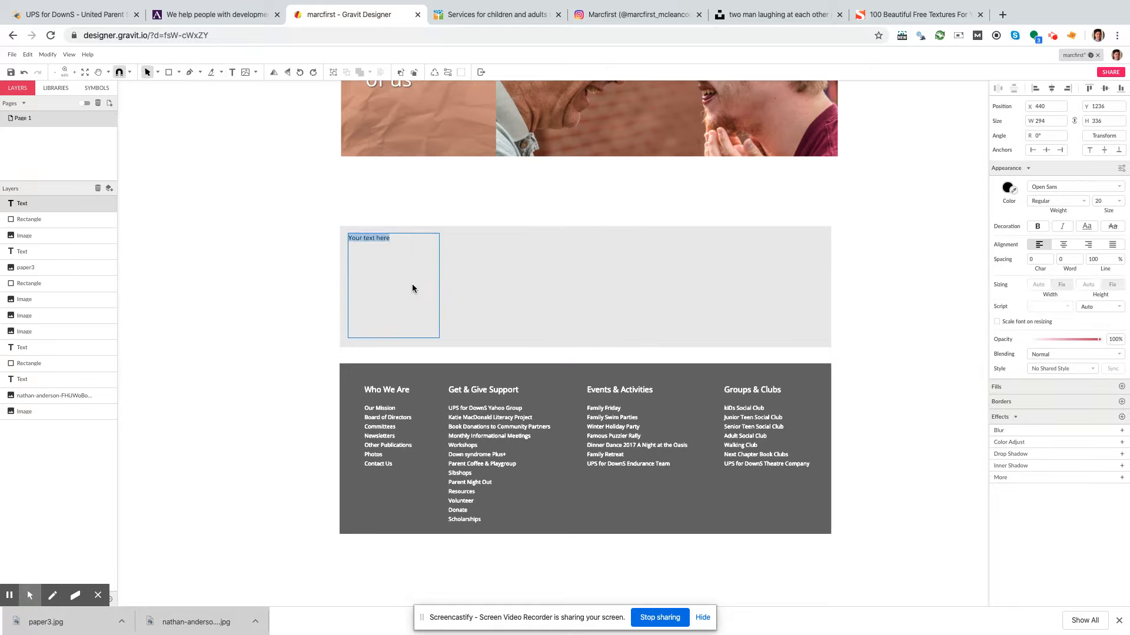
type("Who we wa")
key("BackSpace")
key("BackSpace")
type("are")
key("Return")
key("Return")
type("'Lore")
key("BackSpace")
key("BackSpace")
key("BackSpace")
key("BackSpace")
key("BackSpace")
type("Link 1")
key("Return")
type("Link 2 Link 3 Link 4")
key("Escape")
Step: Make three copies of the "Who we are" text box and spread them across the grey rectangle as four columns
left_click(357, 261)
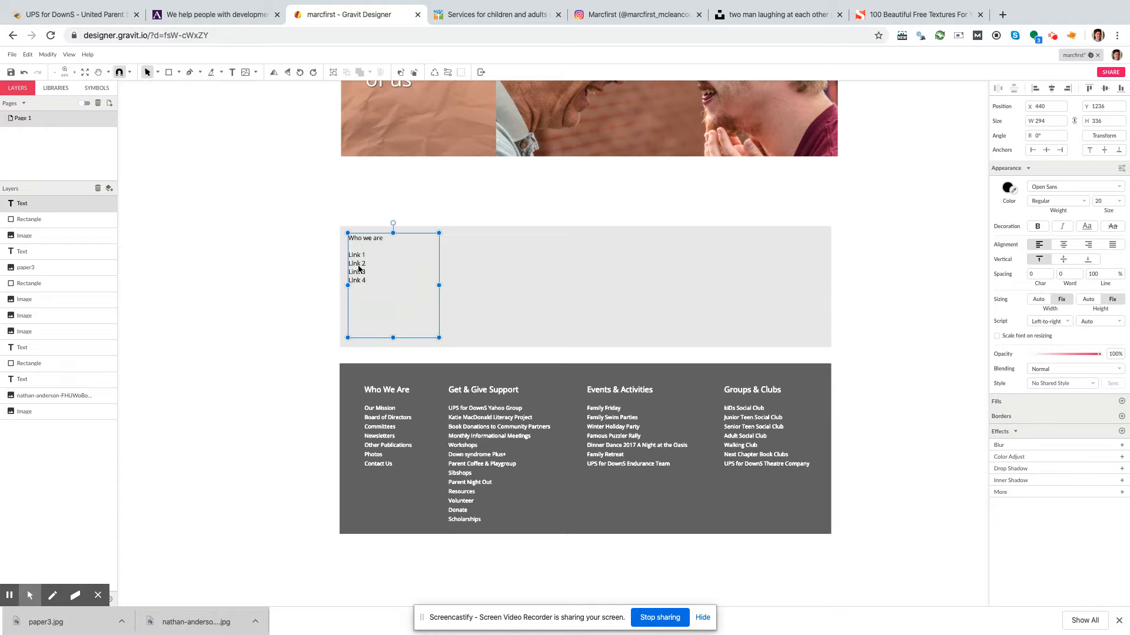
key("ctrl+v")
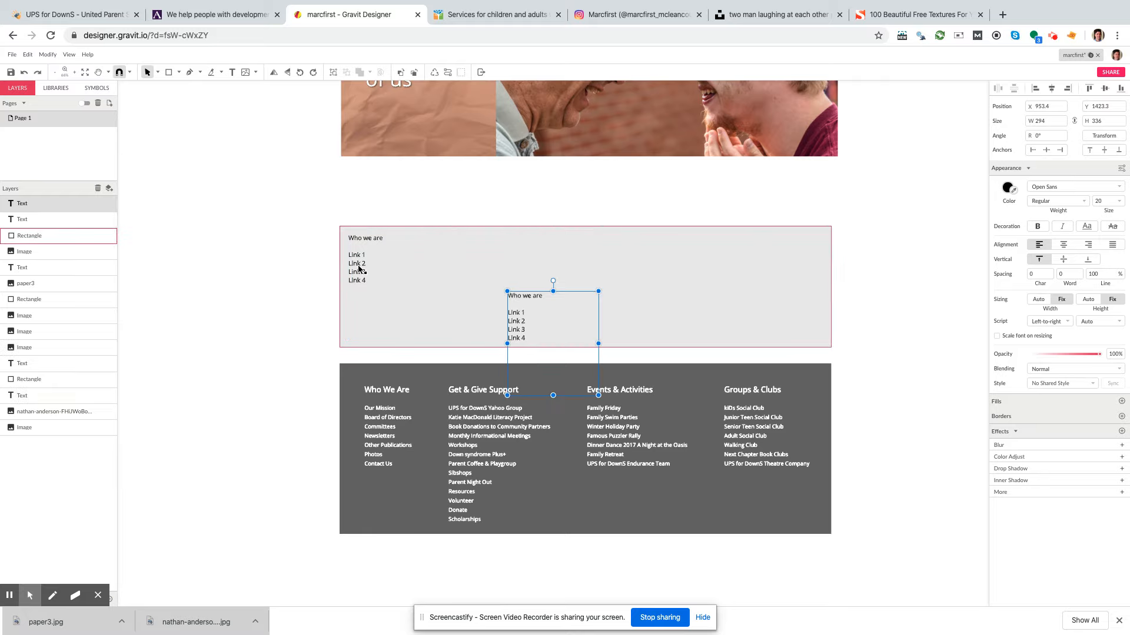
key("ctrl+v")
key("ctrl+v")
left_click_drag(512, 320, 434, 264)
left_click_drag(520, 297, 697, 297)
left_click_drag(512, 309, 424, 247)
left_click_drag(524, 317, 739, 287)
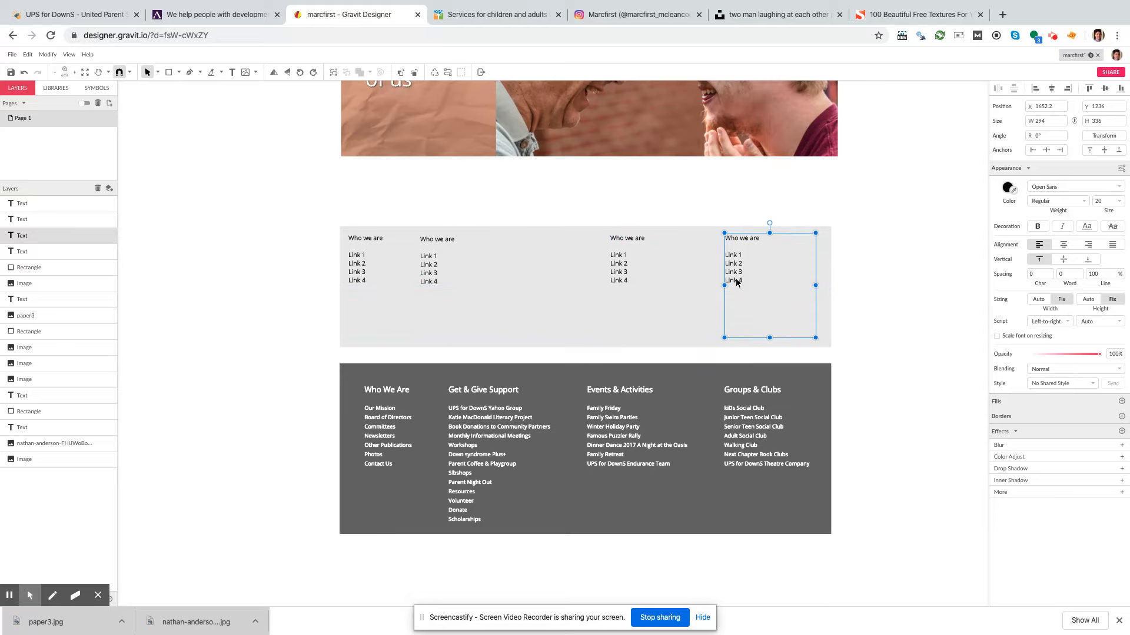
Step: Select all four link columns and distribute them horizontally
left_click(616, 265, "shift")
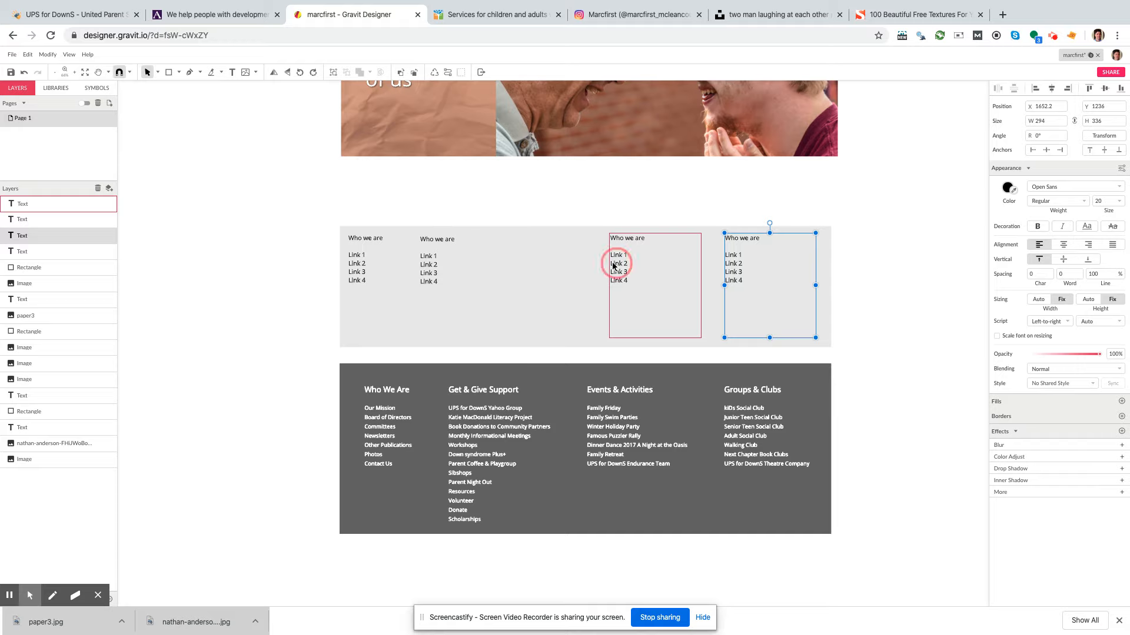
left_click(428, 265, "shift")
left_click(363, 260, "shift")
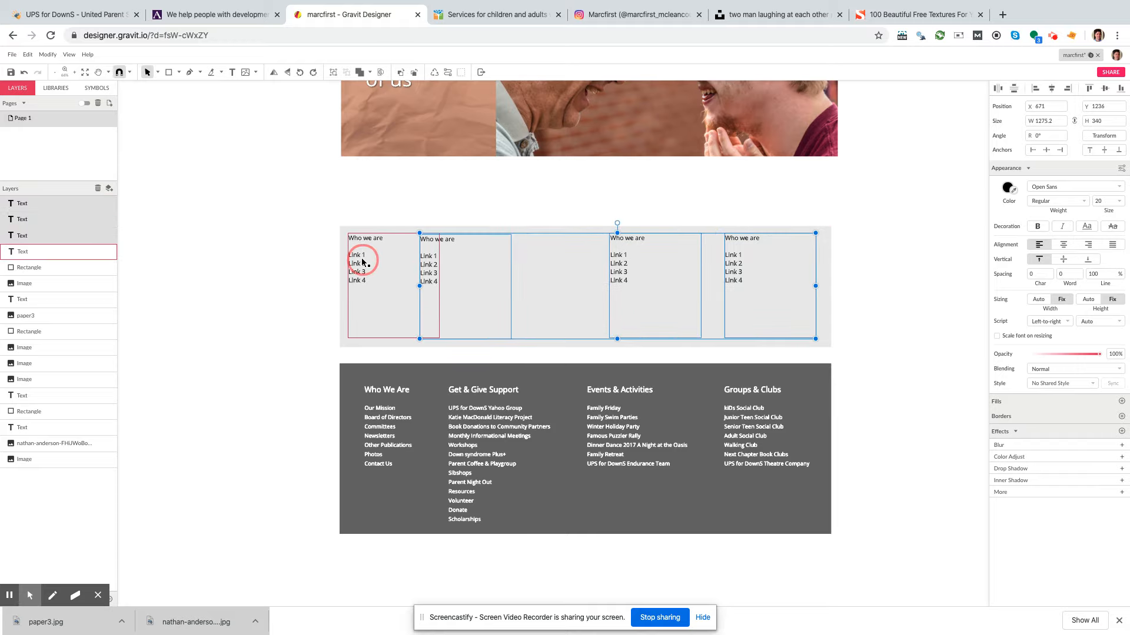
left_click(997, 90)
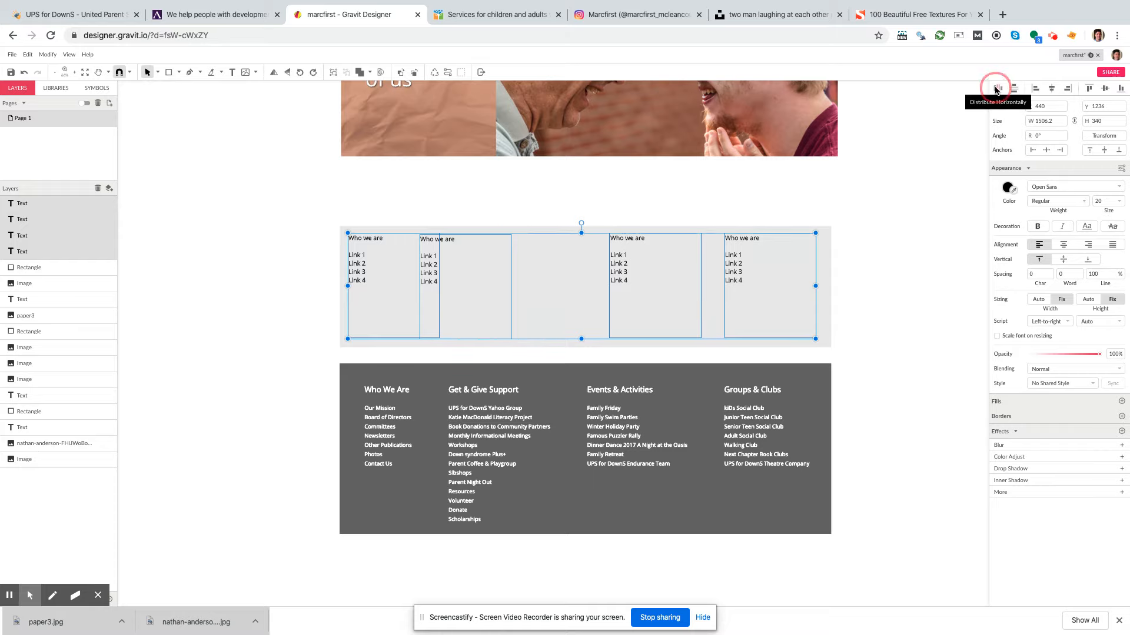
left_click(877, 276)
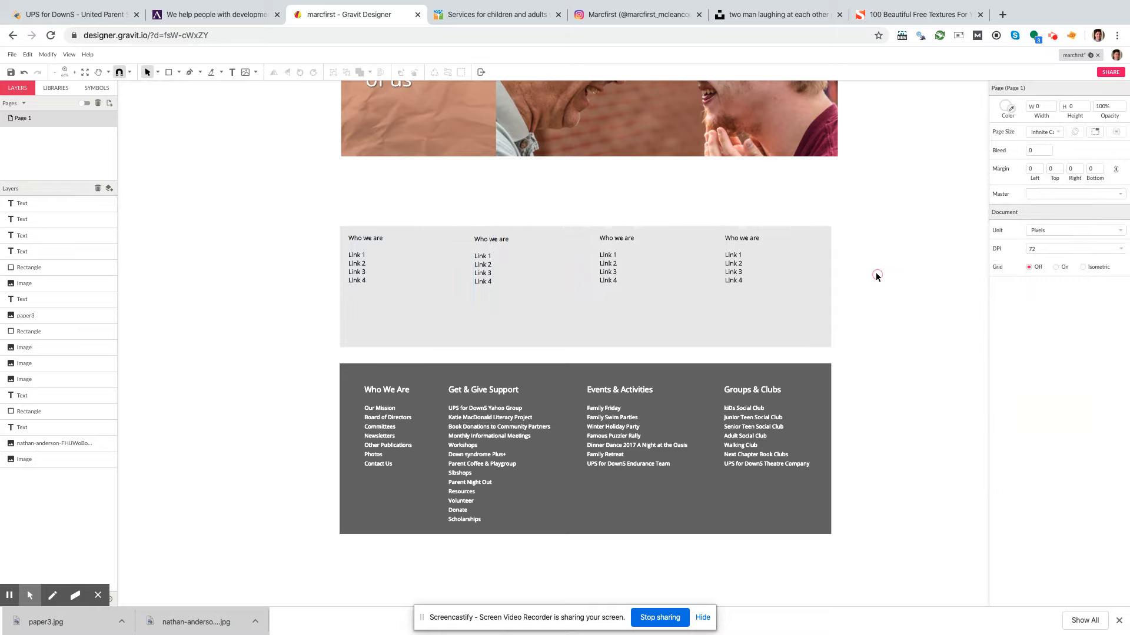
Step: Align the four link columns by their top edges
left_click(387, 265)
left_click(498, 286, "shift")
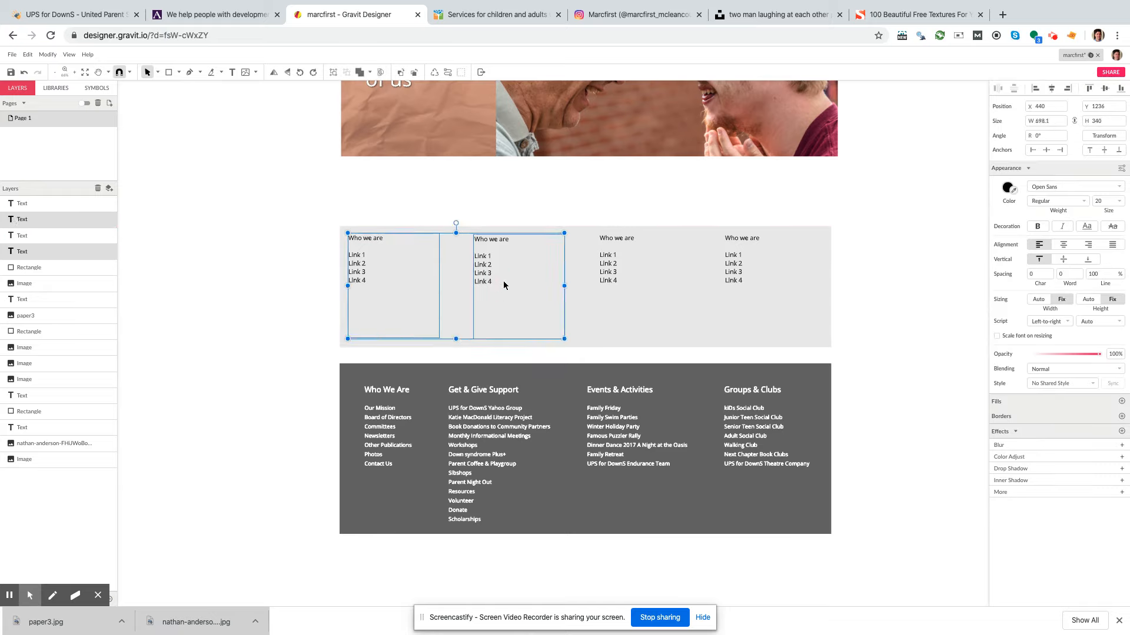
left_click(615, 273, "shift")
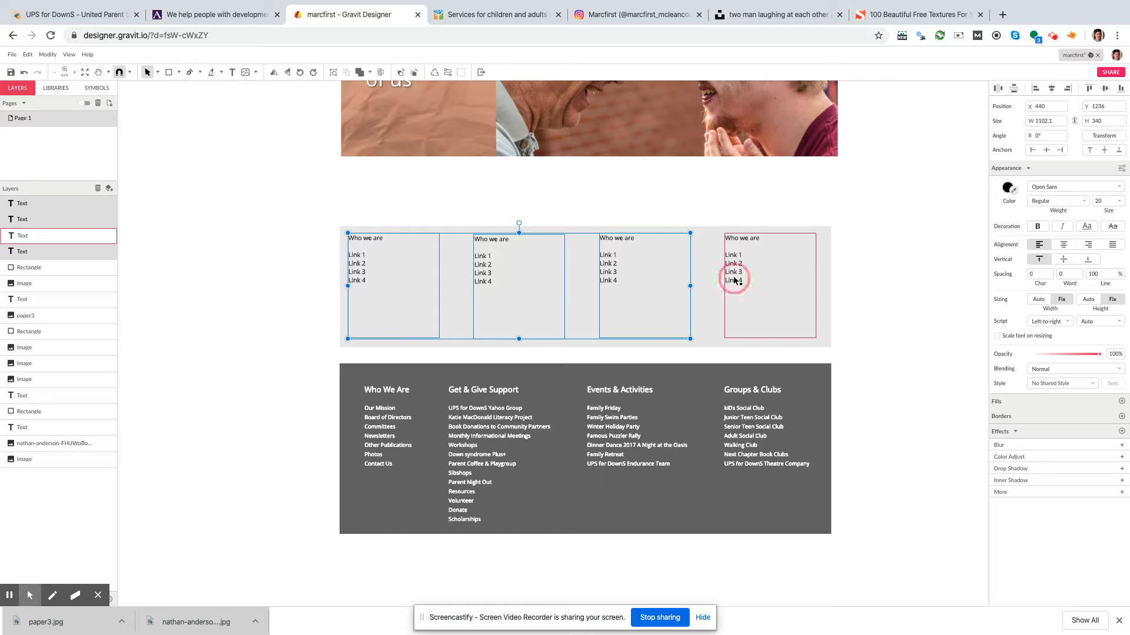
left_click(732, 282, "shift")
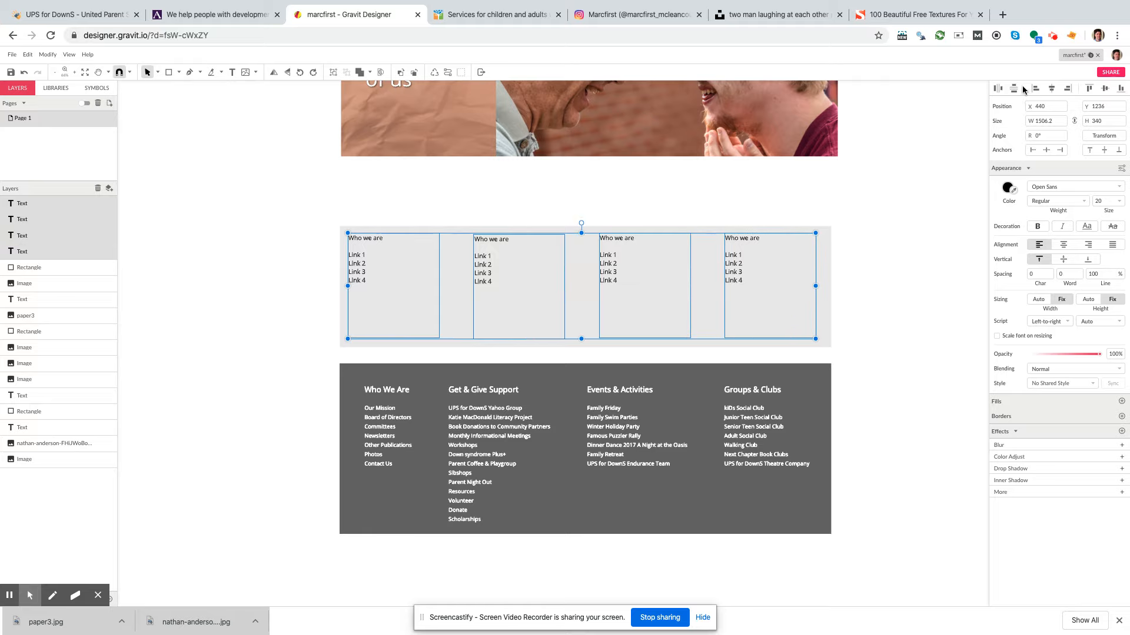
left_click(1089, 89)
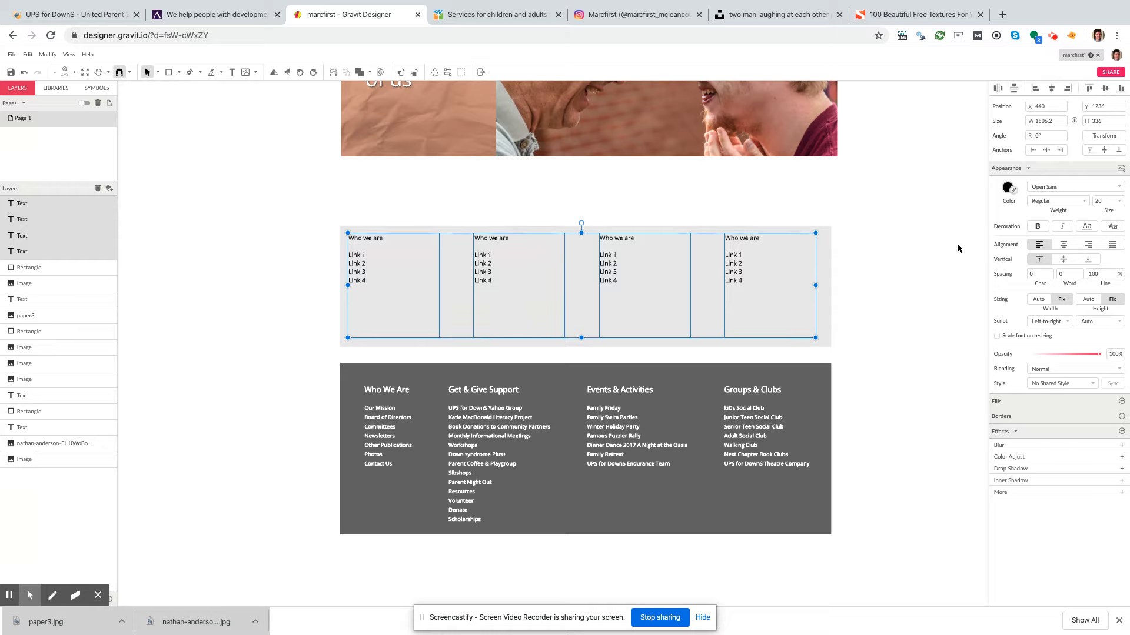
left_click(924, 294)
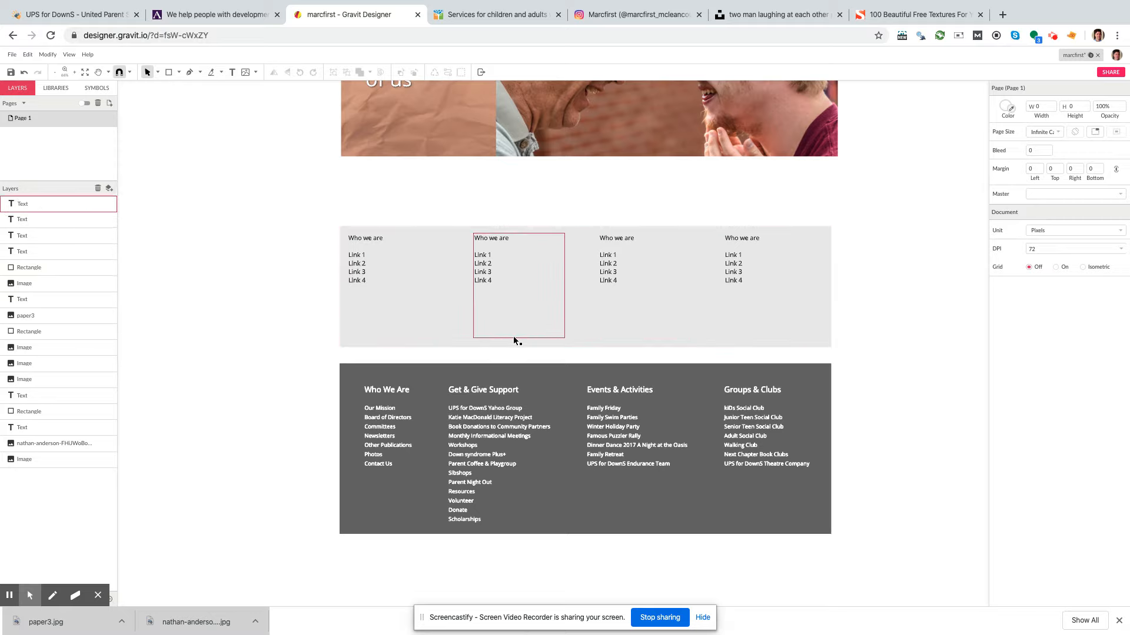
Step: Move the first link column to about X 481 and the last to about X 1626, both down to Y 1267
left_click_drag(355, 272, 369, 282)
left_click(273, 298)
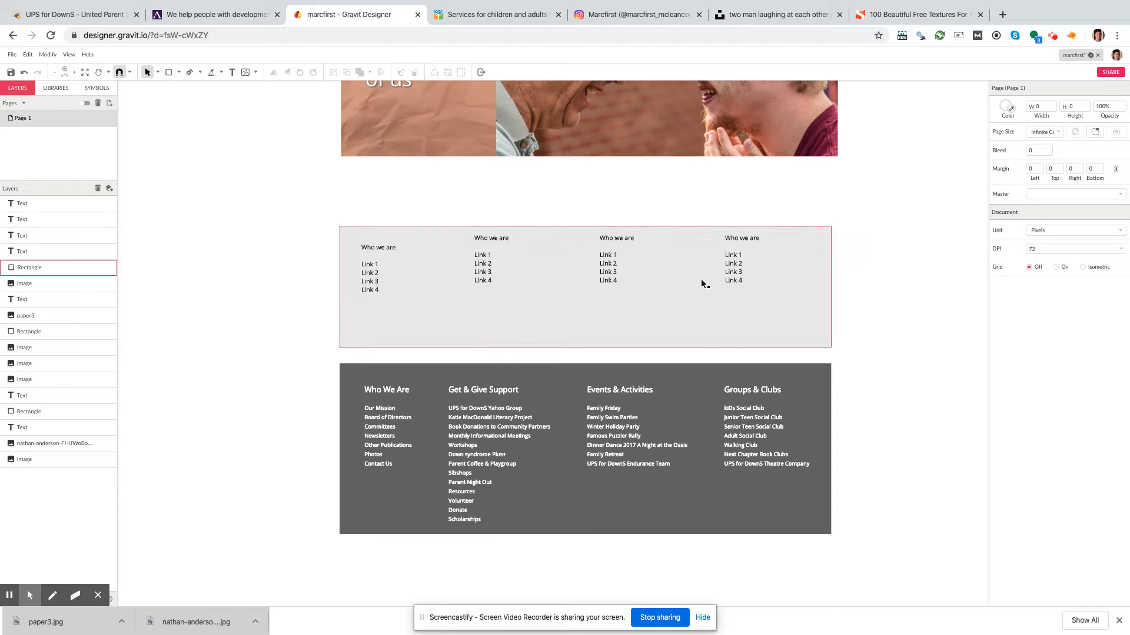
left_click_drag(740, 283, 731, 286)
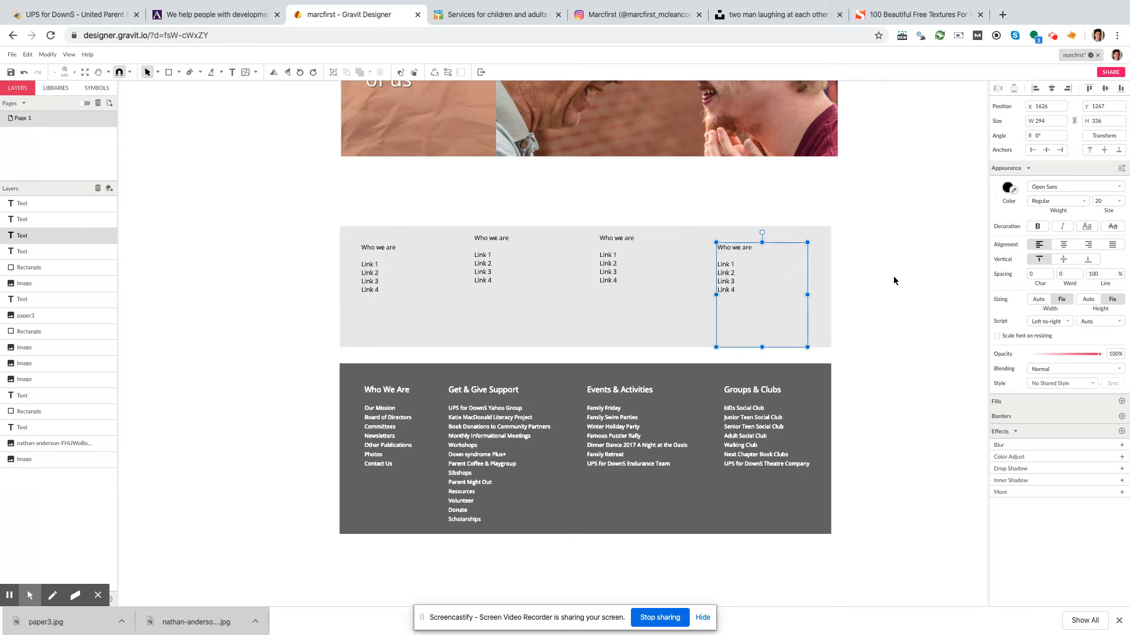
Step: Align the four link columns by their bottom edges and distribute them horizontally between the repositioned outer columns
left_click(377, 293)
left_click(498, 276, "shift")
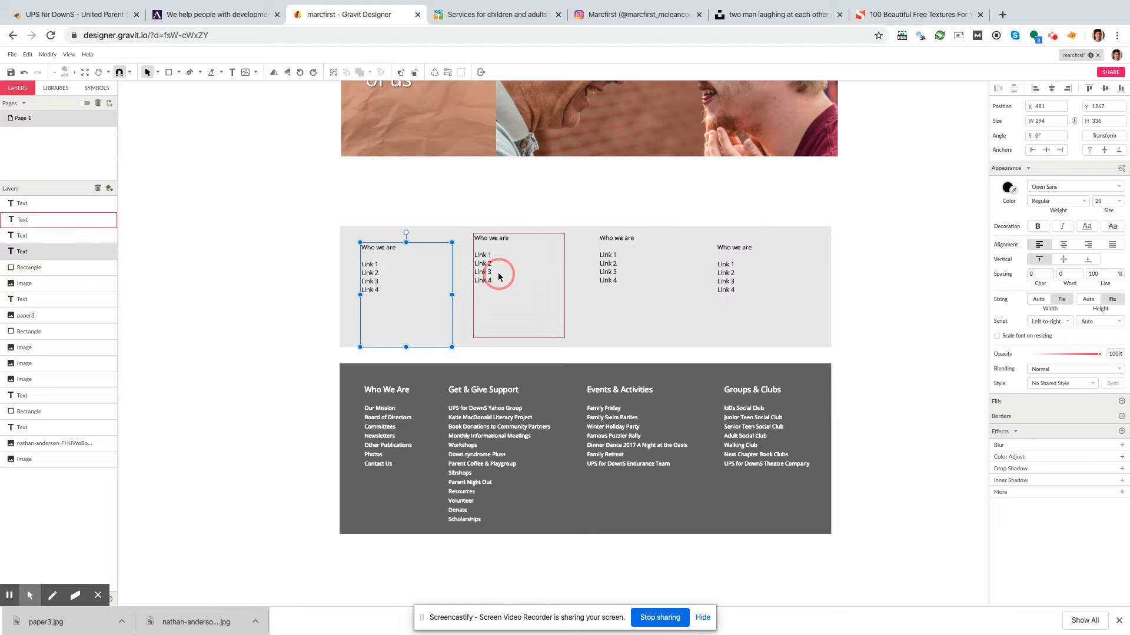
left_click(621, 275, "shift")
left_click(735, 290, "shift")
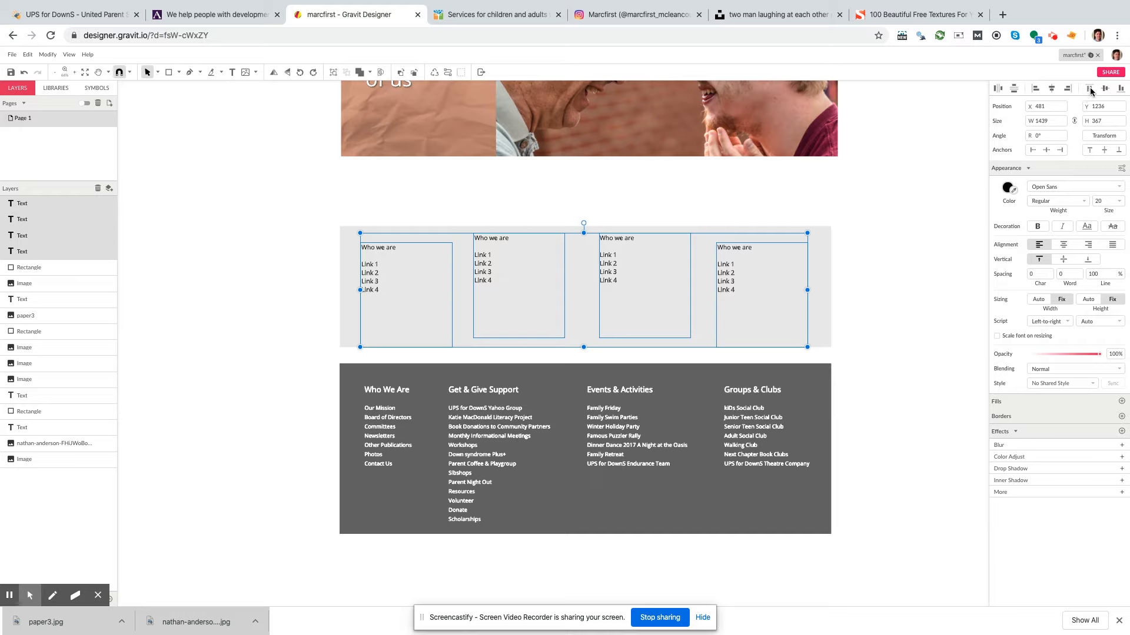
left_click(1119, 90)
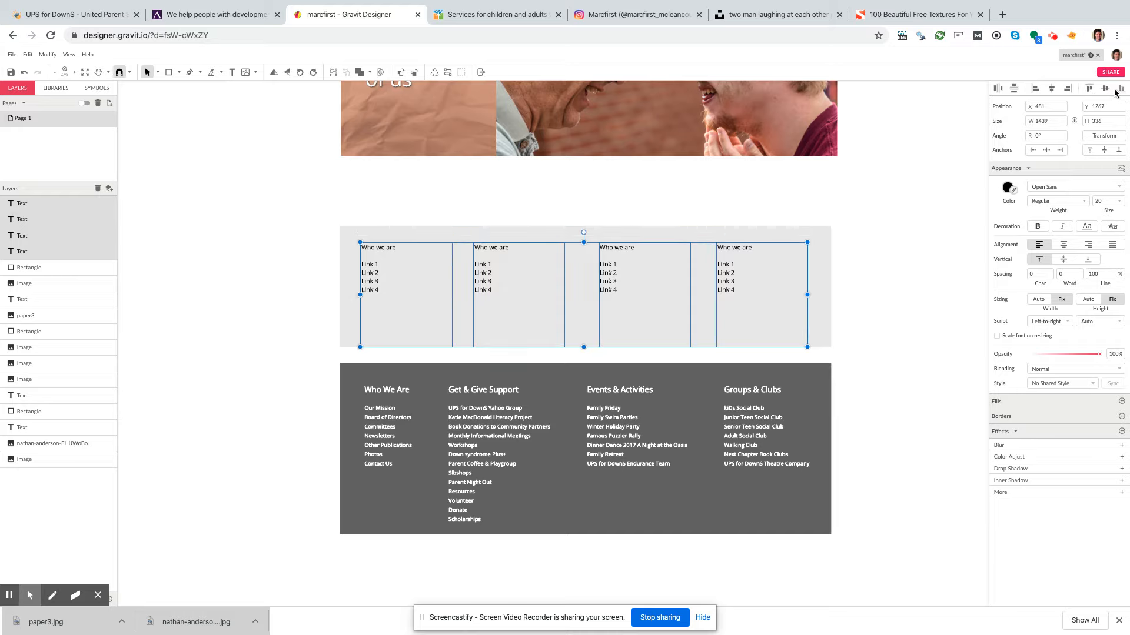
left_click(998, 89)
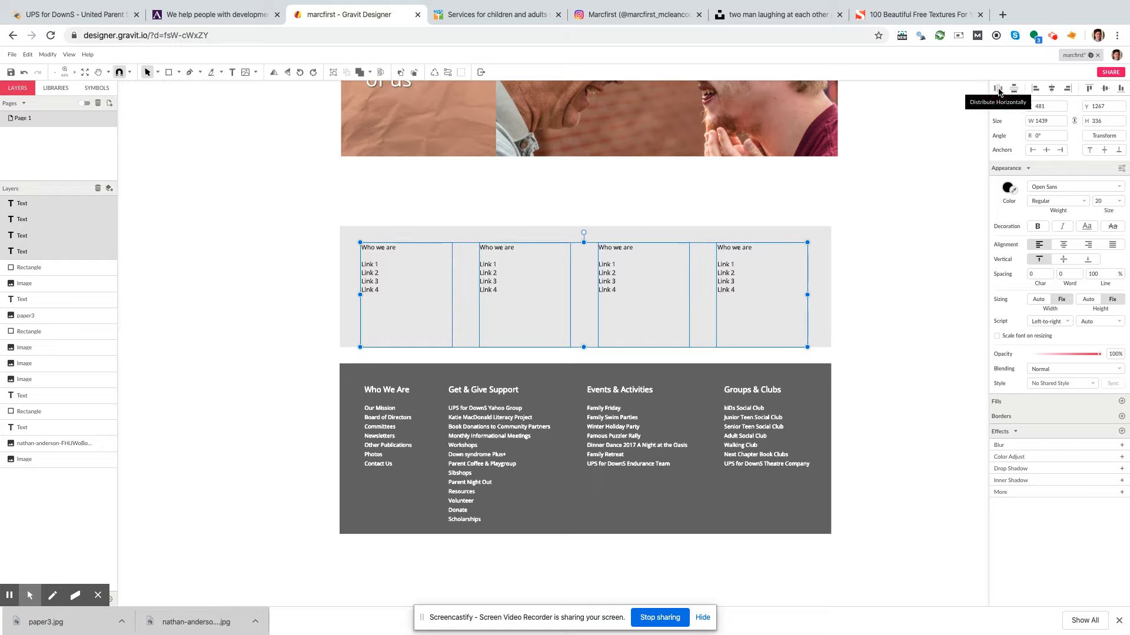
left_click(877, 209)
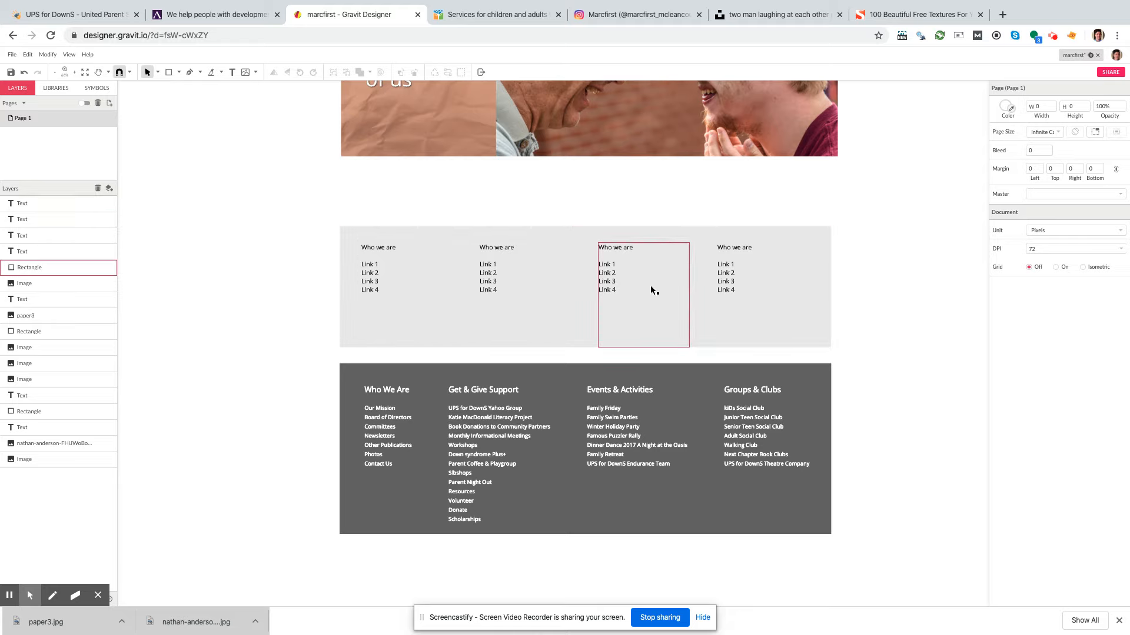
Step: Make the first column's "Who we are" heading bold and set its font size to 24 px
double_click(378, 246)
left_click_drag(396, 247, 360, 253)
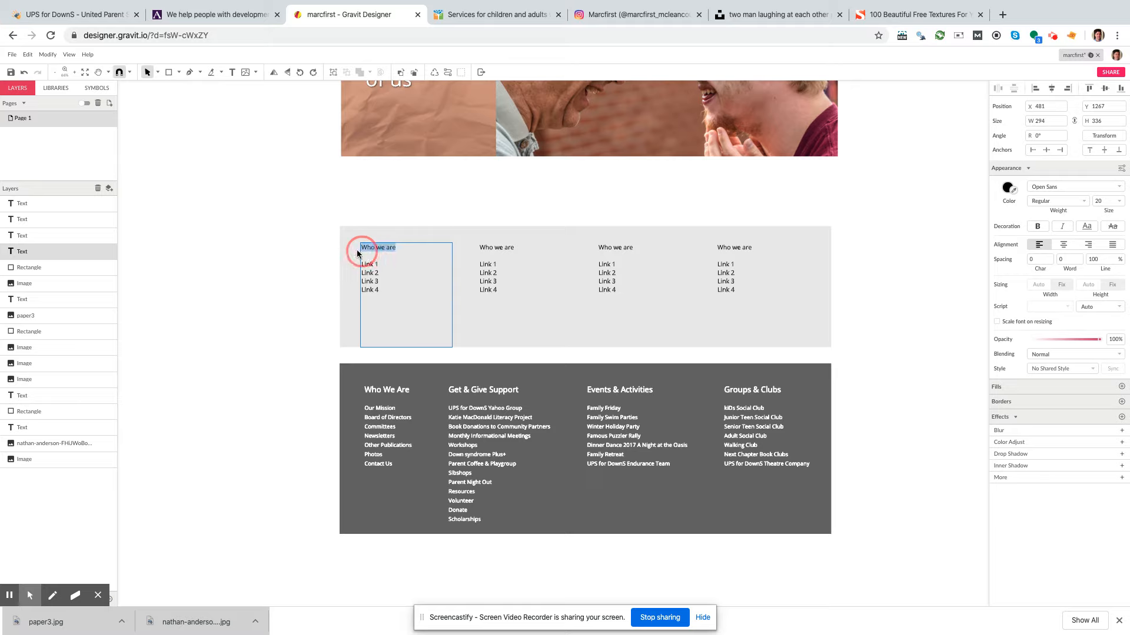
left_click(1037, 226)
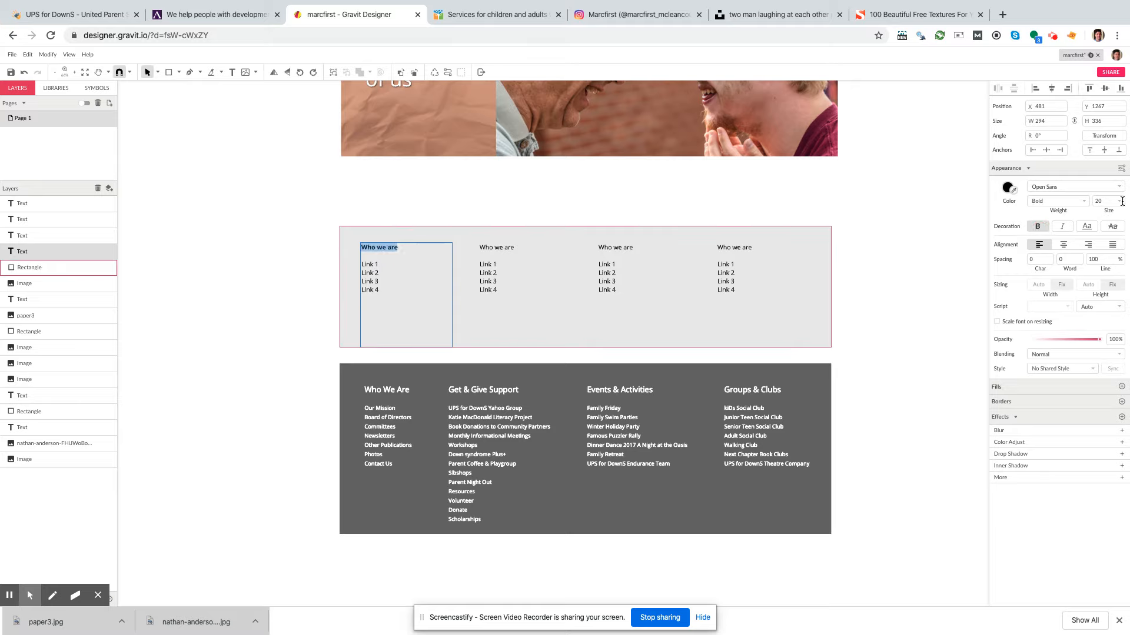
left_click(1122, 201)
scroll(1117, 268, "down", 2)
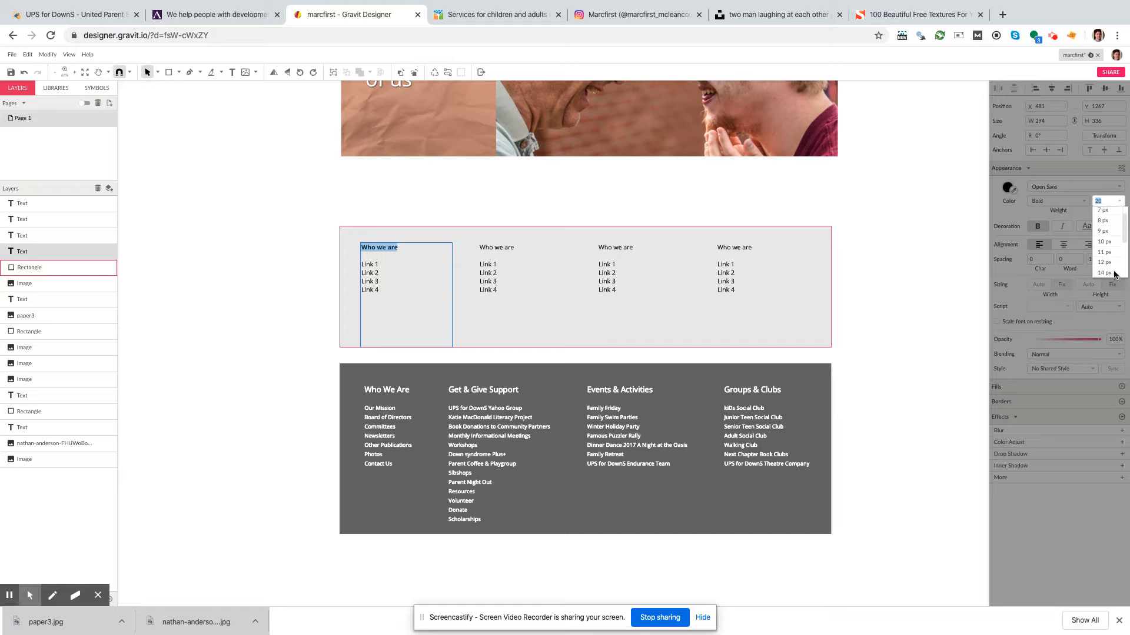
scroll(1109, 274, "down", 1)
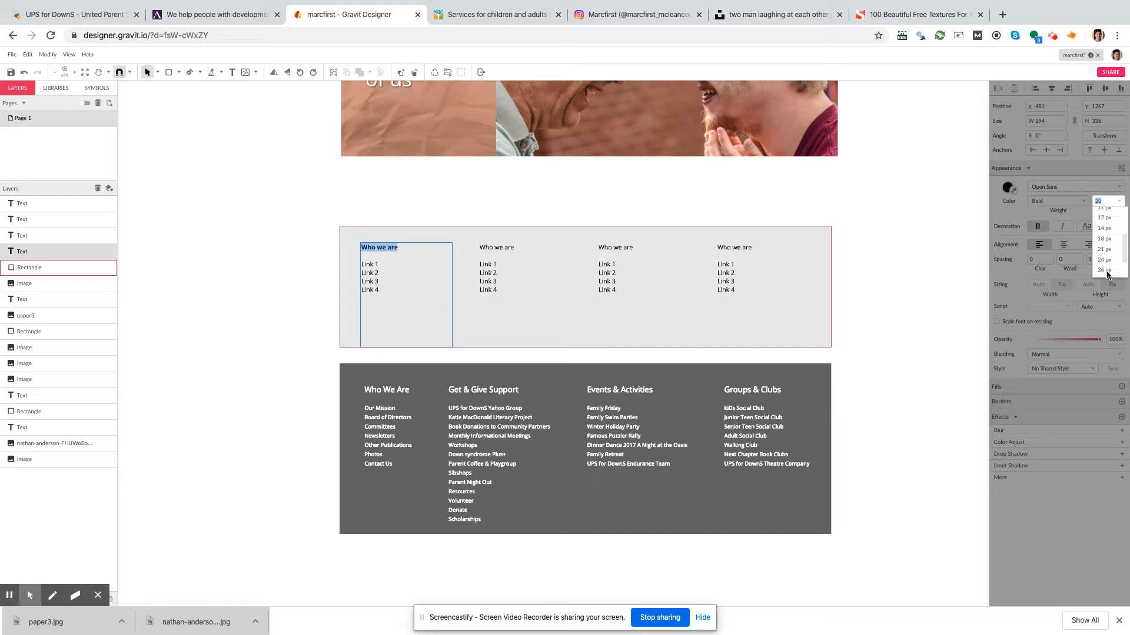
left_click(1106, 260)
key("Escape")
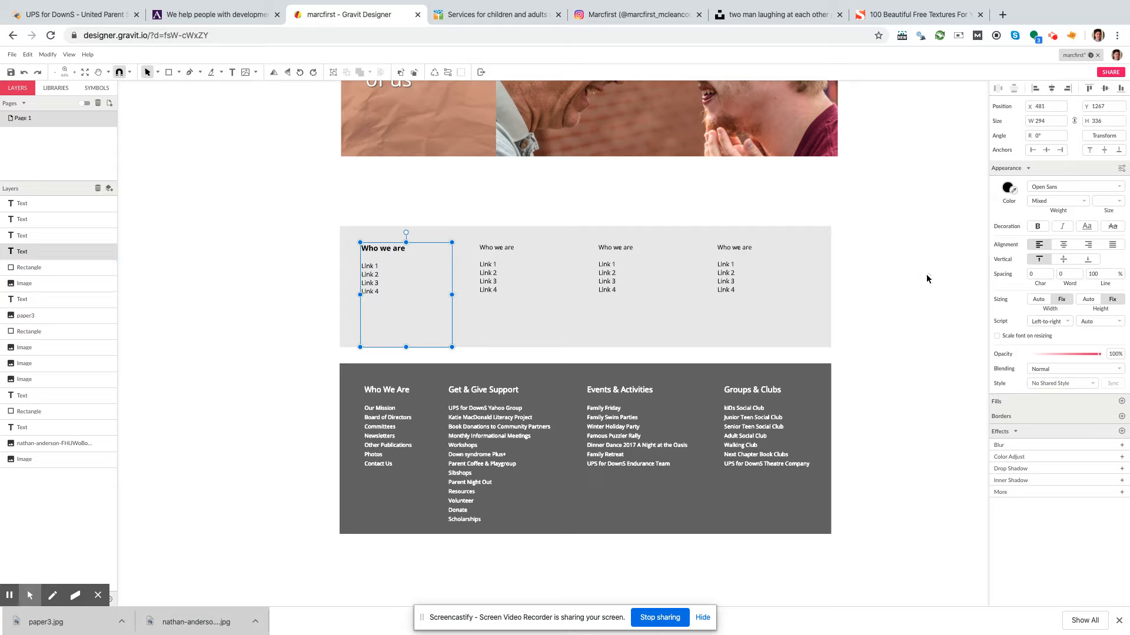
left_click(886, 287)
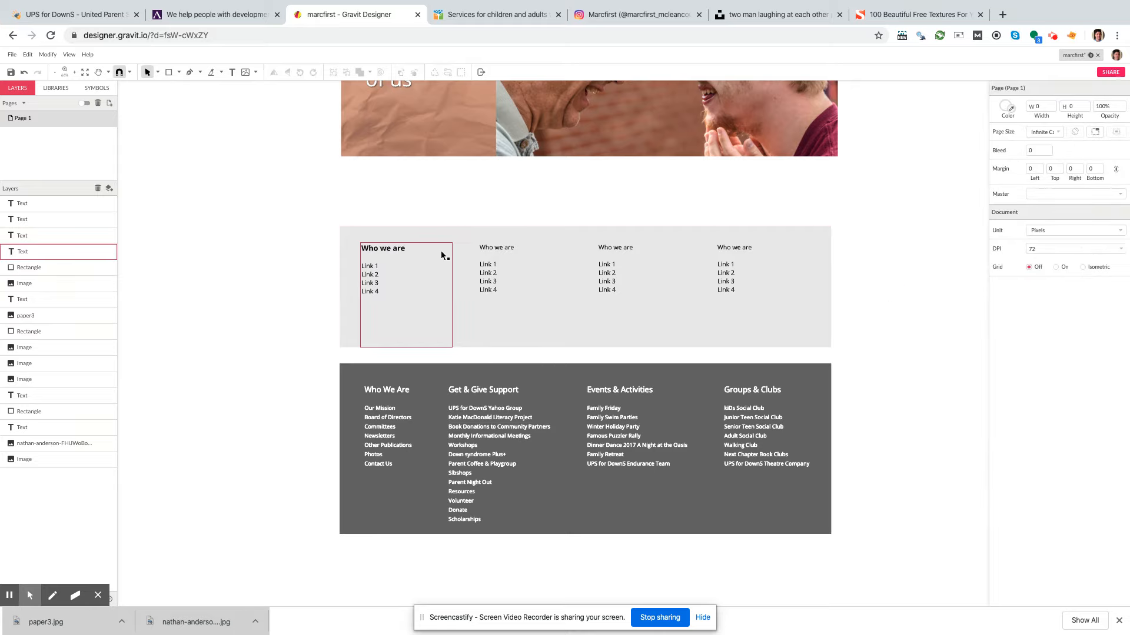
Step: Color the first column's Link 1 to Link 4 with the blue sampled from the Marcfirst logo and underline them
double_click(375, 272)
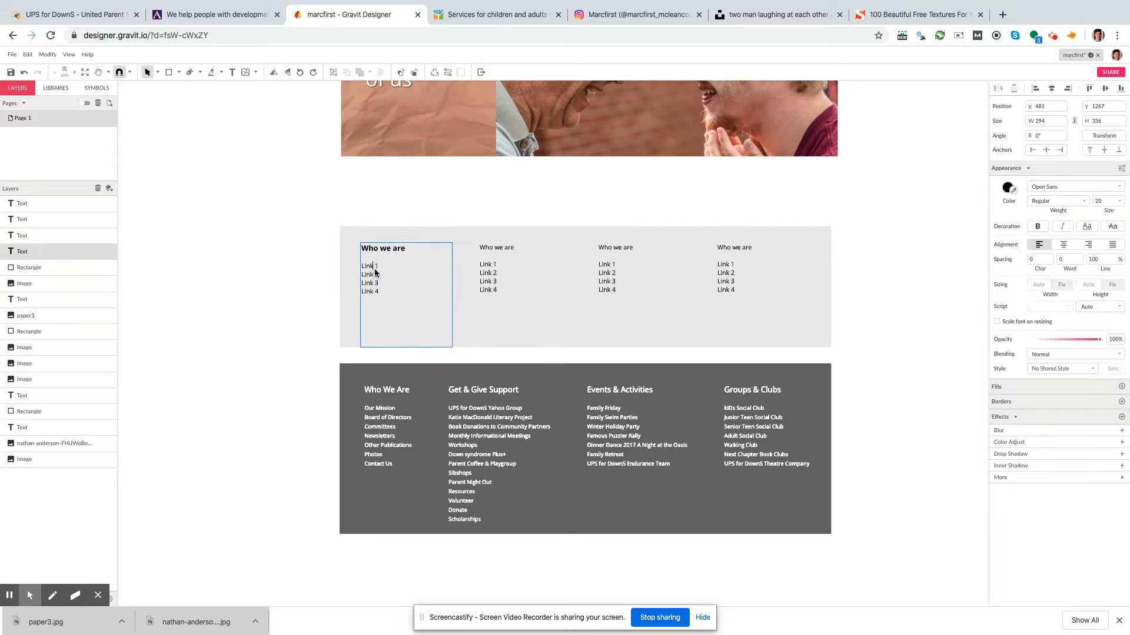
mouse_move(363, 270)
left_mouse_down()
mouse_move(386, 292)
mouse_move(362, 268)
left_mouse_up()
left_click(383, 292)
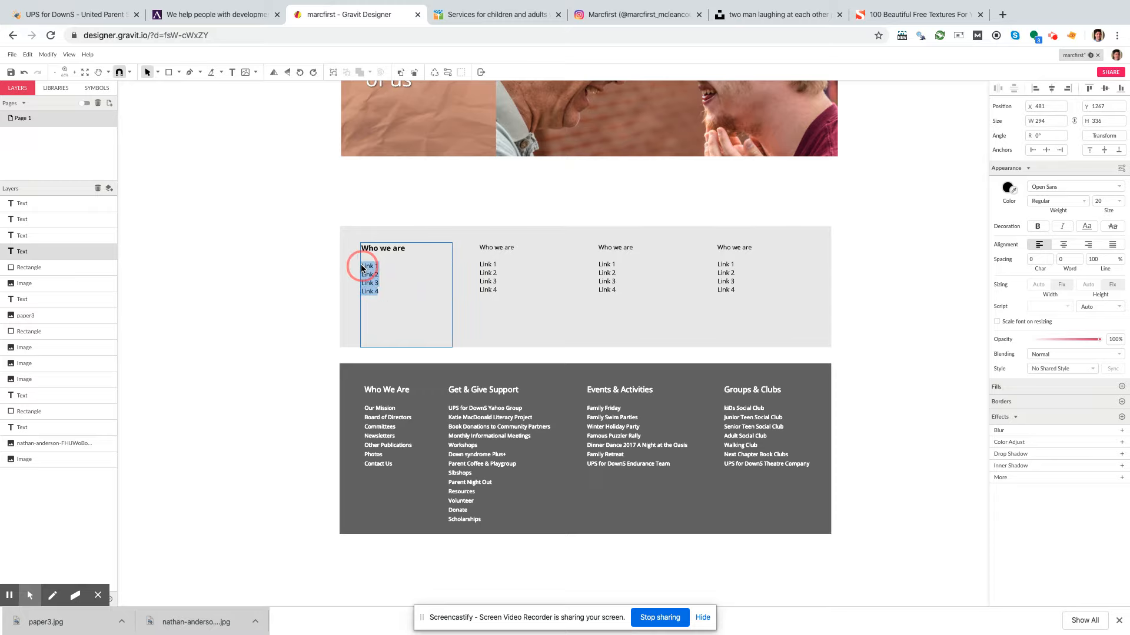
scroll(896, 257, "up", 5)
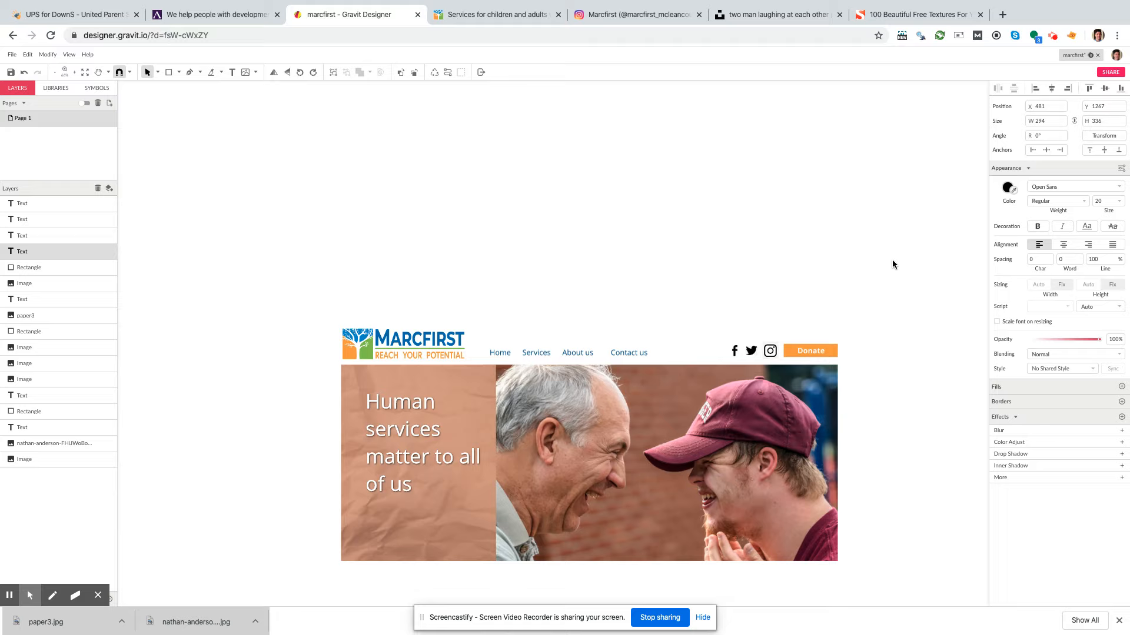
scroll(916, 260, "up", 1)
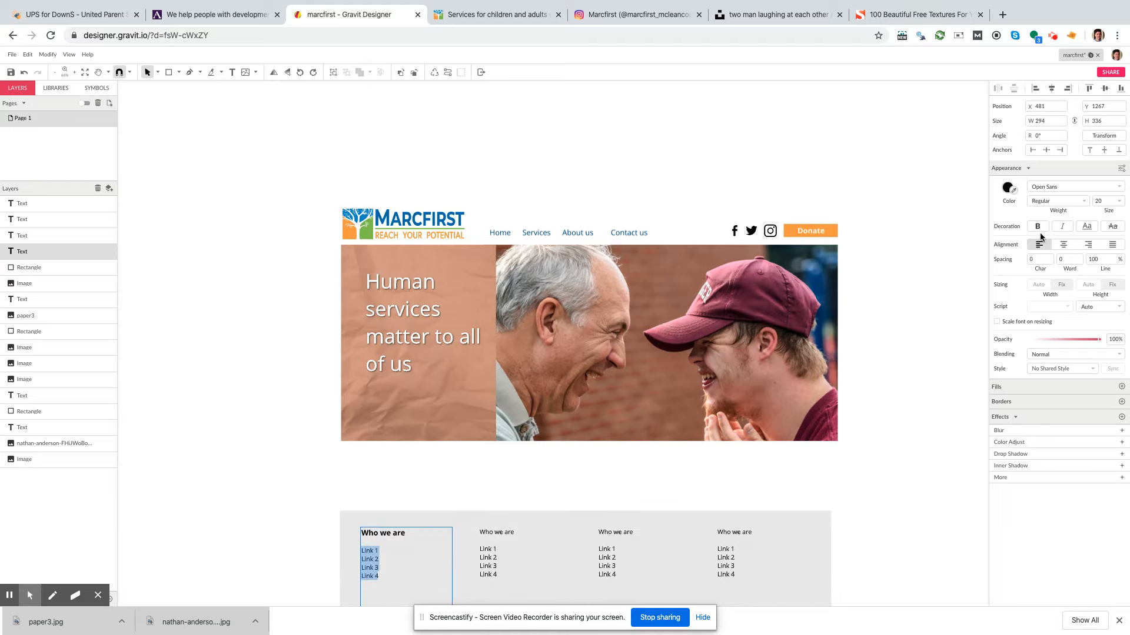
left_click(1015, 190)
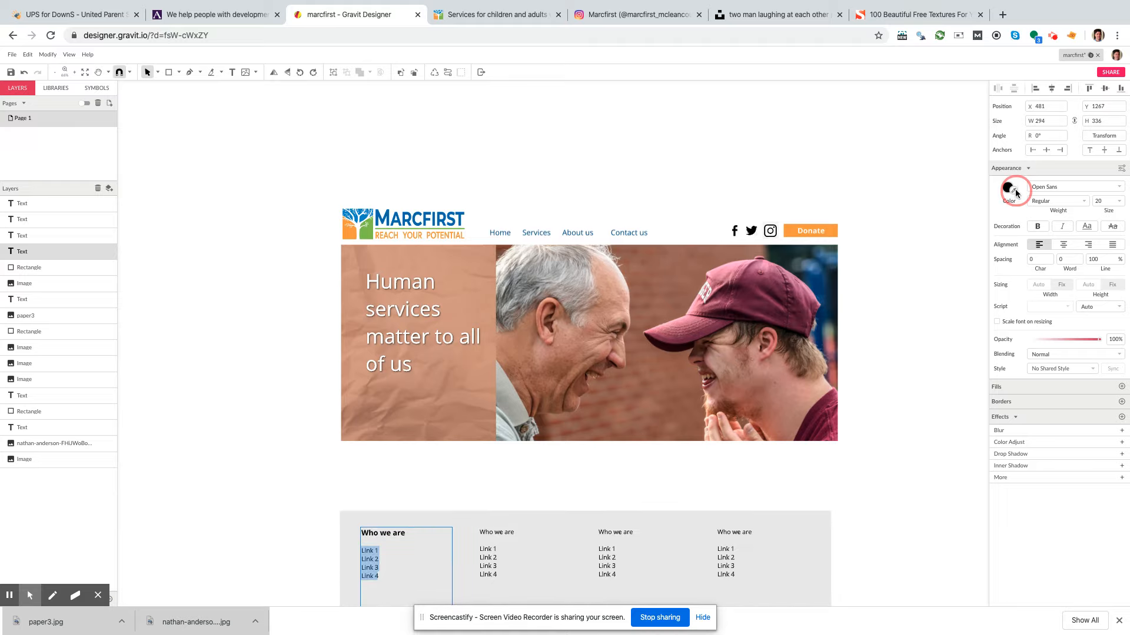
left_click(379, 226)
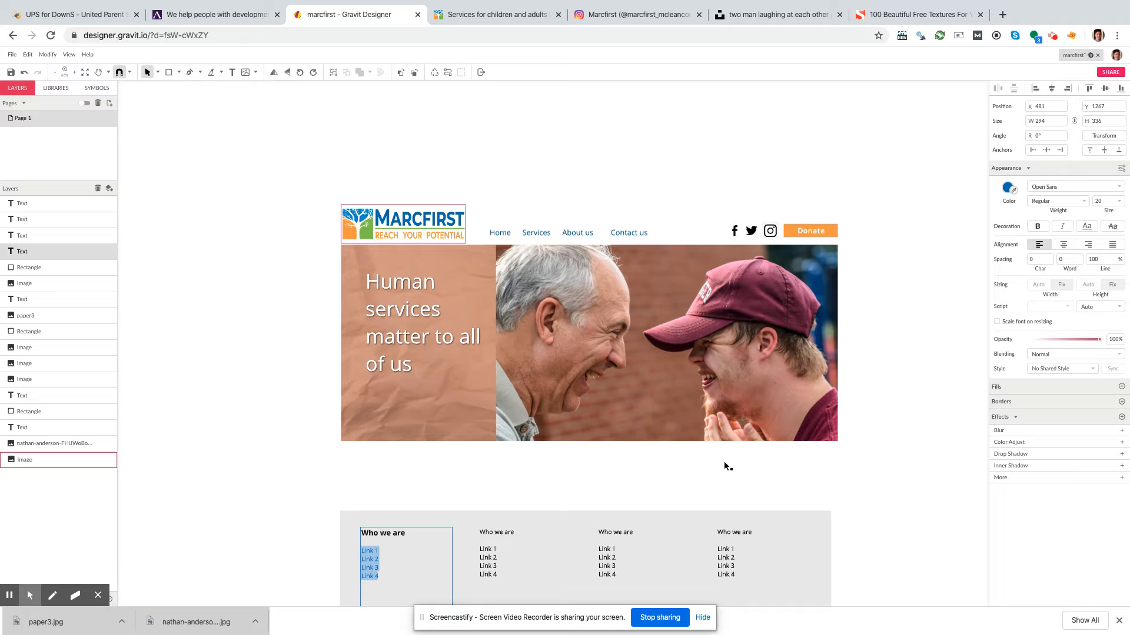
left_click(1086, 228)
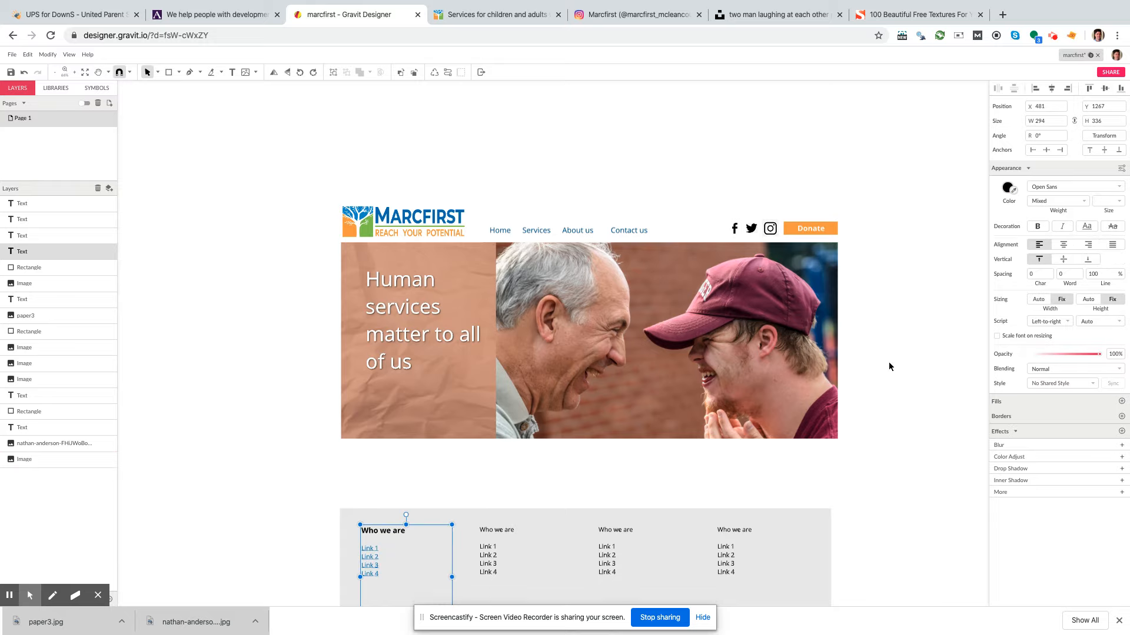
Step: Delete the four link columns together with the light grey rectangle behind them
scroll(888, 362, "down", 3)
left_click(909, 392)
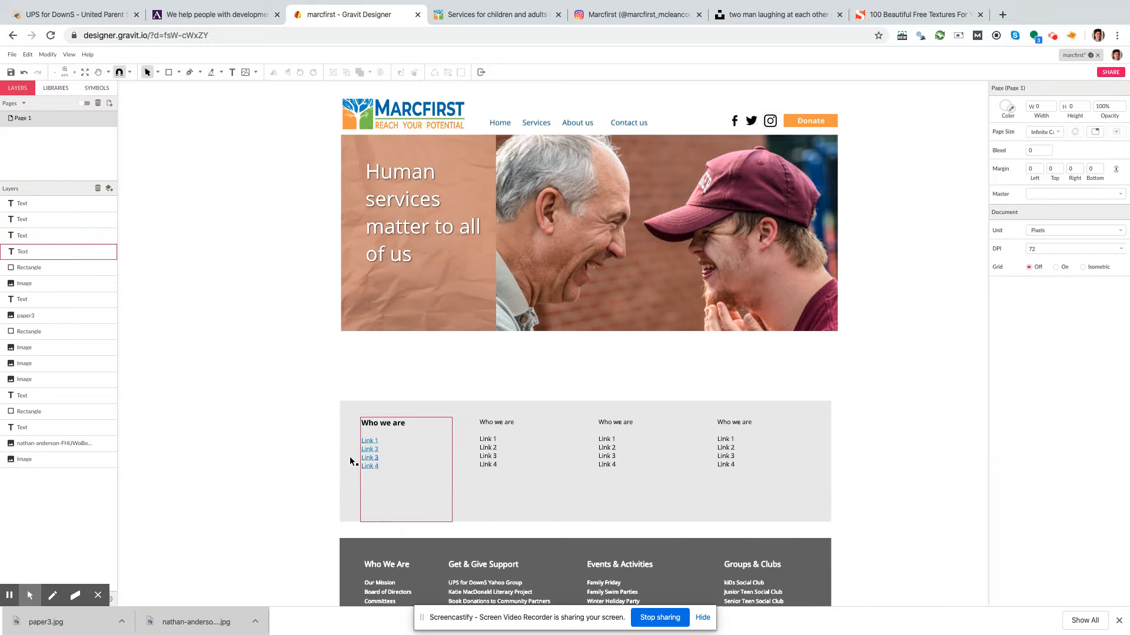
scroll(912, 389, "down", 2)
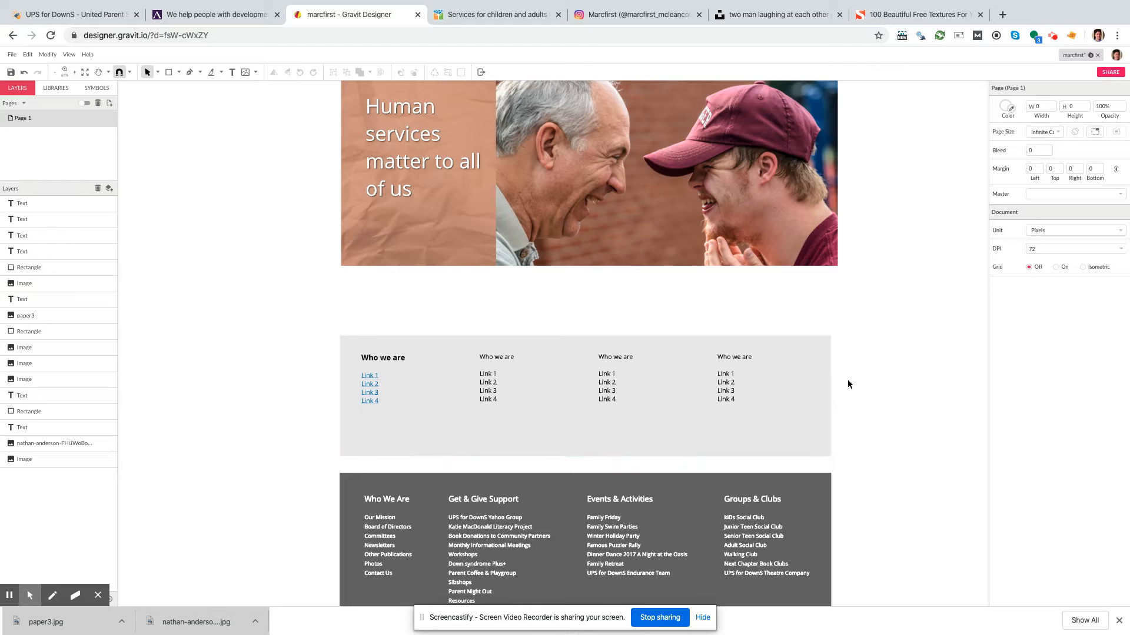
scroll(875, 381, "down", 2)
left_click_drag(887, 308, 312, 248)
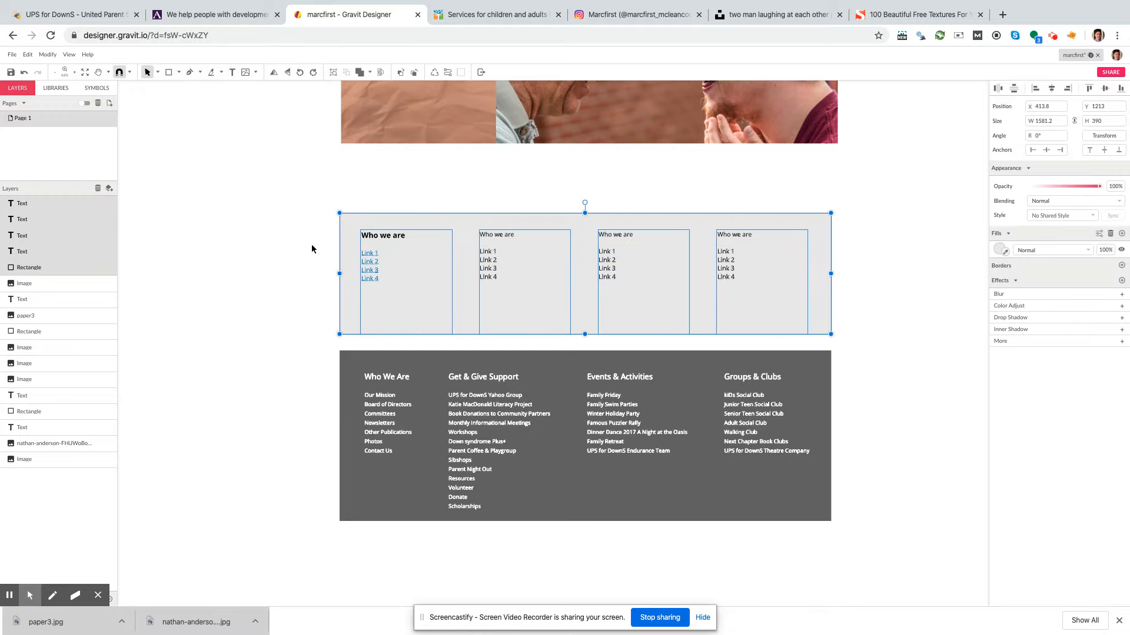
key("Delete")
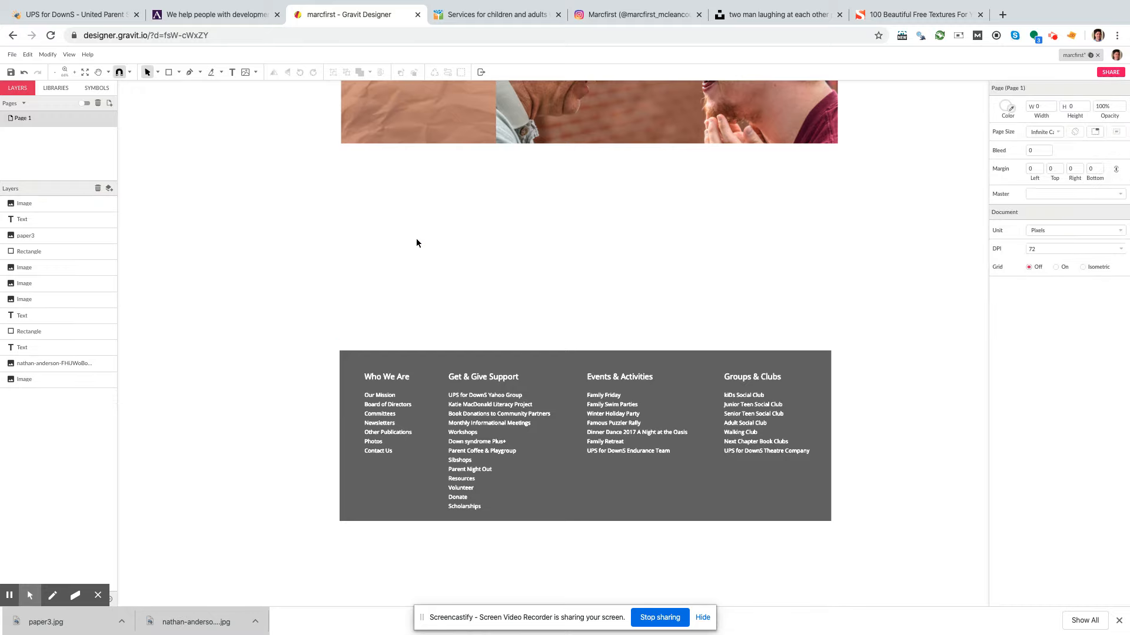
Step: Examine the content area and footer of the UPS for DownS groups page, and return to the Marcfirst mockup
scroll(577, 235, "up", 1)
scroll(706, 221, "up", 5)
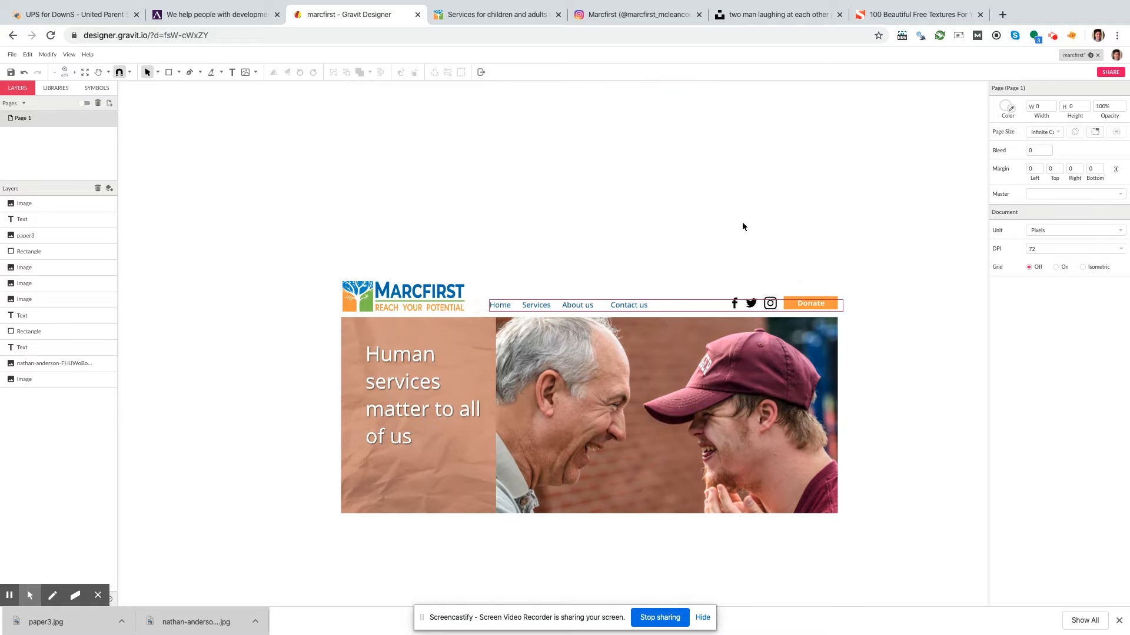
scroll(743, 223, "down", 1)
left_click(878, 210)
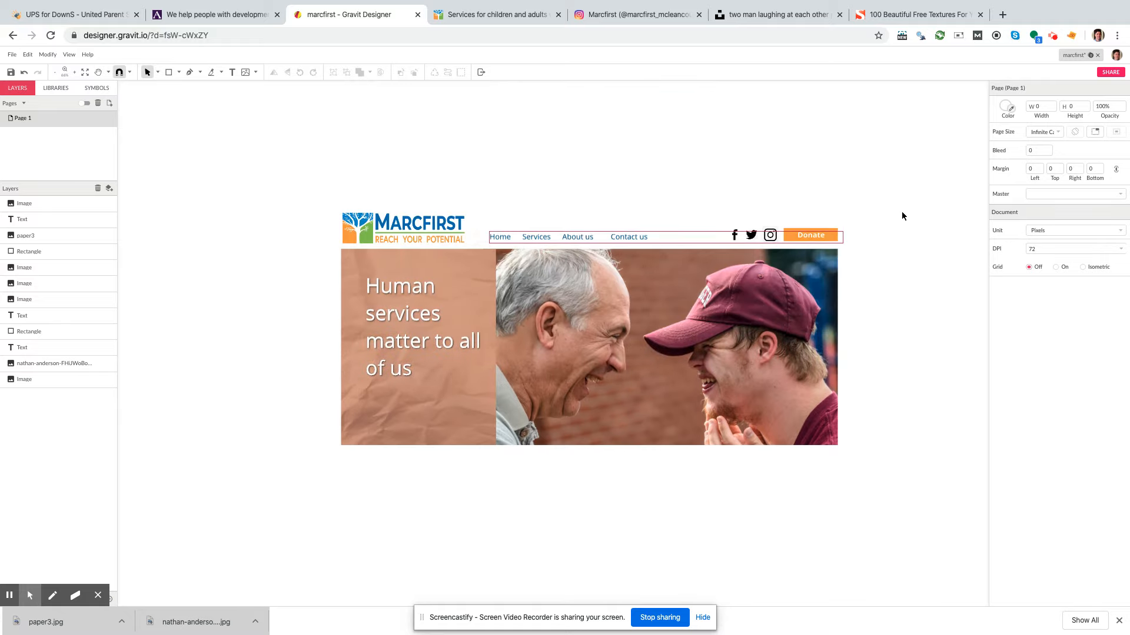
left_click(438, 19)
left_click(202, 19)
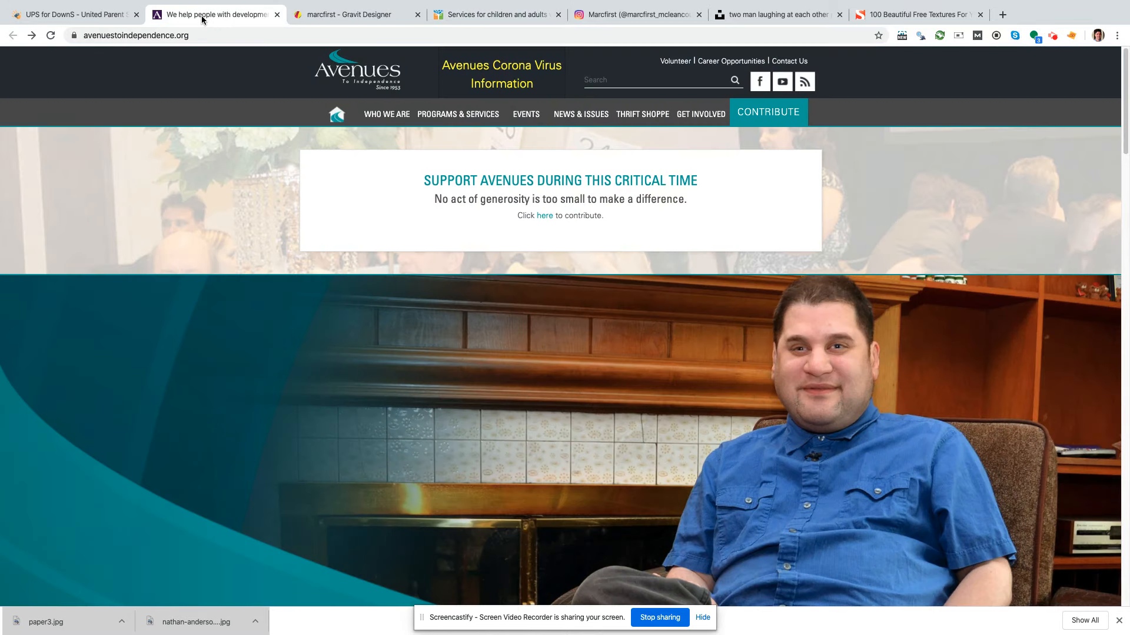
left_click(129, 11)
scroll(467, 182, "up", 5)
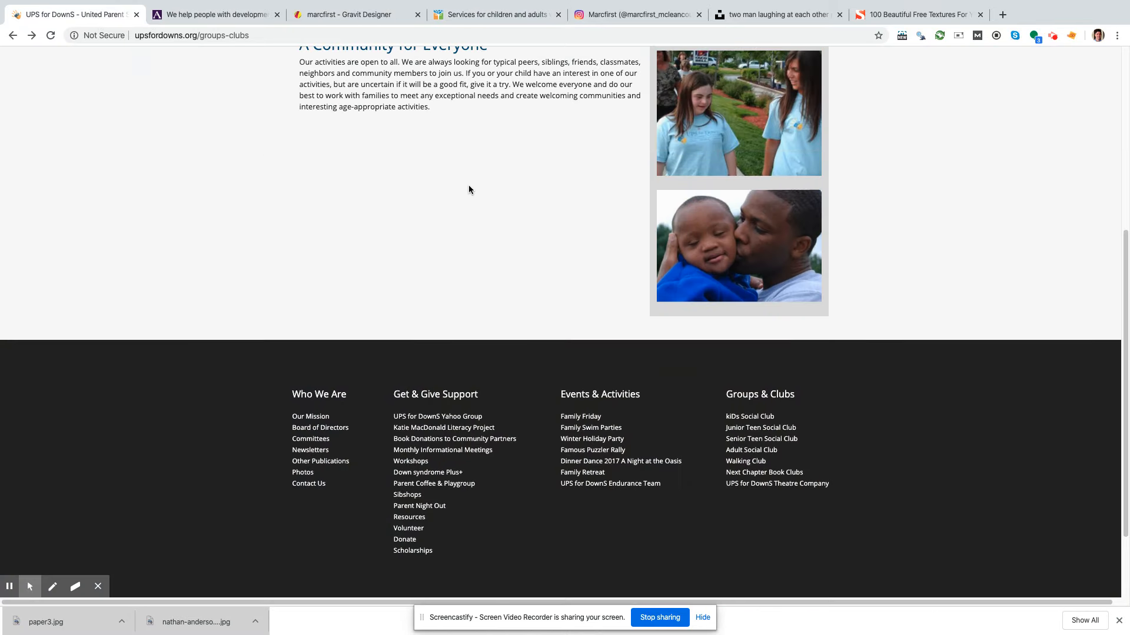
scroll(471, 190, "down", 1)
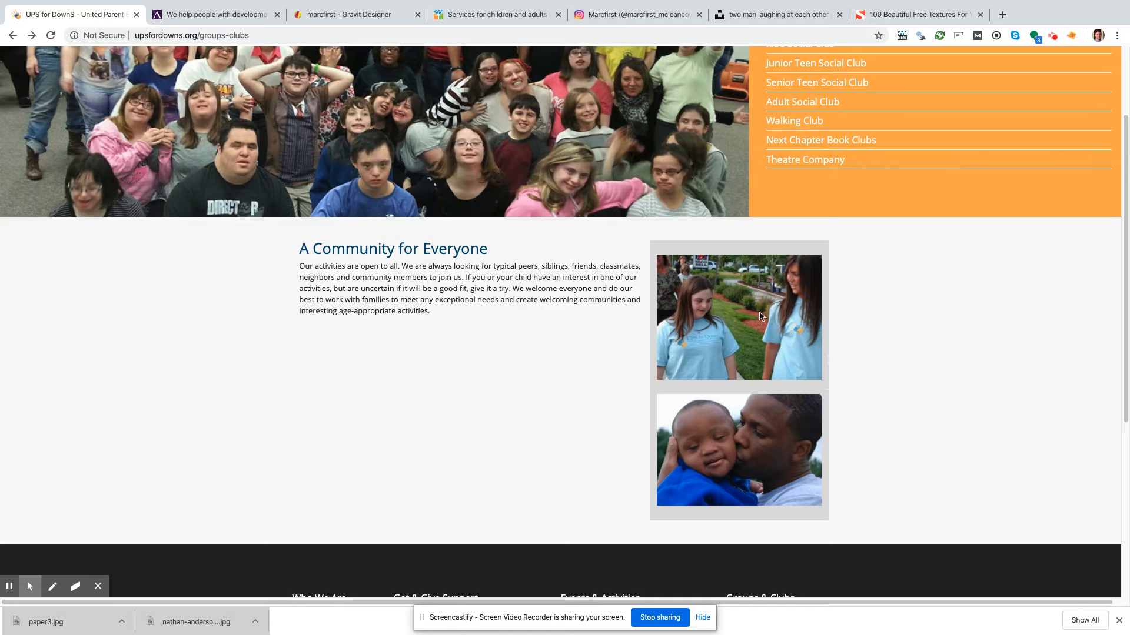
left_click(379, 17)
left_click(899, 261)
left_click(906, 270)
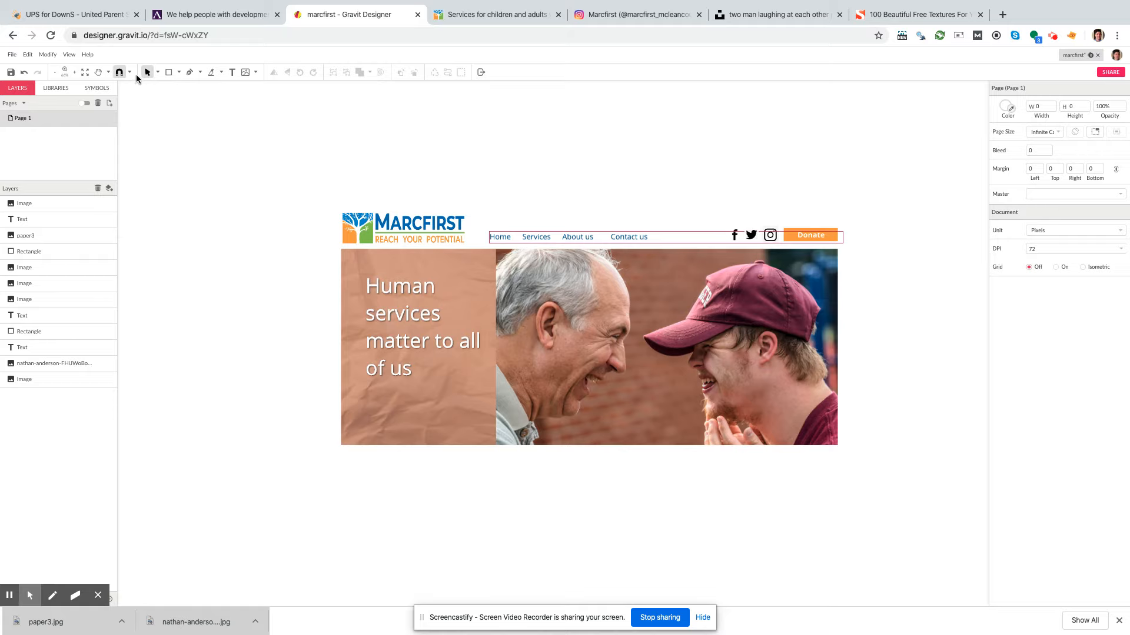
Step: Move the dark grey footer image straight down to about Y 1704
left_click(448, 231)
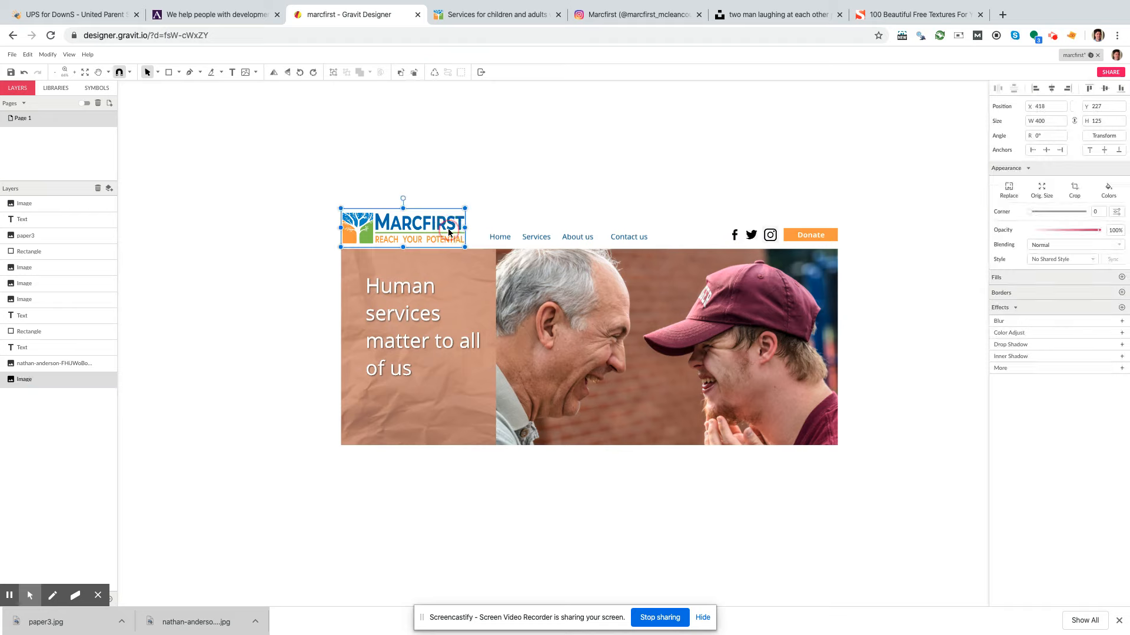
left_click(496, 167)
scroll(881, 247, "down", 4)
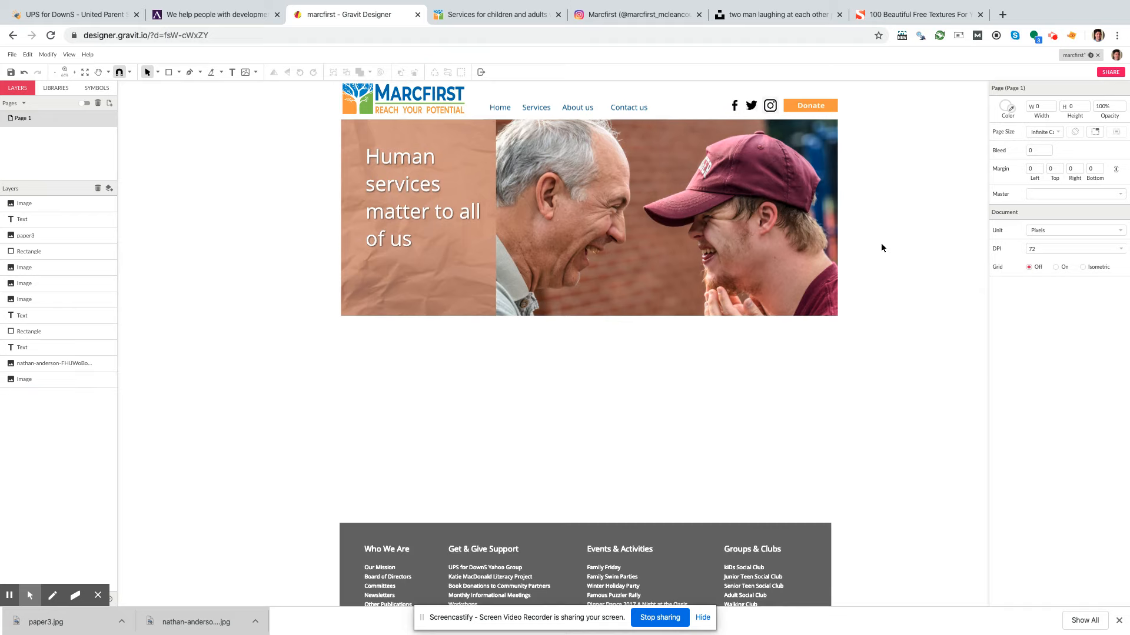
left_click_drag(796, 514, 796, 529)
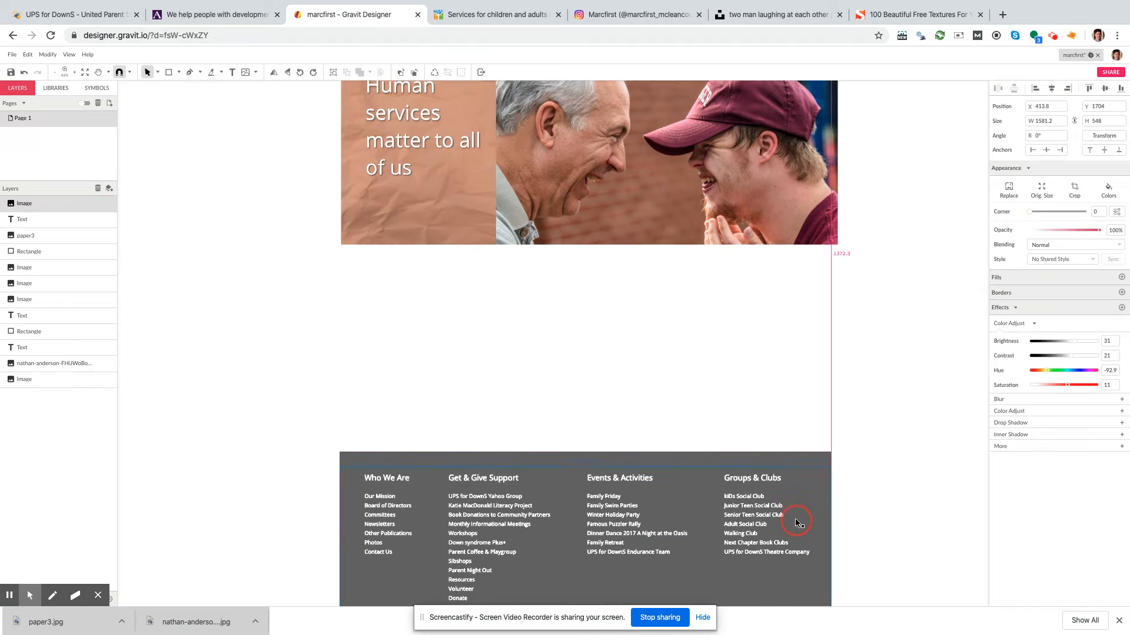
left_click(871, 469)
Step: Create a text box about 929 by 659 px below the headline panel, reading "This is my title", a blank line, and "This is my text."
scroll(836, 390, "up", 3)
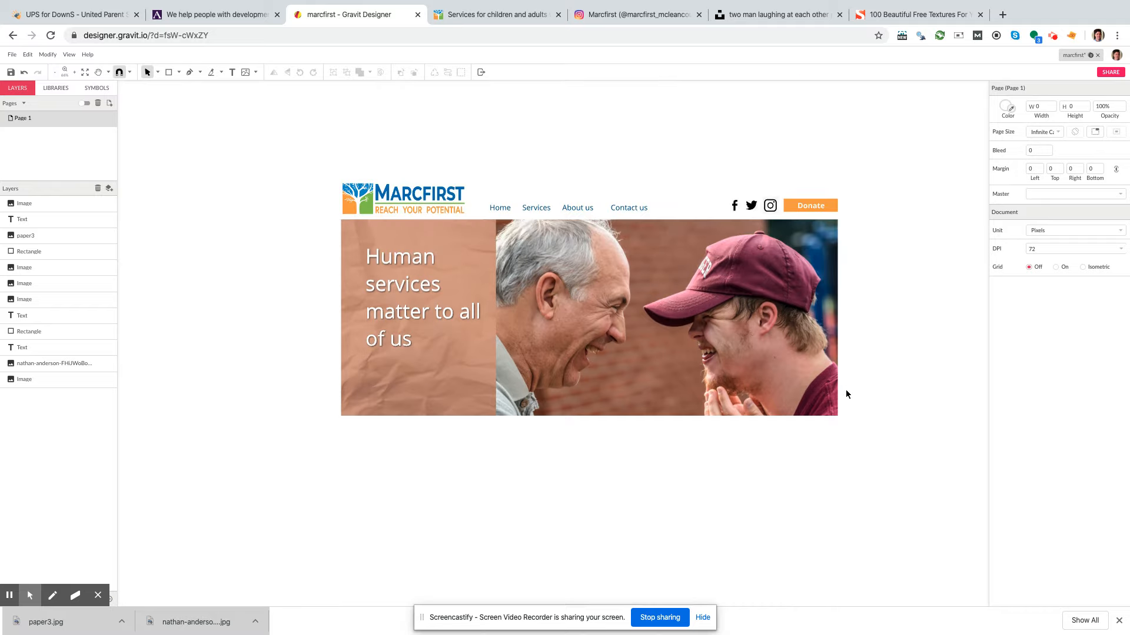
scroll(845, 389, "down", 4)
scroll(845, 388, "up", 4)
scroll(845, 389, "up", 1)
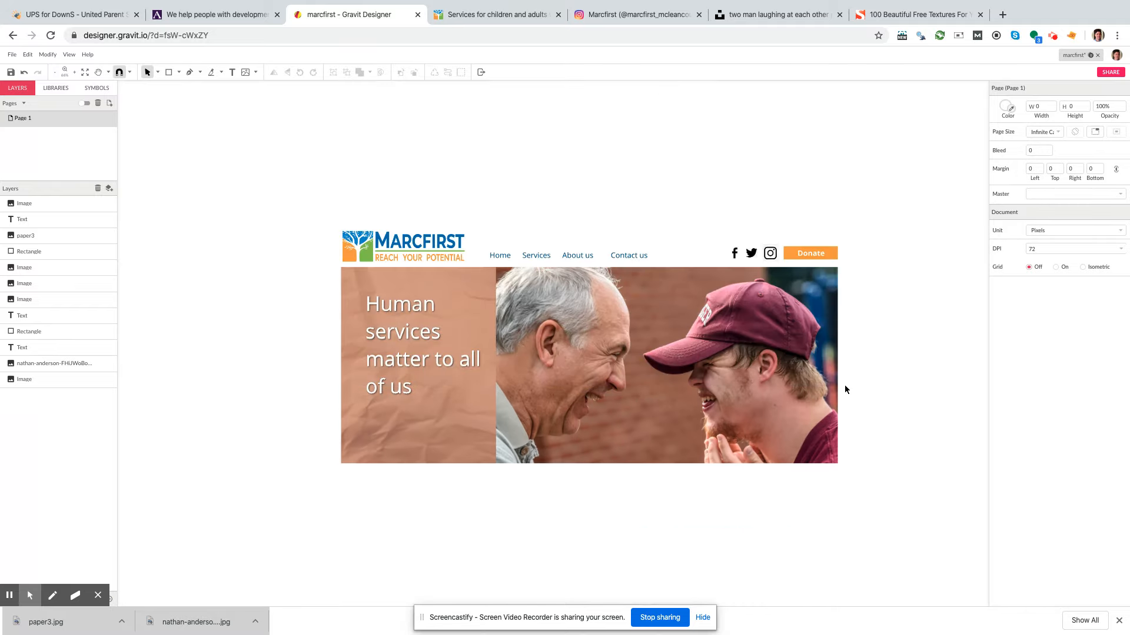
scroll(845, 386, "down", 4)
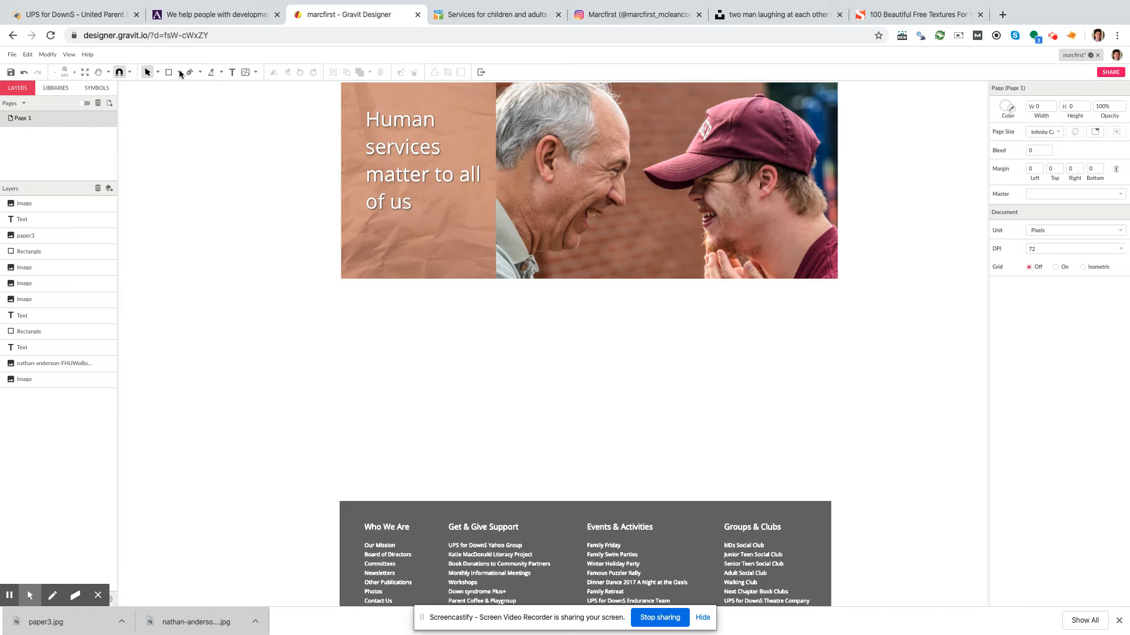
left_click(232, 72)
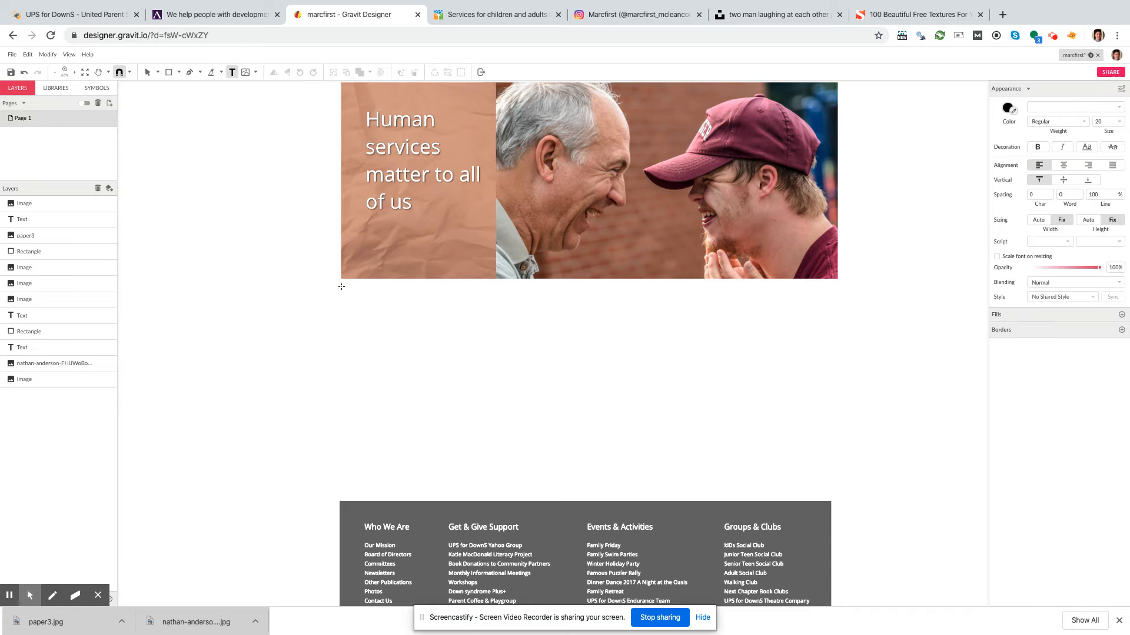
left_click_drag(340, 287, 628, 492)
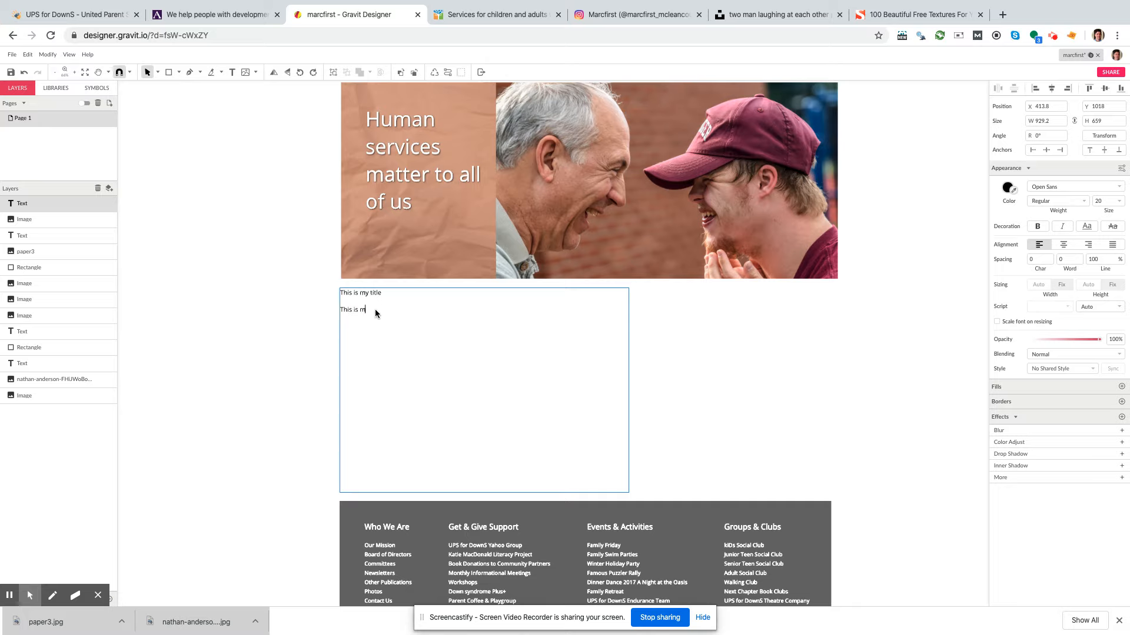
type("test.xt.")
Step: Search the web for "lorem ipsum" and open the lipsum.com generator page
left_click(527, 15)
left_click(524, 29)
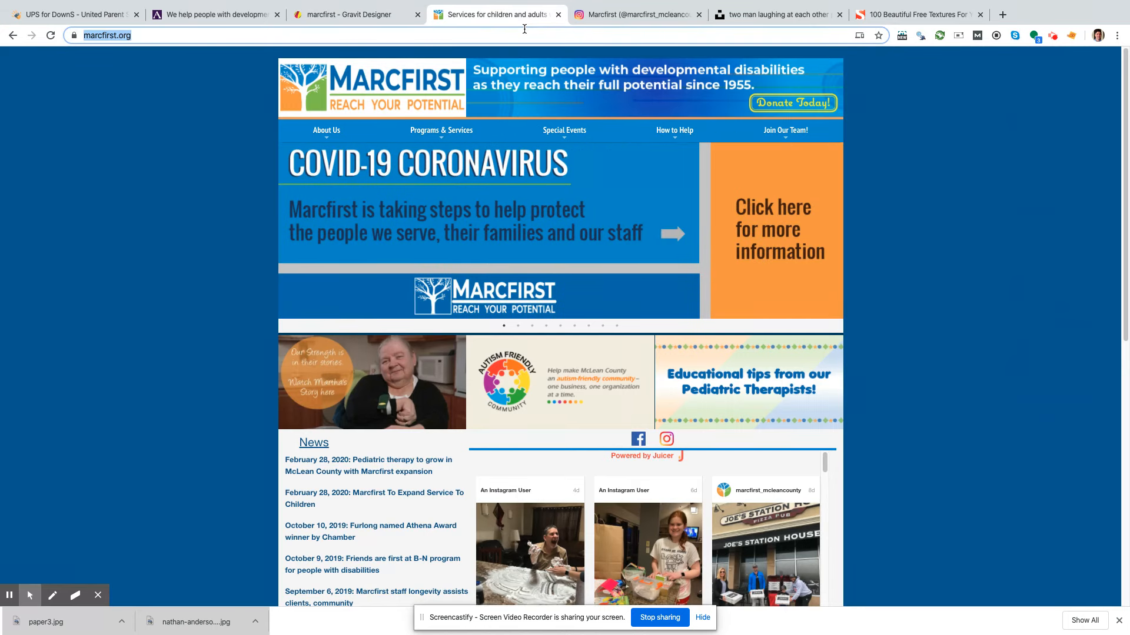
type("lore")
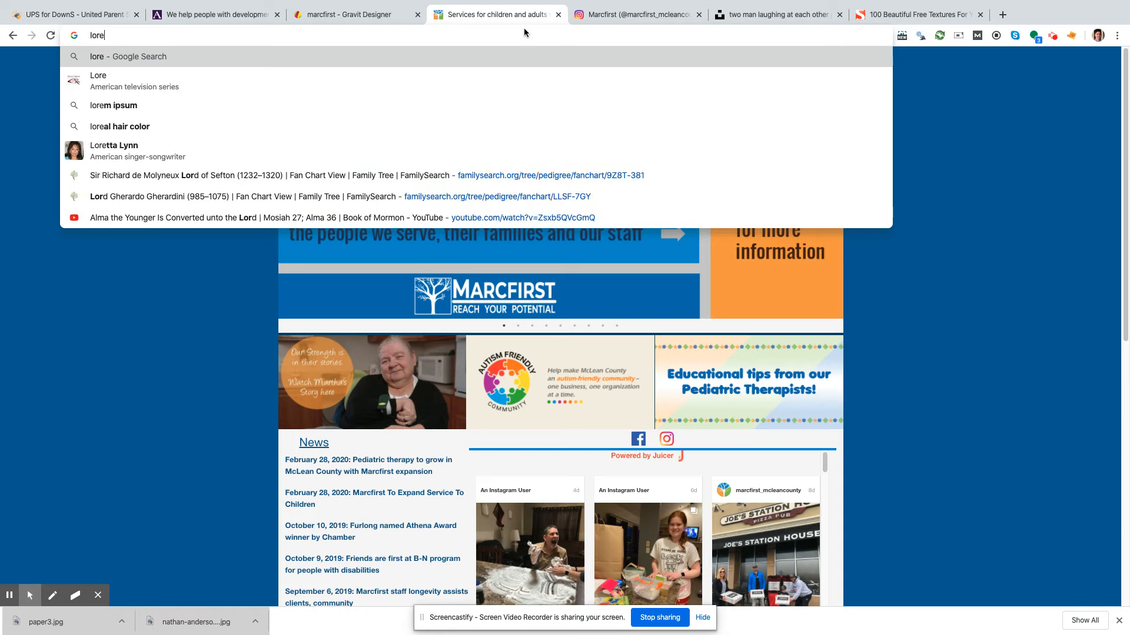
type("m ipsum")
key("Return")
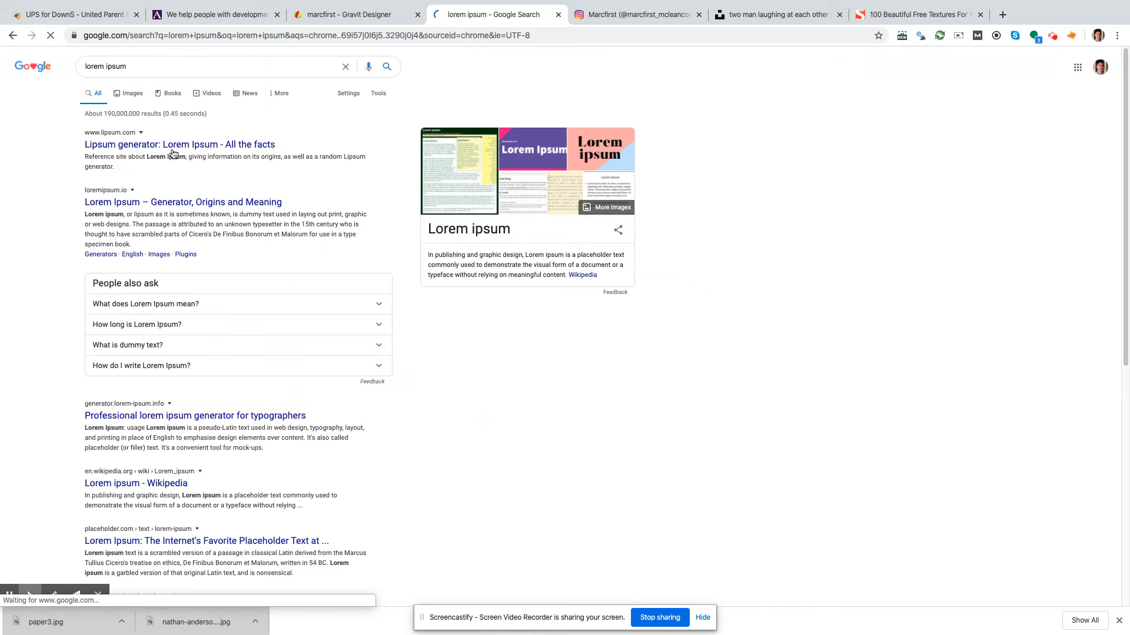
left_click(174, 148)
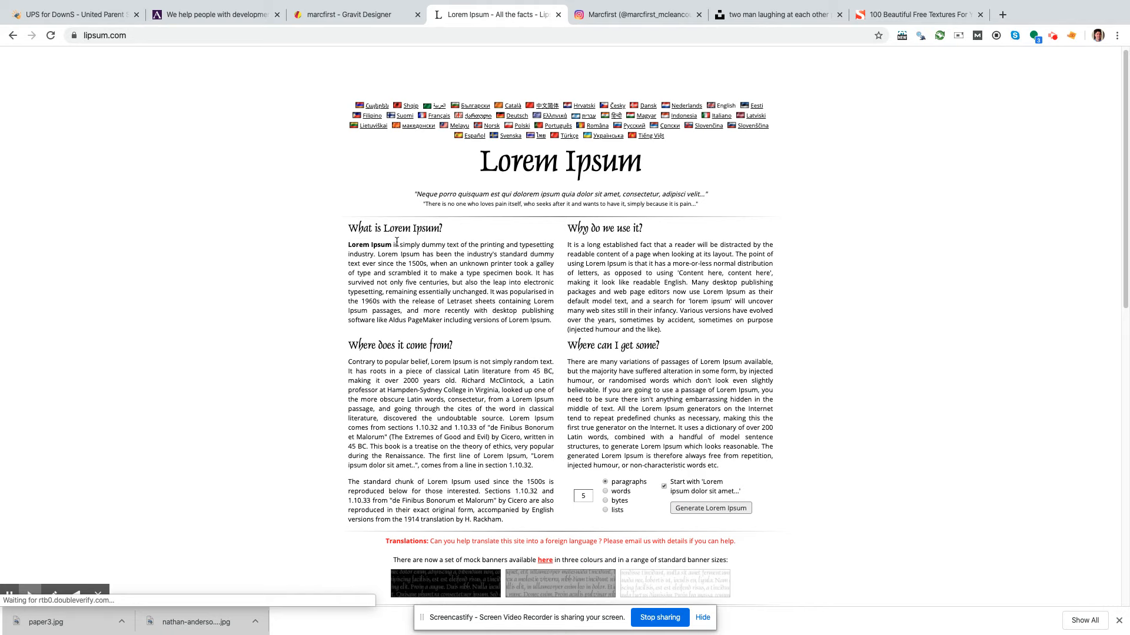
Step: Generate five paragraphs of Lorem Ipsum and copy the first two paragraphs
scroll(416, 298, "down", 3)
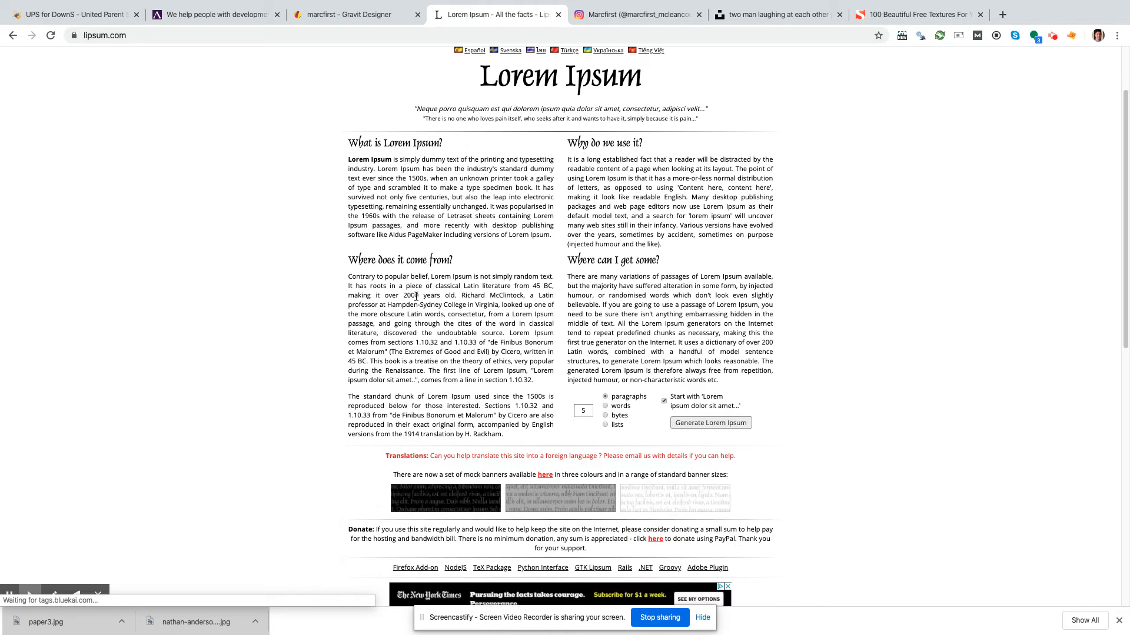
left_click(708, 375)
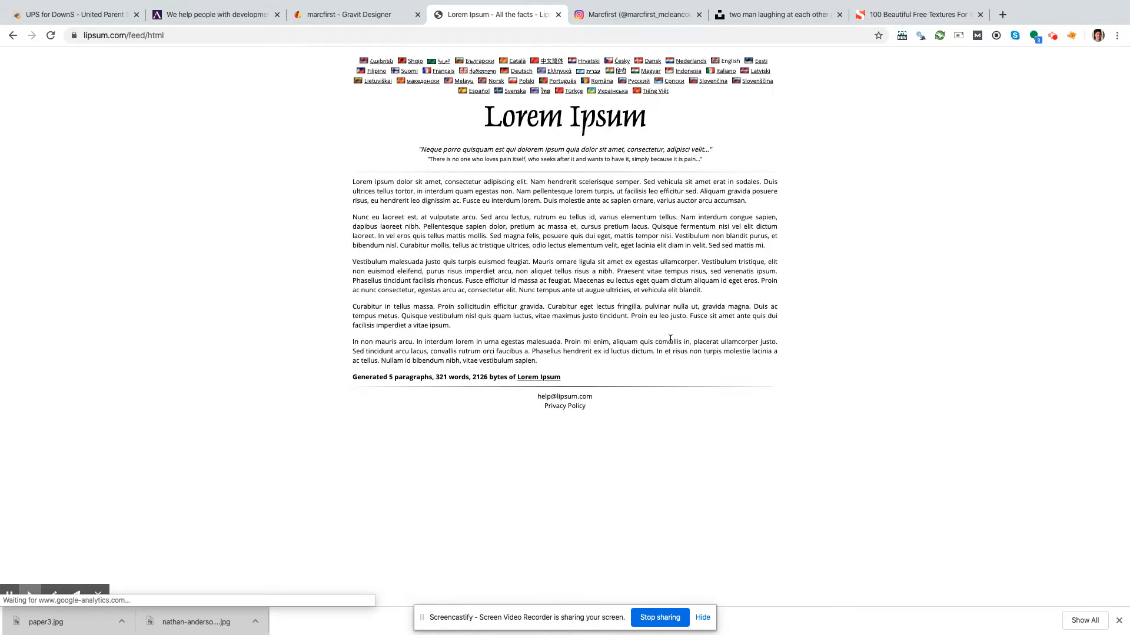
left_click_drag(355, 232, 774, 298)
key("super+c")
right_click(709, 287)
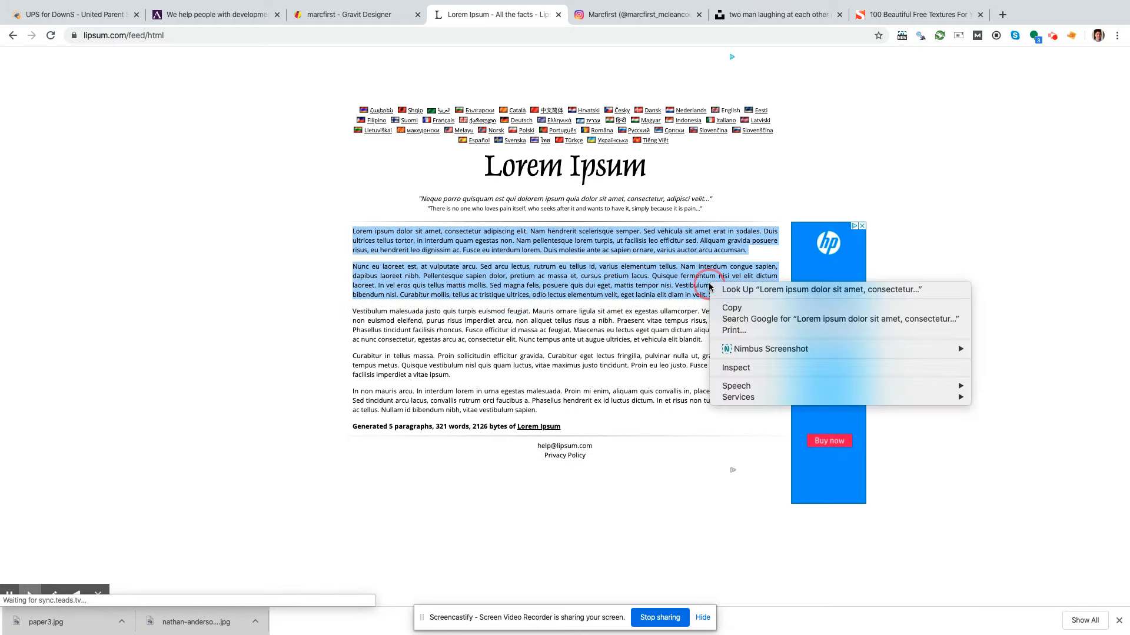
left_click(731, 308)
Step: Paste the copied Lorem Ipsum paragraphs after "This is my text." in the mockup's new text box
left_click(307, 14)
double_click(380, 312)
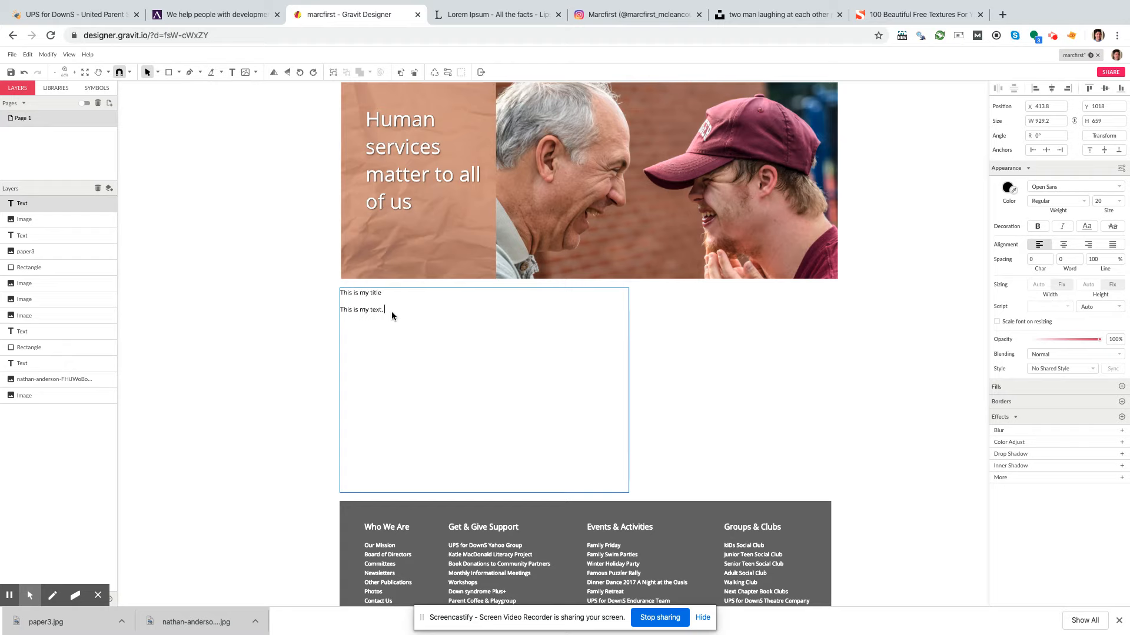
key("super+v")
Step: Set the "This is my title" line to 36 px and make it bold
left_click(381, 293)
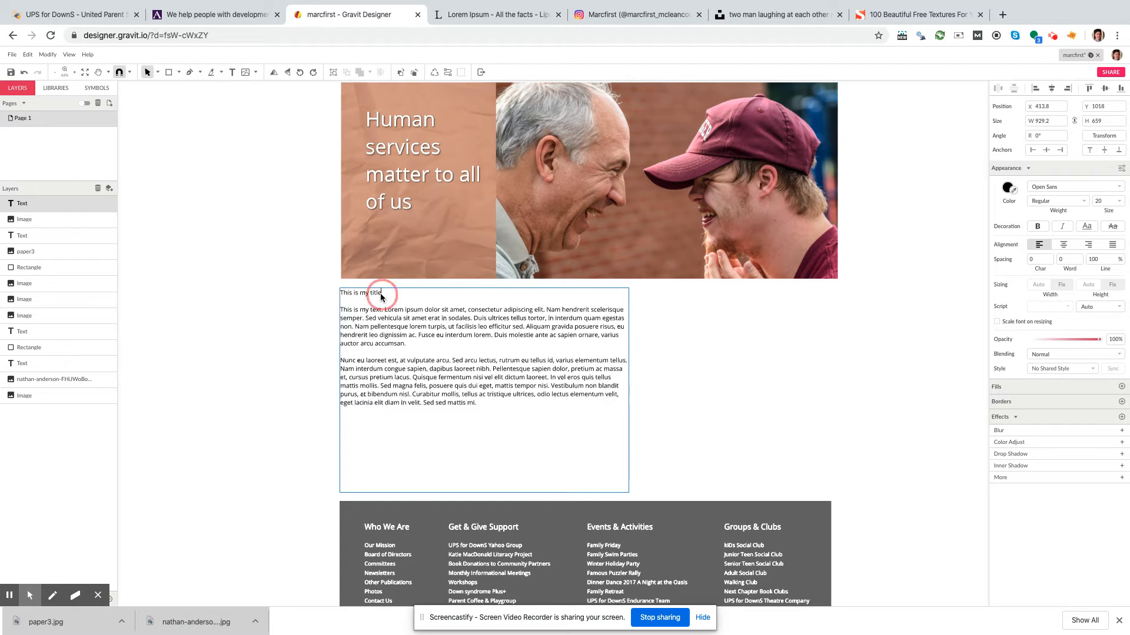
double_click(375, 293)
left_click_drag(358, 289, 331, 289)
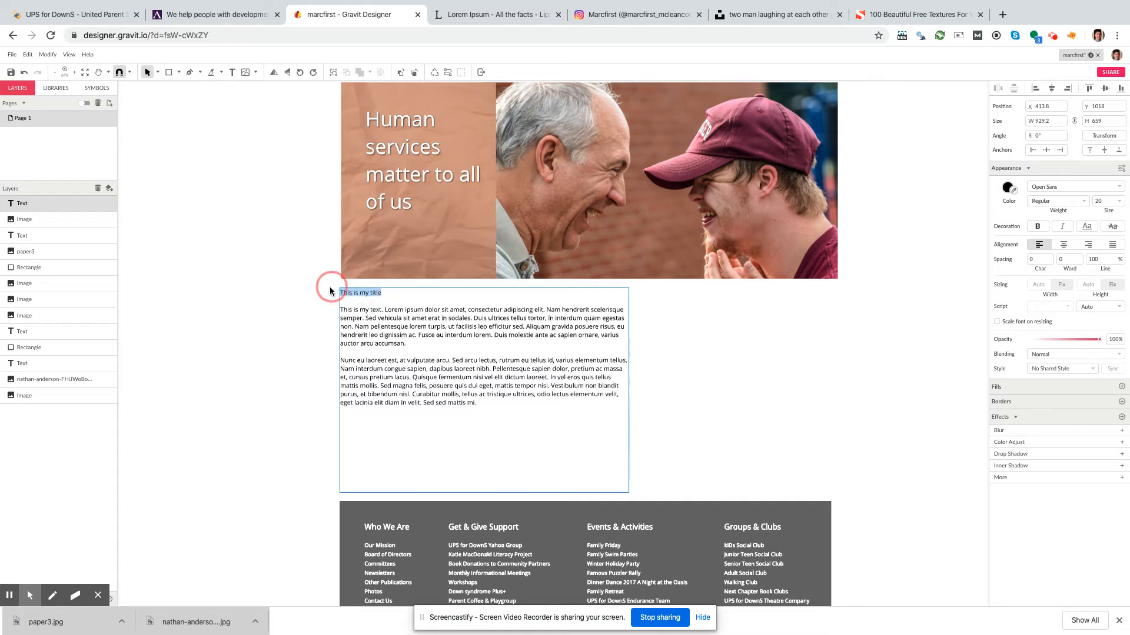
left_click(1120, 201)
left_click_drag(1125, 224, 1124, 272)
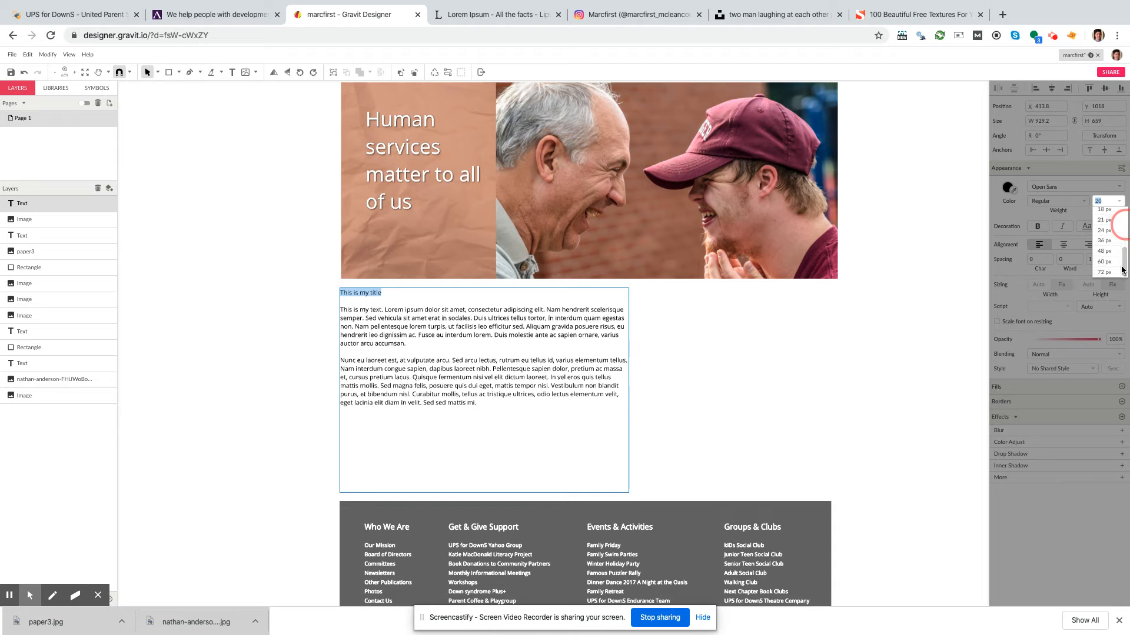
left_click(1105, 241)
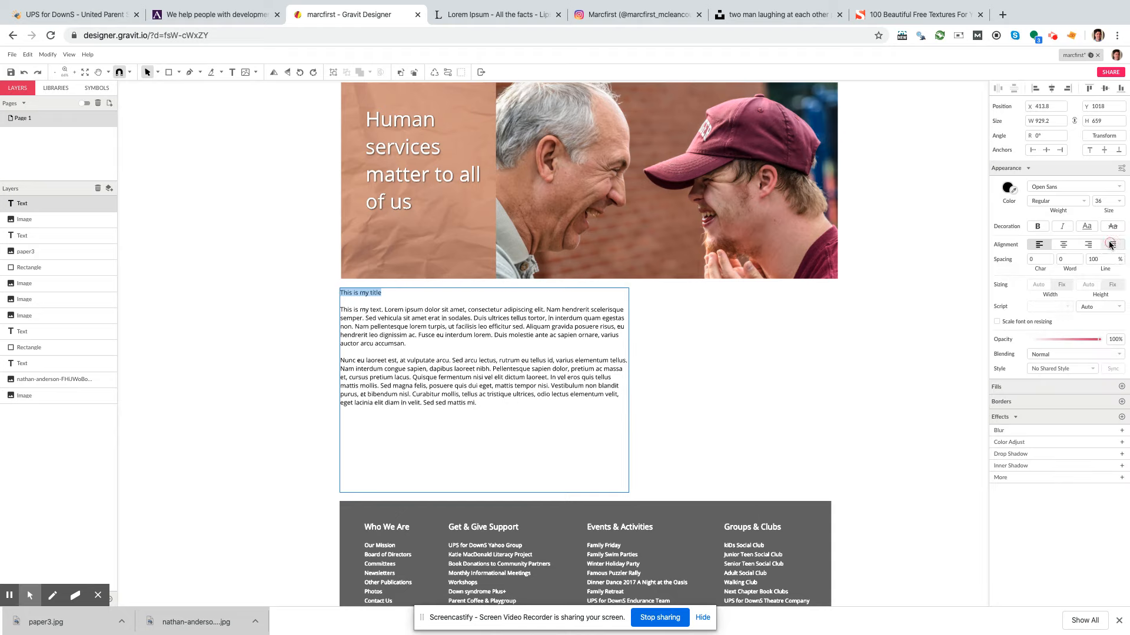
left_click(1038, 227)
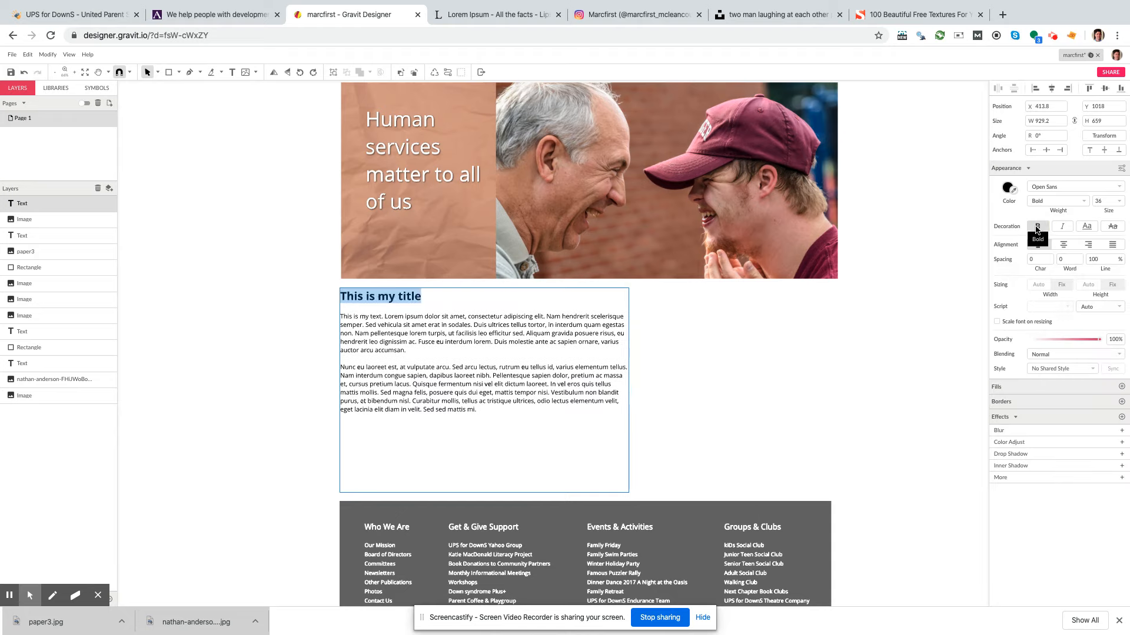
left_click(266, 266)
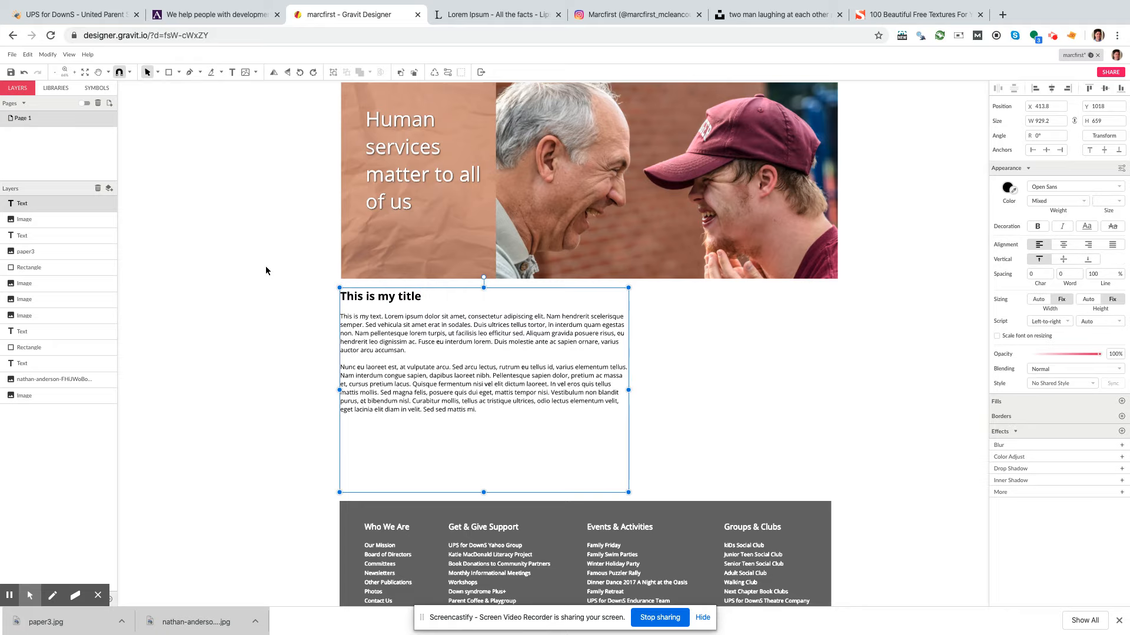
left_click(265, 267)
Step: Check the "A Community for Everyone" text section on the UPS for DownS page, and return to the mockup
left_click(254, 8)
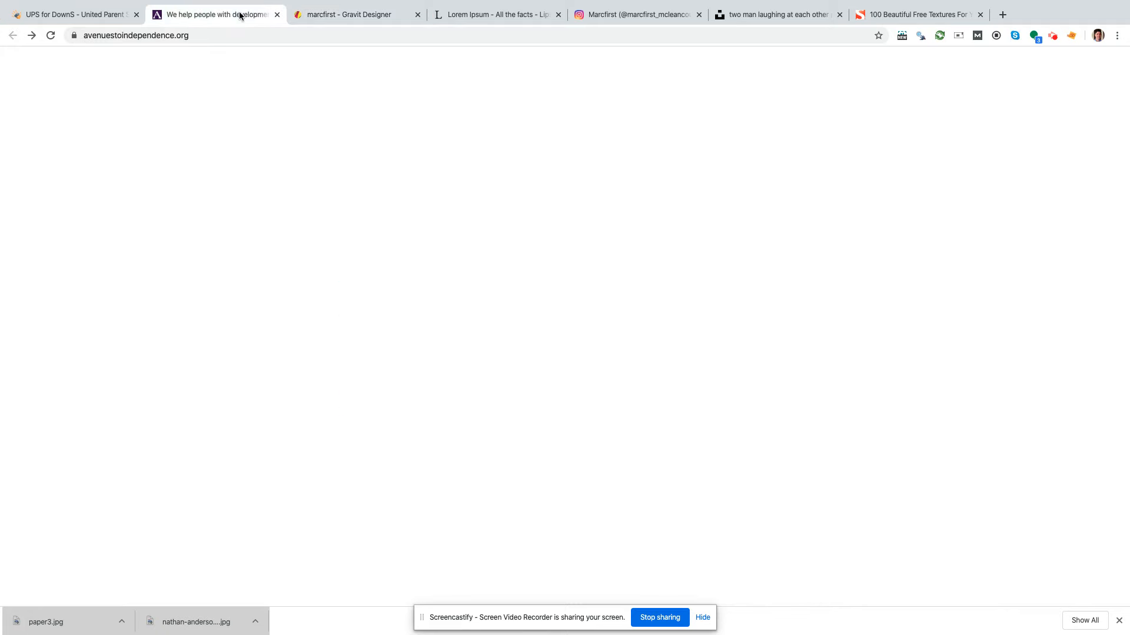
left_click(83, 14)
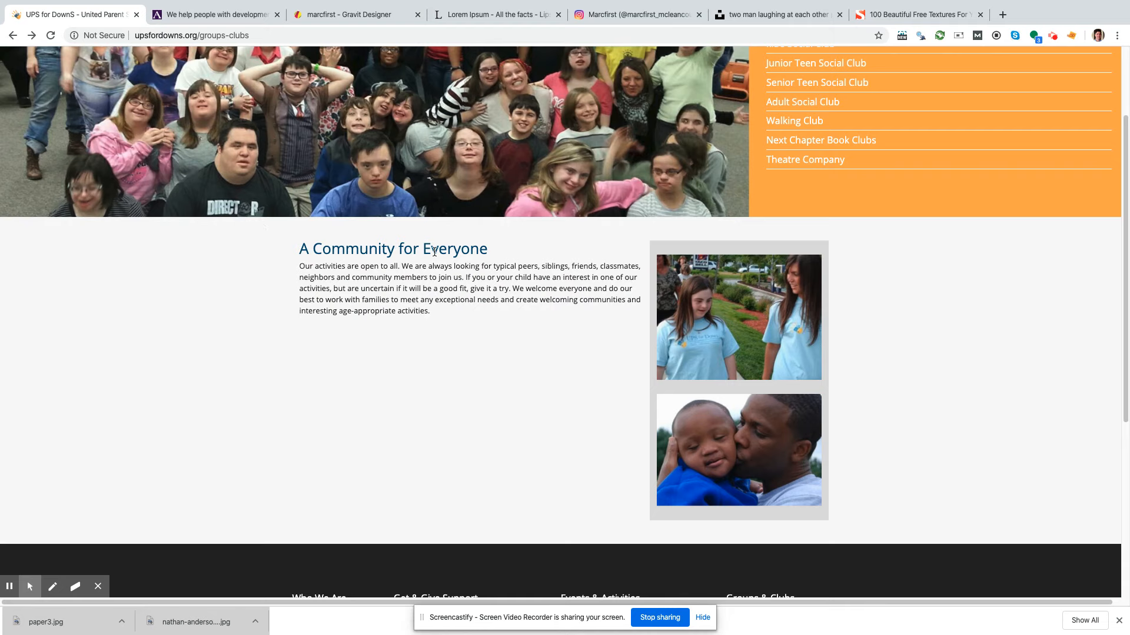
left_click(468, 249)
left_click(357, 18)
scroll(518, 341, "up", 3)
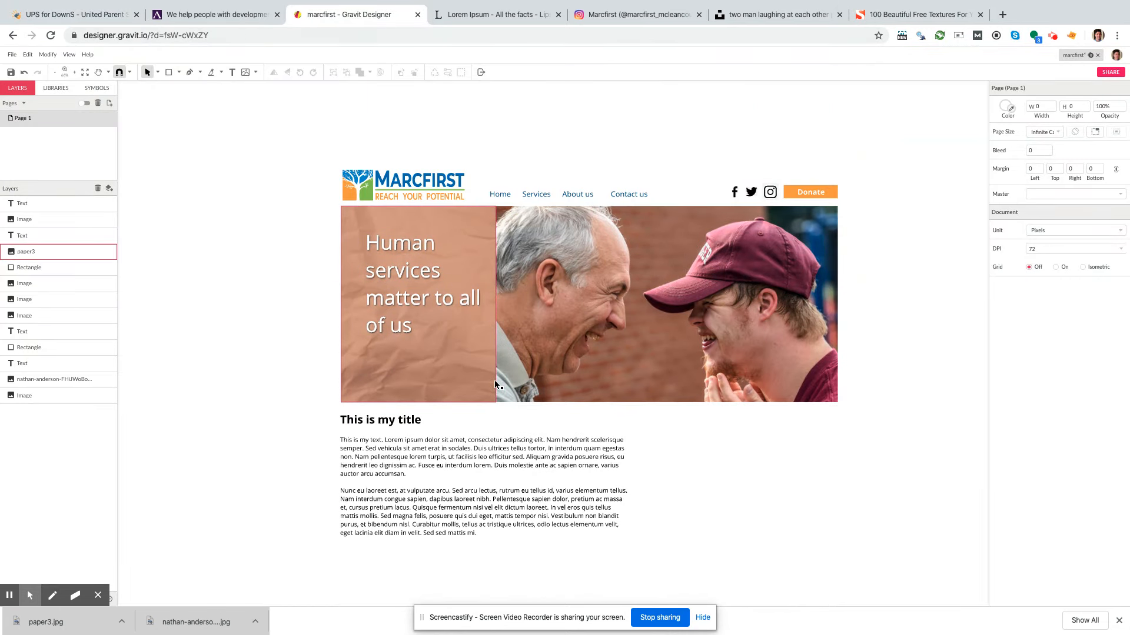
Step: Recolour the "This is my title" heading with the blue sampled from the Marcfirst logo
left_click(378, 415)
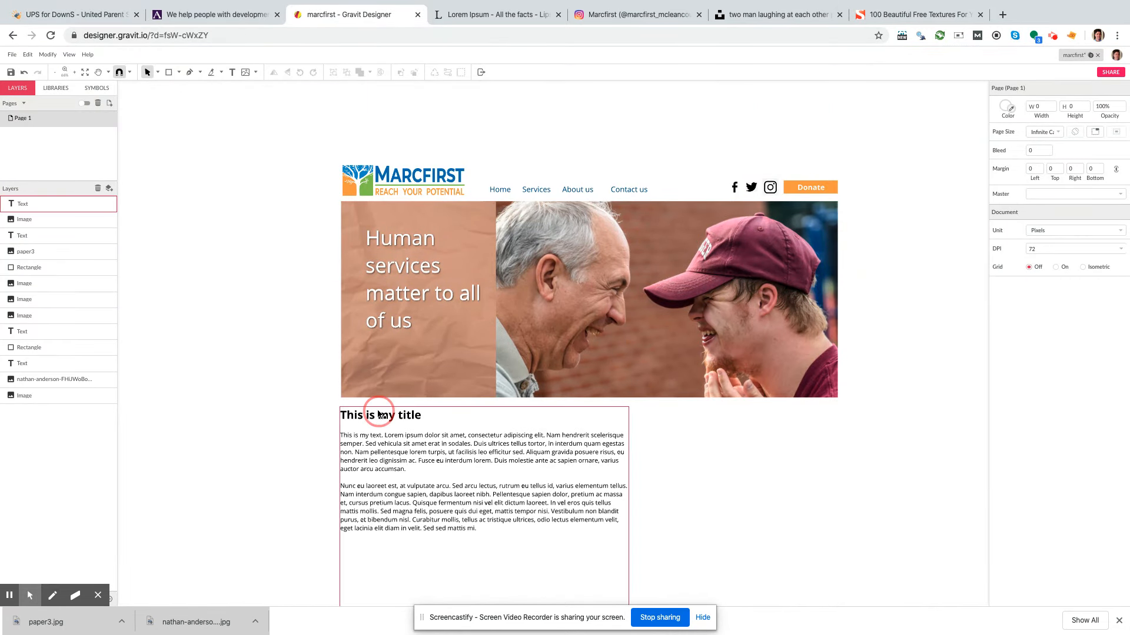
left_click(421, 415)
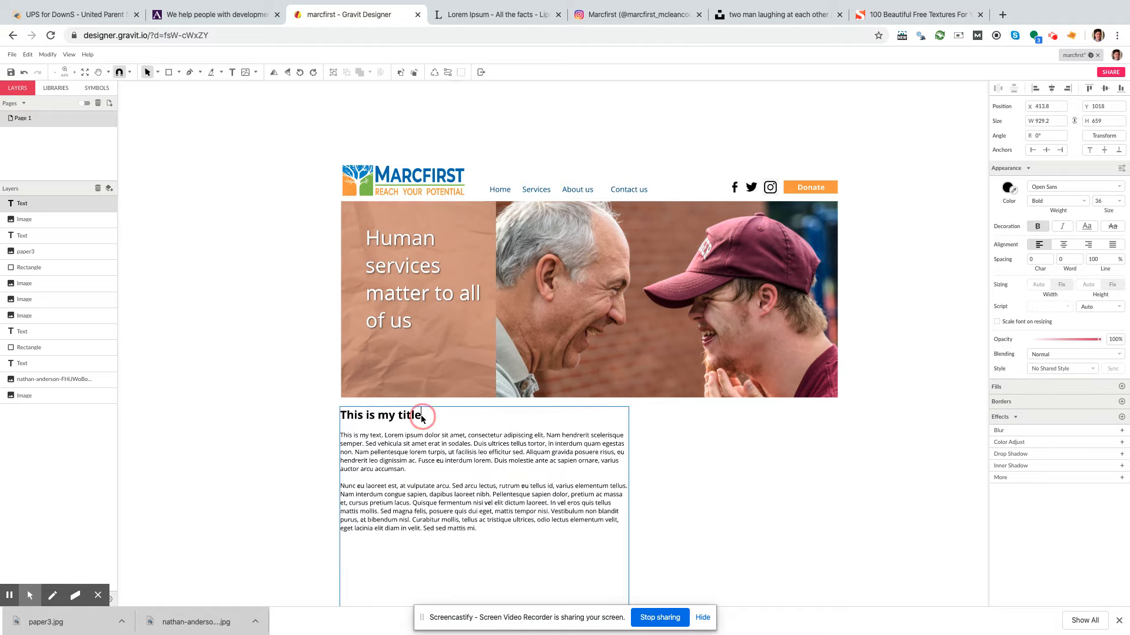
left_click_drag(422, 416, 337, 422)
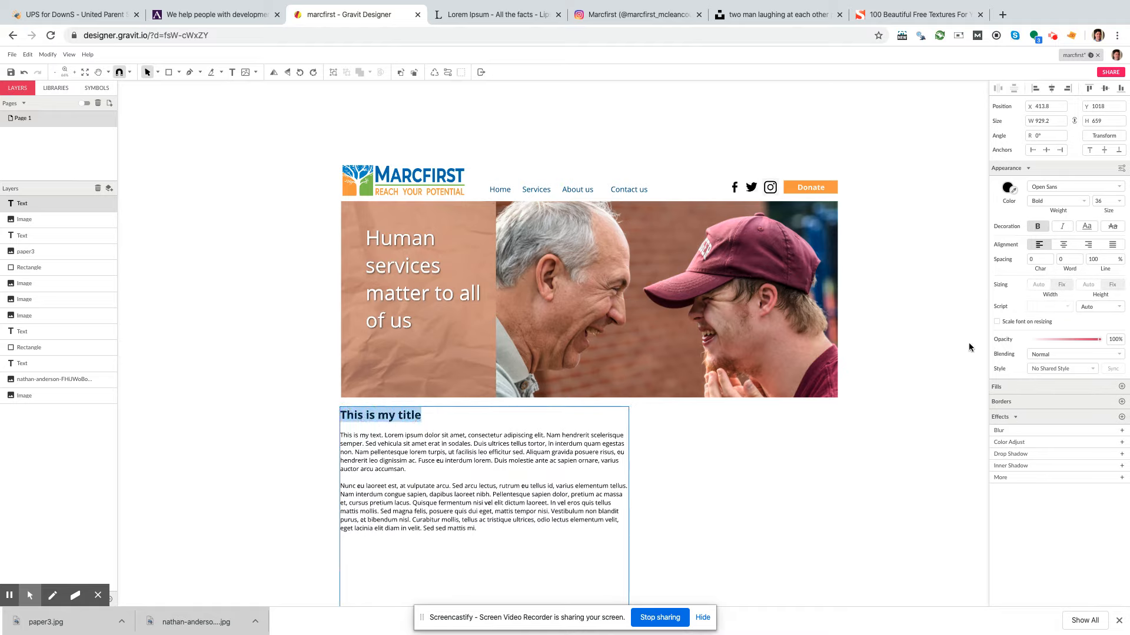
left_click(1013, 190)
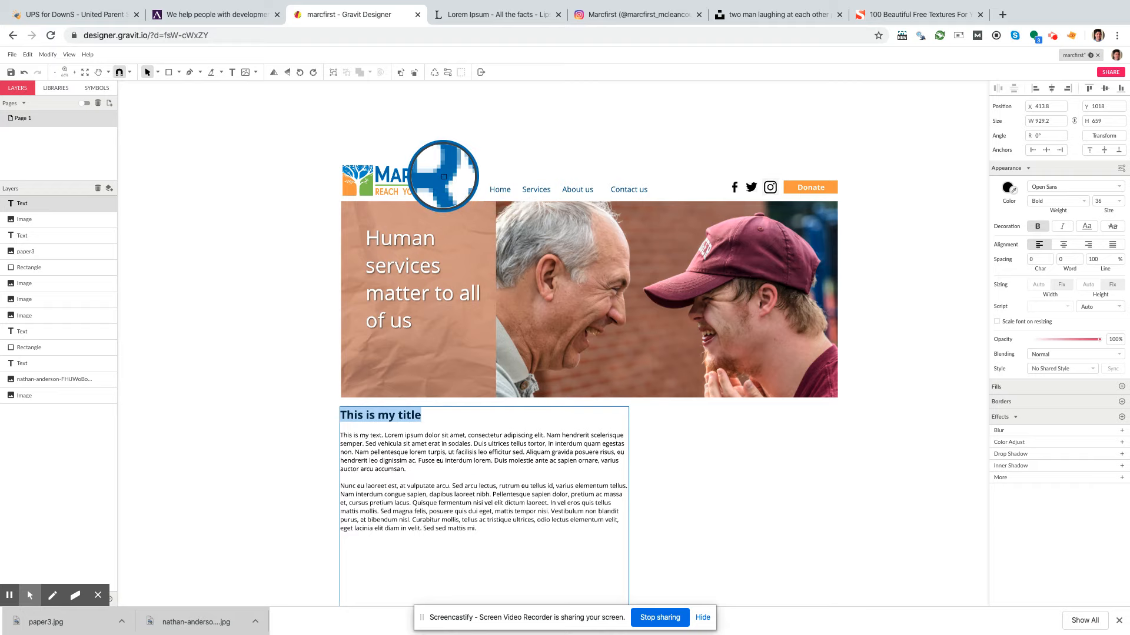
left_click(443, 203)
left_click(249, 312)
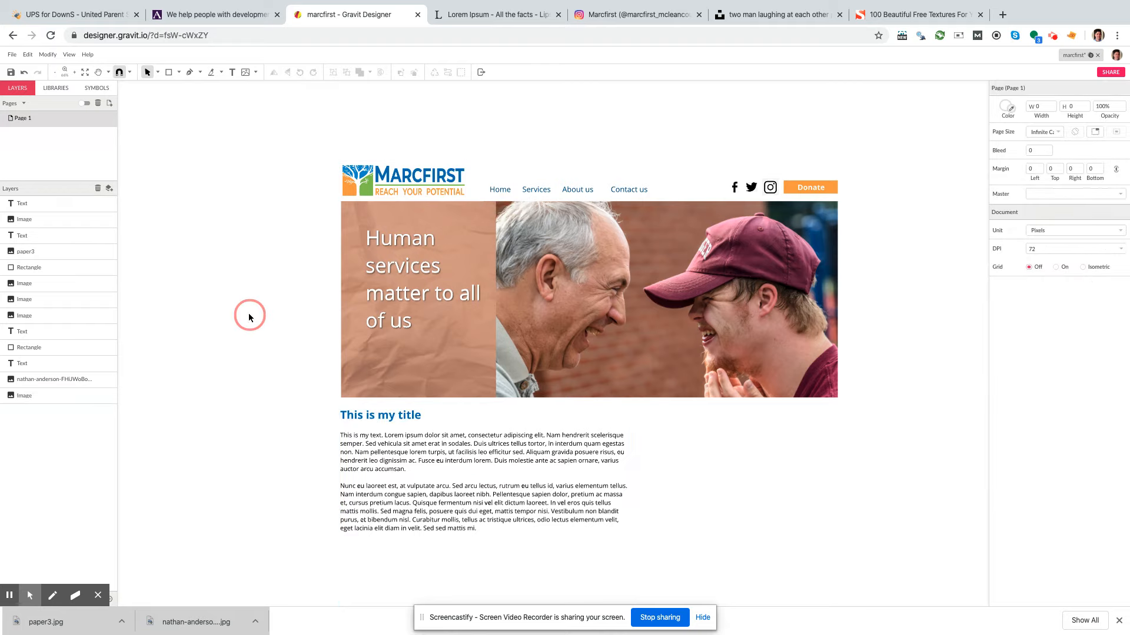
Step: Style the words "interdum lorem" in the first paragraph as a link, using the title's blue and an underline
scroll(267, 327, "down", 3)
left_click(393, 322)
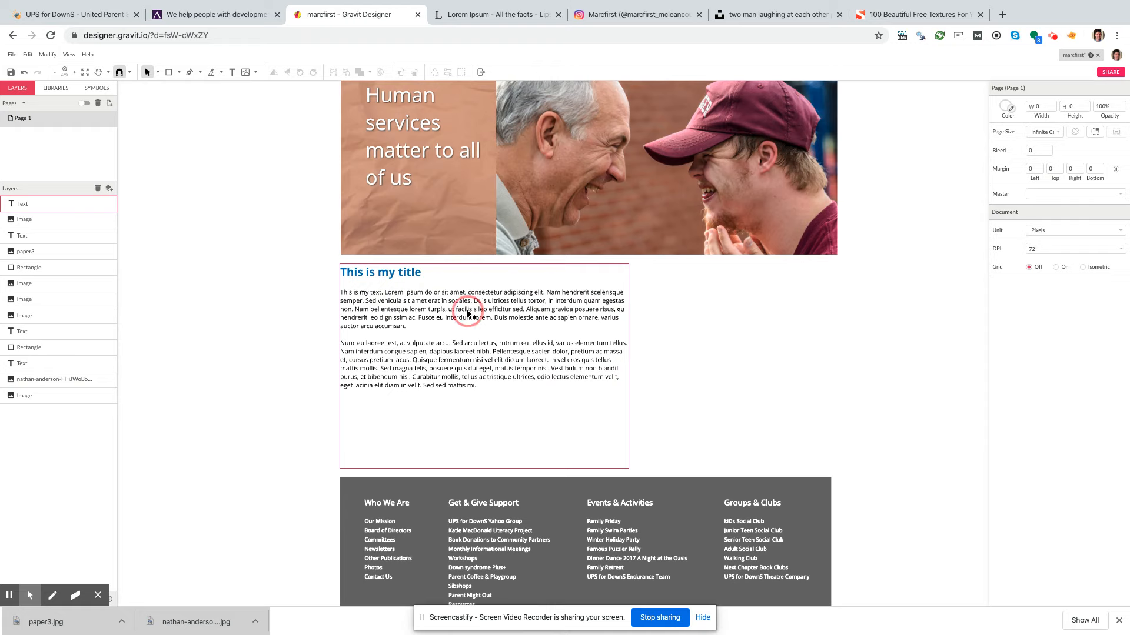
double_click(477, 306)
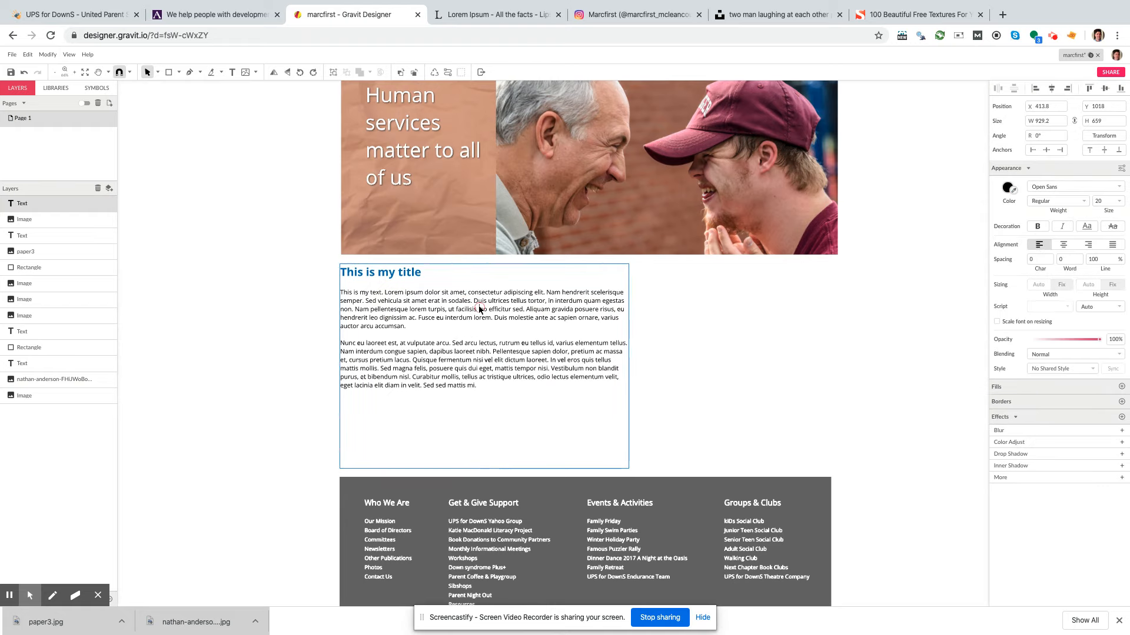
left_click(477, 311)
left_click_drag(444, 318, 488, 323)
left_click(1013, 194)
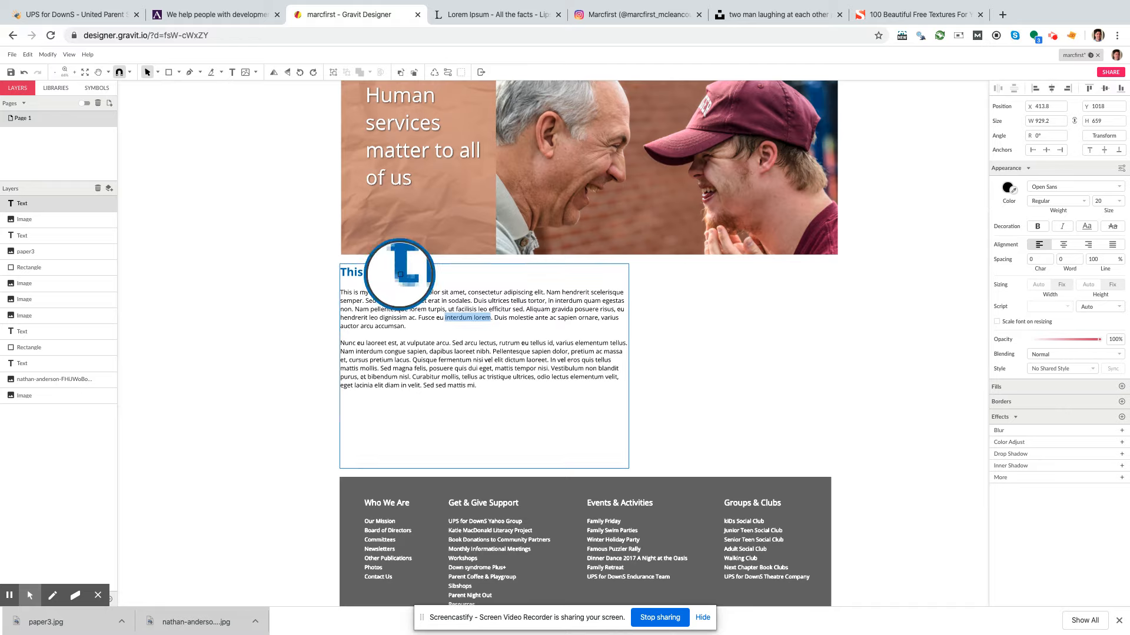
left_click(400, 276)
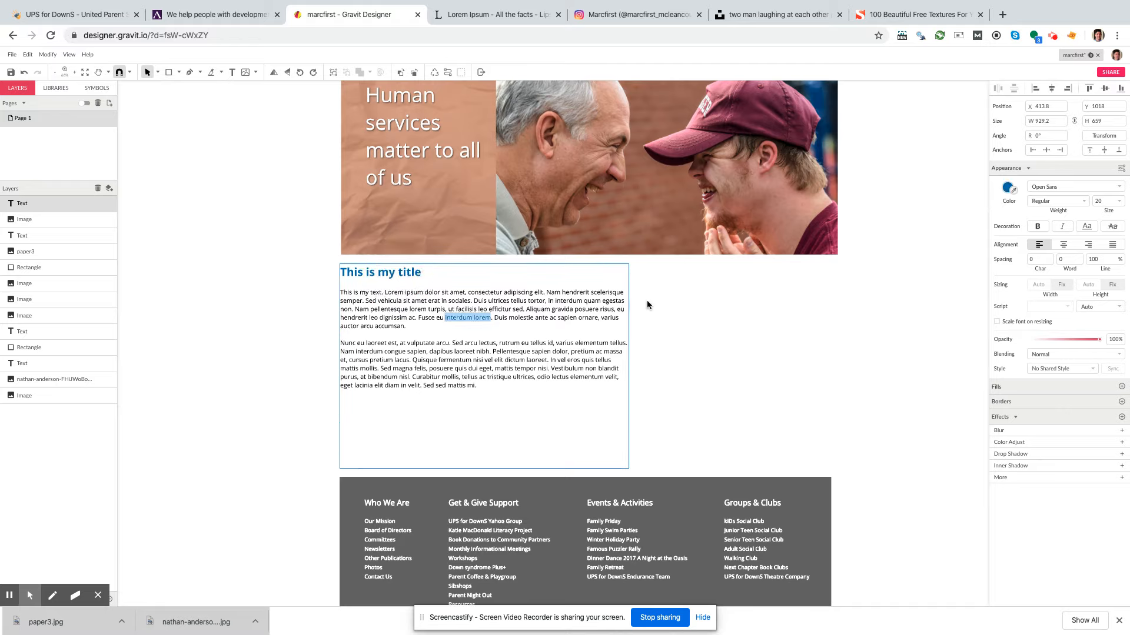
left_click(1087, 230)
key("Escape")
Step: Change the colour of the "This is my title" heading to dark grey
double_click(421, 272)
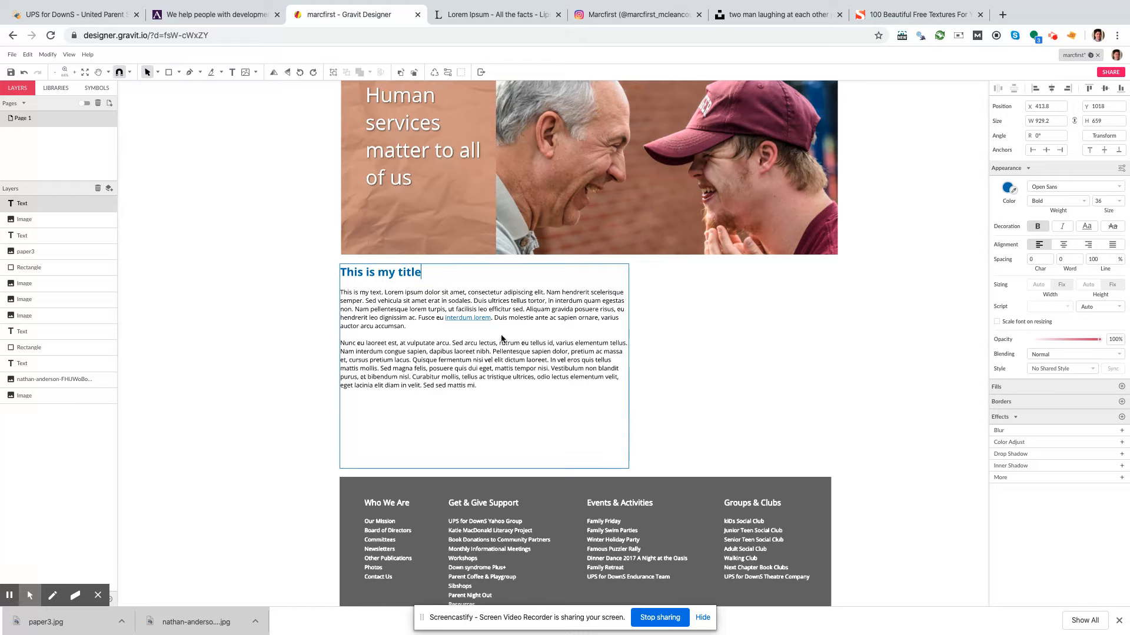
left_click(423, 275)
left_click_drag(422, 273, 341, 272)
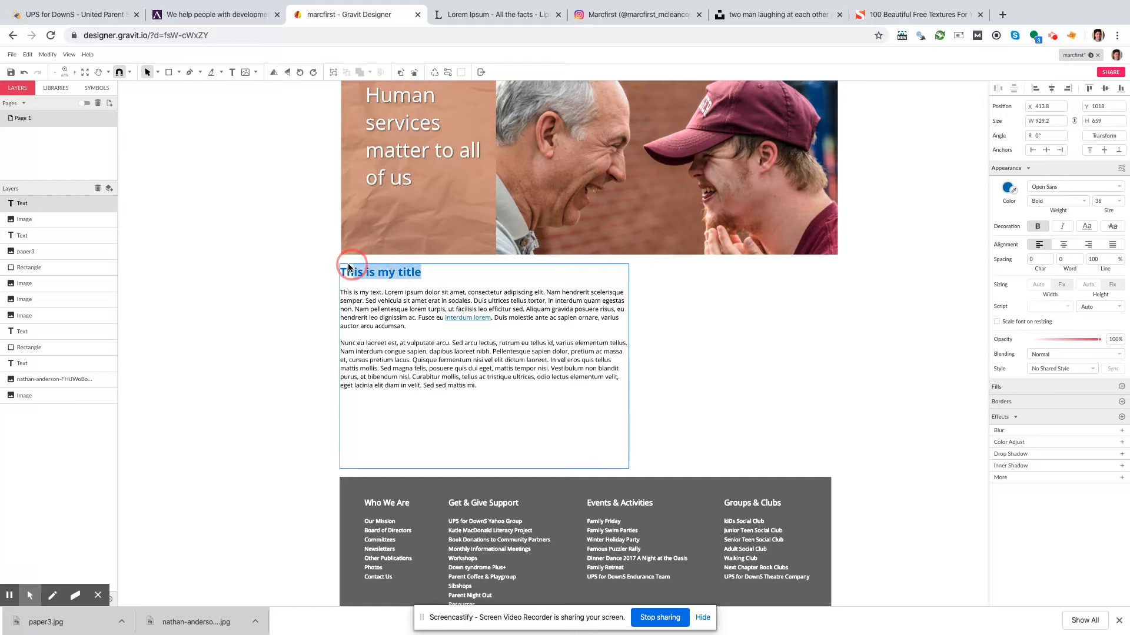
left_click(1008, 189)
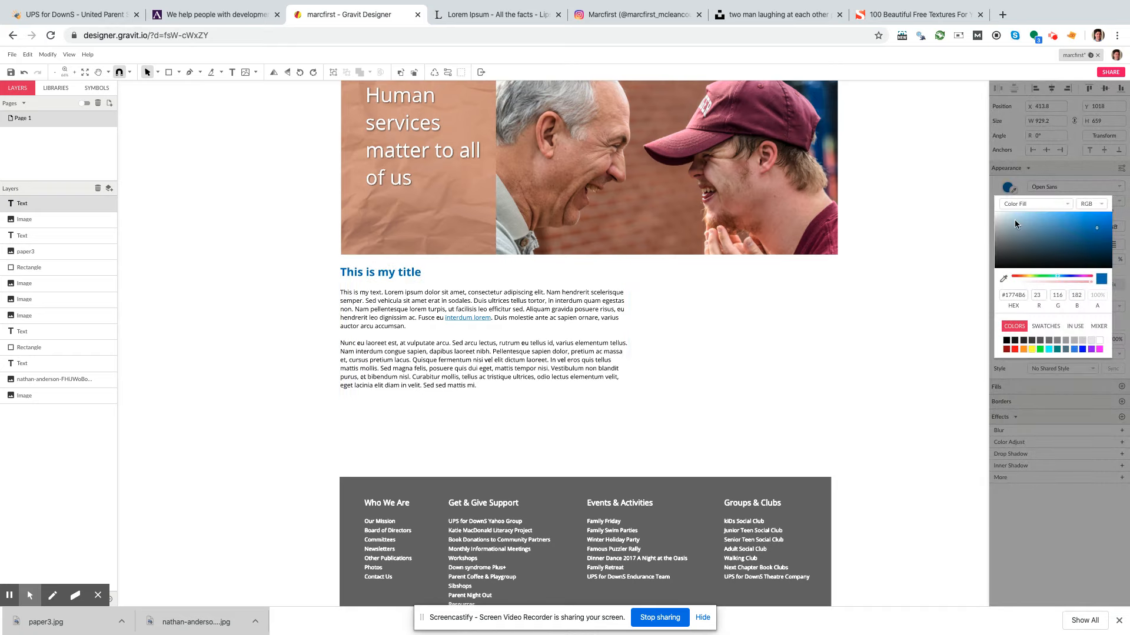
left_click(992, 248)
left_click(804, 305)
left_click(881, 346)
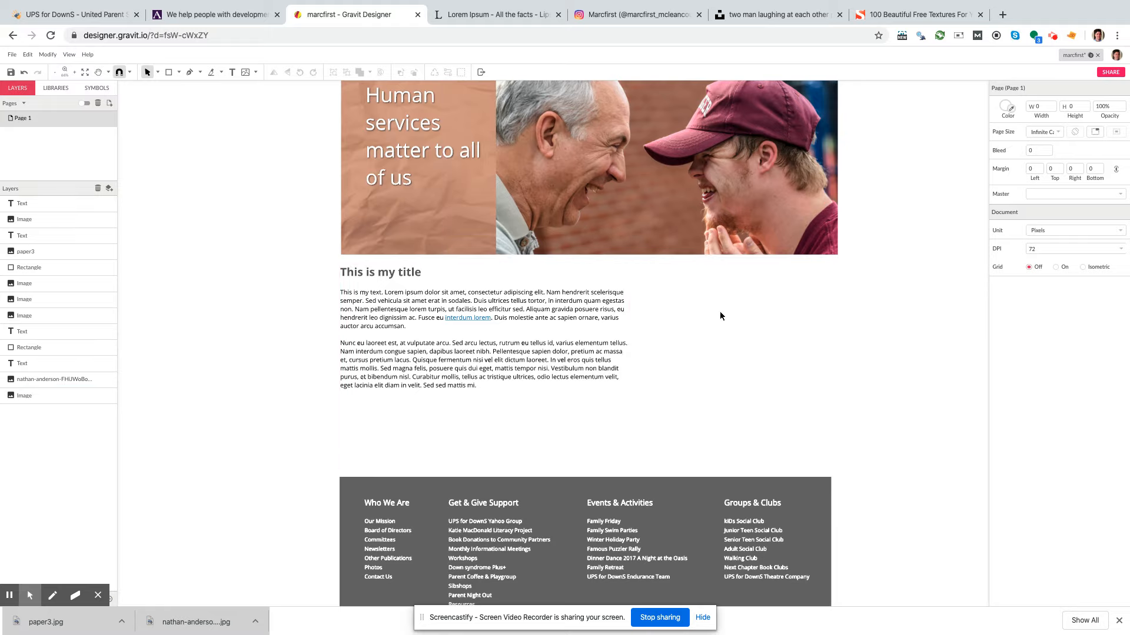
scroll(809, 371, "up", 1)
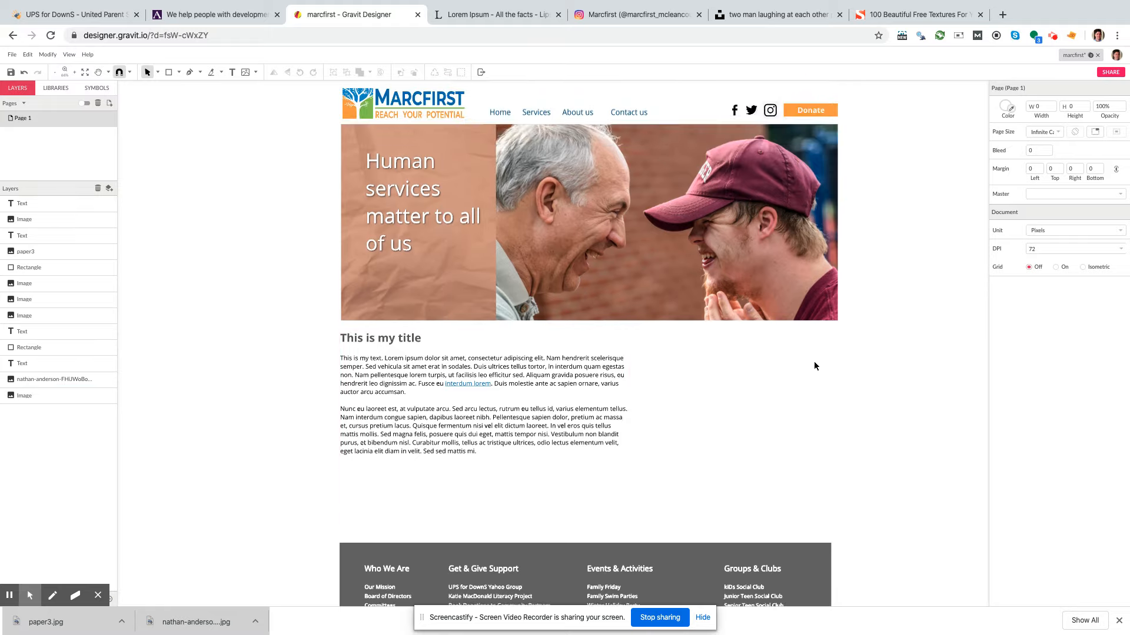
scroll(814, 365, "down", 1)
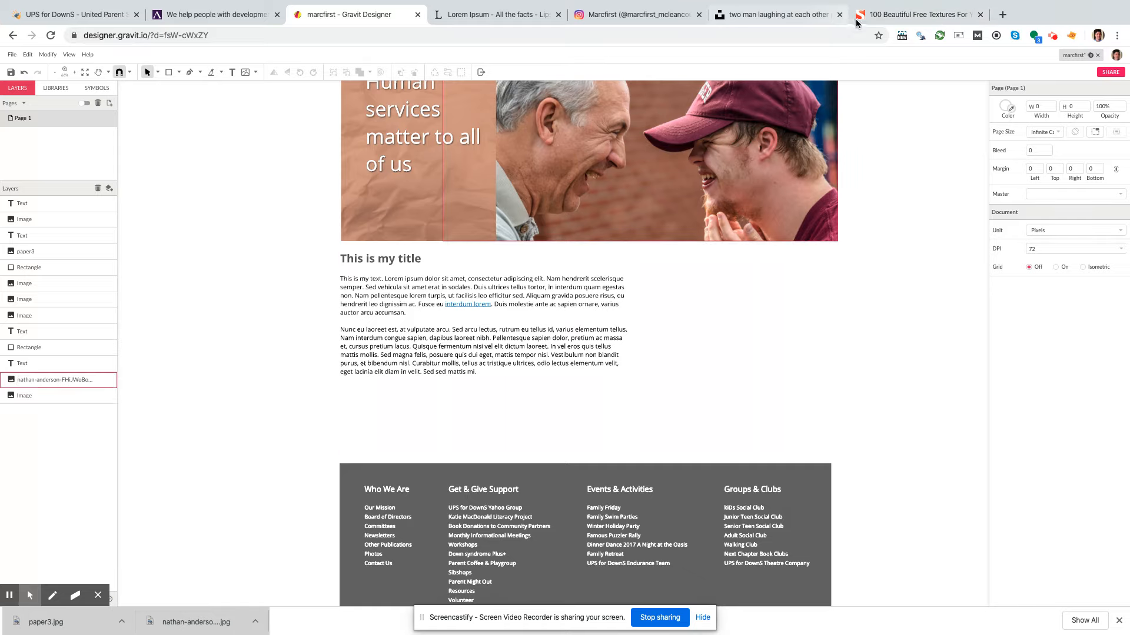
Step: Close the free textures page, leave the hero photo's page on Unsplash, and search for "faces"
left_click(882, 15)
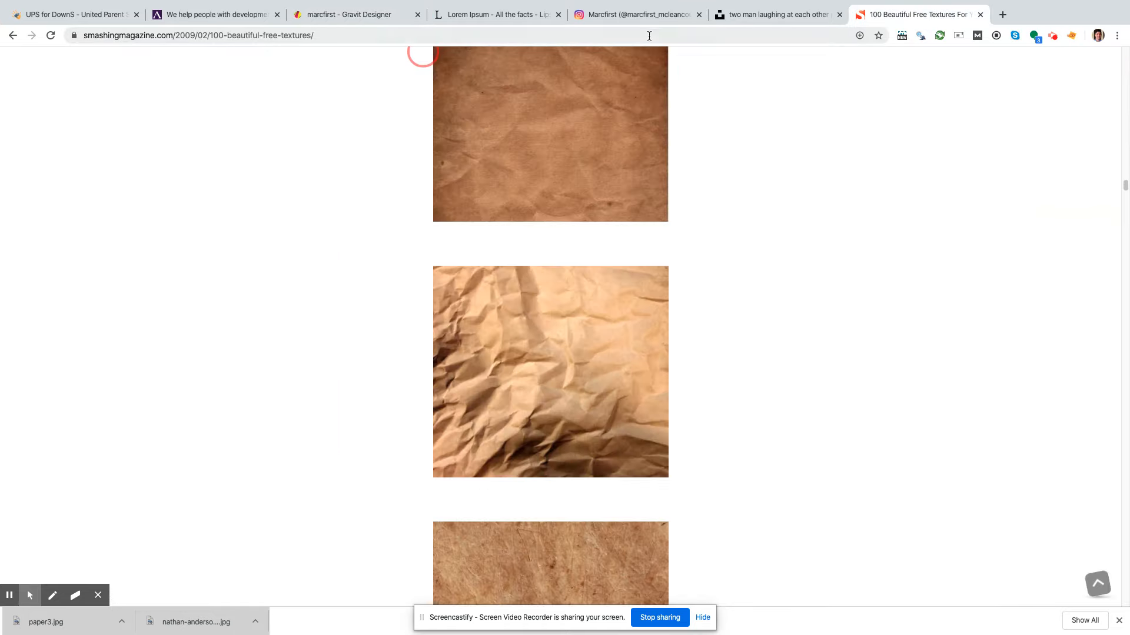
left_click(981, 15)
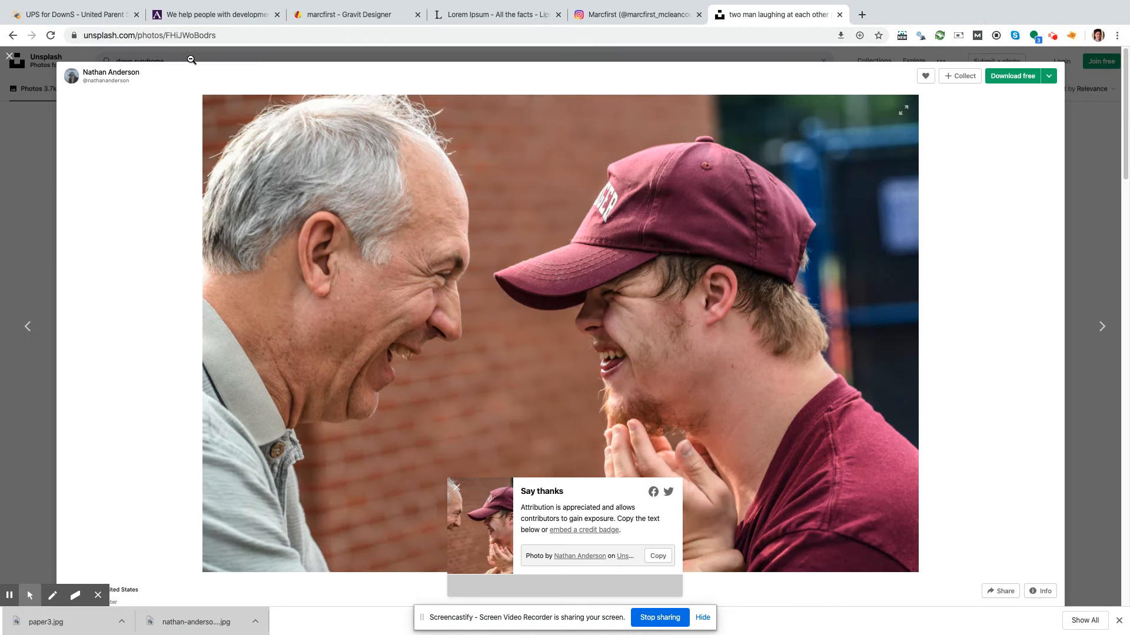
left_click(11, 57)
left_click(214, 59)
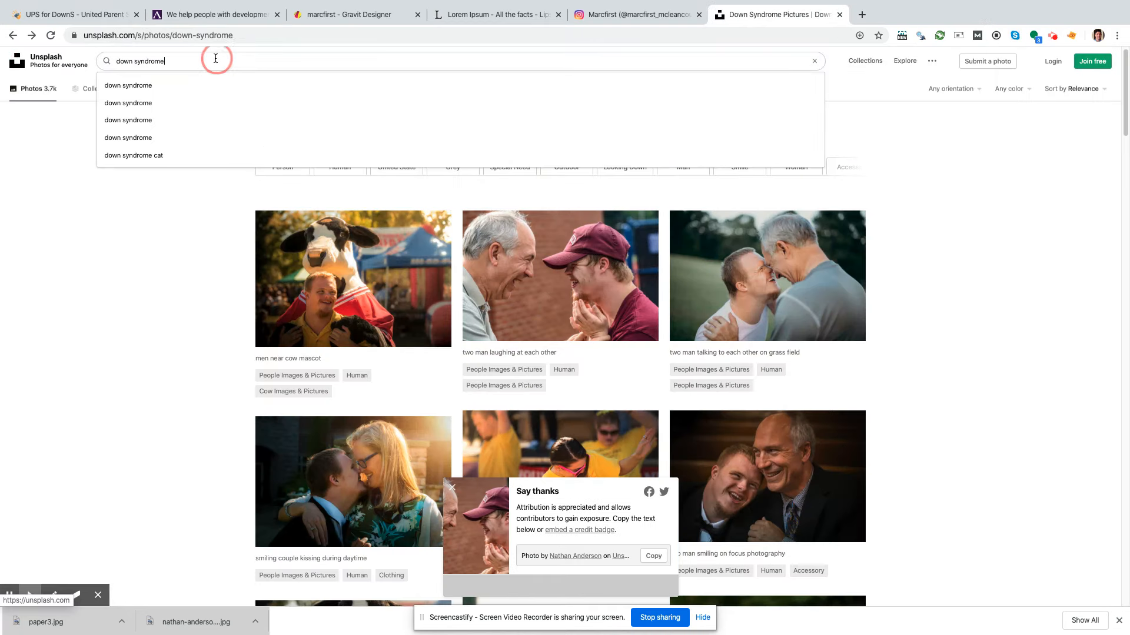
type("faces")
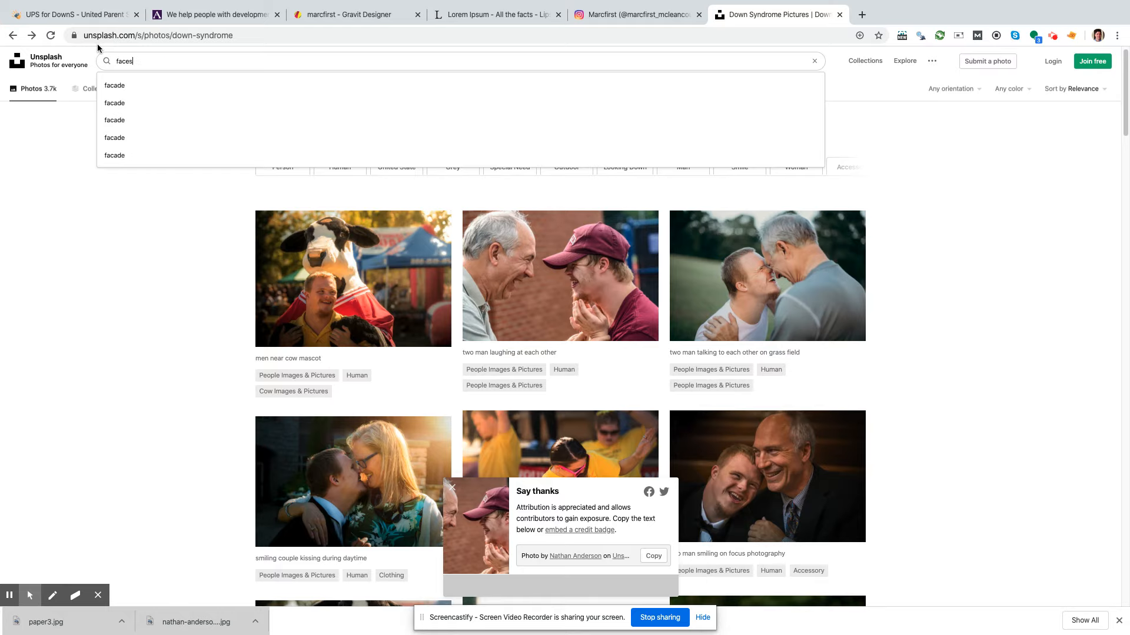
key("Return")
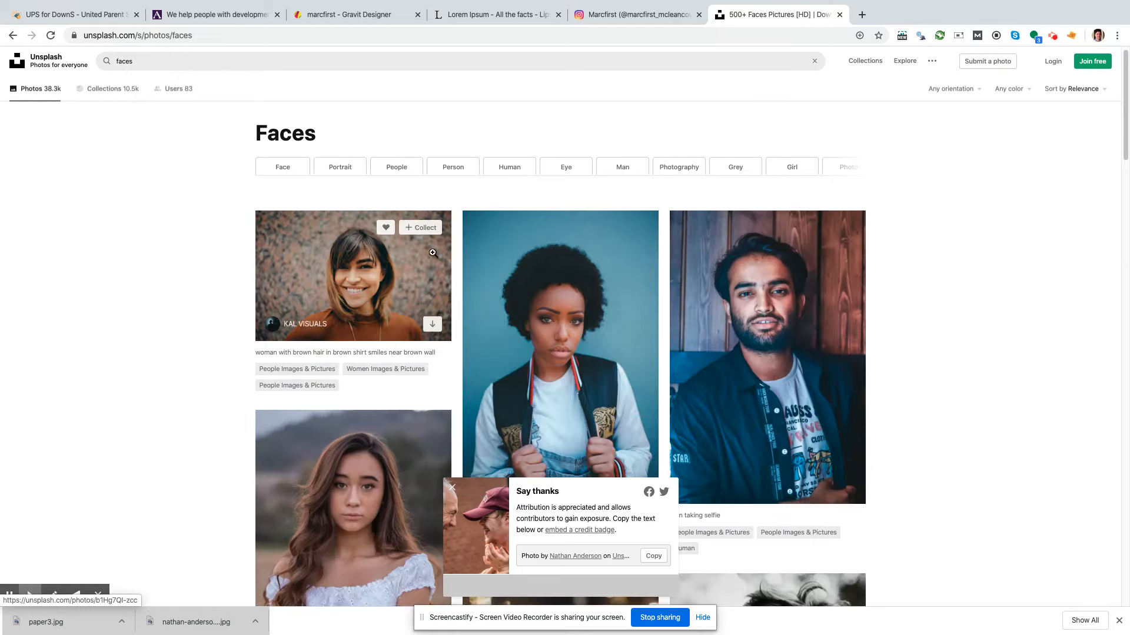
Step: Browse the Unsplash "faces" results for portrait photos suitable for the homepage mockup
scroll(930, 273, "down", 5)
scroll(929, 273, "down", 10)
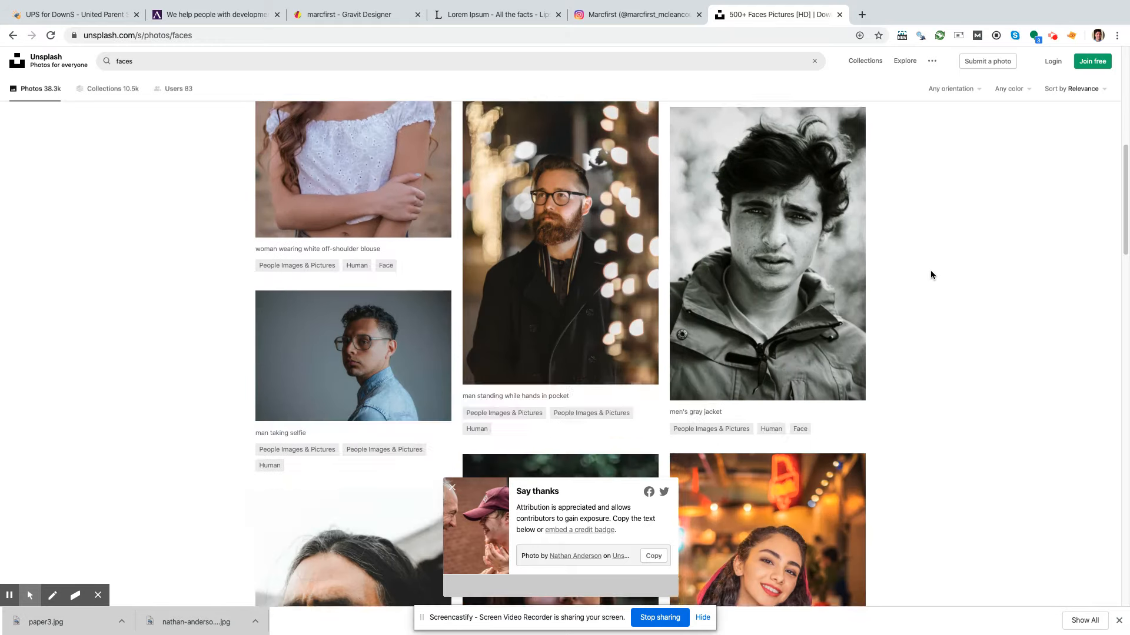
scroll(929, 273, "up", 5)
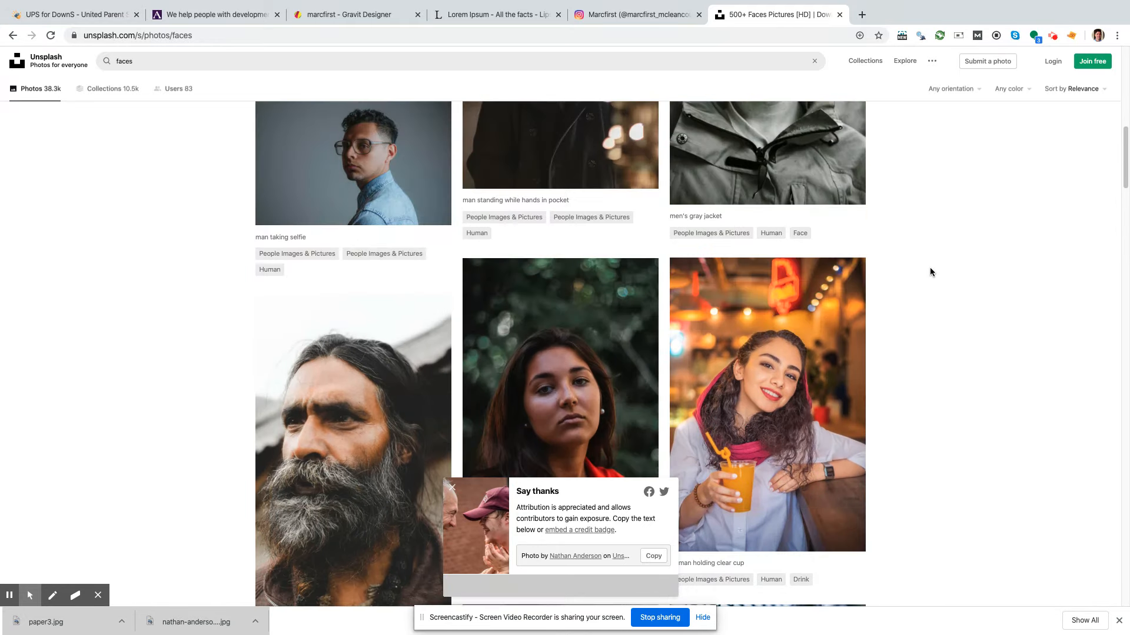
scroll(929, 271, "down", 5)
scroll(928, 271, "down", 1)
scroll(927, 267, "down", 5)
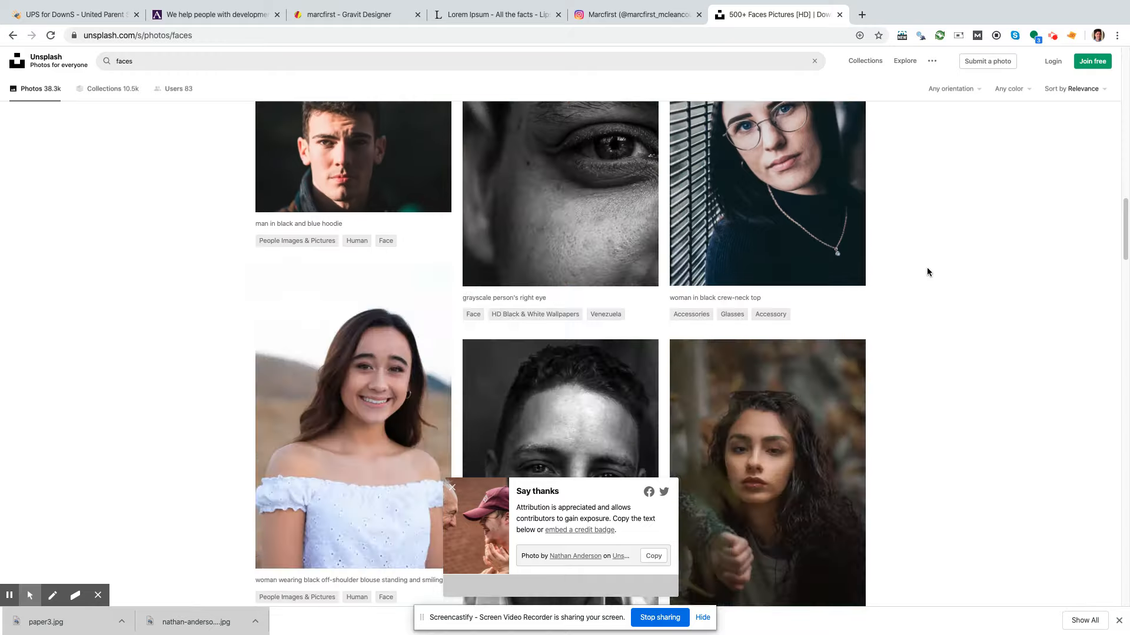
scroll(926, 267, "down", 5)
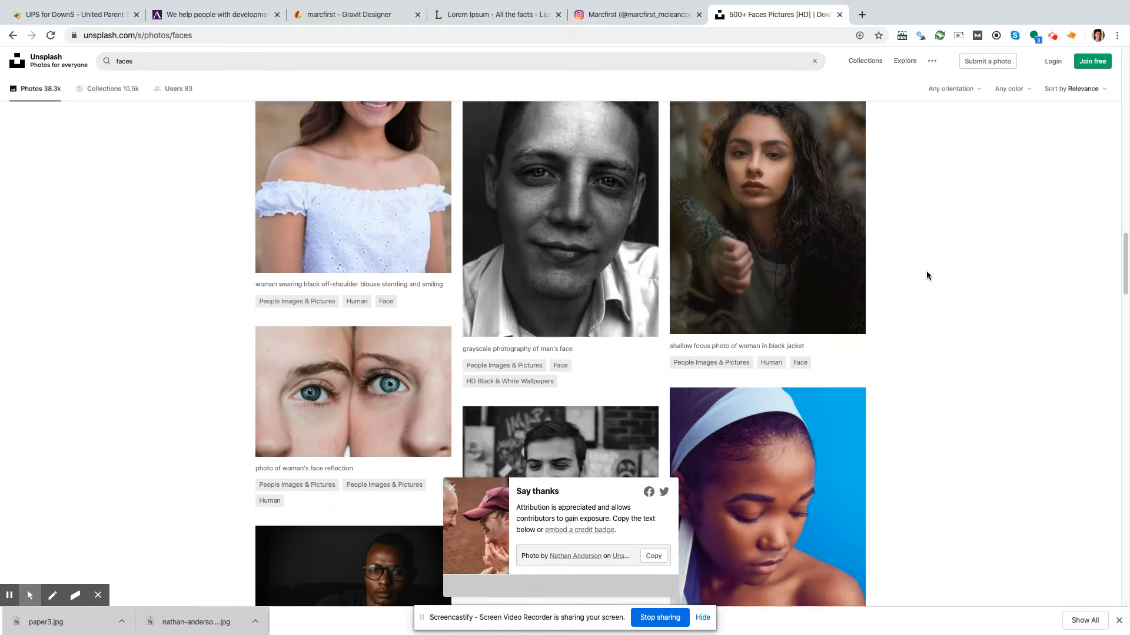
scroll(927, 271, "up", 3)
scroll(926, 268, "down", 12)
scroll(926, 269, "down", 6)
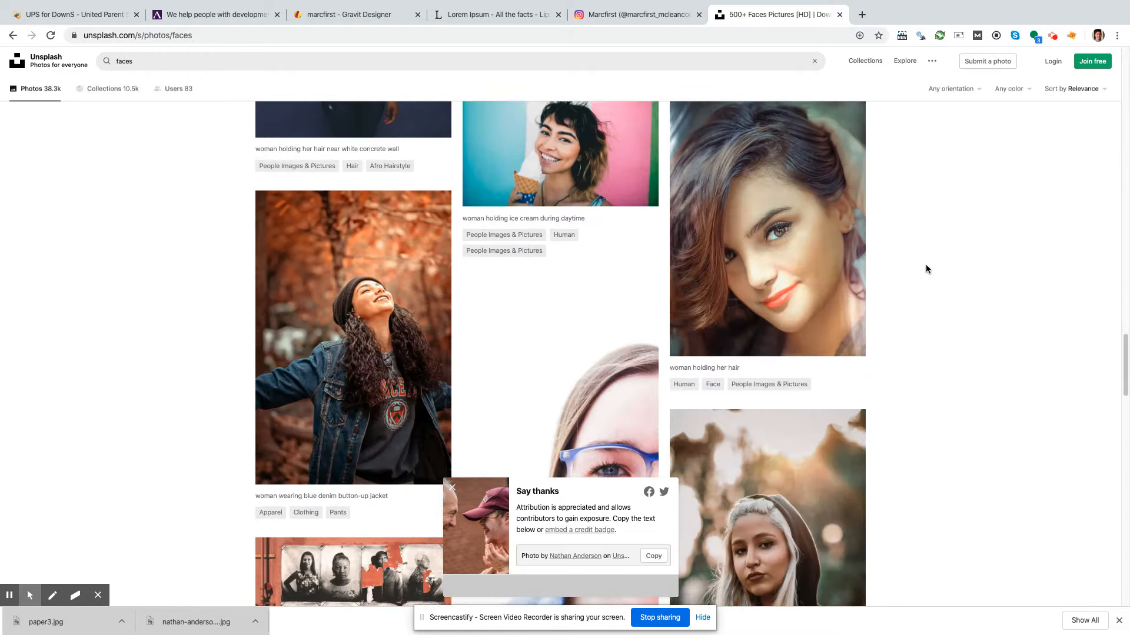
scroll(926, 266, "down", 5)
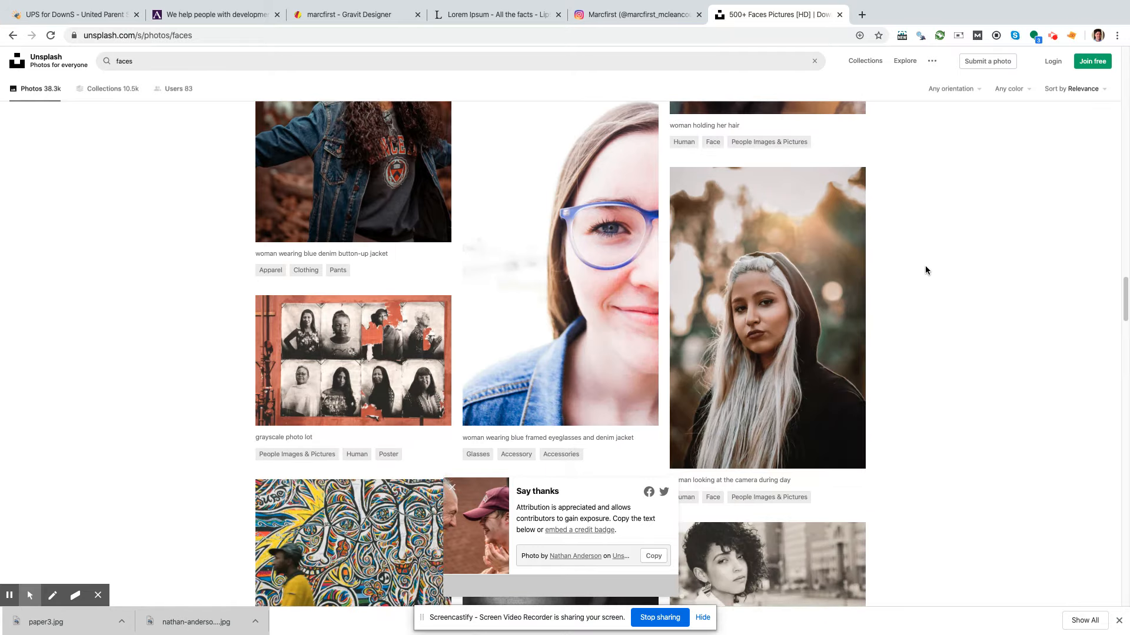
scroll(925, 269, "down", 12)
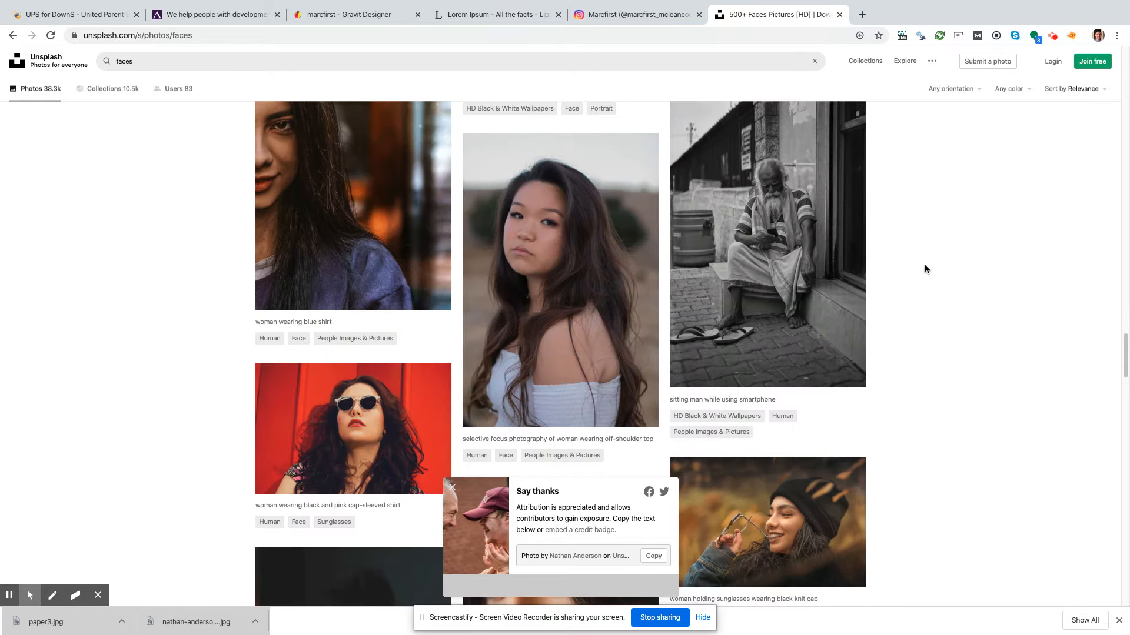
scroll(924, 269, "down", 8)
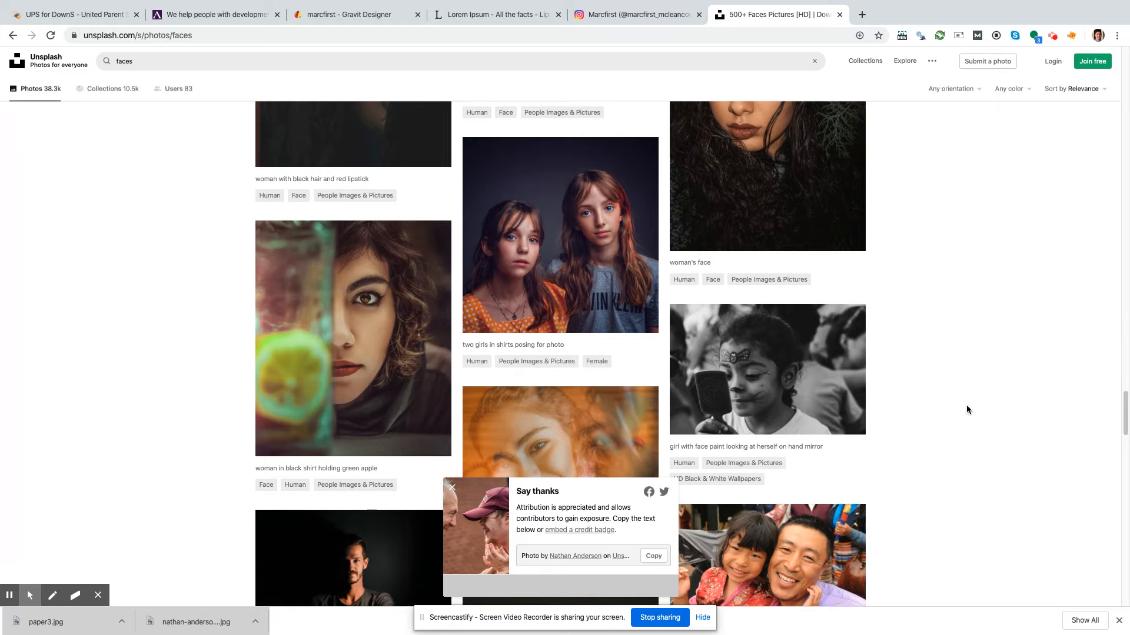
scroll(969, 390, "down", 6)
scroll(966, 393, "down", 6)
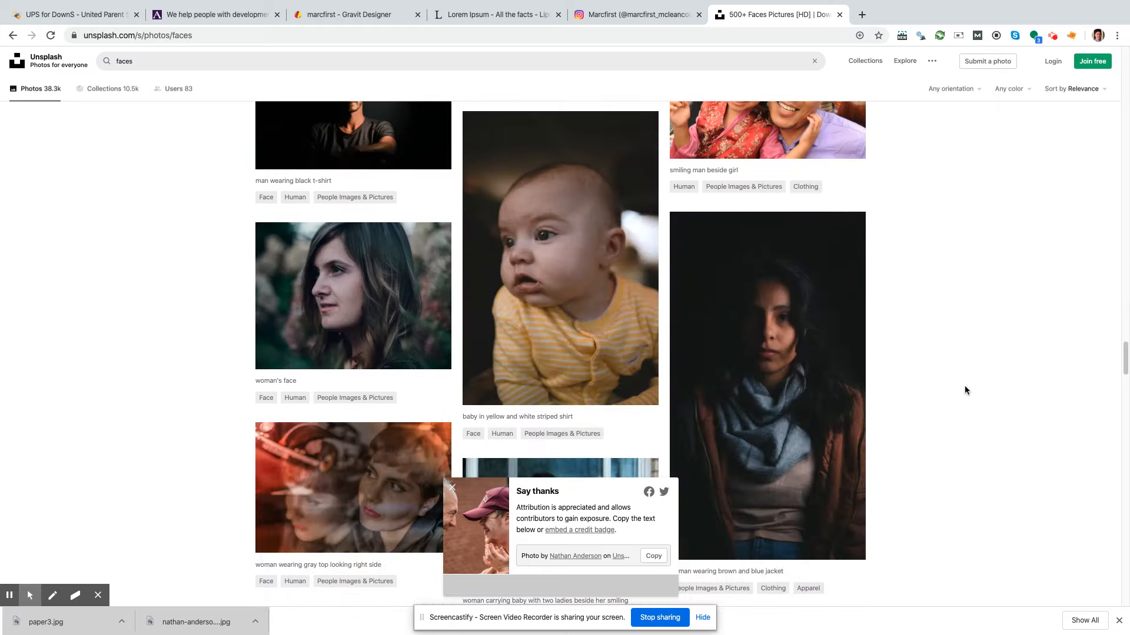
scroll(964, 389, "down", 1)
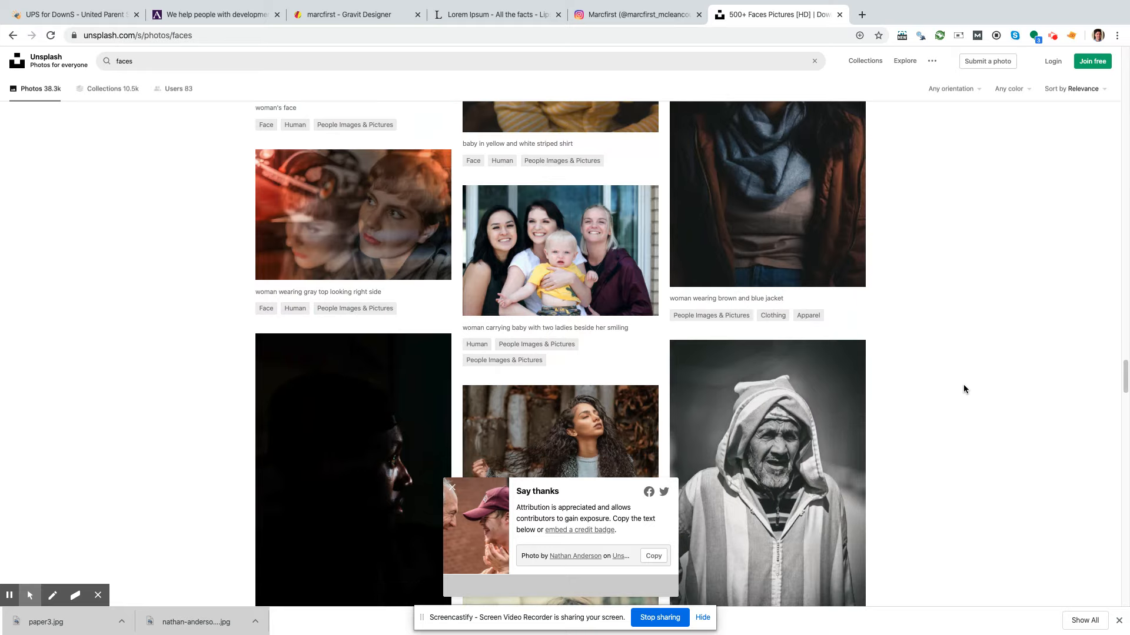
scroll(962, 382, "down", 8)
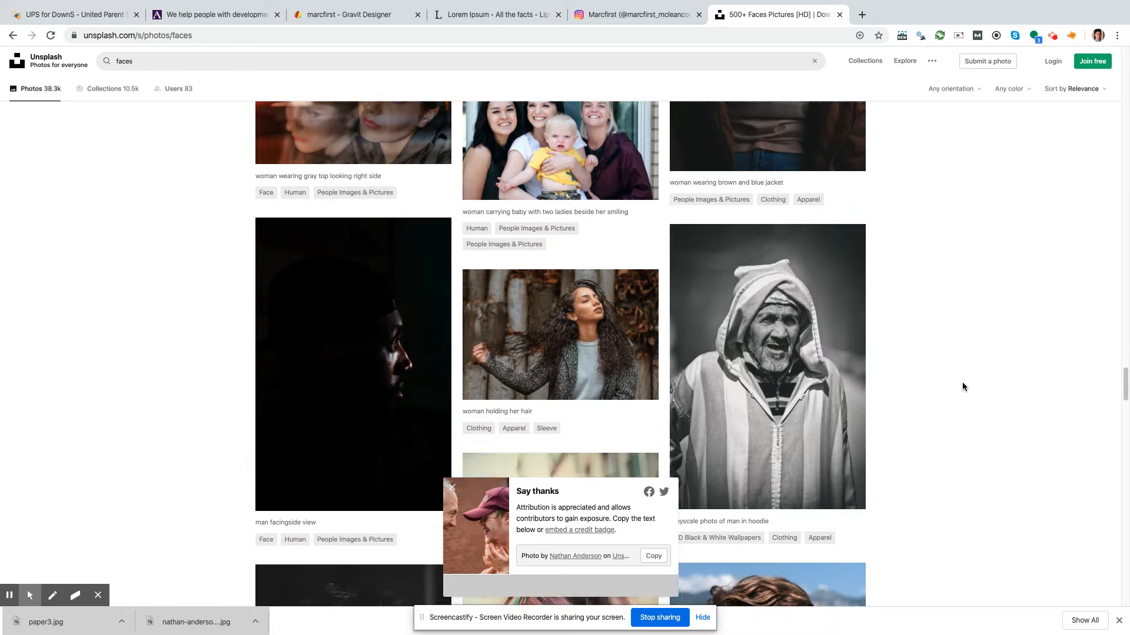
scroll(963, 379, "down", 5)
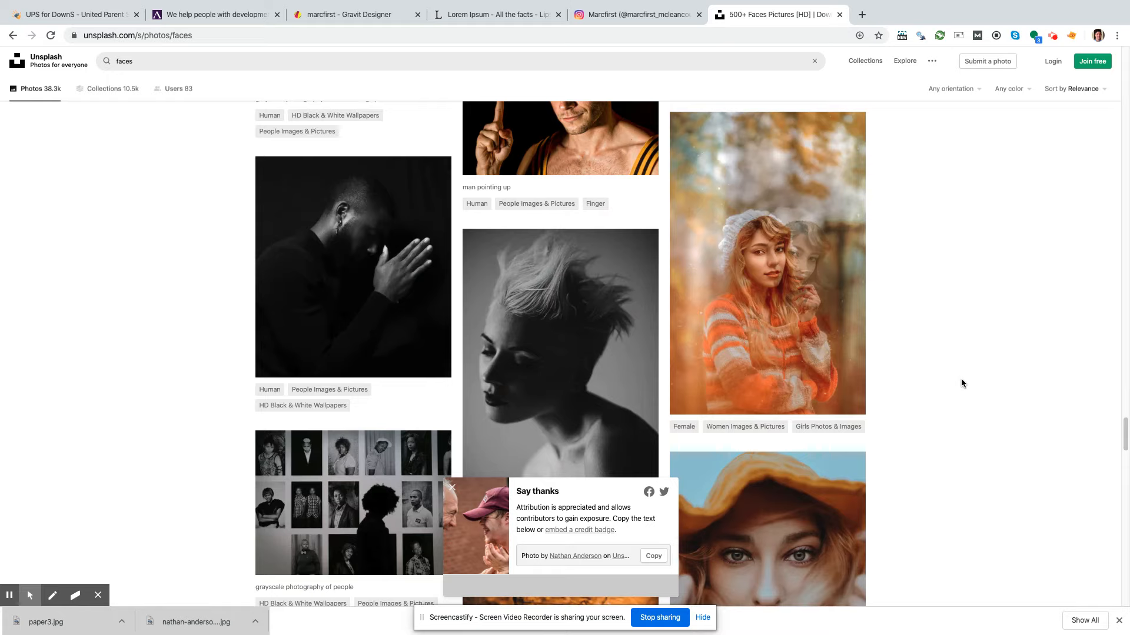
scroll(961, 379, "up", 2)
scroll(962, 378, "down", 3)
scroll(962, 378, "down", 13)
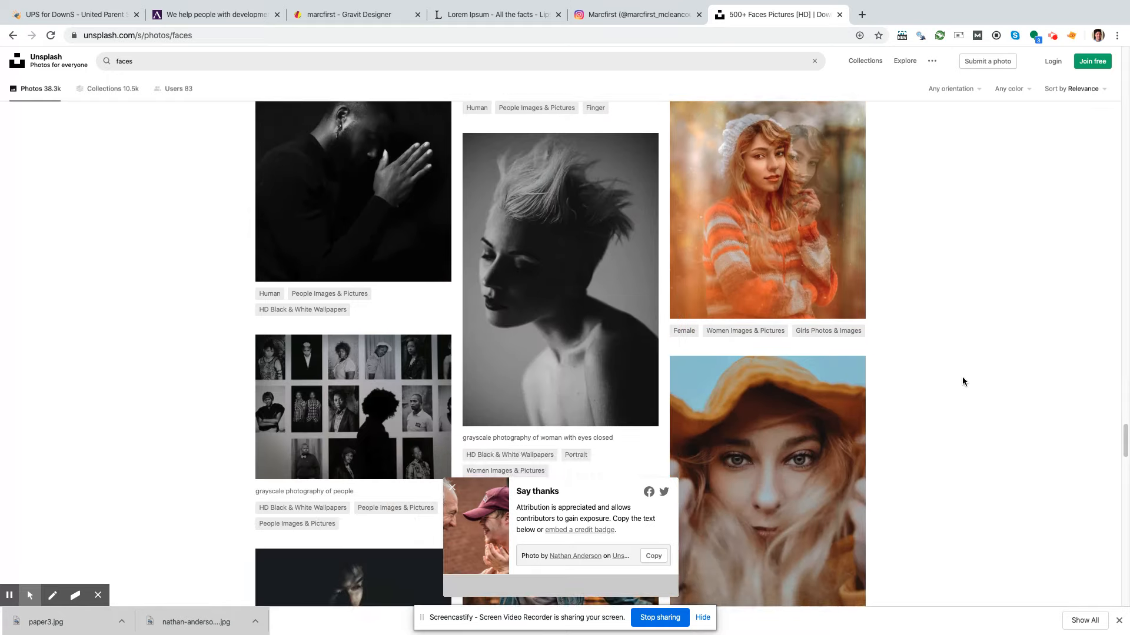
scroll(961, 379, "down", 7)
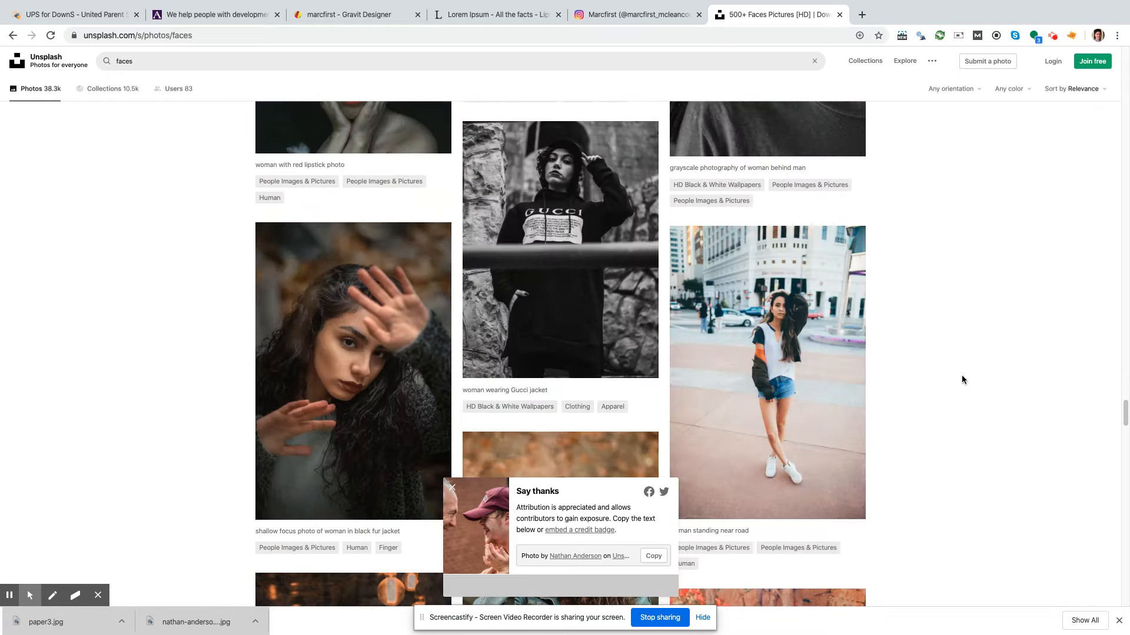
scroll(962, 379, "down", 2)
scroll(962, 379, "down", 9)
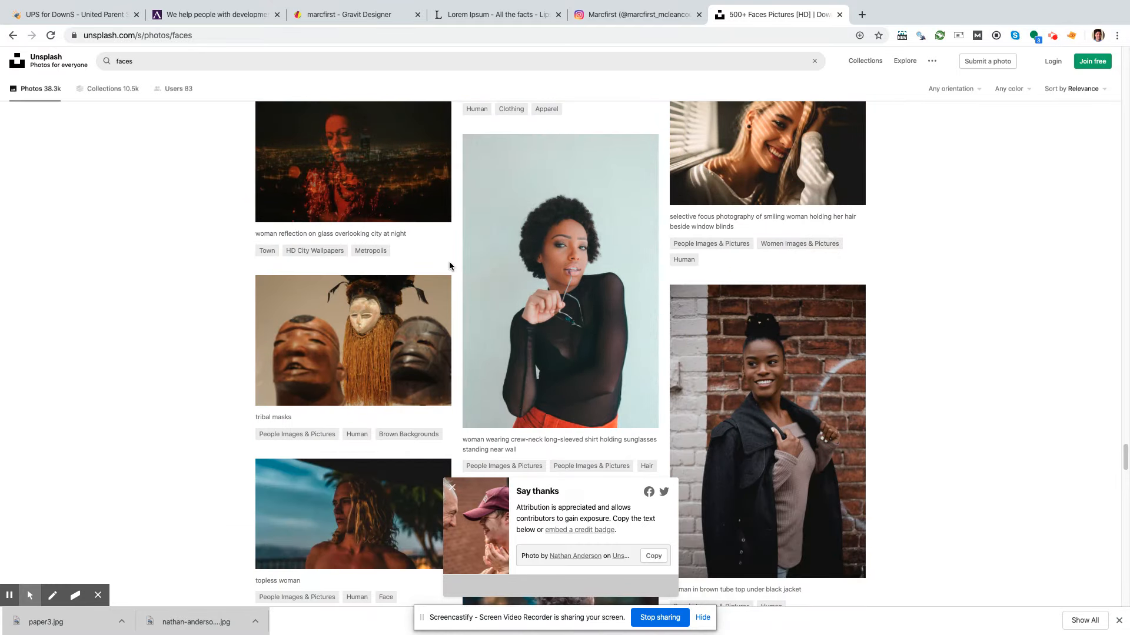
Step: Capture a screen region around the face of the curly-haired woman holding sunglasses and save it to the clipboard
key("super+shift+4")
left_click_drag(496, 181, 635, 300)
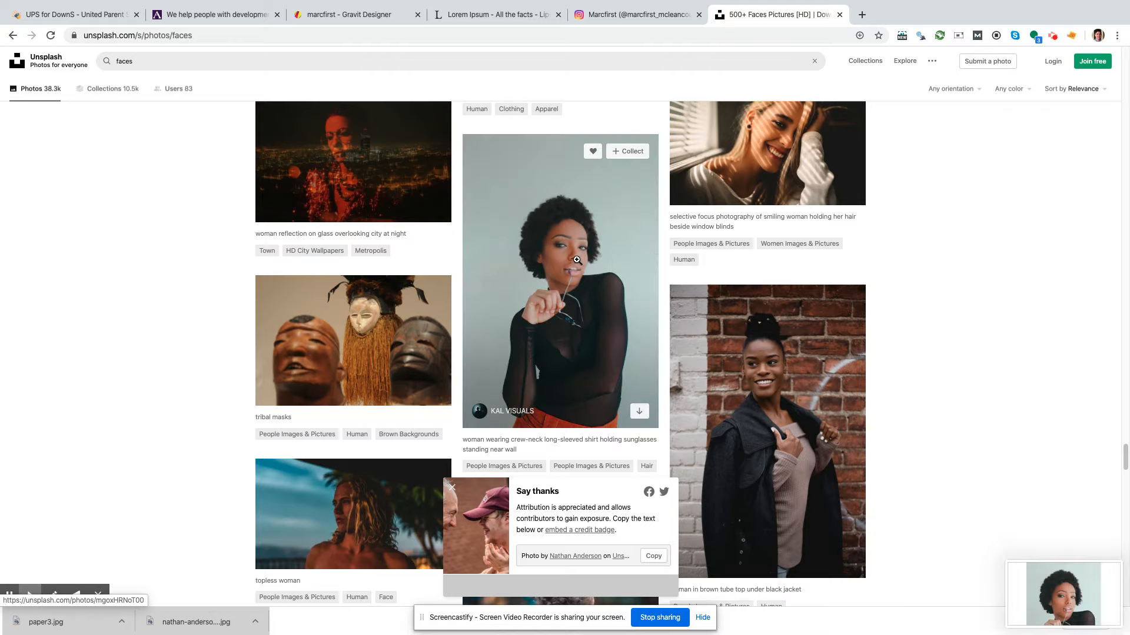
right_click(1056, 589)
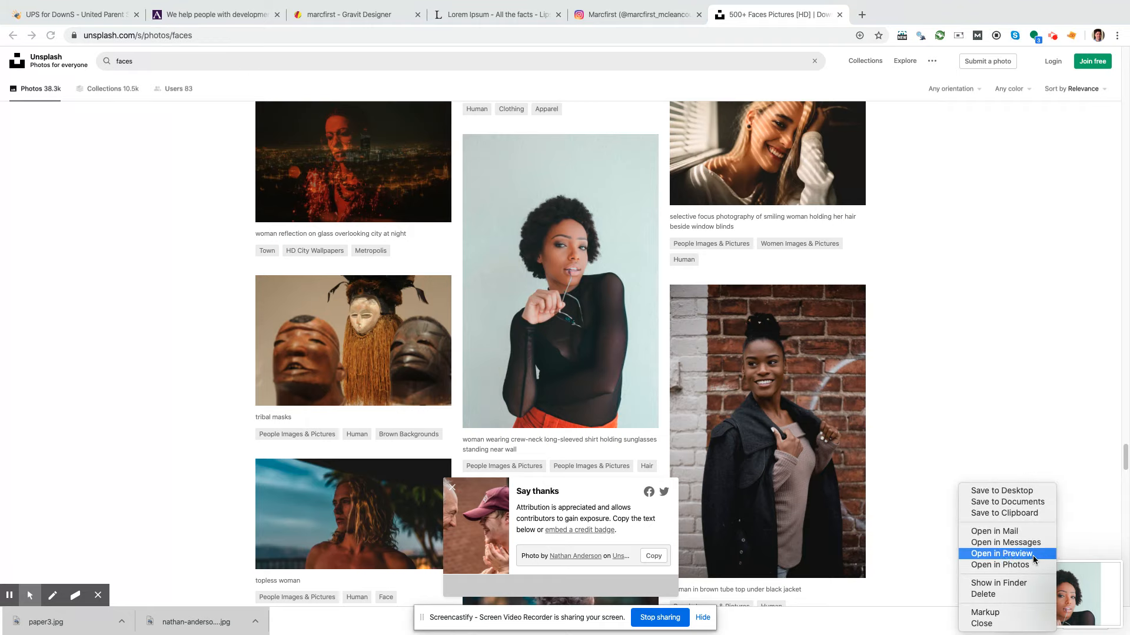
left_click(1024, 513)
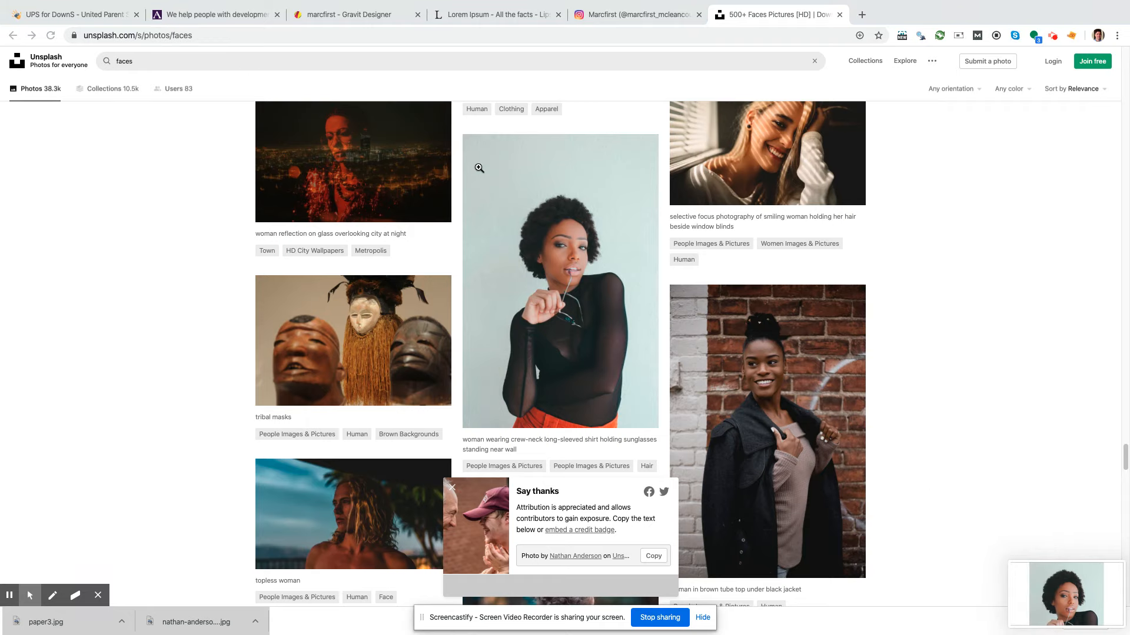
Step: Switch to the marcfirst design in Gravit Designer, paste the woman's portrait and place it beside the first paragraph, below the hero photo
left_click(337, 15)
left_click(260, 347)
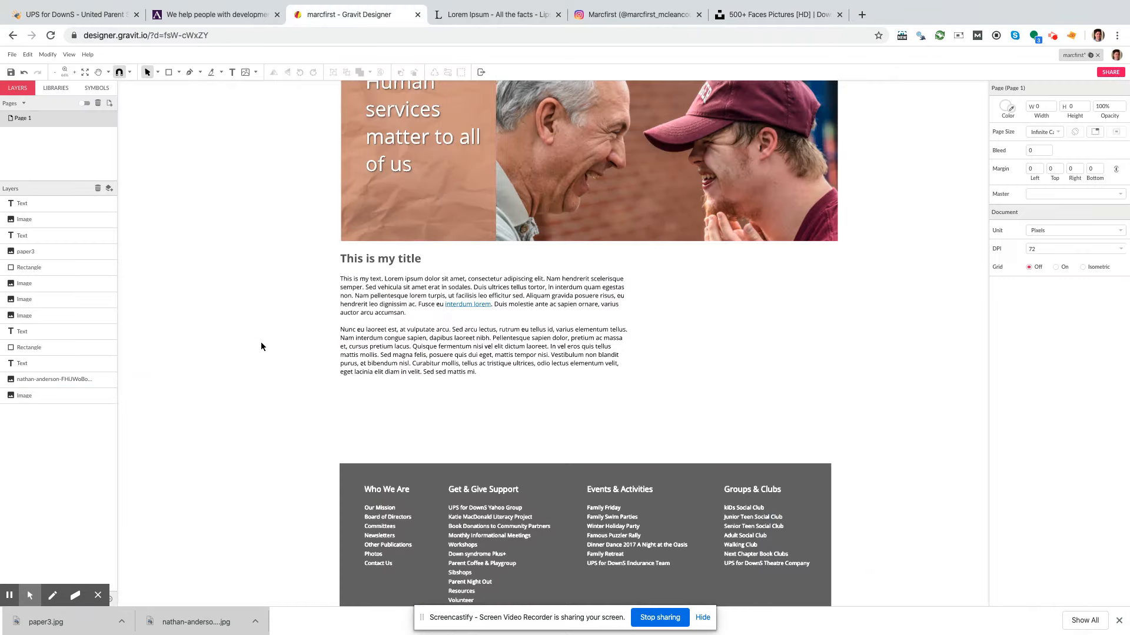
key("ctrl+v")
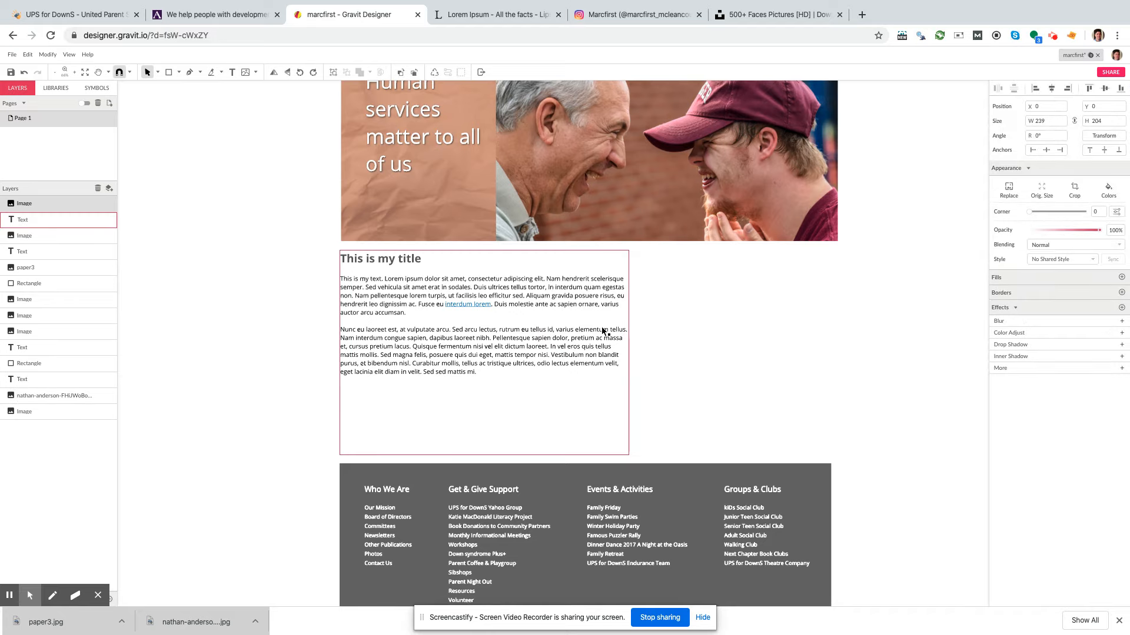
left_click(817, 356)
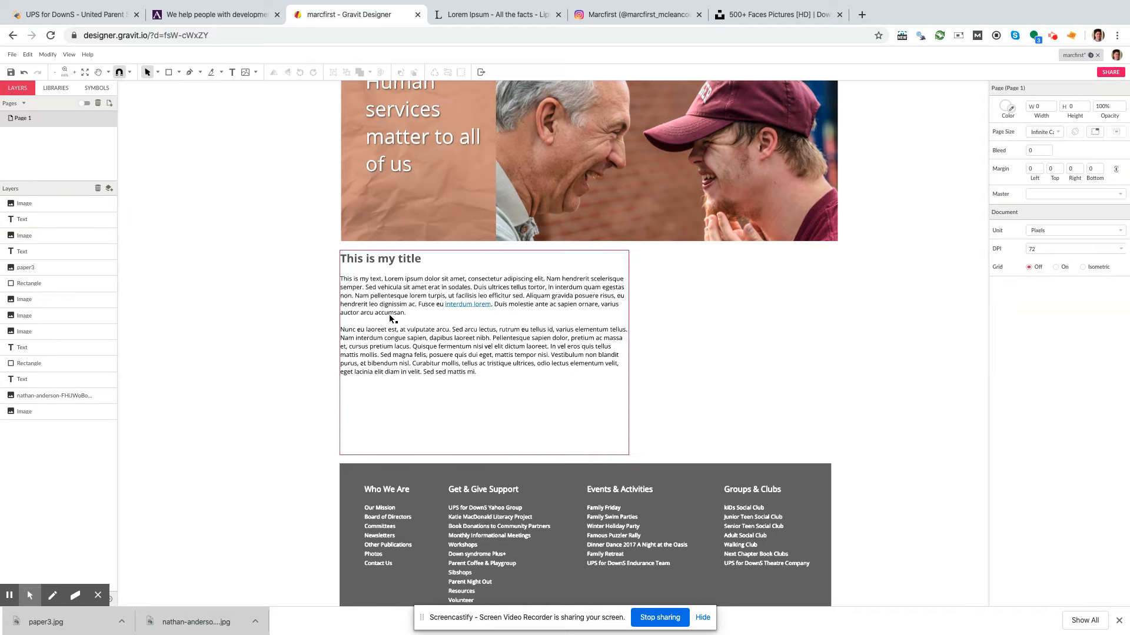
left_click(39, 204)
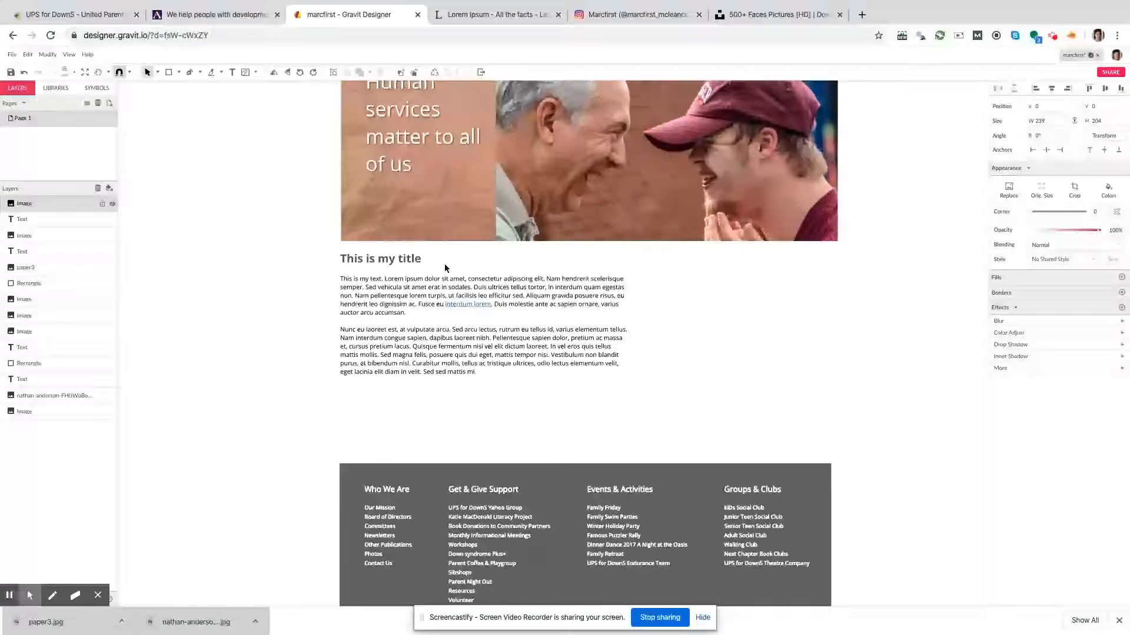
scroll(906, 421, "up", 1)
scroll(906, 421, "up", 10)
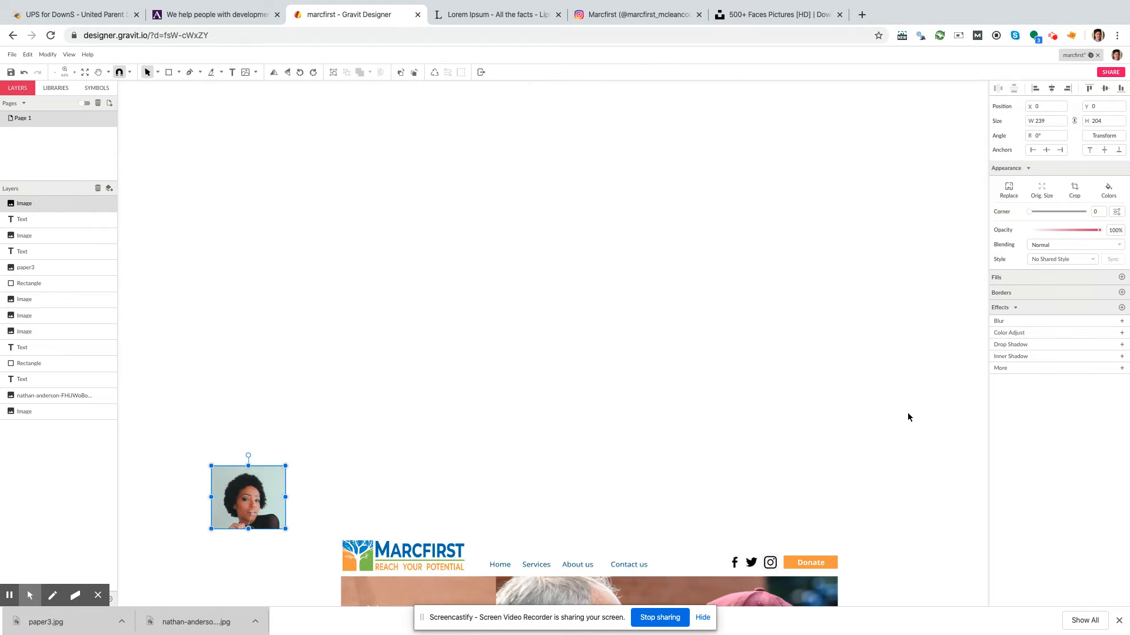
scroll(908, 412, "down", 2)
scroll(900, 400, "down", 10)
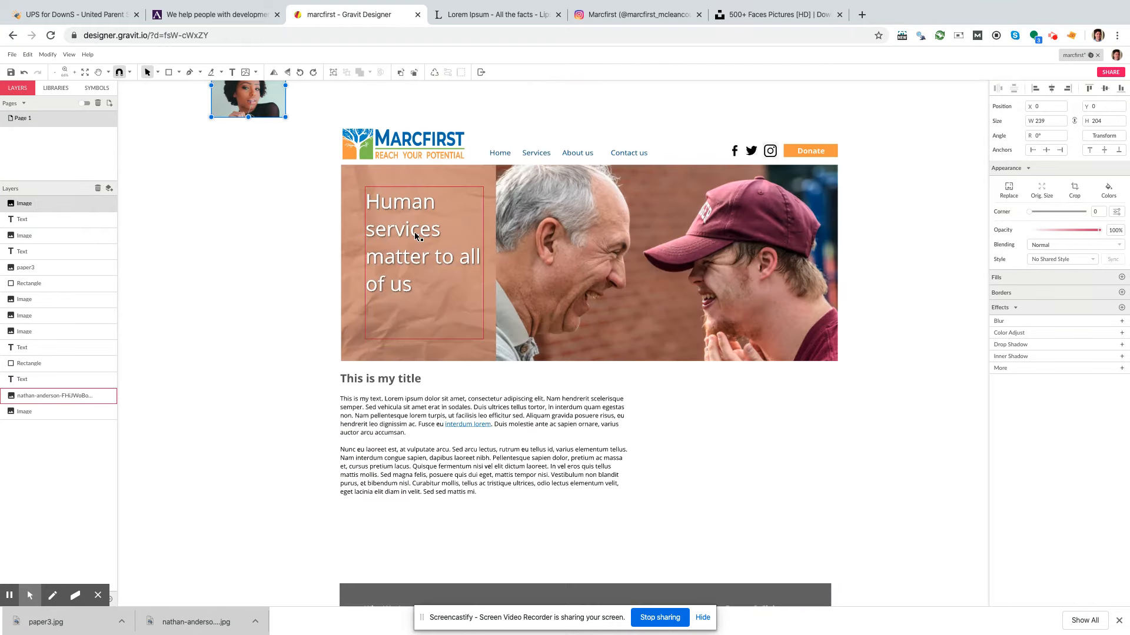
left_click_drag(233, 113, 683, 433)
left_click(846, 447)
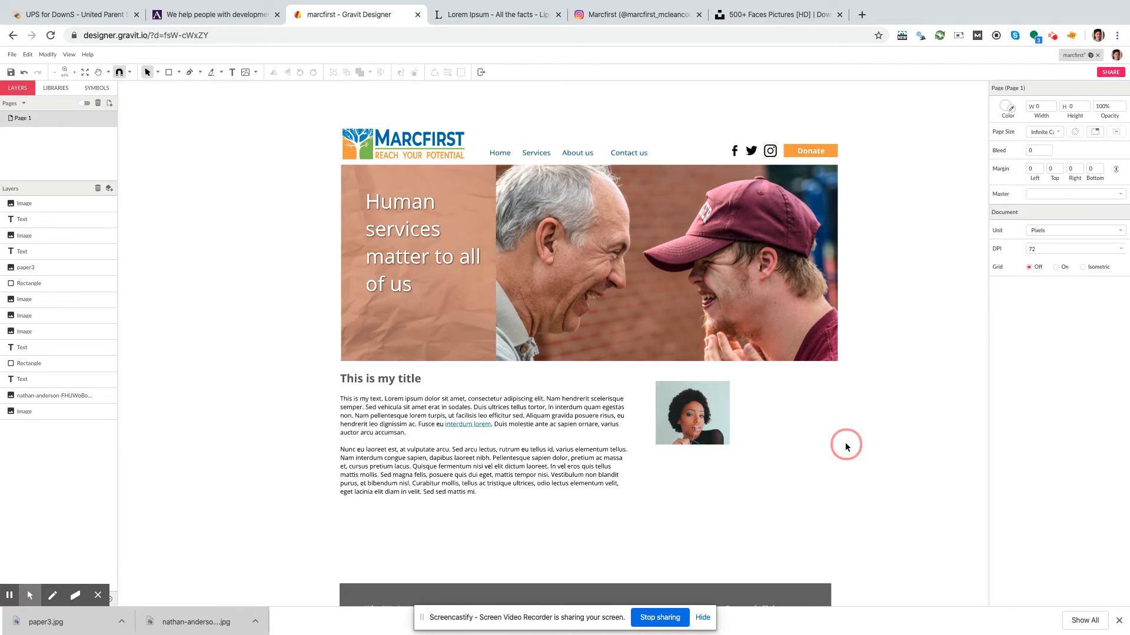
Step: Return to the Unsplash "faces" results and open the photo of the older man holding a white smartphone
left_click(754, 21)
scroll(624, 274, "down", 10)
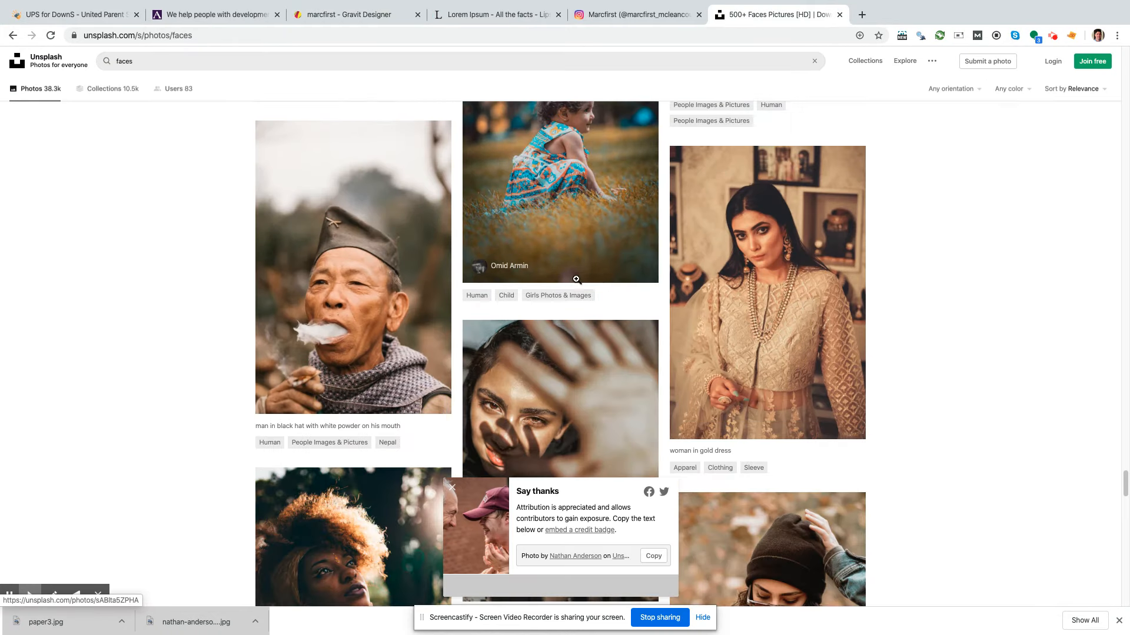
scroll(548, 284, "down", 10)
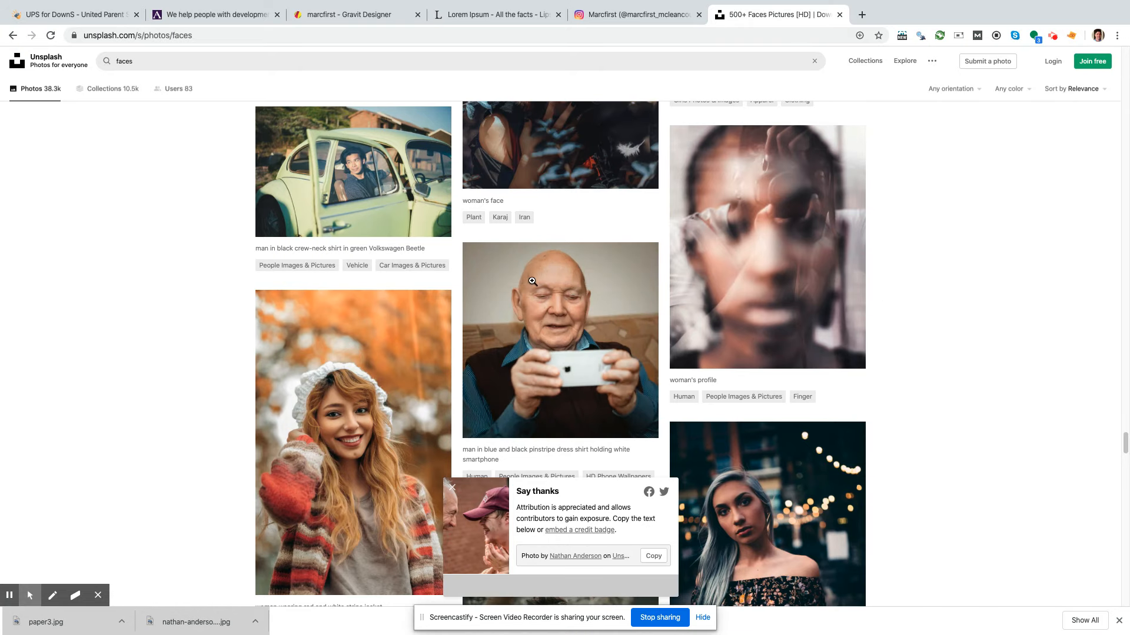
left_click(535, 320)
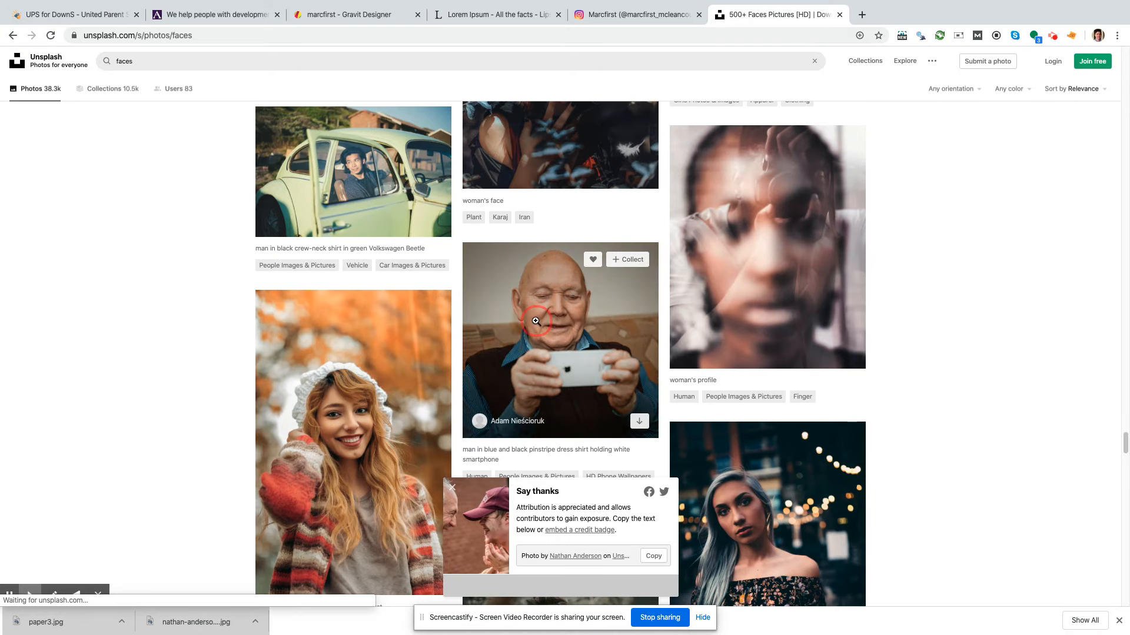
left_click(623, 337)
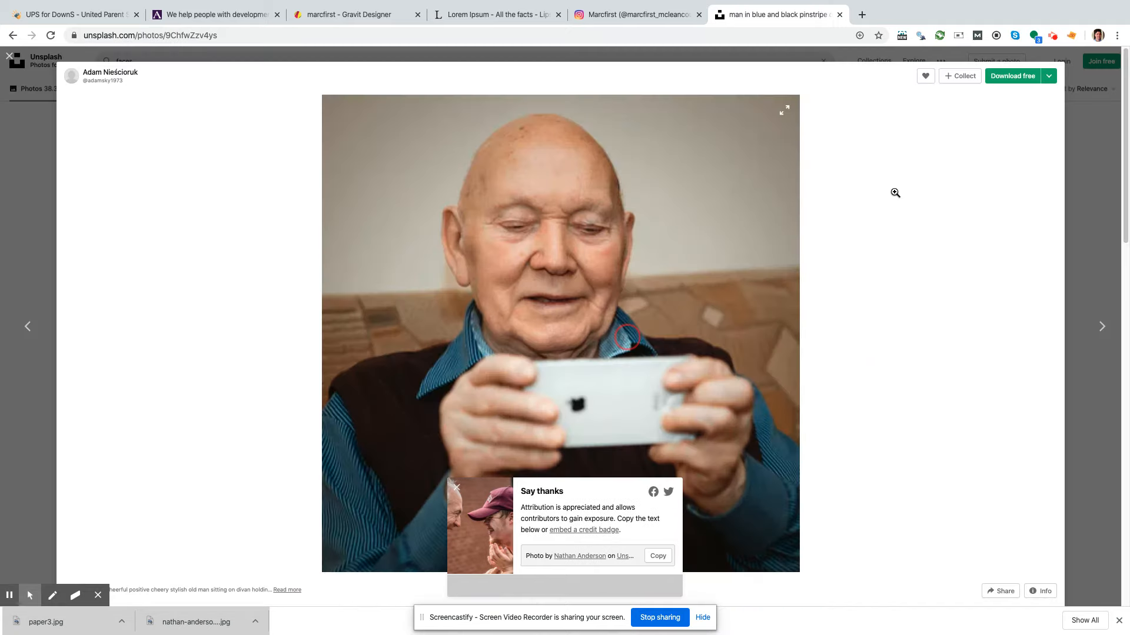
left_click(895, 165)
Step: Capture a screen region around the older man's face and phone and save it to the clipboard
key("super+shift+4")
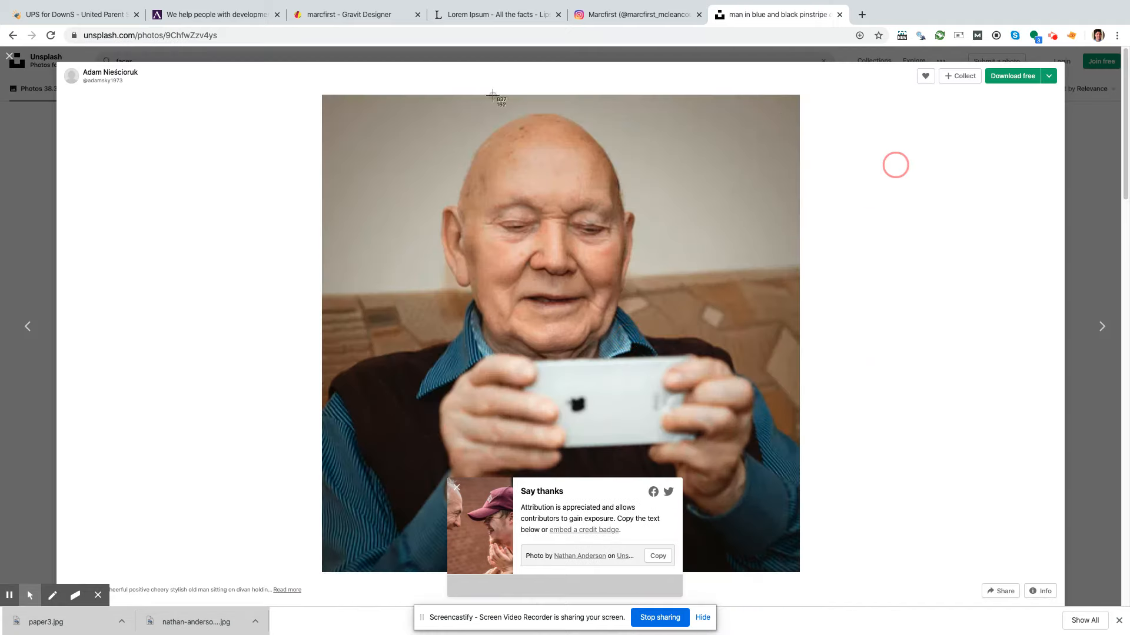
left_click_drag(393, 105, 797, 456)
right_click(1047, 605)
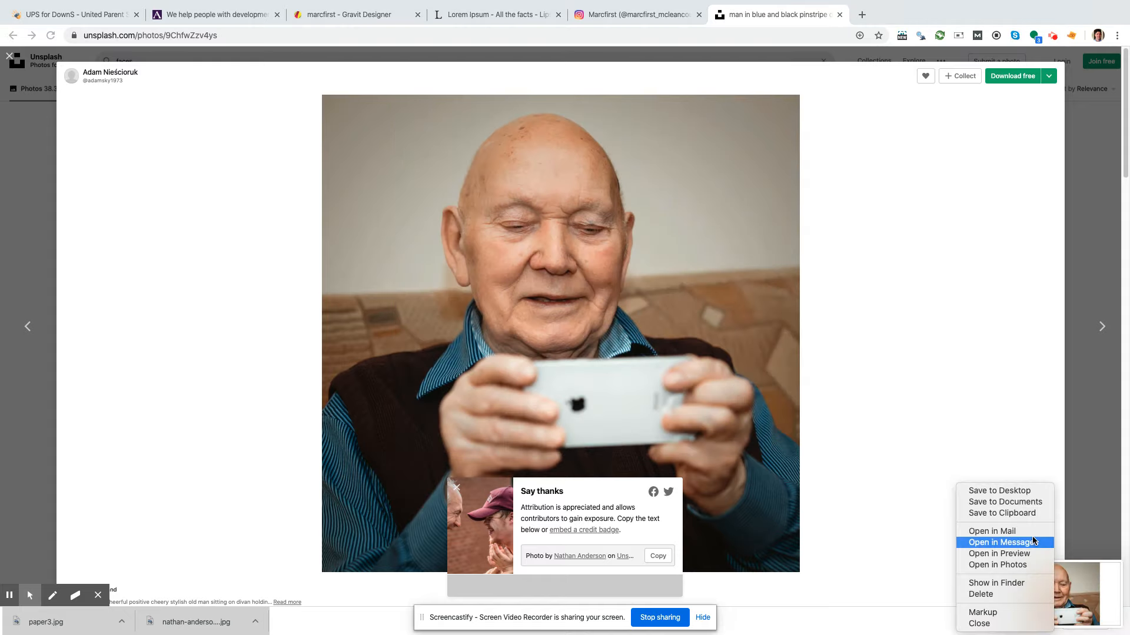
left_click(1001, 513)
Step: Paste the older man's photo into the marcfirst design, scale it to about 236 × 207.5 px and place it beside the woman's portrait
left_click(305, 19)
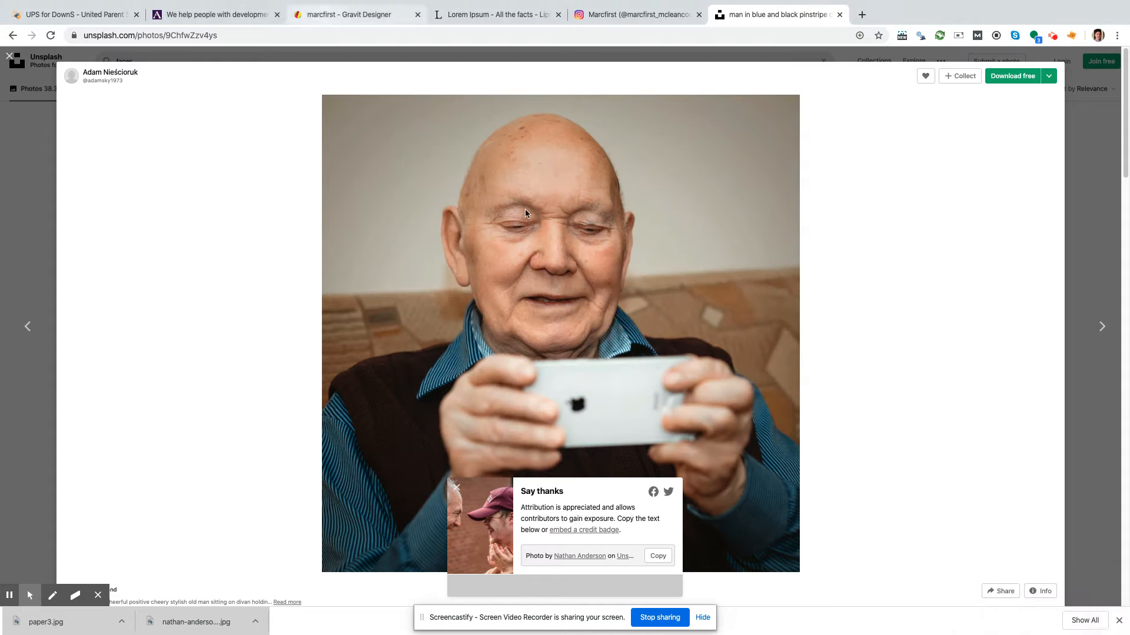
left_click(786, 447)
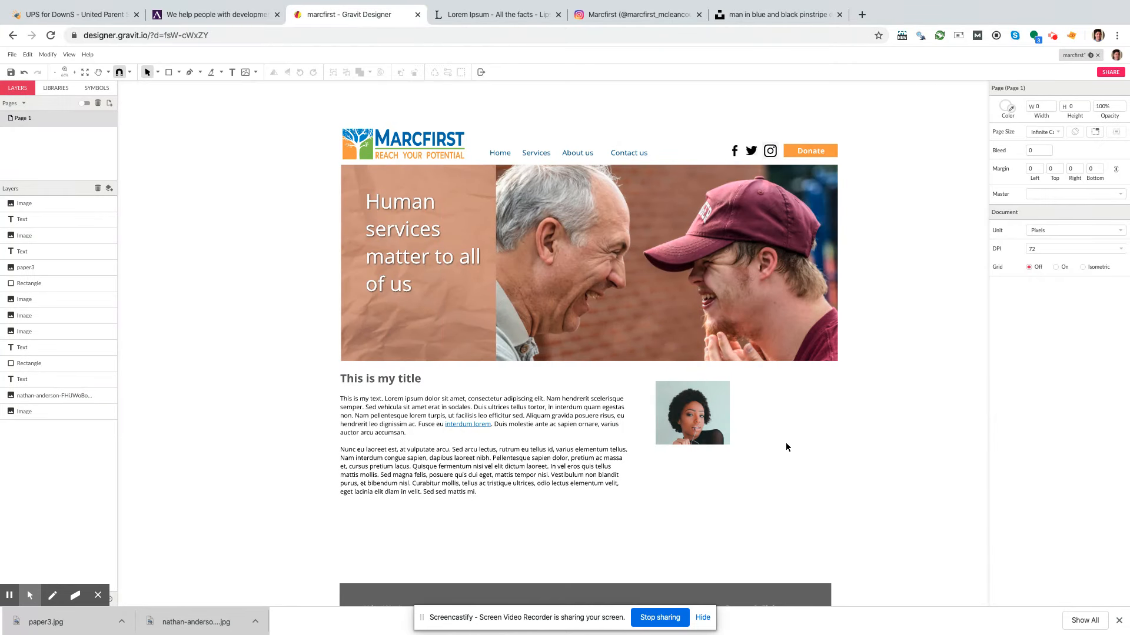
key("super+v")
left_click(314, 173)
left_click_drag(340, 197, 839, 476)
left_click_drag(837, 487, 830, 498)
left_click_drag(947, 566, 811, 445)
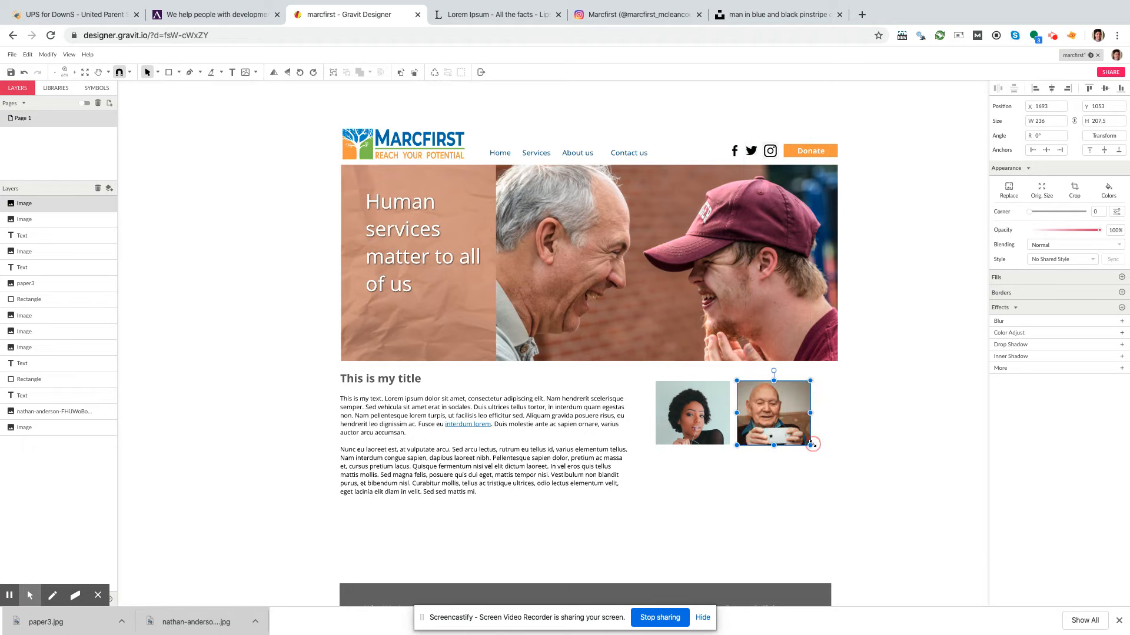
left_click(850, 502)
Step: Crop the woman's portrait to about 199 px wide and shift the image inside the crop to recentre her face
left_click(705, 415)
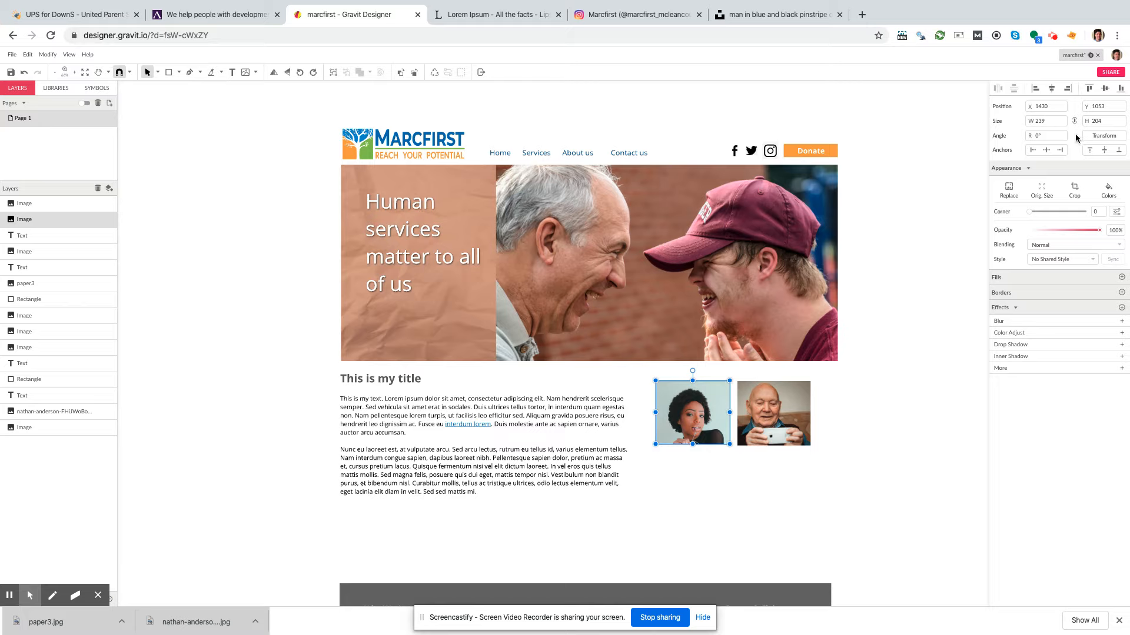
left_click(1075, 189)
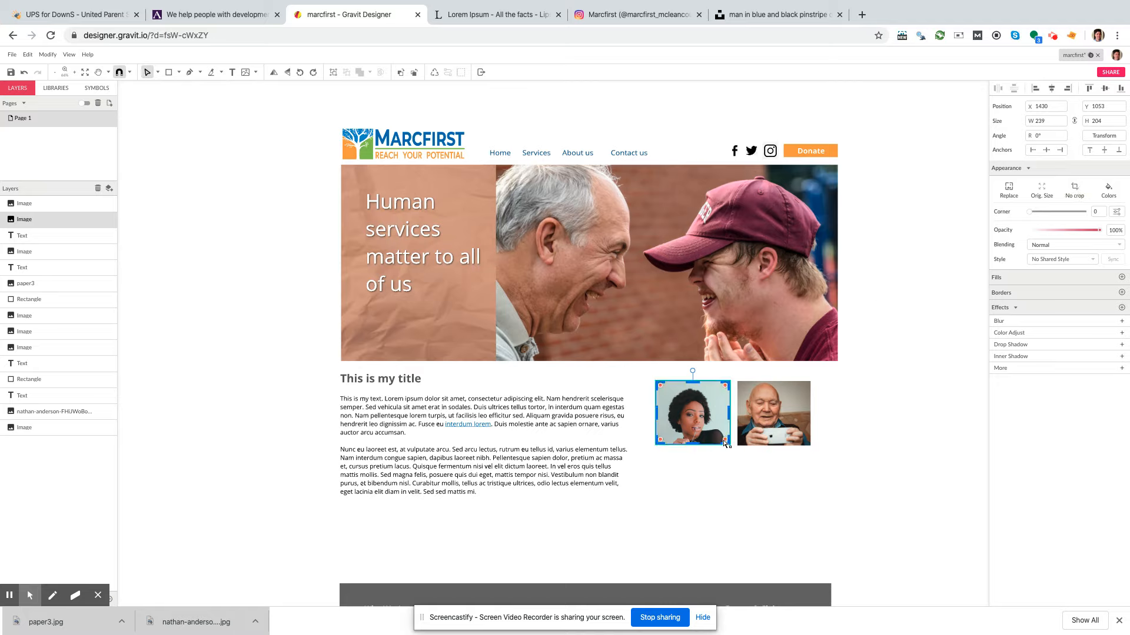
left_click_drag(728, 412, 717, 411)
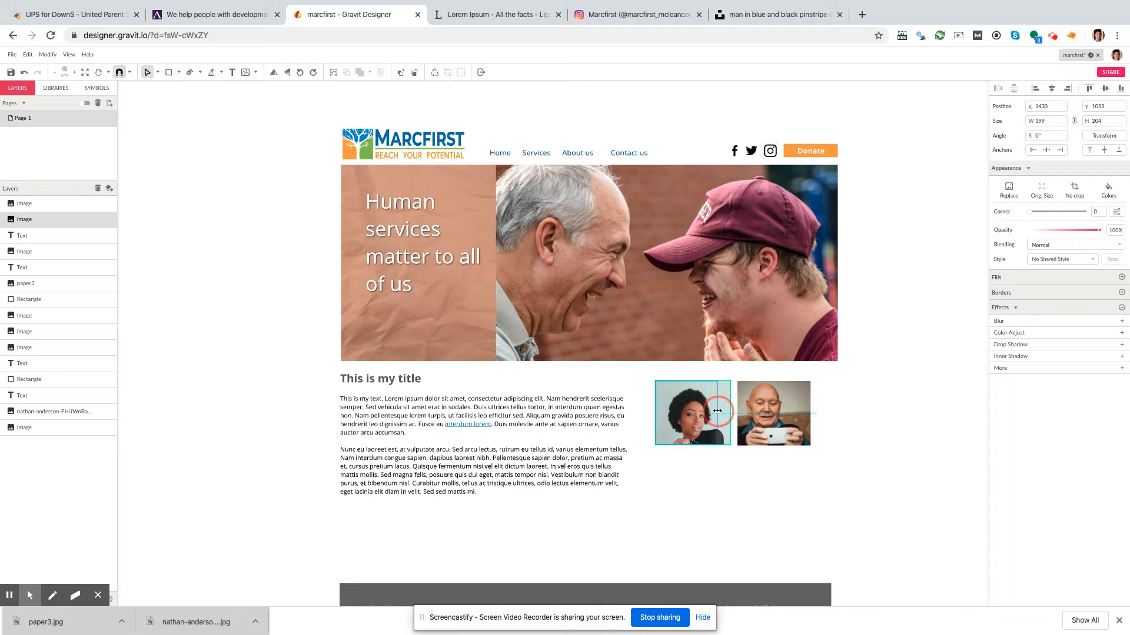
left_click_drag(718, 411, 718, 411)
left_click(1027, 121)
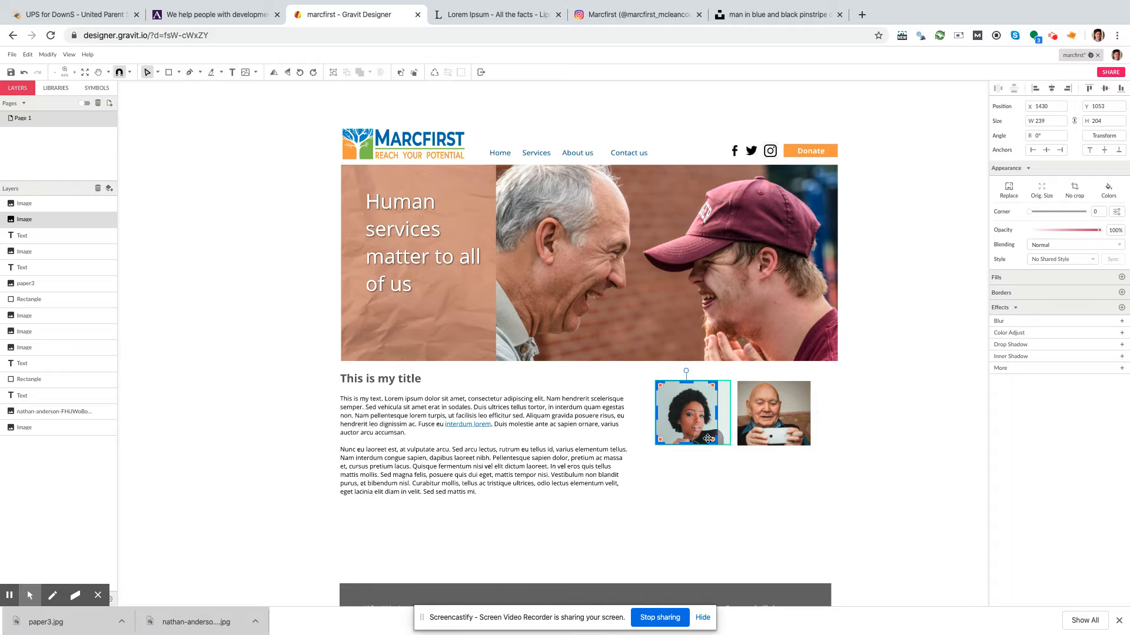
left_click_drag(689, 436, 686, 434)
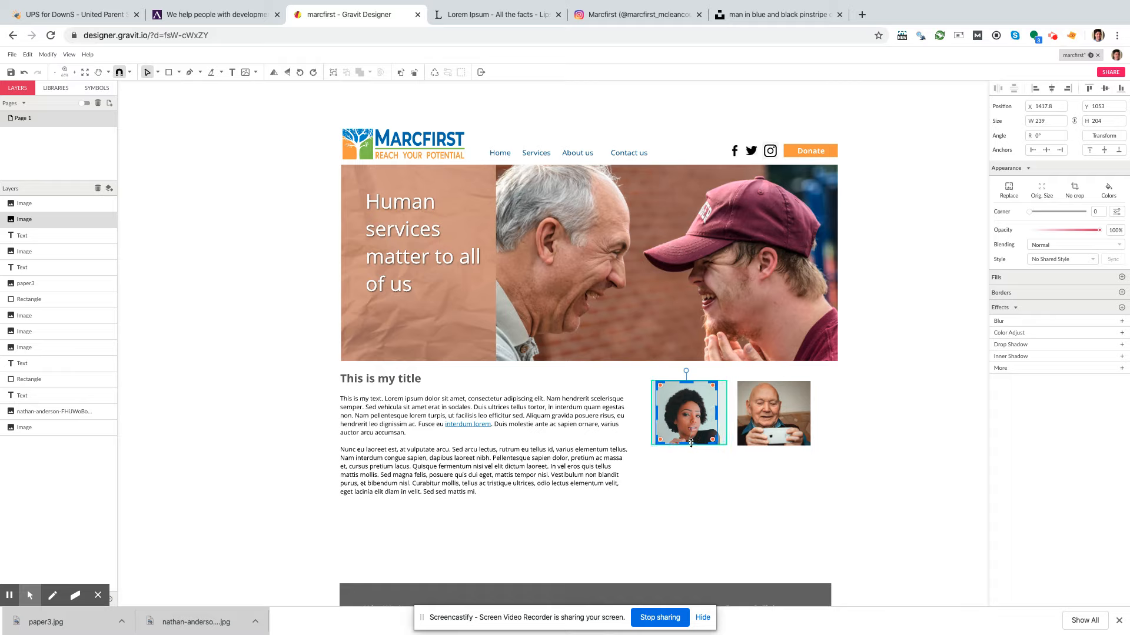
left_click(690, 445)
left_click_drag(689, 445, 689, 443)
left_click(855, 442)
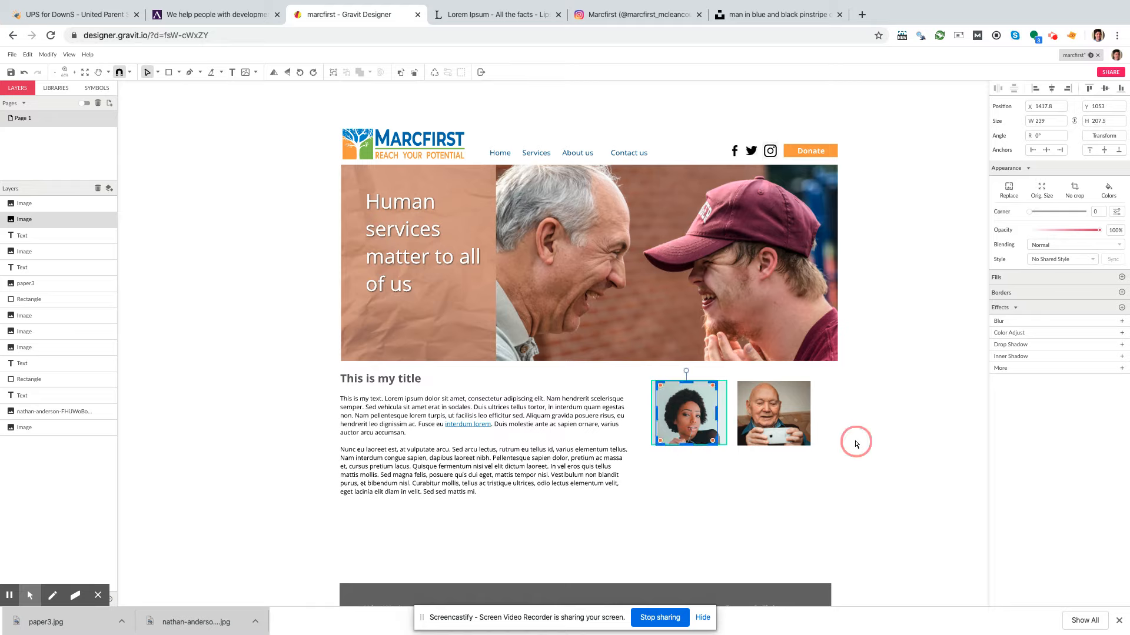
Step: Shift the older man's photo closer to the woman's portrait and crop it to about 222 × 195 px
left_click_drag(773, 439, 762, 437)
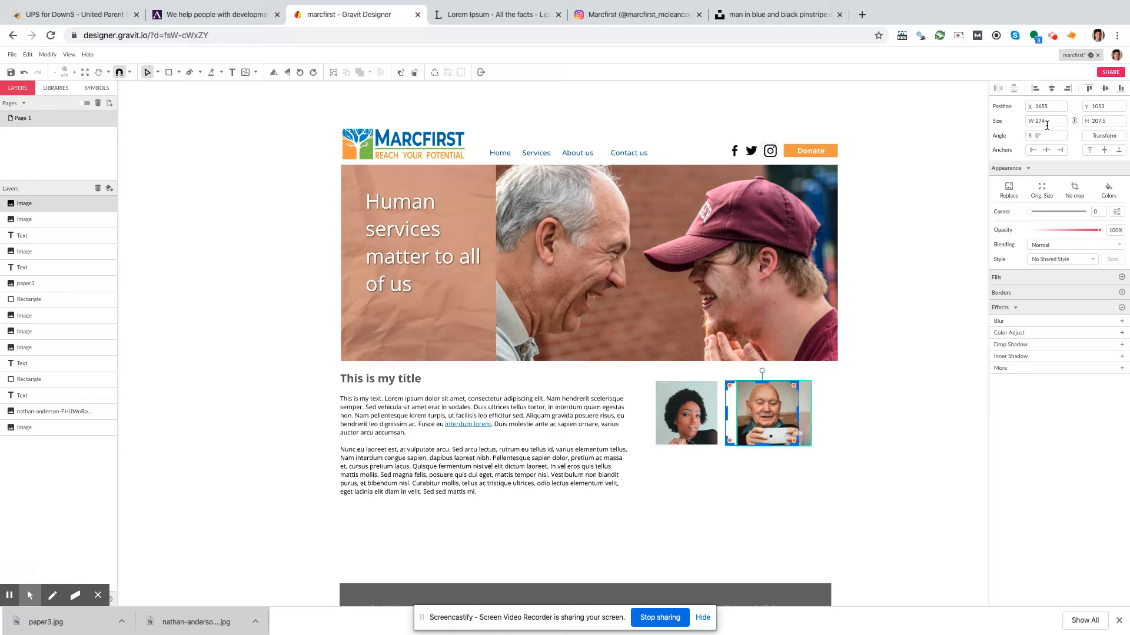
left_click_drag(787, 412, 809, 448)
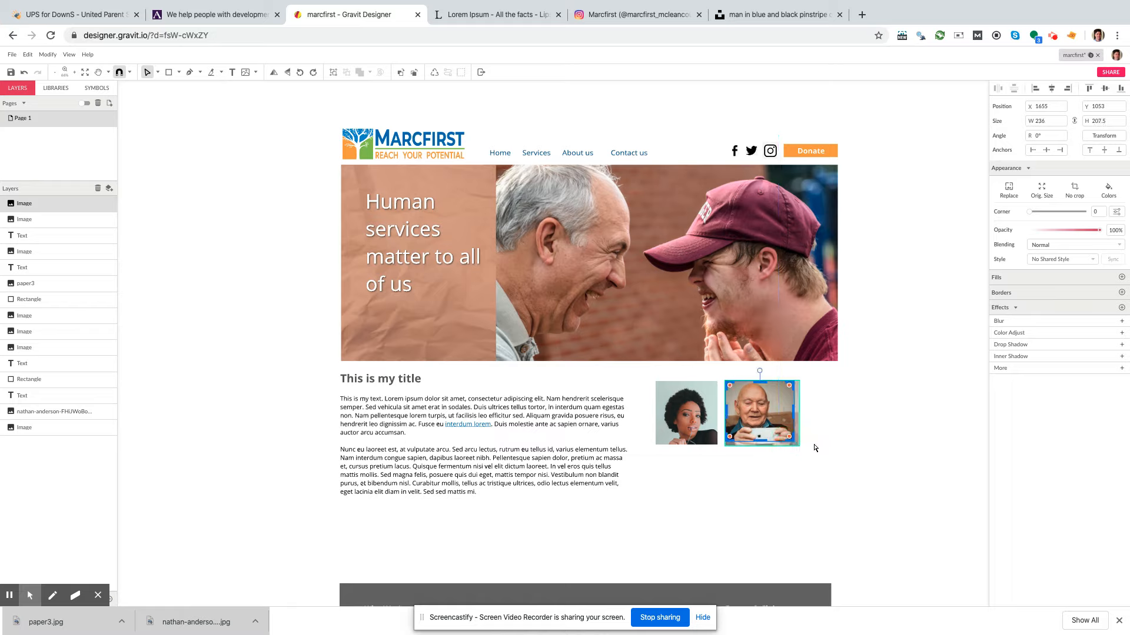
left_click(814, 448)
Step: Try to move the older man's cropped photo over to the woman's portrait, undoing the moves
left_click(765, 439)
left_click_drag(765, 438, 695, 437)
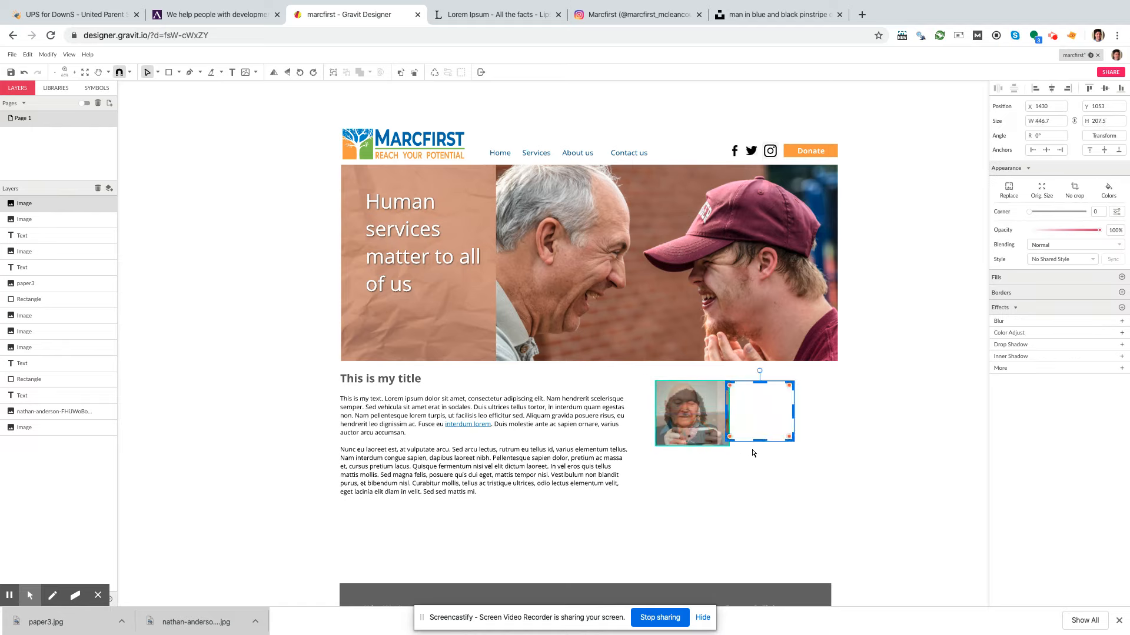
left_click(812, 439)
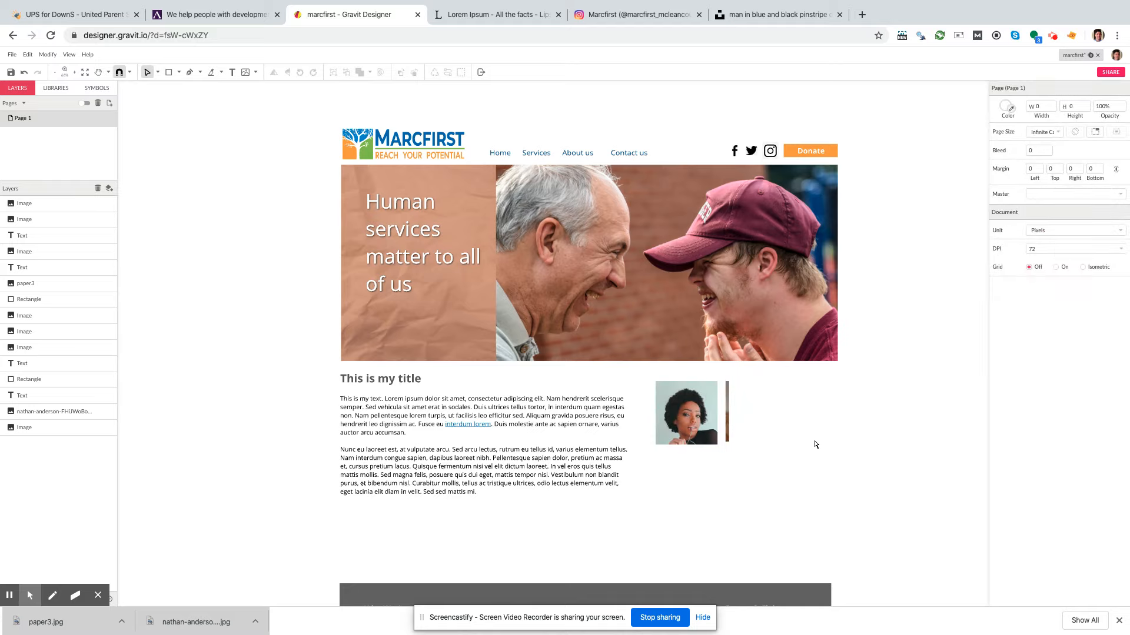
key("ctrl+z")
left_click(829, 440)
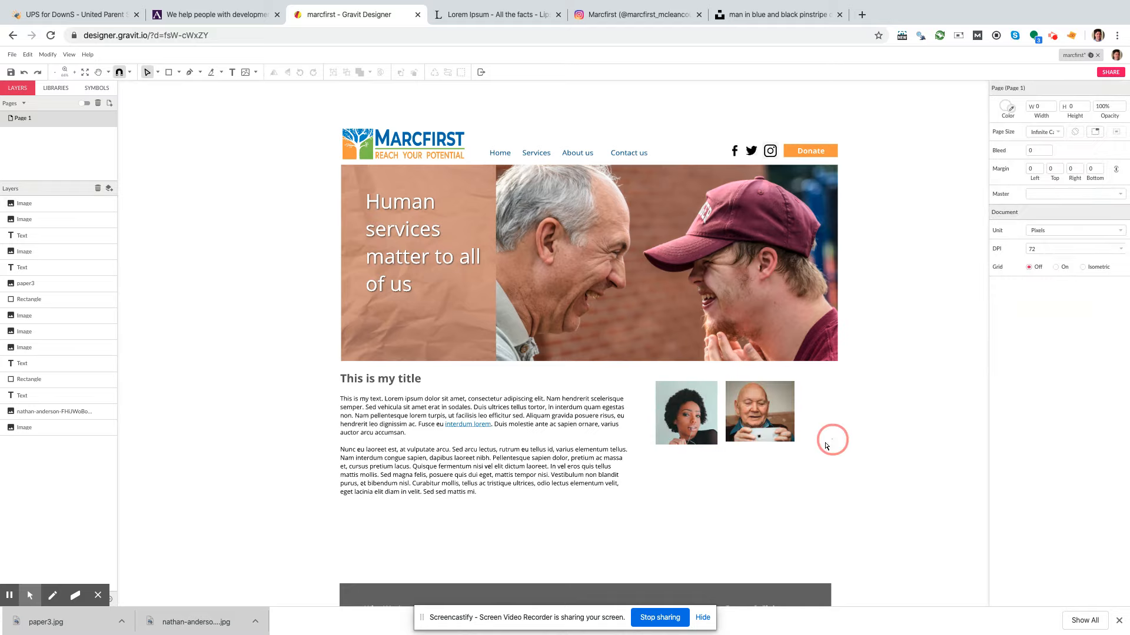
left_click_drag(765, 434, 695, 432)
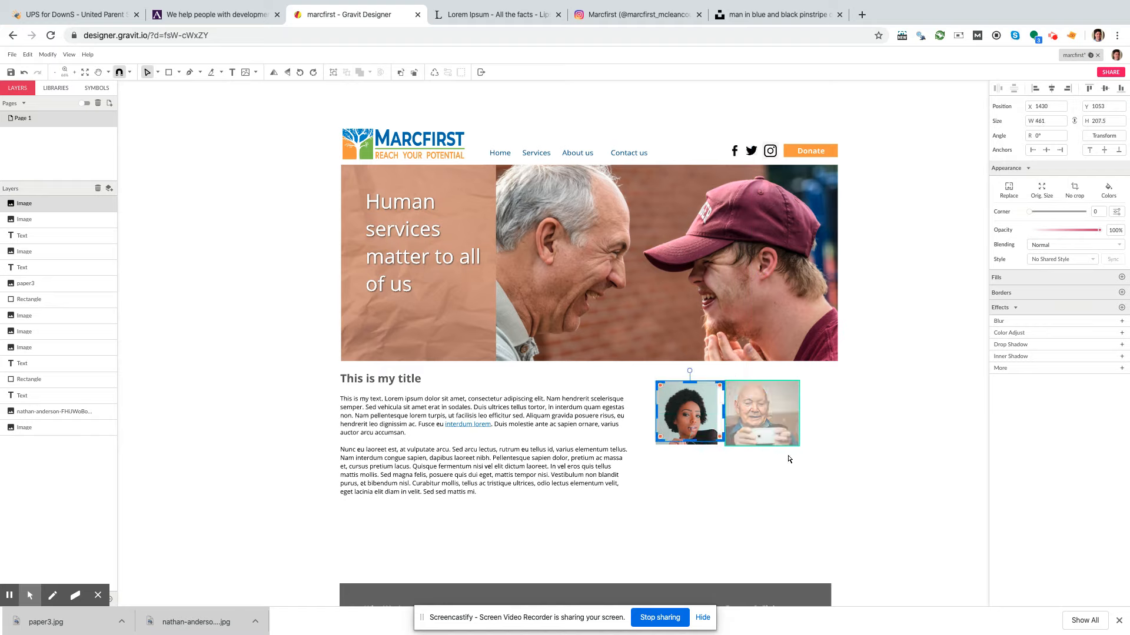
left_click(817, 455)
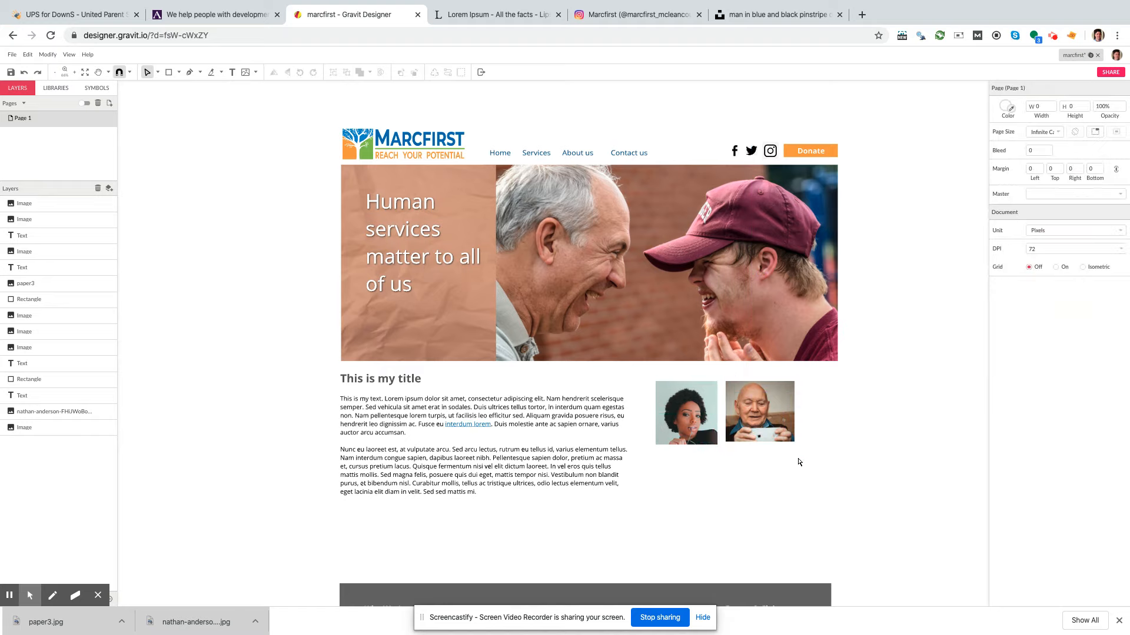
Step: With the Pointer tool, move the older man's photo directly below the woman's portrait, aligned to its left edge
left_click(157, 73)
left_click(168, 86)
left_click_drag(763, 419, 693, 484)
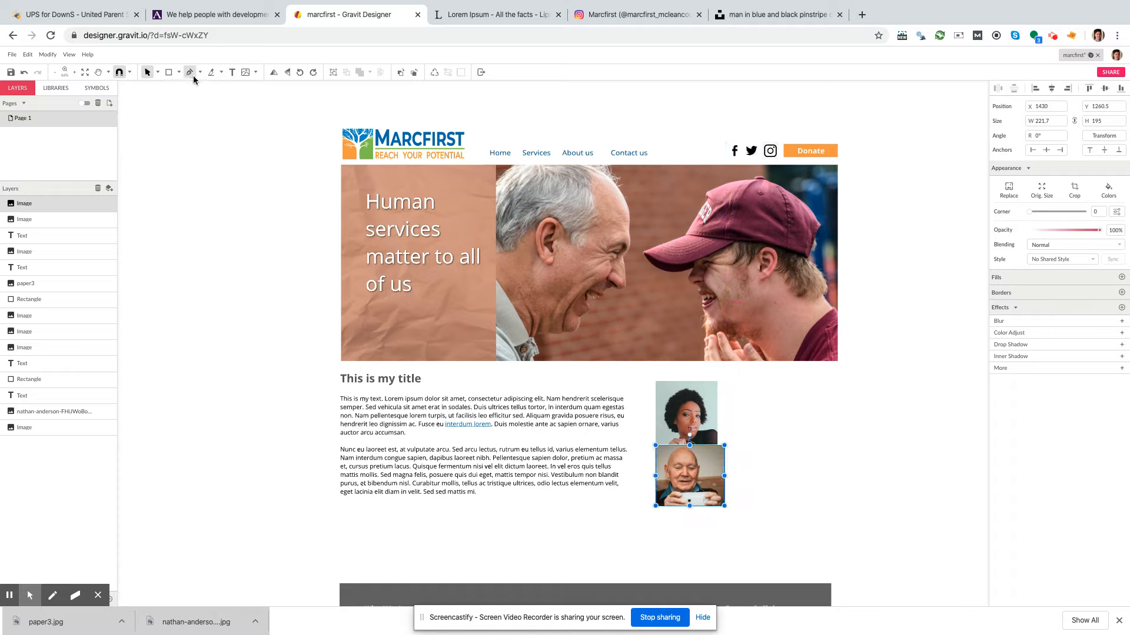
Step: Crop the older man's photo to 199 px wide, matching the width of the woman's portrait
left_click(1073, 190)
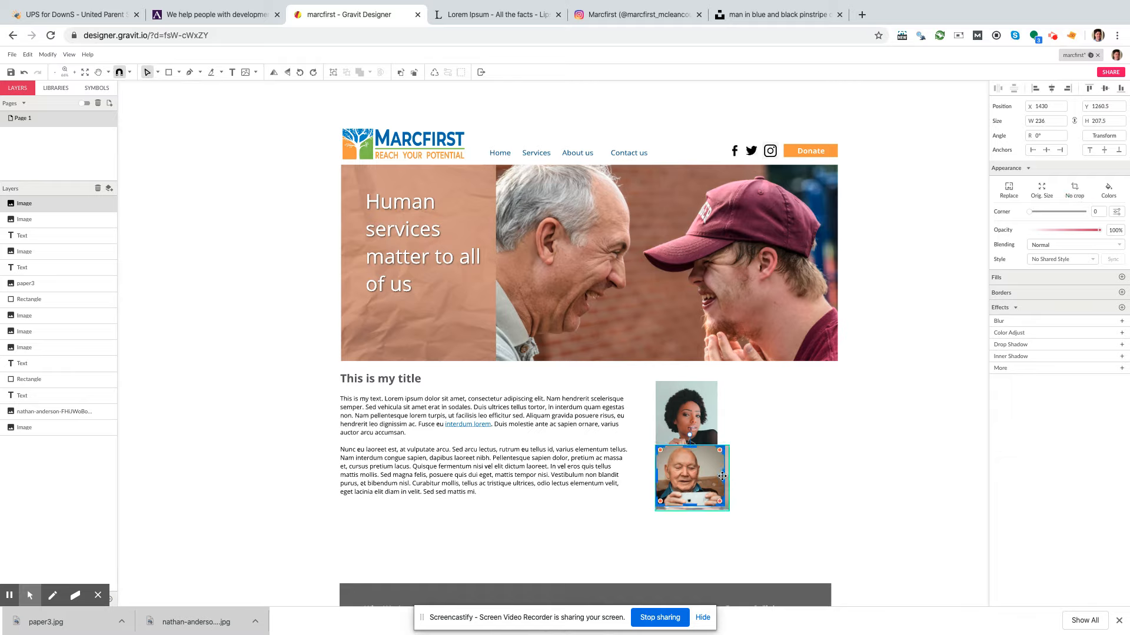
left_click_drag(723, 477, 770, 426)
left_click(785, 497)
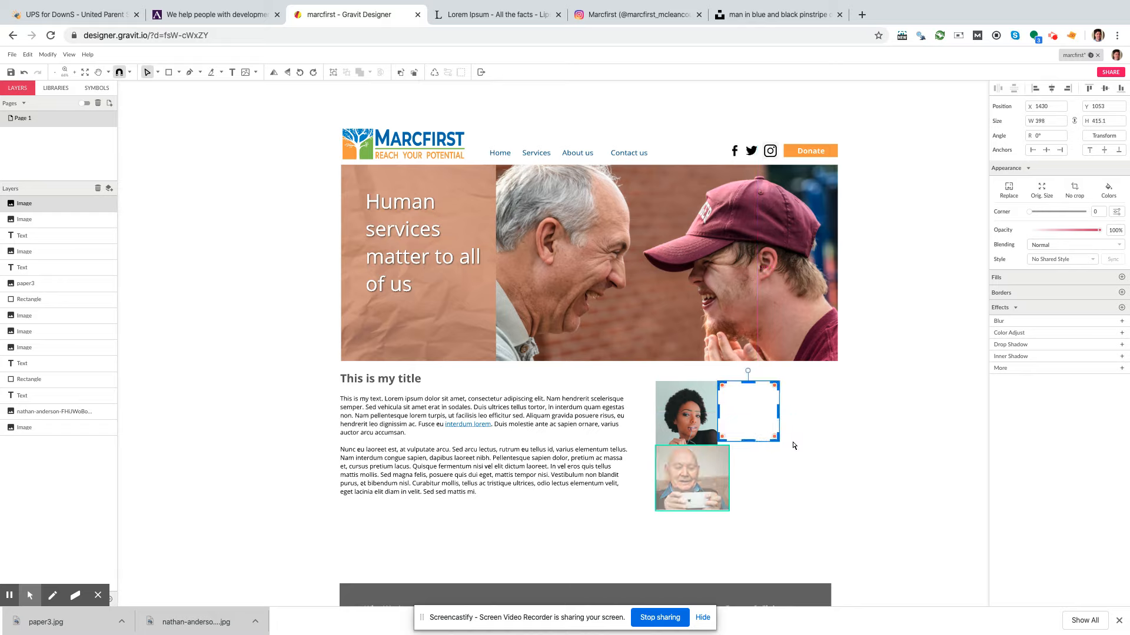
key("ctrl+z")
left_click(814, 471)
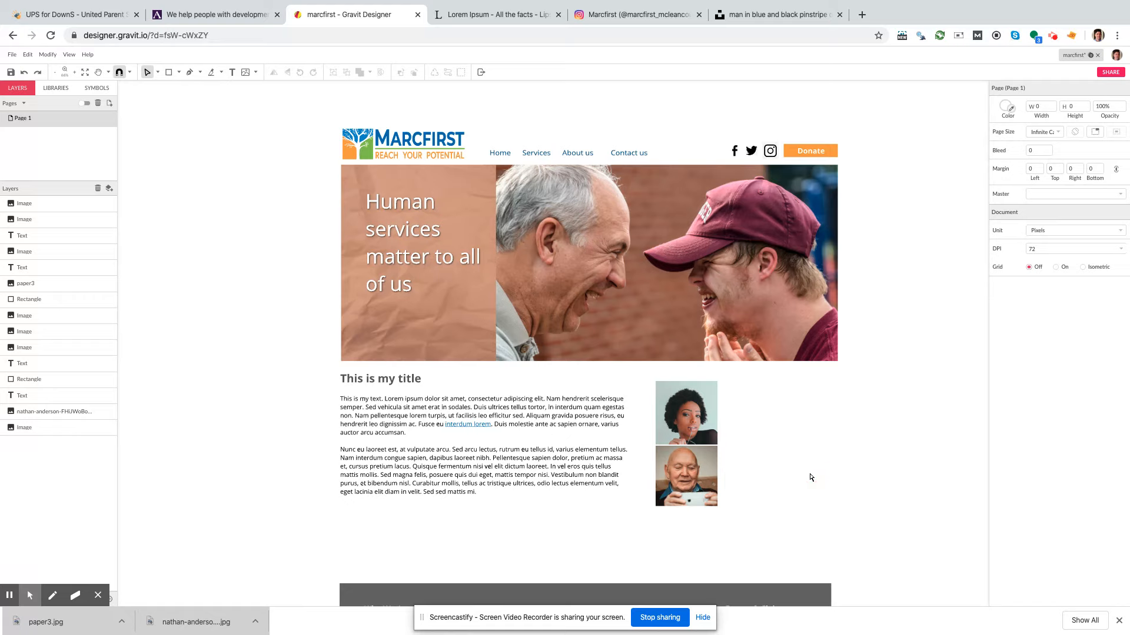
Step: Try to move the older man's photo up beside the woman's portrait while its crop is active, and undo it
left_click_drag(682, 483, 751, 423)
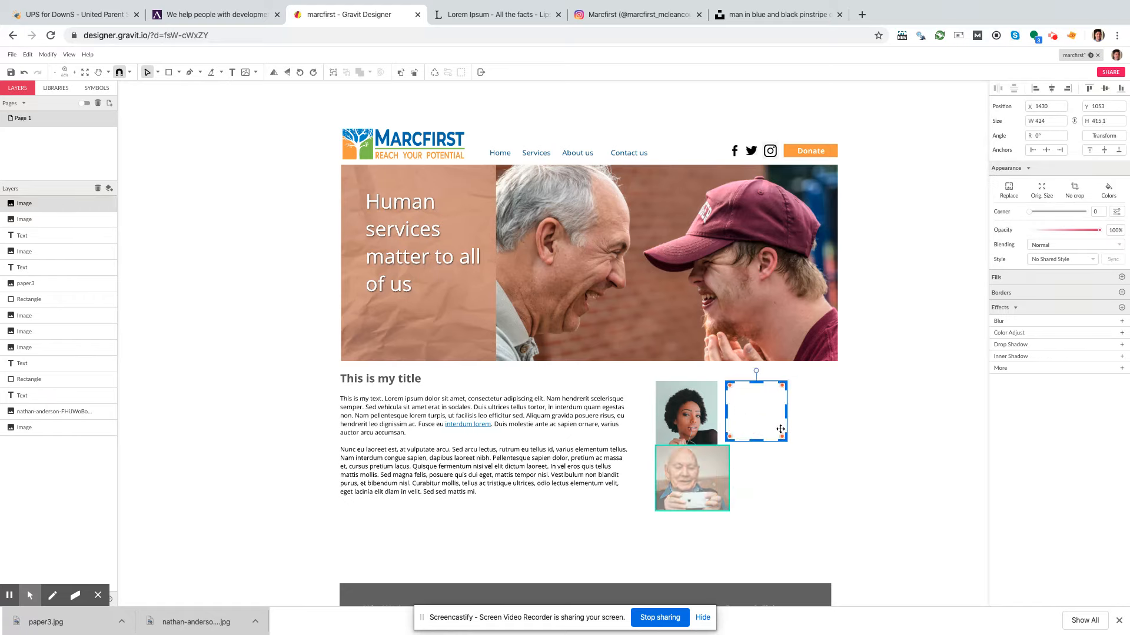
left_click(856, 445)
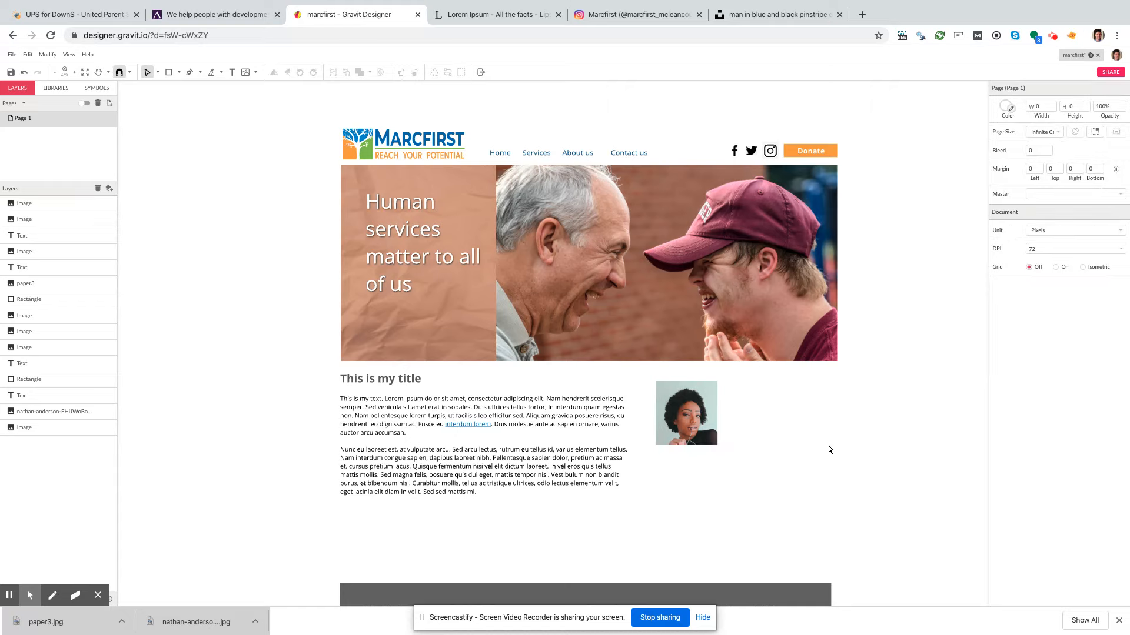
key("super+z")
Step: With the Pointer tool, move the older man's photo just right of the woman's portrait, tops aligned, at X 1643, Y 1053
left_click(158, 72)
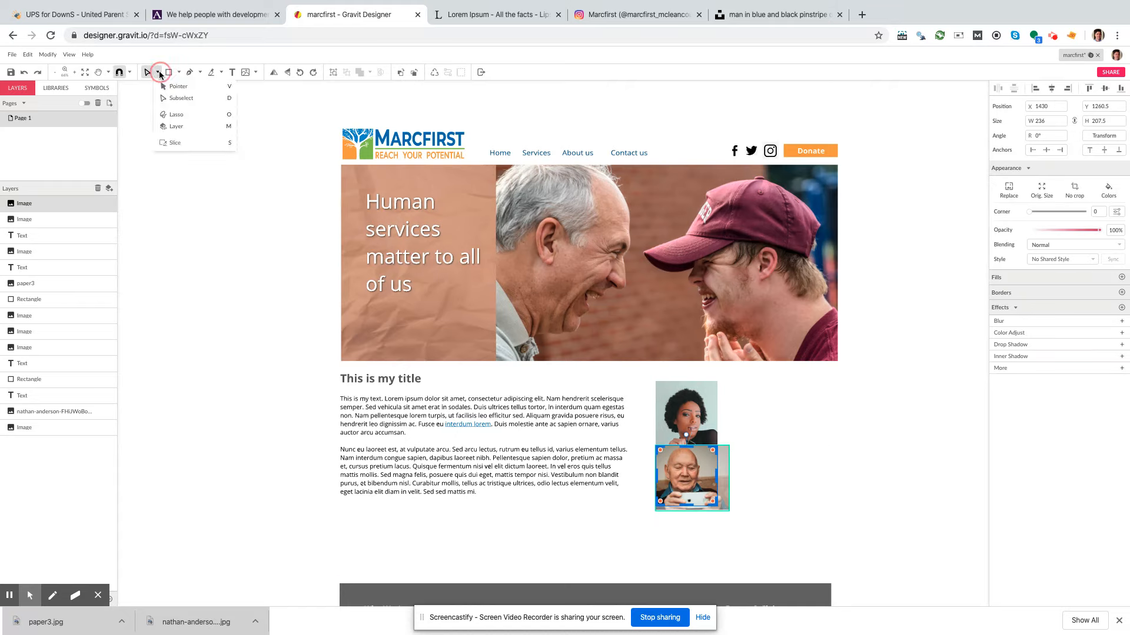
left_click(760, 456)
left_click_drag(708, 491, 768, 424)
left_click(843, 474)
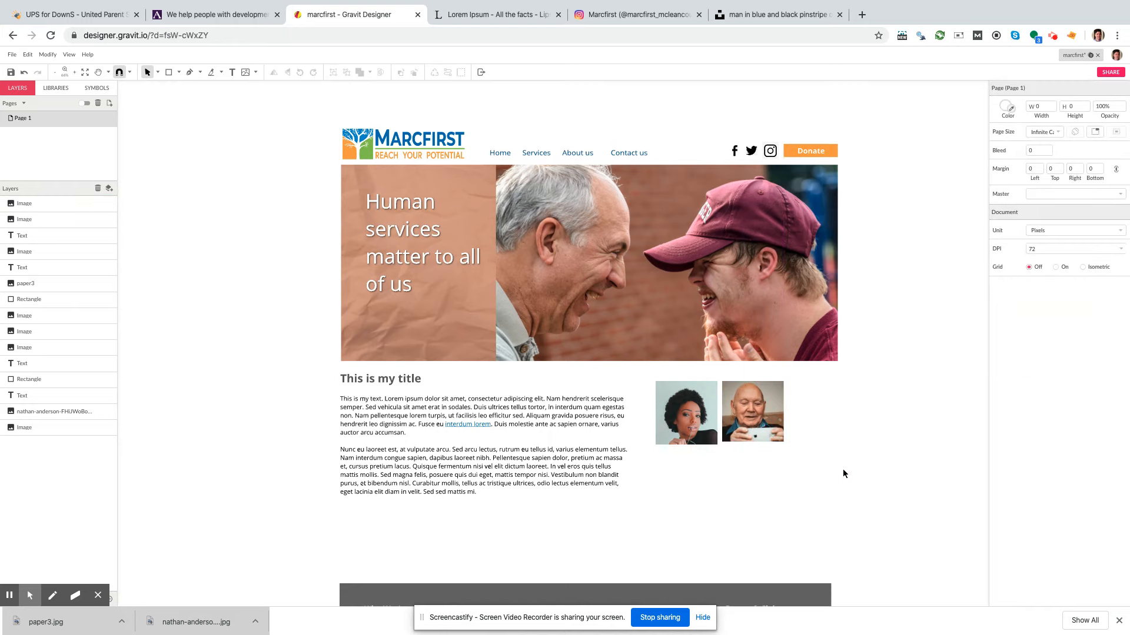
left_click(775, 430)
left_click(836, 445)
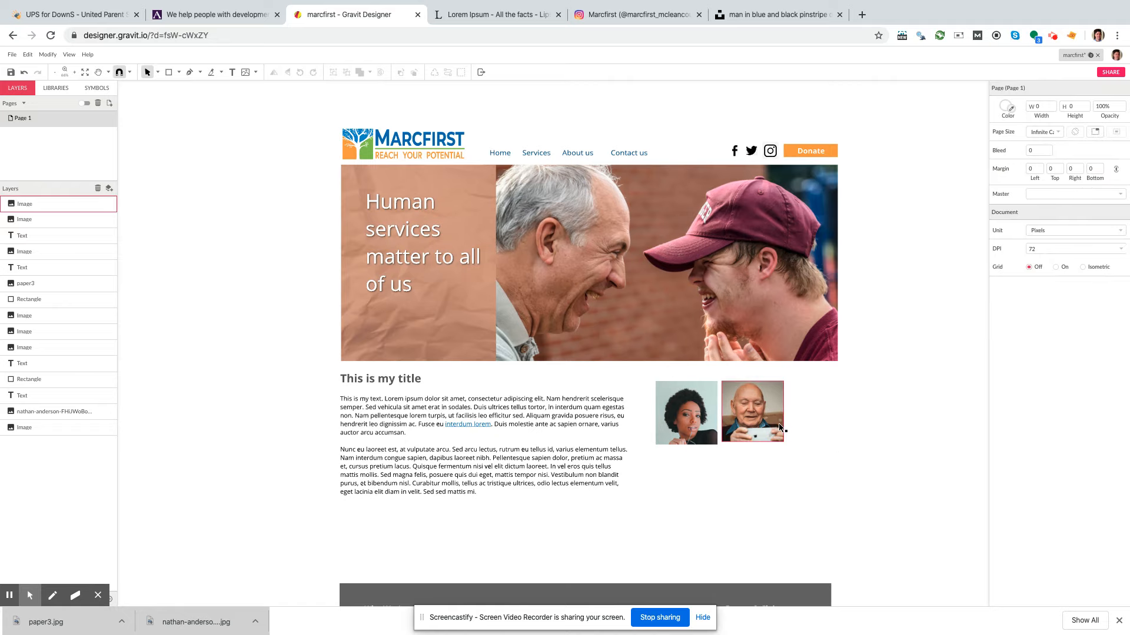
mouse_move(776, 426)
left_mouse_down()
mouse_move(738, 487)
mouse_move(700, 494)
mouse_move(774, 427)
left_mouse_up()
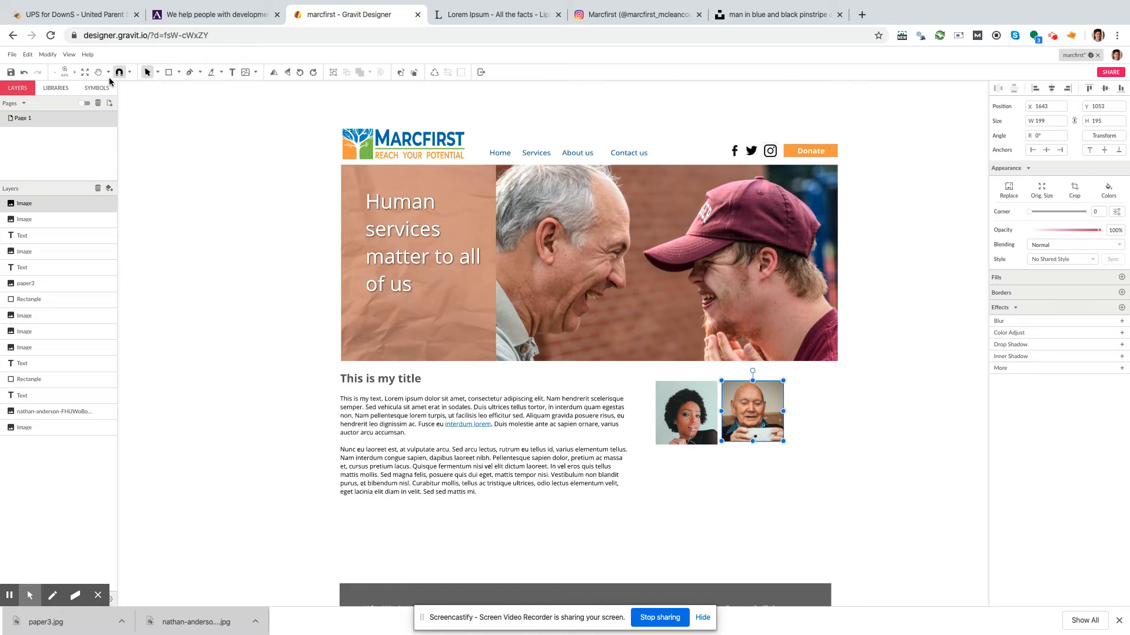
Step: Extend the older man's crop downward to the photo's full 207.5 px height
left_click(1074, 188)
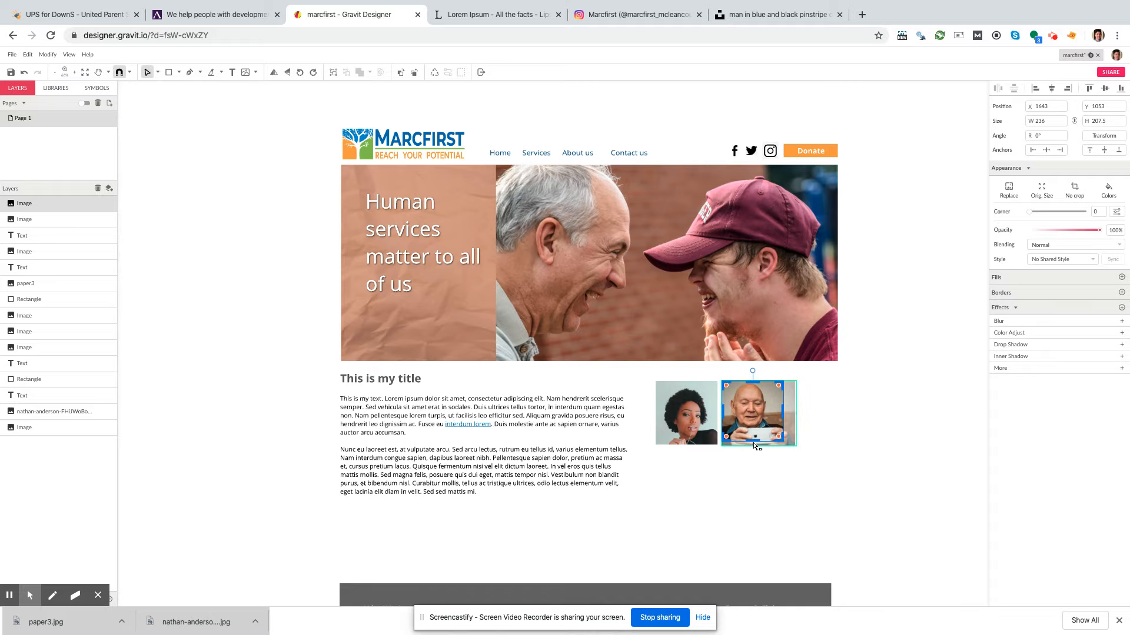
left_click_drag(754, 440, 763, 445)
left_click(807, 477)
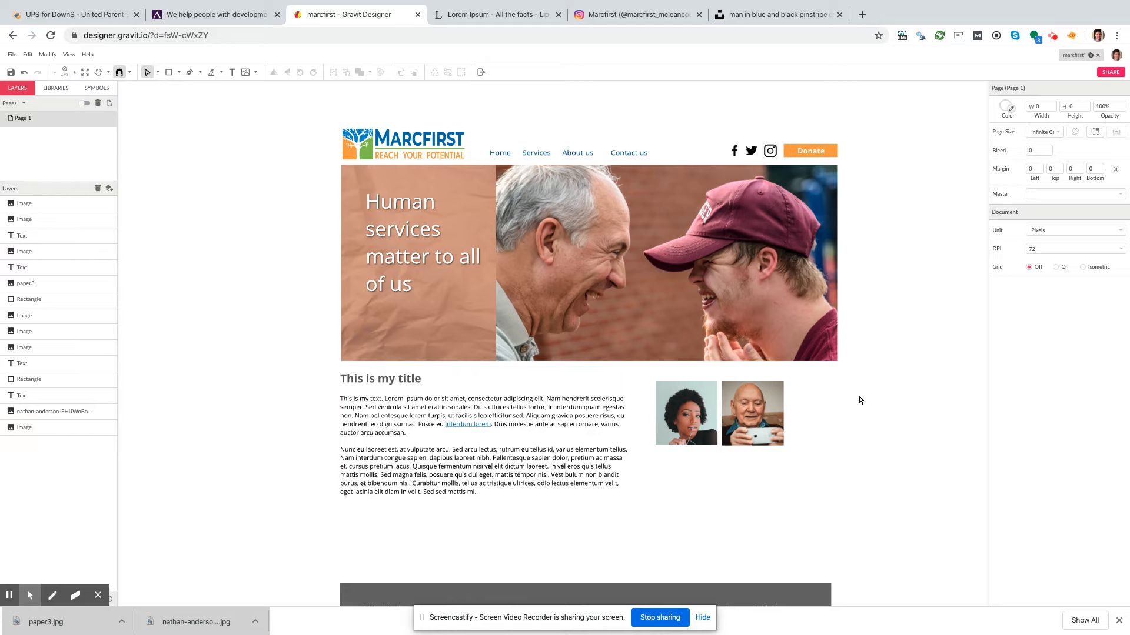
Step: Try to duplicate both portraits while their crops are active, and undo the pasted copies
left_click(697, 428)
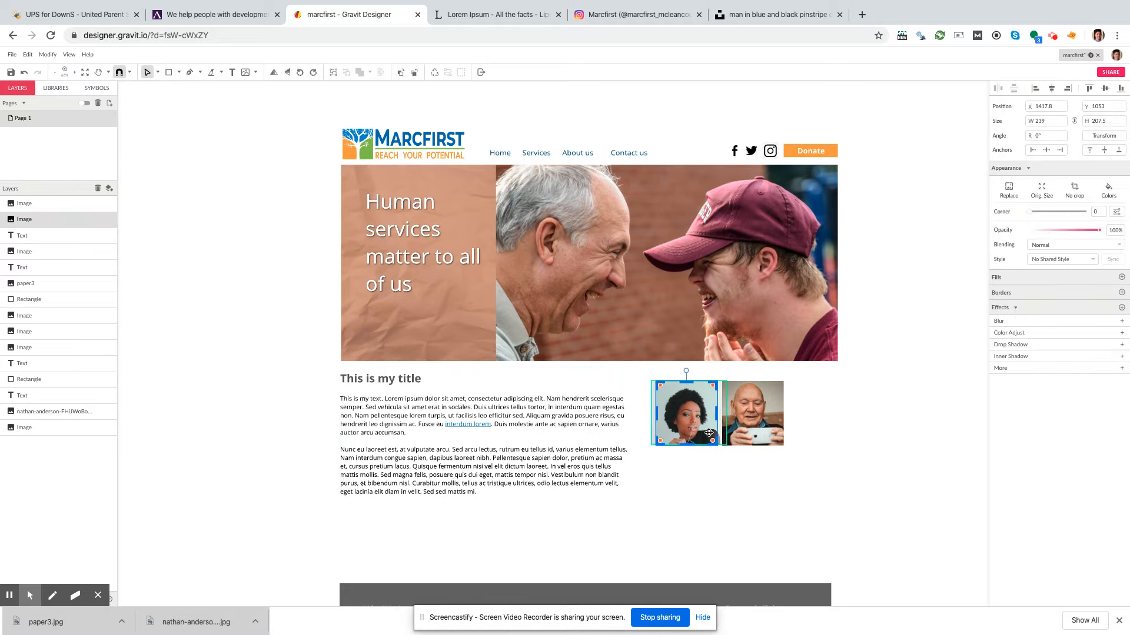
left_click(760, 434, "shift")
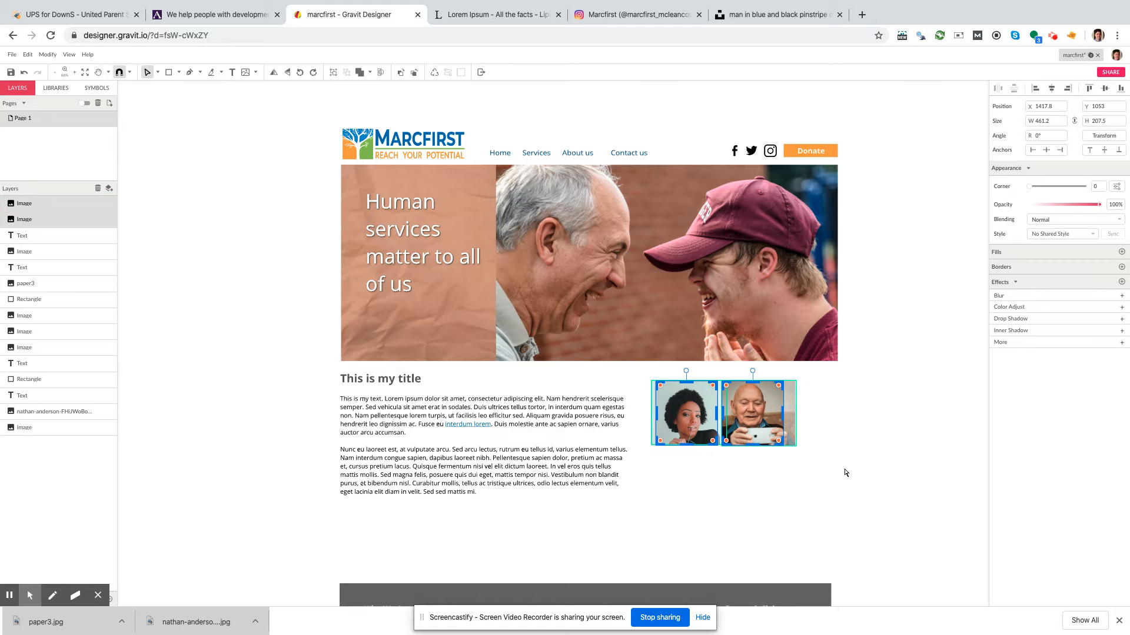
key("ctrl+c")
key("ctrl+v")
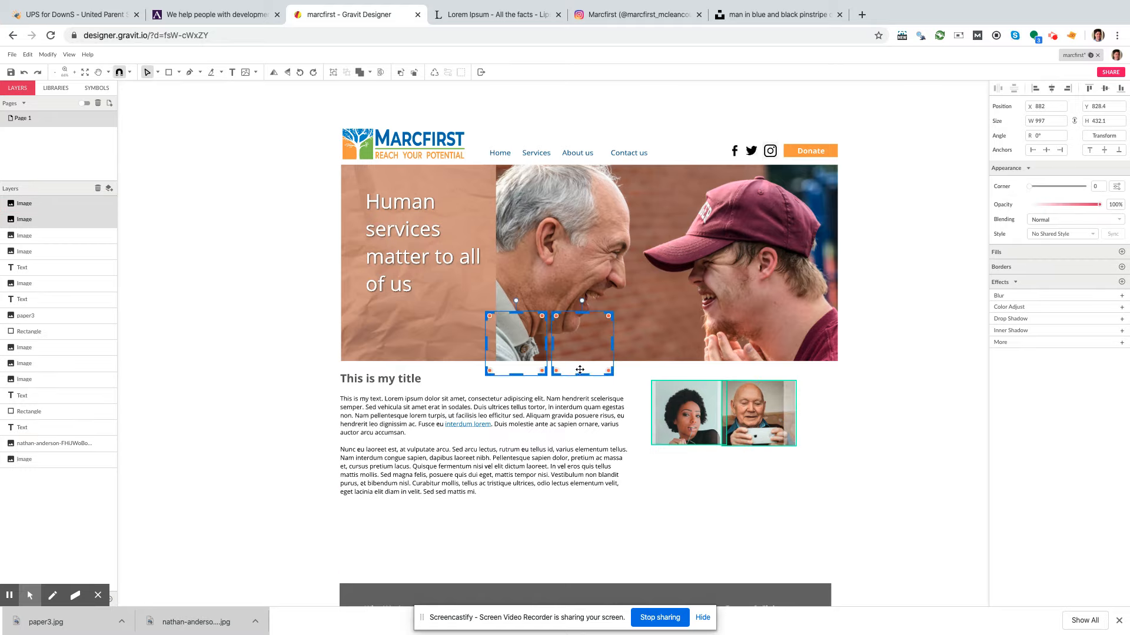
left_click(970, 497)
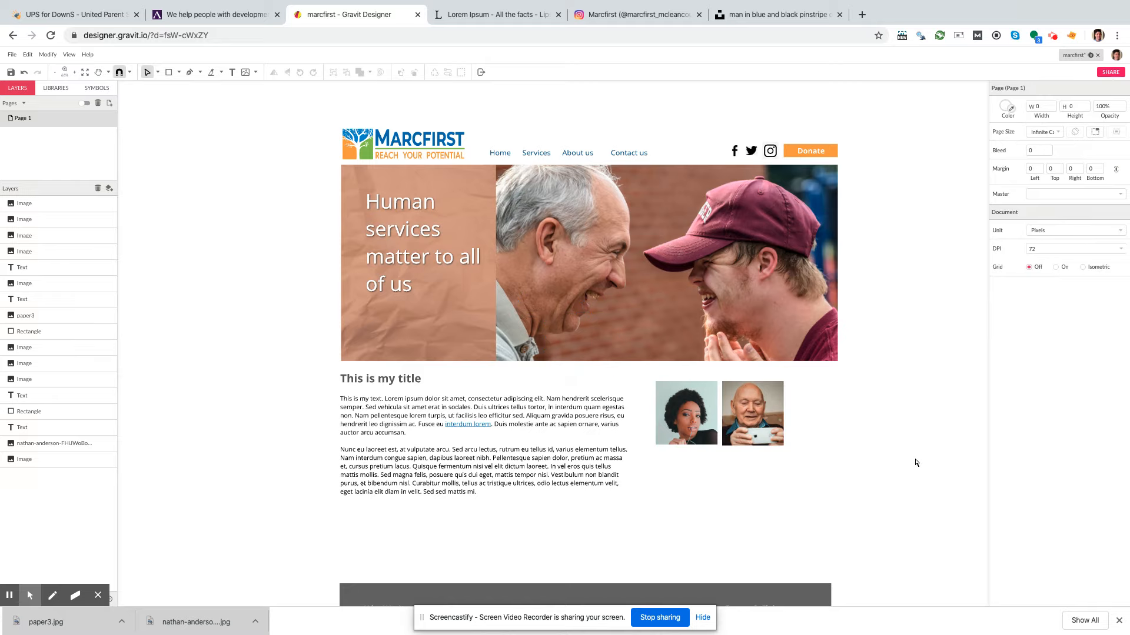
key("ctrl+z")
left_click(915, 463)
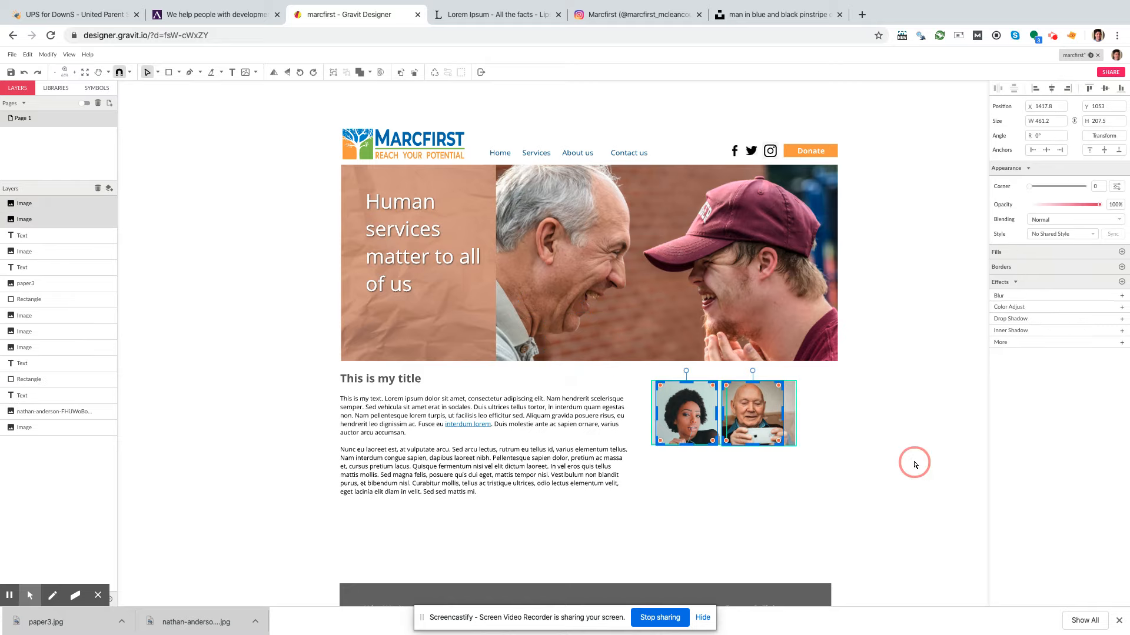
Step: With the Pointer tool, duplicate both portraits together and place the copies directly below as a second row of the grid
left_click(157, 72)
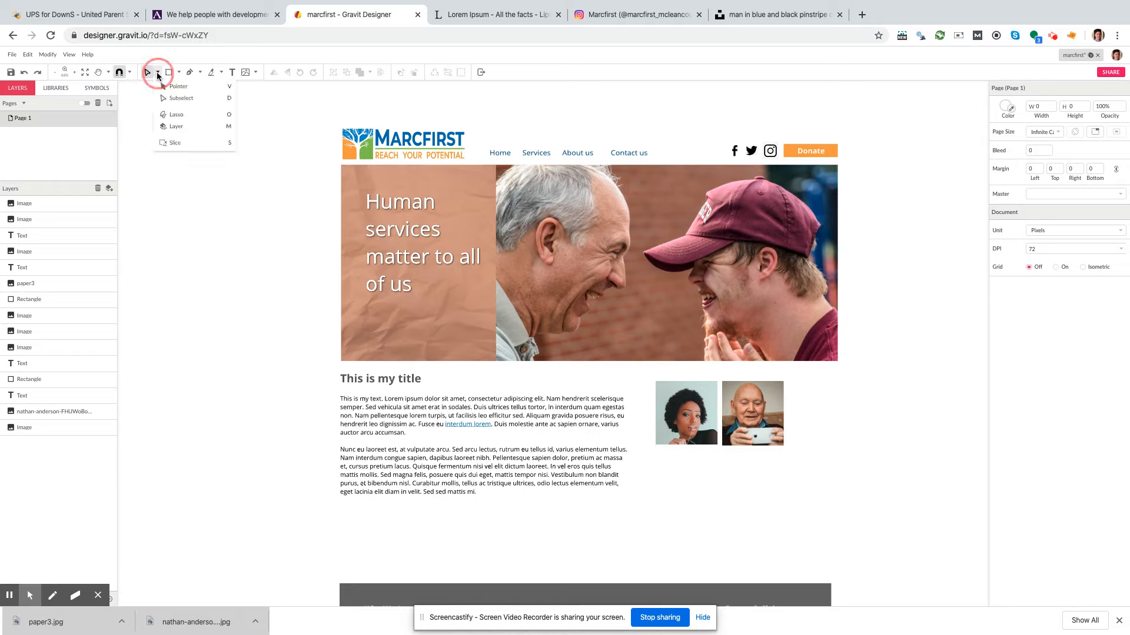
left_click(169, 88)
left_click_drag(705, 442, 751, 436)
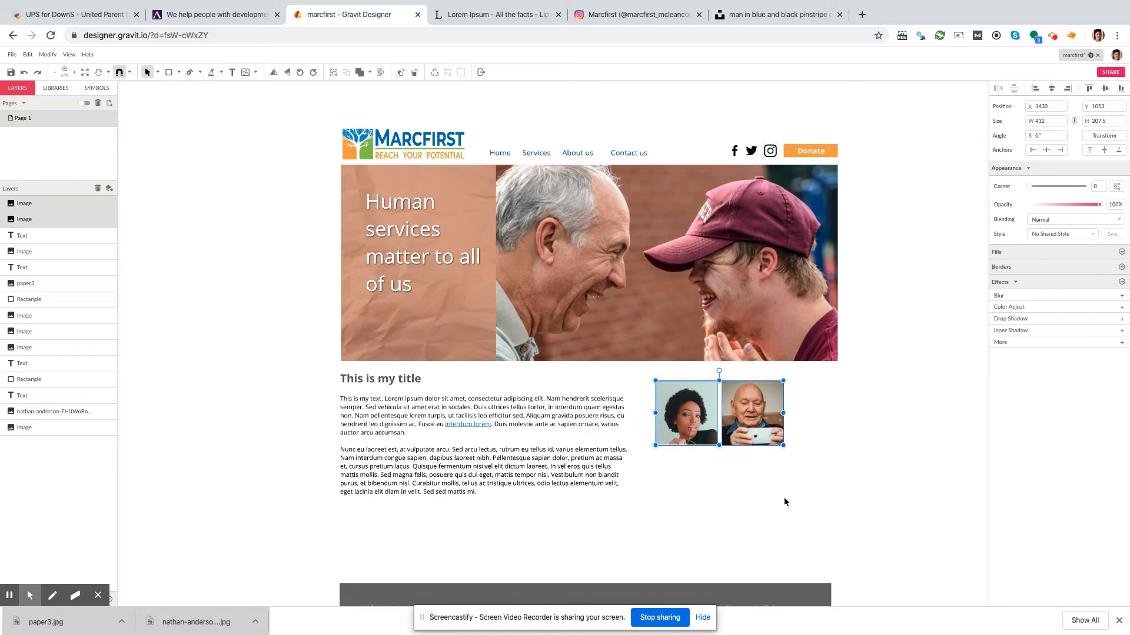
key("ctrl+c")
key("ctrl+v")
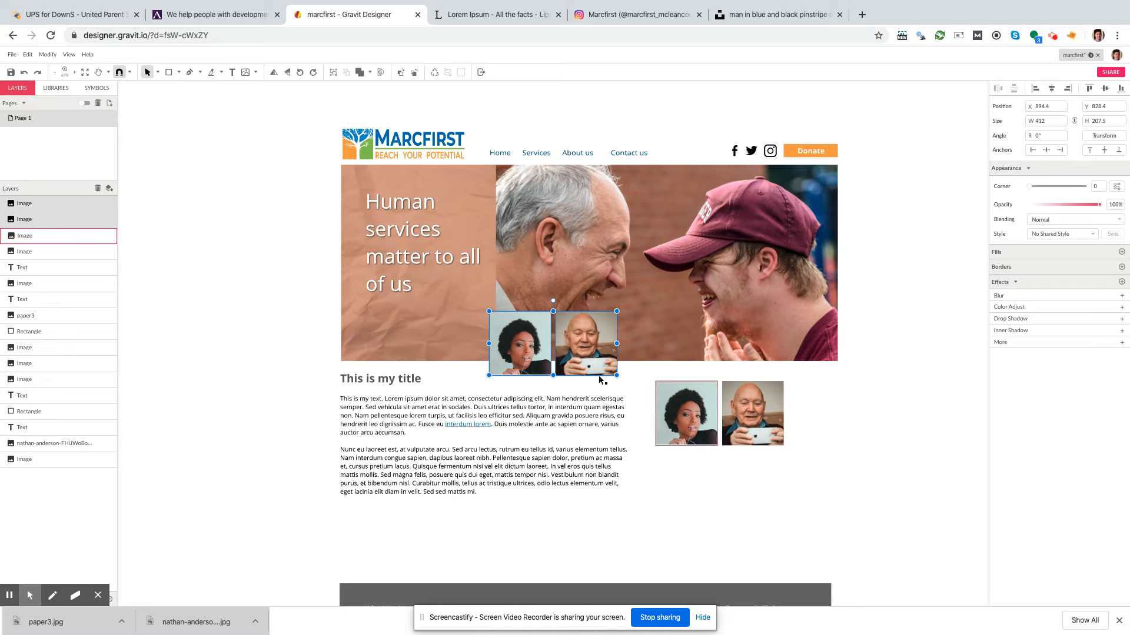
left_click_drag(614, 387, 746, 494)
left_click(849, 489)
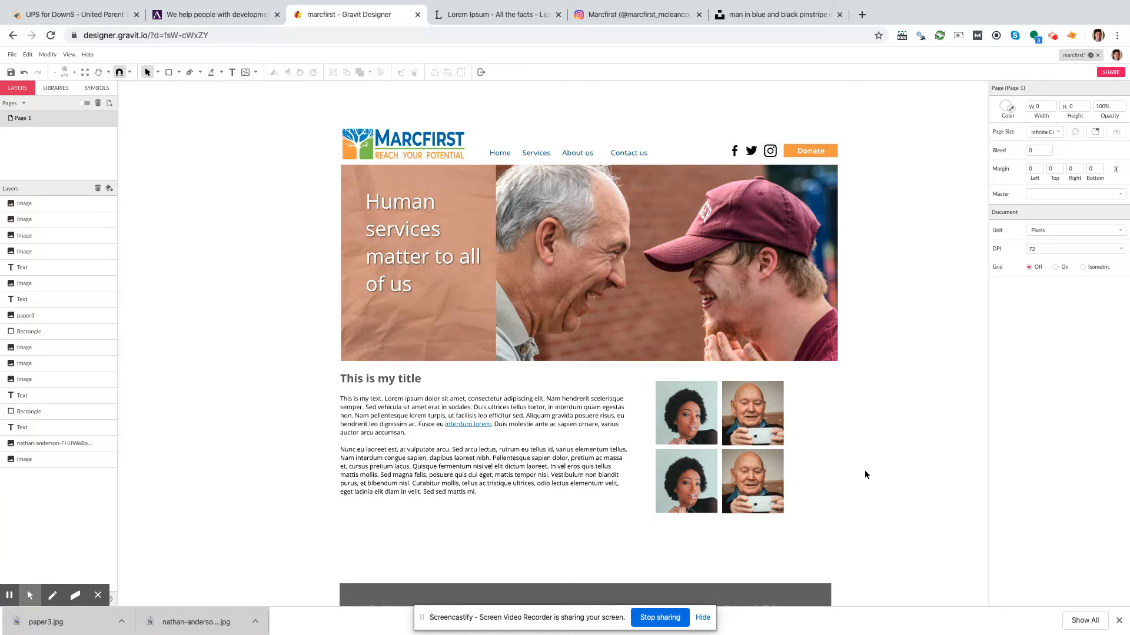
Step: Switch to Unsplash, return to the faces results and open the photo of the bearded man in a red zip-up jacket
left_click(736, 14)
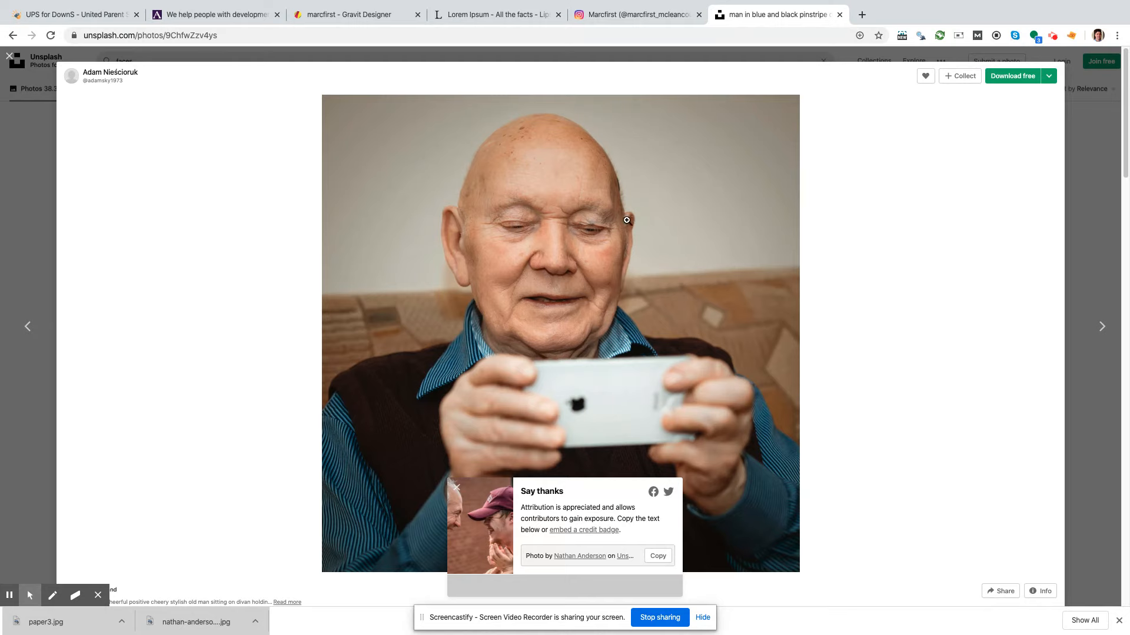
left_click(10, 55)
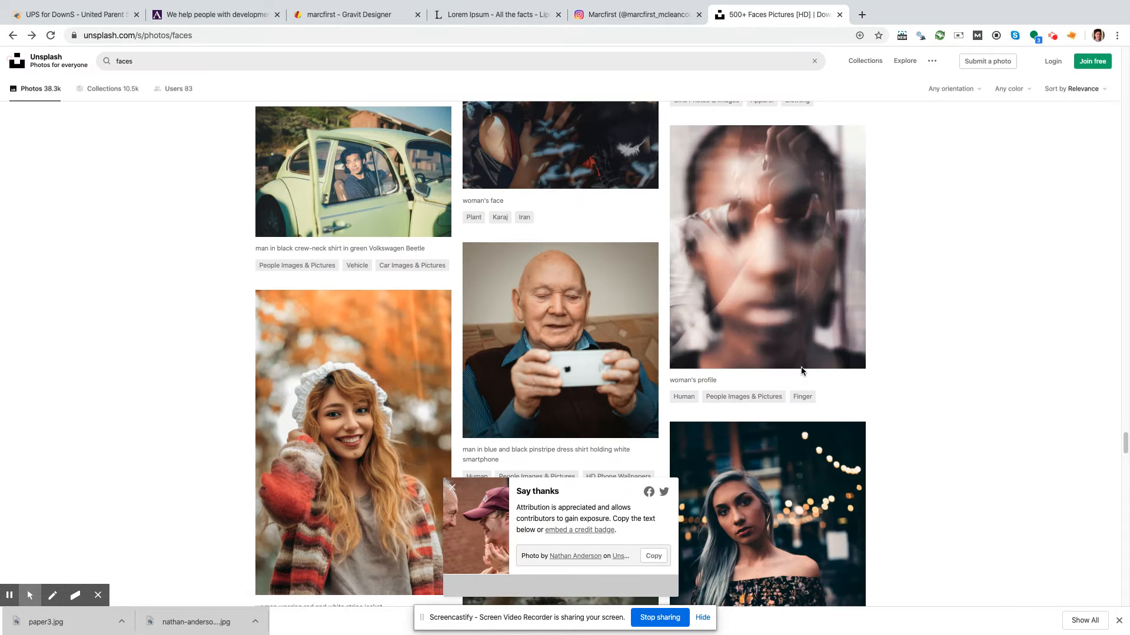
scroll(895, 373, "down", 4)
scroll(897, 374, "down", 20)
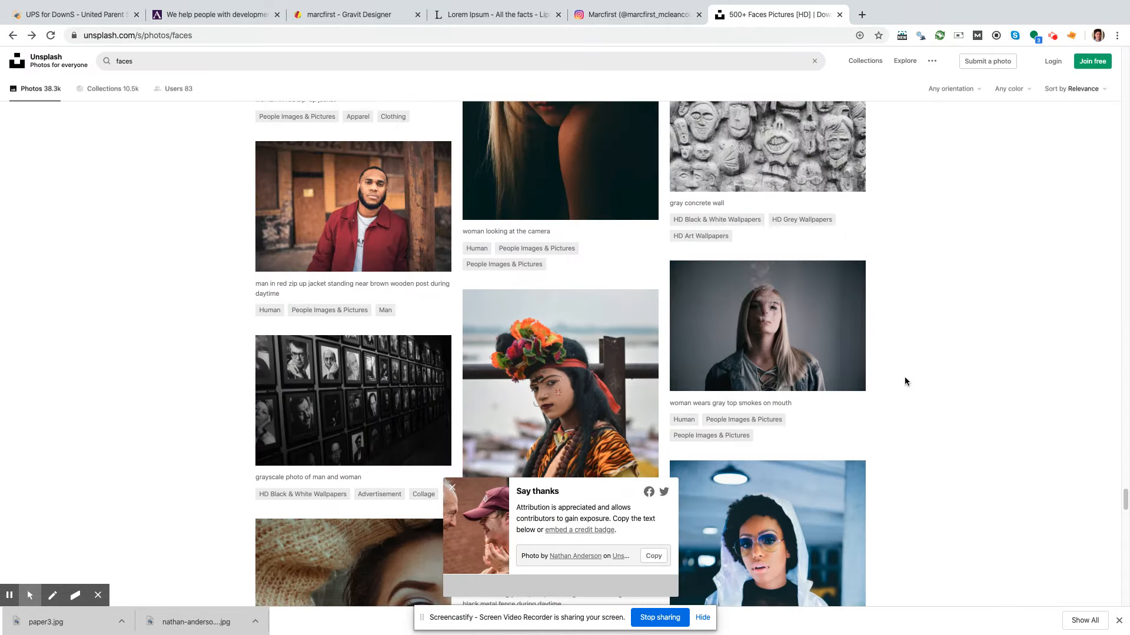
left_click(408, 237)
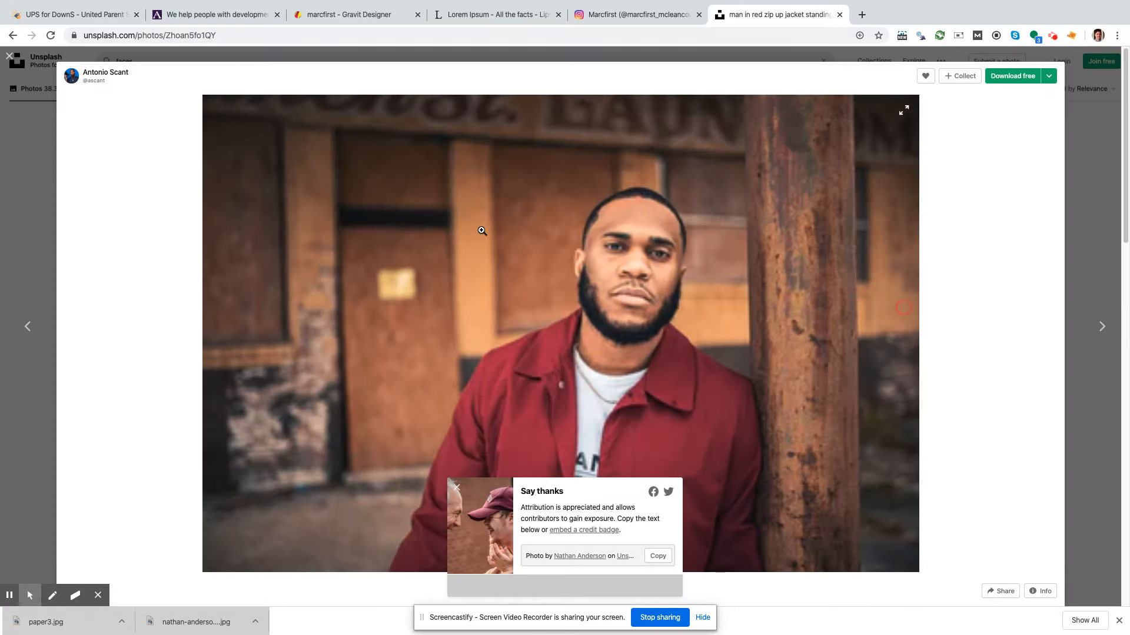
Step: Take a screenshot of the area around the bearded man's face and save it to the clipboard
key("super+shift+4")
left_click_drag(499, 159, 756, 372)
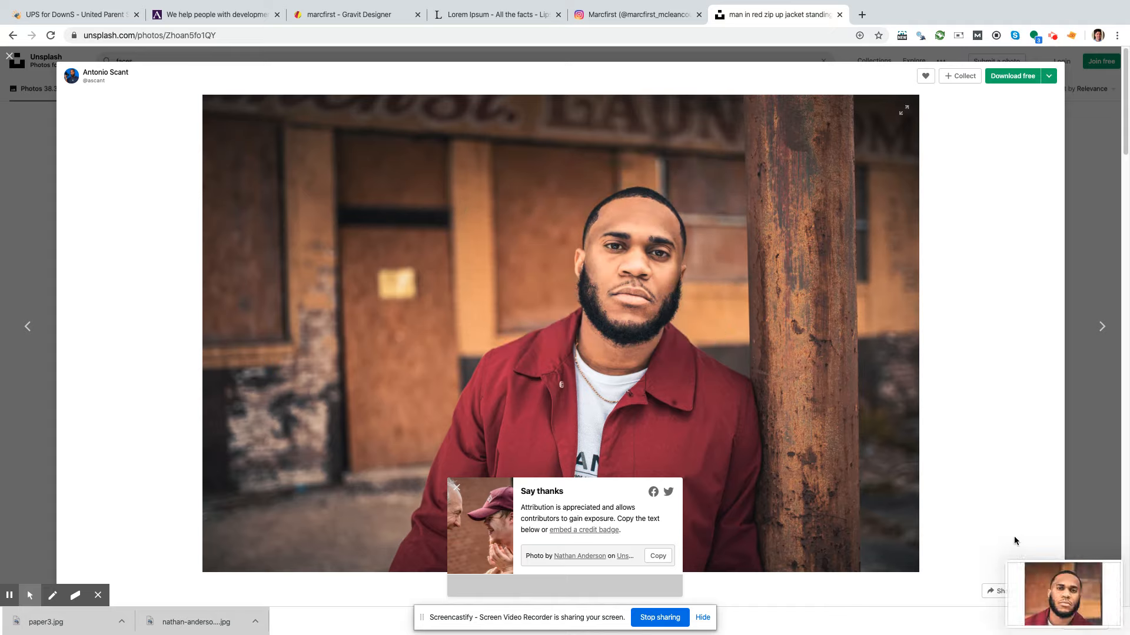
right_click(1063, 595)
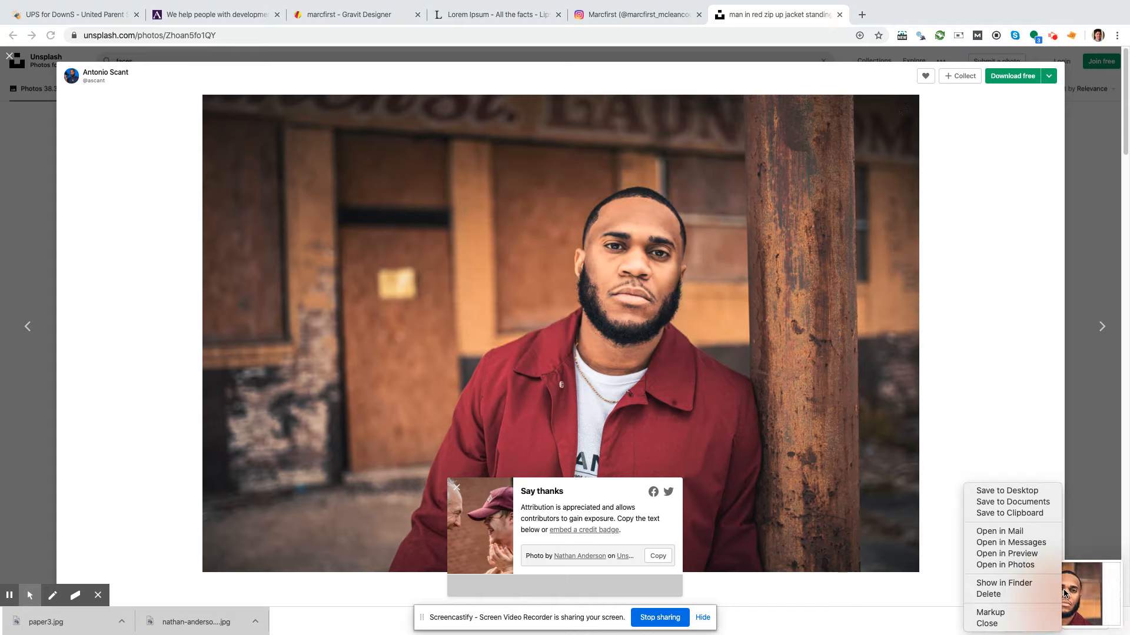
left_click(1039, 517)
Step: Paste the bearded man's photo into the Gravit Designer mockup over the lower older man's photo and scale it to 254 × 207.5 px
left_click(330, 17)
left_click(848, 463)
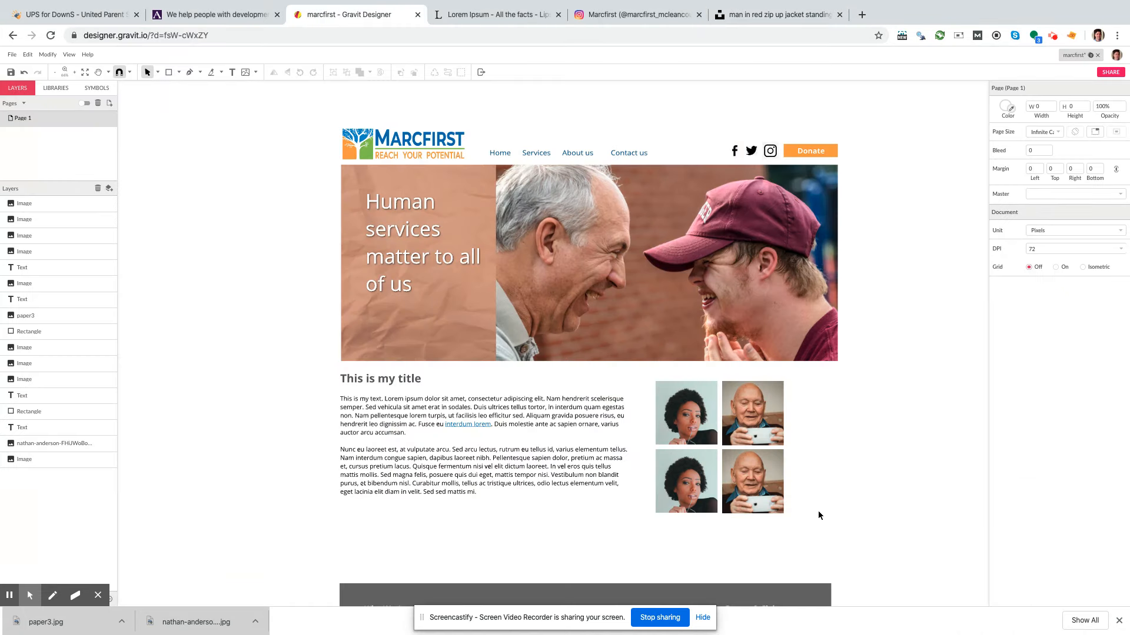
key("super+v")
left_click_drag(253, 143, 764, 489)
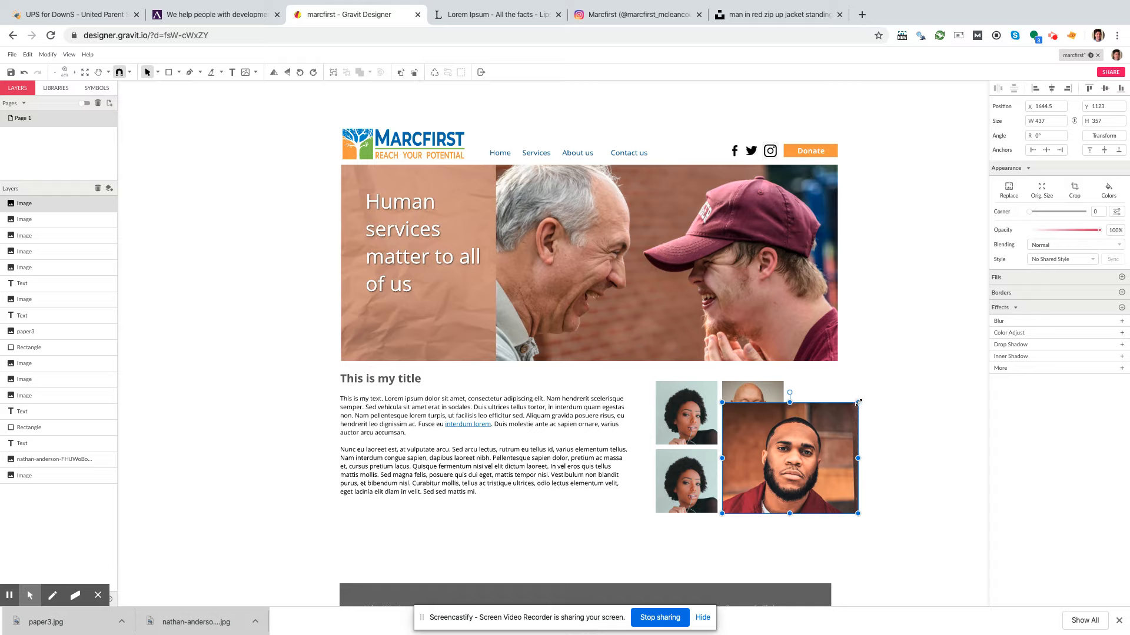
left_click_drag(858, 402, 799, 454)
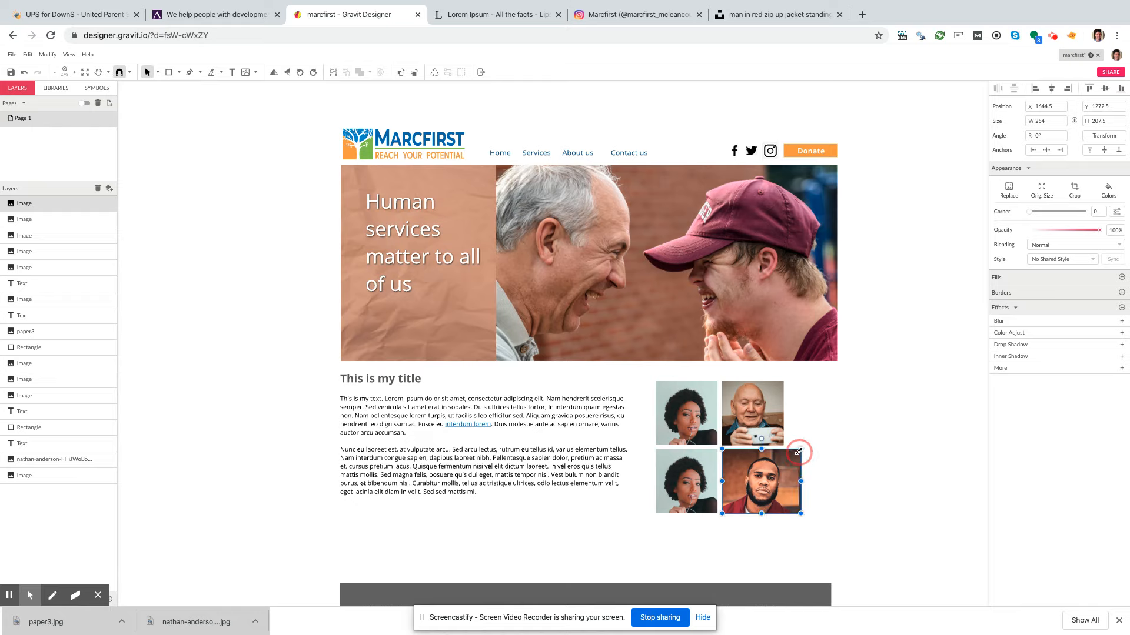
Step: Shift the bearded man's photo left to X 1615.5 and crop both sides to the width of the older man's photo above
left_click(851, 458)
left_click(788, 476)
left_click_drag(785, 461, 775, 461)
left_click(871, 466)
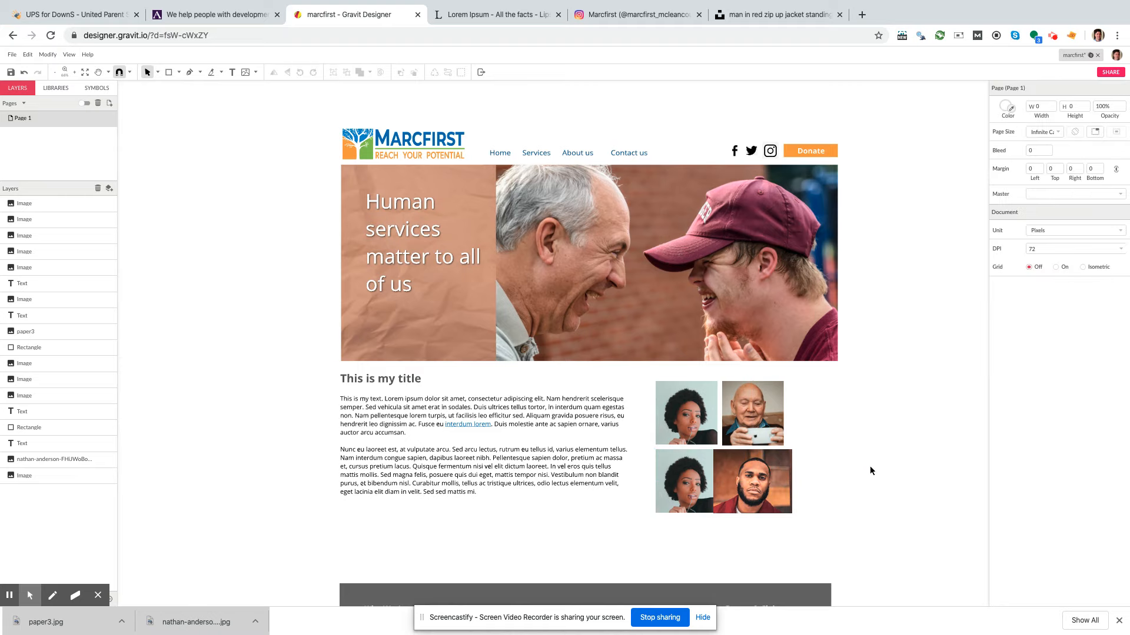
left_click(779, 479)
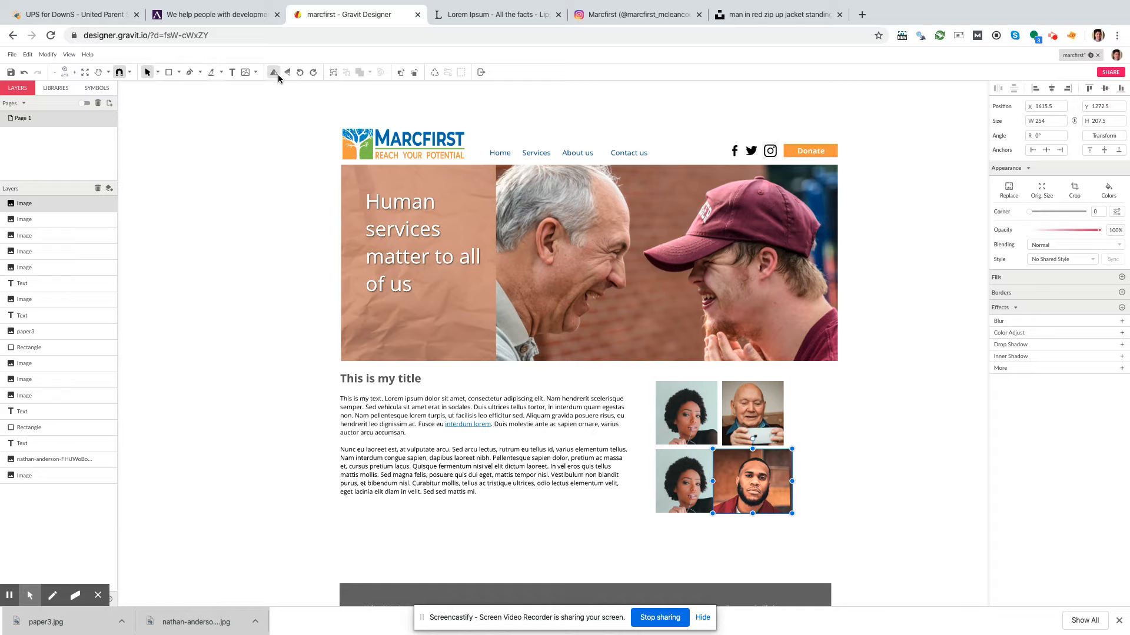
left_click(1073, 189)
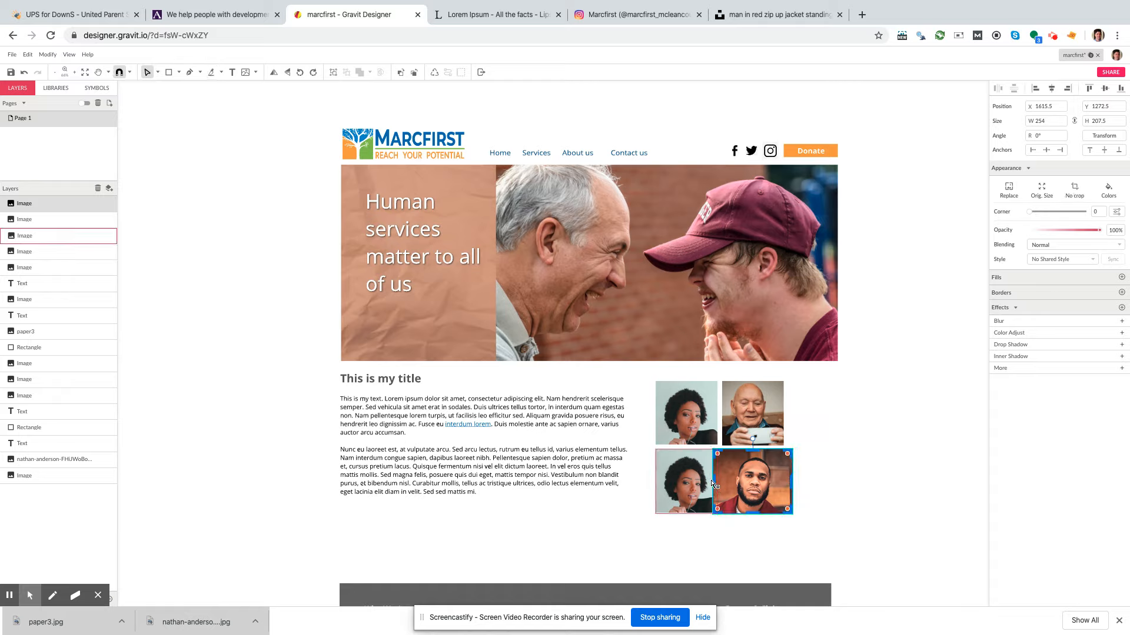
left_click_drag(707, 480, 723, 482)
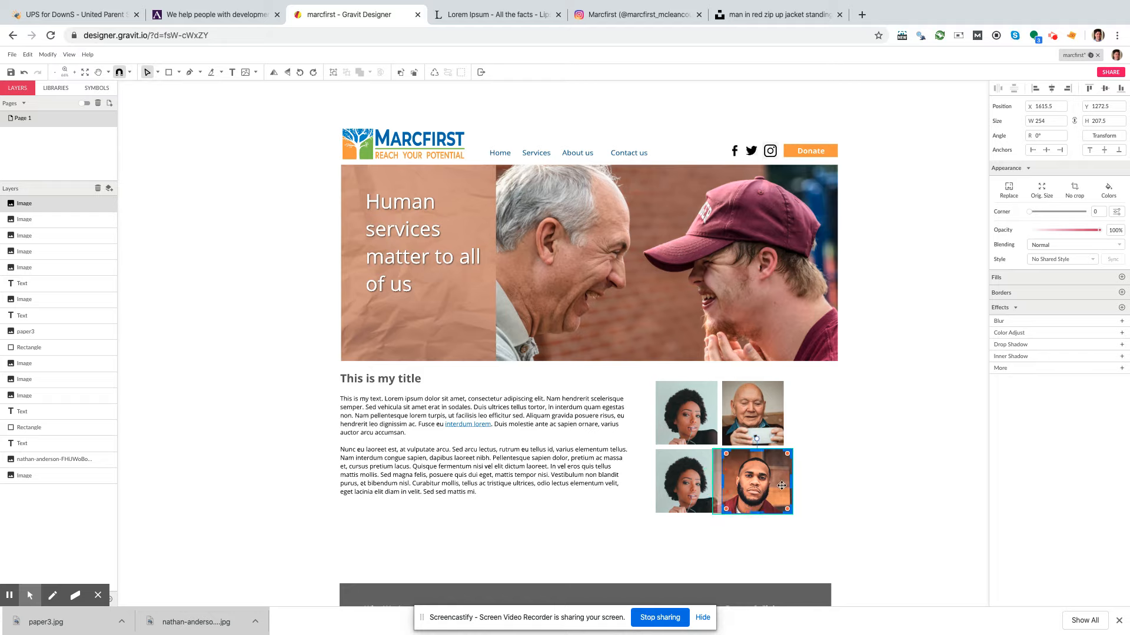
left_click_drag(792, 485, 787, 485)
left_click(843, 494)
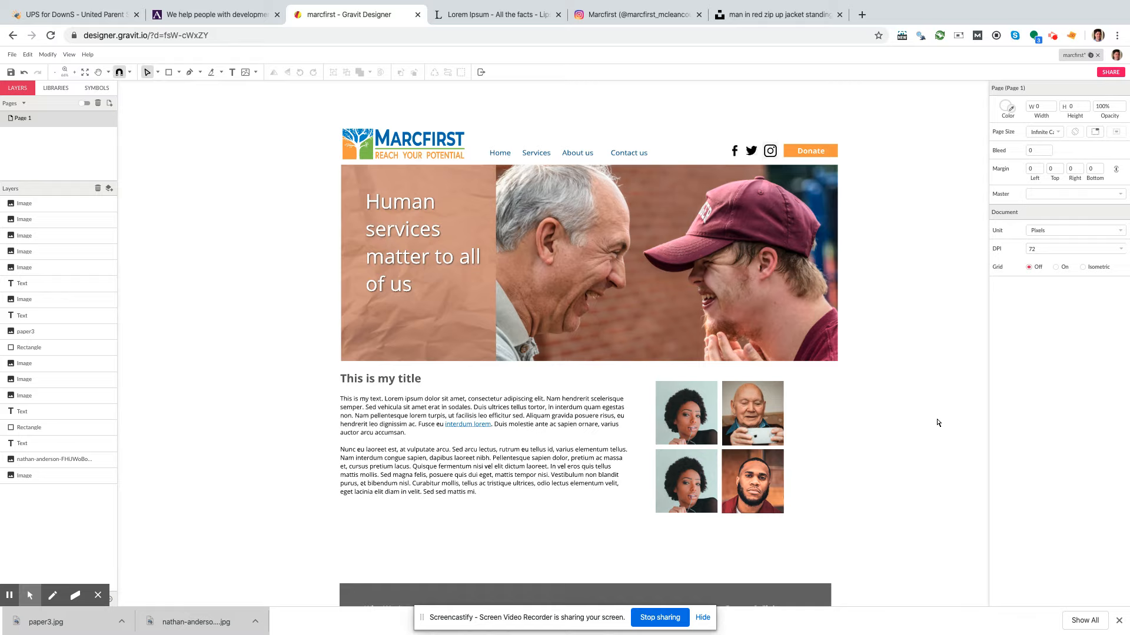
Step: With the Pointer tool, move the whole two-by-two photo grid right until it lines up with the hero image's right edge
left_click(155, 72)
left_click(168, 87)
left_click_drag(847, 495, 652, 379)
left_click_drag(772, 425, 816, 424)
left_click(851, 446)
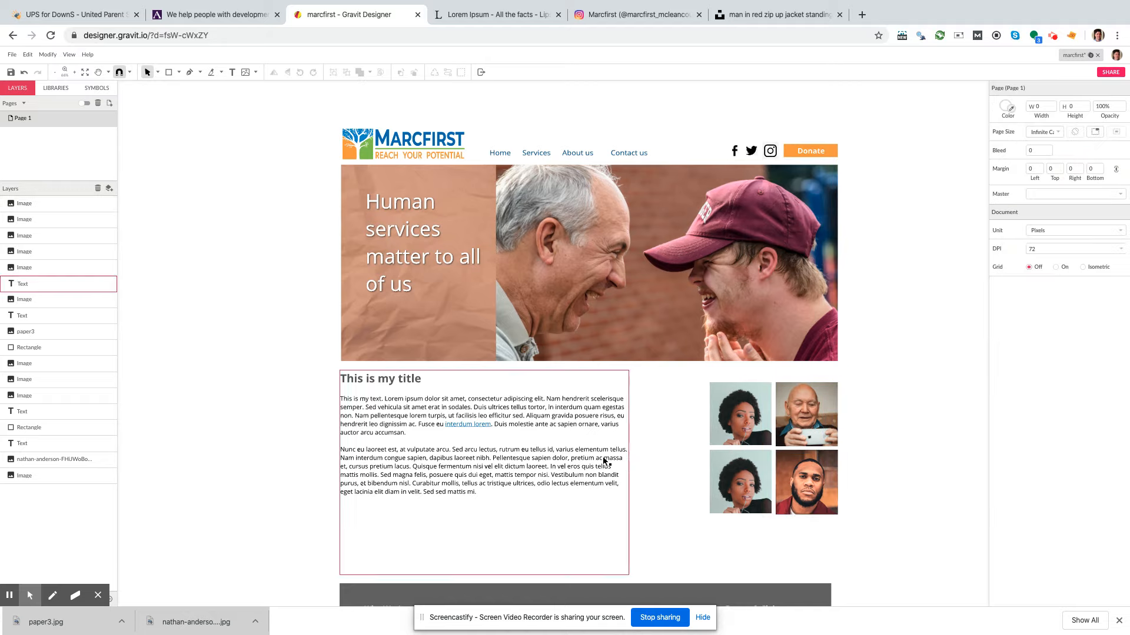
Step: Widen the title and body text box to about 1127 px, leaving a small gap before the photo grid
left_click(632, 467)
left_click_drag(630, 472, 701, 478)
left_click(877, 469)
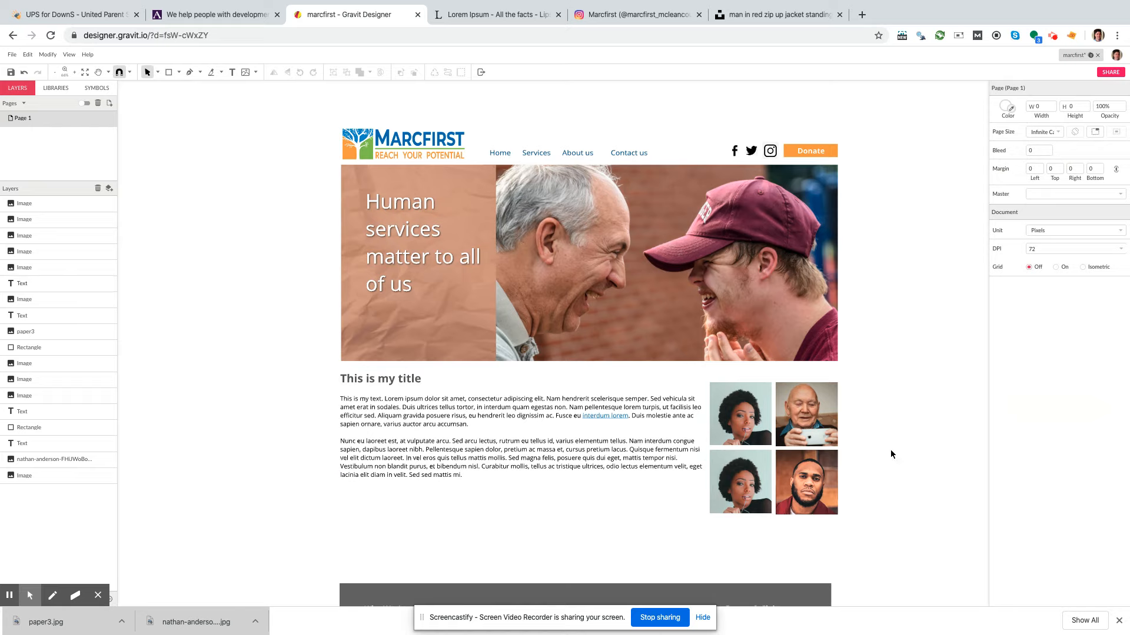
left_click(689, 423)
left_click_drag(703, 472, 690, 472)
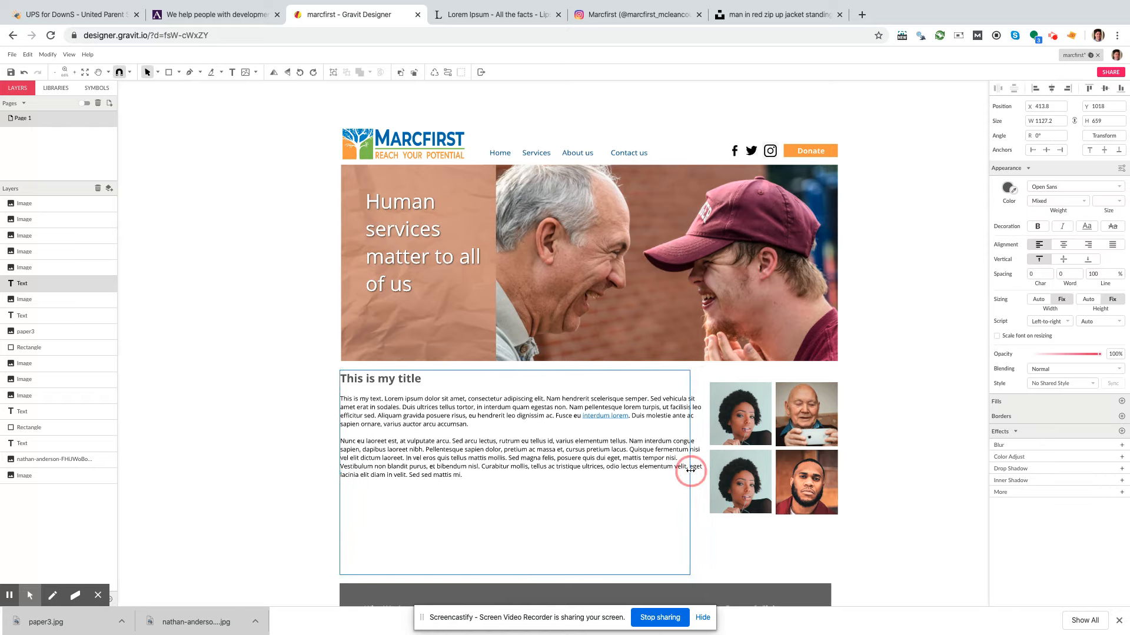
left_click(921, 473)
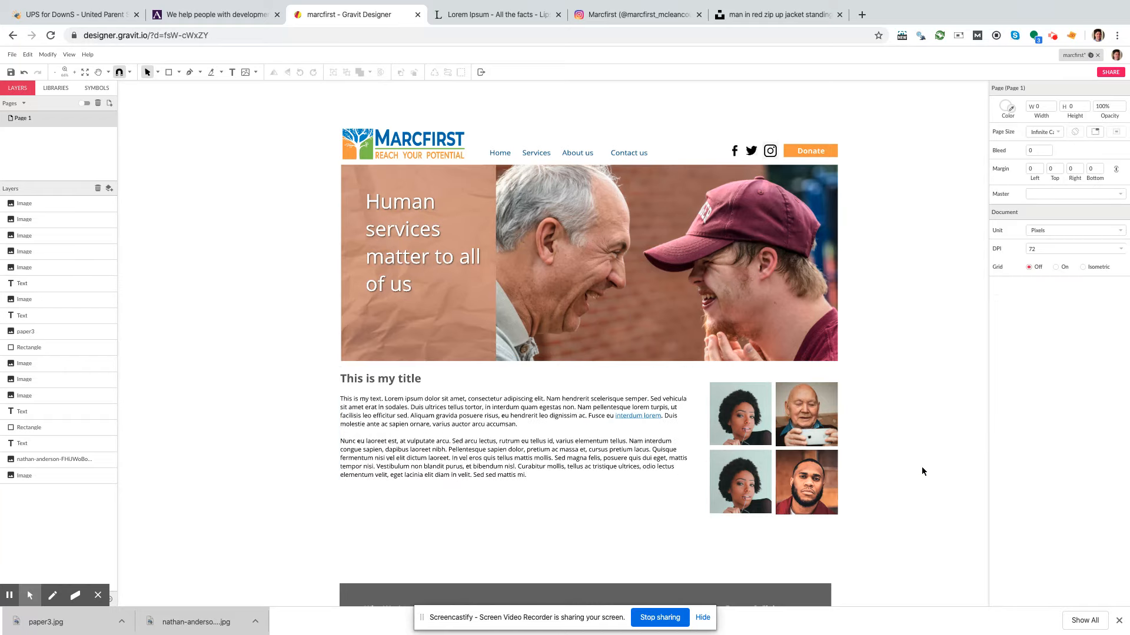
scroll(925, 523, "down", 3)
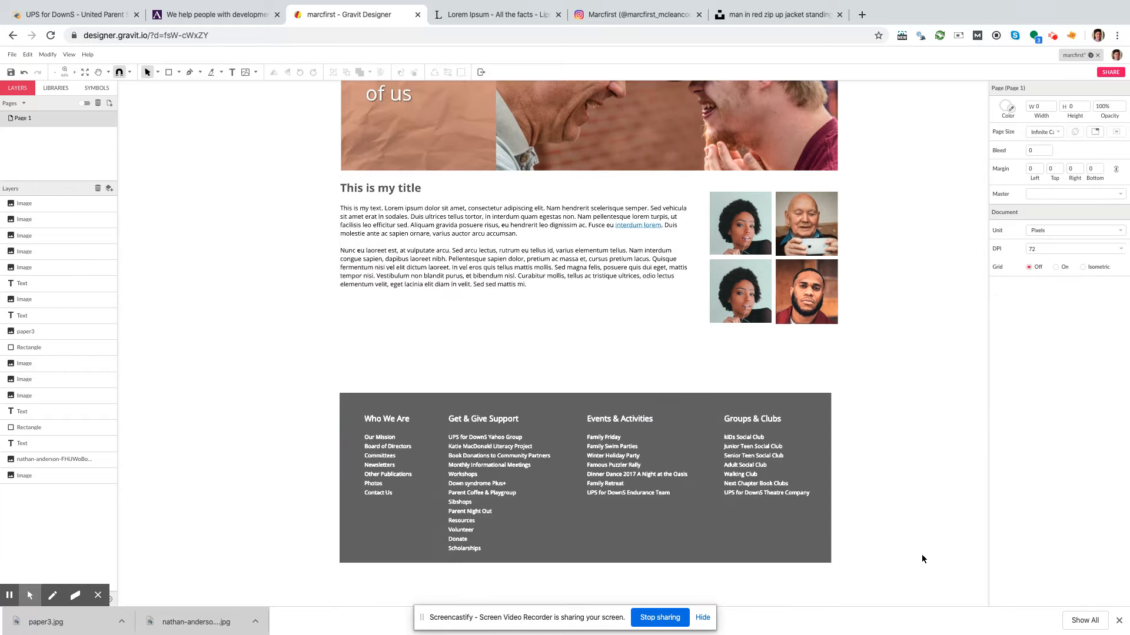
scroll(909, 556, "up", 2)
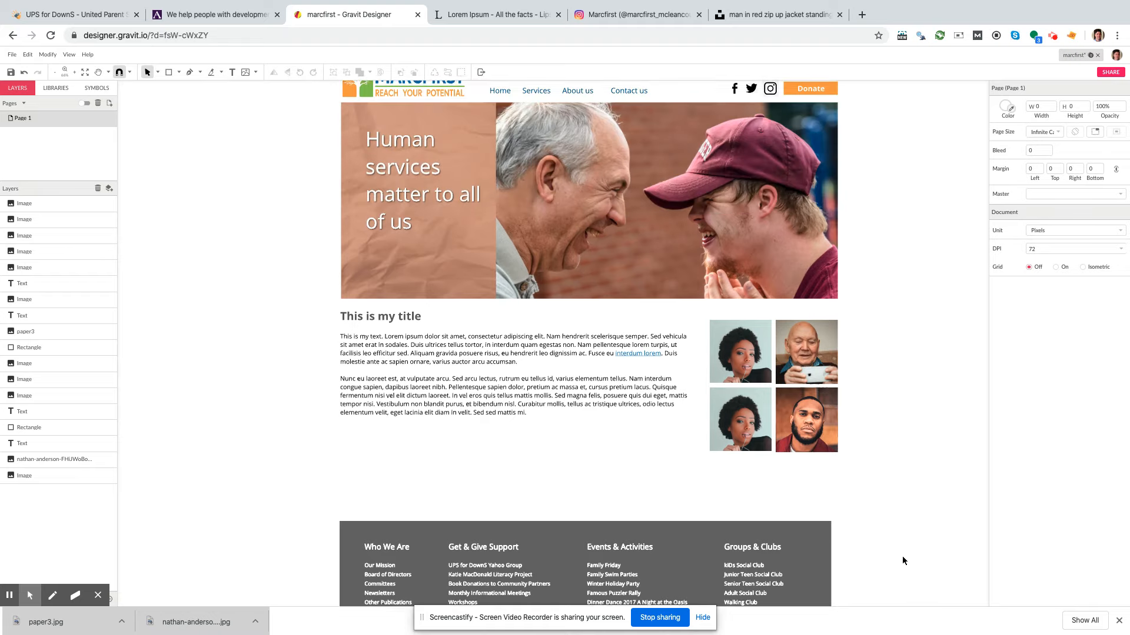
scroll(903, 559, "up", 2)
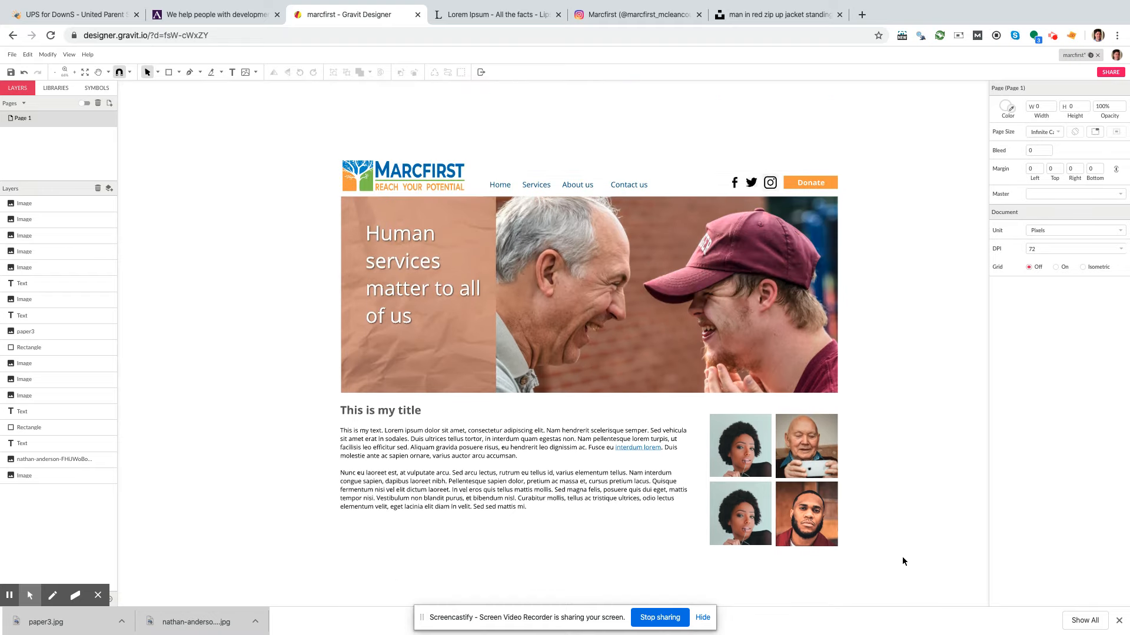